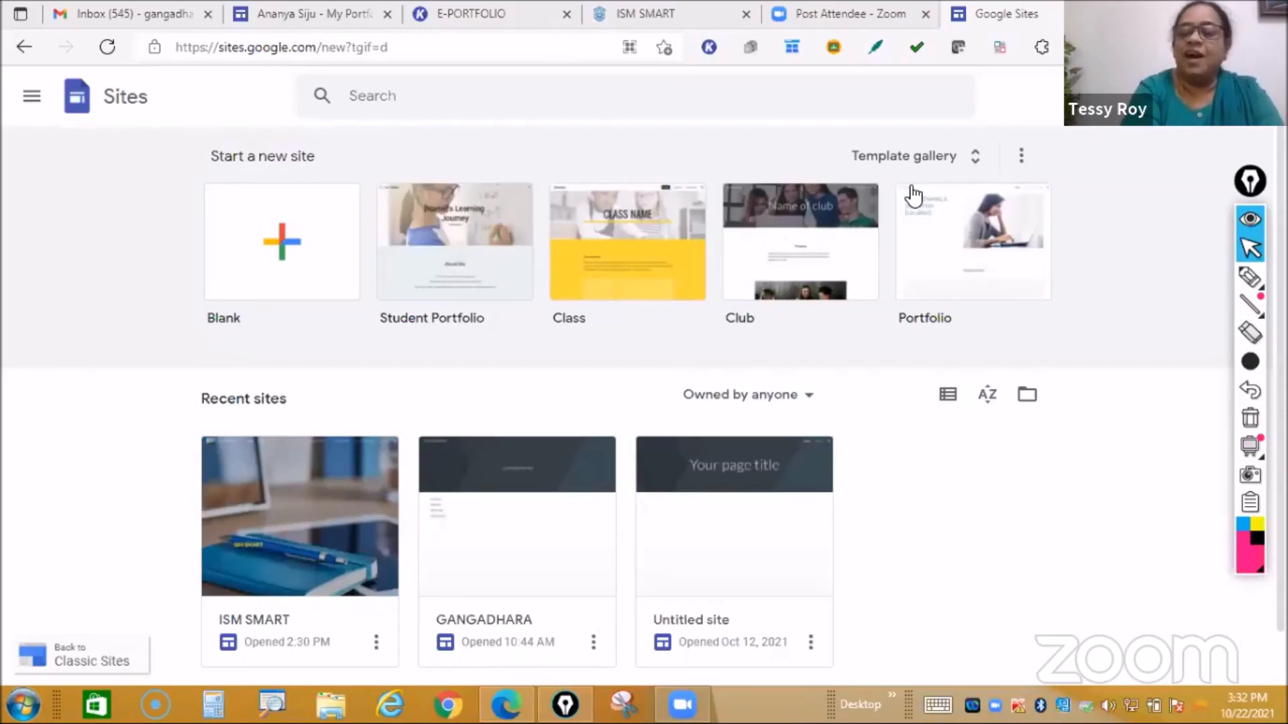
mouse_move(1250, 305)
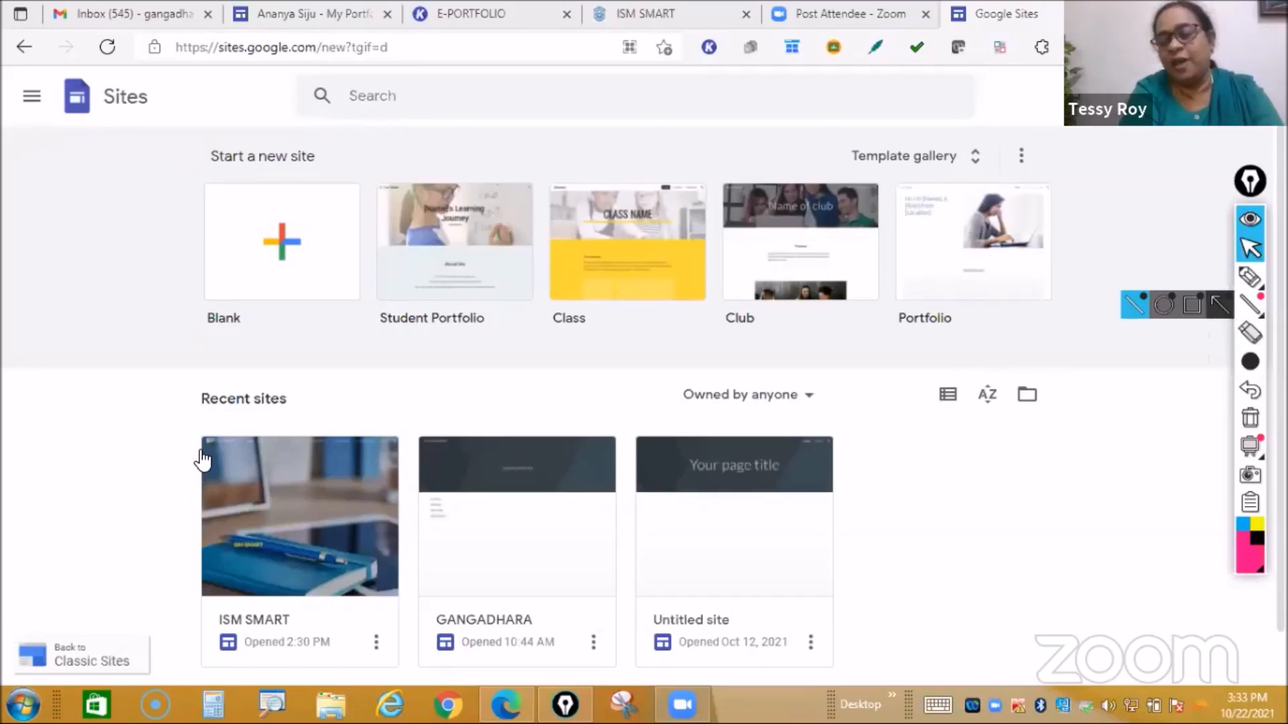
mouse_move(564, 704)
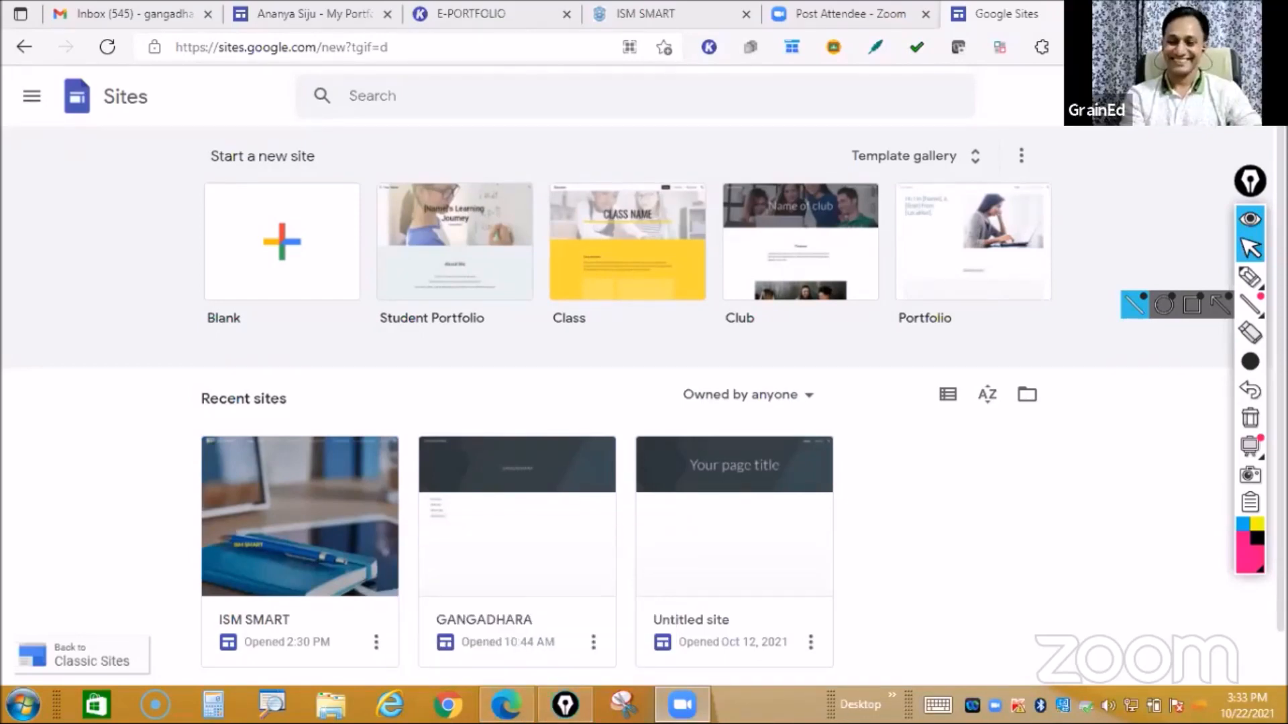
mouse_move(507, 704)
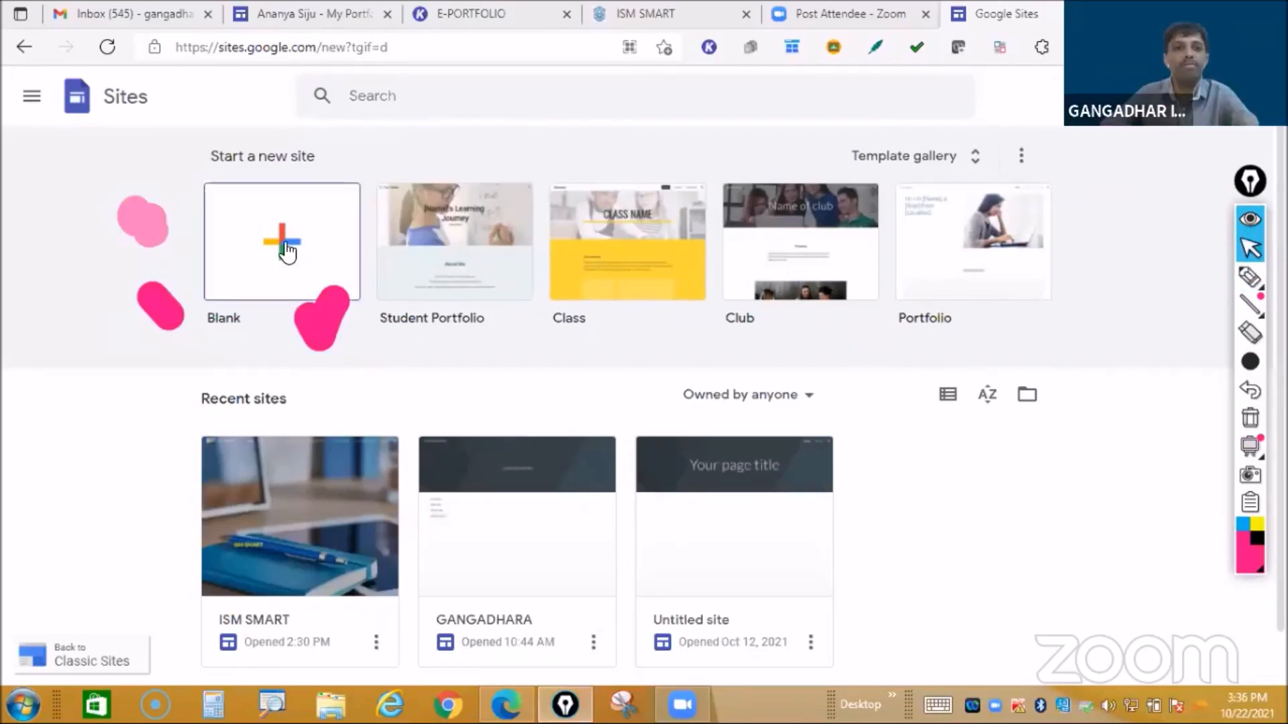
Step: Create a new site from the Blank option
left_click(285, 243)
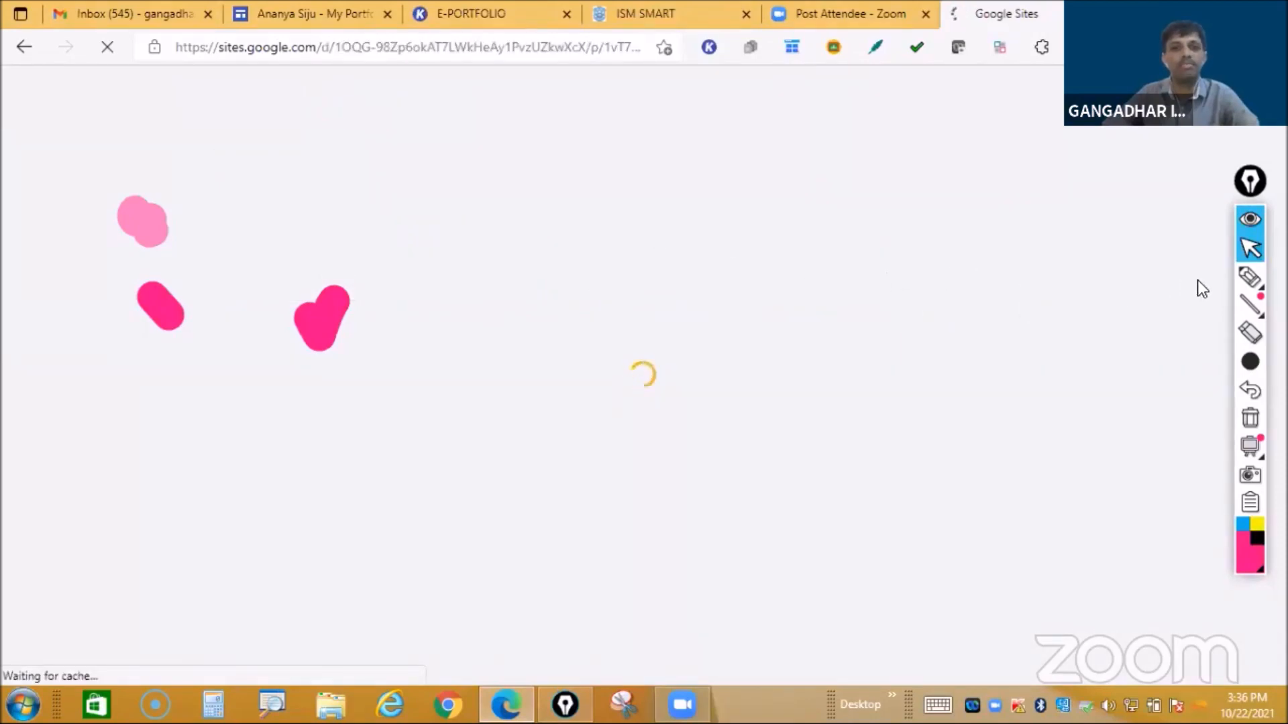
Step: Erase the pink pen annotations from the screen and return to the normal pointer
mouse_move(1250, 277)
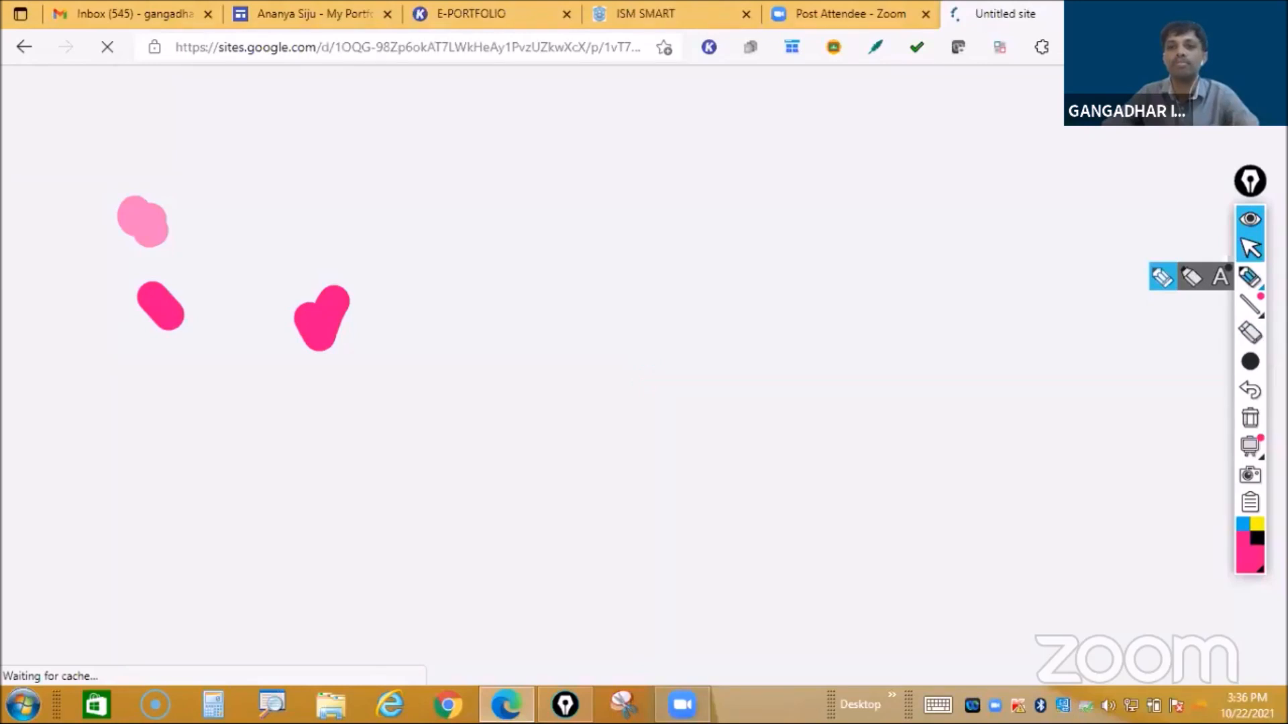
left_click(1250, 332)
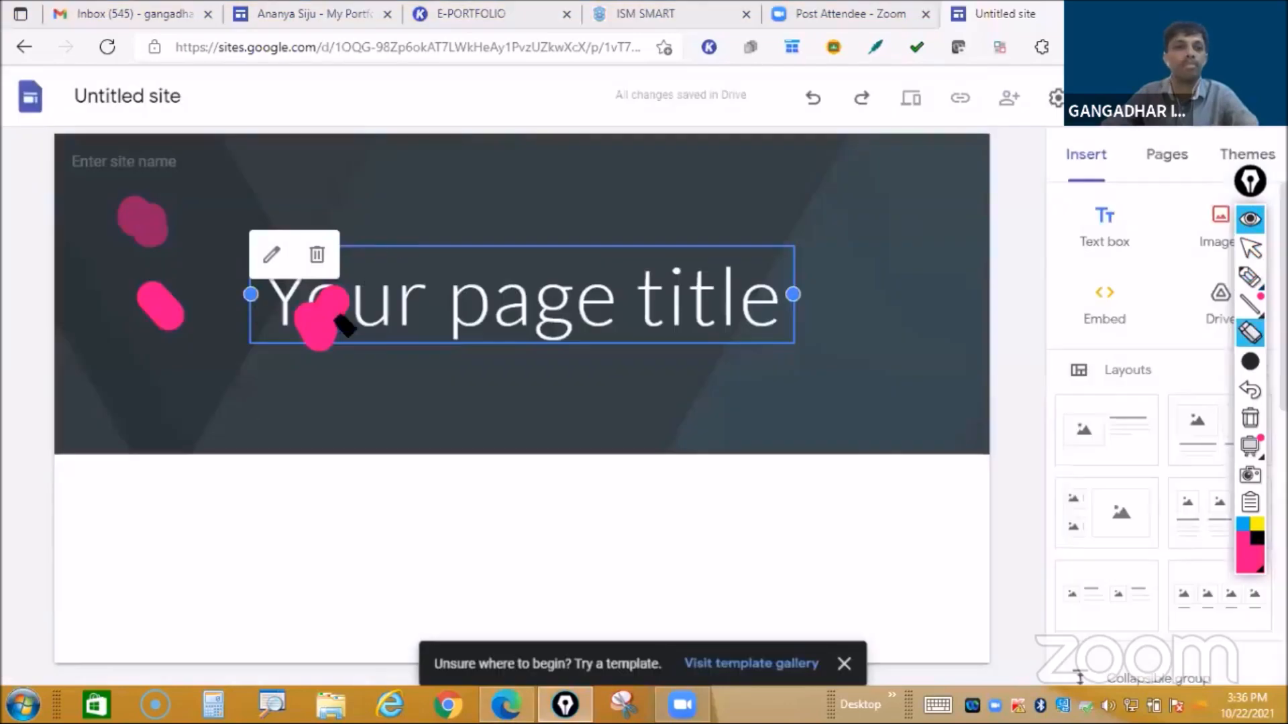
mouse_move(344, 327)
left_mouse_down()
mouse_move(168, 221)
mouse_move(142, 221)
left_mouse_up()
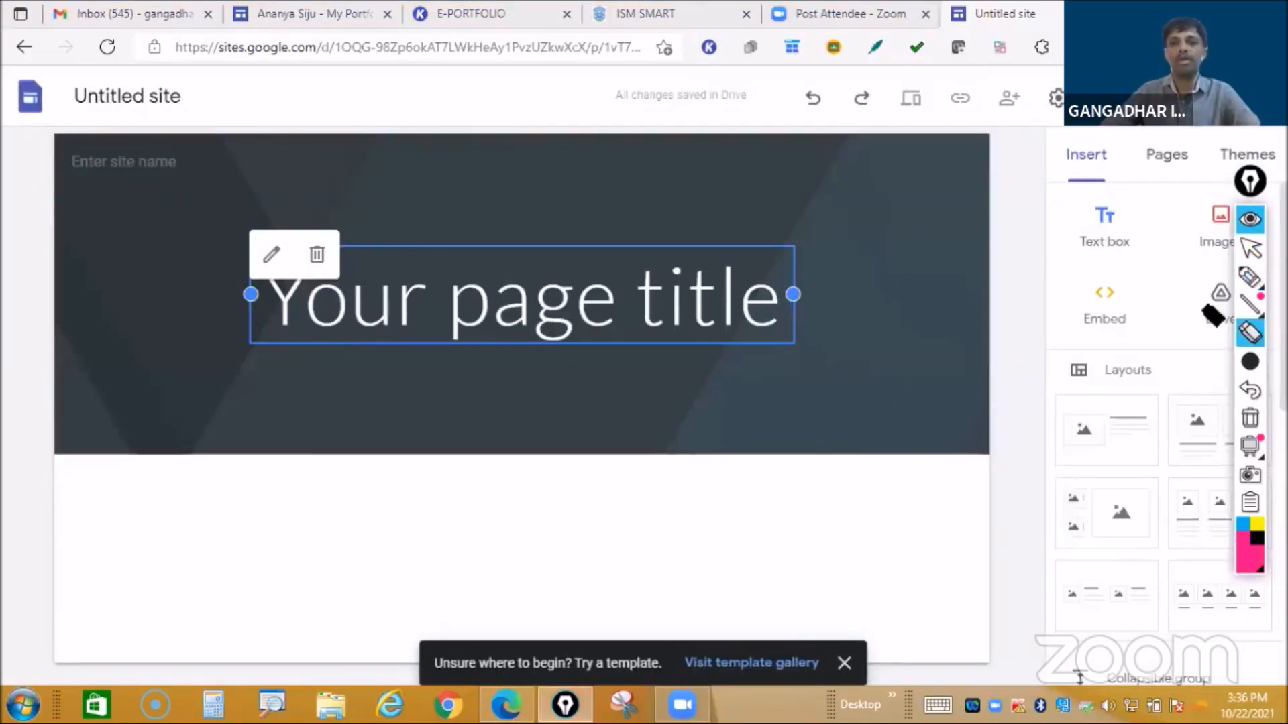
left_click(1250, 248)
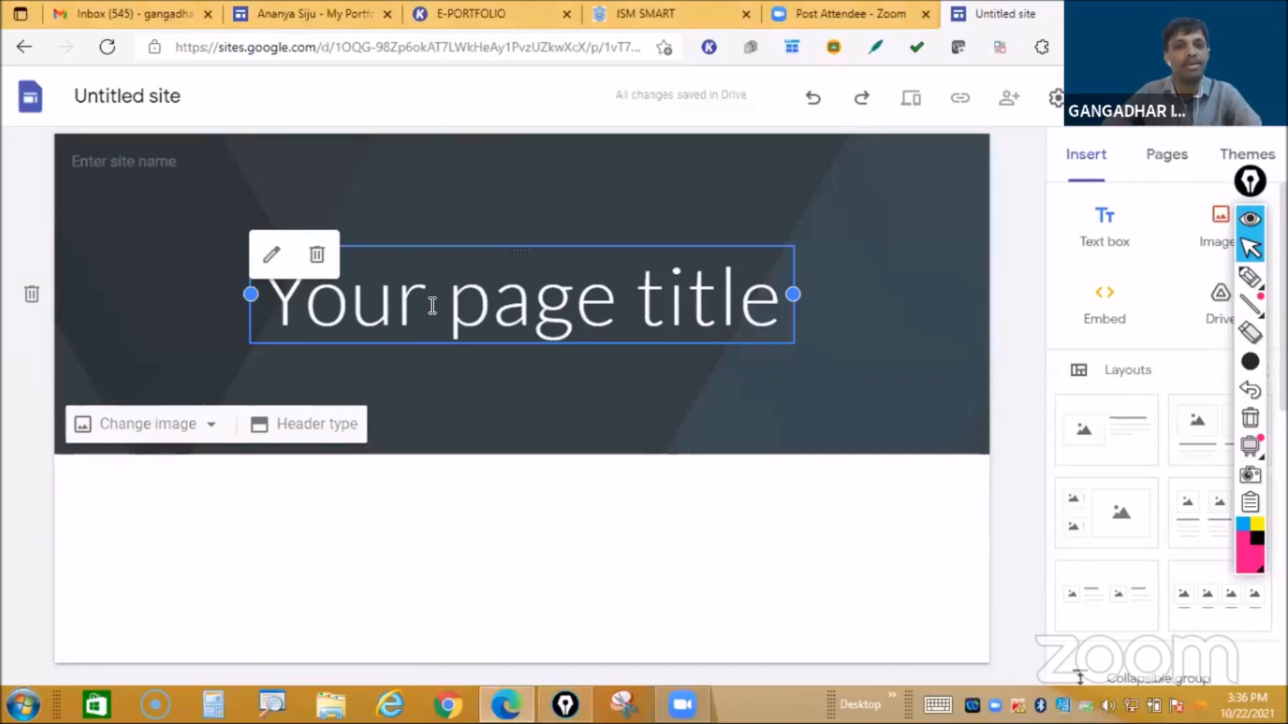
Step: Replace the placeholder page title in the header with the site owner's name in capital letters
left_click(433, 305)
key("Right")
key("Right")
key("Right")
key("Right")
key("Right")
key("Right")
key("Right")
key("Right")
key("Right")
key("Right")
key("Right")
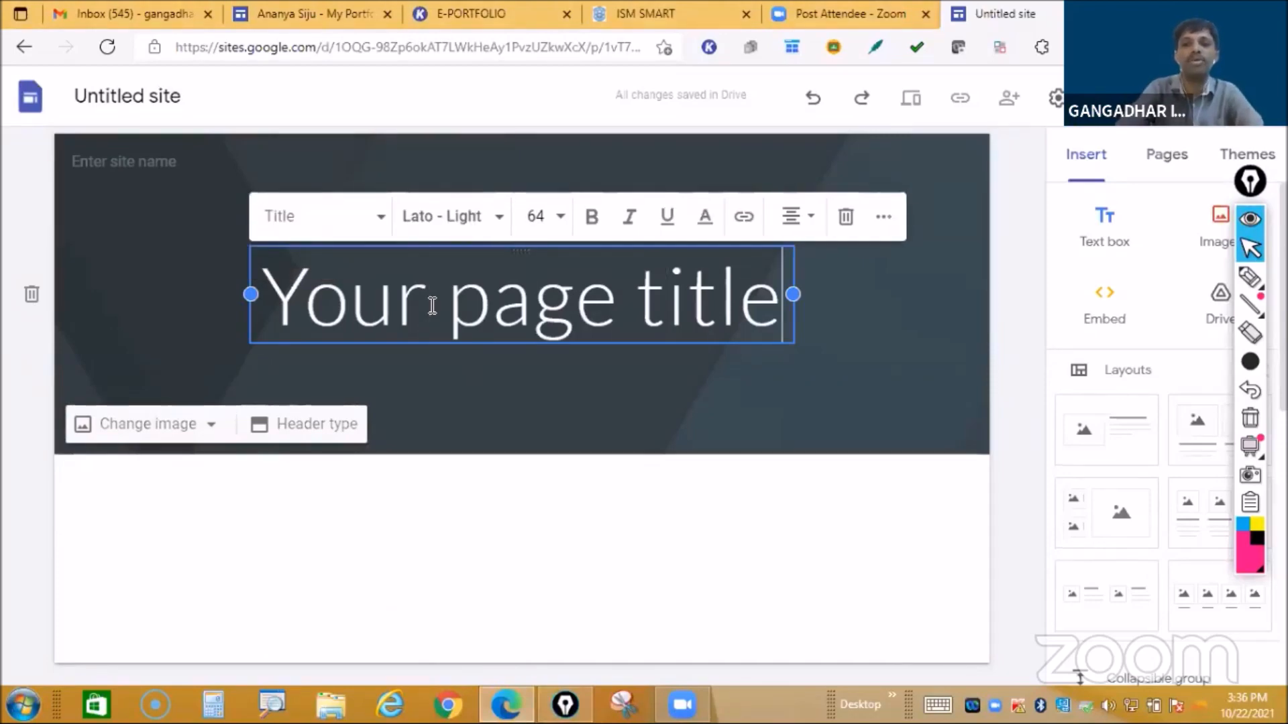
key("BackSpace")
key("BackSpace")
key("BackSpace")
key("BackSpace")
key("BackSpace")
key("BackSpace")
key("BackSpace")
key("BackSpace")
key("BackSpace")
key("BackSpace")
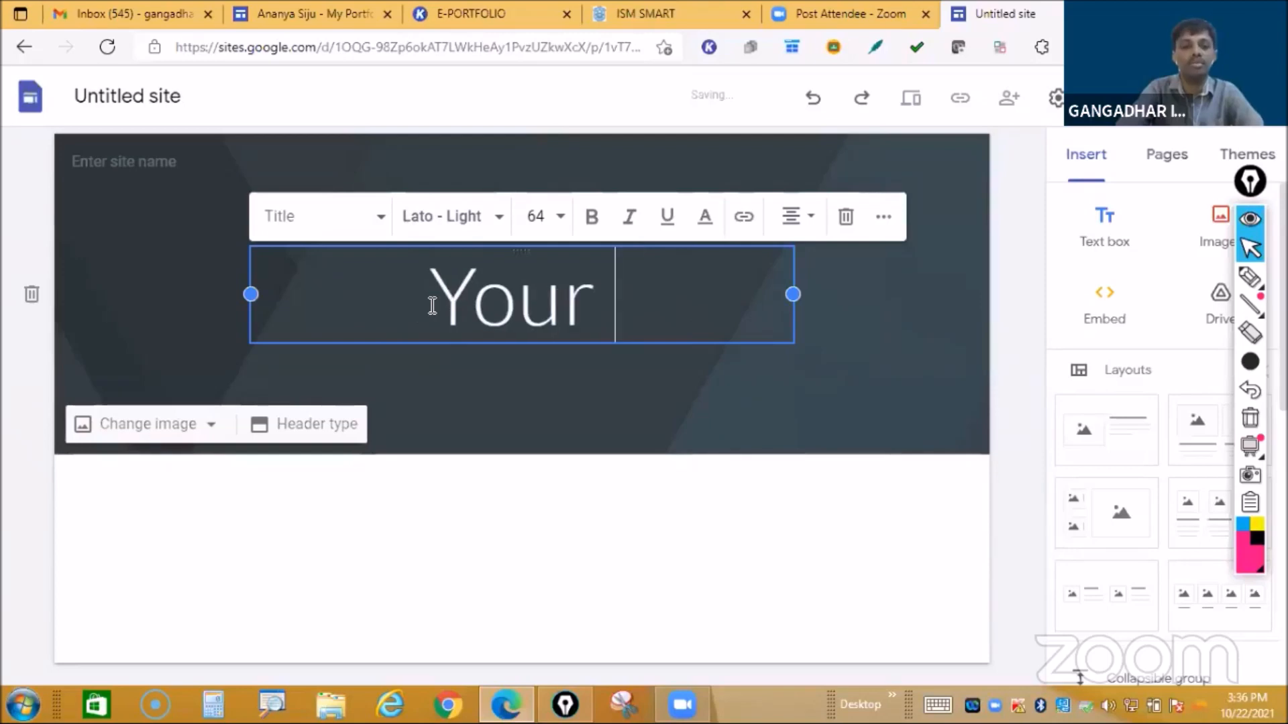
key("BackSpace")
key("BackSpace")
key("BackSpace")
key("BackSpace")
key("BackSpace")
type("GAN")
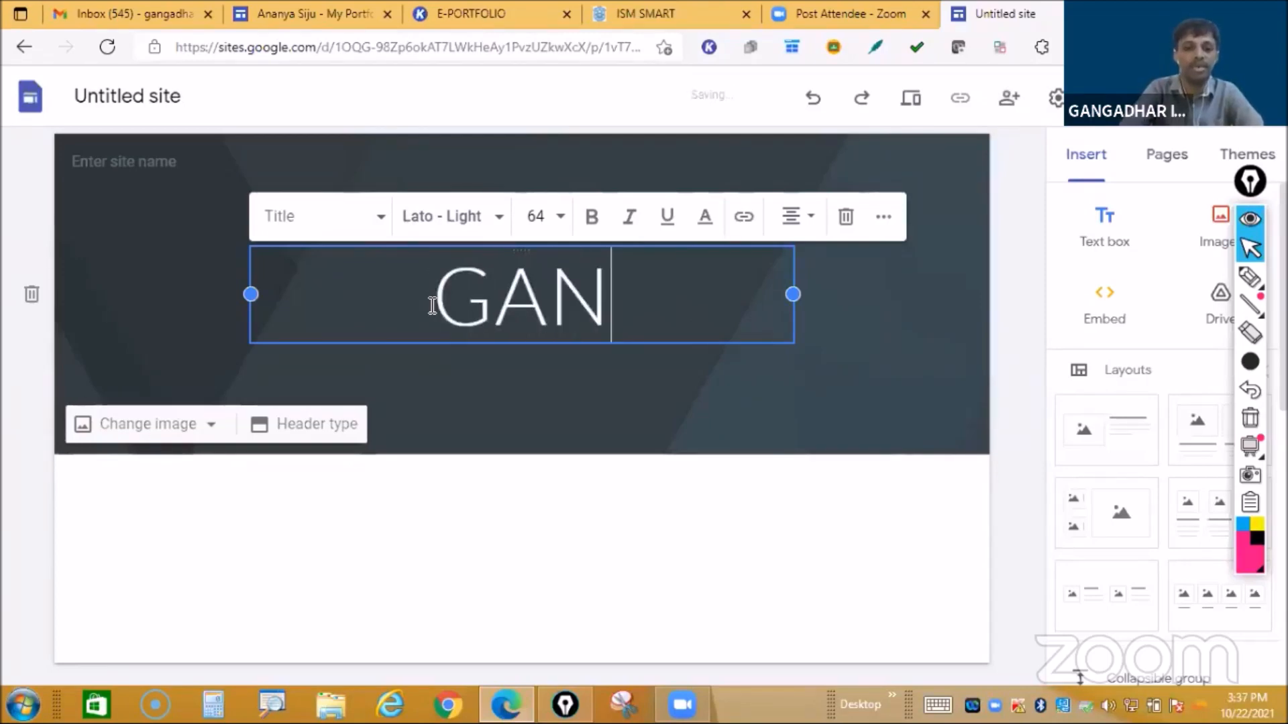
type("GADHARA")
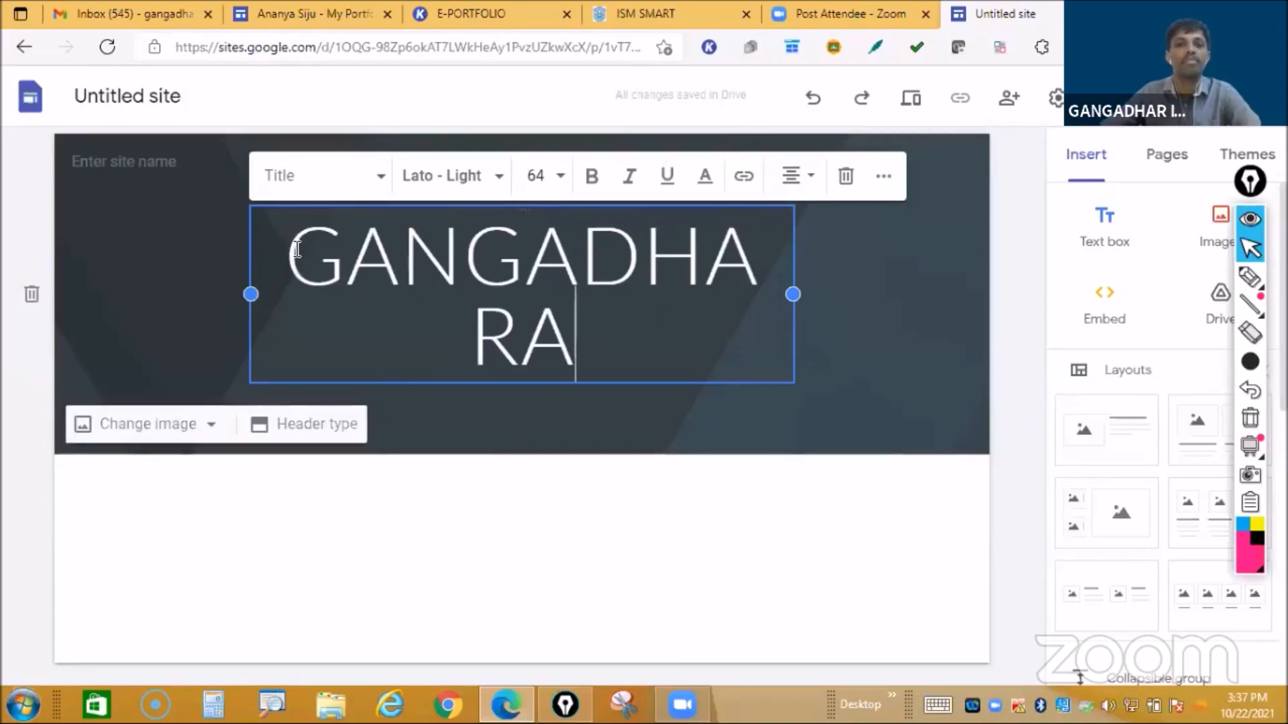
Step: Set the font size of the whole page title to 18 and deselect the title
key("ctrl+a")
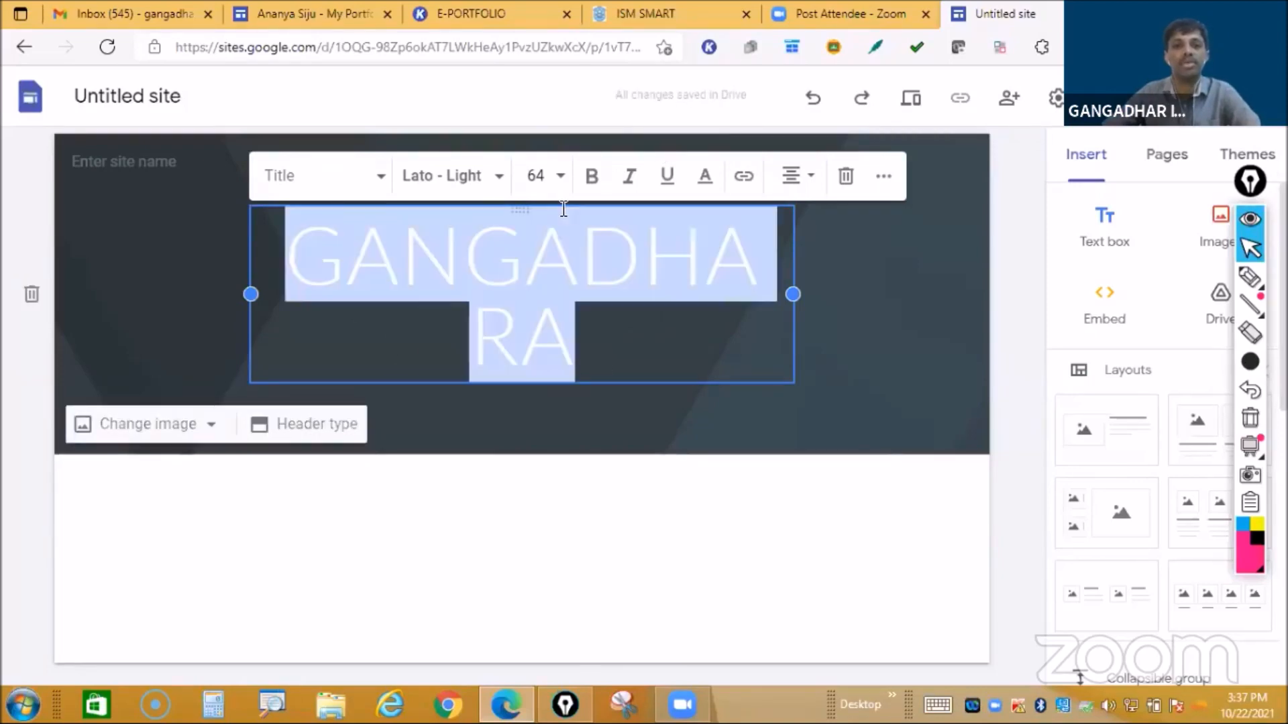
left_click(561, 177)
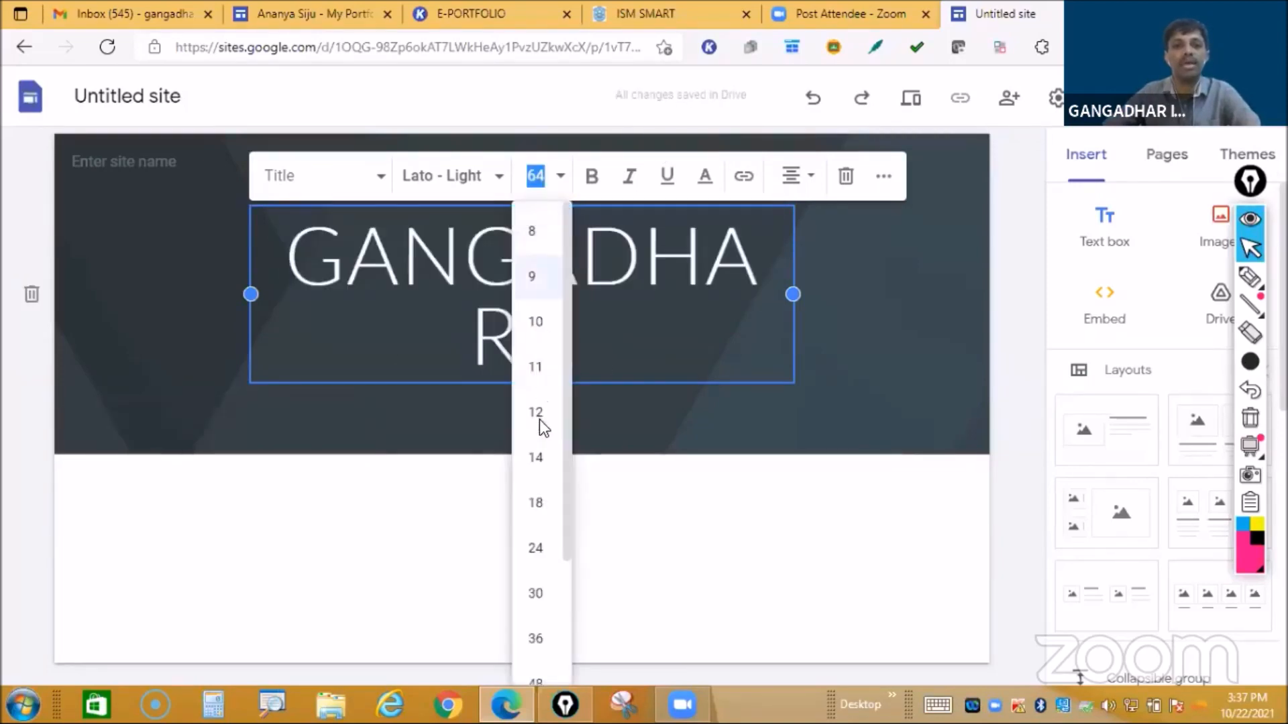
left_click(548, 455)
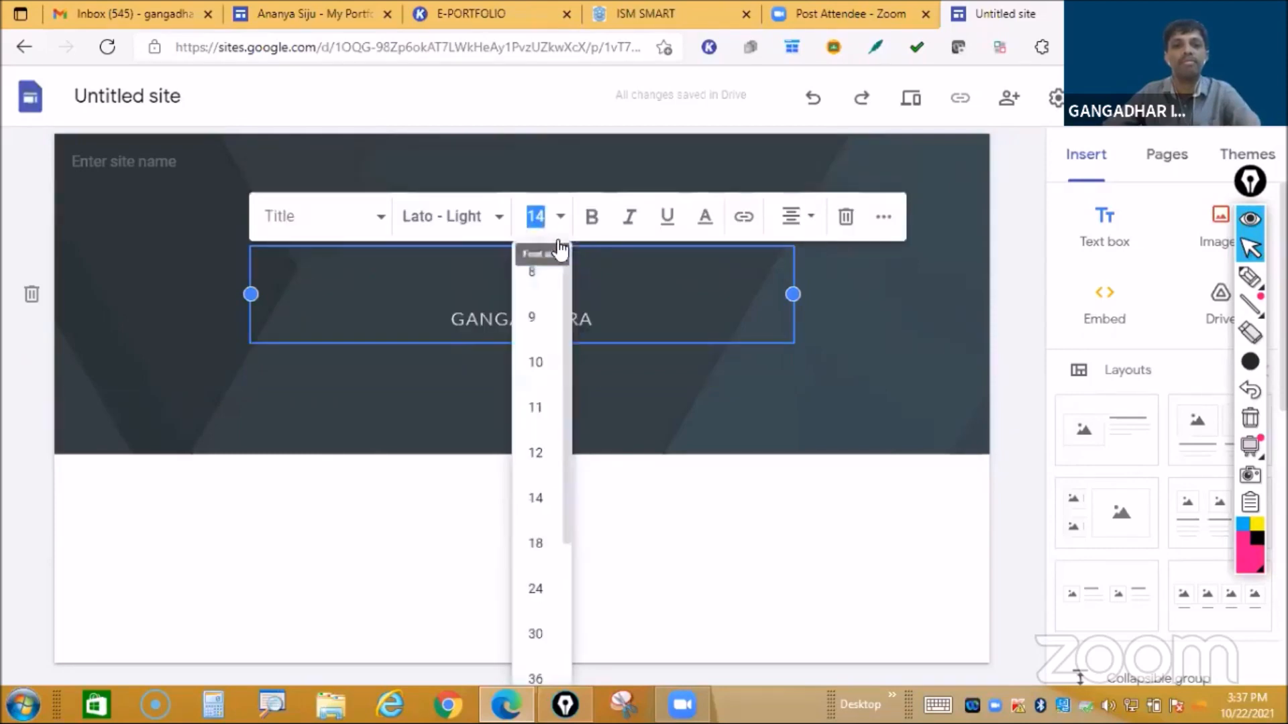
left_click(537, 543)
left_click(677, 424)
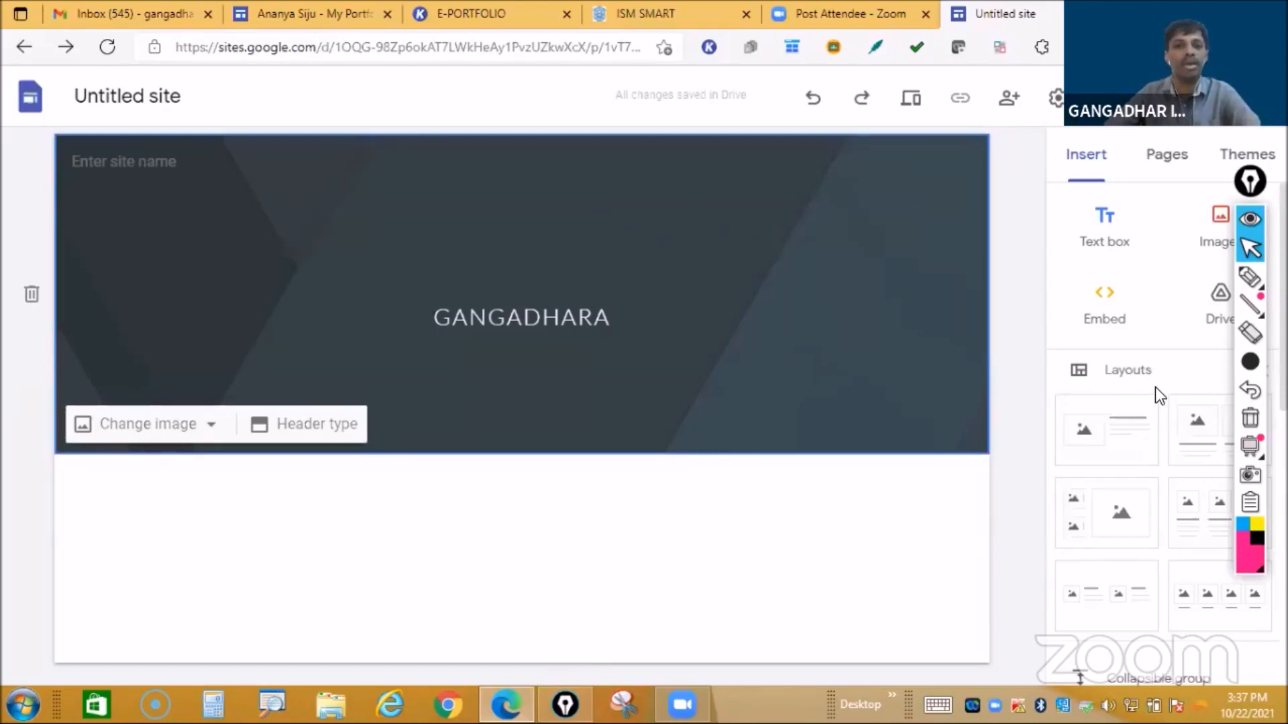
left_click(660, 526)
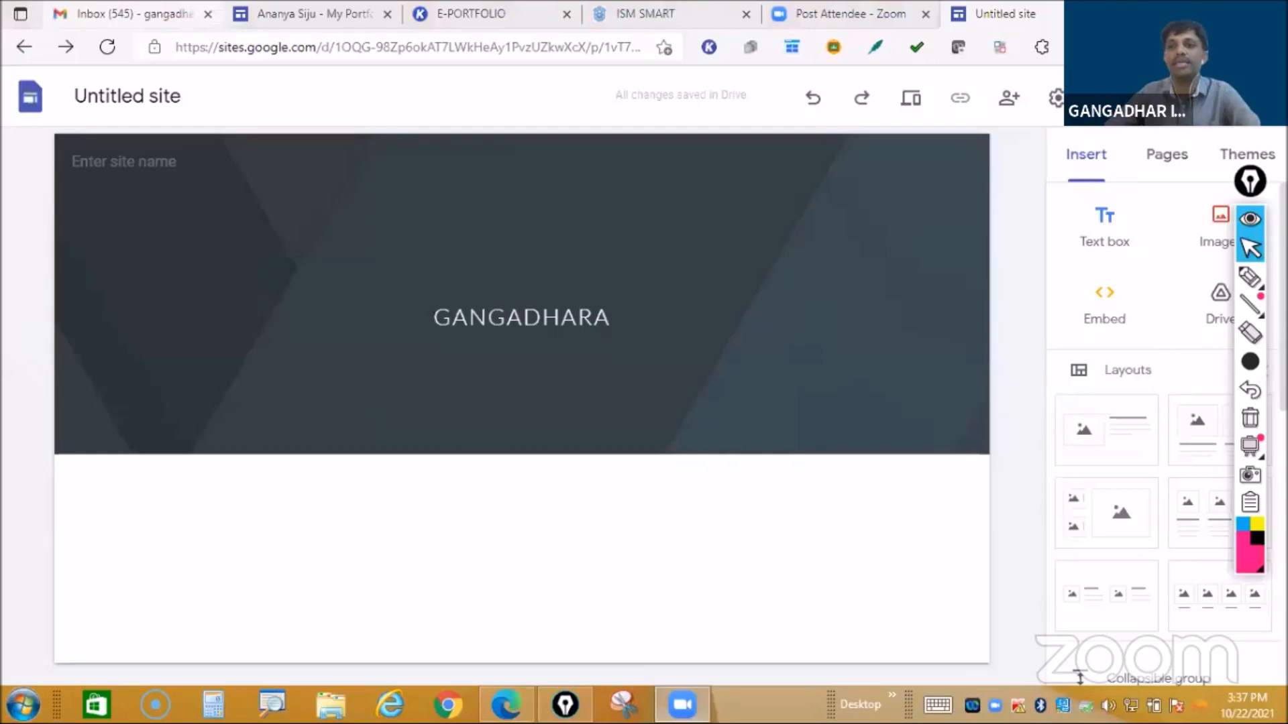
Step: Switch to Gmail and look through the Google apps list to locate Sites
left_click(134, 14)
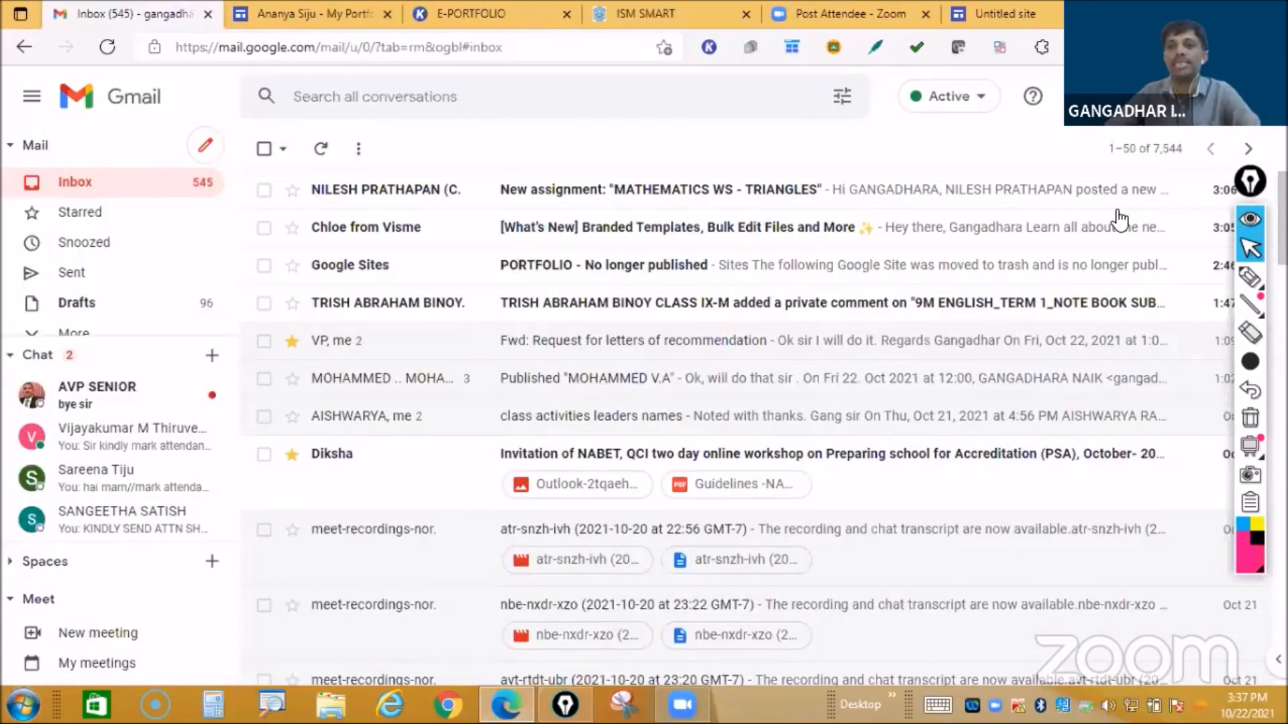
scroll(1159, 230, "down", 3)
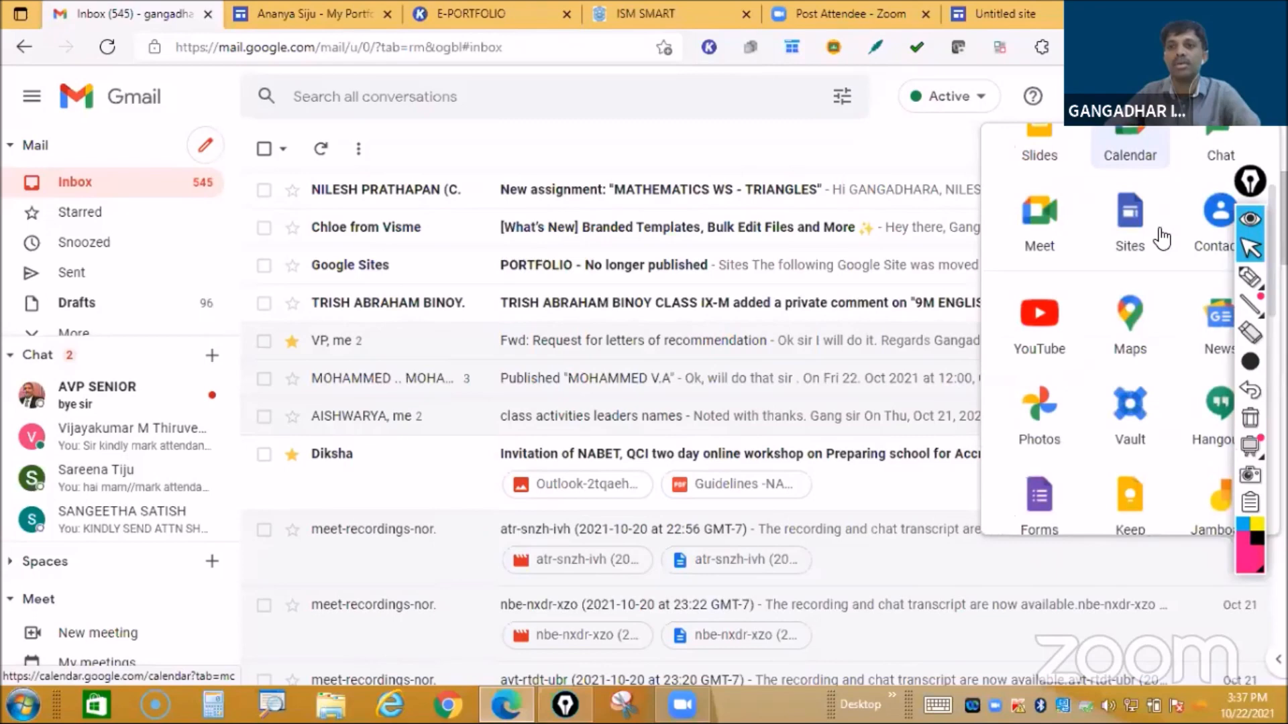
scroll(1148, 269, "down", 5)
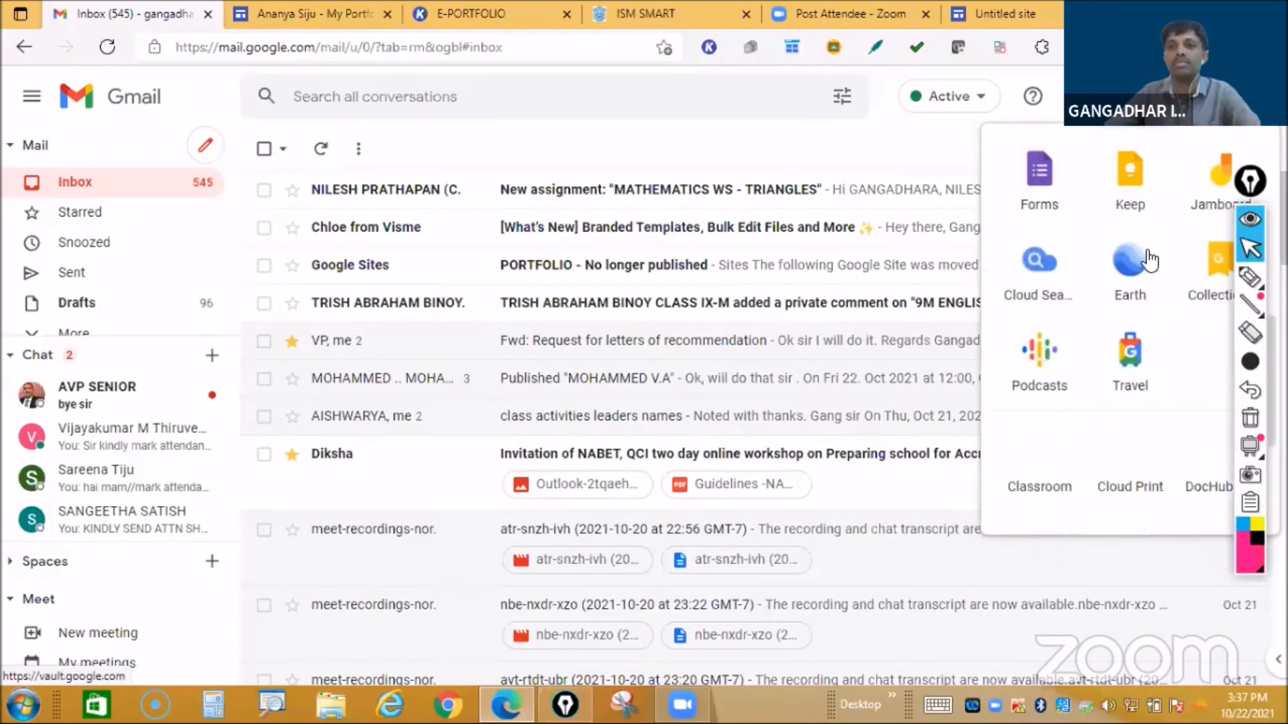
scroll(1152, 271, "up", 5)
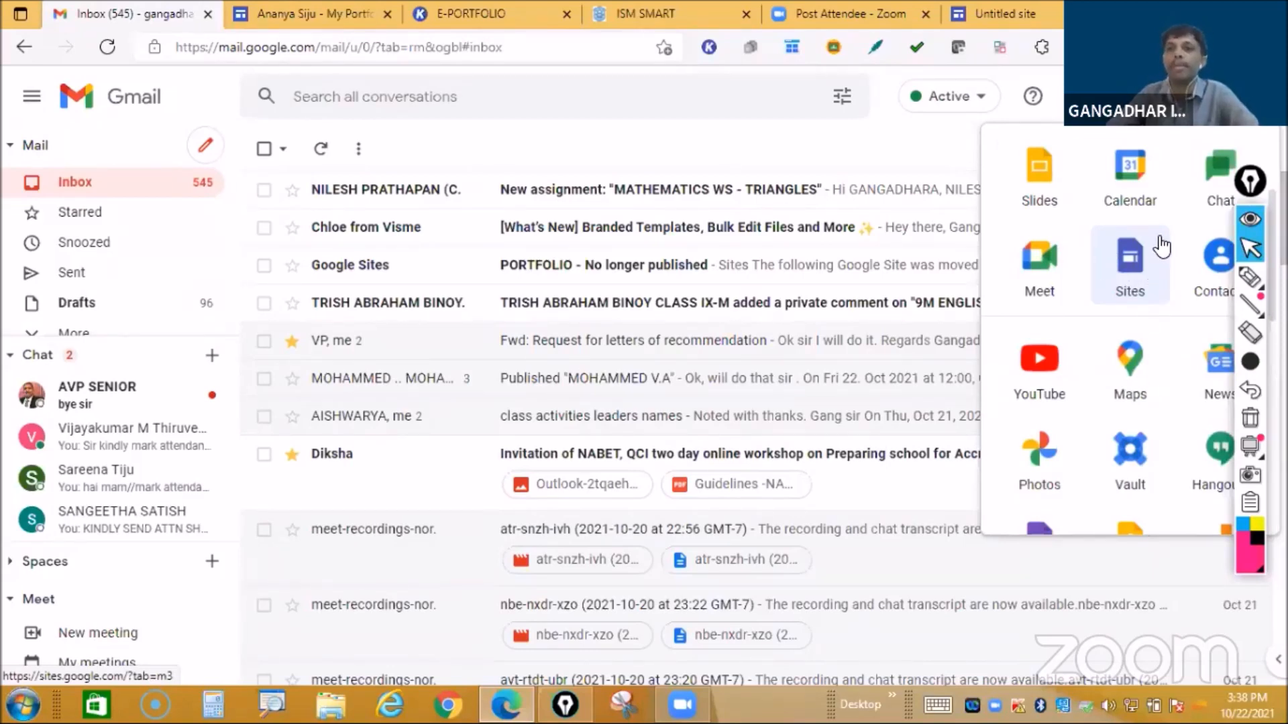
scroll(1158, 245, "up", 1)
scroll(1158, 245, "up", 2)
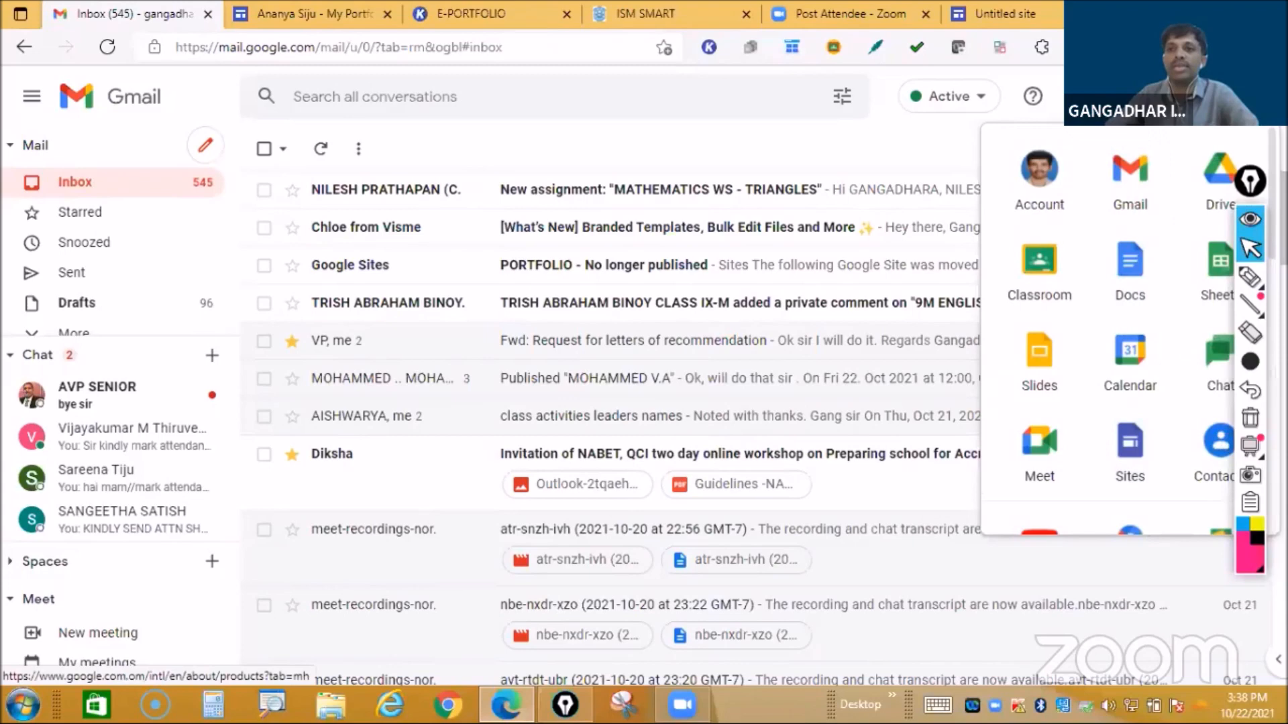
left_click(1116, 126)
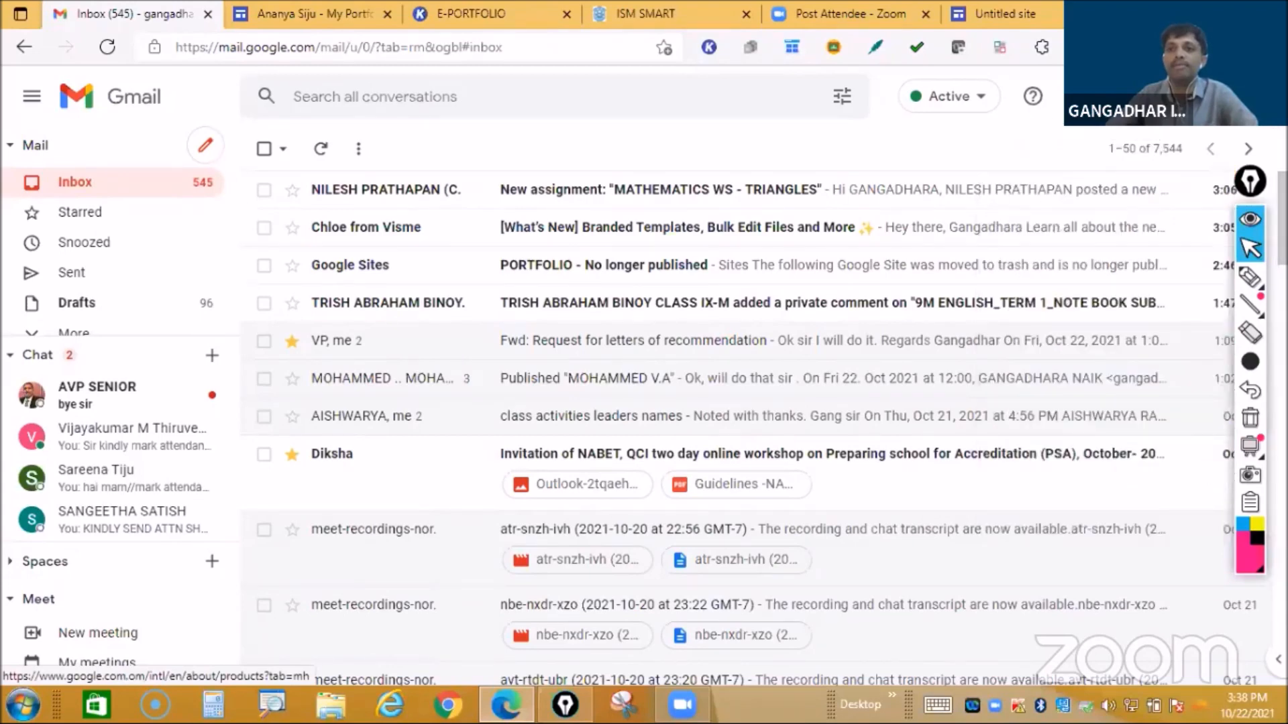
left_click(1115, 126)
scroll(1143, 221, "down", 4)
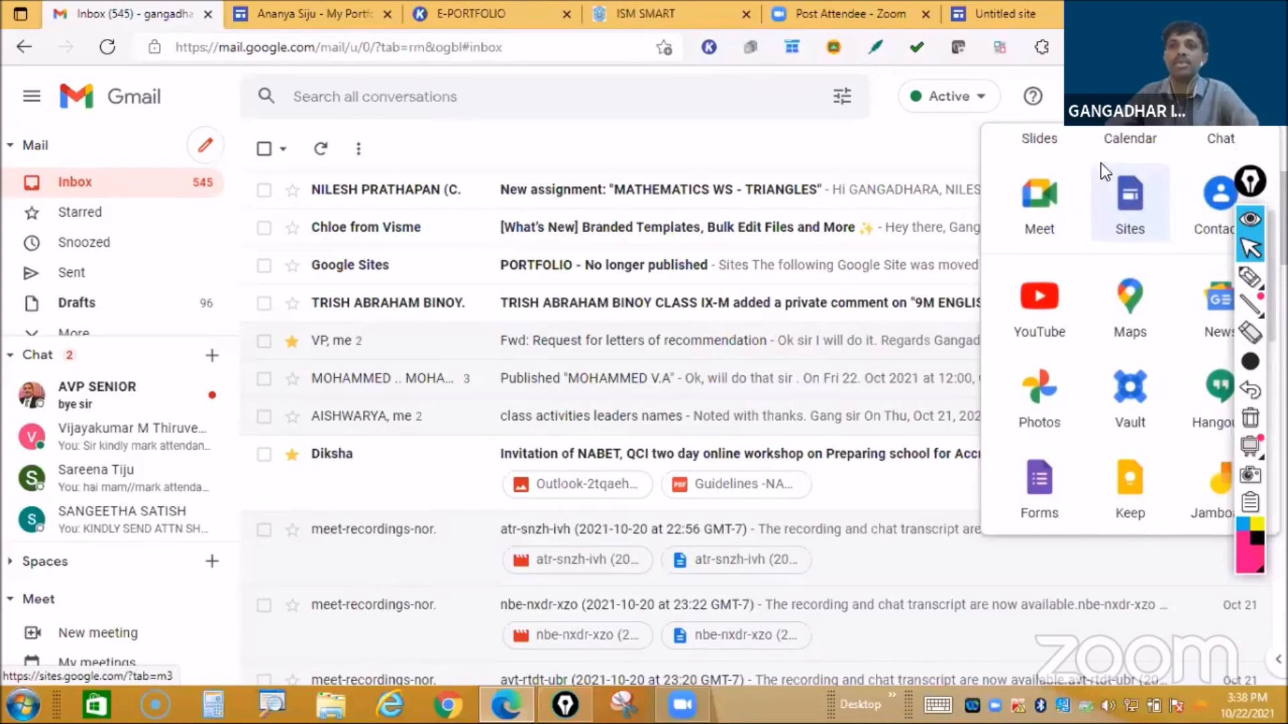
Step: Return to the untitled site, enter the owner's name as the site name and apply it as the document name
left_click(1004, 13)
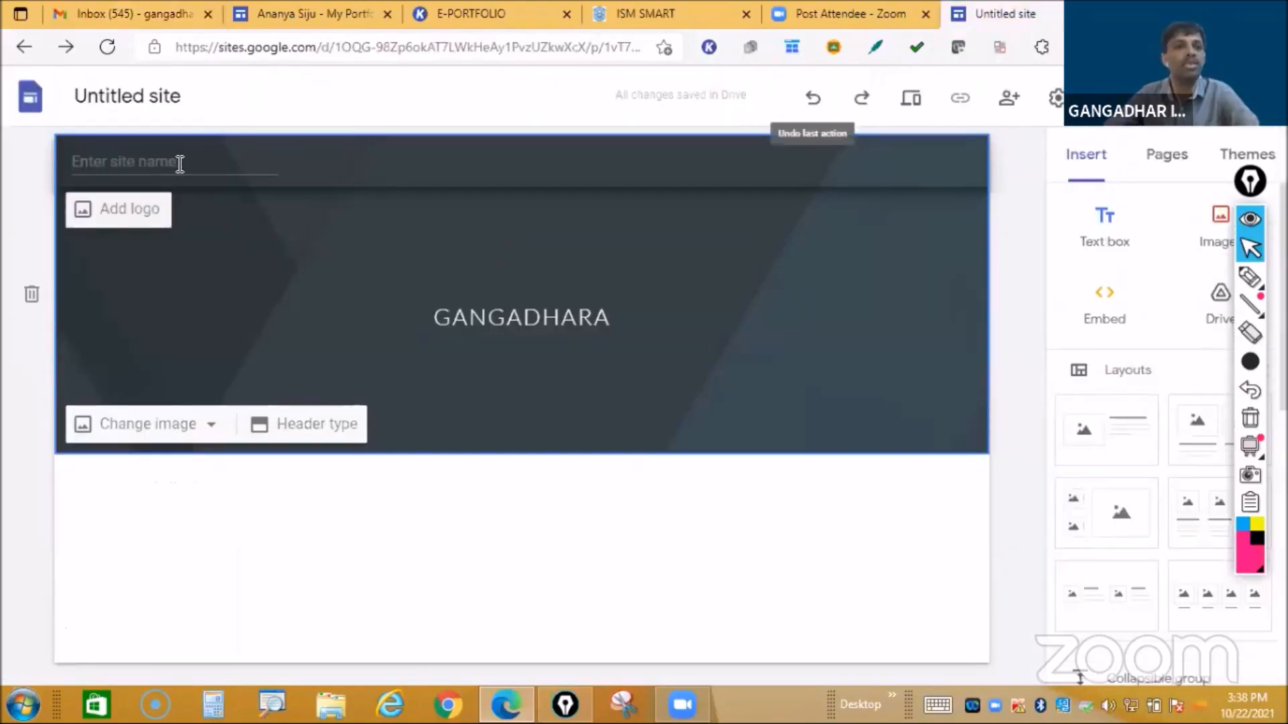
left_click(180, 162)
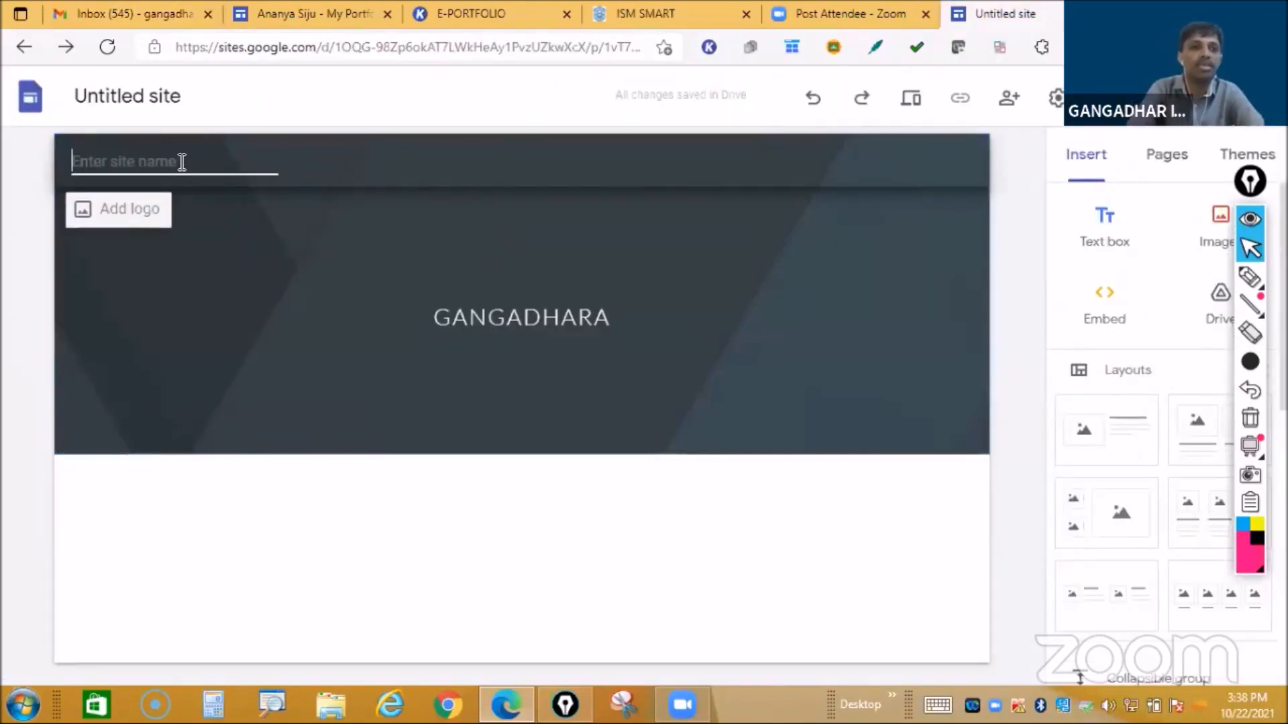
type("GANGADHAR")
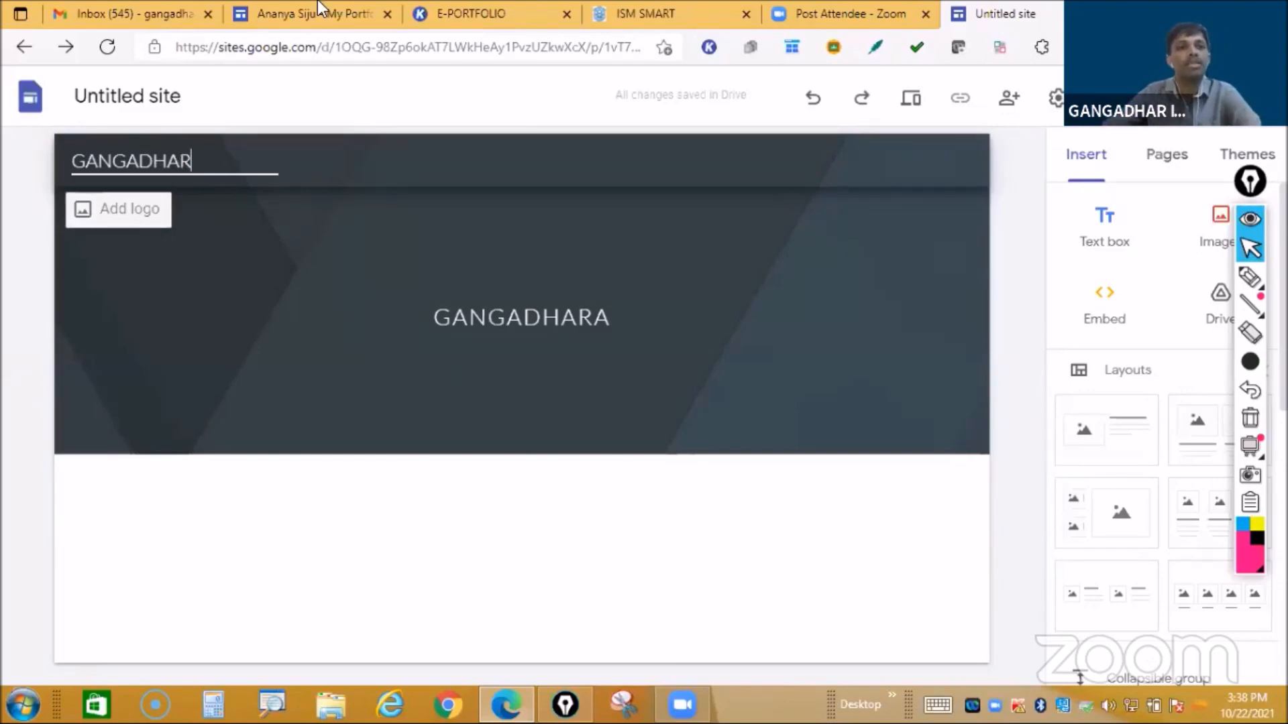
type("A")
left_click(190, 95)
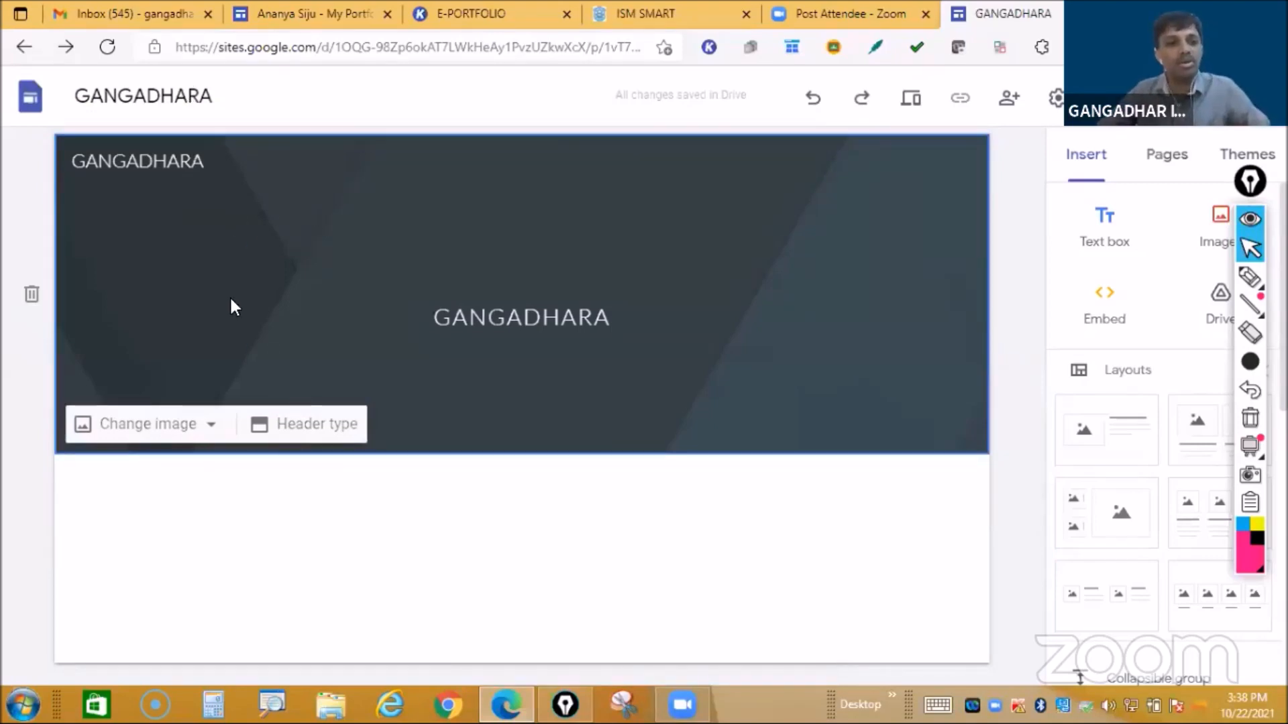
Step: Change the header background to the gallery image of a blue notebook and pen beside a tablet
mouse_move(99, 171)
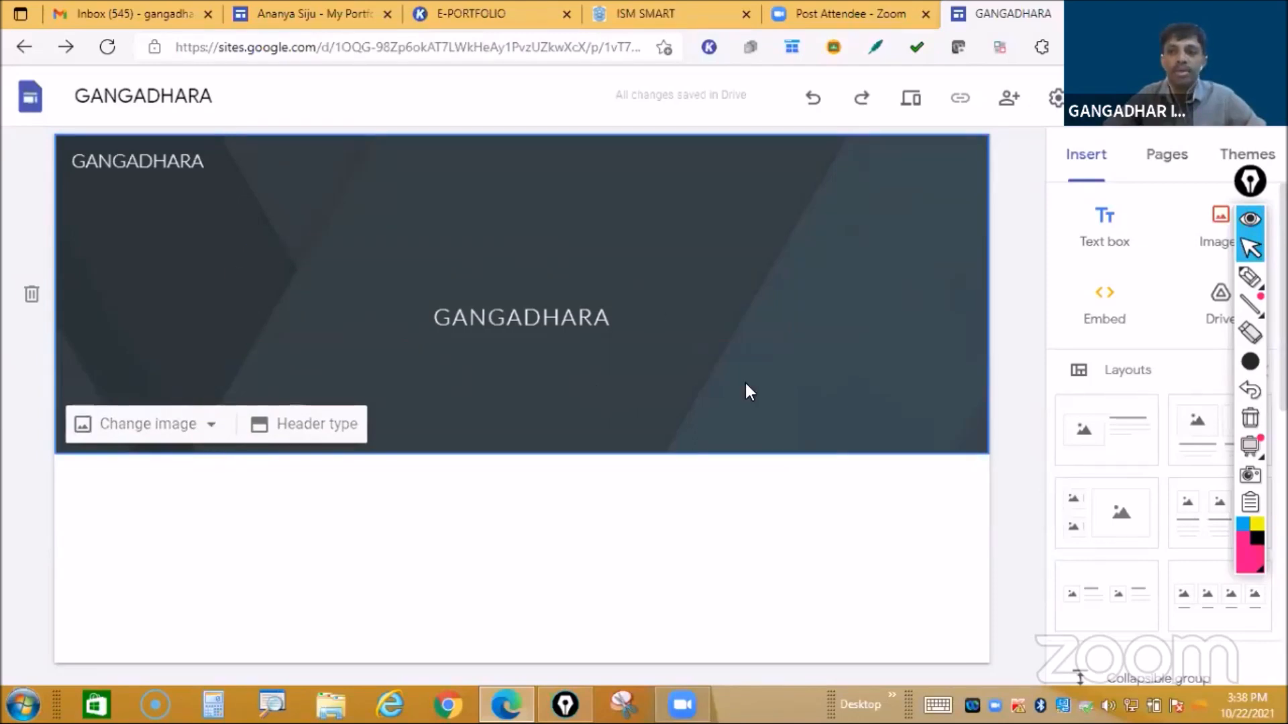
left_click(213, 429)
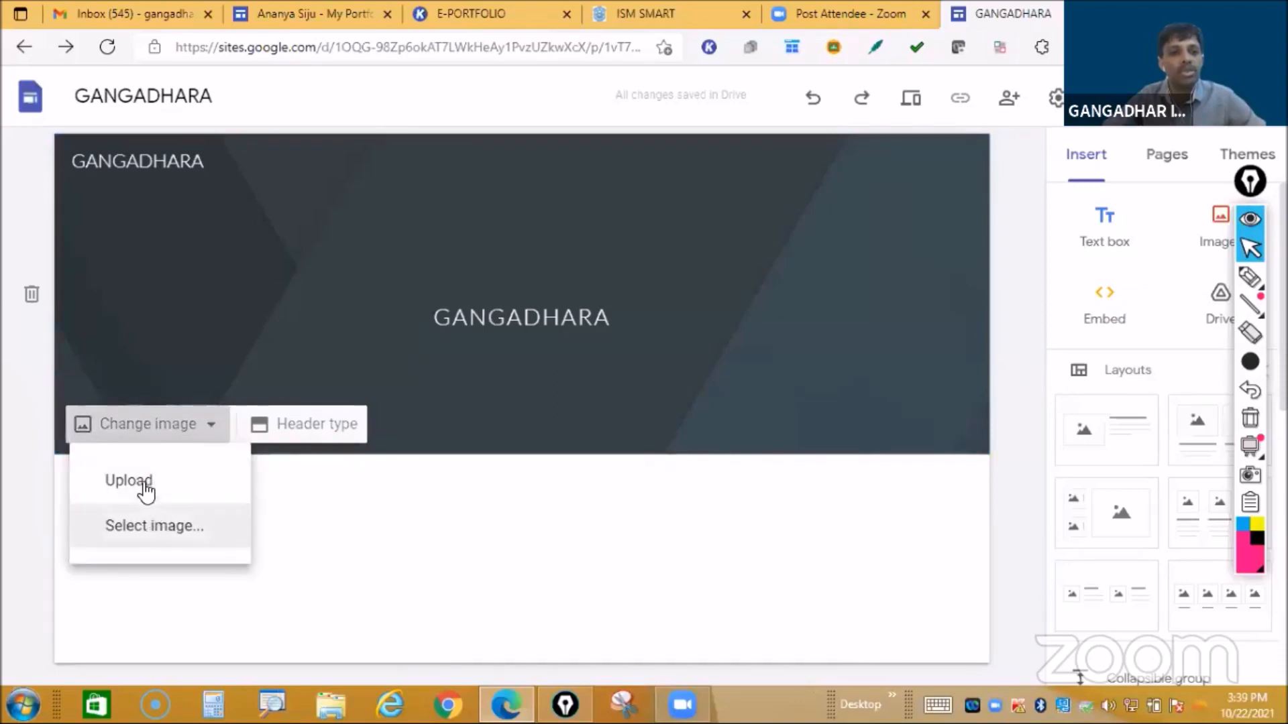
left_click(141, 530)
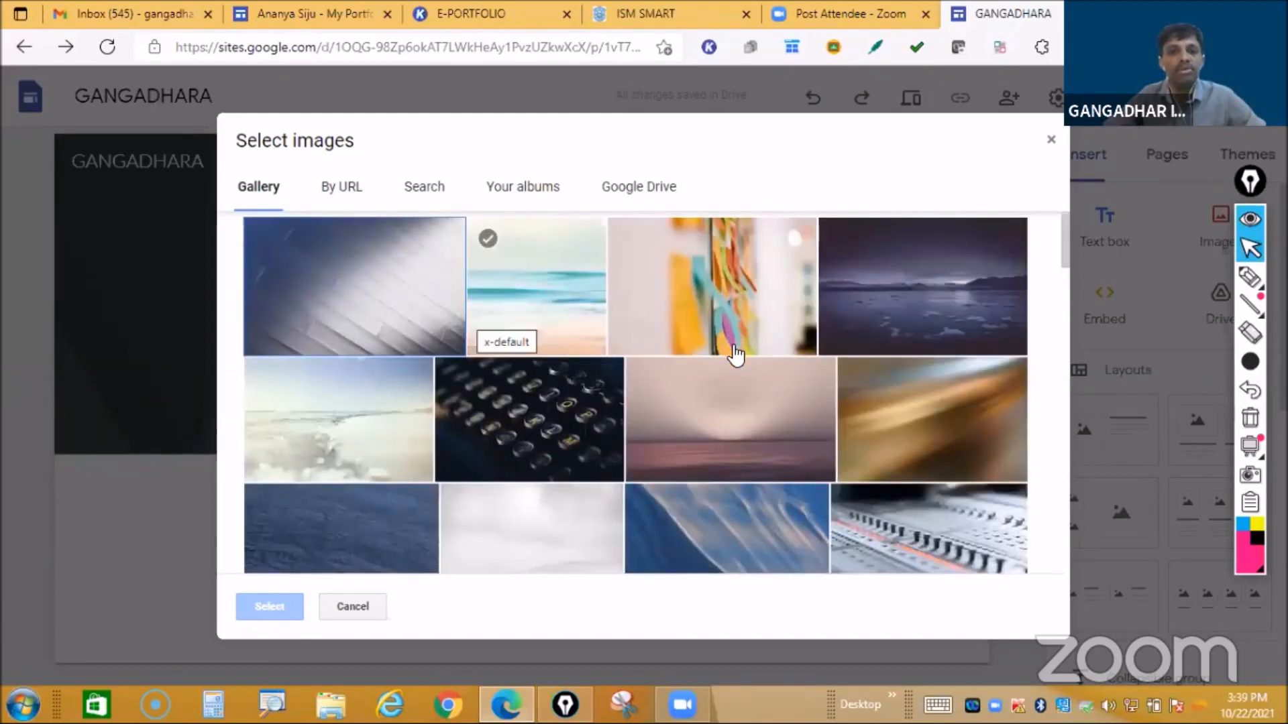
scroll(671, 342, "down", 5)
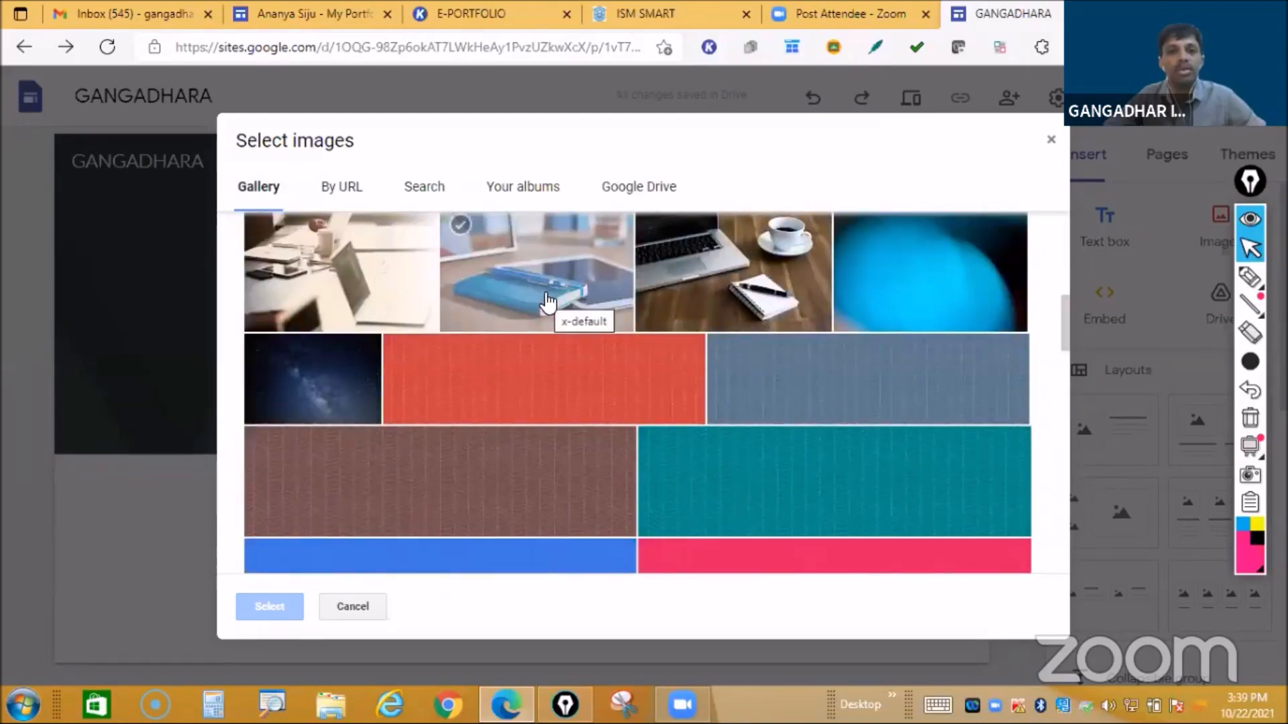
left_click(548, 302)
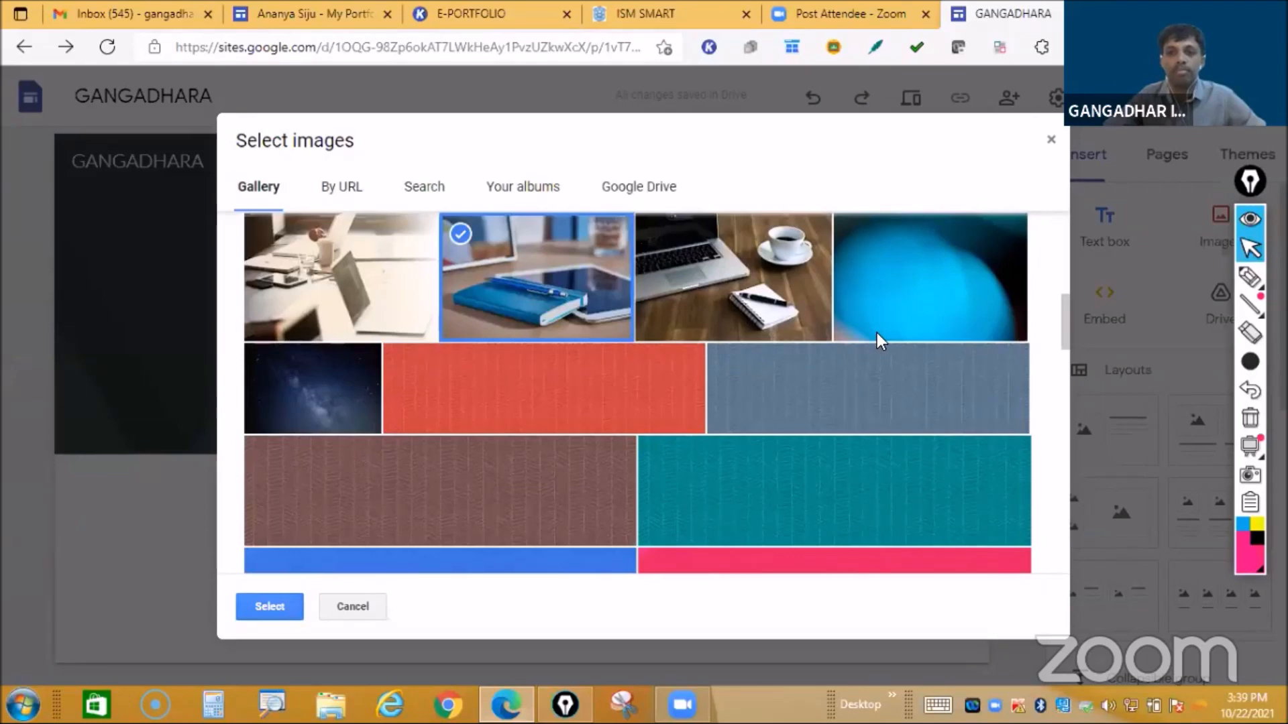
left_click(267, 597)
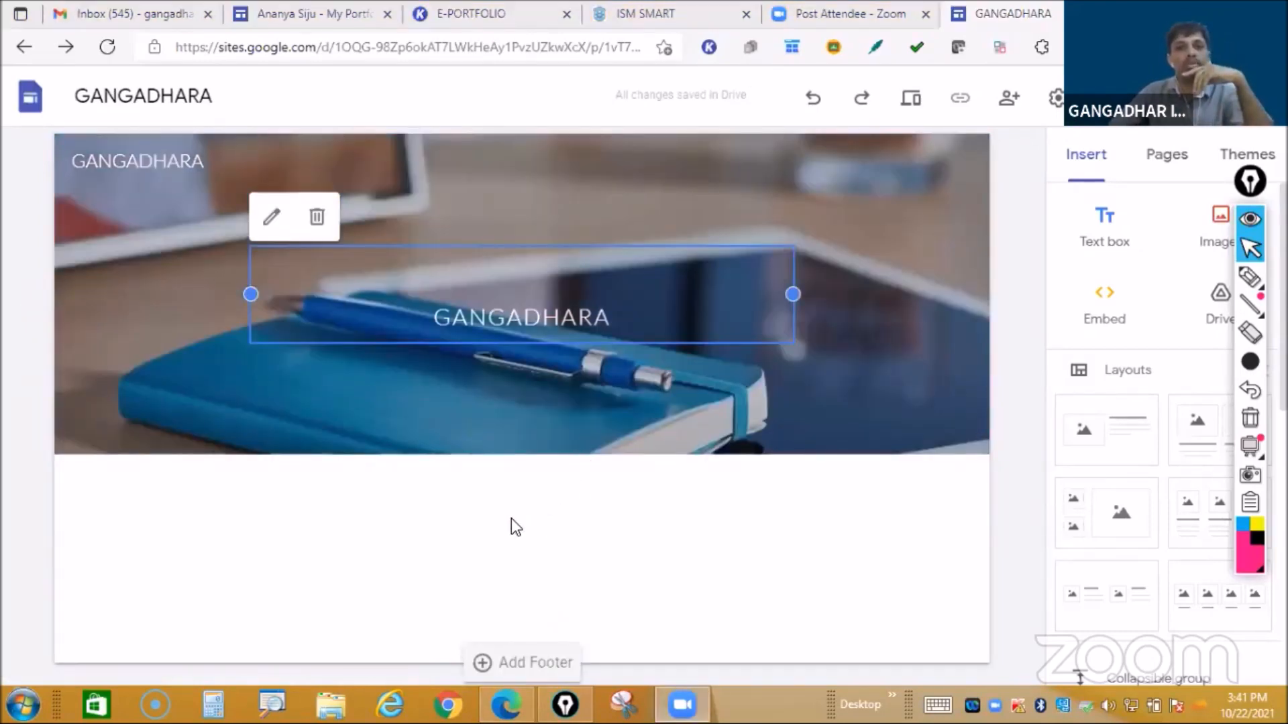
left_click(515, 526)
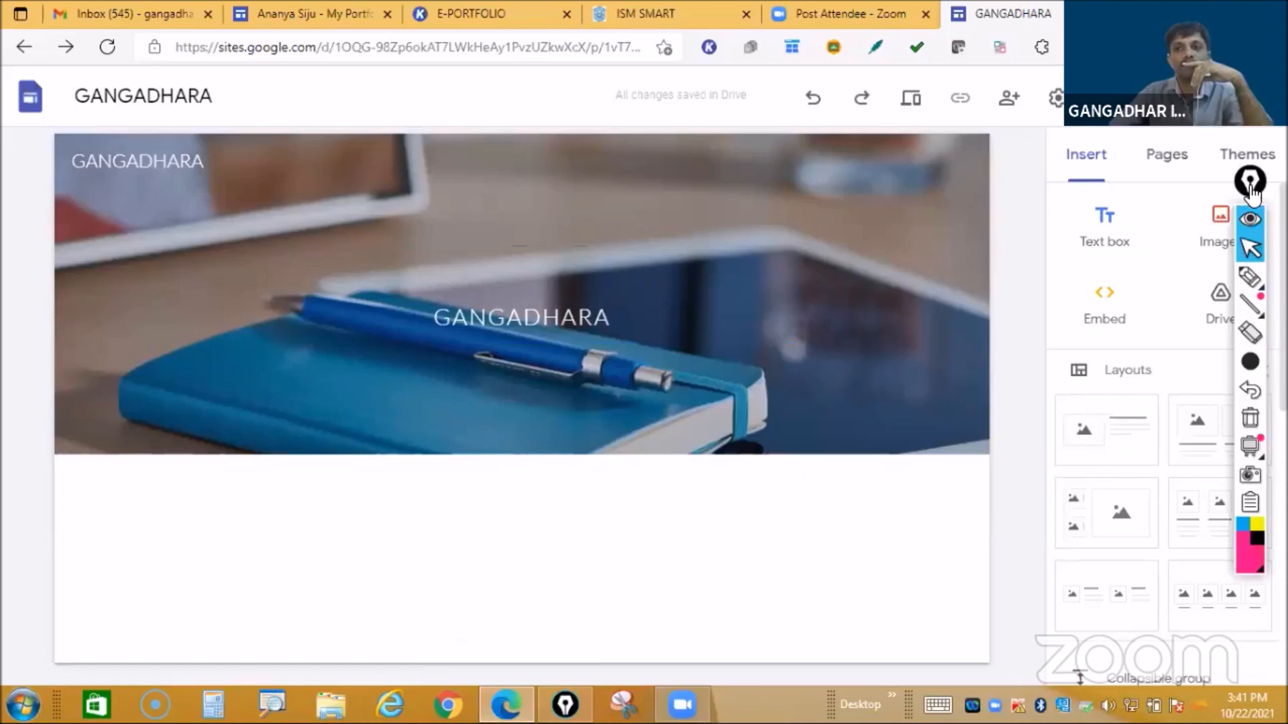
Step: Collapse the annotation toolbar and insert a text box in the blank area below the header image
left_click(1250, 220)
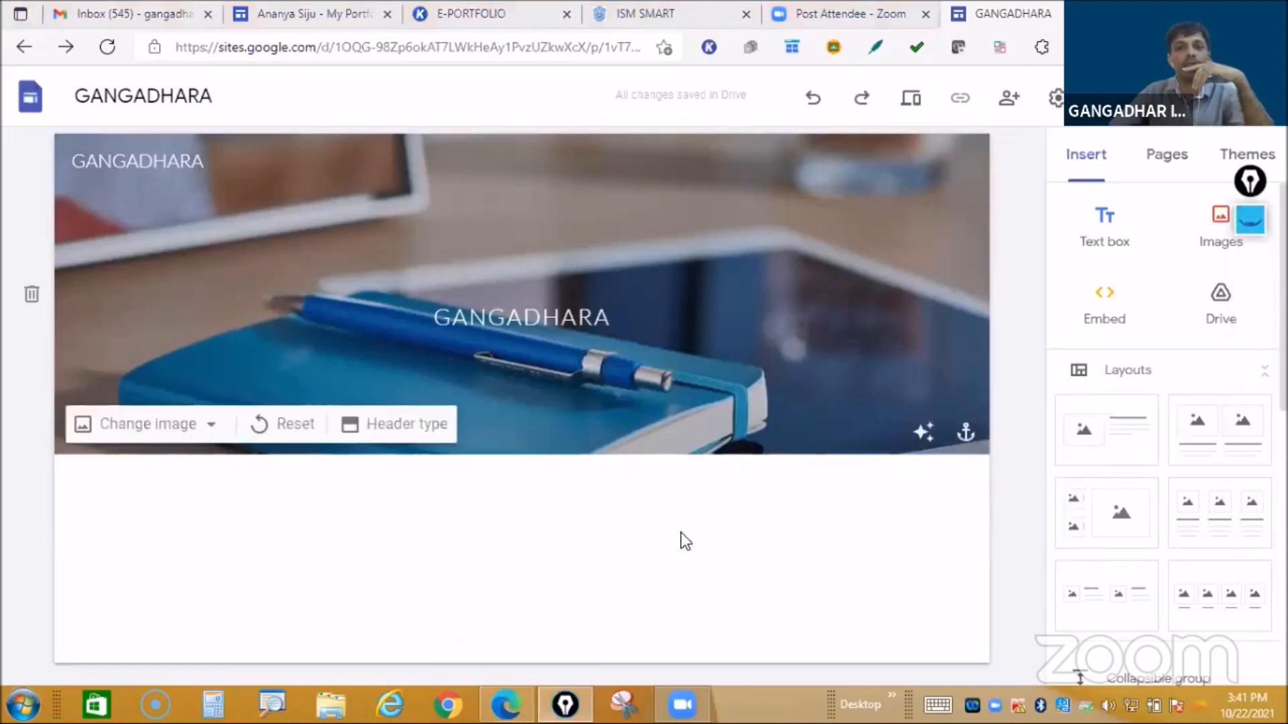
left_click(445, 538)
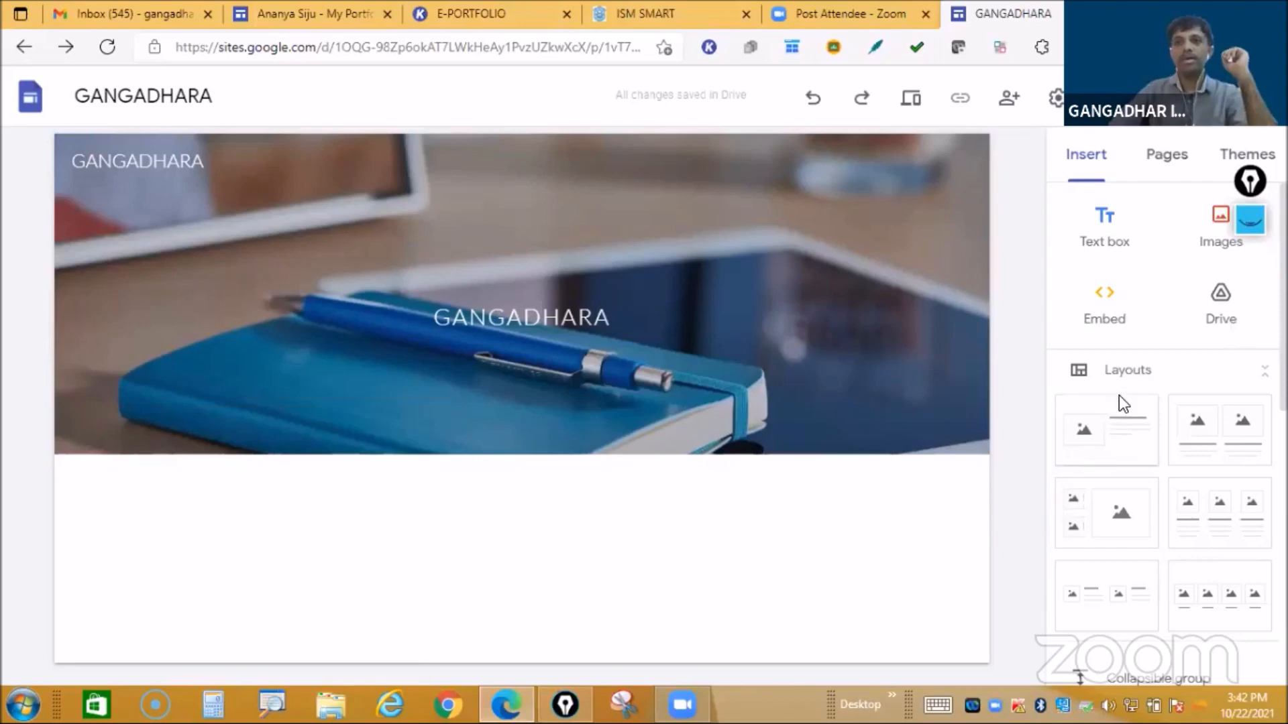
left_click(1088, 157)
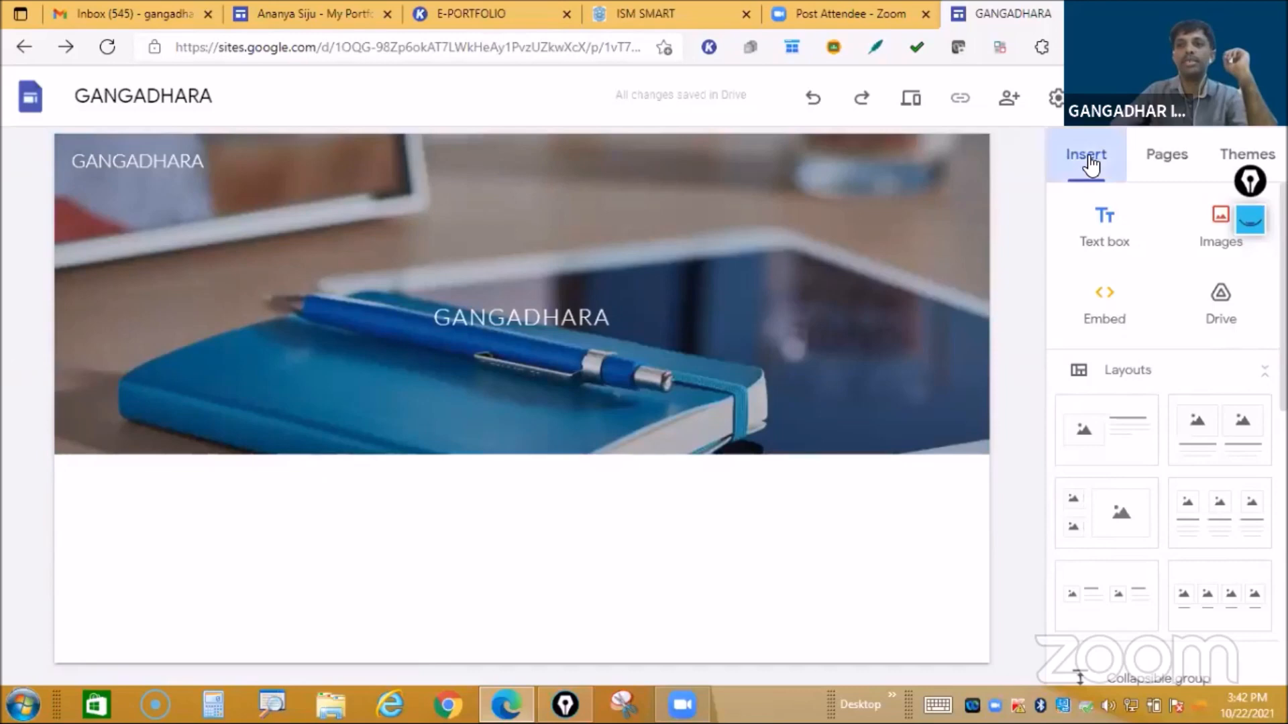
left_click(1109, 243)
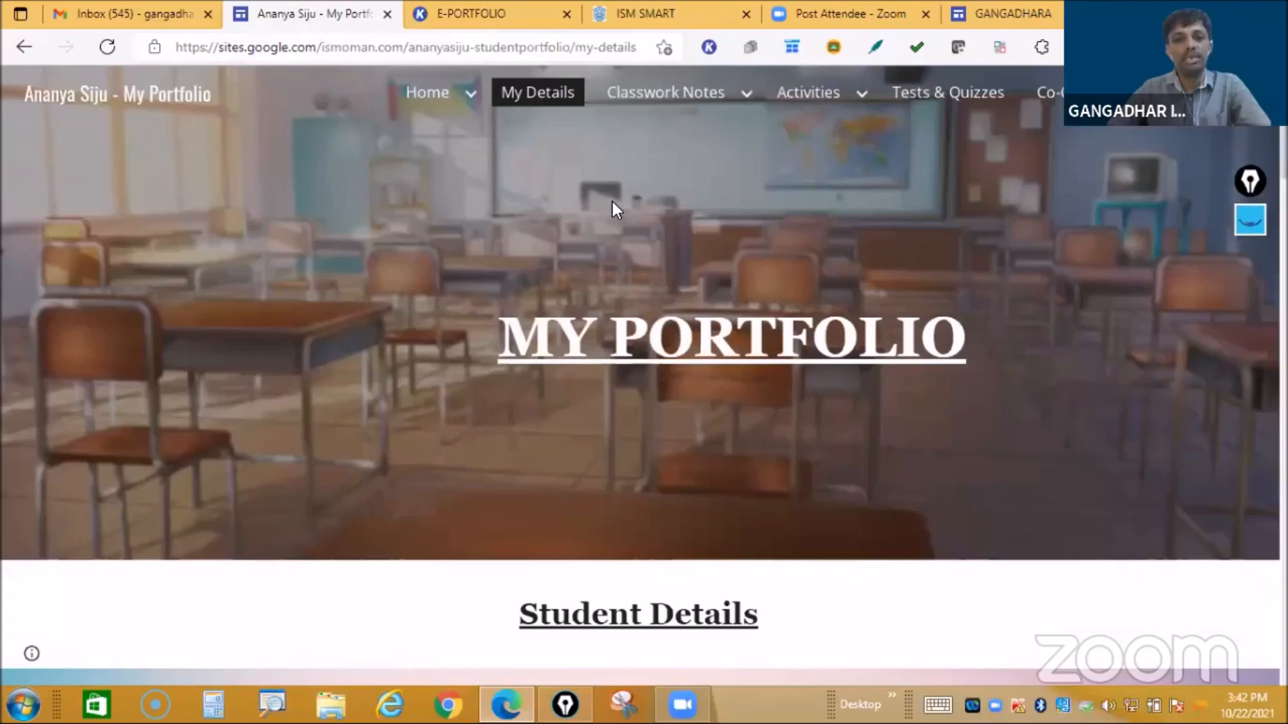
Step: Examine the My Details page of the sample student portfolio, from the student and family details to the interests and ambition sections
scroll(612, 202, "down", 3)
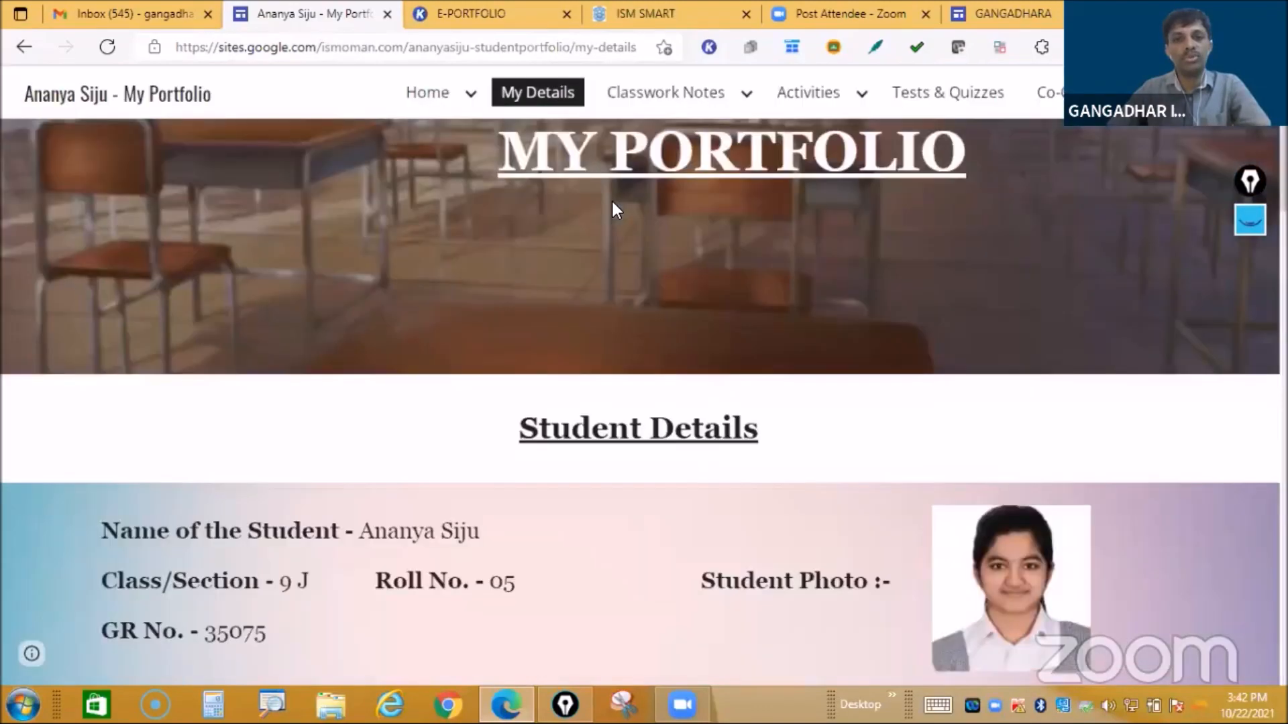
scroll(633, 248, "down", 3)
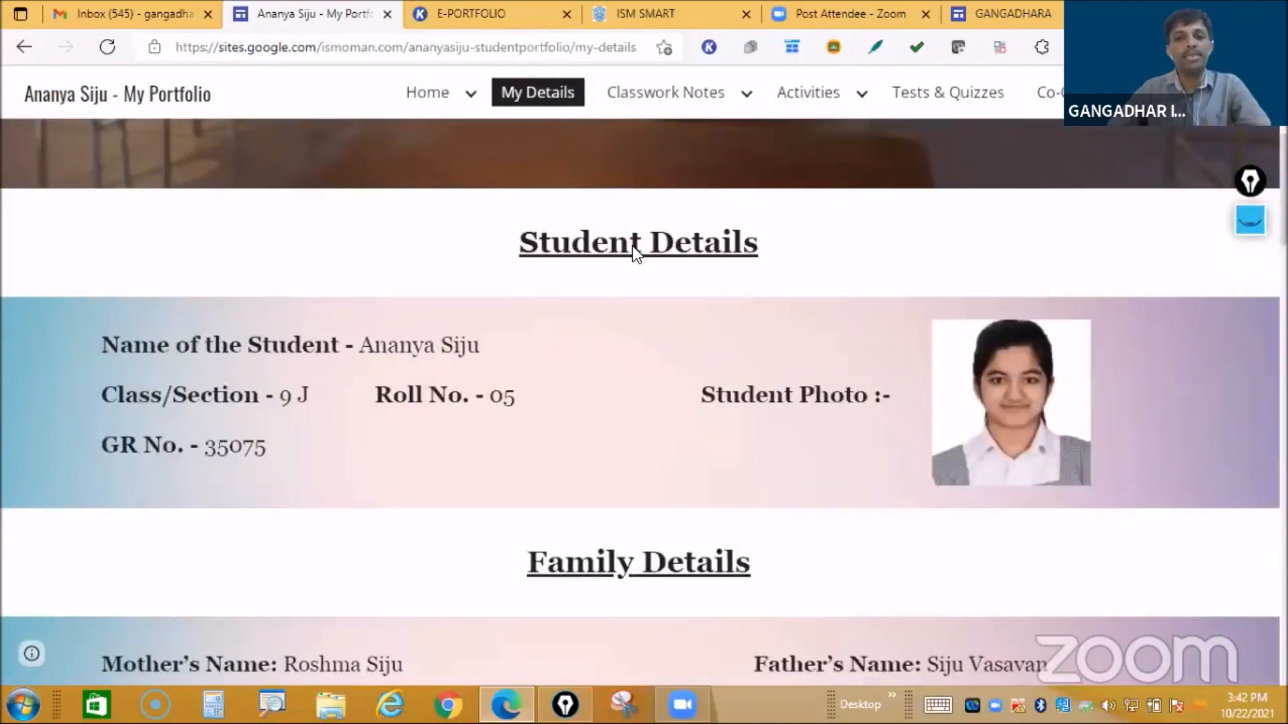
scroll(633, 247, "down", 3)
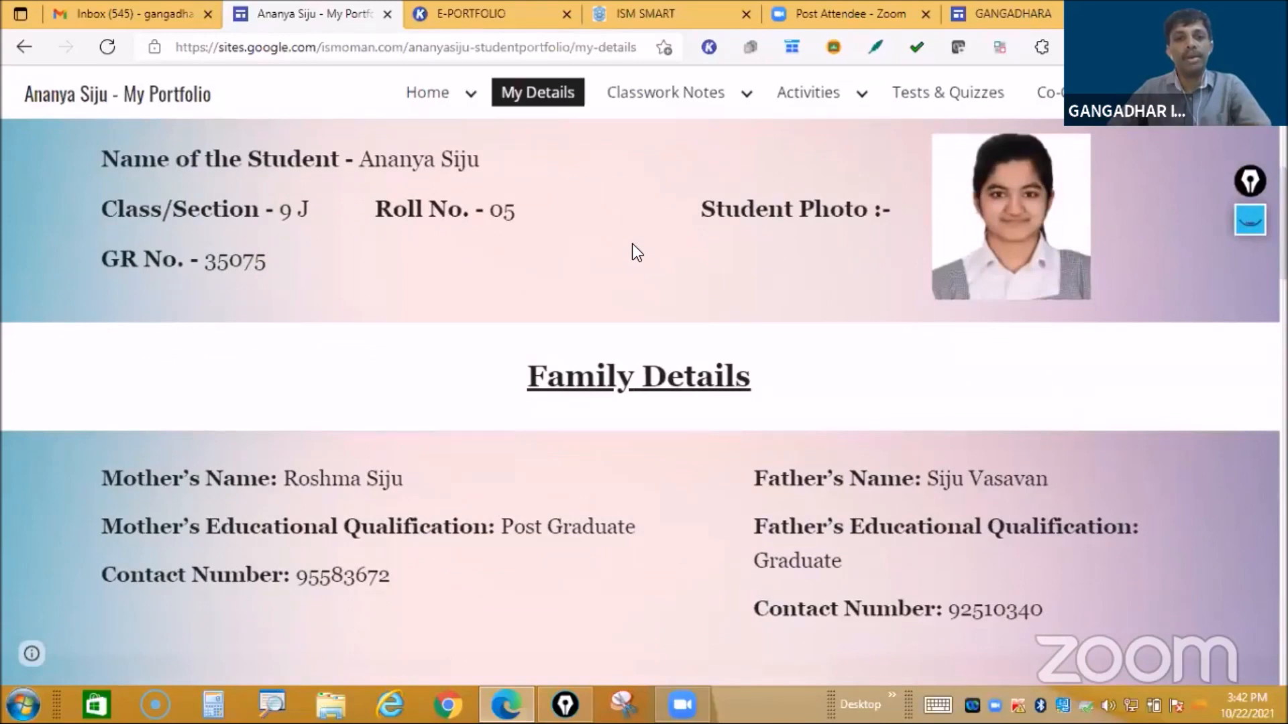
scroll(636, 253, "down", 8)
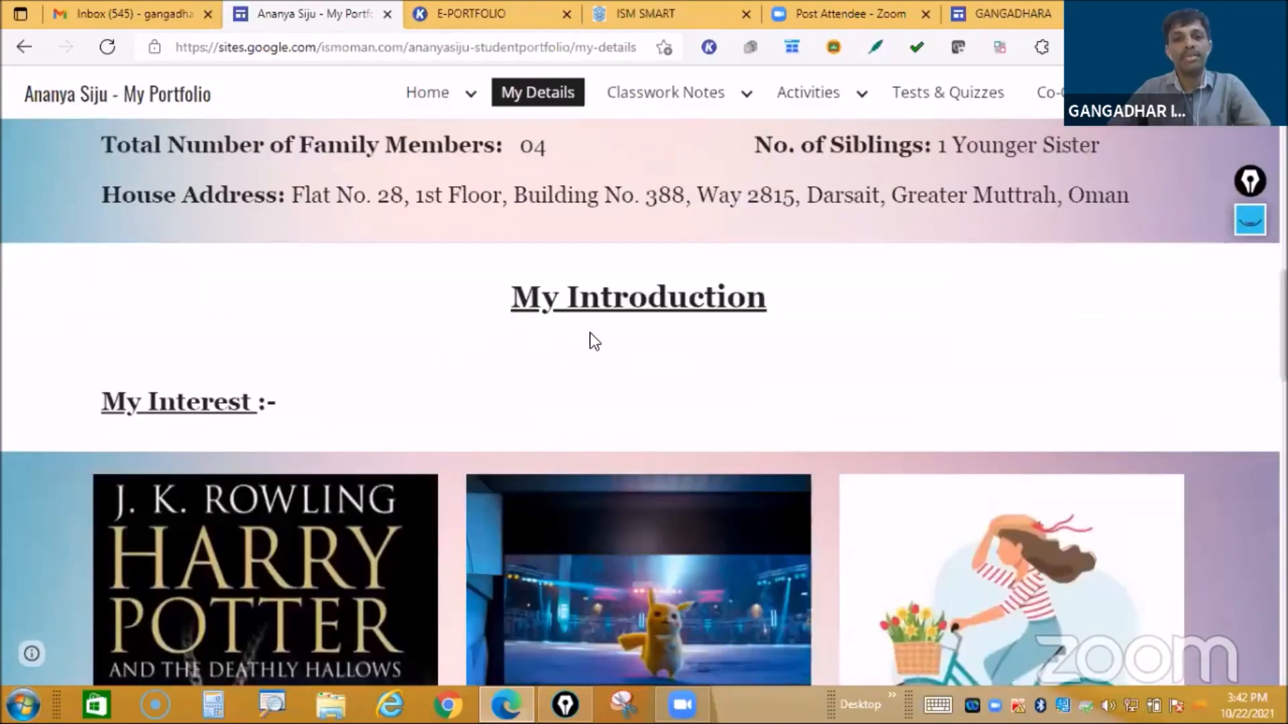
scroll(589, 330, "down", 1)
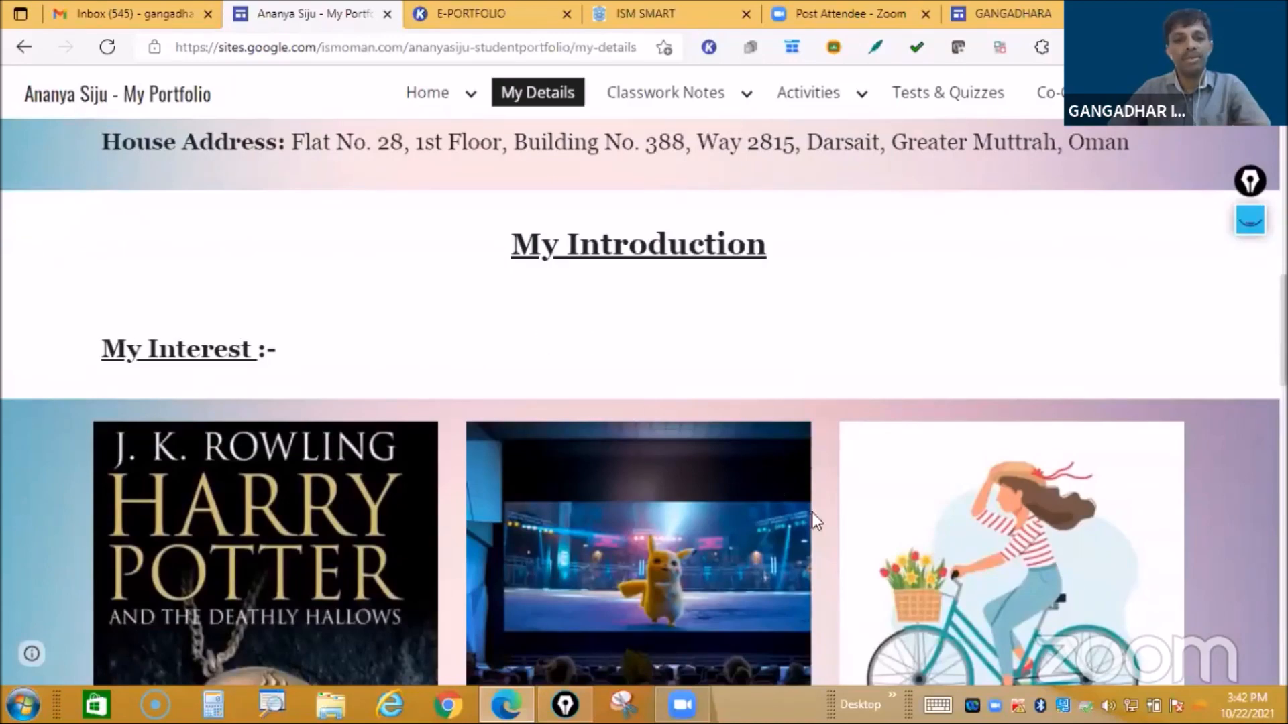
scroll(831, 506, "down", 3)
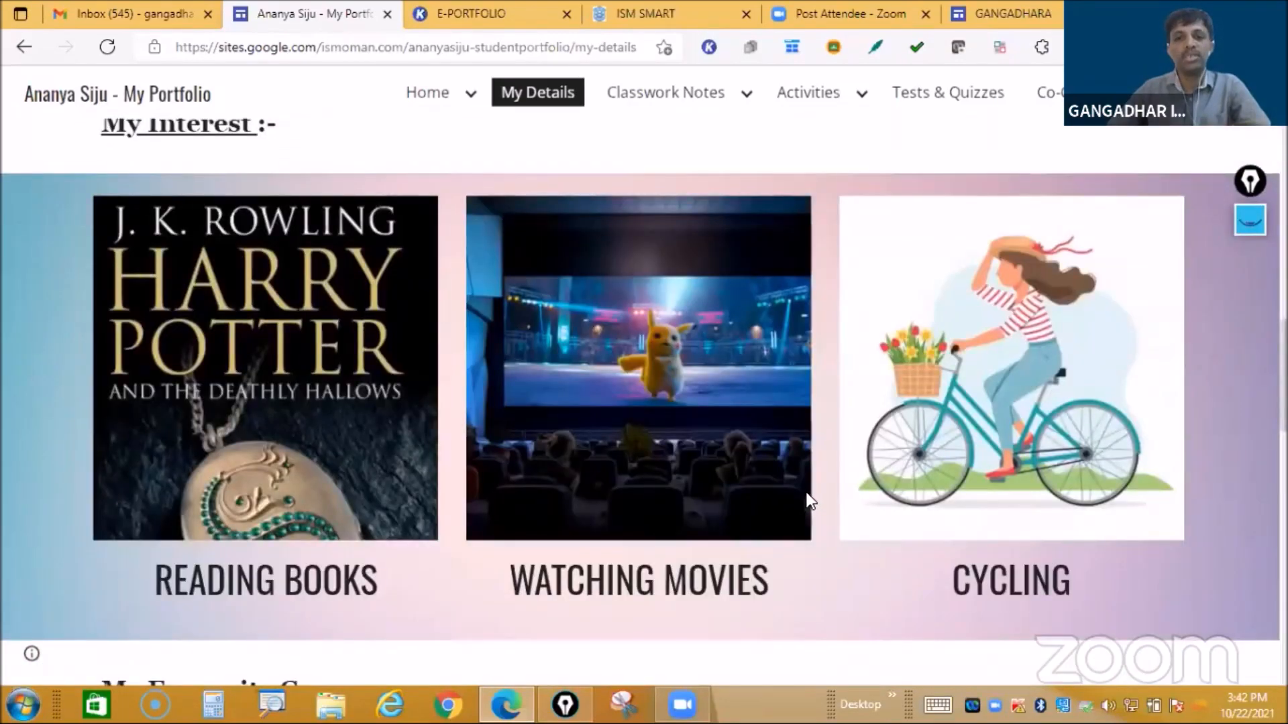
scroll(809, 500, "down", 12)
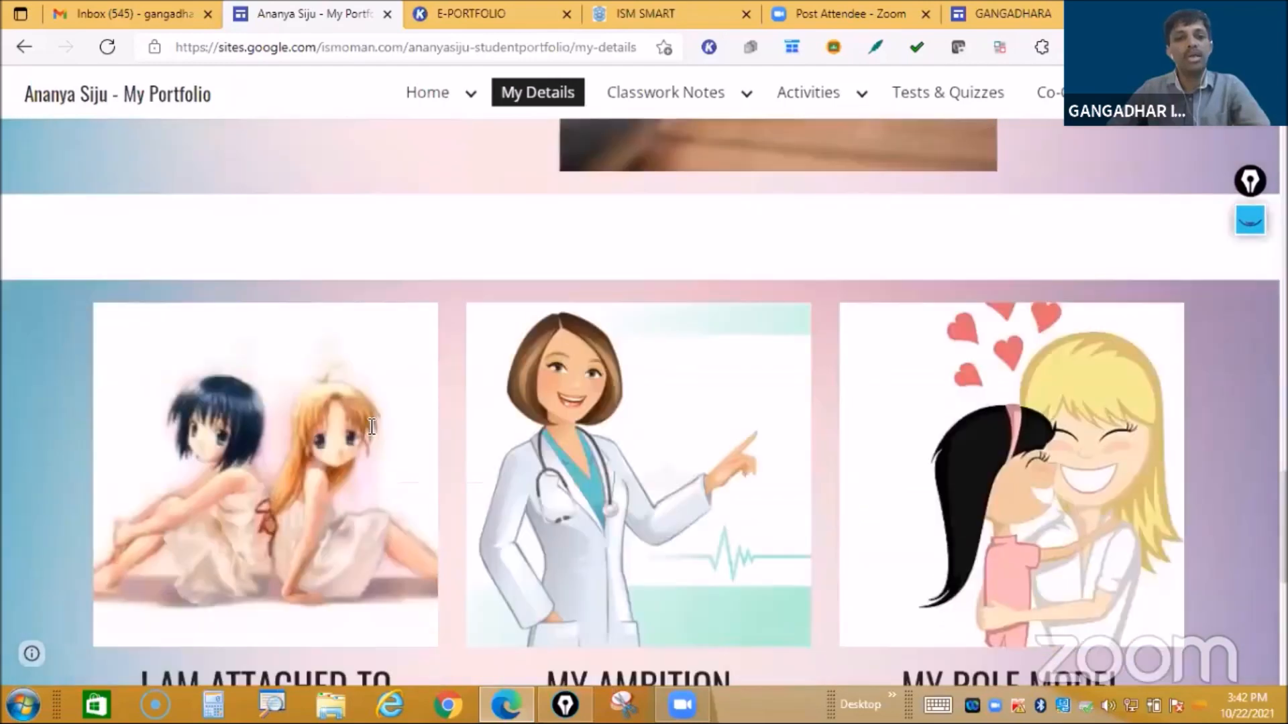
scroll(376, 426, "down", 4)
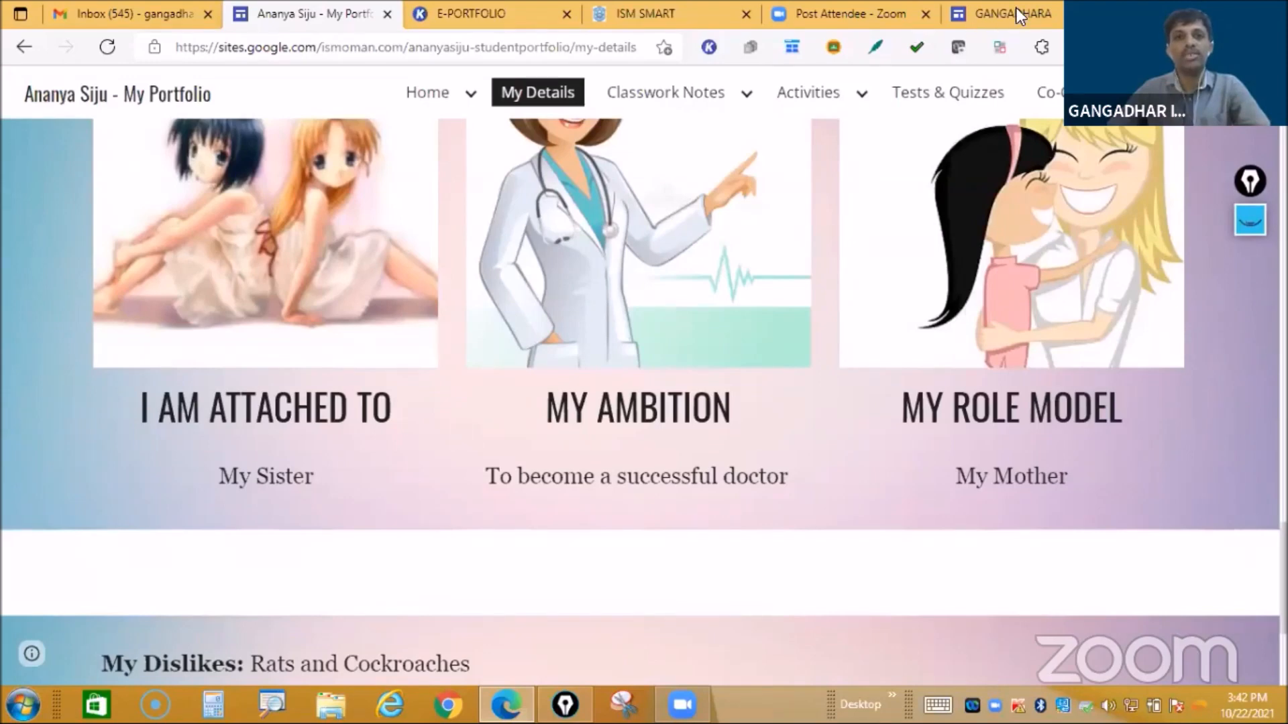
scroll(142, 451, "down", 4)
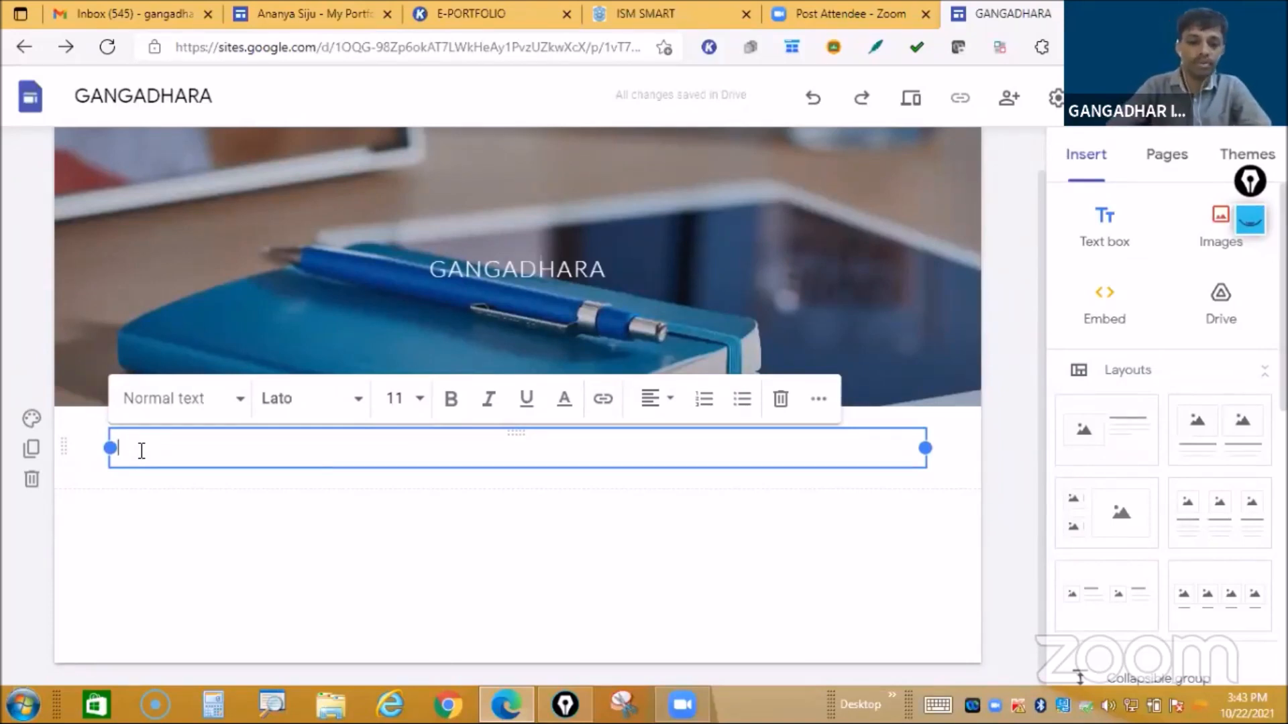
Step: Enter the text "MY DEATAILS" in the new text box below the header of the portfolio site
type("MY IDEATILS")
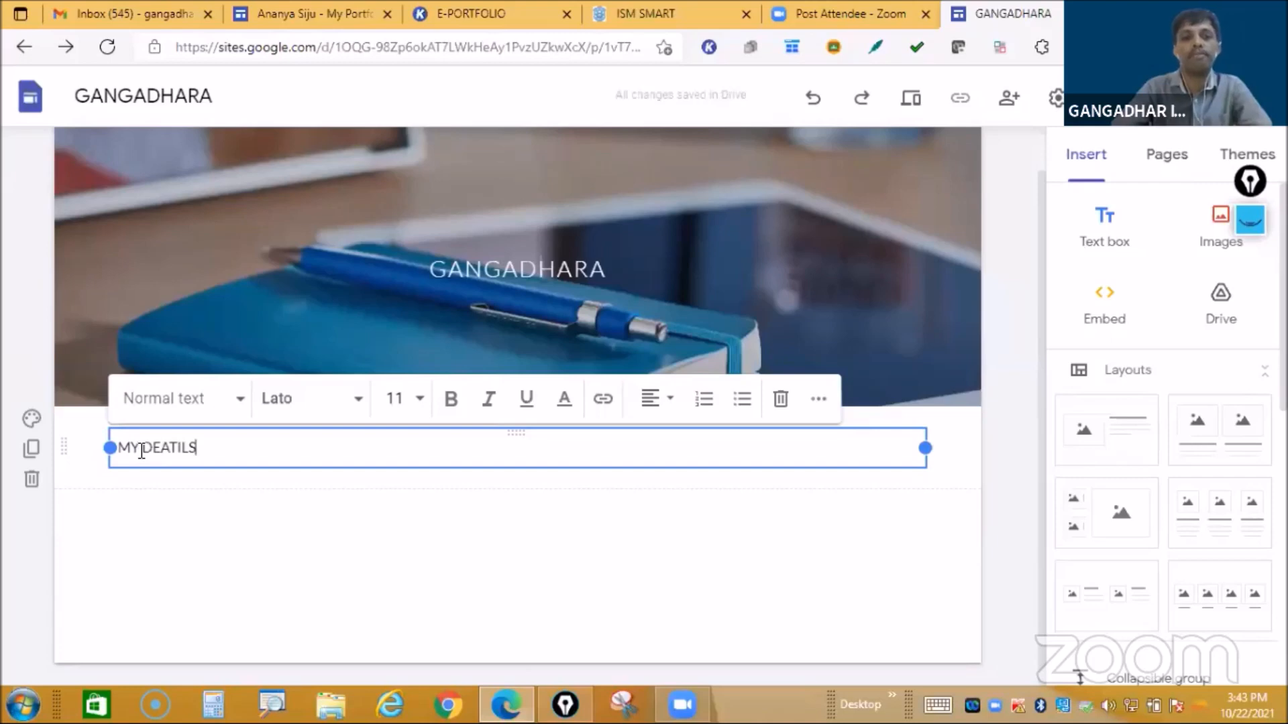
key("BackSpace")
key("BackSpace")
key("BackSpace")
type("AILS")
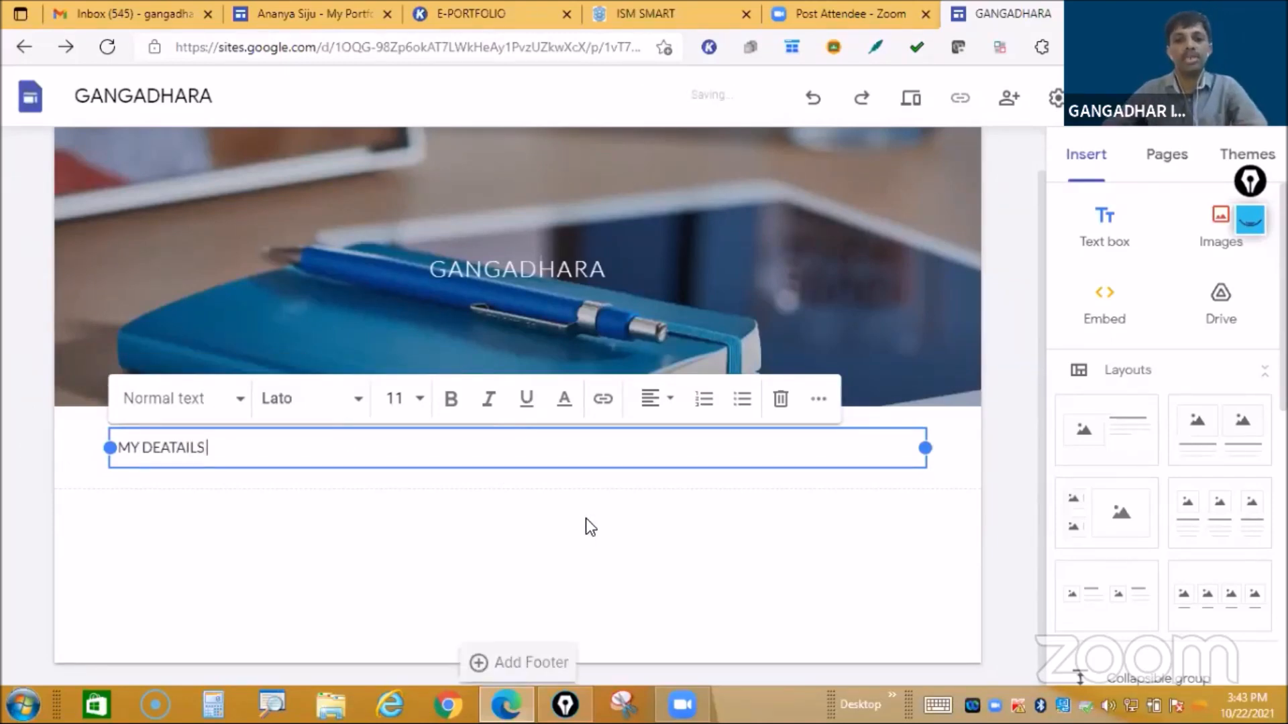
Step: Narrow the MY DEATAILS text box to just fit its text and place the cursor after the last word
left_click(657, 518)
left_click(798, 448)
left_click_drag(925, 448, 230, 447)
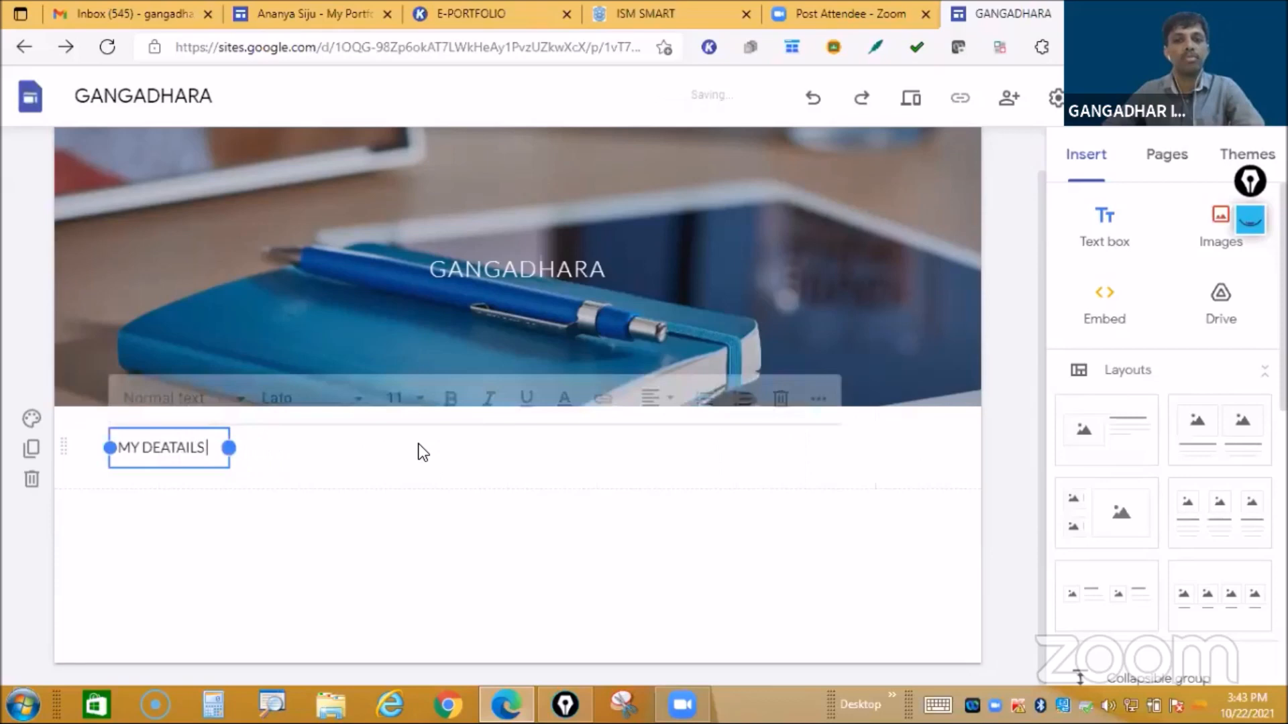
left_click(295, 465)
left_click(219, 450)
left_click(215, 447)
Step: Add three line breaks after MY DEATAILS, widen its text box to about a third of the content width and deselect it
key("Return")
key("Return")
key("Return")
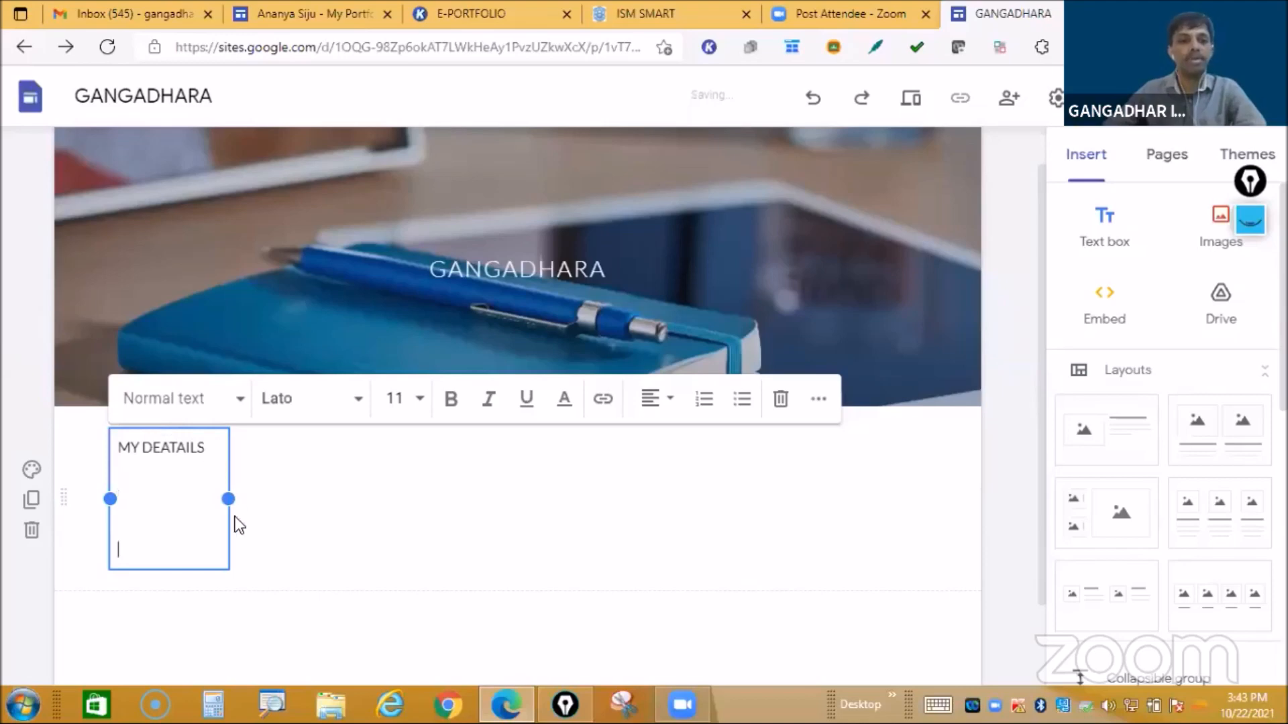
left_click_drag(276, 498, 367, 510)
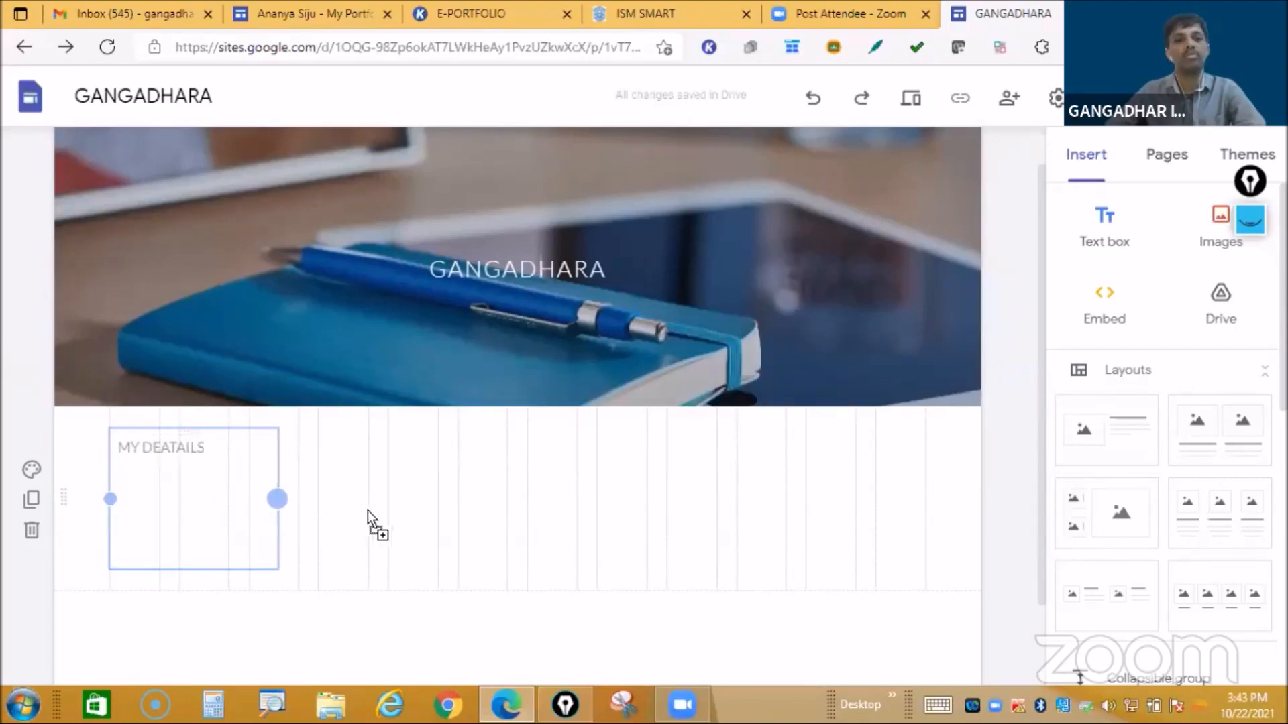
left_click(279, 472)
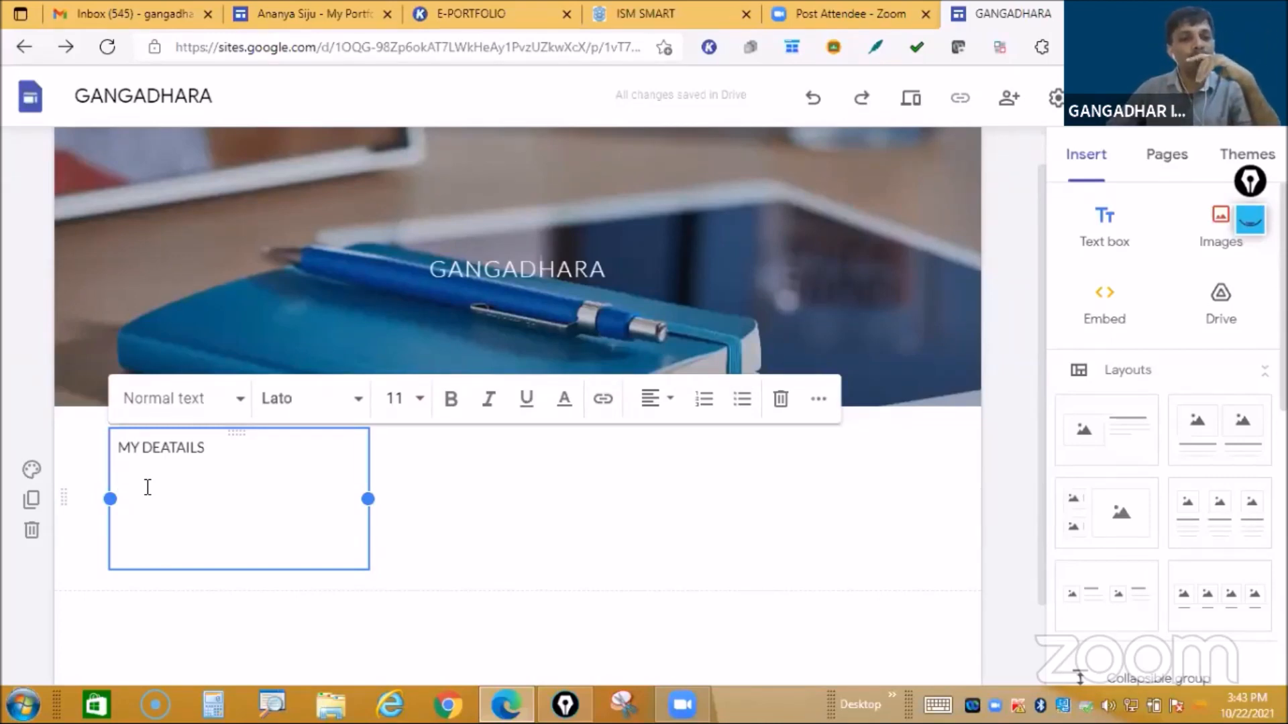
left_click(448, 500)
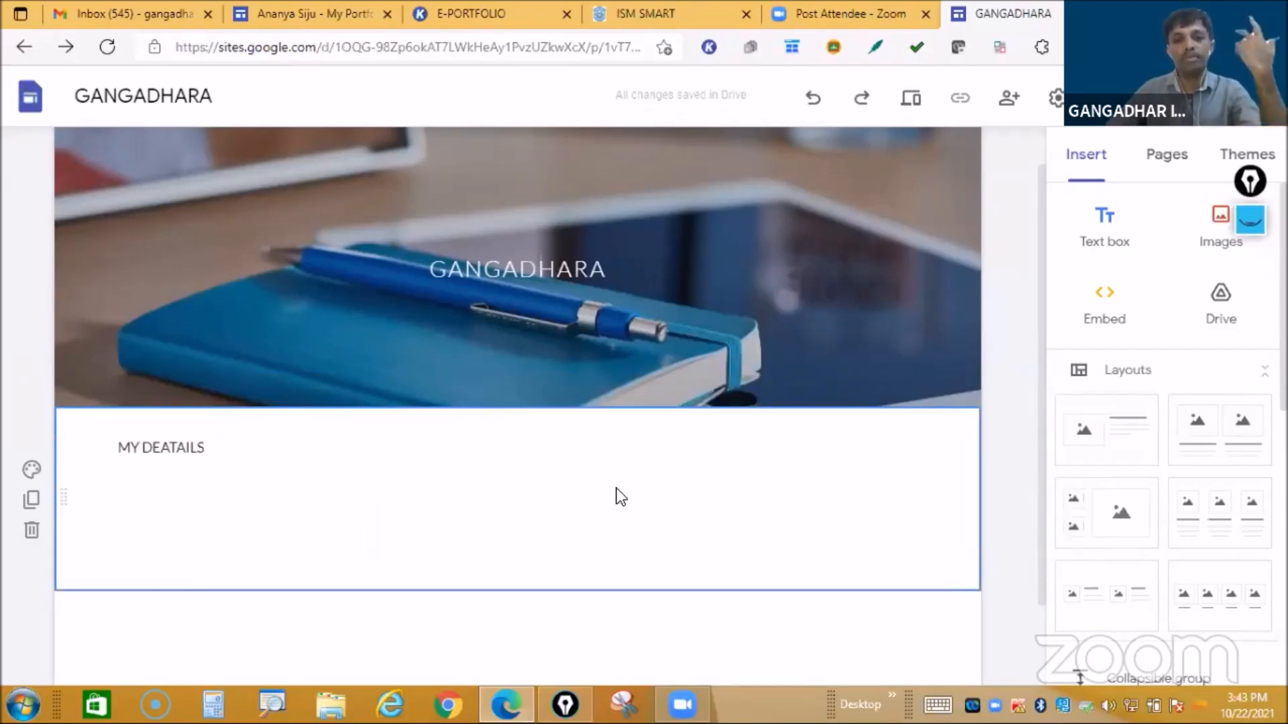
Step: Start inserting an image in the empty area beside MY DEATAILS and open the MY PROFILE folder in My Drive
double_click(672, 483)
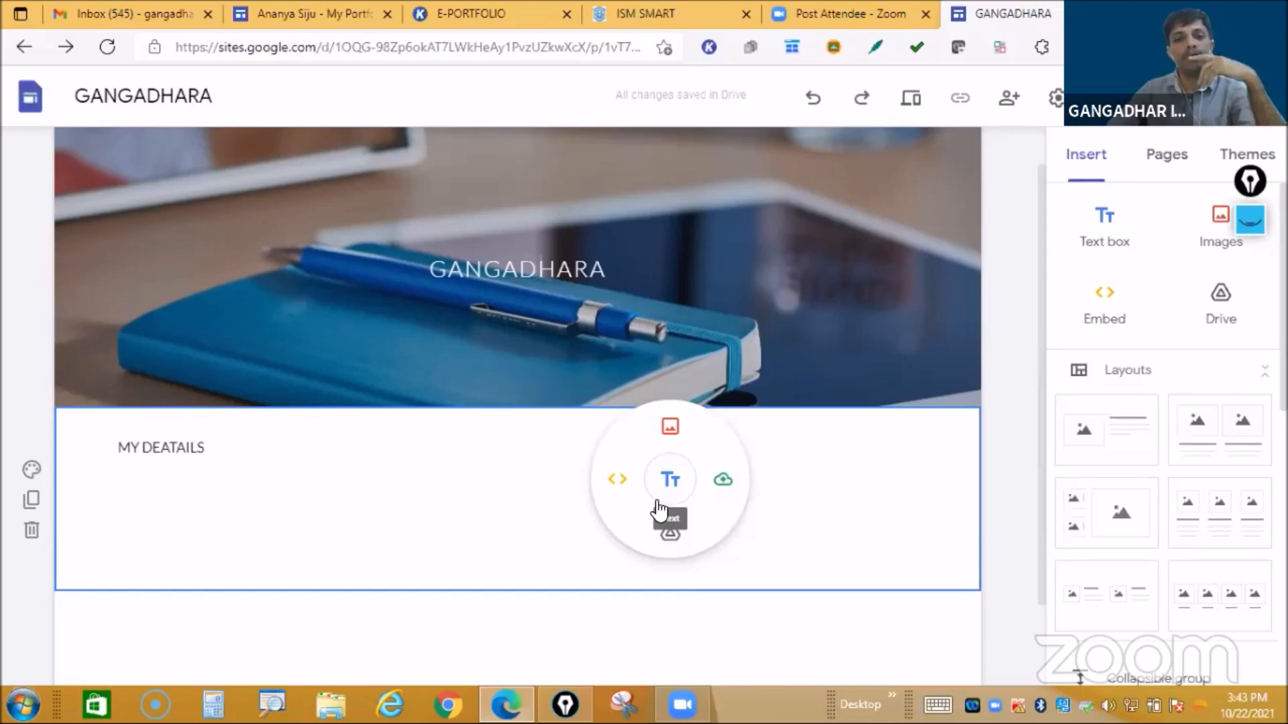
left_click(525, 486)
double_click(703, 477)
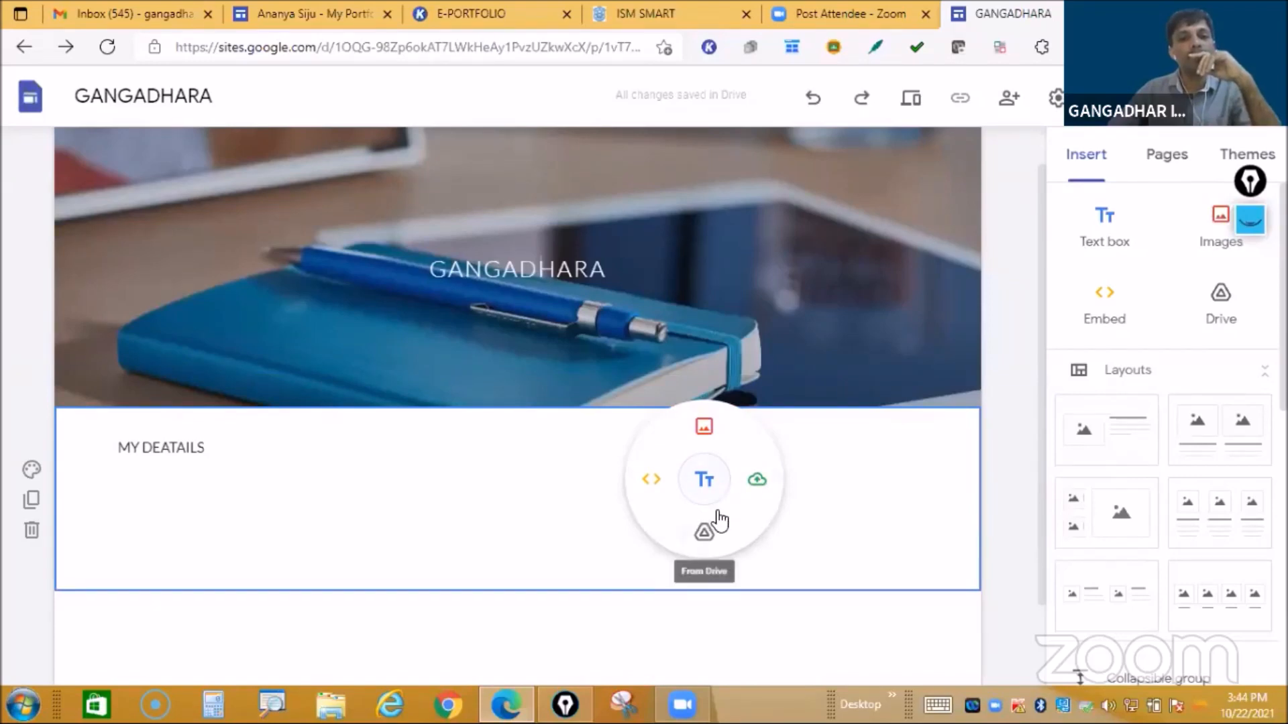
left_click(704, 437)
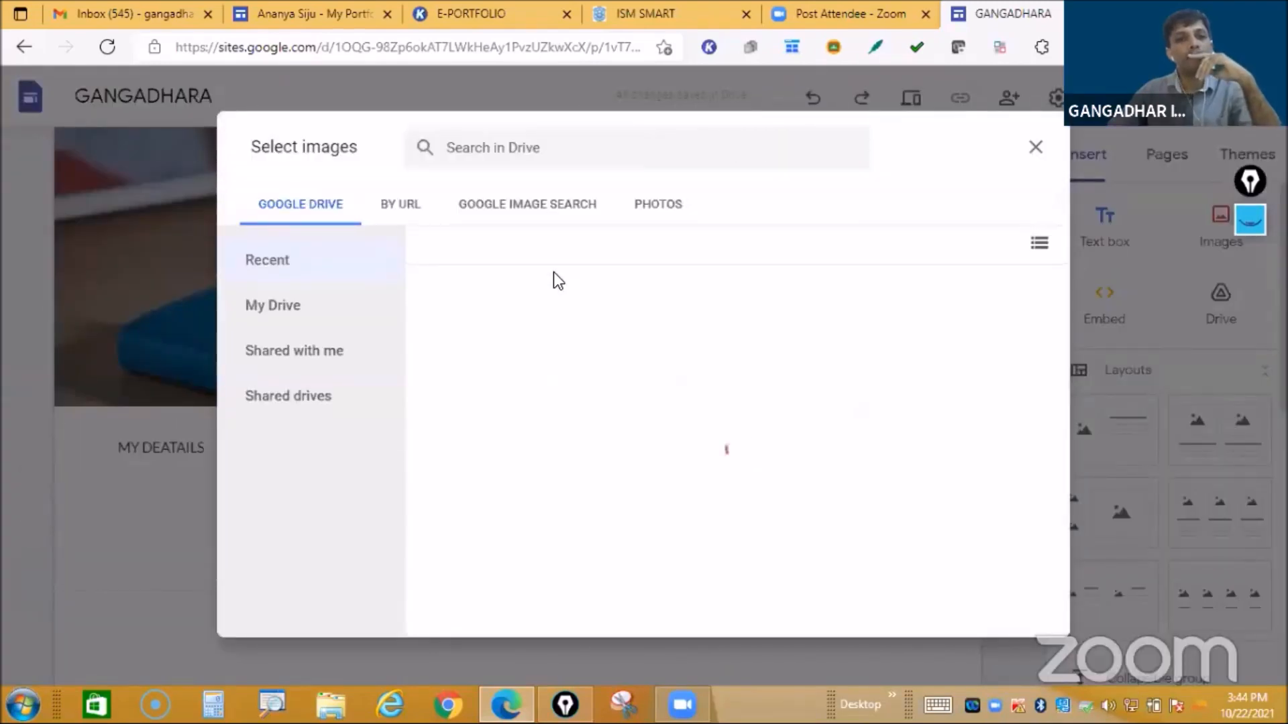
left_click(282, 301)
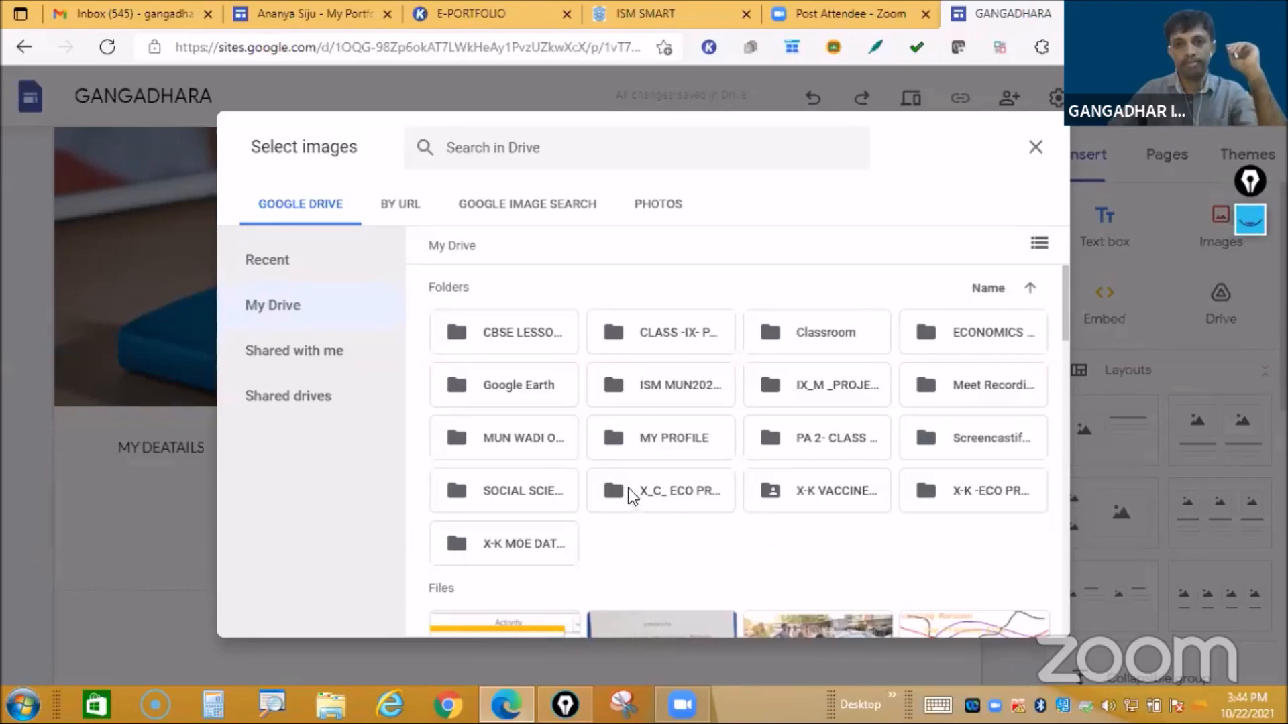
scroll(623, 549, "down", 2)
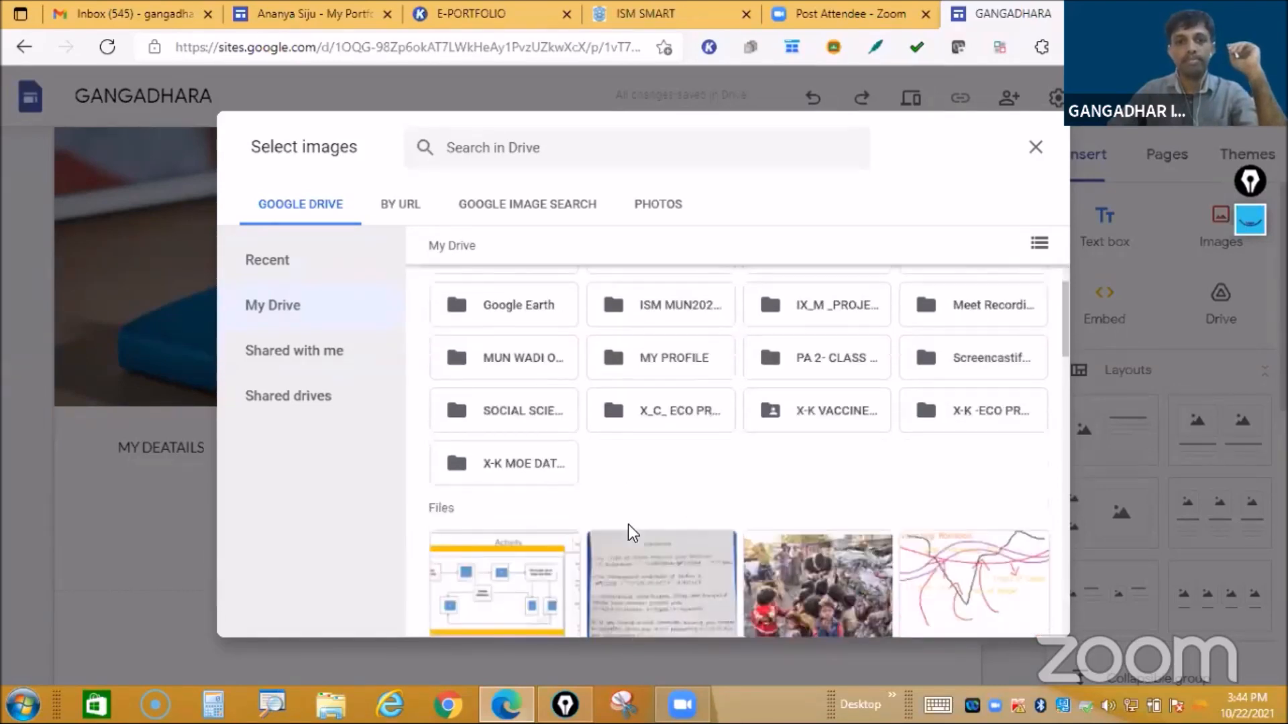
left_click(291, 310)
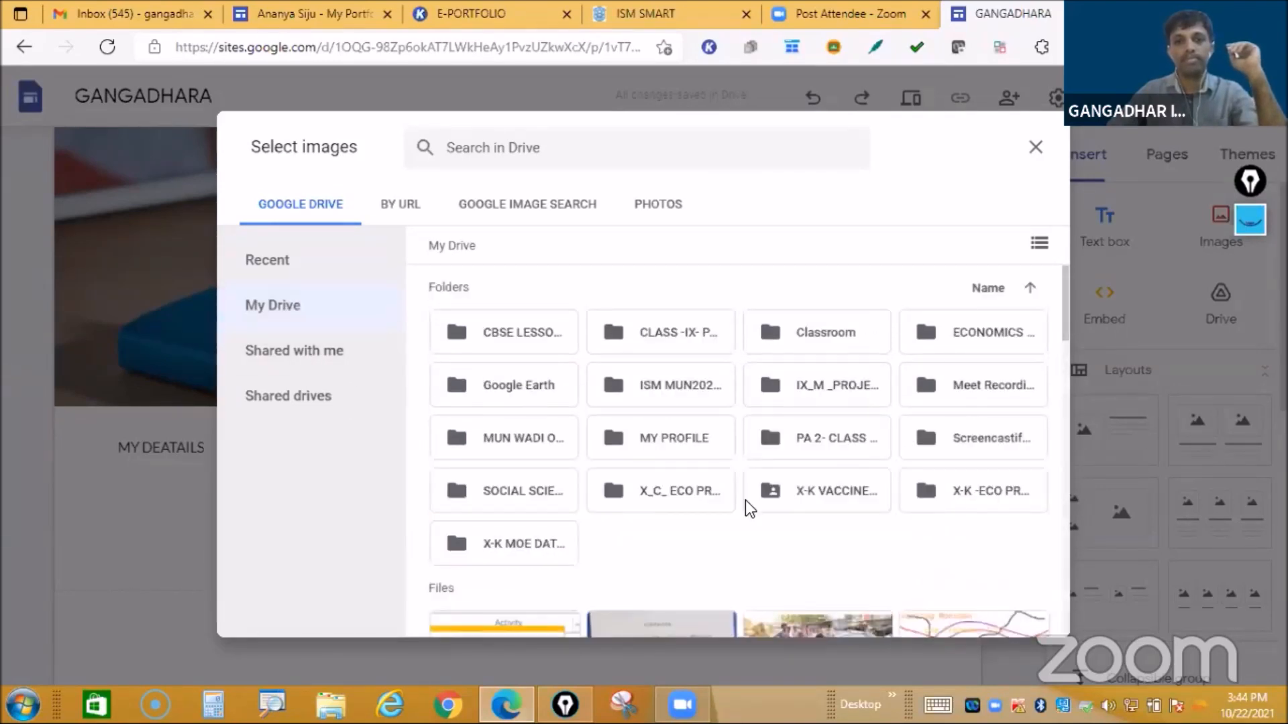
left_click(671, 440)
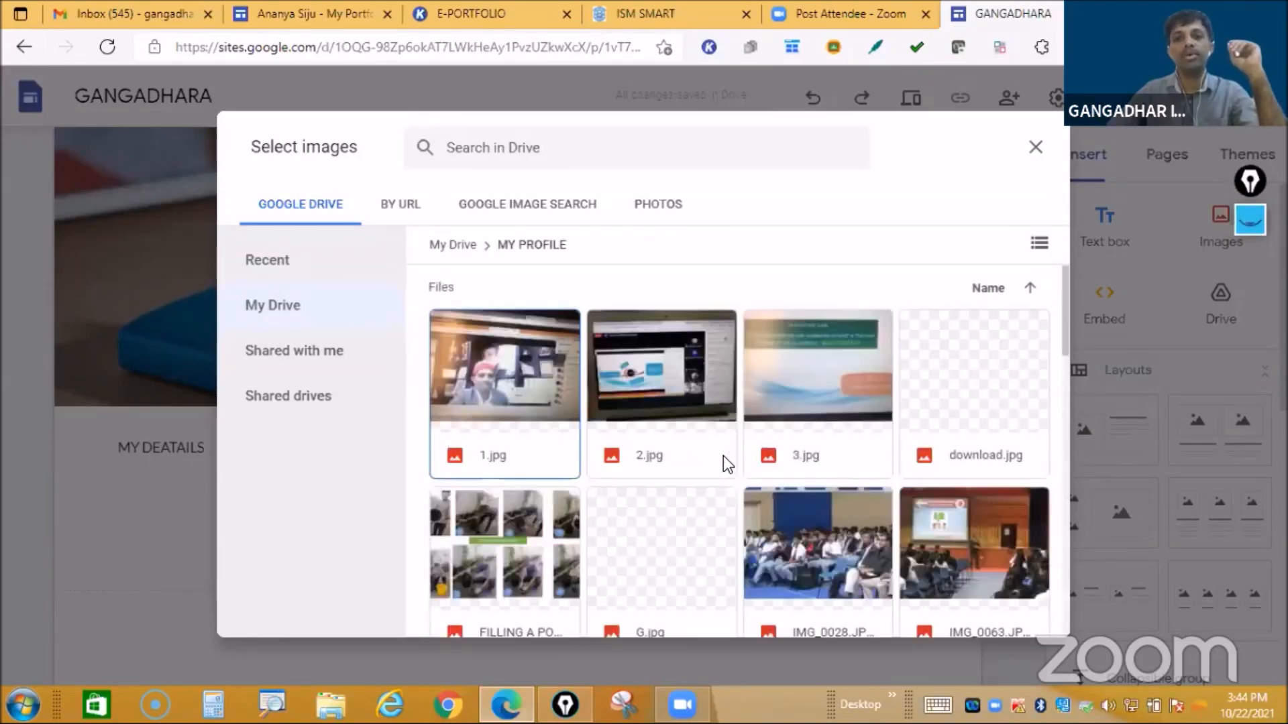
Step: Find and insert the MY PROFILE photo of three men in face masks standing before a light stone wall
scroll(723, 456, "down", 3)
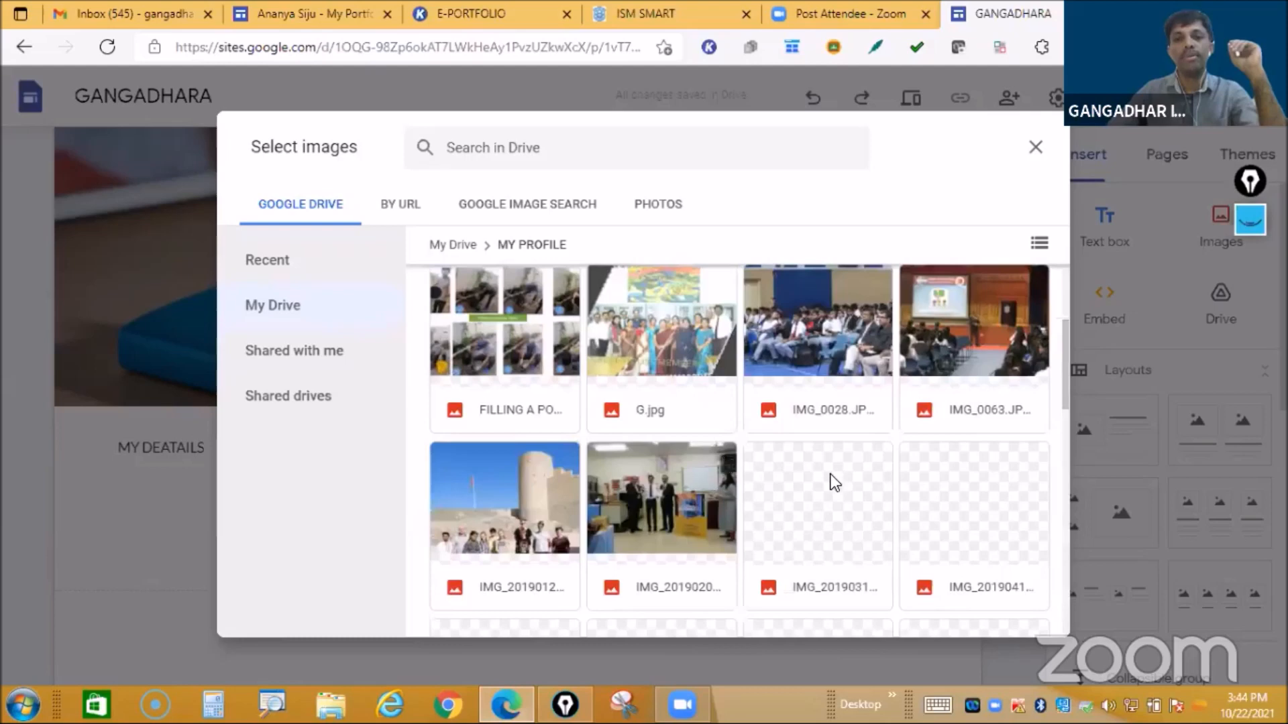
scroll(835, 473, "down", 3)
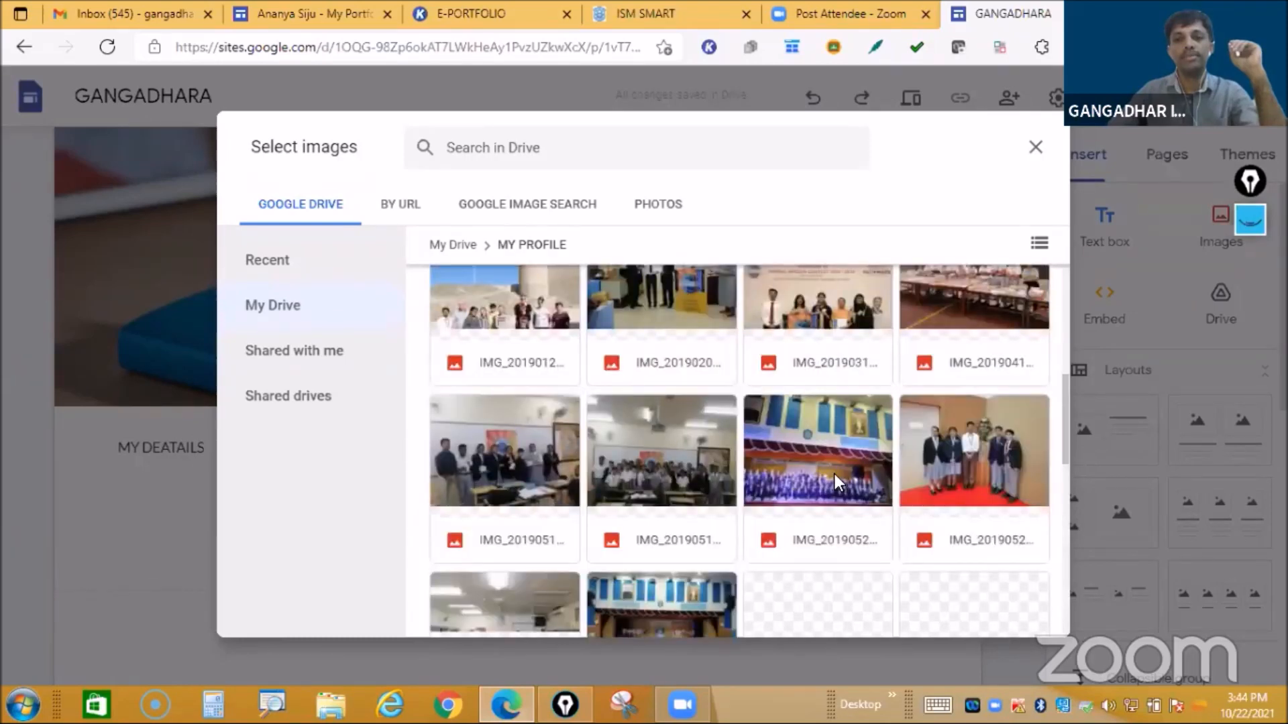
scroll(834, 473, "down", 10)
scroll(849, 503, "up", 3)
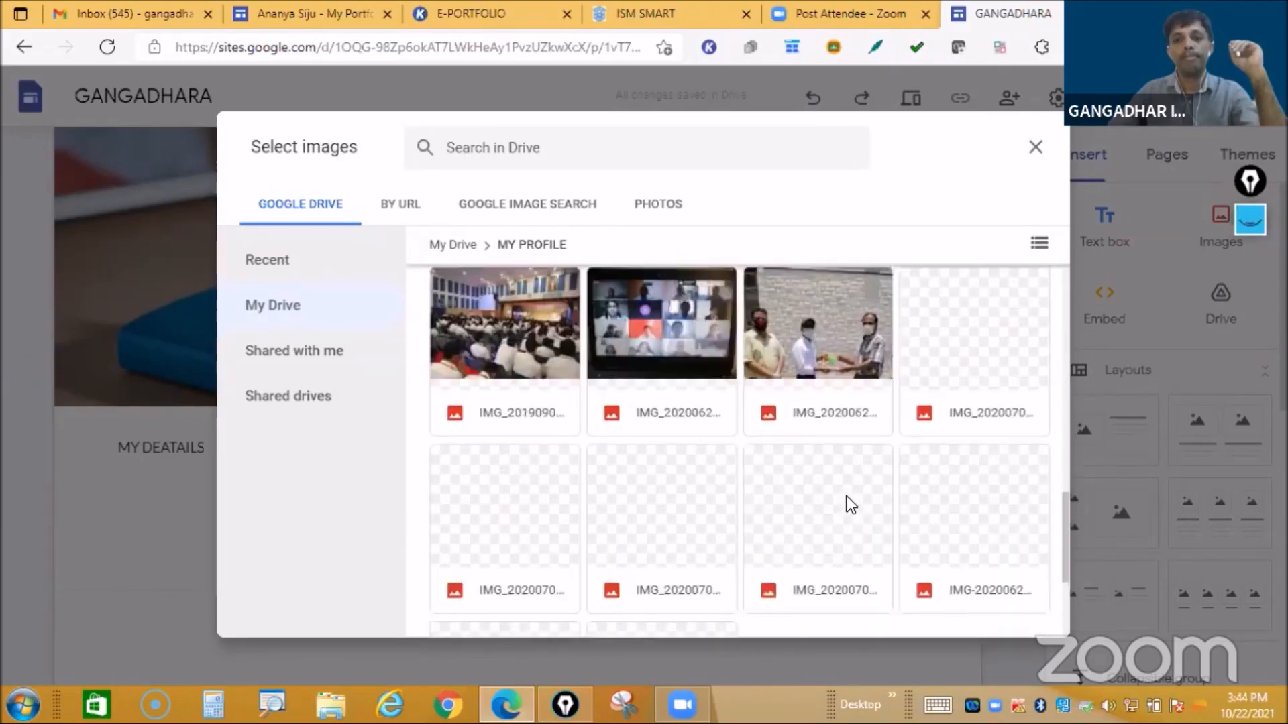
scroll(850, 503, "down", 3)
scroll(854, 503, "up", 2)
scroll(852, 502, "up", 1)
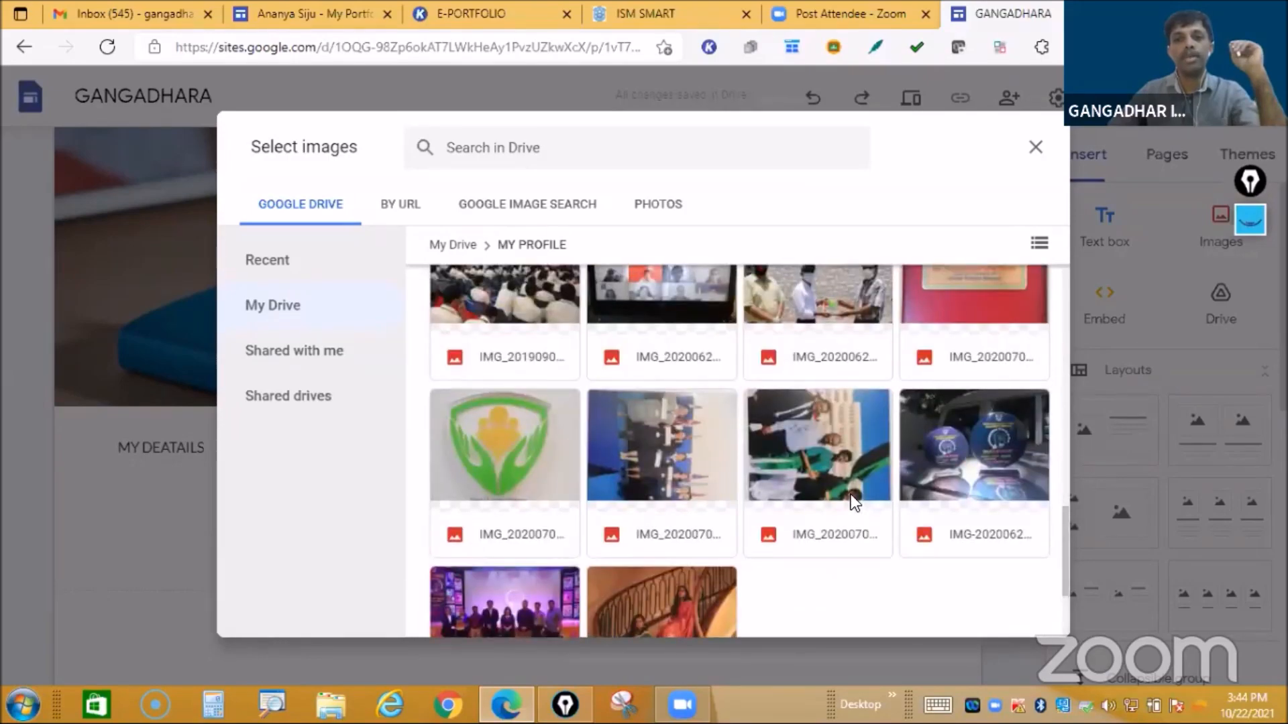
scroll(852, 496, "up", 10)
scroll(845, 496, "down", 3)
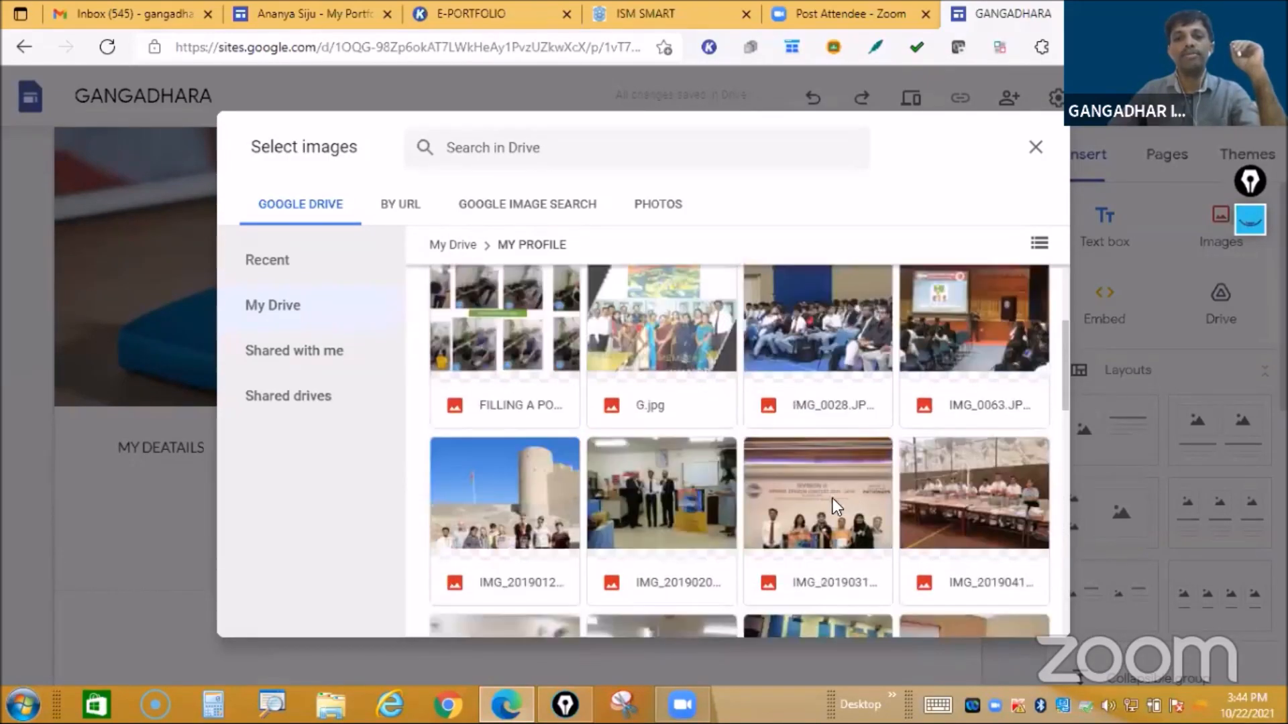
scroll(824, 507, "down", 2)
scroll(893, 593, "down", 4)
left_click(892, 593)
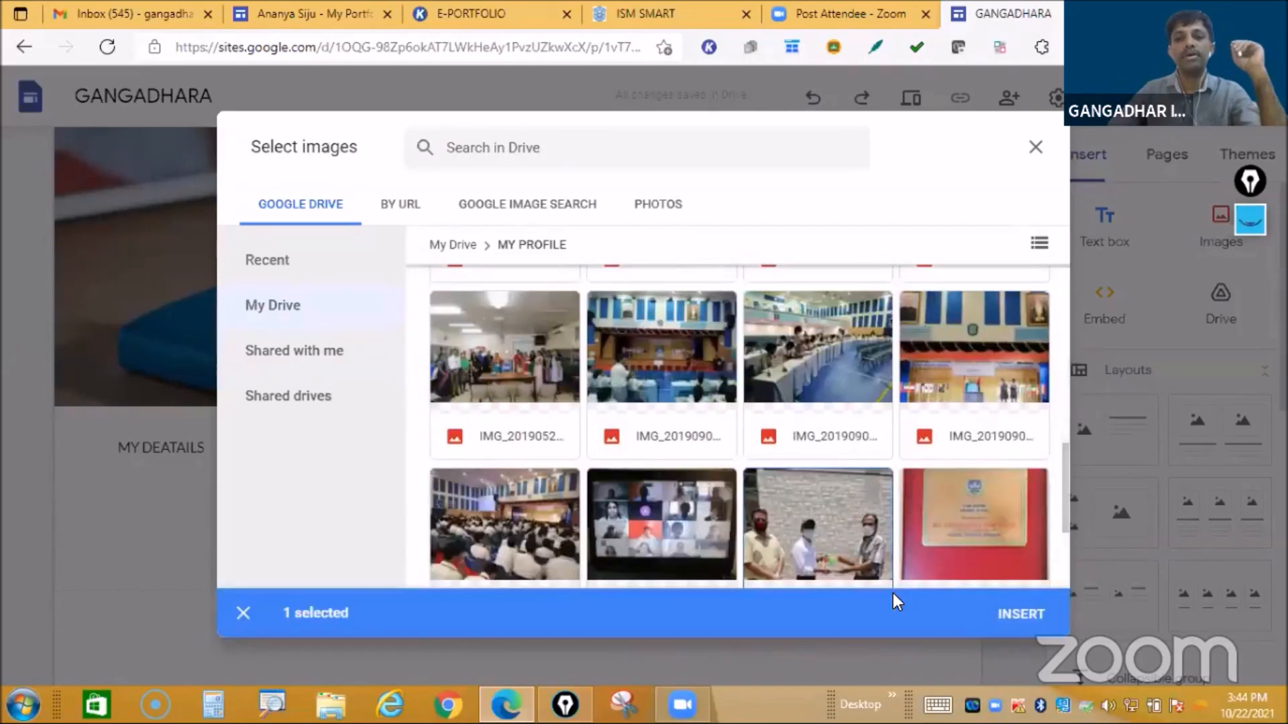
left_click(892, 593)
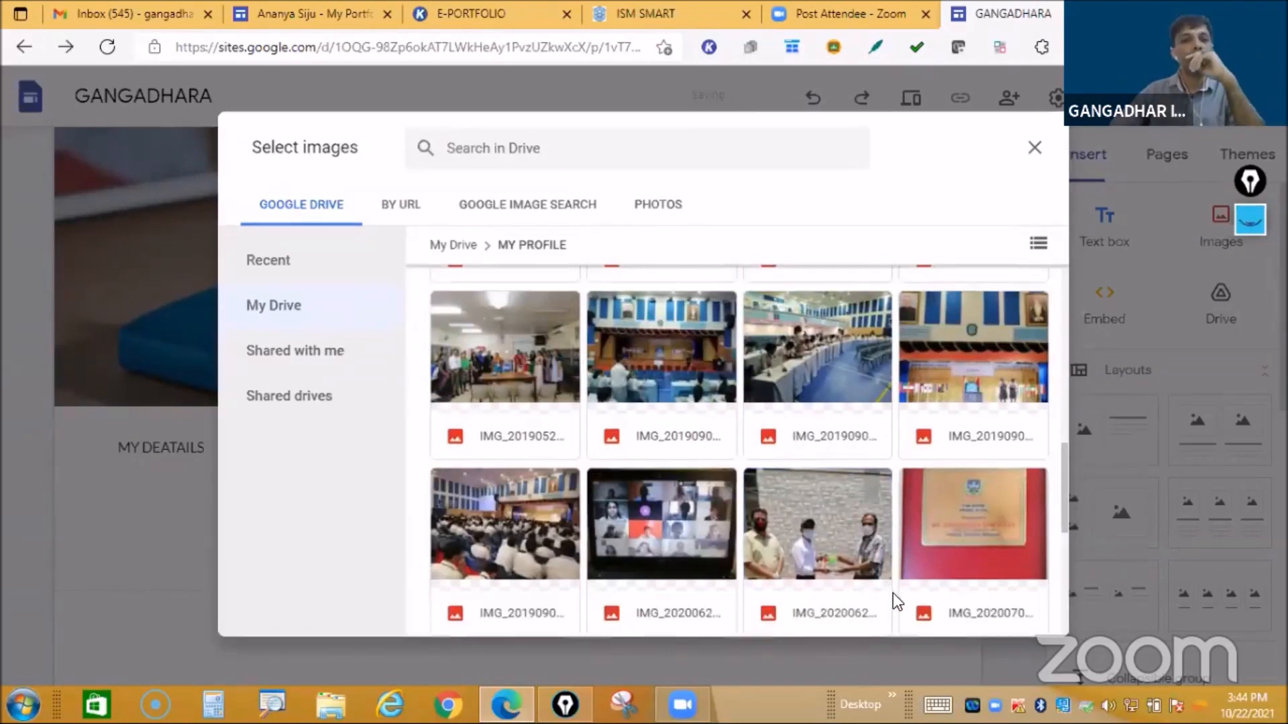
double_click(884, 494)
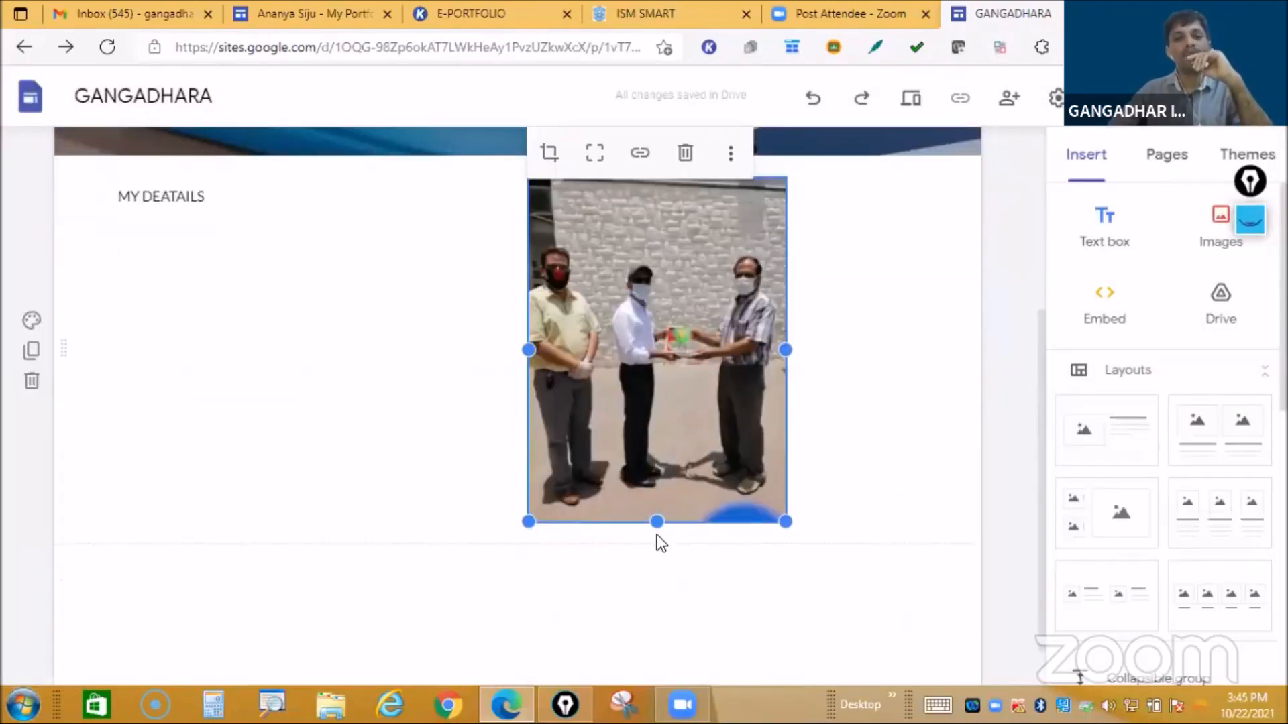
Step: Reduce the height of the photo beside MY DEATAILS from its lower edge, keeping its width, and deselect it
left_click_drag(658, 523, 843, 521)
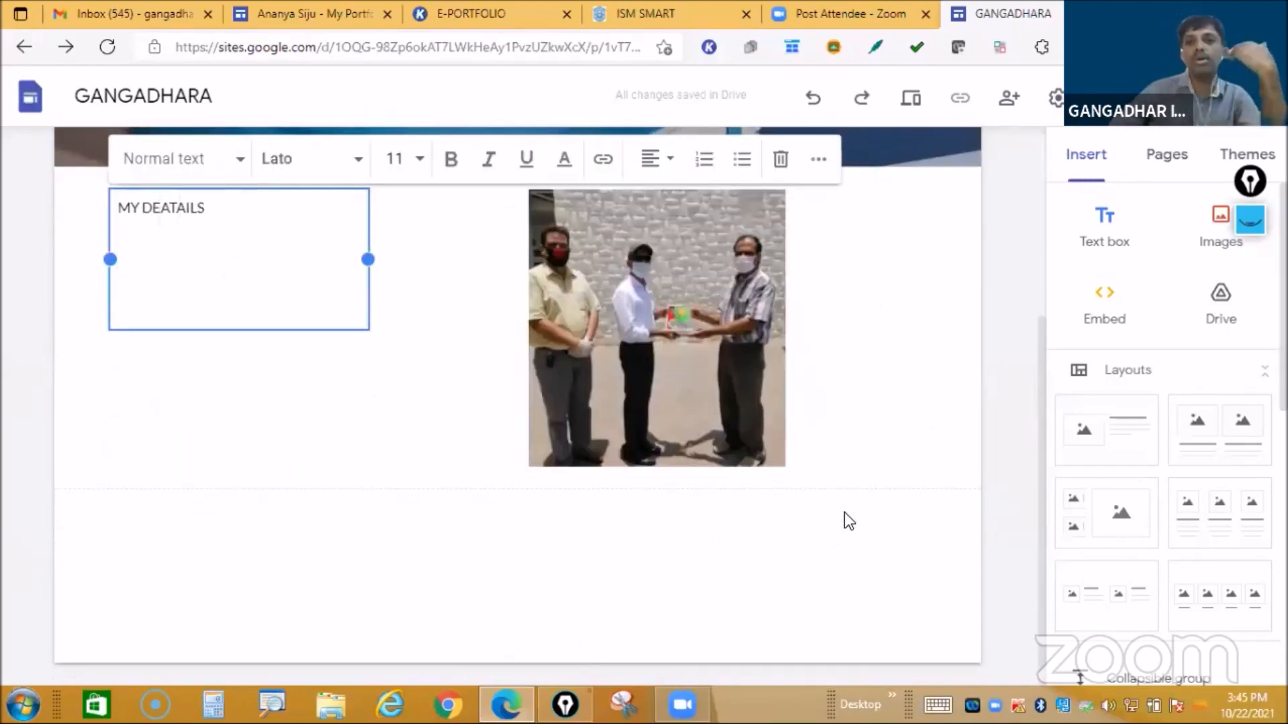
left_click(844, 512)
scroll(287, 506, "up", 4)
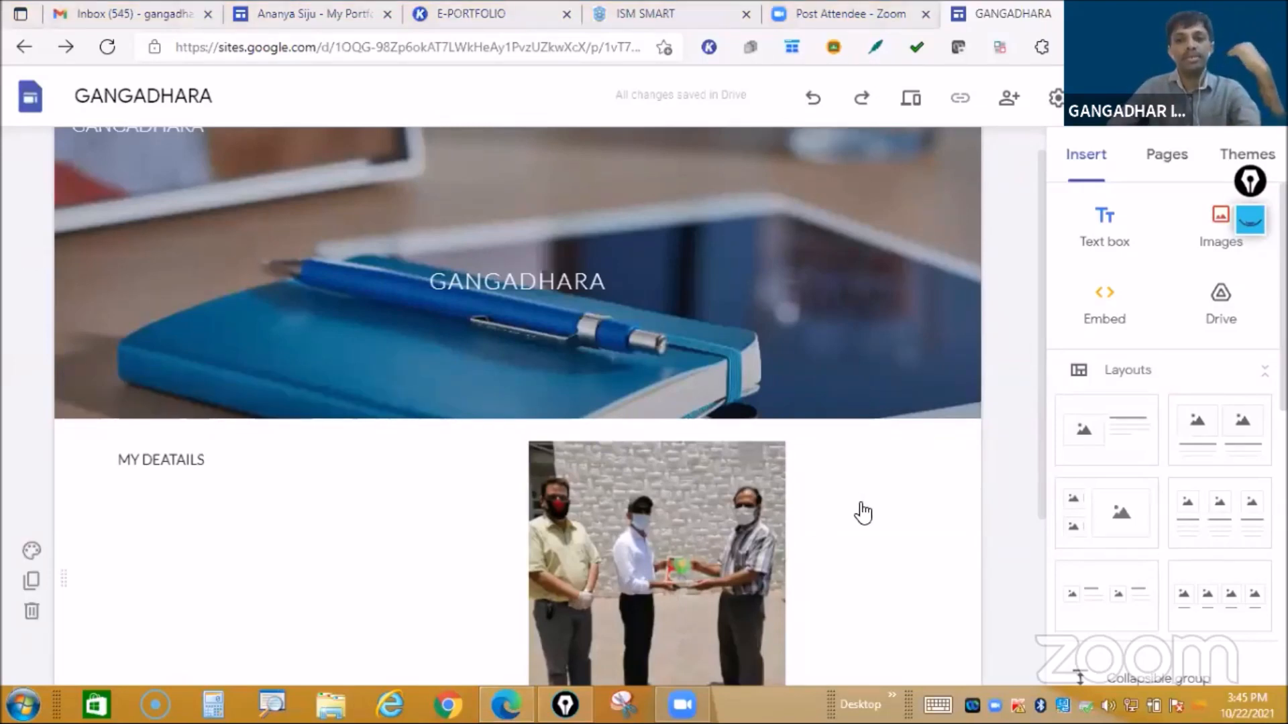
Step: Insert a divider below the section with MY DEATAILS and the photo
scroll(203, 533, "down", 3)
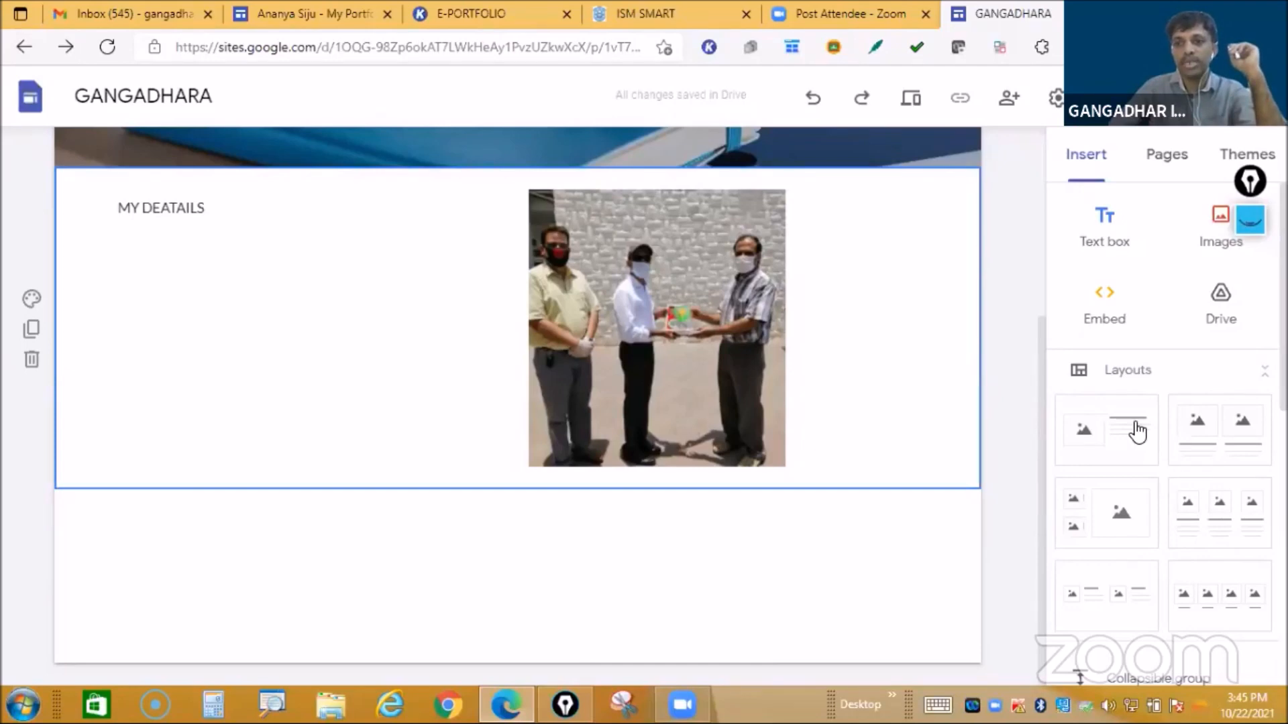
scroll(1135, 570, "down", 4)
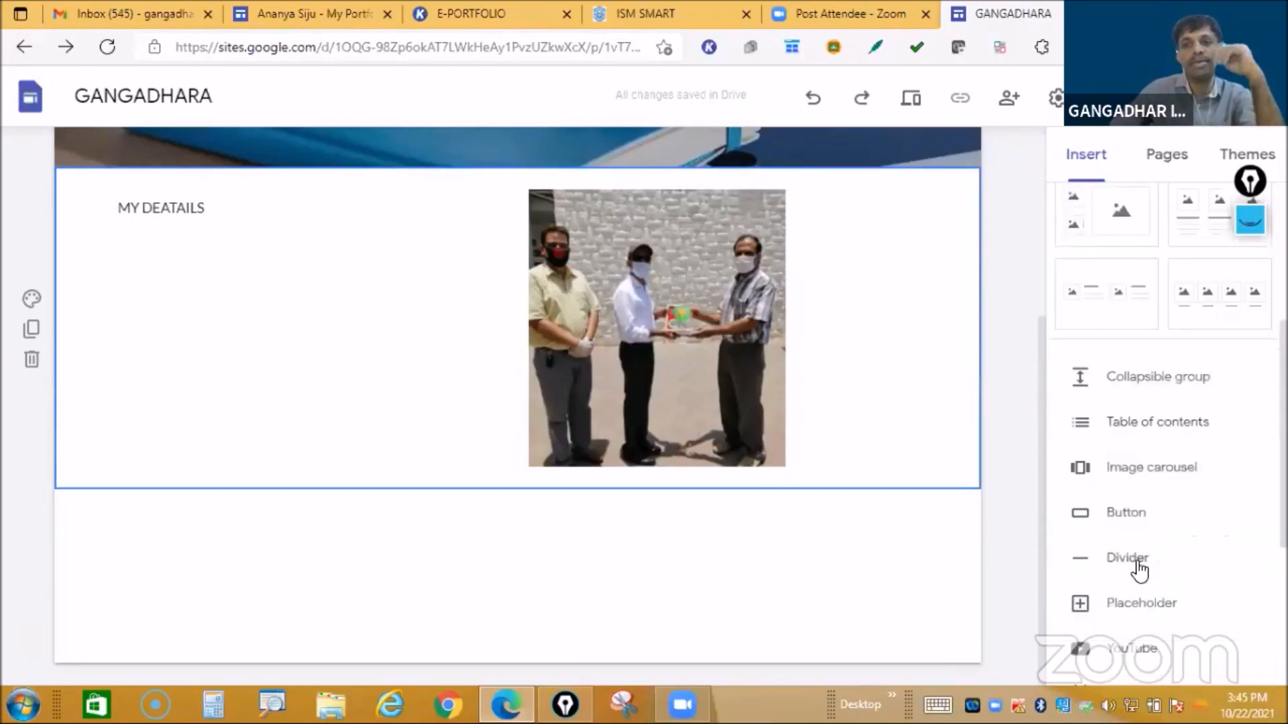
left_click(519, 694)
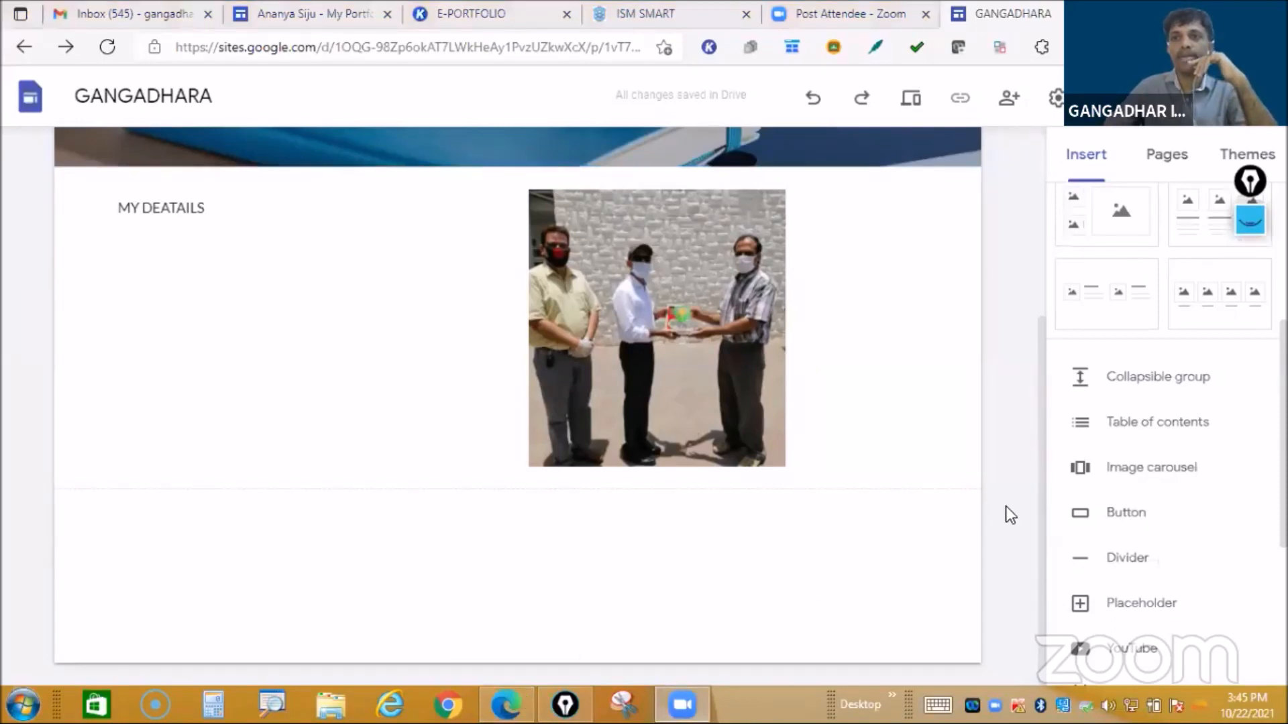
left_click(1129, 559)
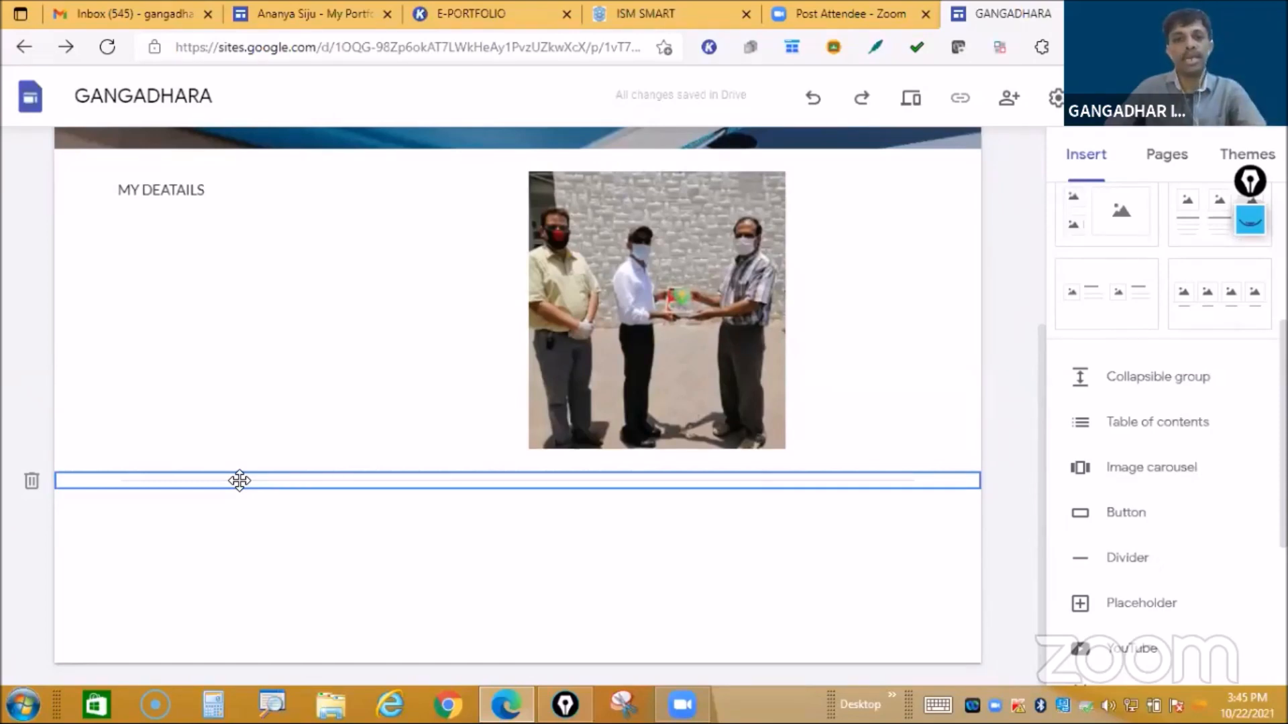
Step: Add a text box below the divider reading MY FAMILY and deselect it
double_click(239, 488)
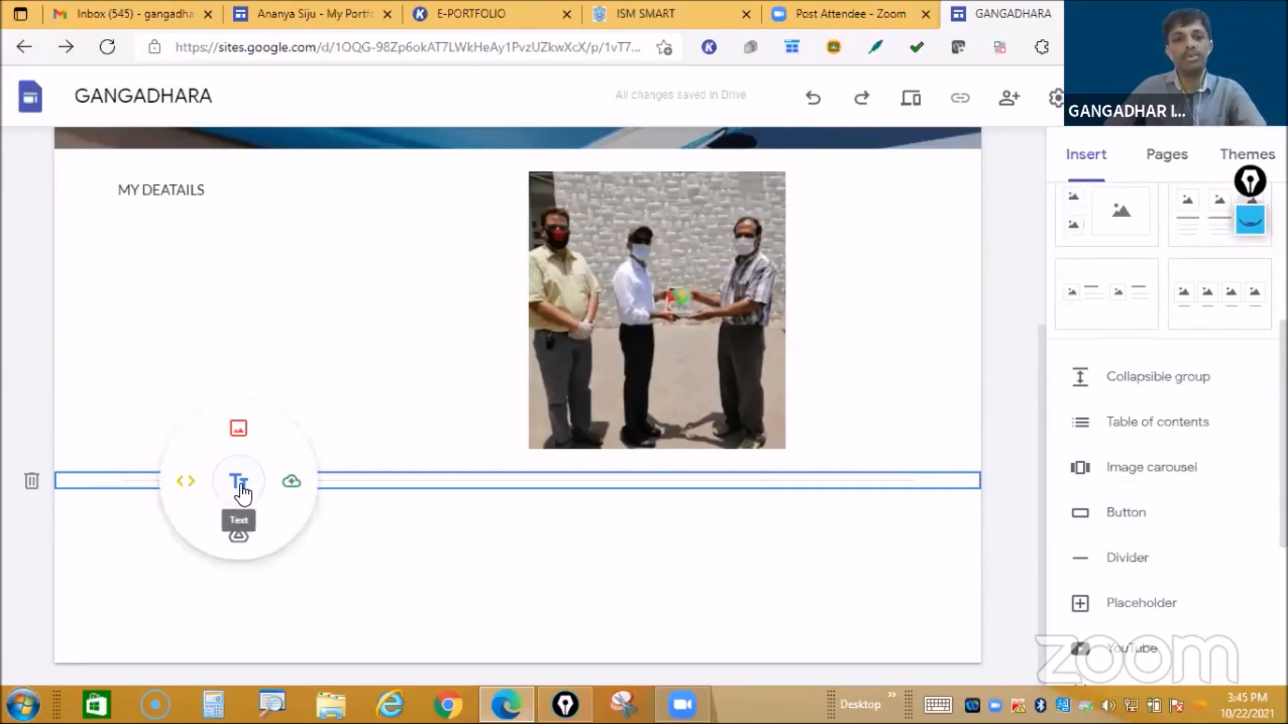
left_click(240, 485)
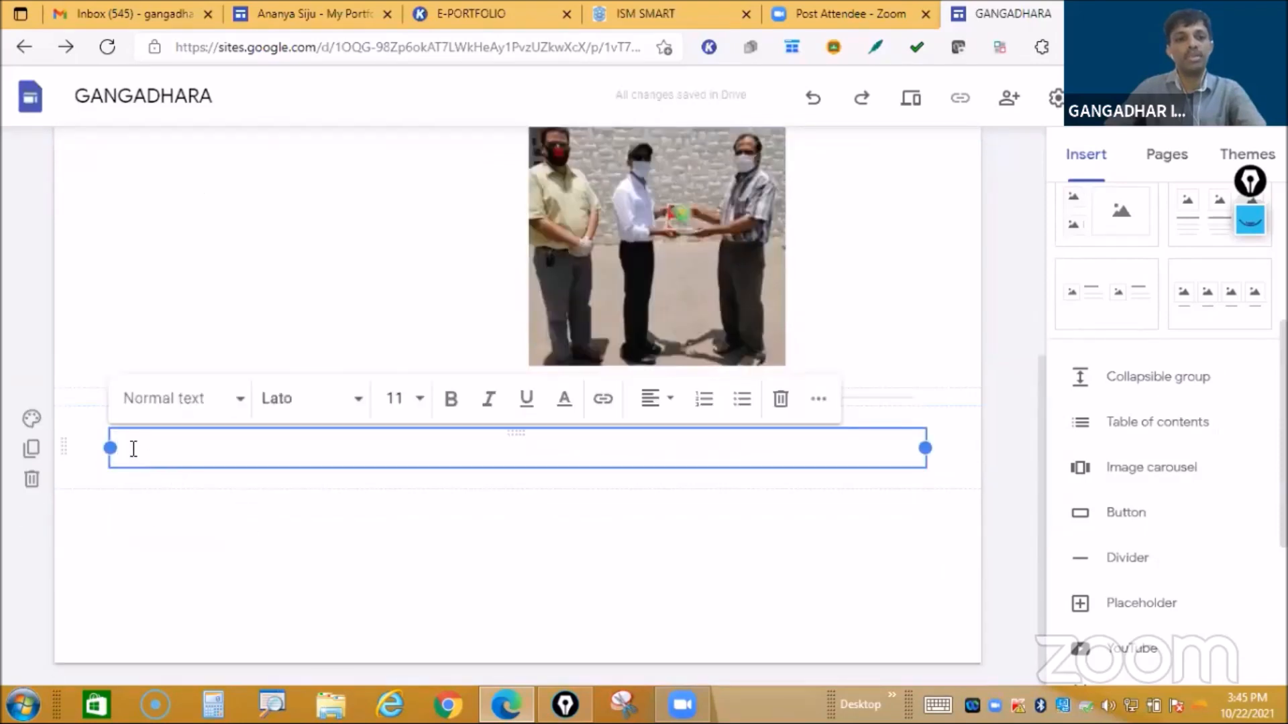
type("MY FA")
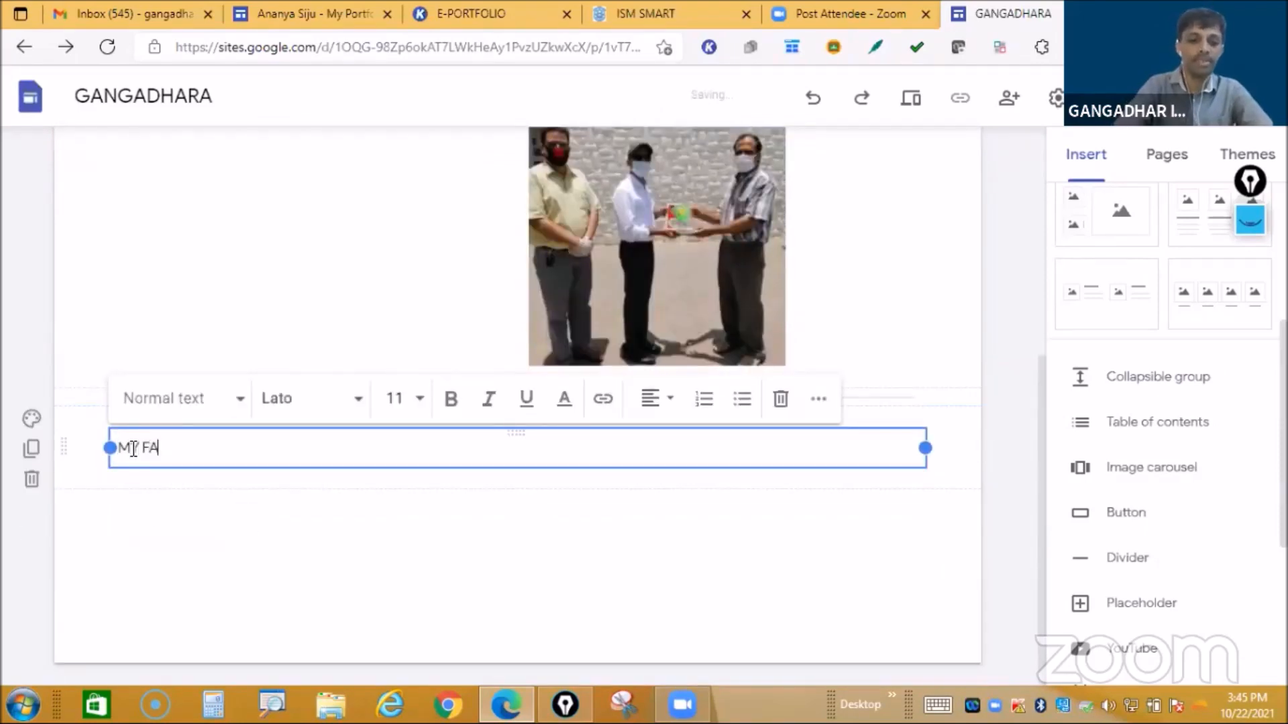
type("MILY")
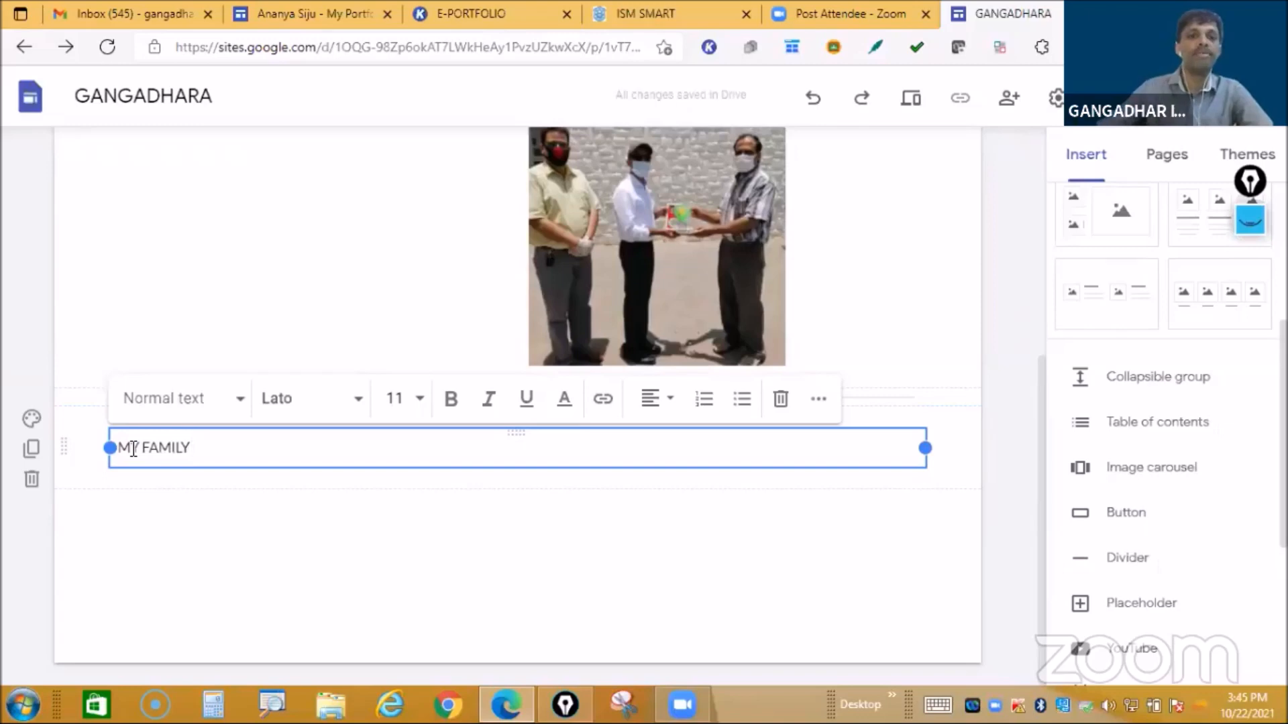
left_click(201, 540)
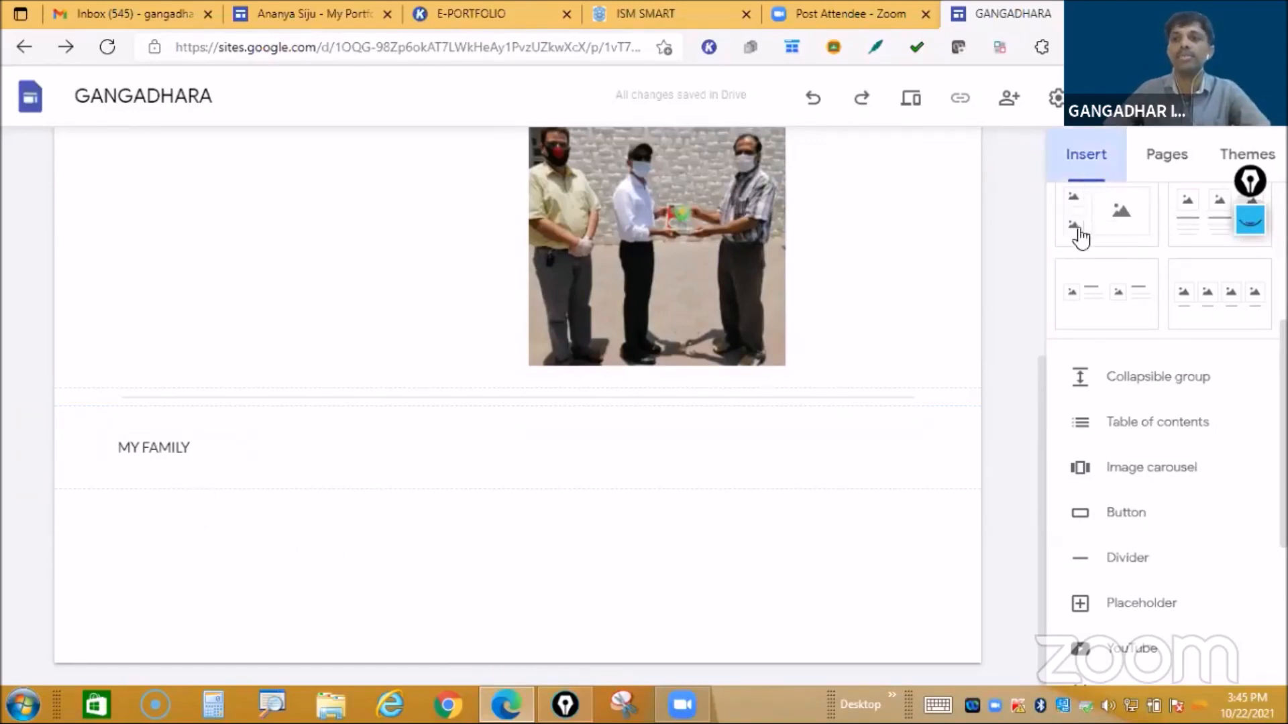
Step: Add another text box below MY FAMILY with MY WIFE, a blank line and MY CHILDREN
scroll(1087, 342, "up", 1)
scroll(1086, 342, "up", 5)
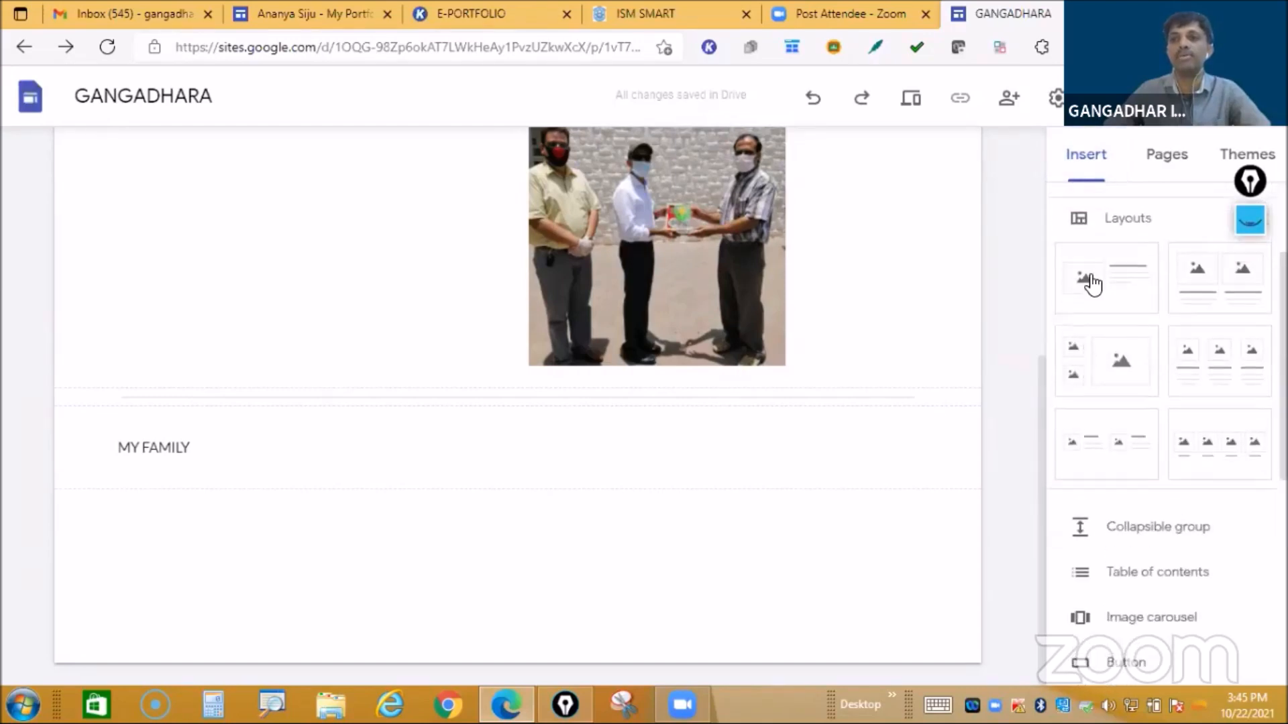
left_click(1110, 238)
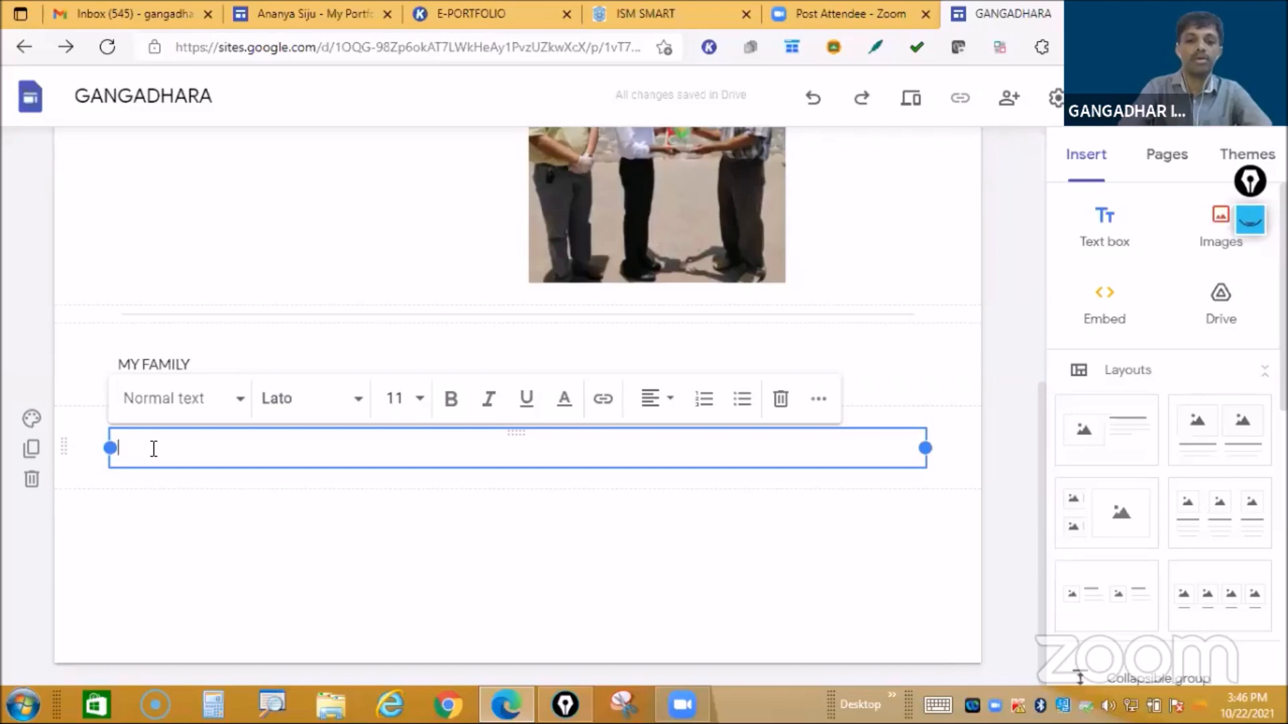
type("MY WIFE")
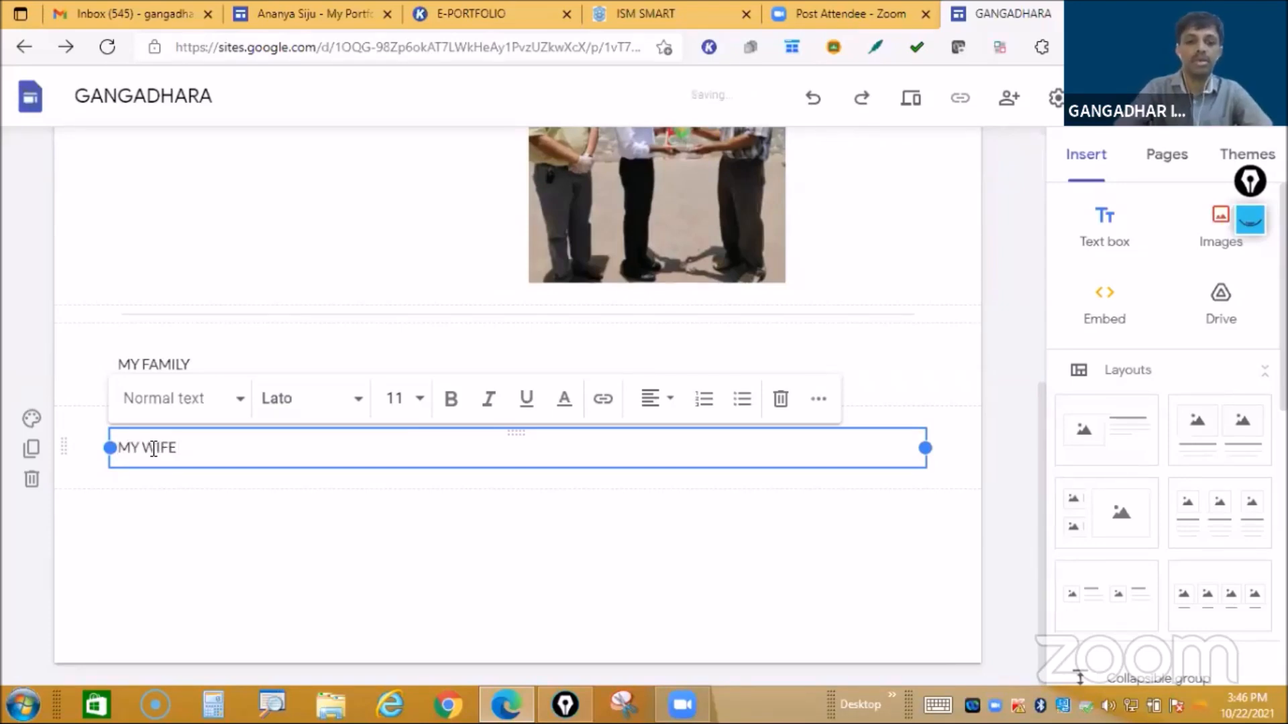
key("Return")
key("Return")
type("MY CHILDREN")
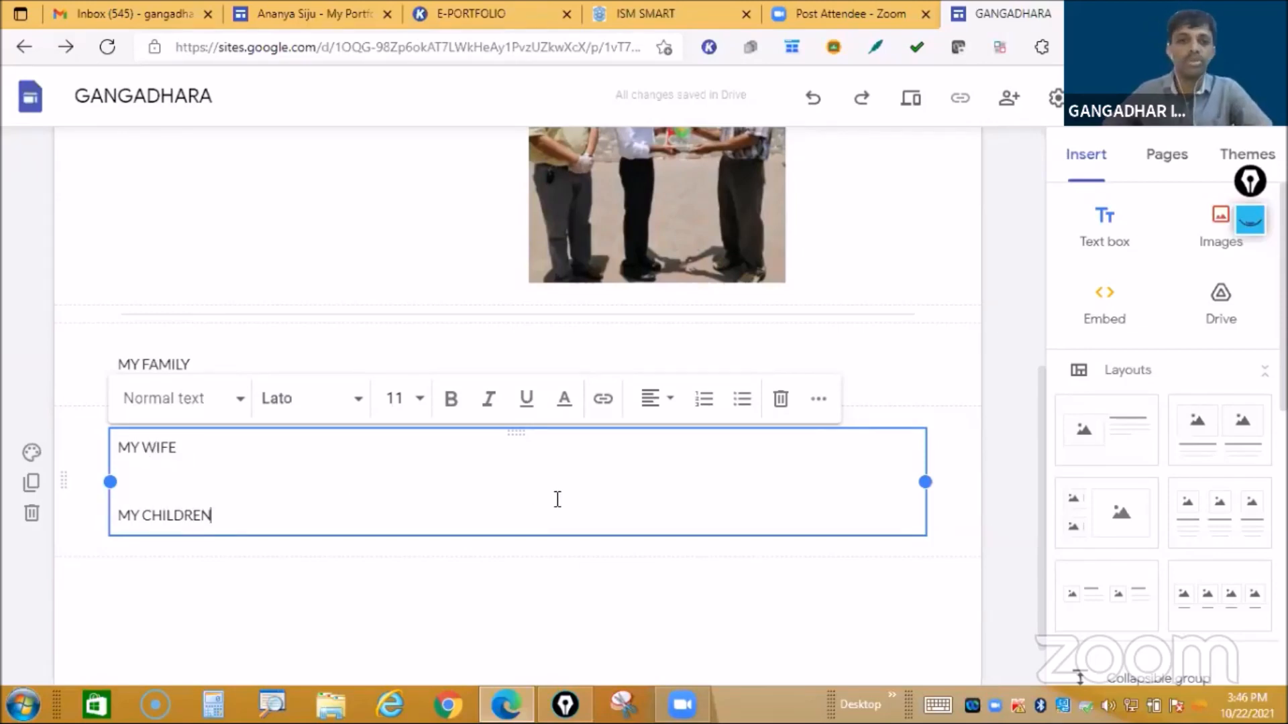
left_click(566, 401)
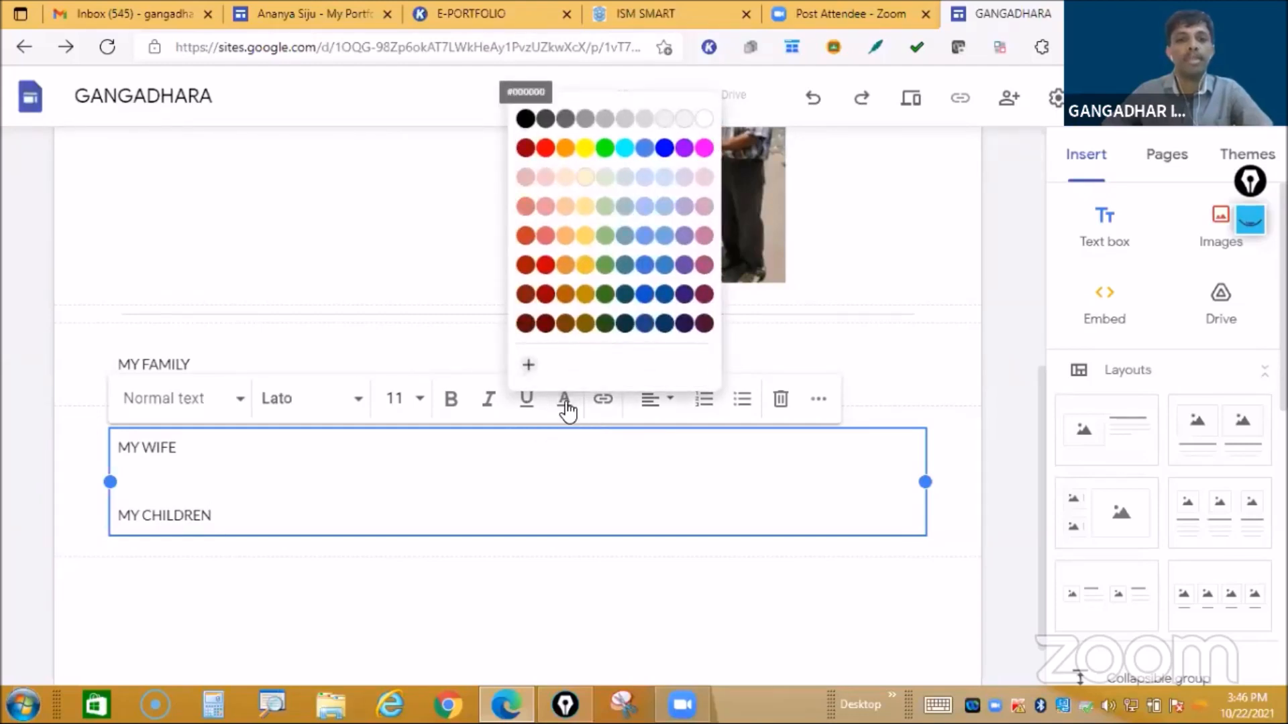
left_click(568, 408)
left_click(367, 496)
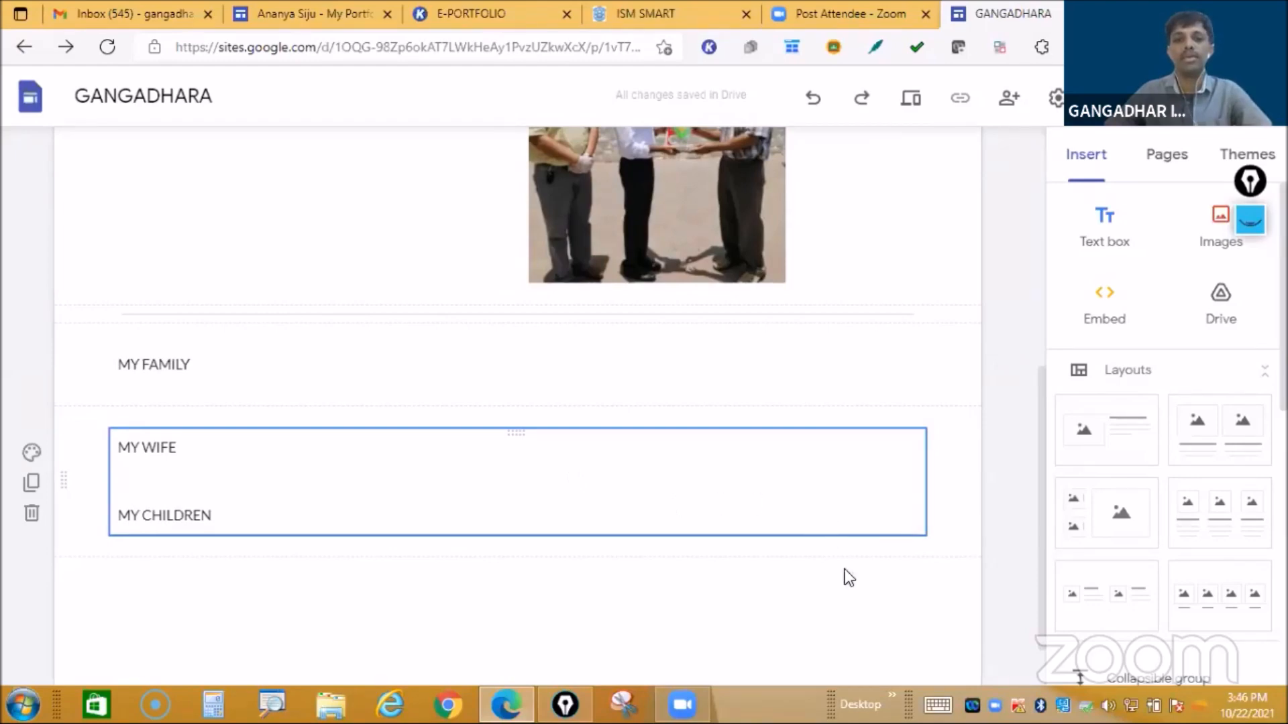
left_click(847, 506)
left_click(834, 538)
scroll(834, 537, "down", 1)
double_click(726, 525)
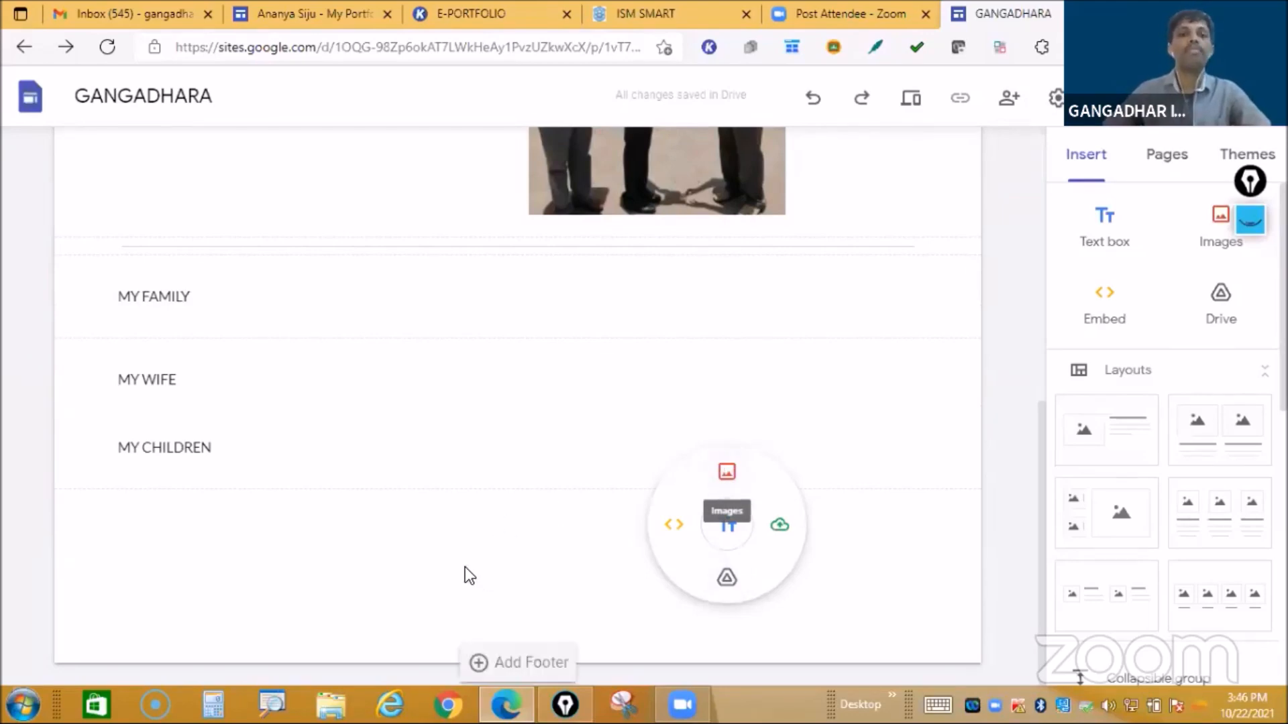
Step: Insert a second divider below the MY WIFE and MY CHILDREN text box
scroll(448, 566, "up", 2)
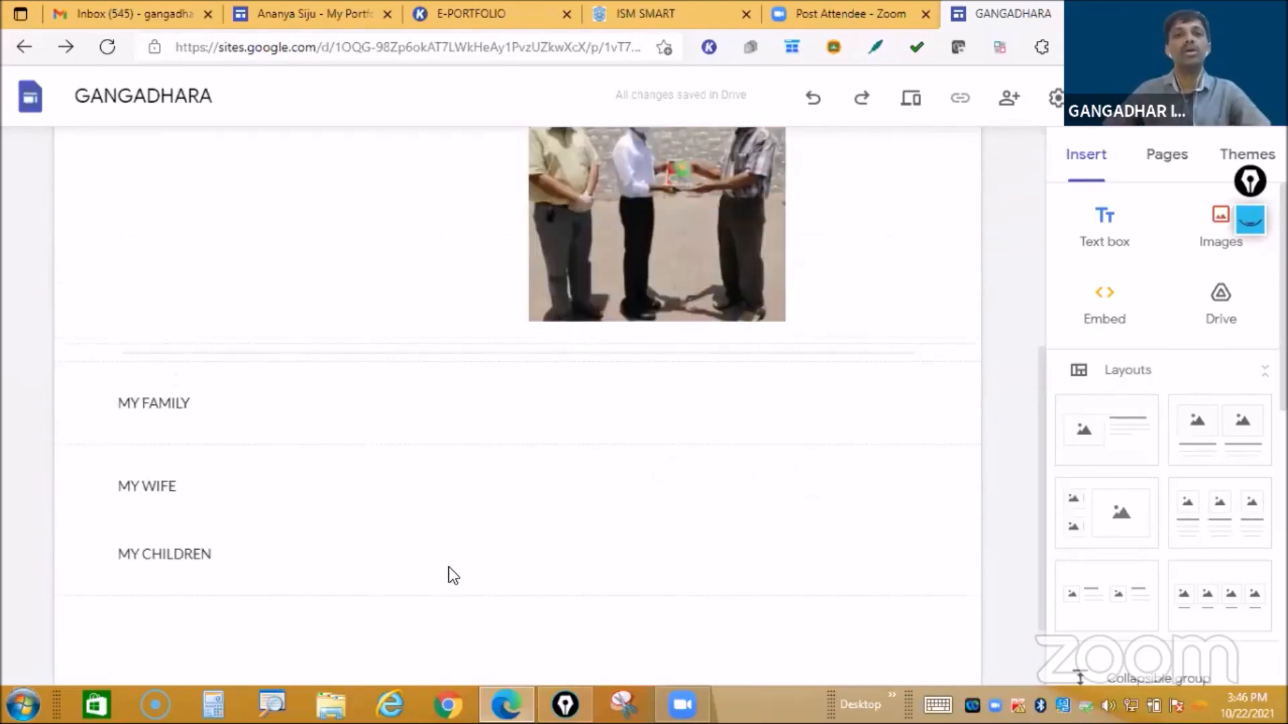
scroll(449, 572, "up", 3)
scroll(792, 375, "up", 2)
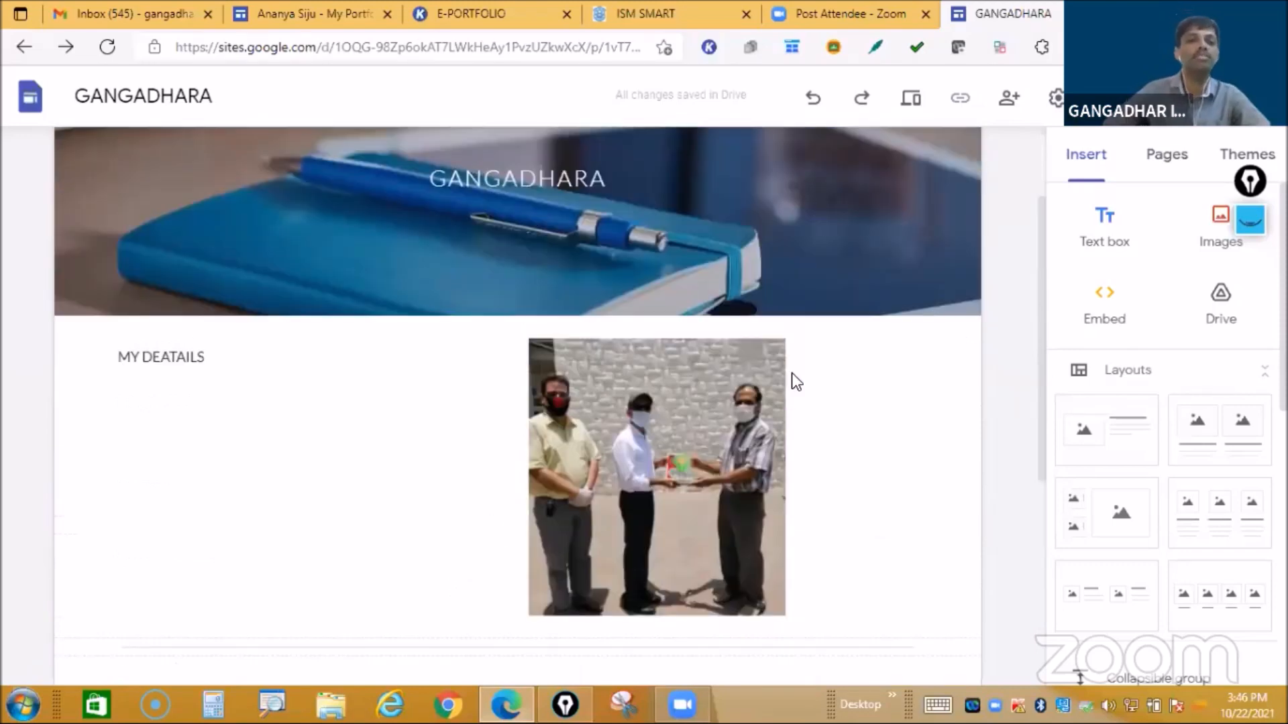
scroll(791, 373, "up", 2)
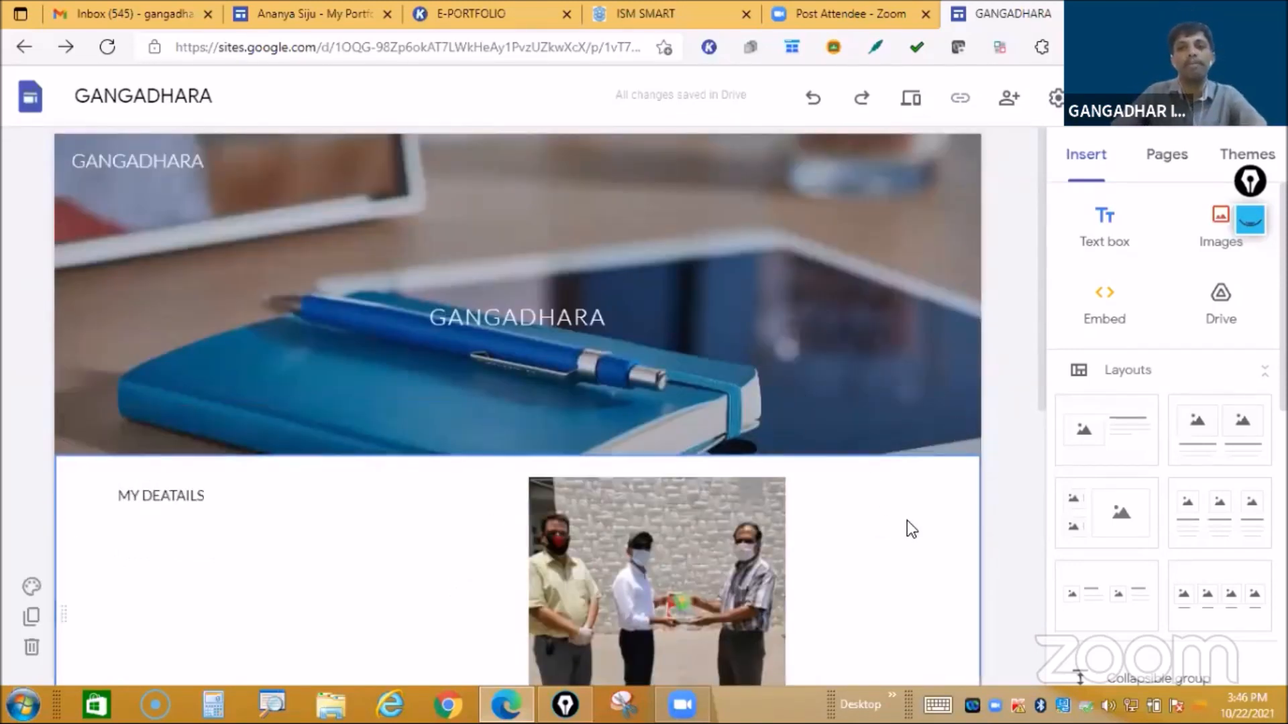
scroll(900, 521, "down", 5)
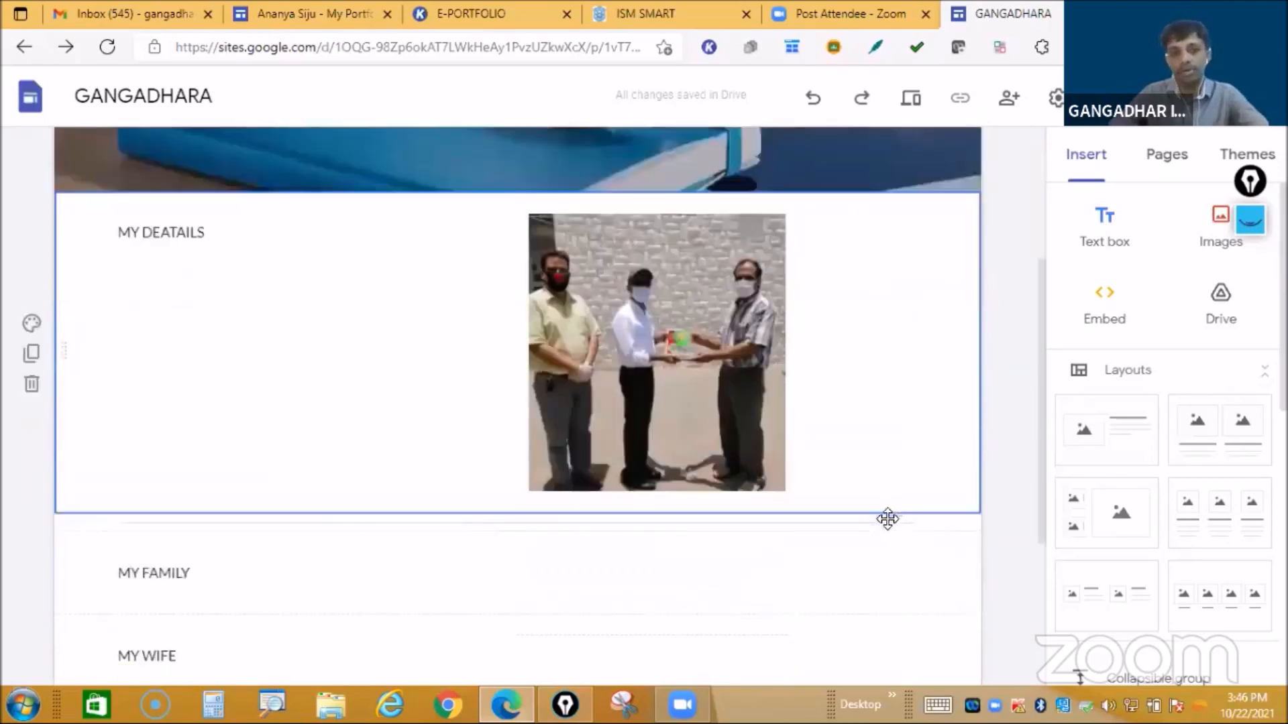
scroll(505, 520, "down", 2)
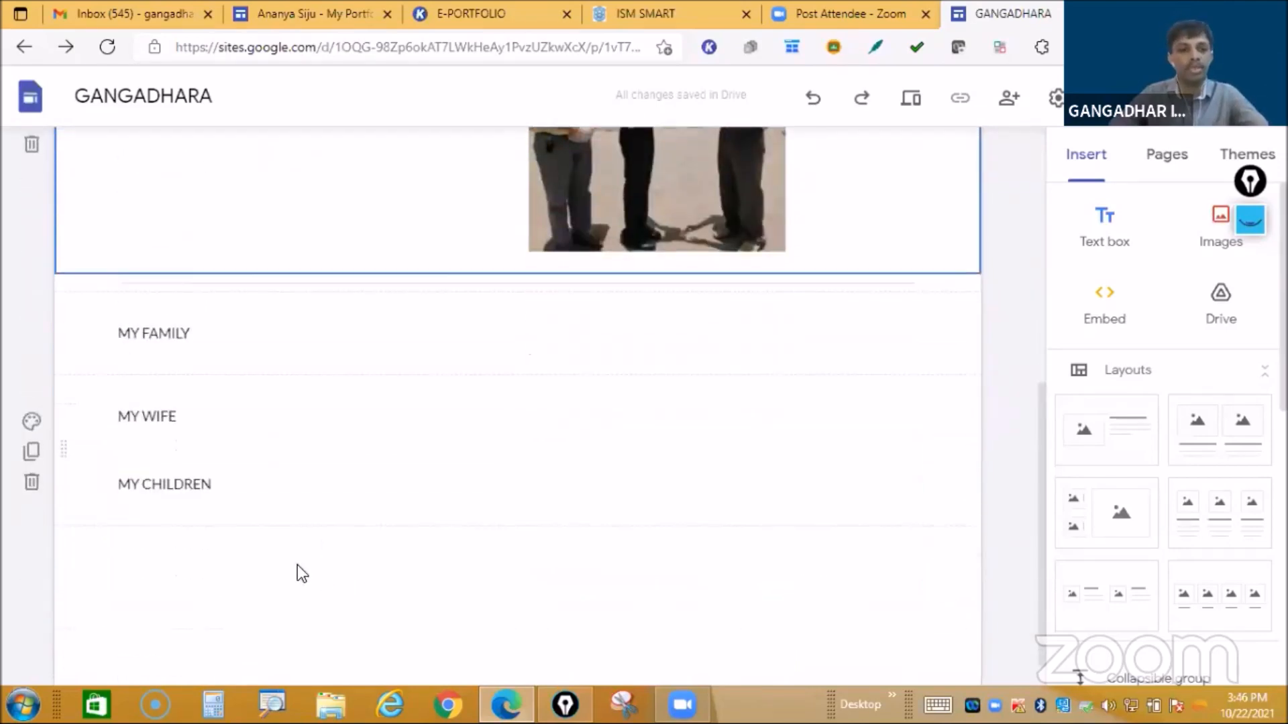
left_click(311, 503)
scroll(1167, 547, "down", 5)
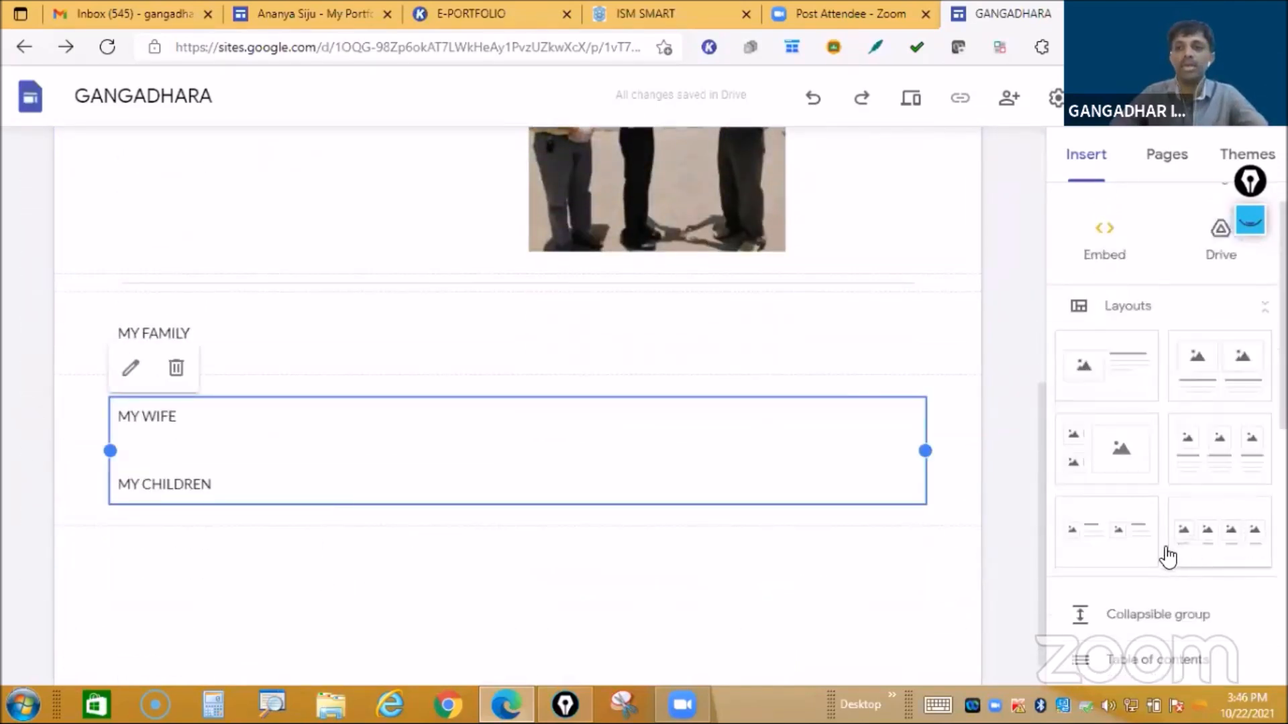
left_click(1127, 558)
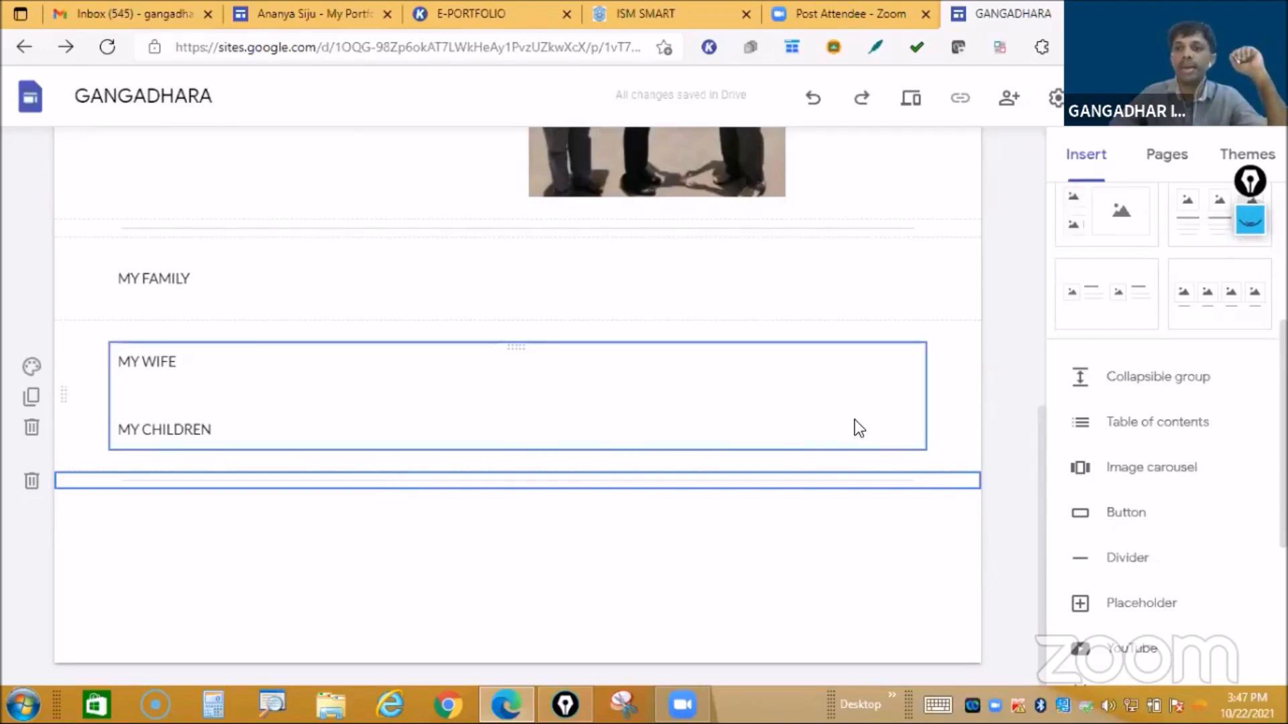
Step: Insert the layout of four captioned images below the second divider and view the first placeholder's content options
left_click(1230, 301)
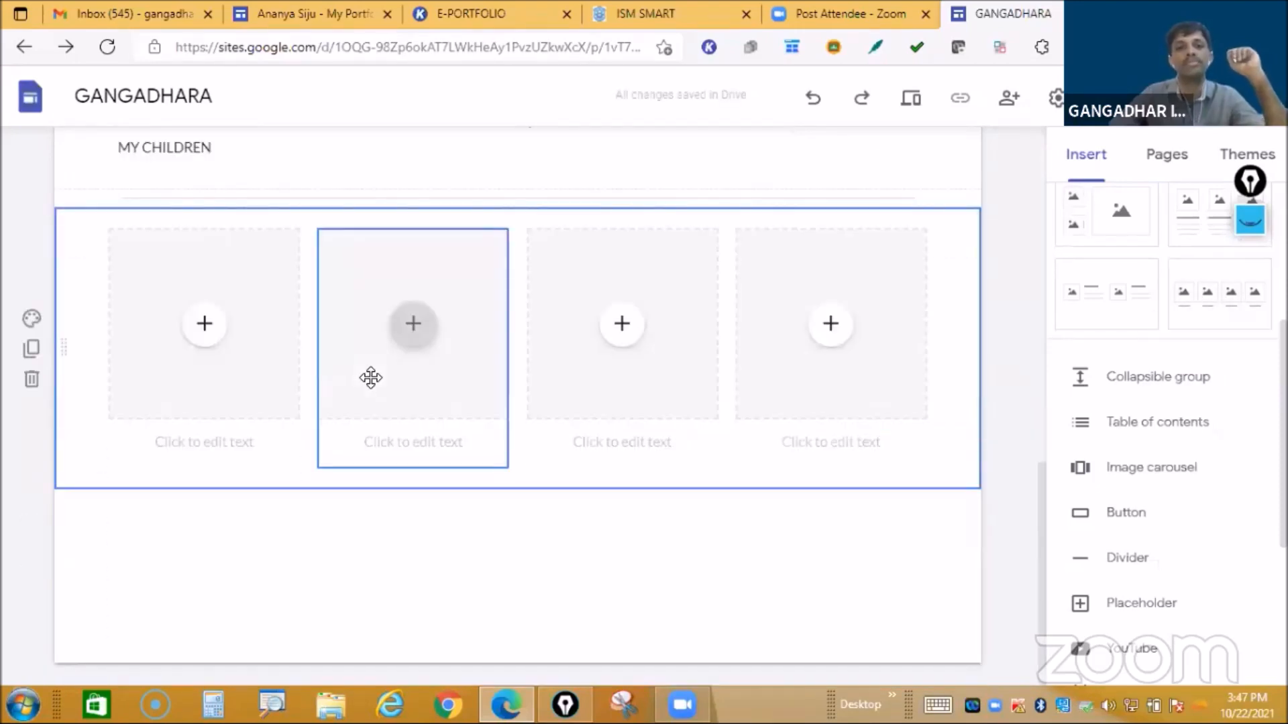
left_click(201, 329)
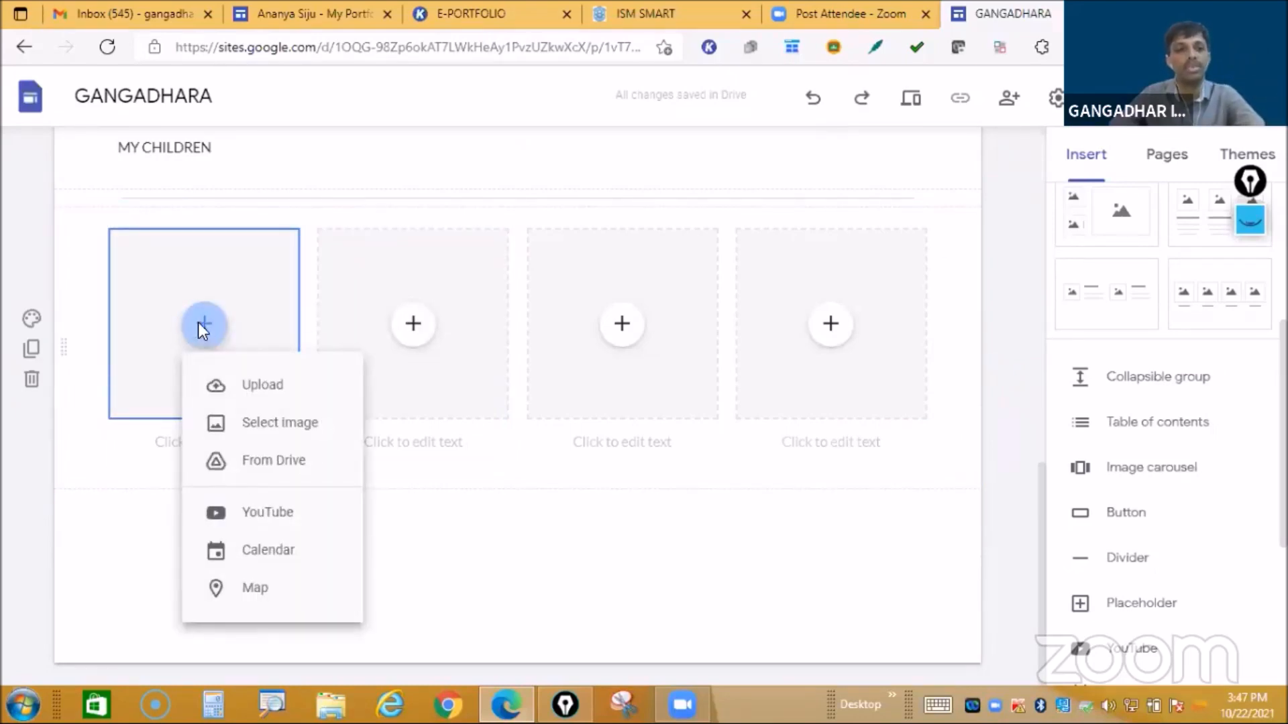
left_click(201, 329)
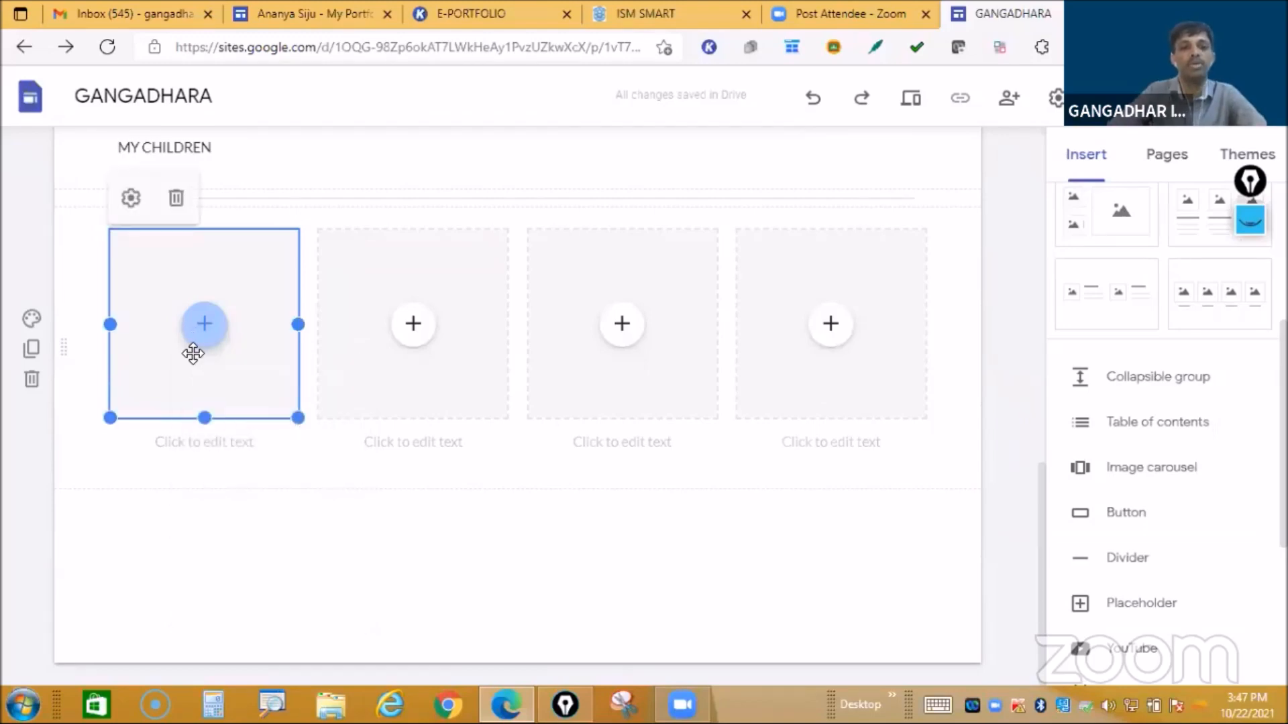
Step: Enter the trial caption QGADAD under the first image placeholder, erase it and deselect the caption
left_click(184, 444)
type("GGADAD")
key("BackSpace")
key("BackSpace")
key("BackSpace")
key("BackSpace")
key("BackSpace")
key("BackSpace")
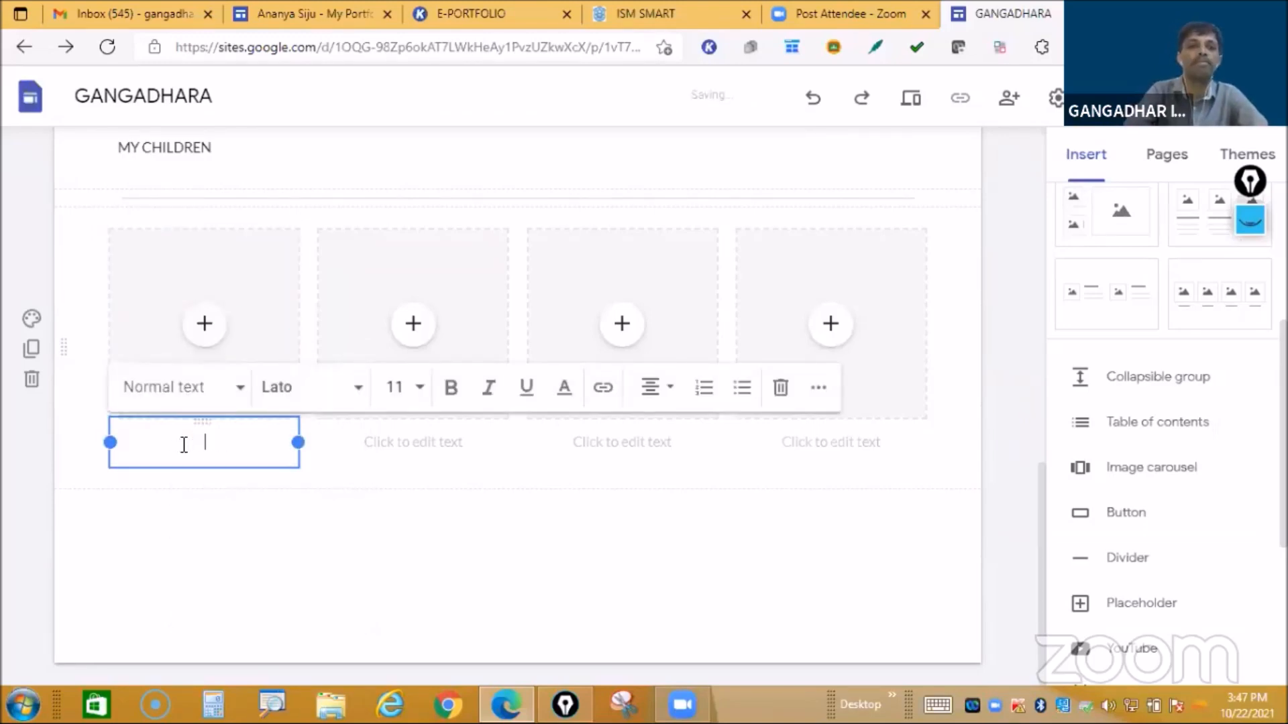
left_click(480, 530)
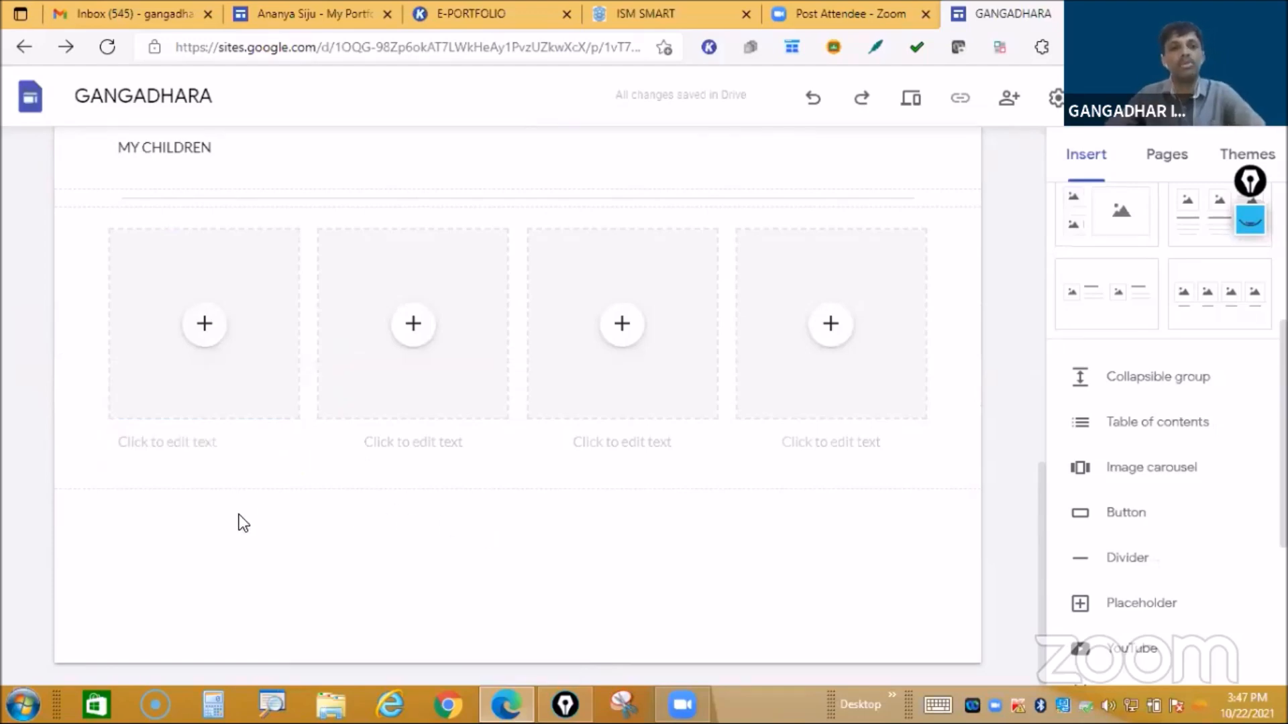
Step: Undo the caption edits and the insertion of the four-image layout
key("ctrl+z")
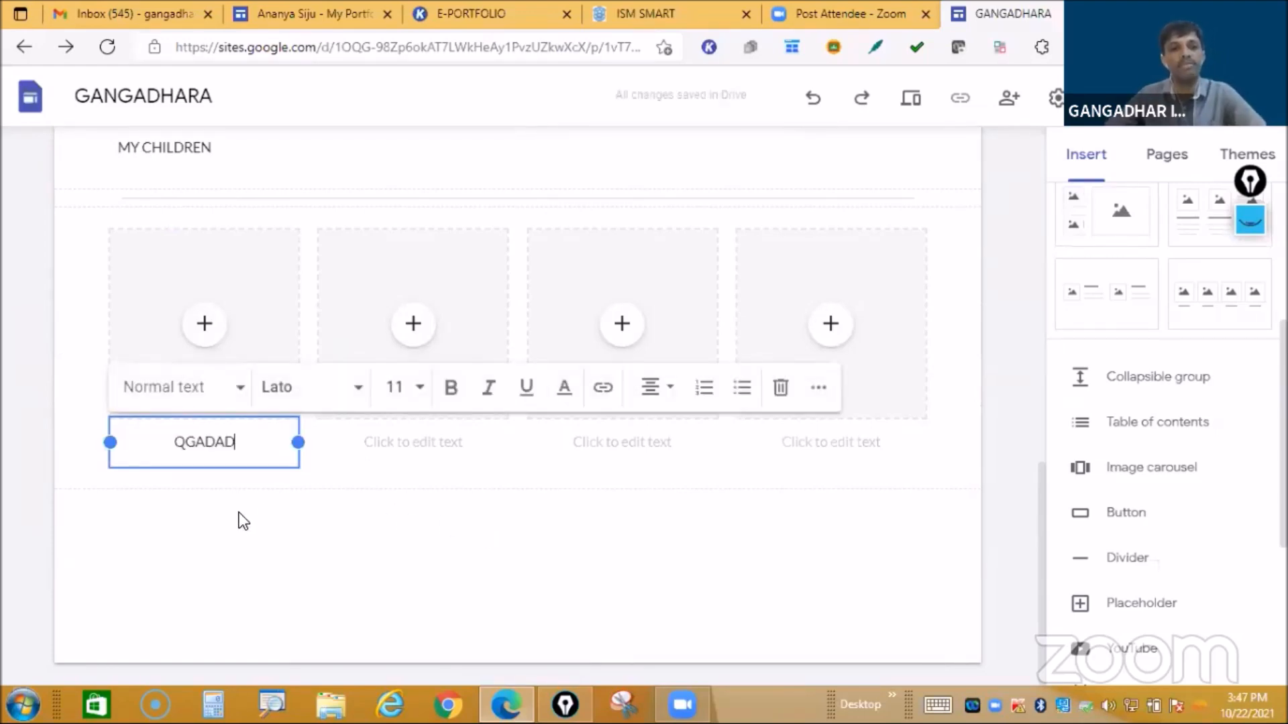
key("ctrl+z")
key("ctrl+z")
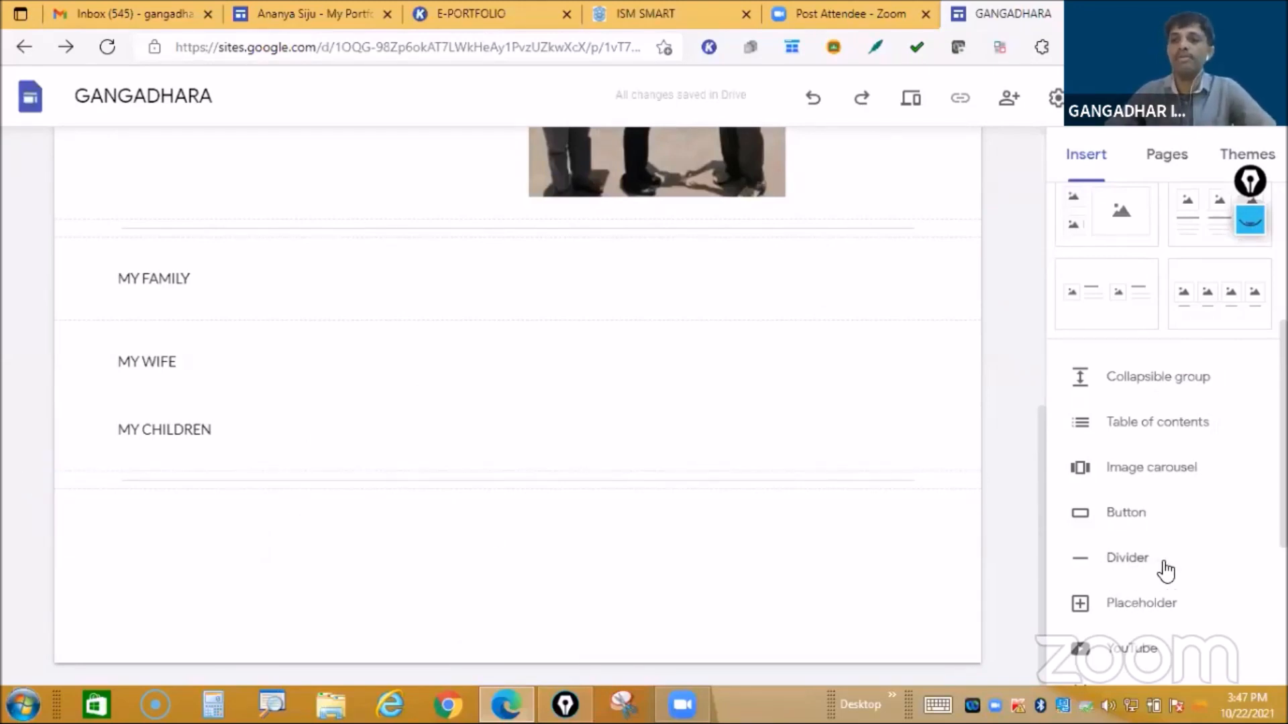
scroll(728, 442, "up", 2)
scroll(728, 441, "up", 5)
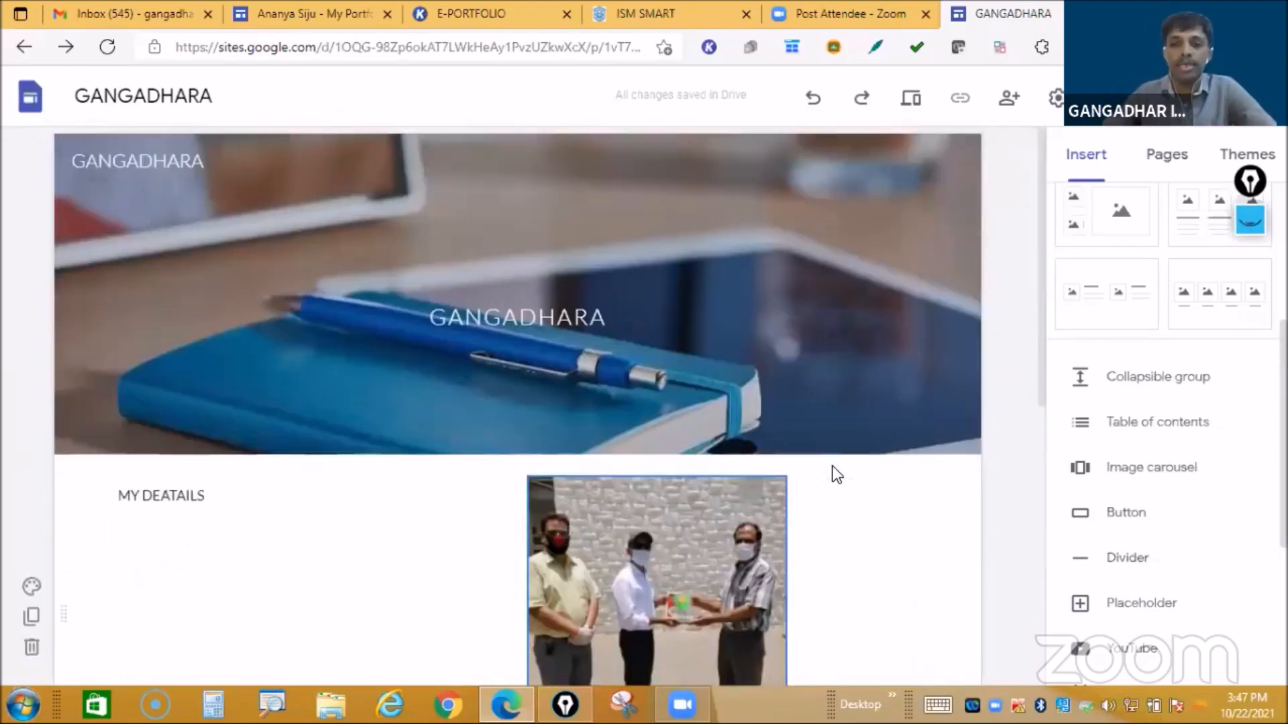
scroll(835, 467, "down", 3)
scroll(134, 451, "up", 2)
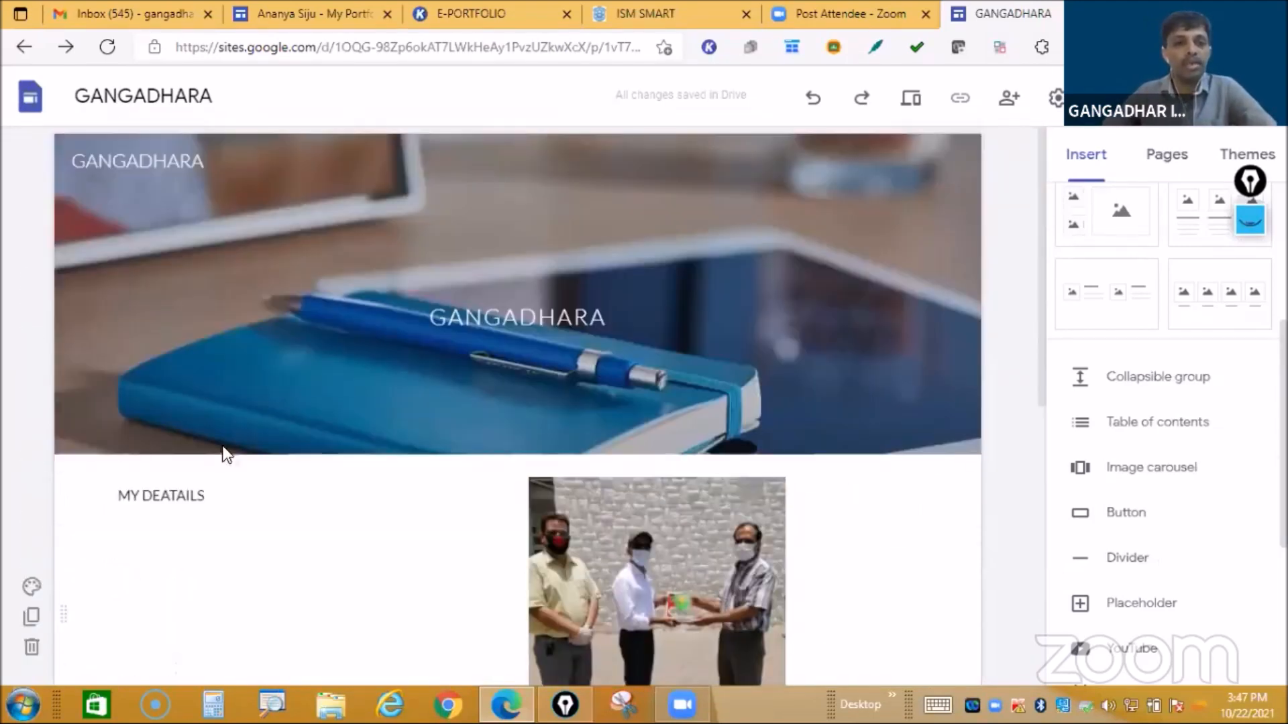
scroll(308, 497, "down", 2)
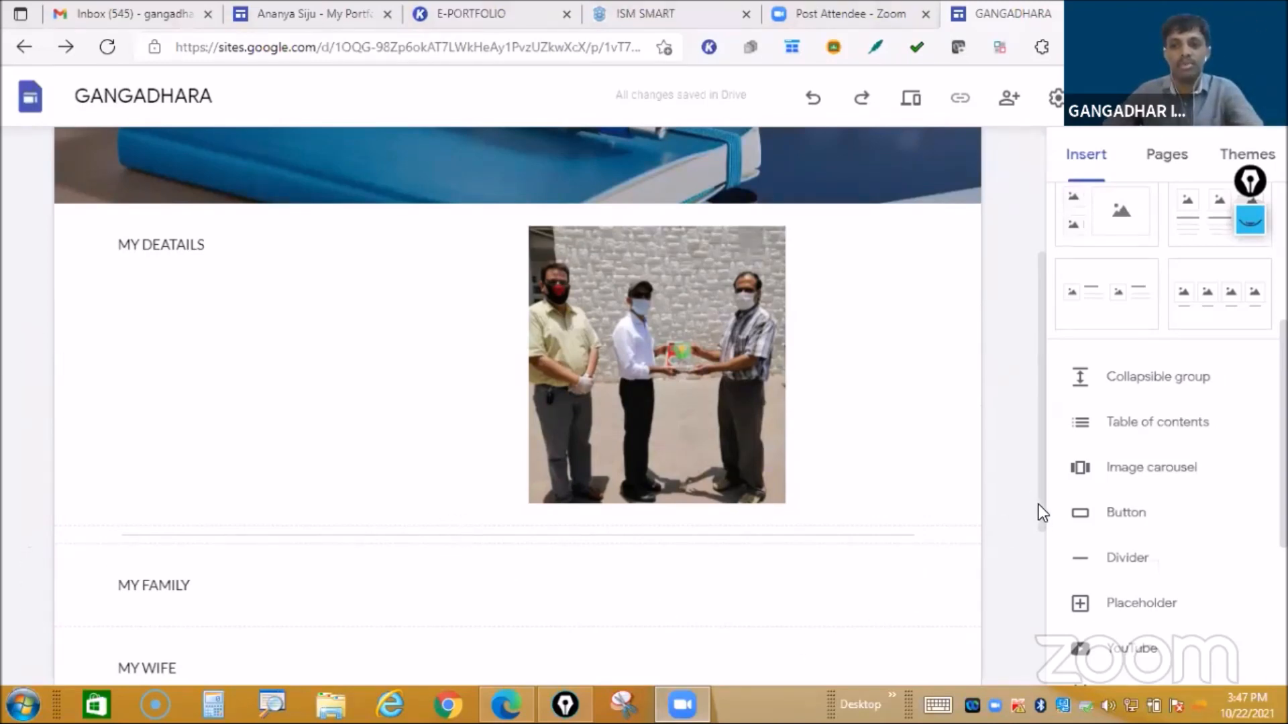
scroll(1038, 543, "down", 1)
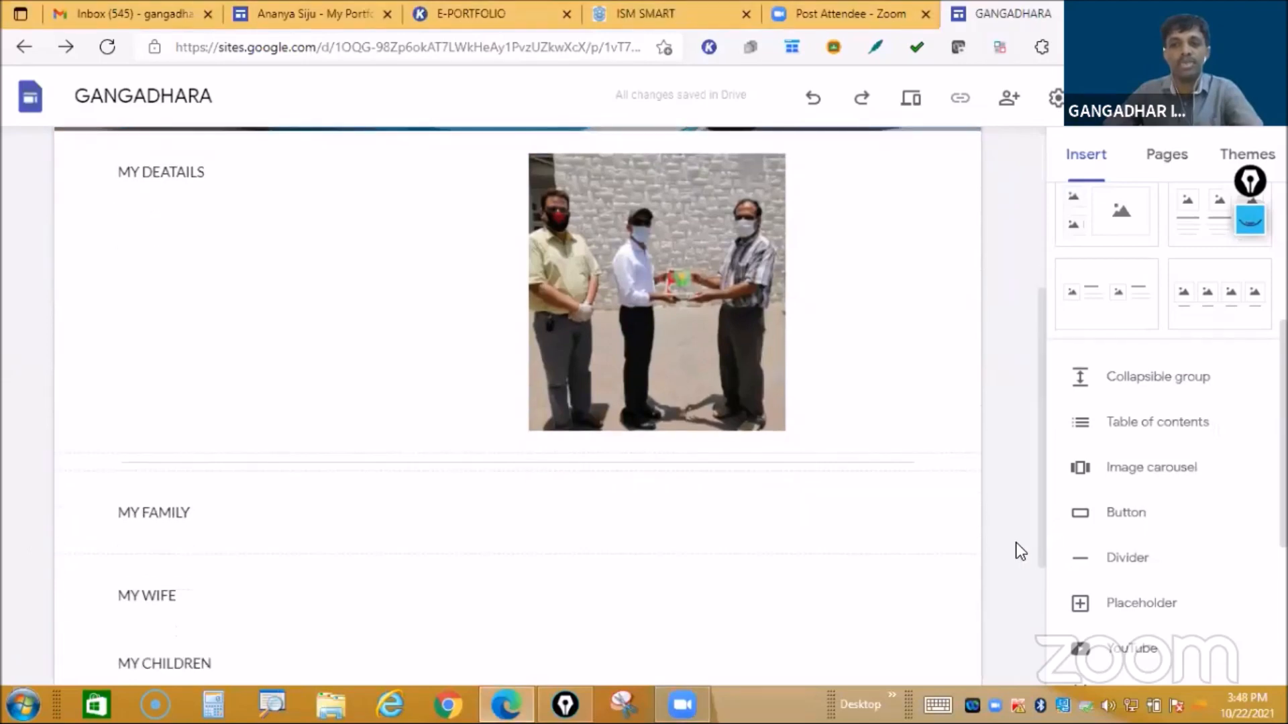
scroll(1019, 550, "up", 5)
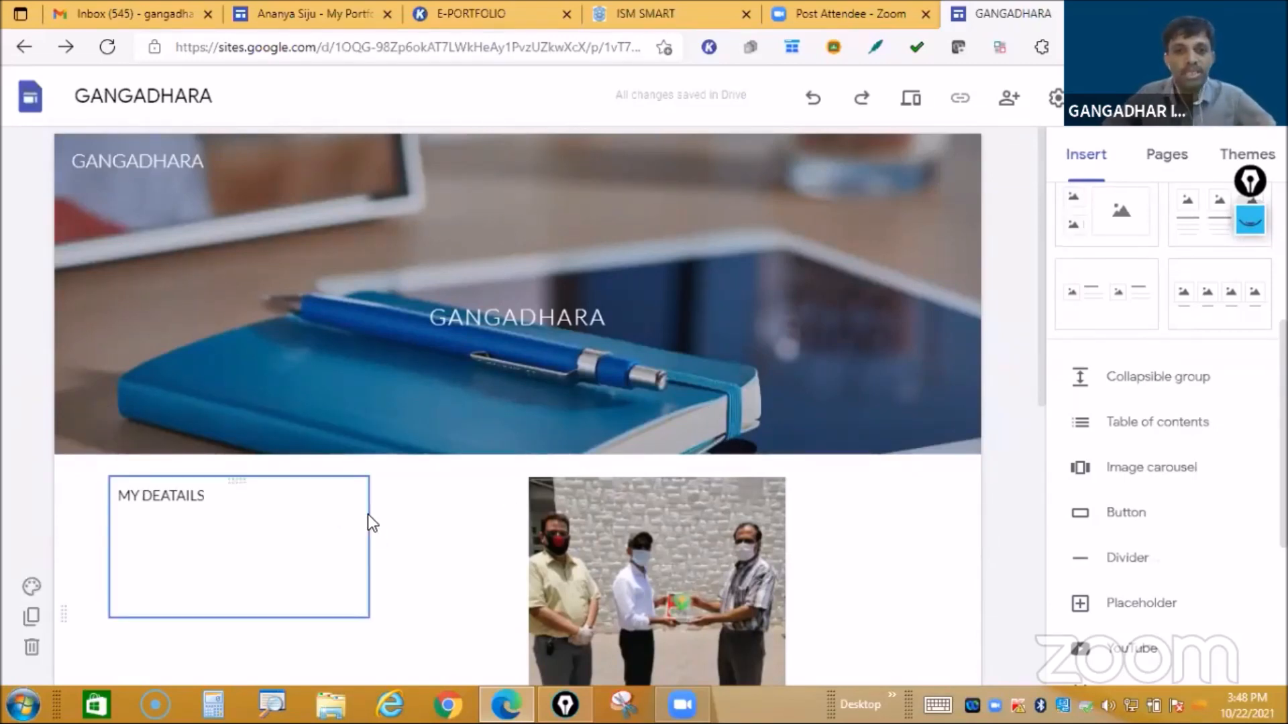
scroll(367, 514, "down", 3)
scroll(368, 514, "up", 3)
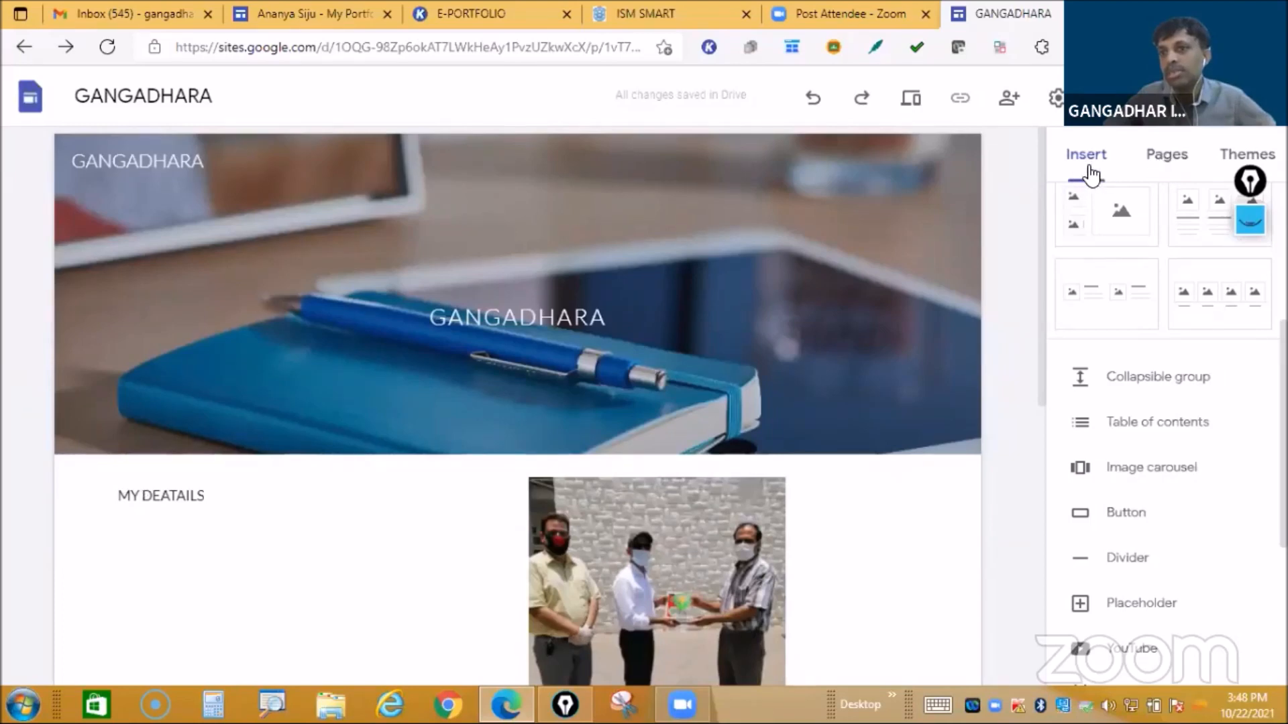
Step: Add a new page named MY SCHOOL PFOROMA to the site
left_click(1168, 161)
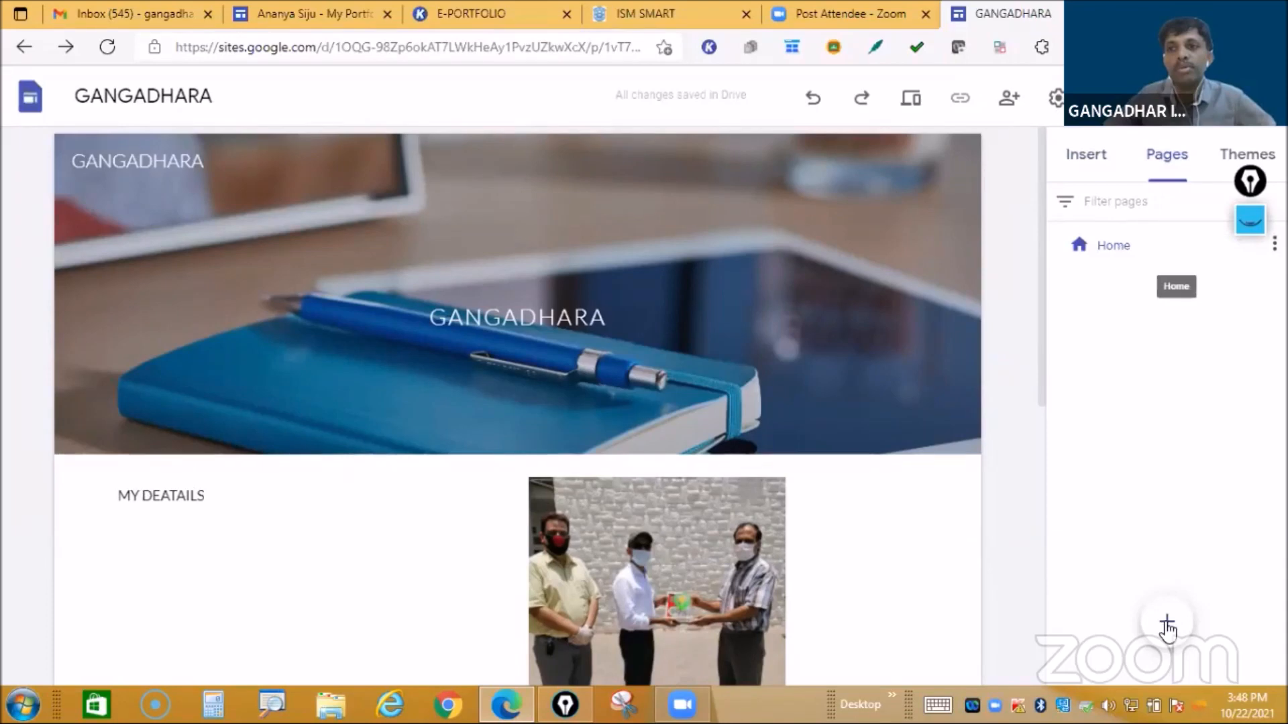
mouse_move(1168, 624)
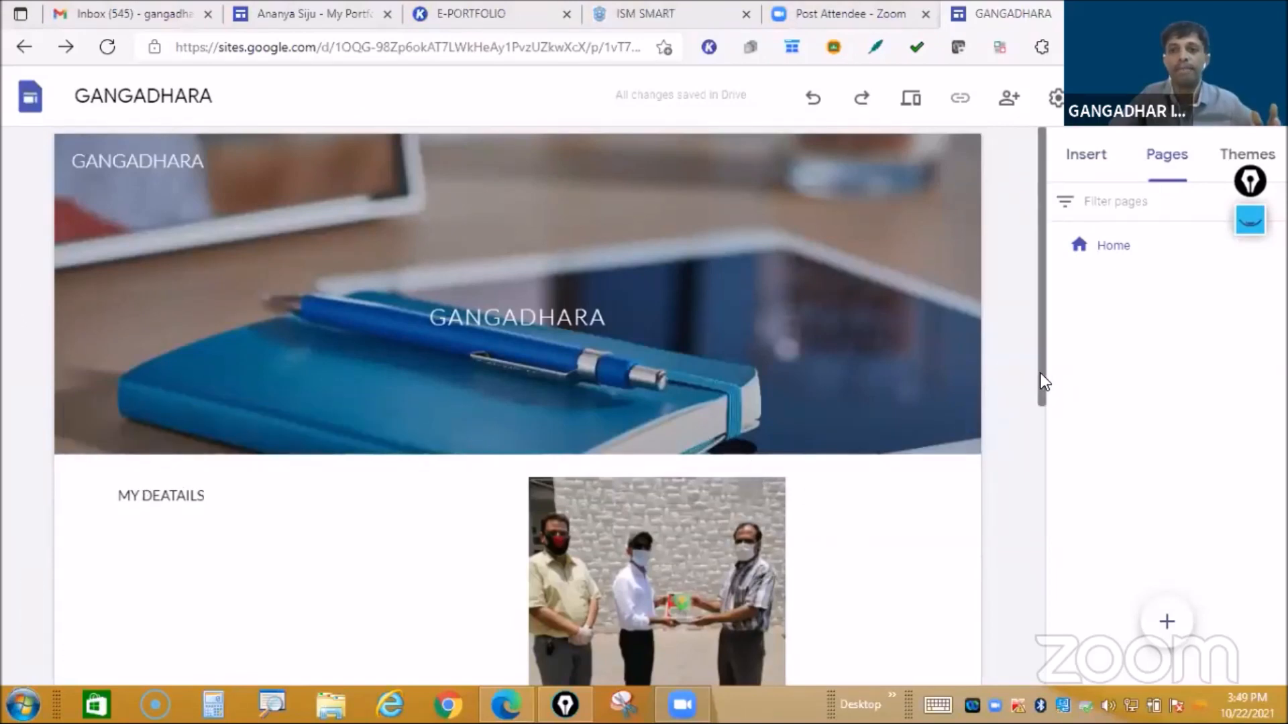
scroll(1254, 670, "down", 5)
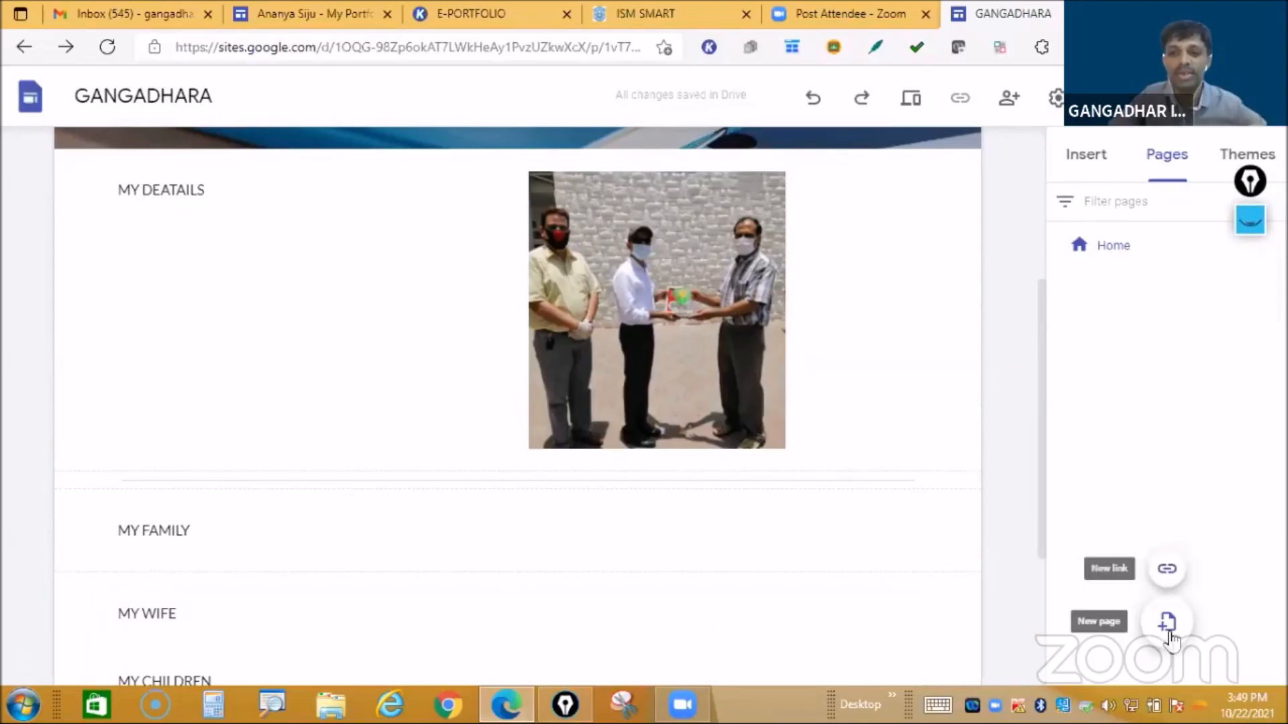
left_click(1167, 625)
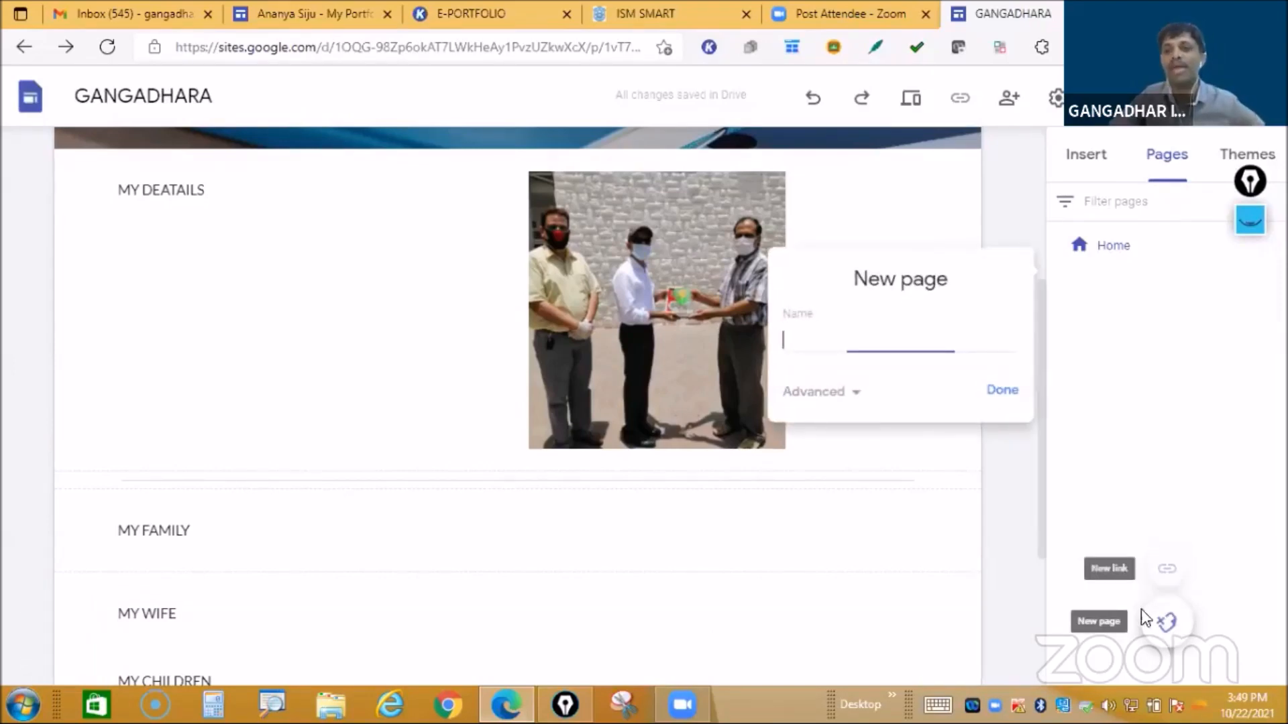
left_click(811, 342)
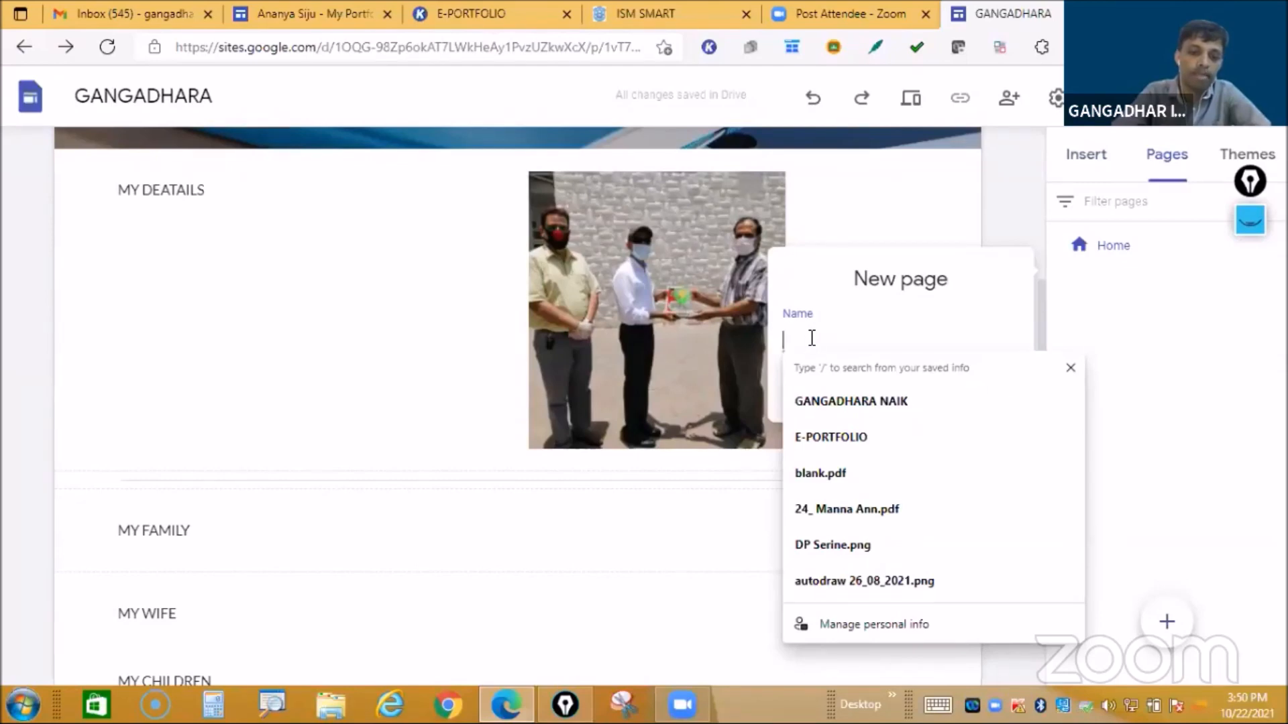
type("MY SCH")
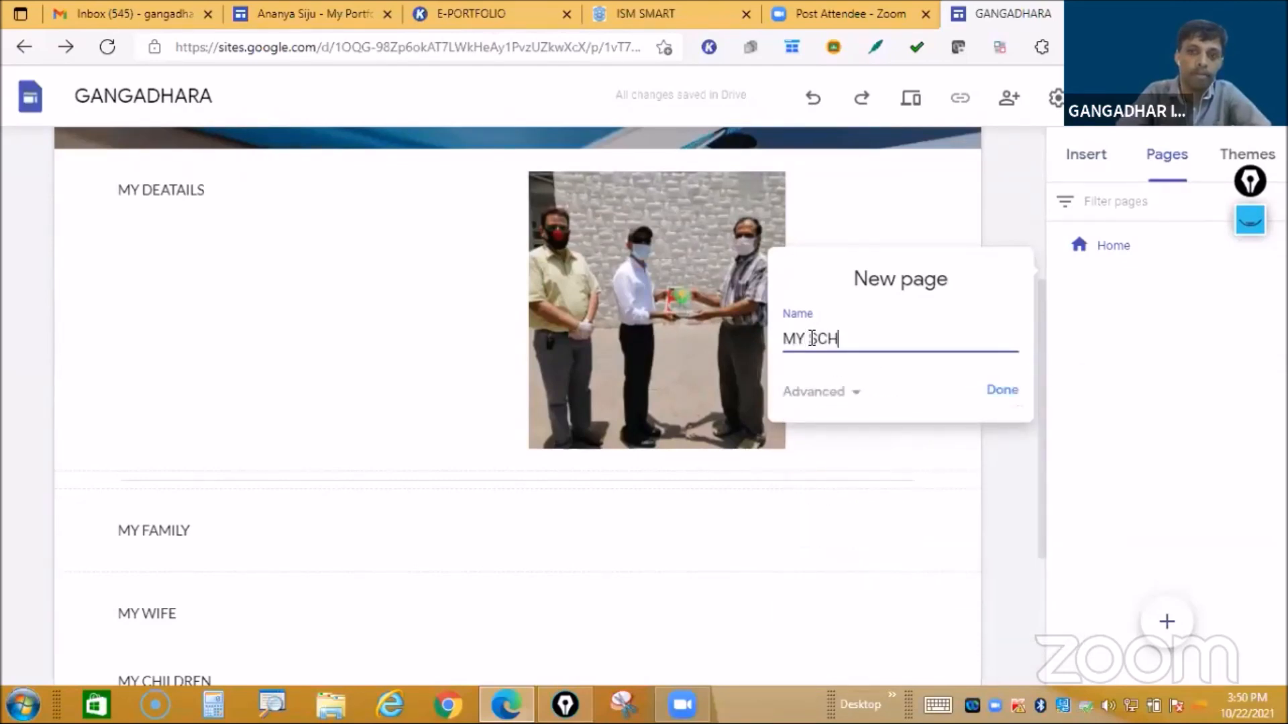
type("OOL")
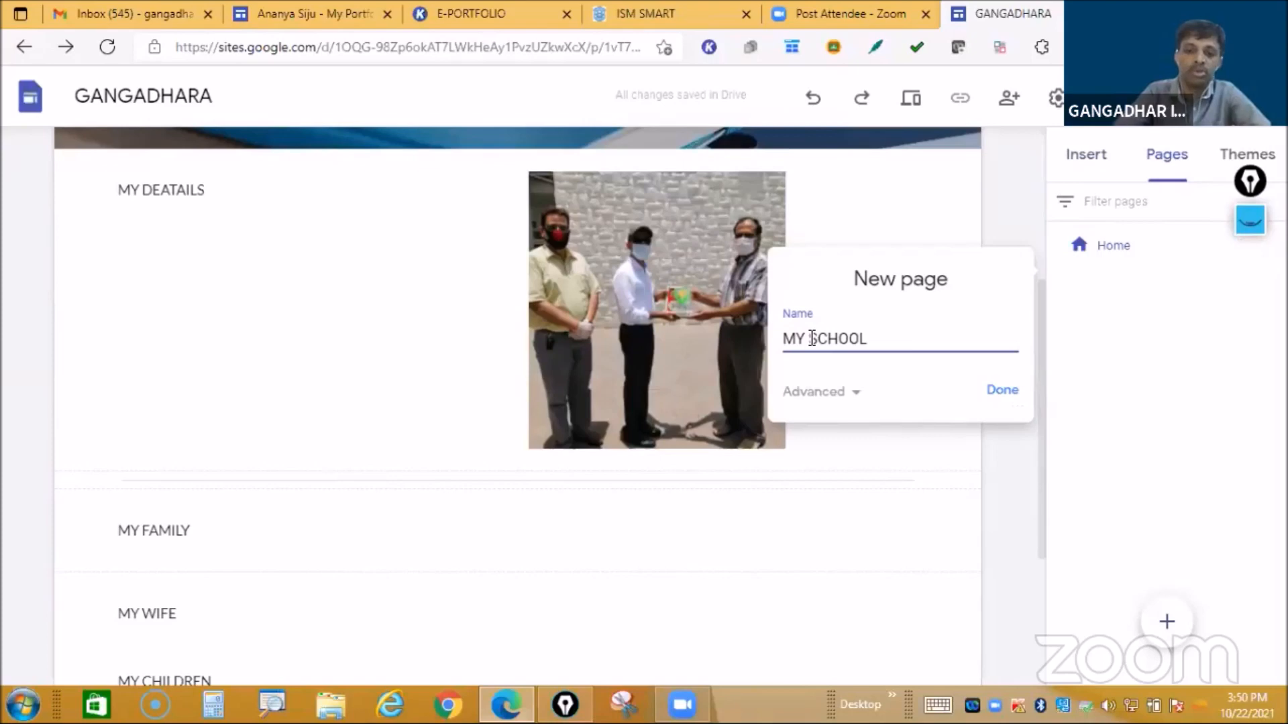
type(" PF")
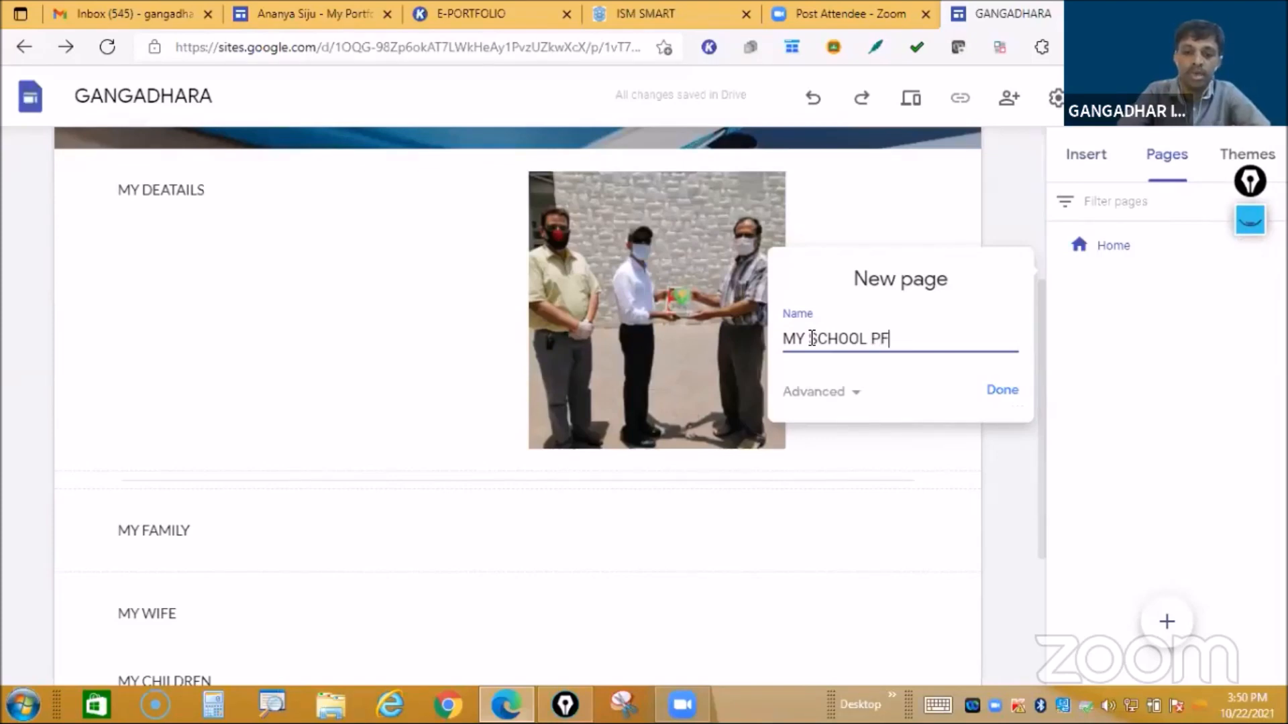
type("OROMA")
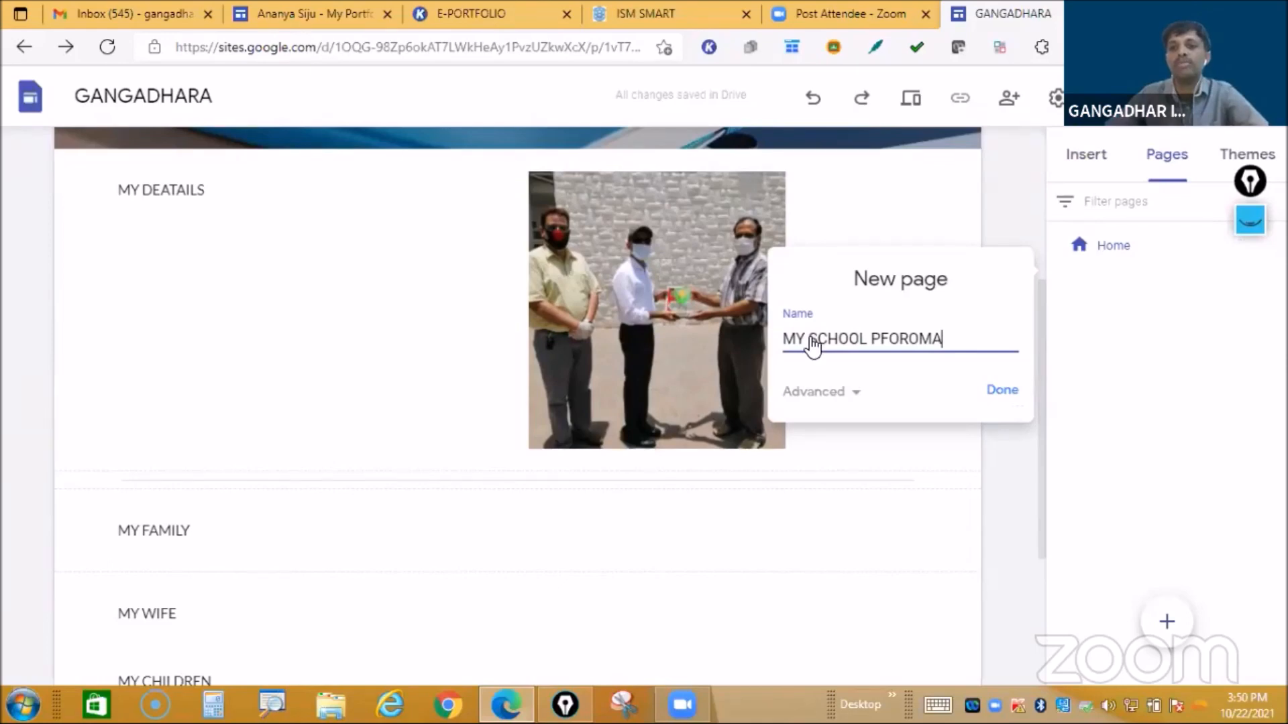
left_click(1002, 390)
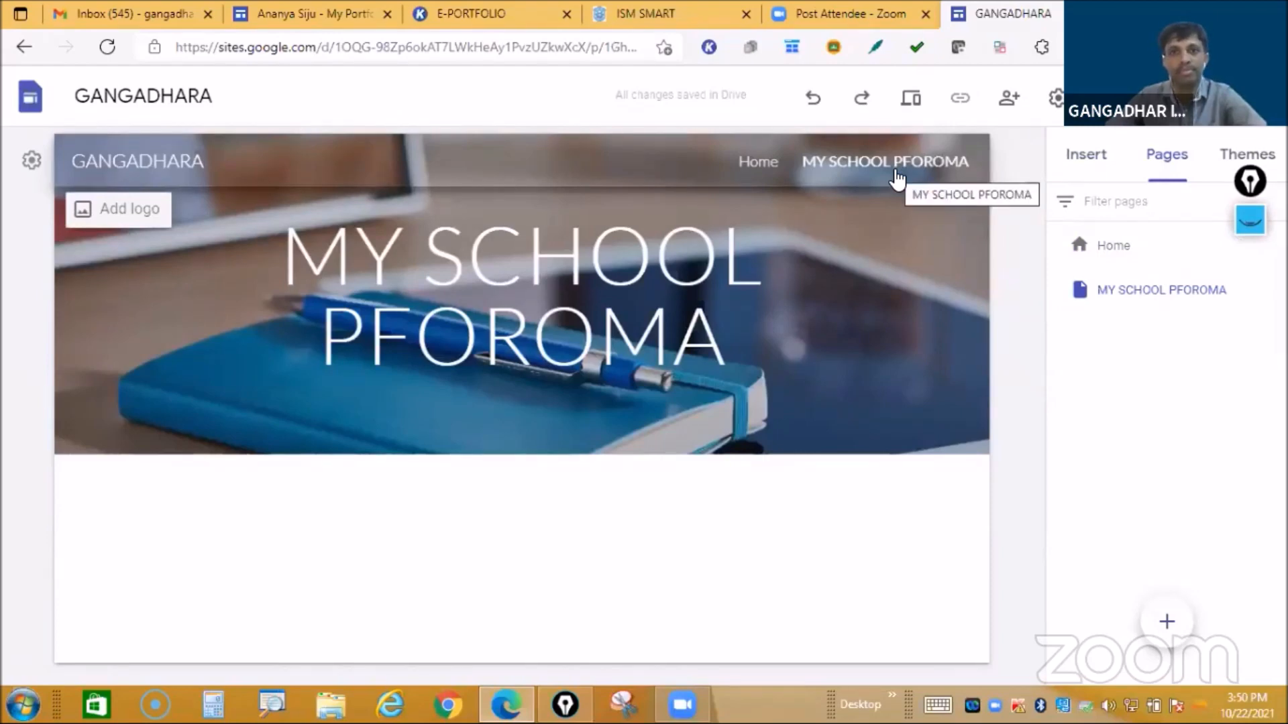
Step: Switch to the Home page and look over its header, details and family sections
left_click(753, 161)
scroll(798, 375, "down", 4)
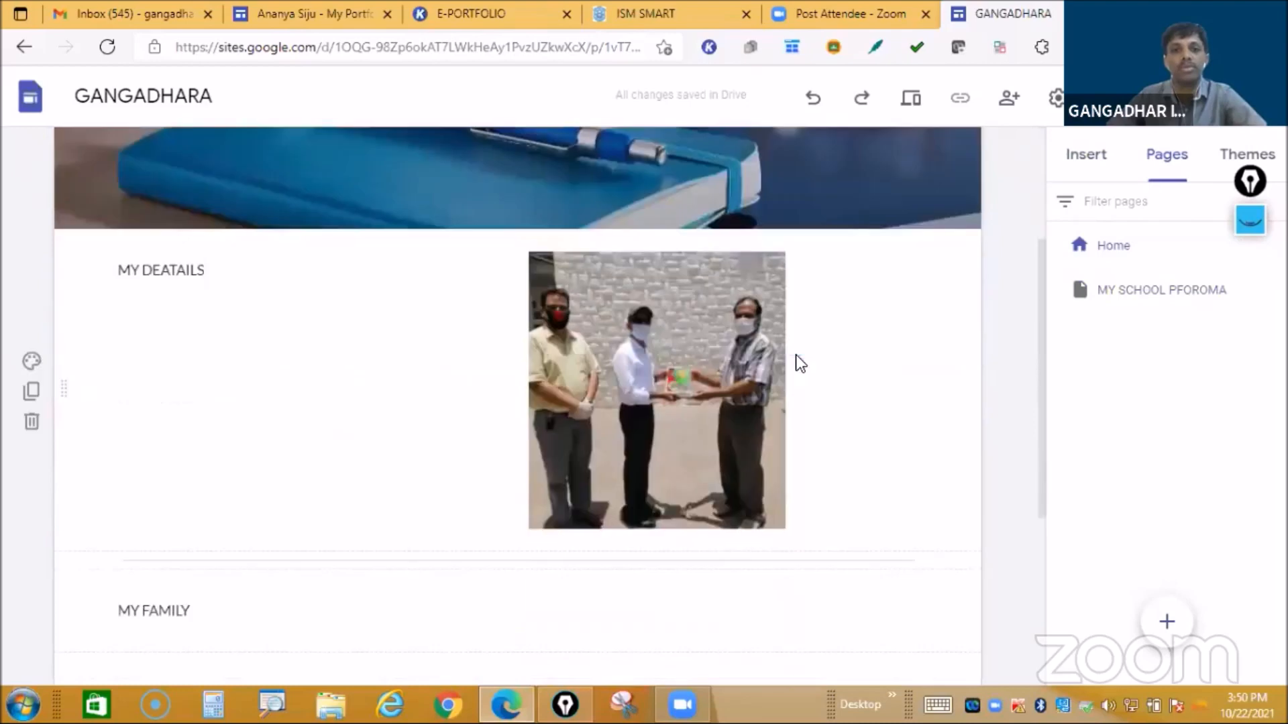
scroll(808, 401, "down", 4)
scroll(808, 401, "up", 5)
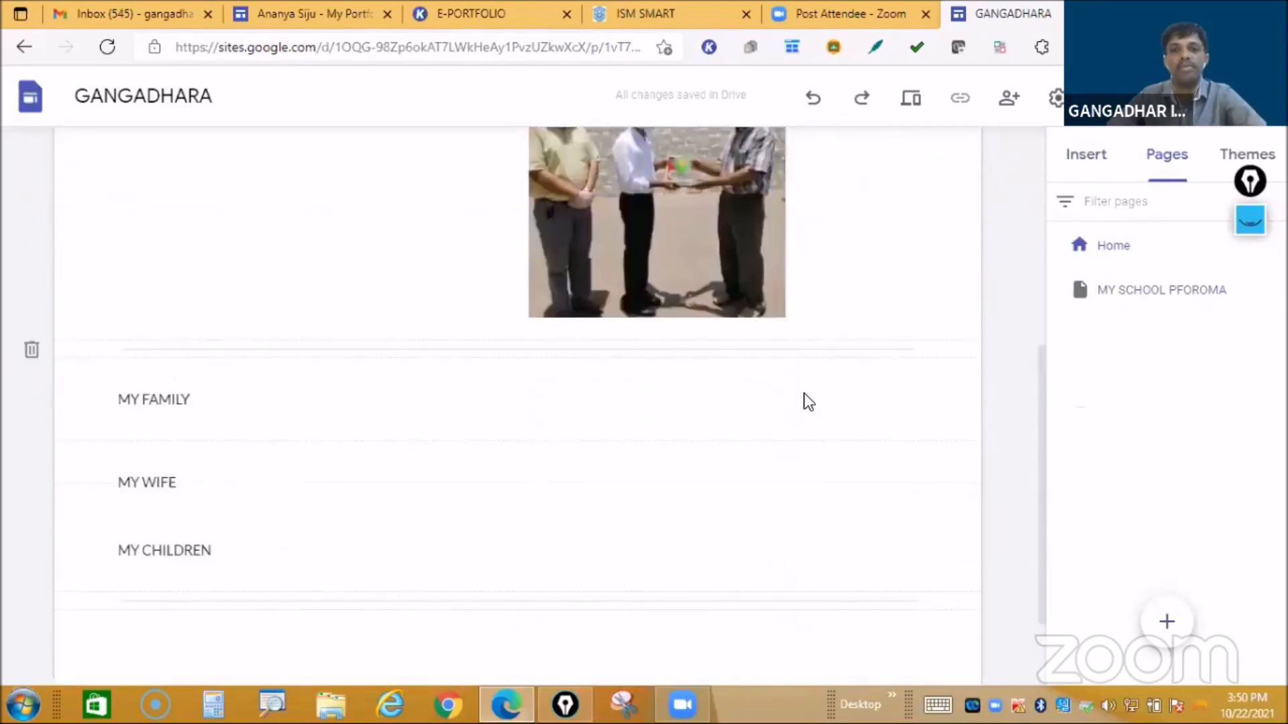
scroll(808, 401, "up", 3)
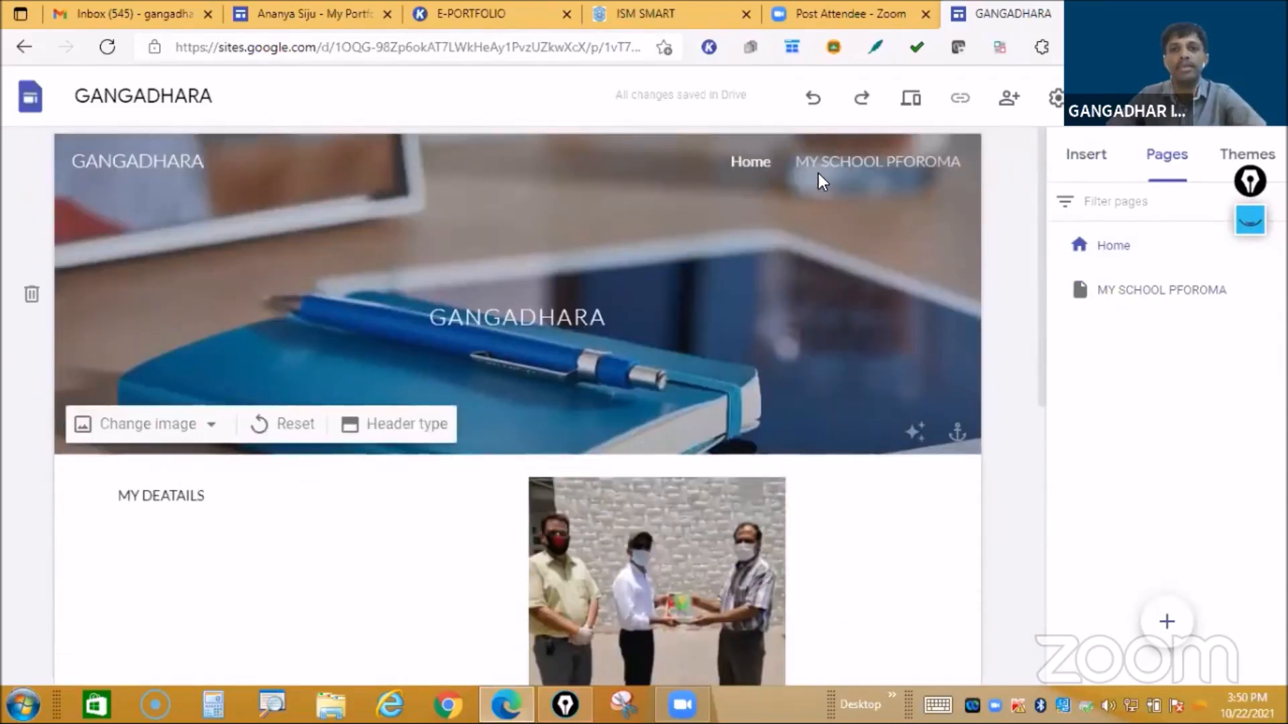
Step: Set the header title on the MY SCHOOL PFOROMA page to font size 24
left_click(859, 171)
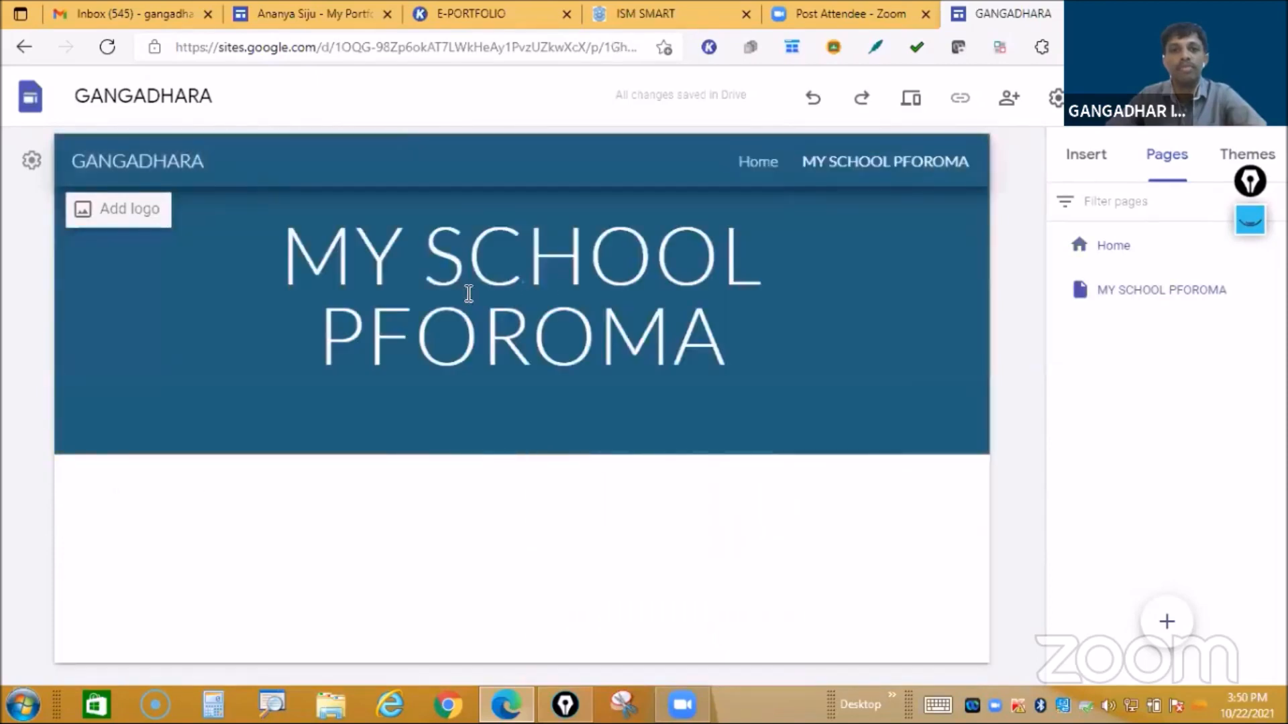
left_click(295, 239)
left_click_drag(288, 240, 727, 355)
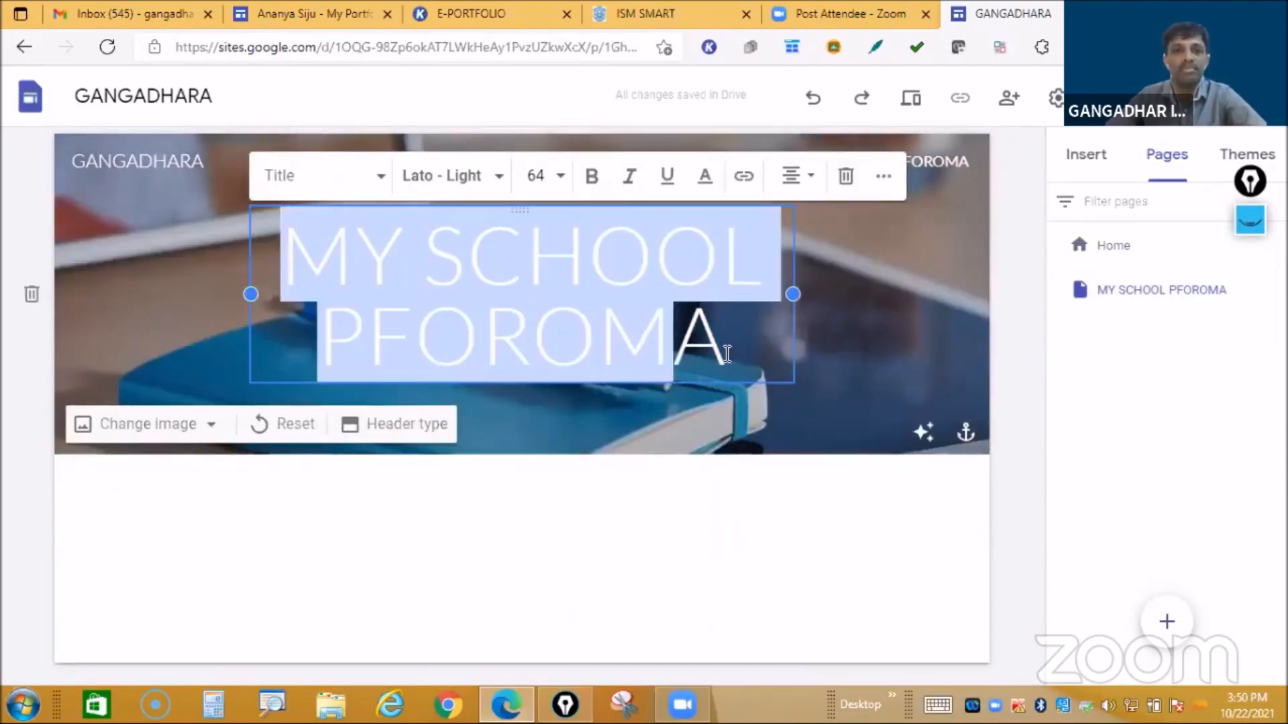
left_click(561, 175)
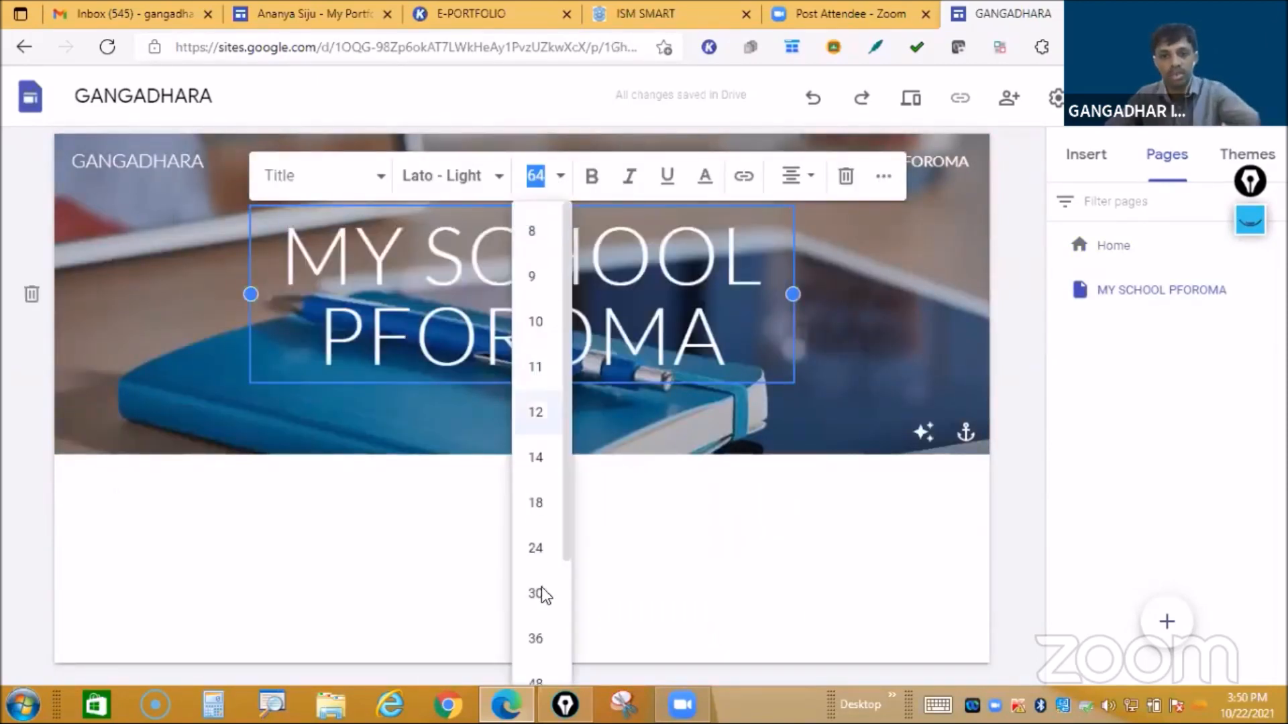
left_click(540, 550)
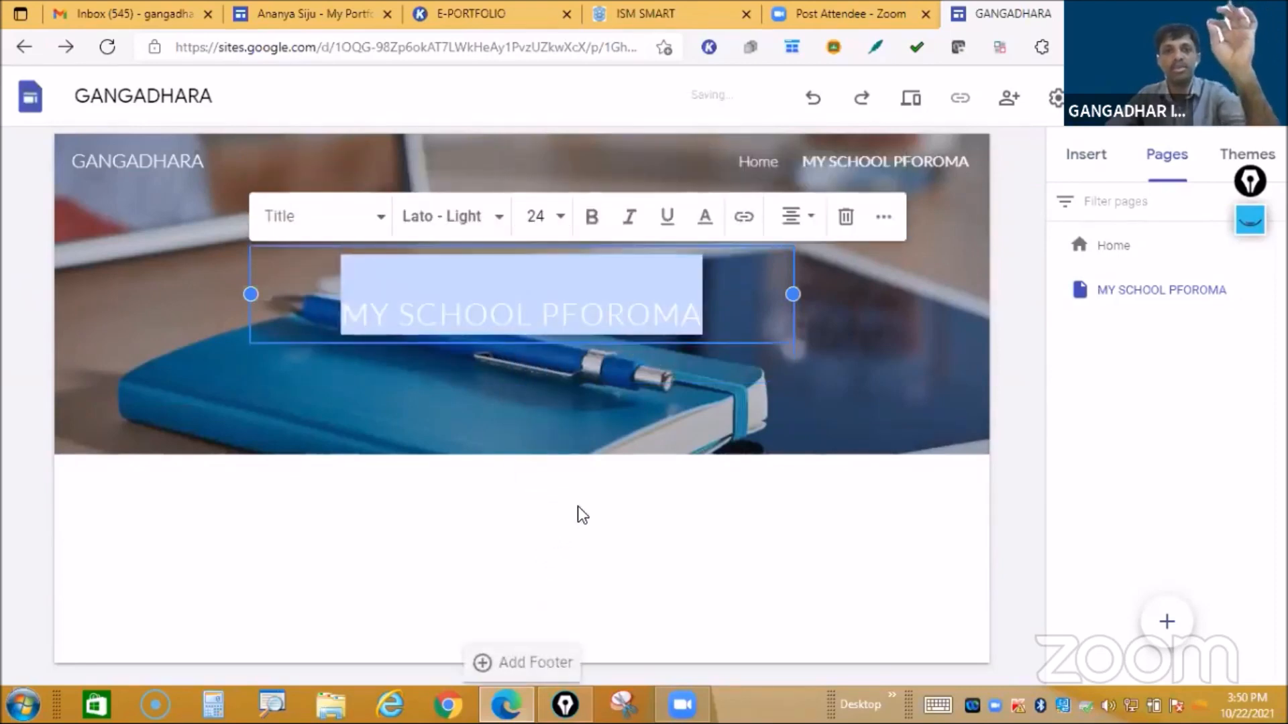
left_click(846, 374)
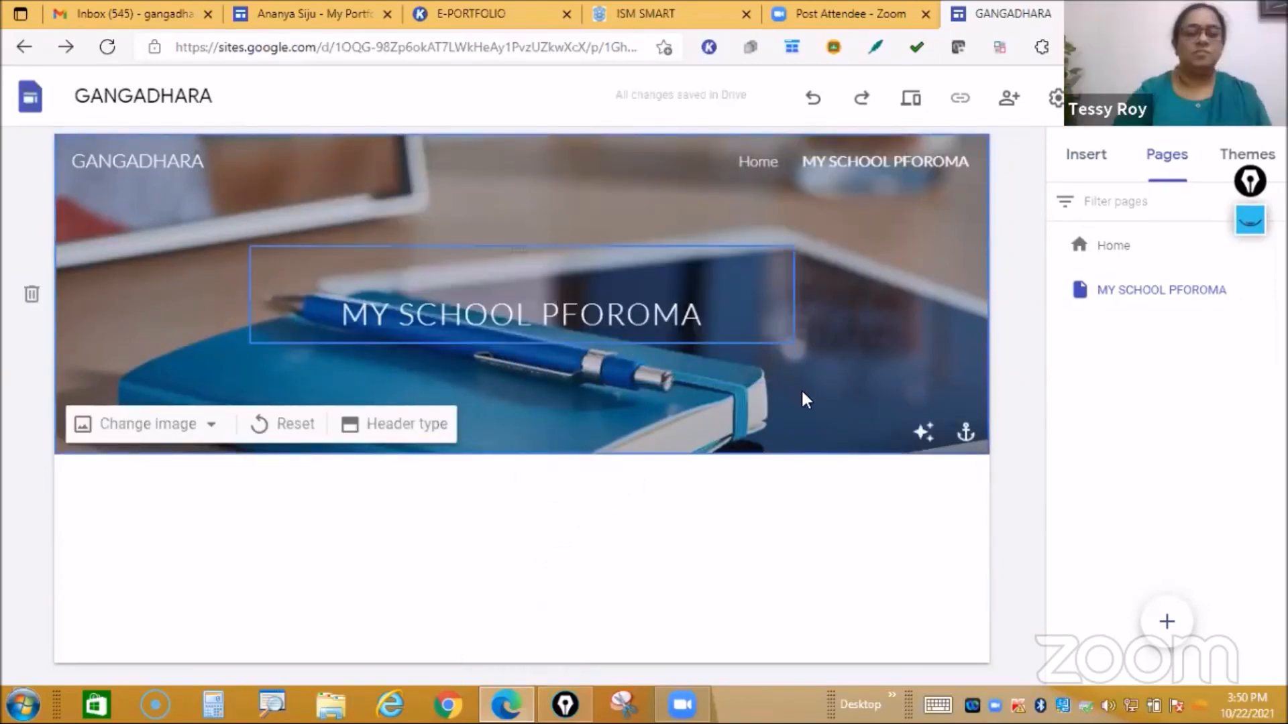
Step: Change the text color of the MY SCHOOL PFOROMA header title to yellow
left_click_drag(344, 309, 715, 297)
left_click(704, 217)
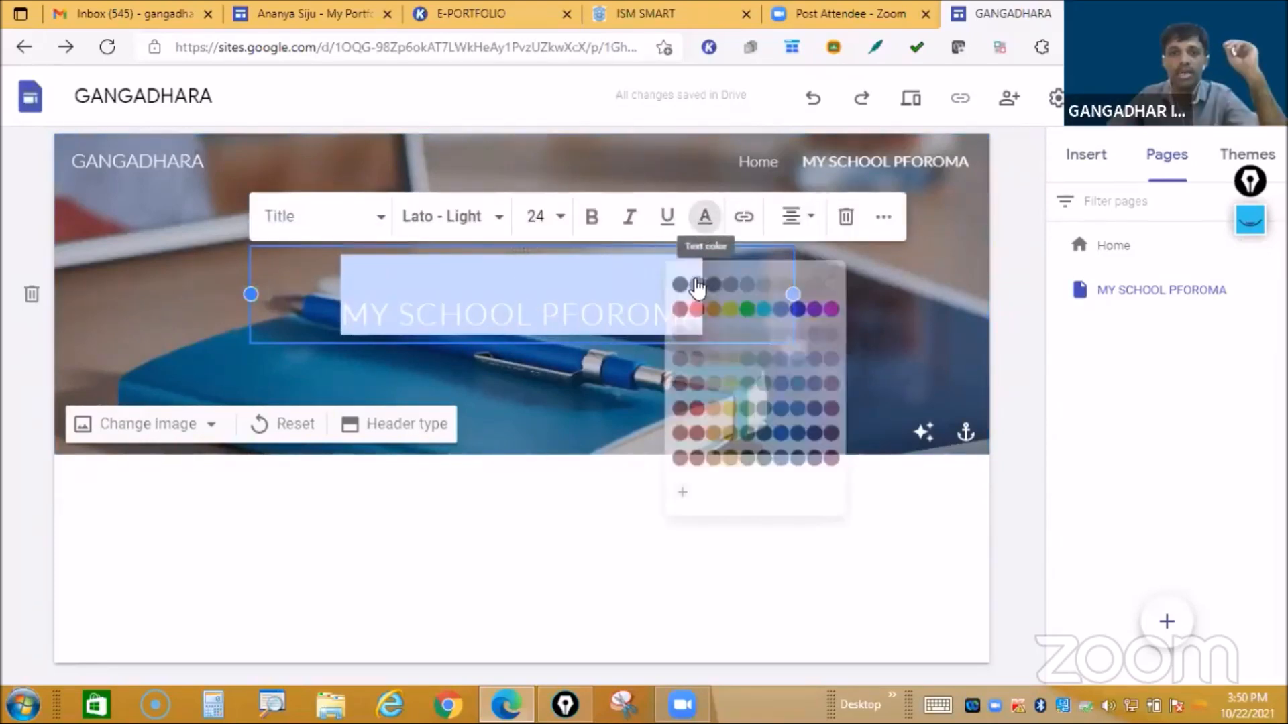
left_click(726, 297)
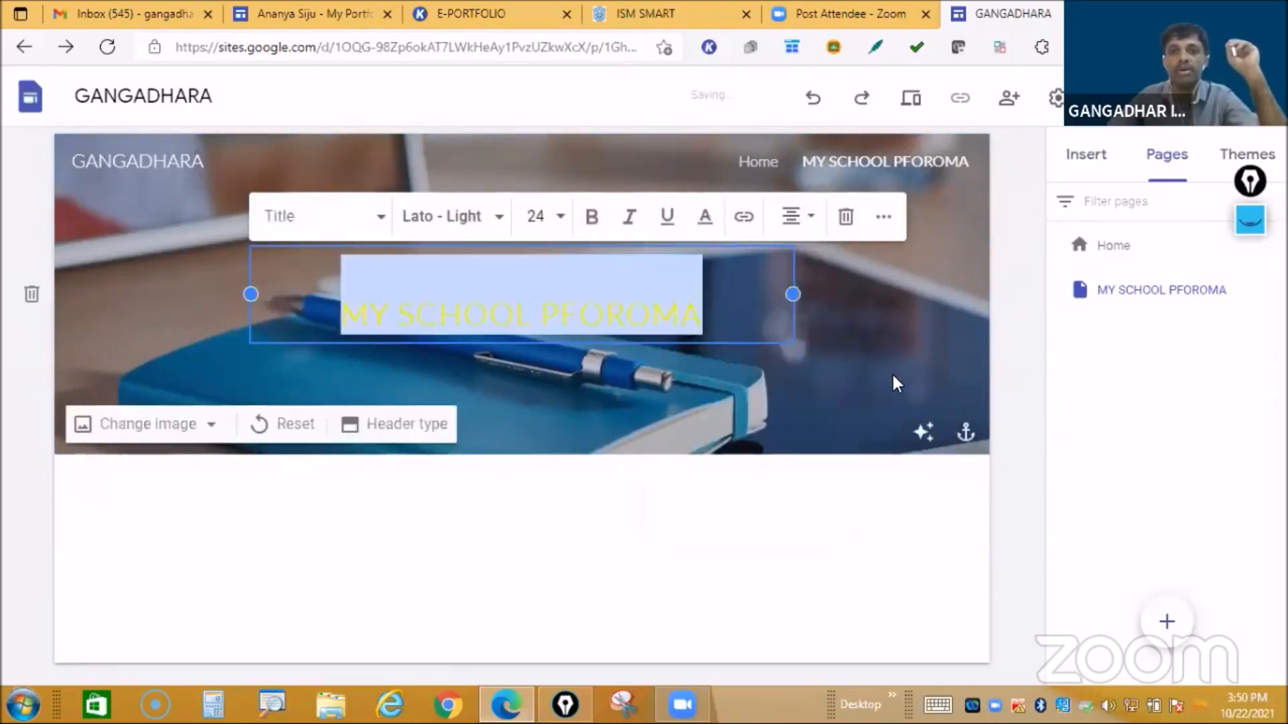
left_click(896, 381)
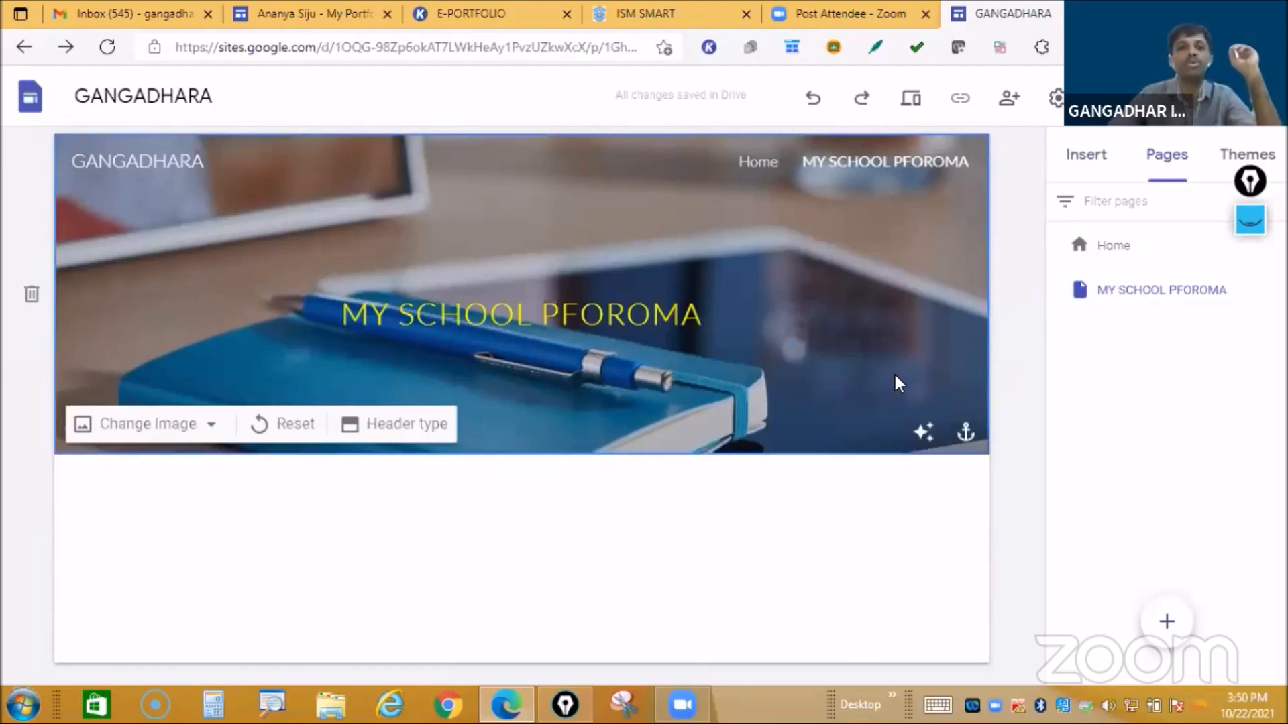
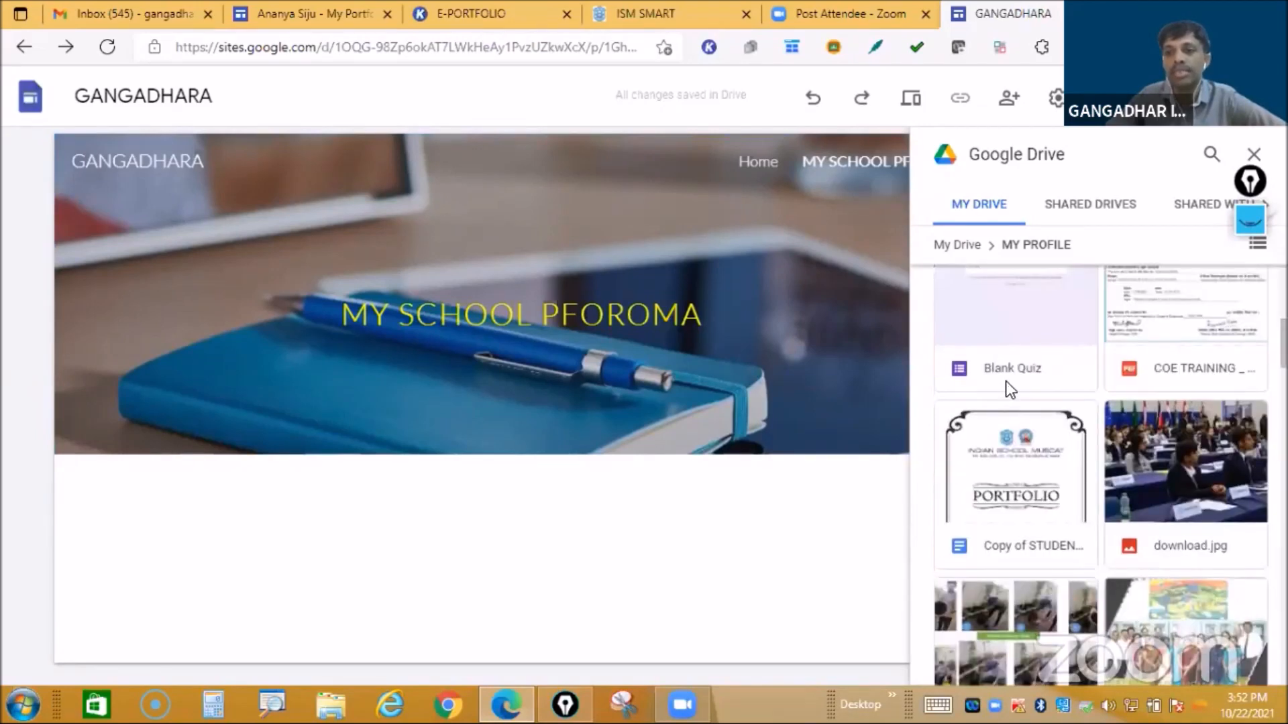
Step: Insert the Copy of STUDENT PORTFOLIO document from the MY PROFILE folder in Google Drive below the header
scroll(1005, 381, "down", 2)
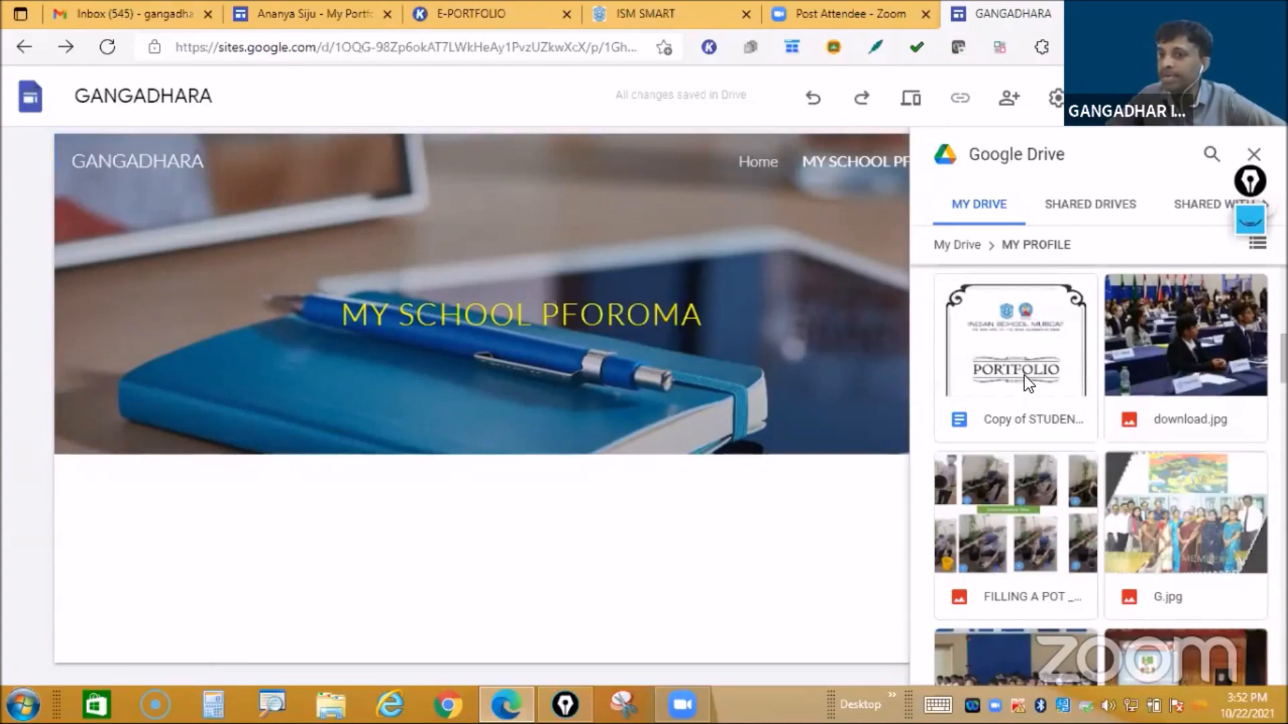
left_click(1025, 382)
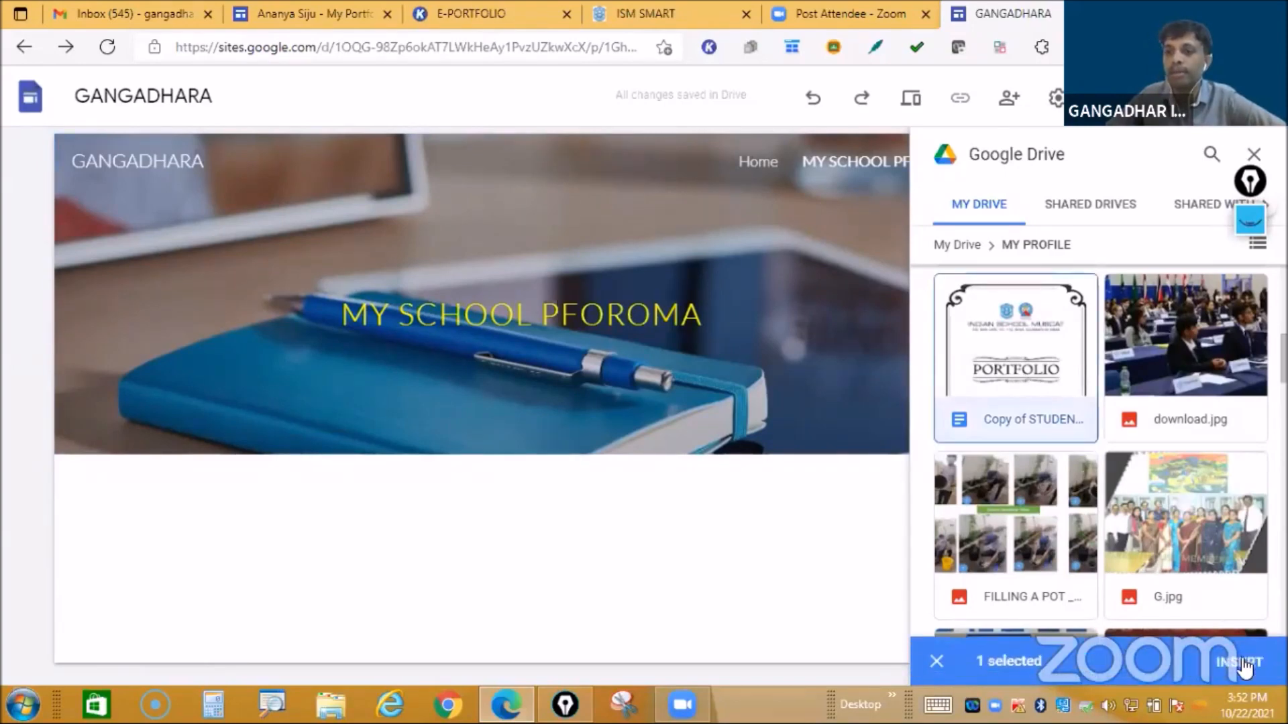
left_click(1245, 655)
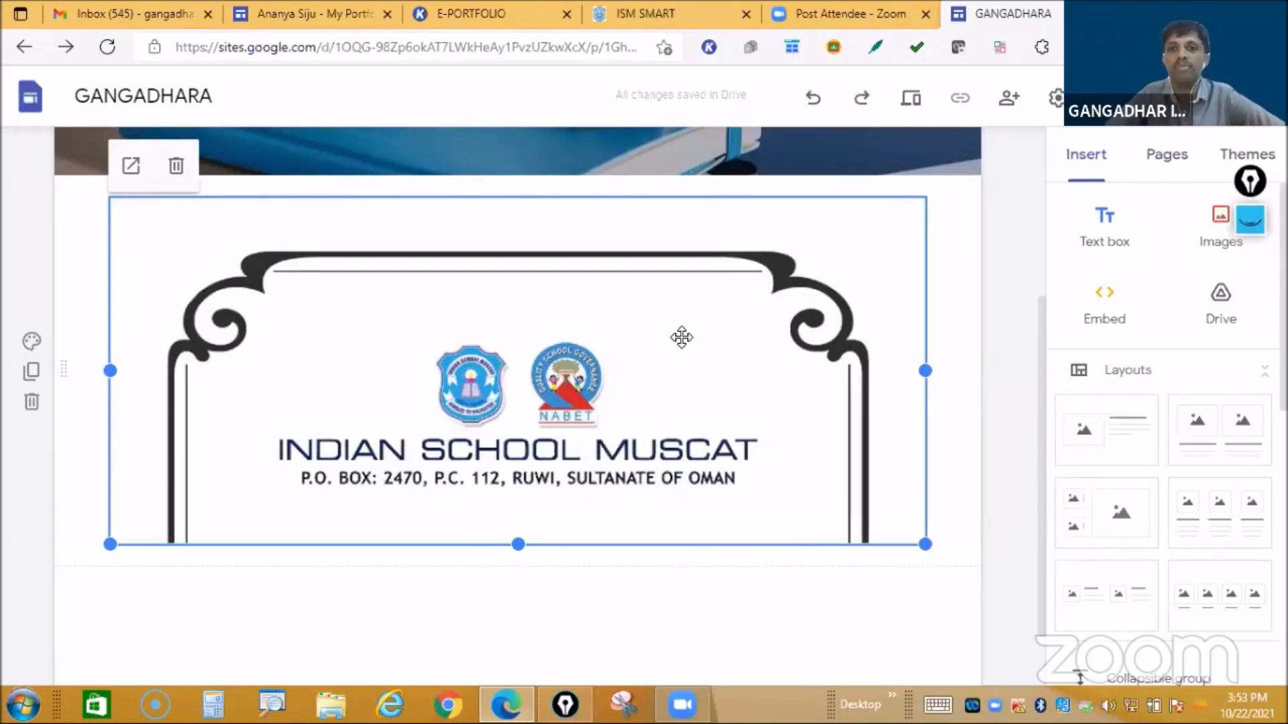
Step: Look over the page header and the embedded portfolio document beneath it
scroll(802, 199, "up", 2)
scroll(903, 168, "up", 3)
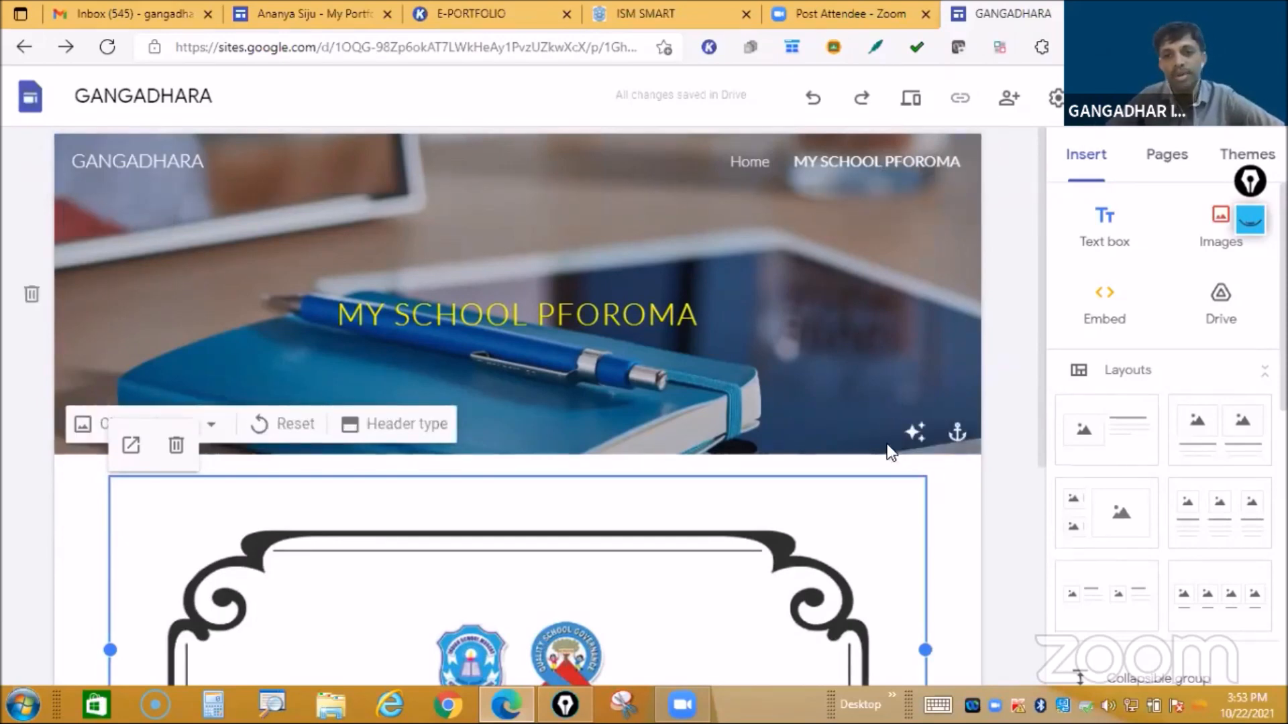
scroll(891, 460, "down", 1)
scroll(891, 460, "down", 3)
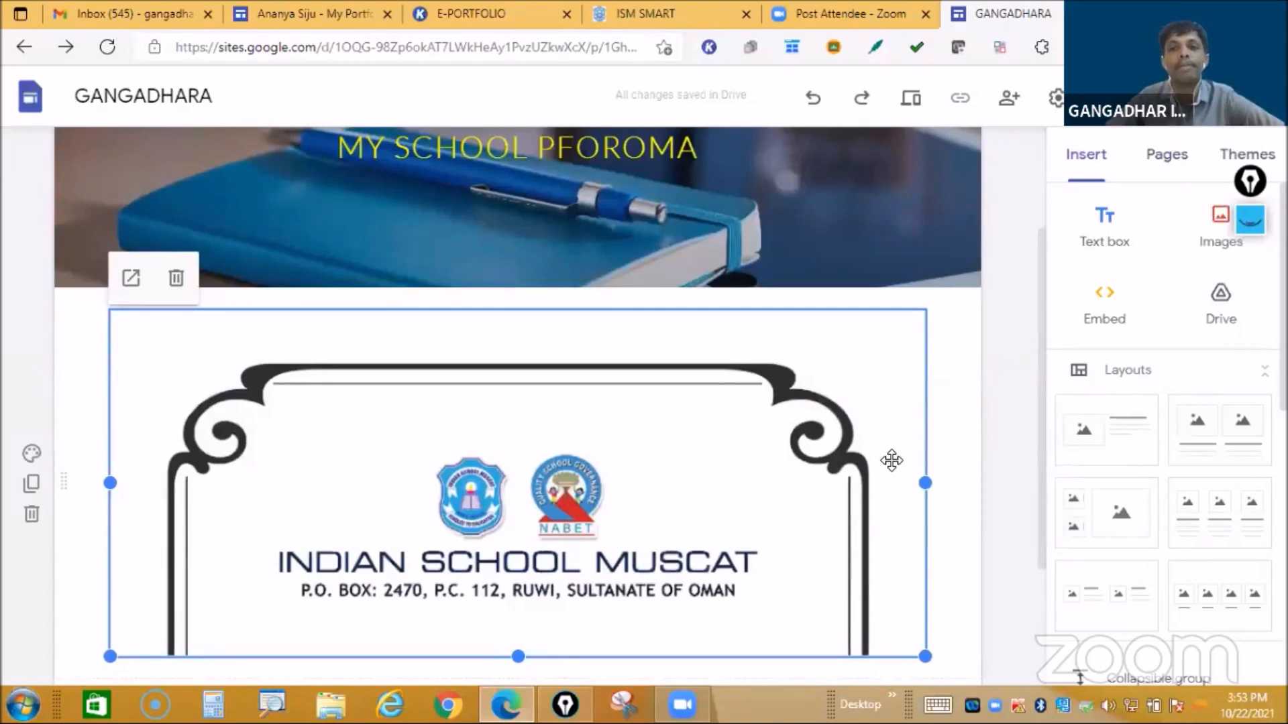
scroll(470, 345, "down", 3)
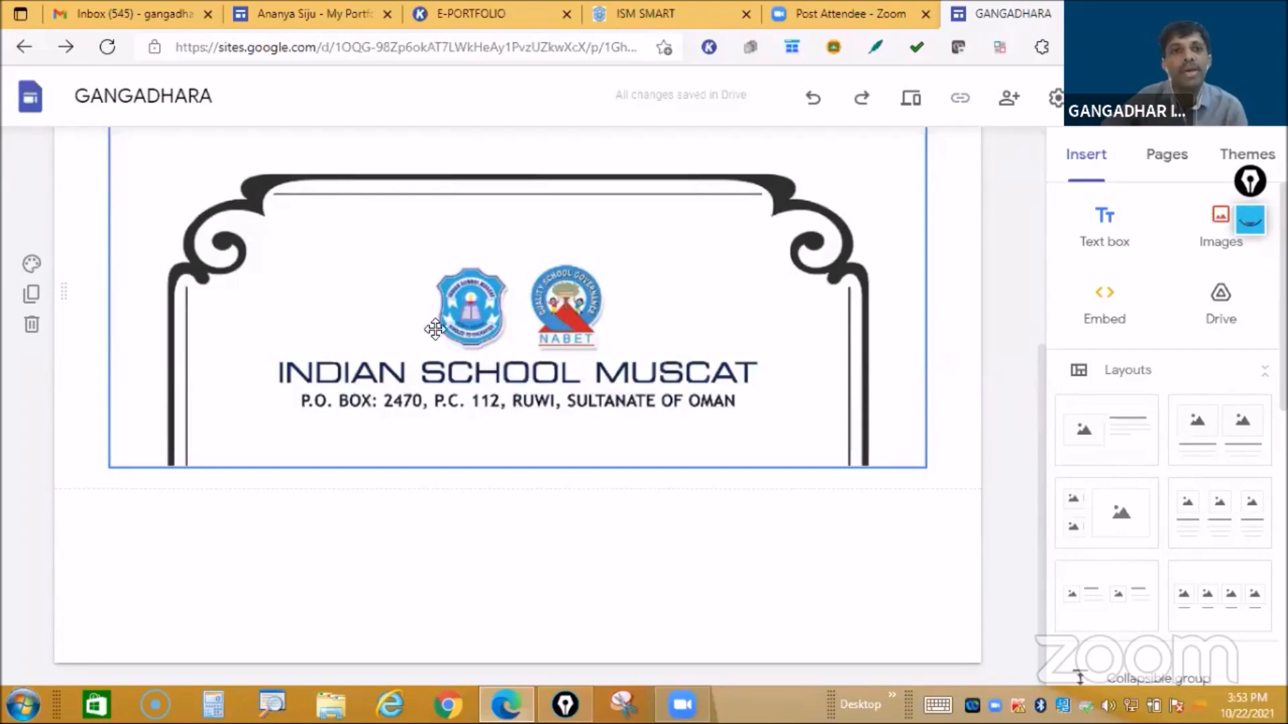
Step: Switch to the Gmail inbox and open Google Drive from its apps list
left_click(151, 14)
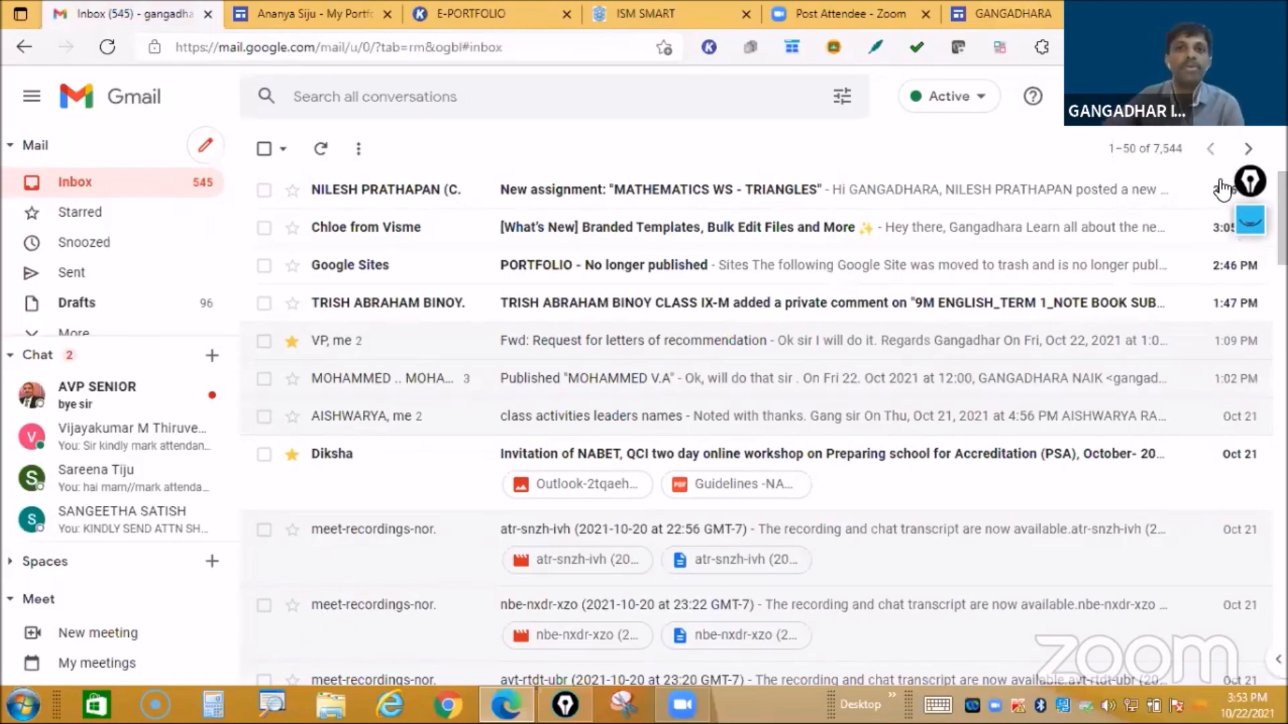
left_click(1207, 96)
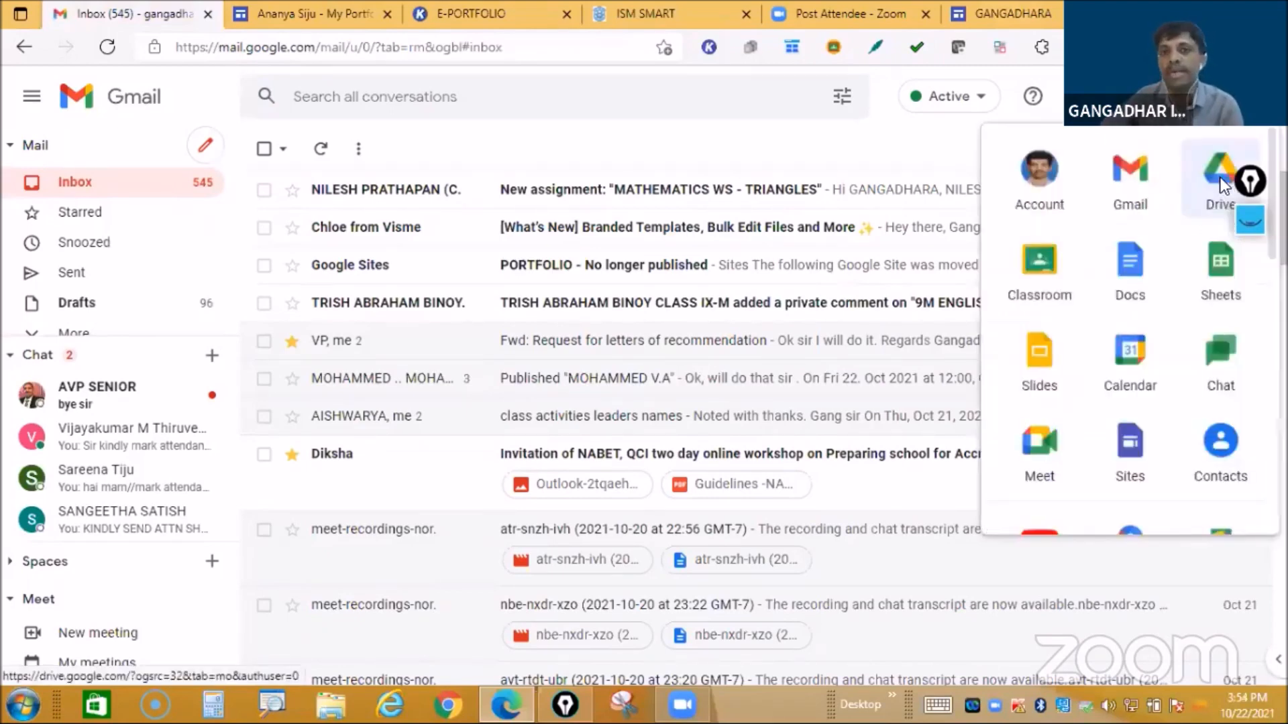
left_click(1222, 187)
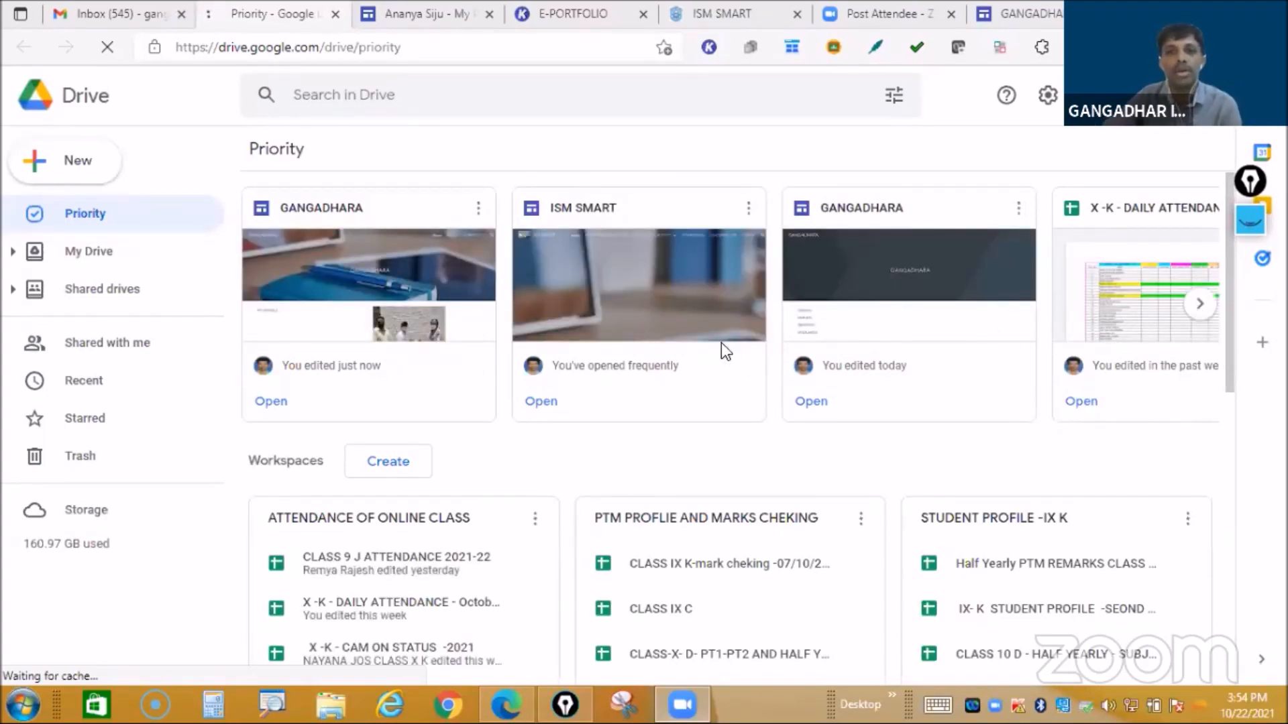
Step: Set link sharing of the Copy of STUDENT PORTFOLIO document to Anyone with the link, and close Google Drive
right_click(758, 324)
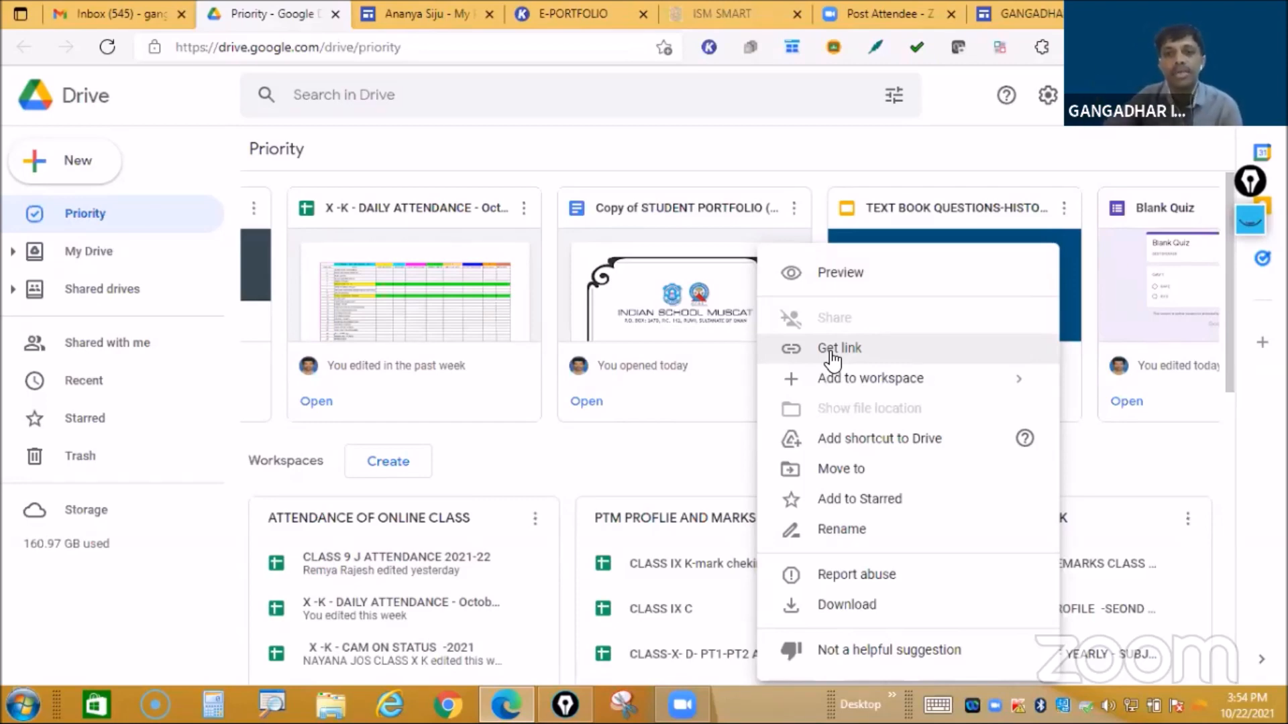
left_click(840, 352)
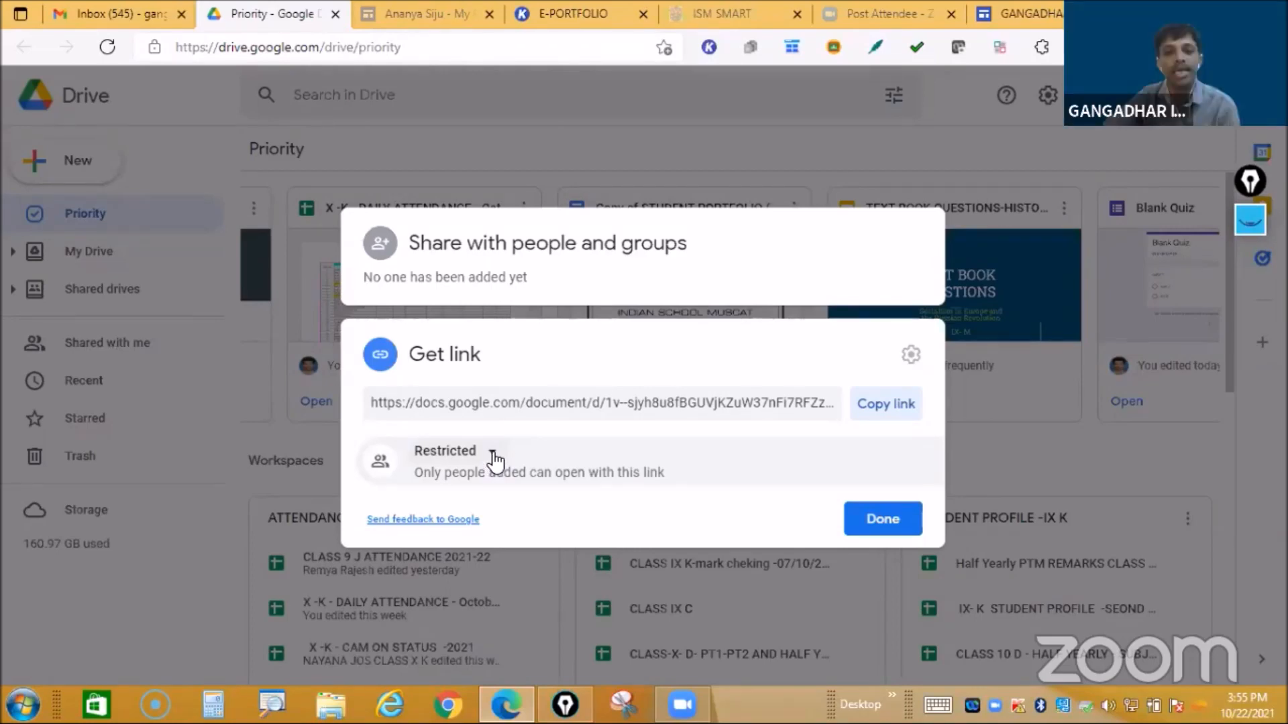
left_click(493, 453)
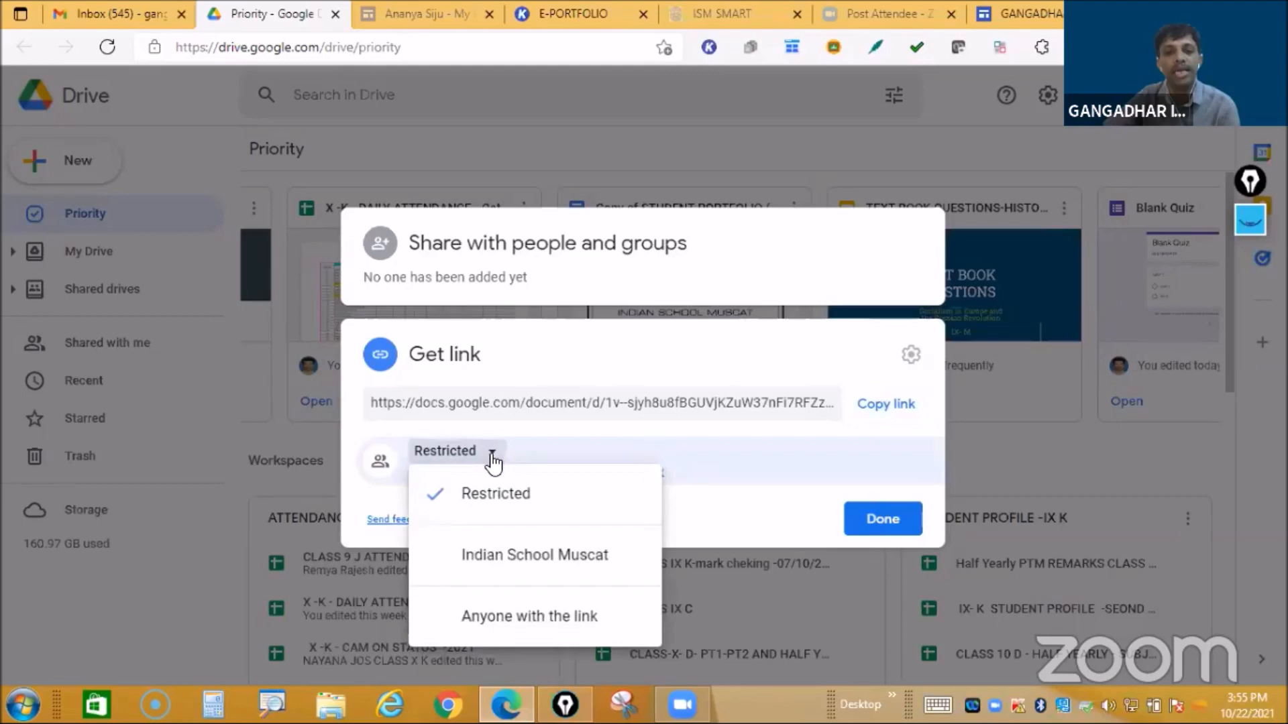
left_click(456, 591)
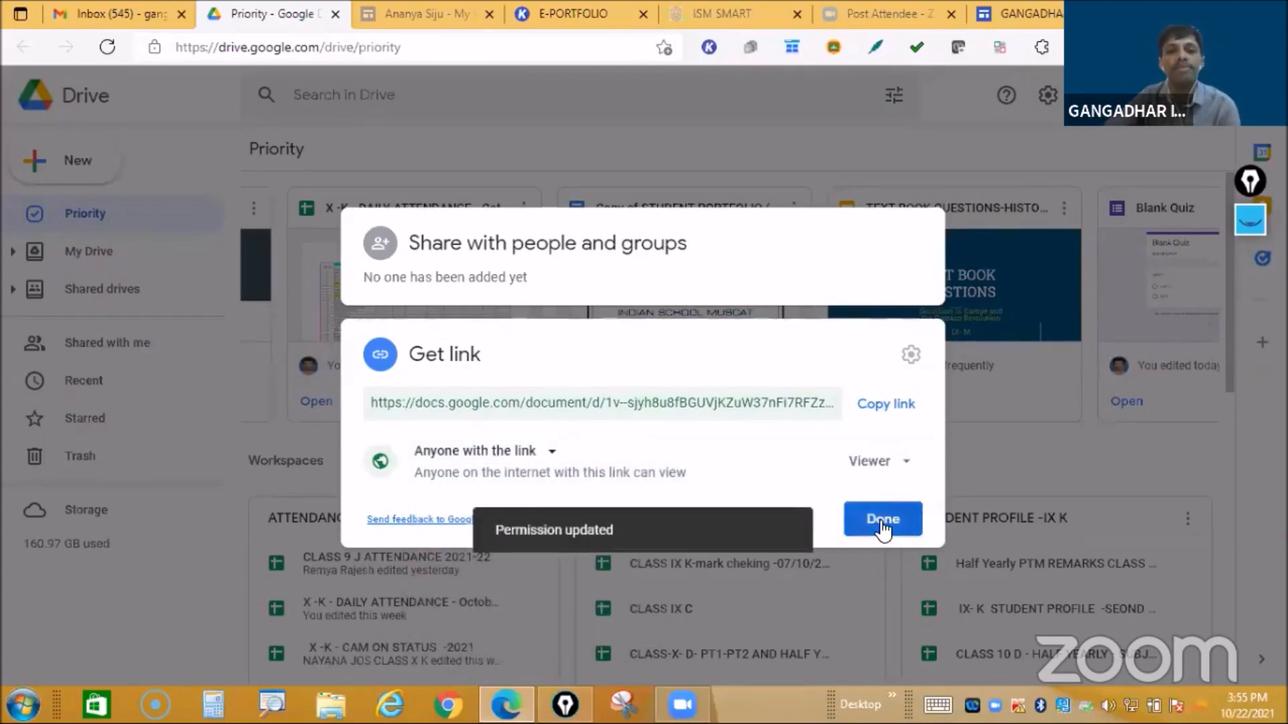
left_click(883, 520)
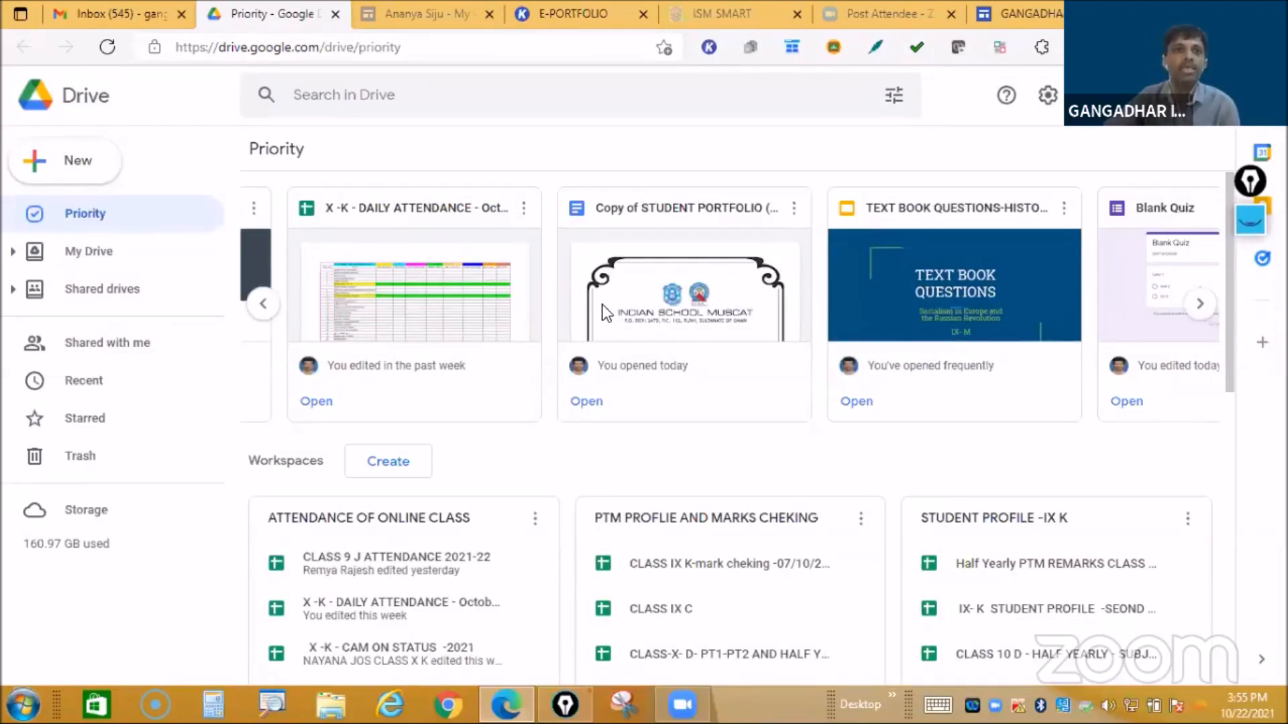
left_click(335, 14)
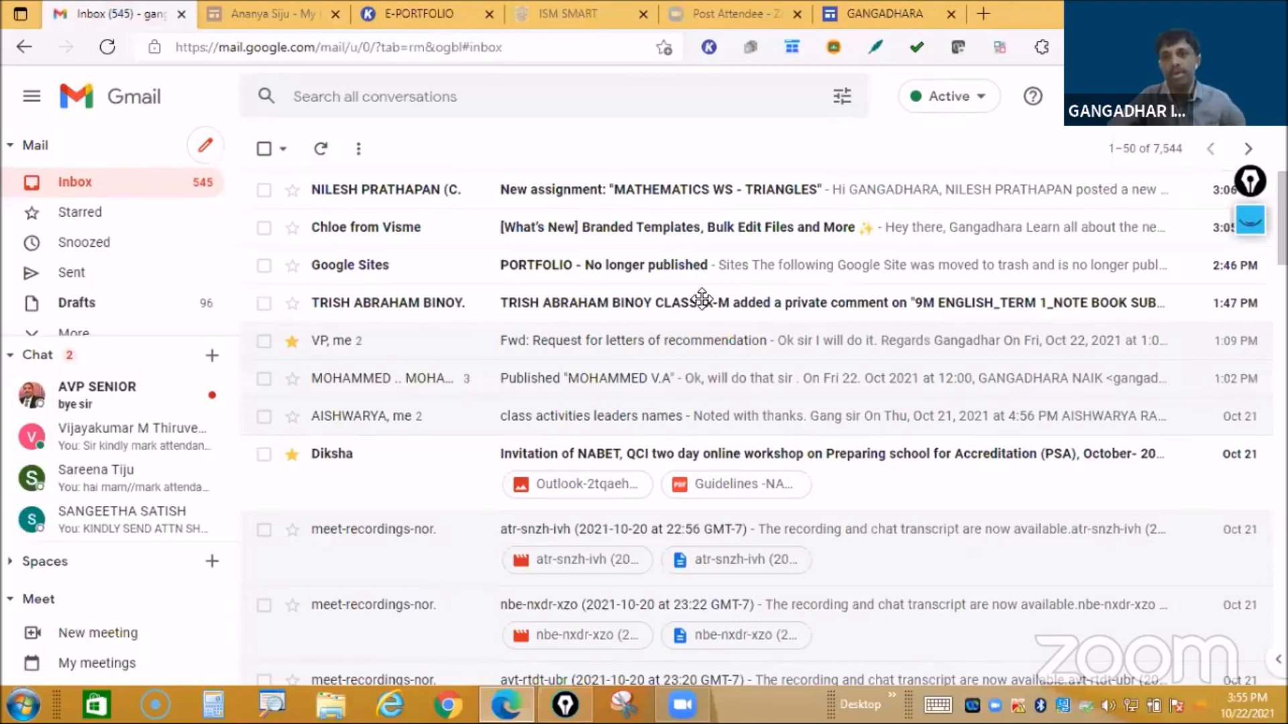
Step: Return to the portfolio site in Google Sites and start adding a new page
left_click(884, 14)
scroll(786, 438, "up", 5)
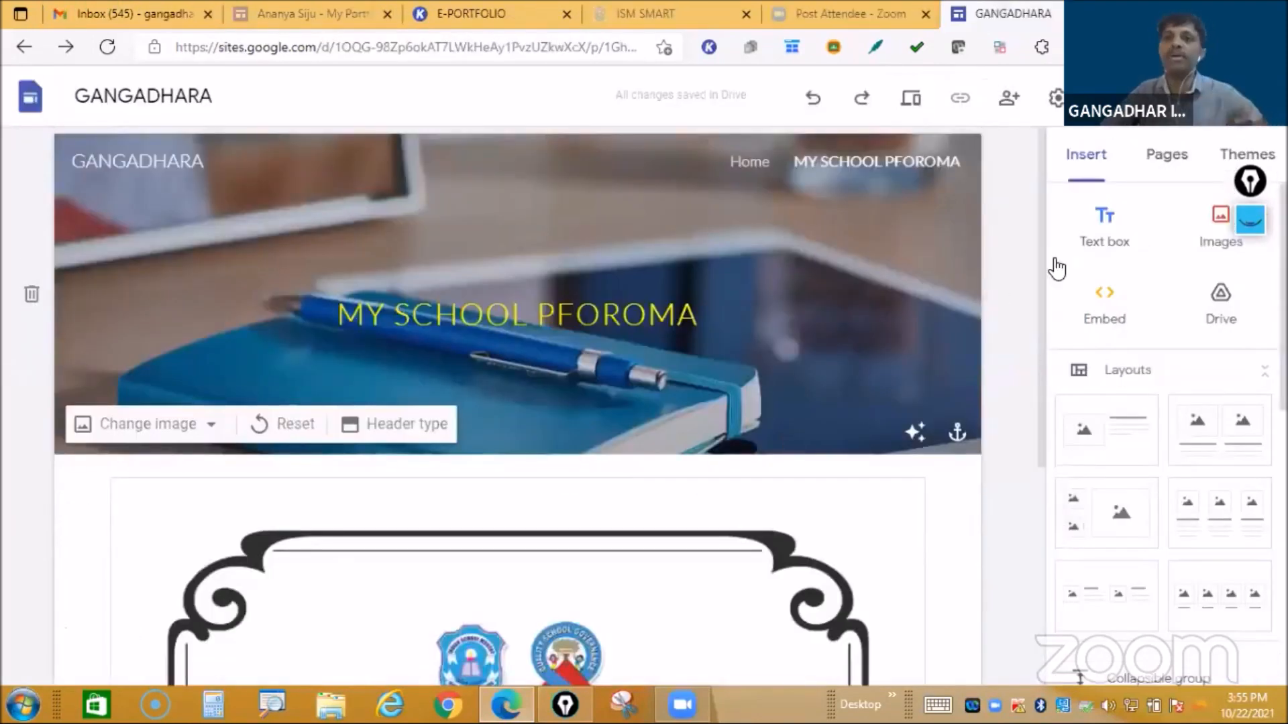
left_click(1172, 168)
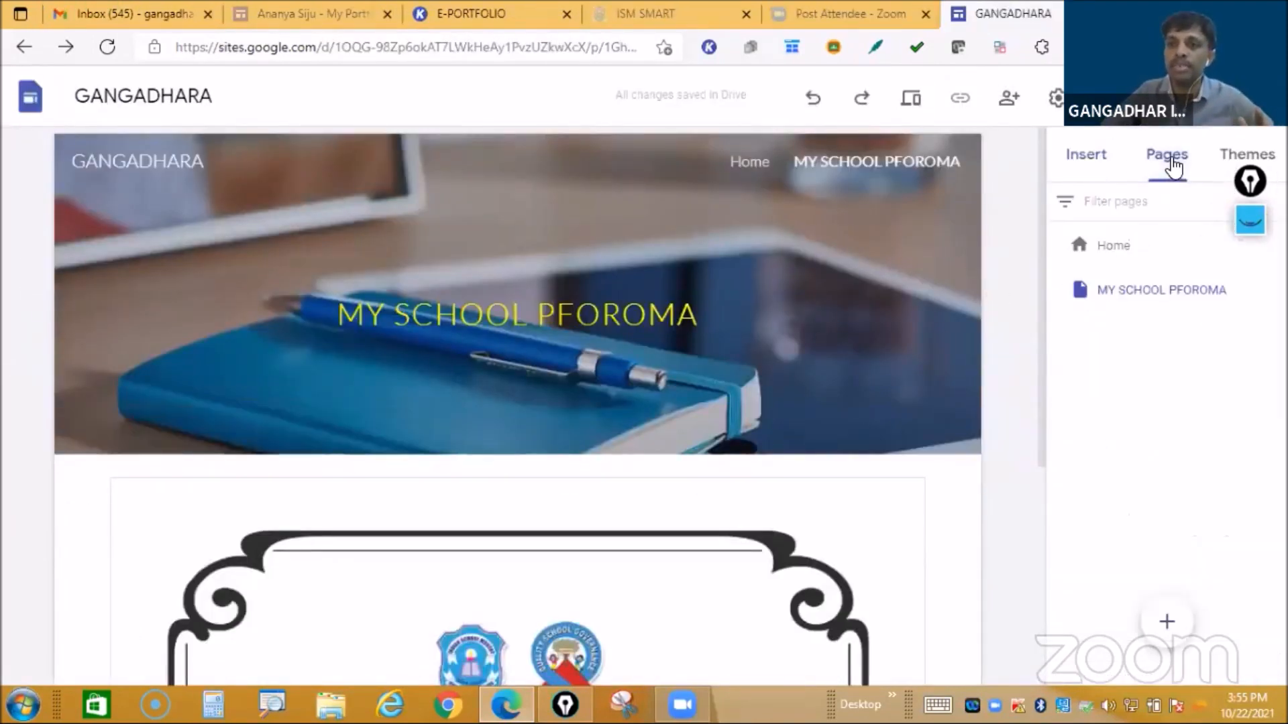
mouse_move(1170, 633)
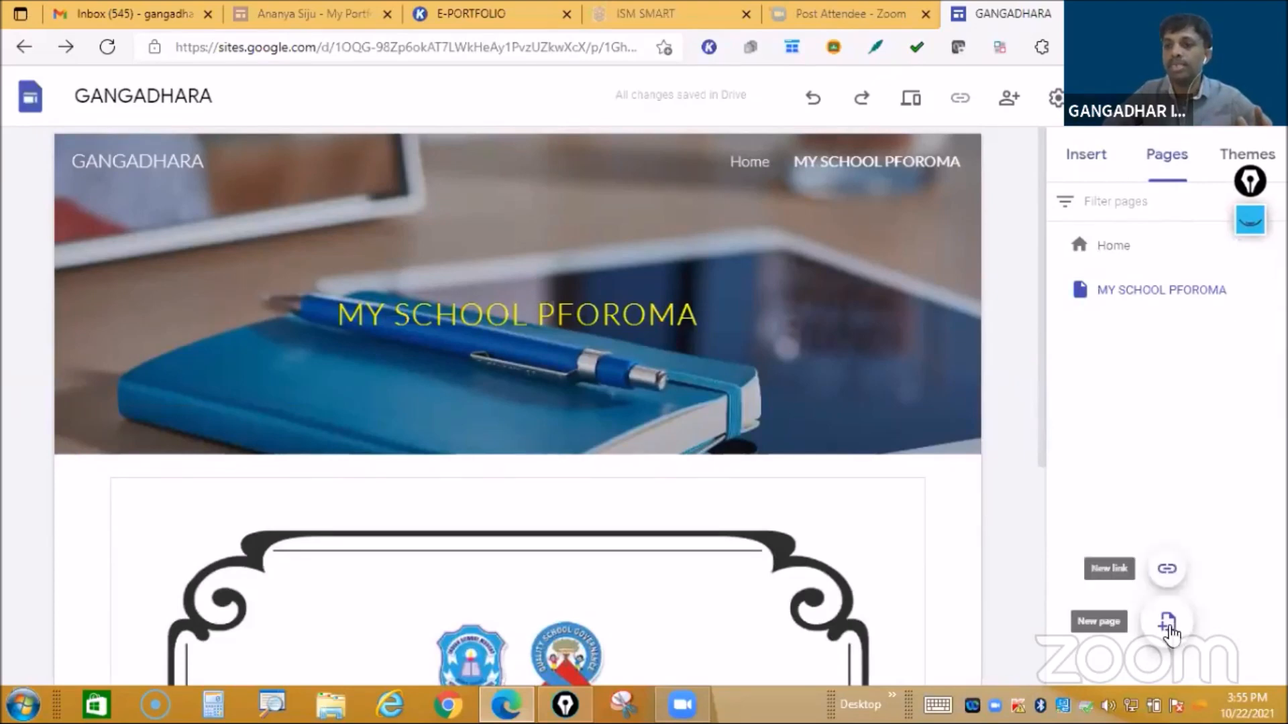
left_click(1167, 624)
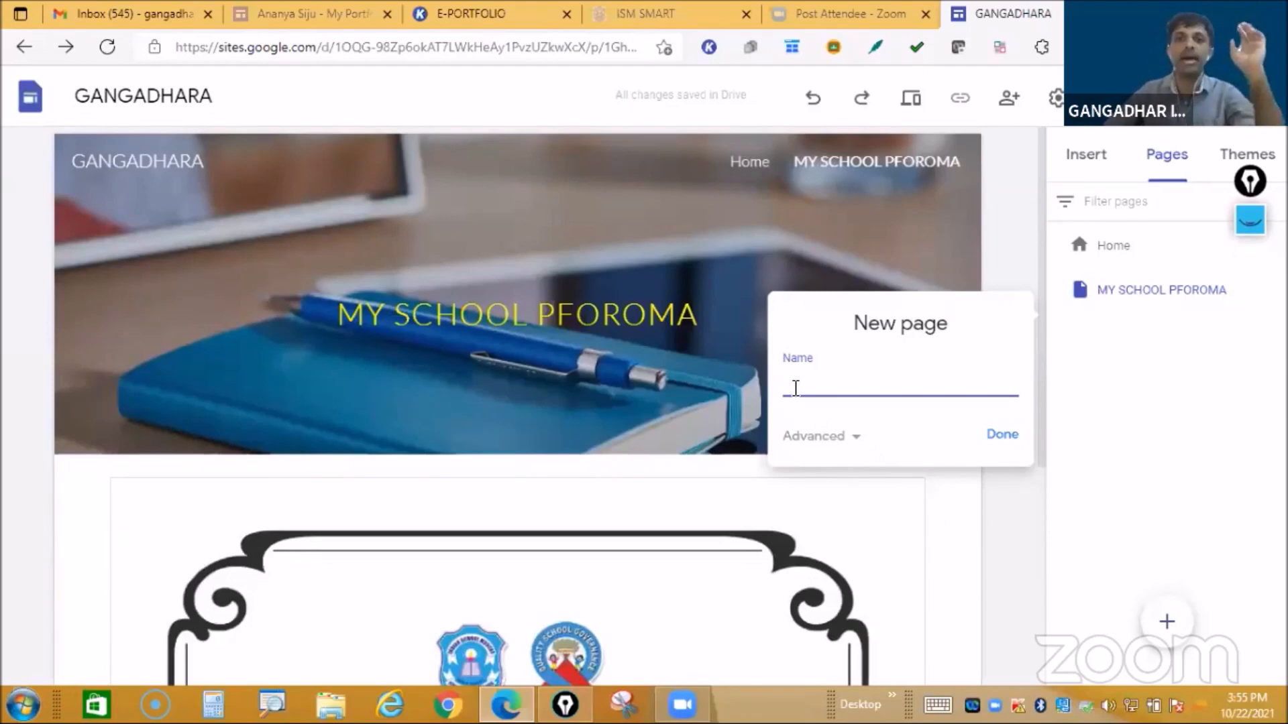
left_click(796, 388)
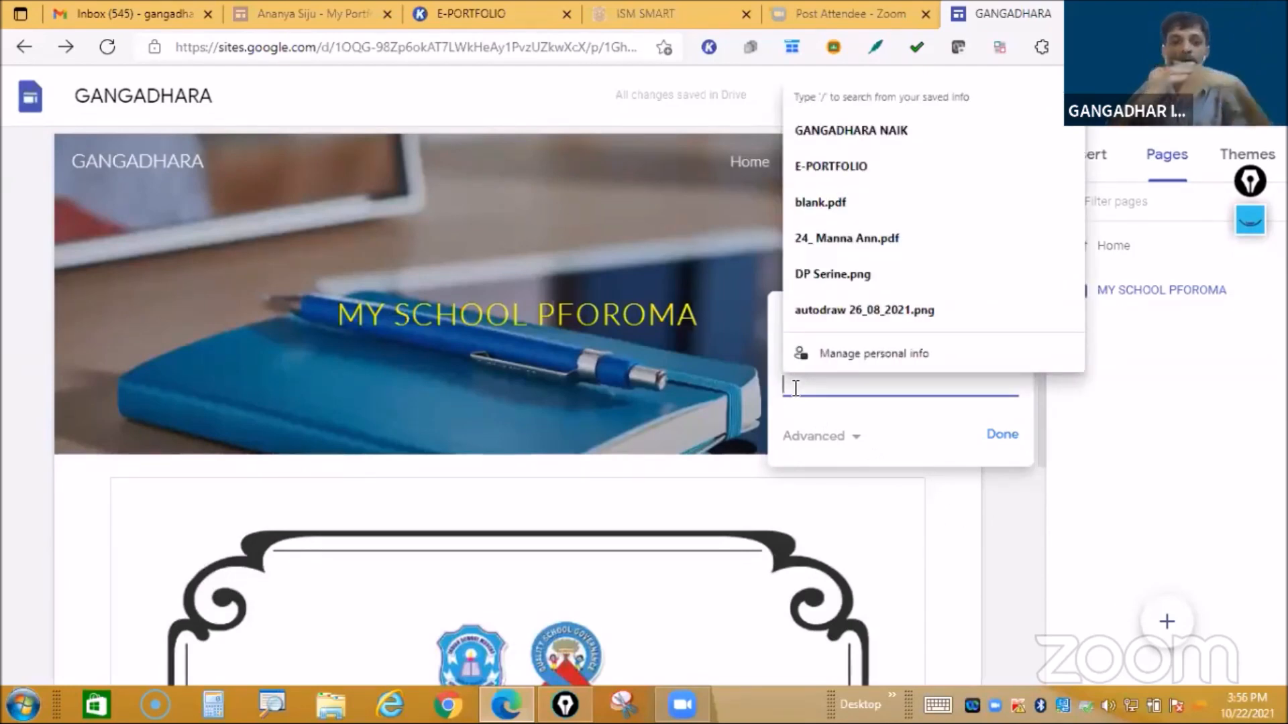
type("QUA")
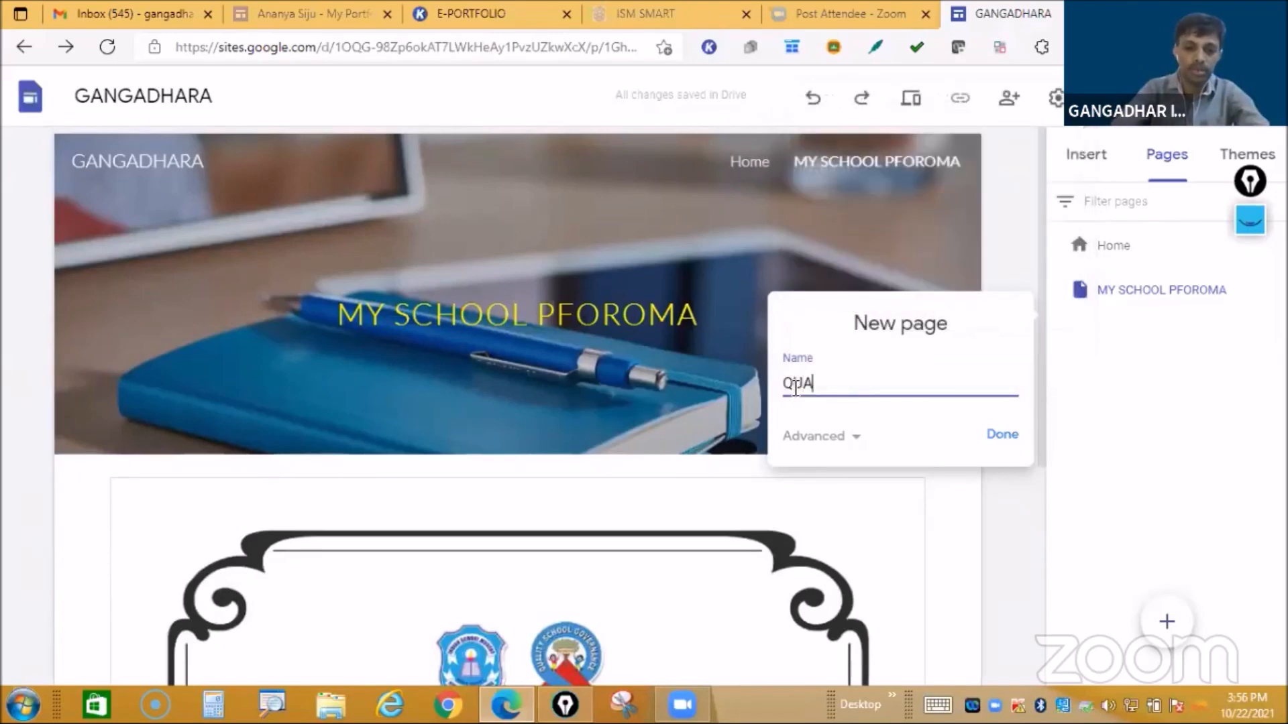
type("LIFICATIONS")
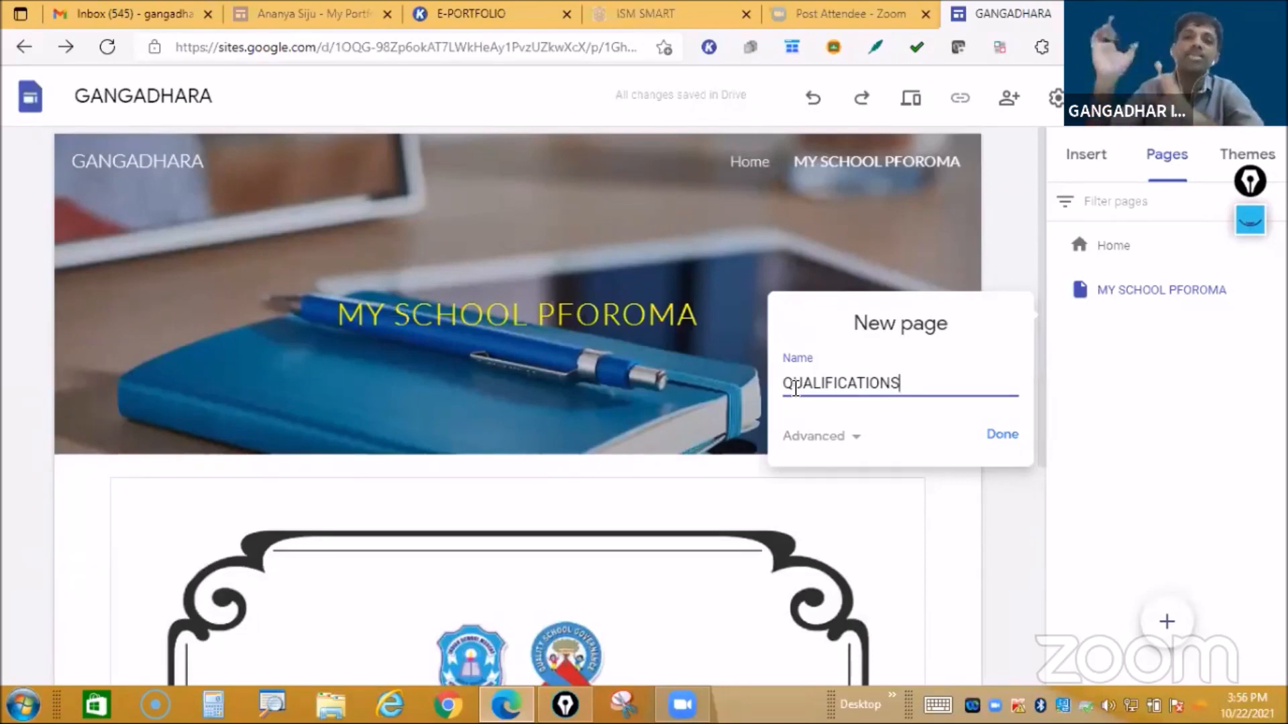
key("BackSpace")
key("BackSpace")
key("BackSpace")
key("BackSpace")
key("BackSpace")
key("BackSpace")
key("BackSpace")
key("BackSpace")
key("BackSpace")
key("BackSpace")
key("BackSpace")
key("BackSpace")
key("BackSpace")
key("BackSpace")
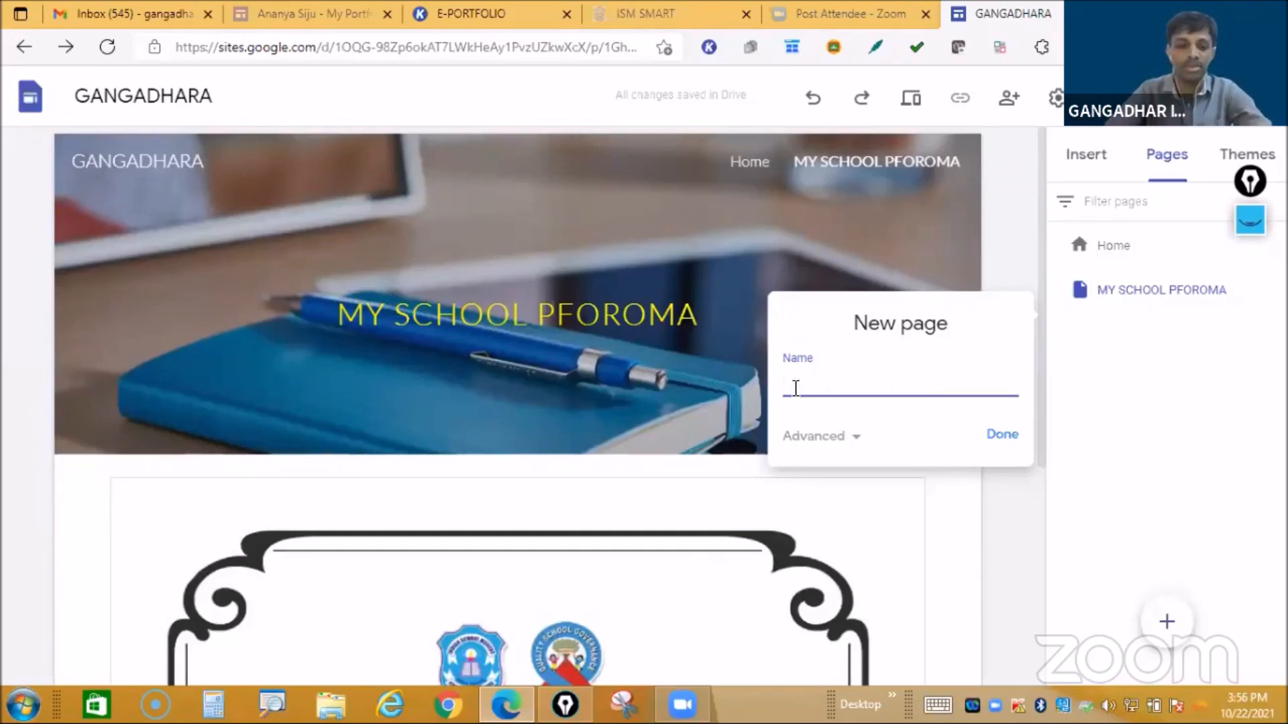
Step: Name the new page CLASS WORKS and create it
type("CLASS WORKS")
left_click(1014, 437)
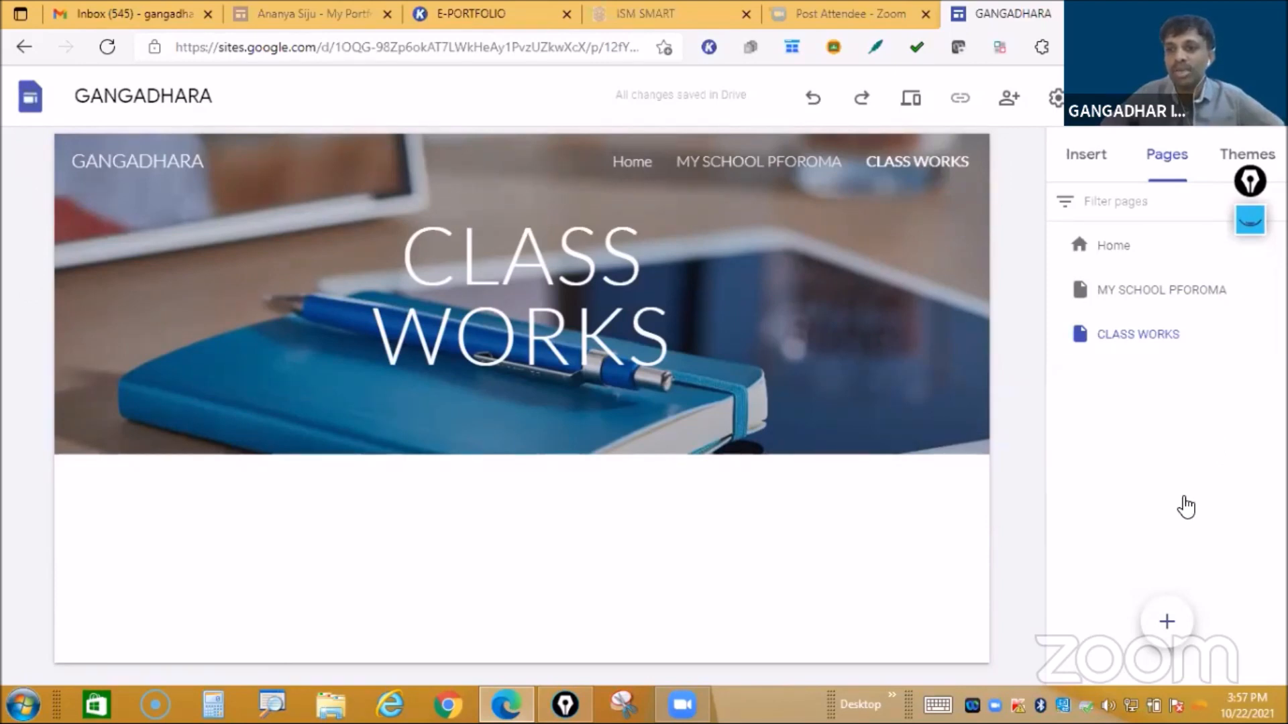
Step: Add a subpage named SCINECE under the CLASS WORKS page
mouse_move(1238, 335)
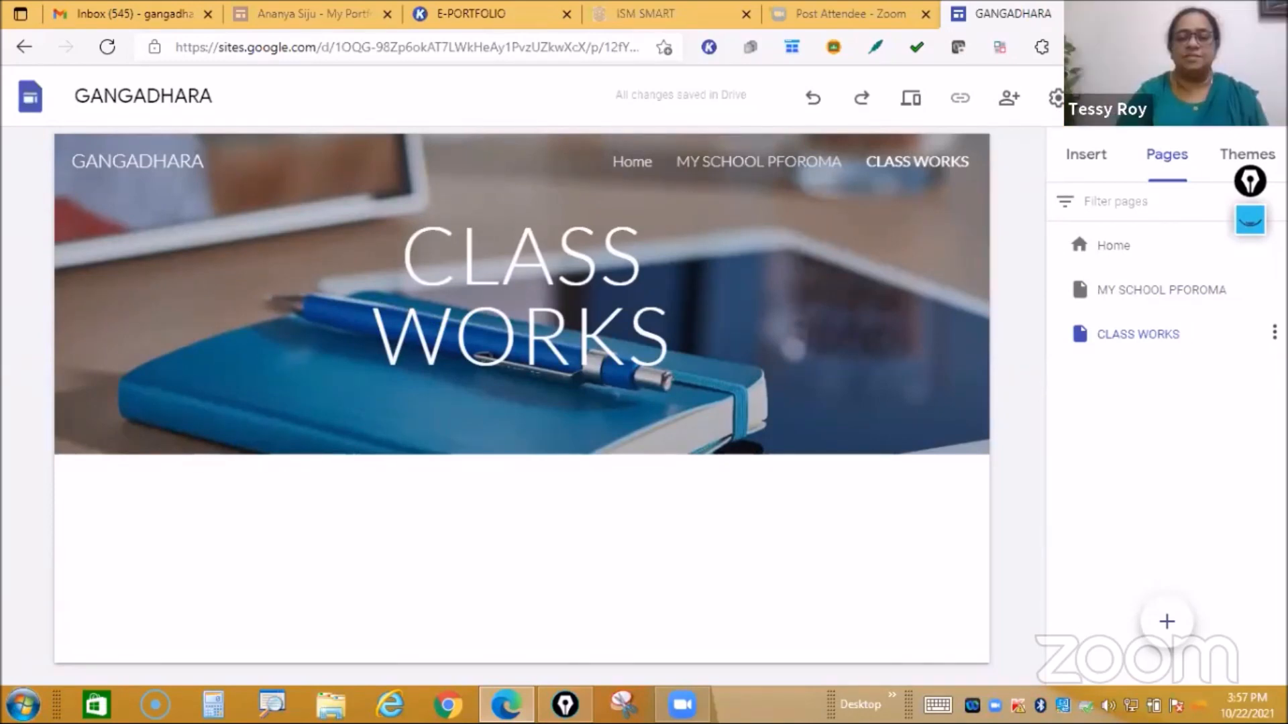
left_click(1275, 333)
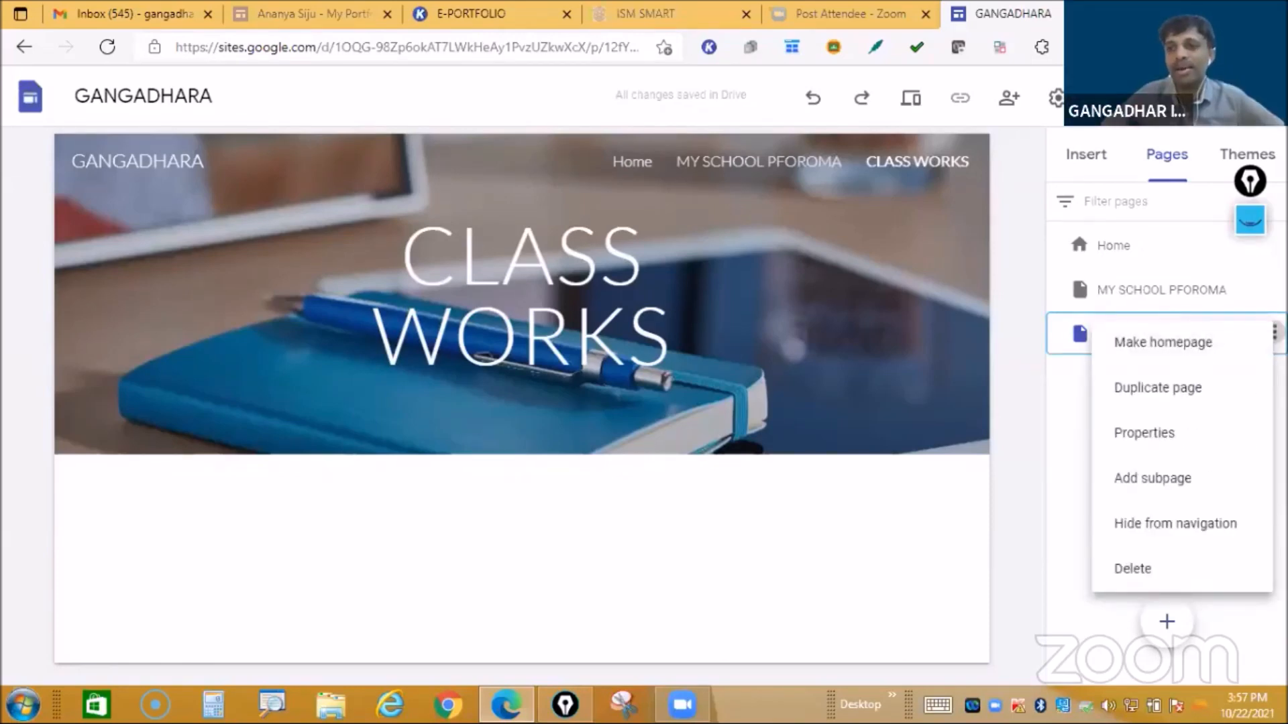
left_click(1174, 487)
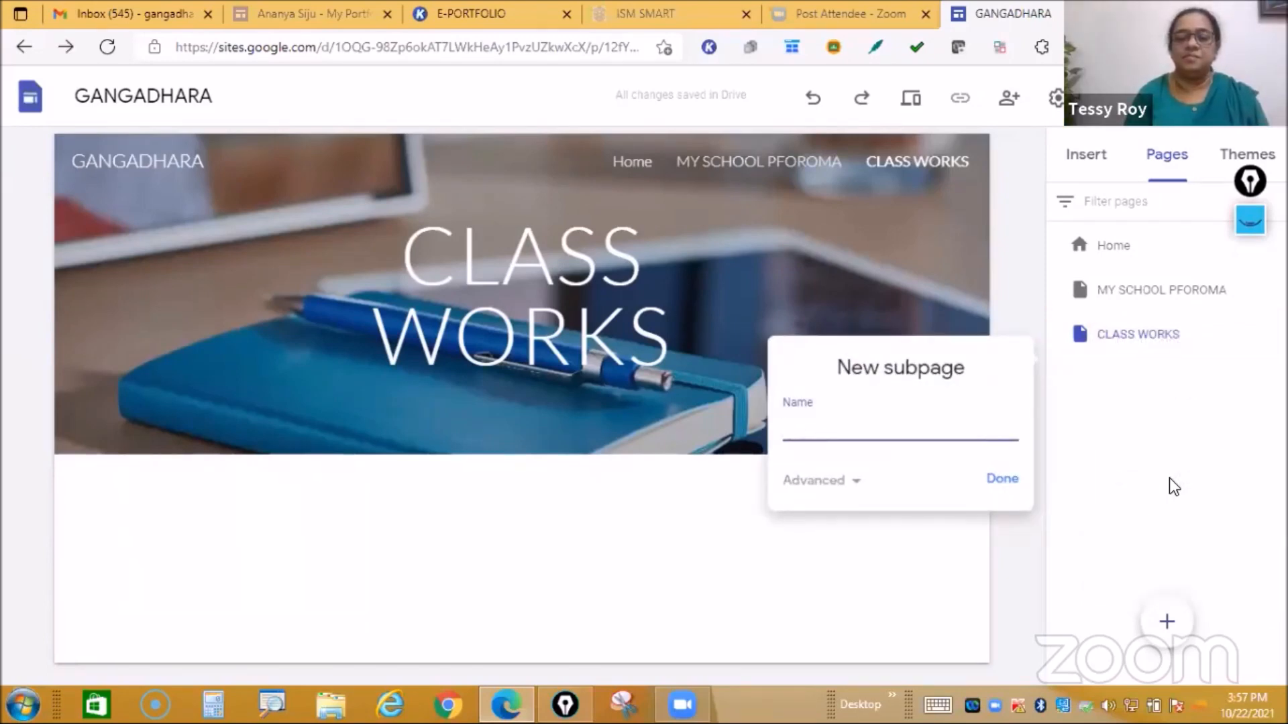
type("SCINECE")
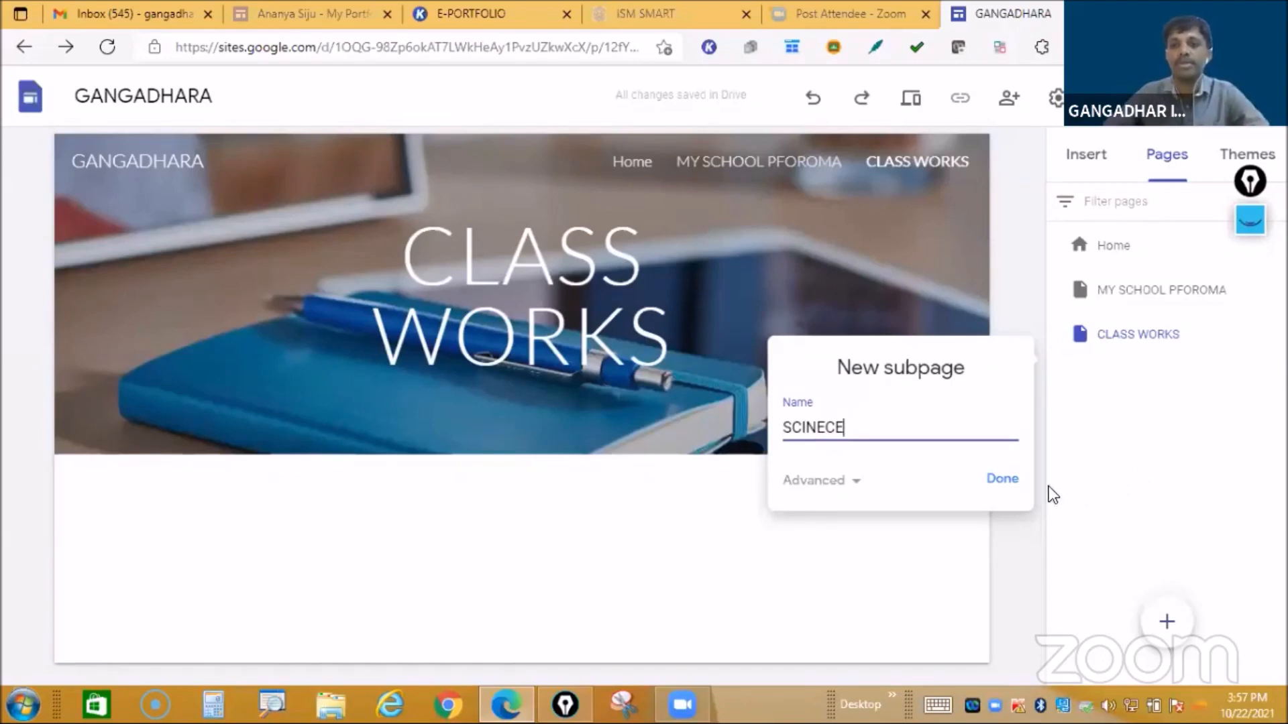
left_click(1001, 483)
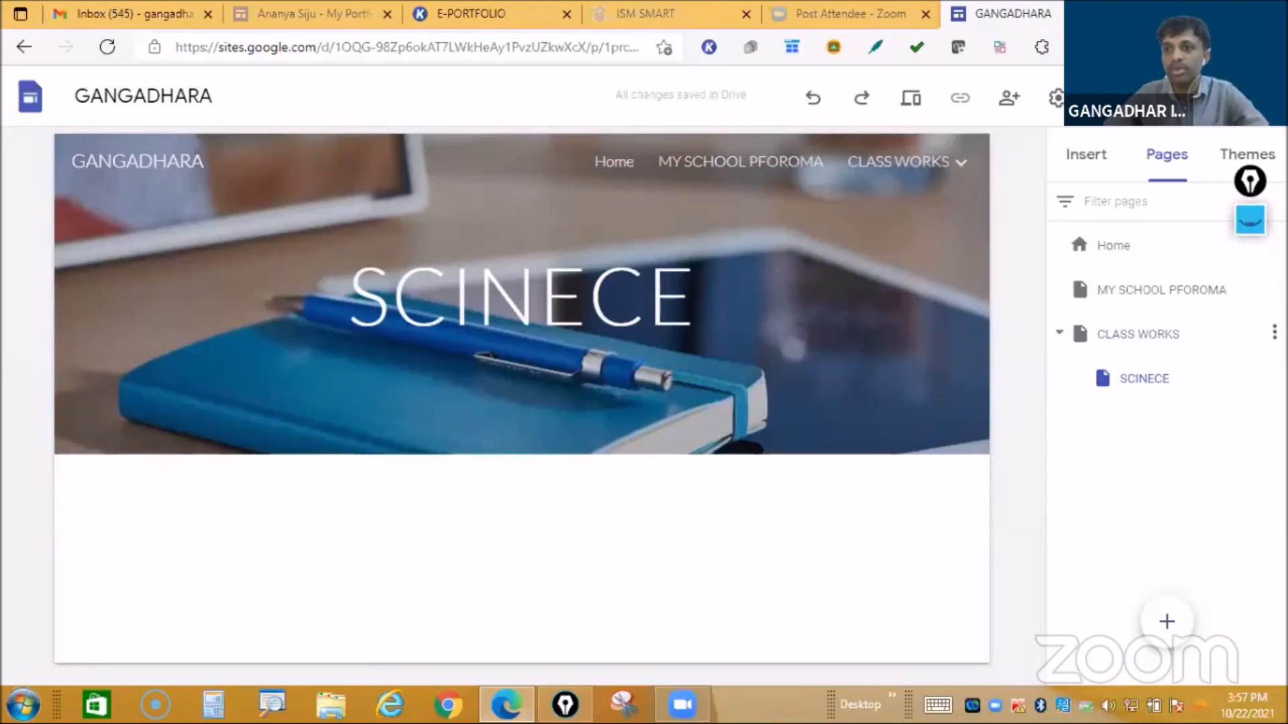
Step: Add a subpage named SOCIAL under the CLASS WORKS page
left_click(1274, 334)
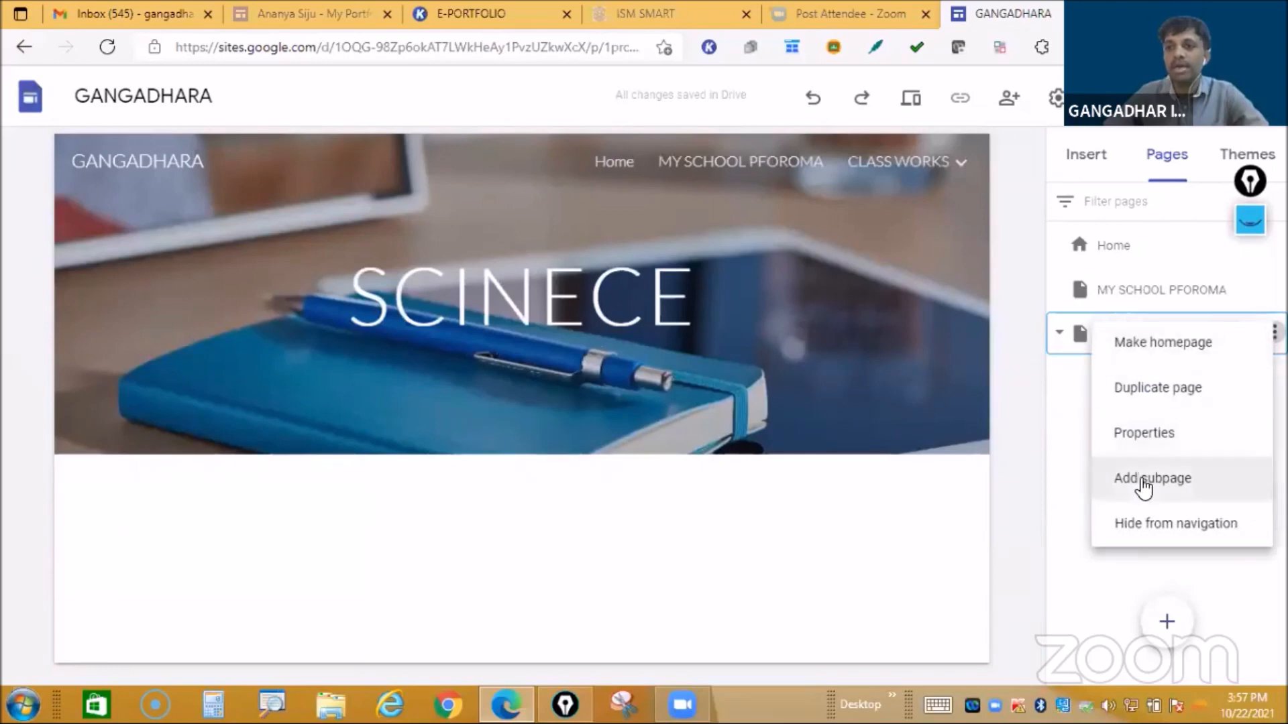
left_click(1143, 480)
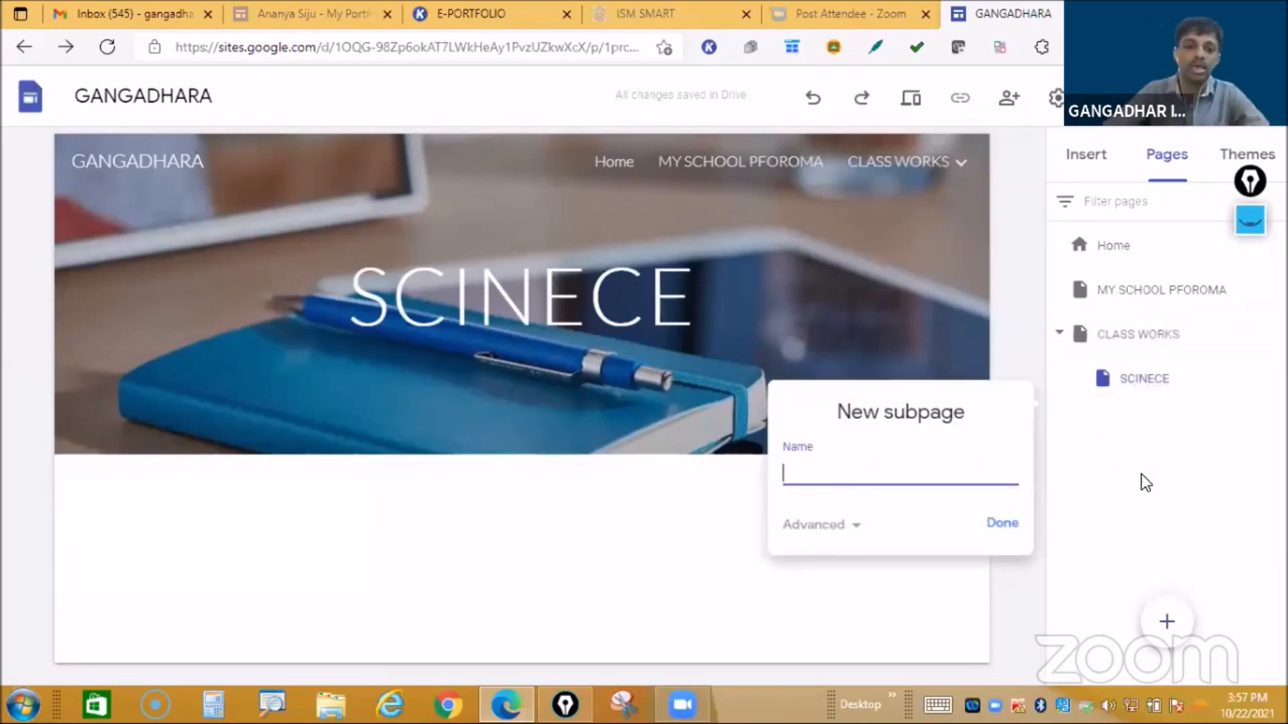
type("SOCIAL")
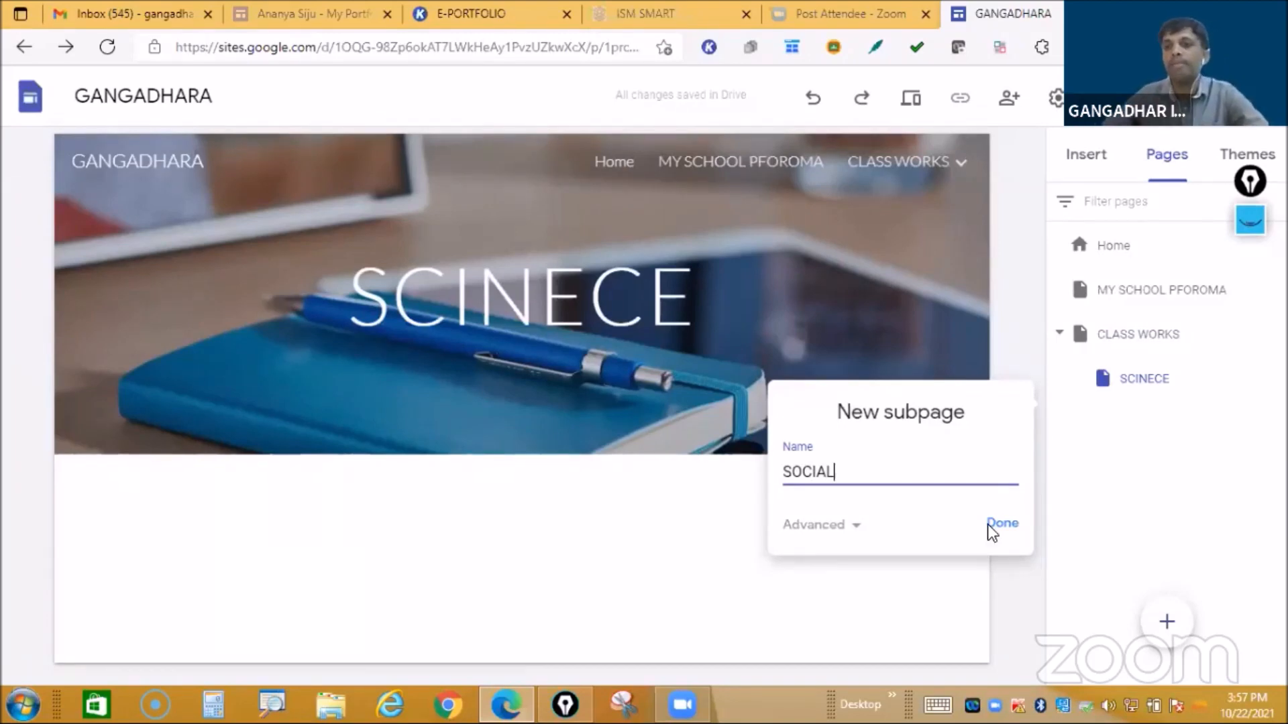
key("Return")
Step: Start adding another subpage under the CLASS WORKS page
mouse_move(884, 171)
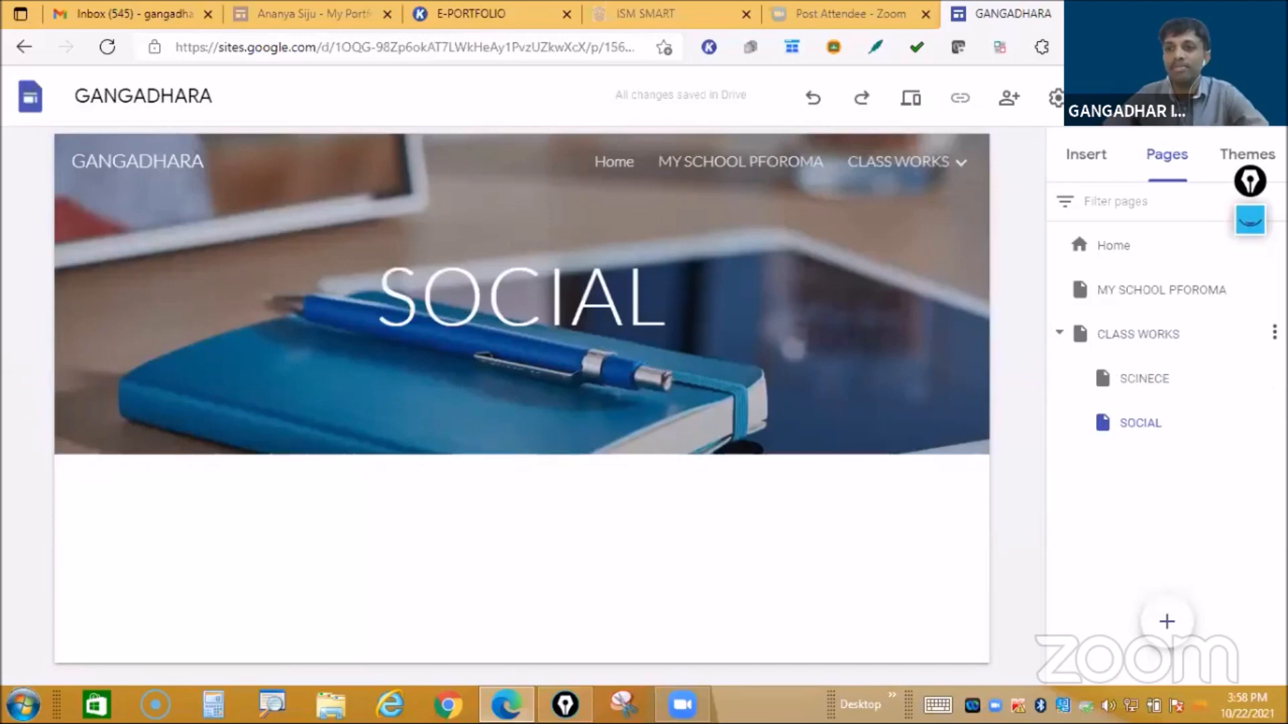
left_click(1274, 333)
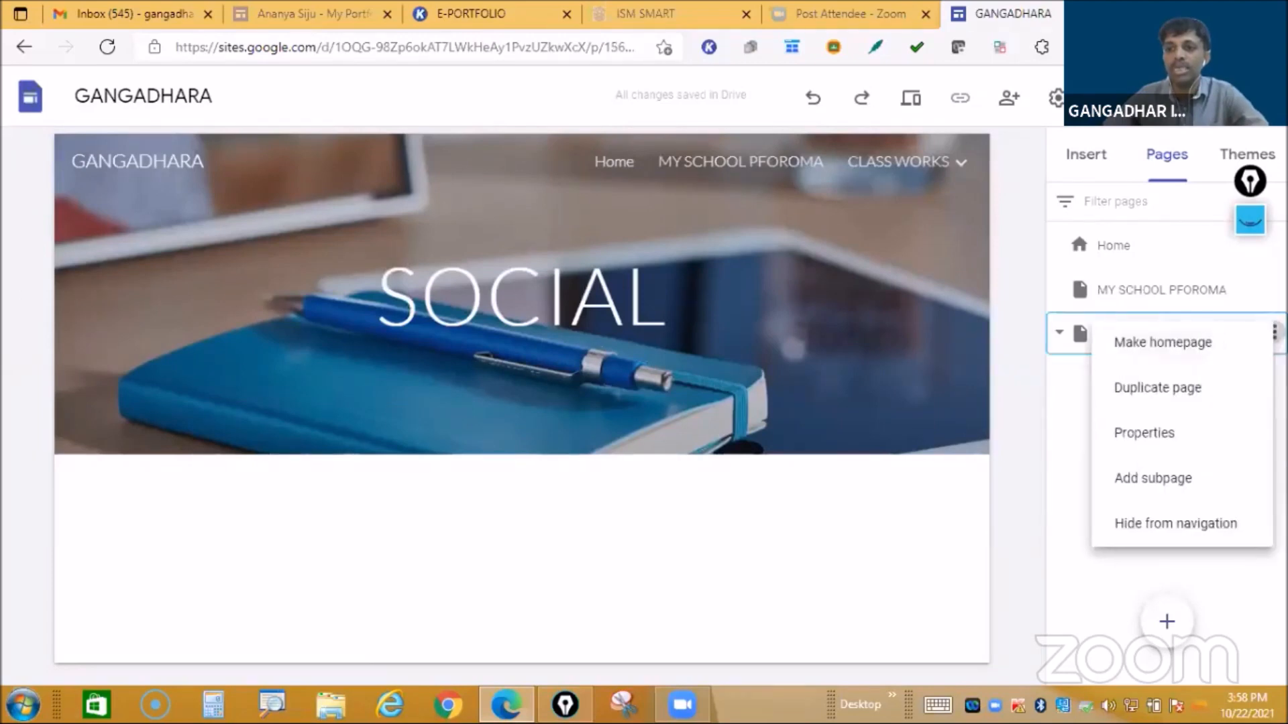
left_click(1142, 480)
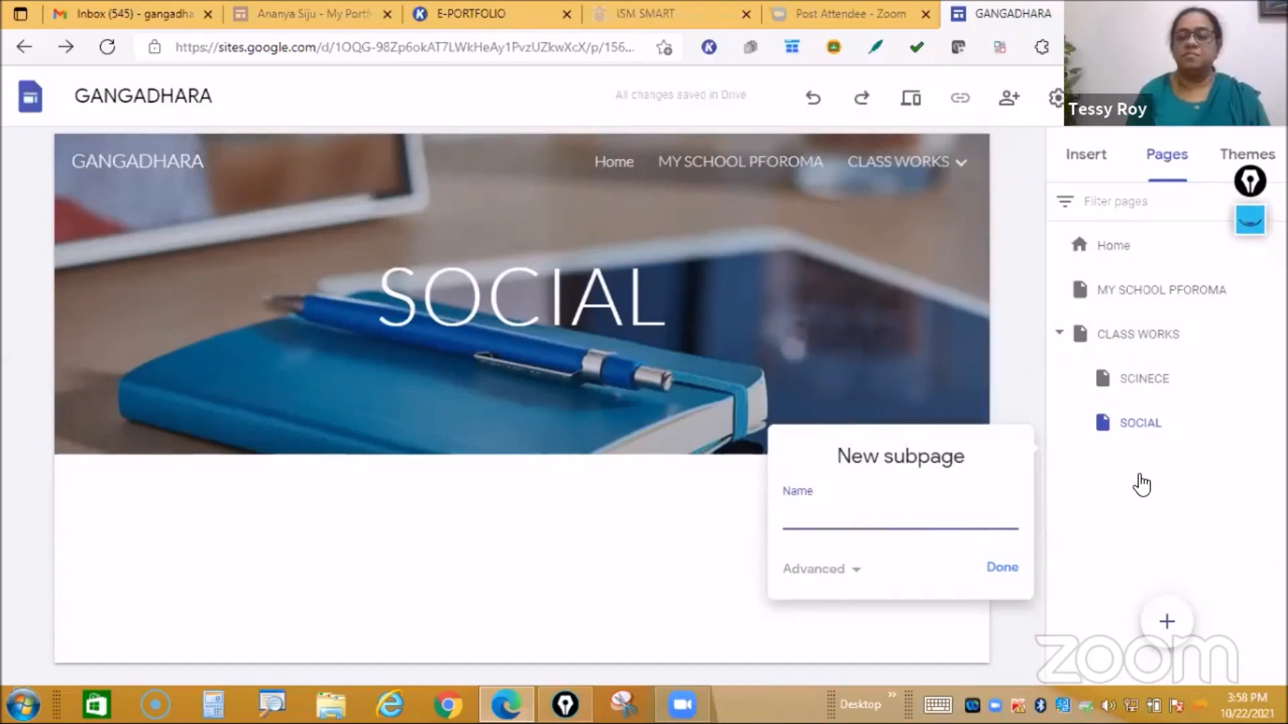
type("MATHS")
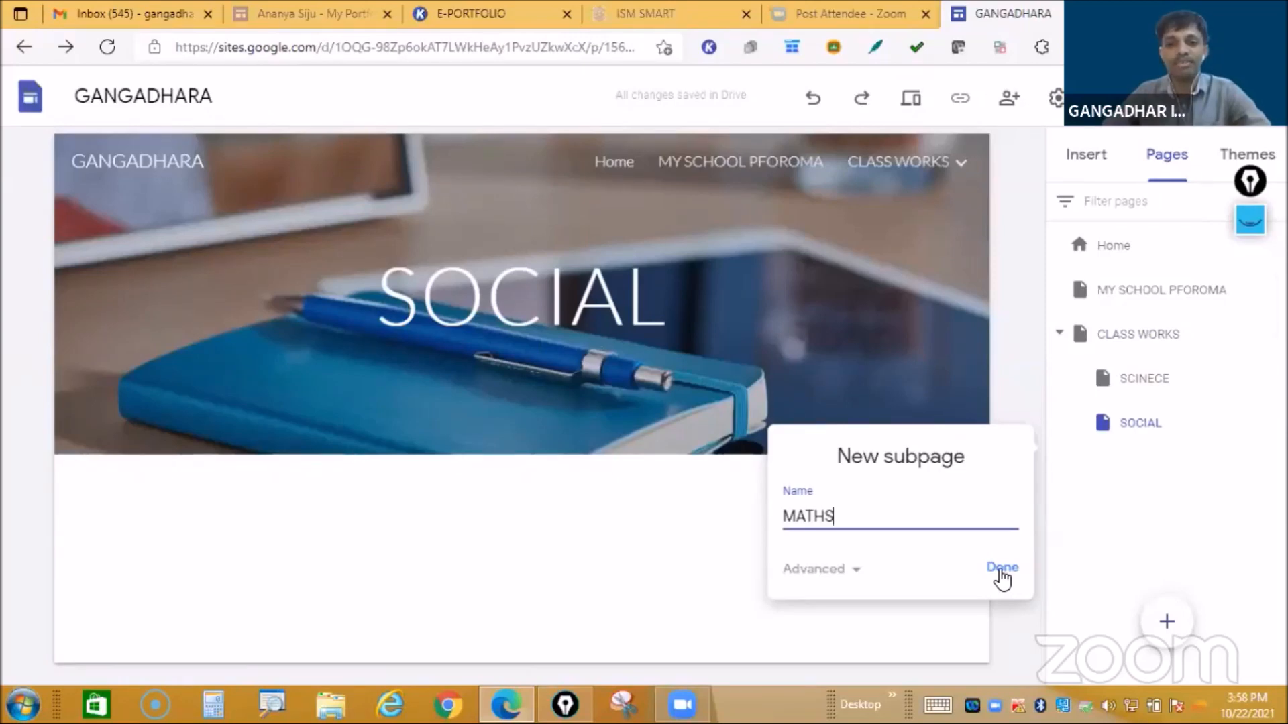
key("BackSpace")
key("BackSpace")
key("BackSpace")
key("BackSpace")
key("BackSpace")
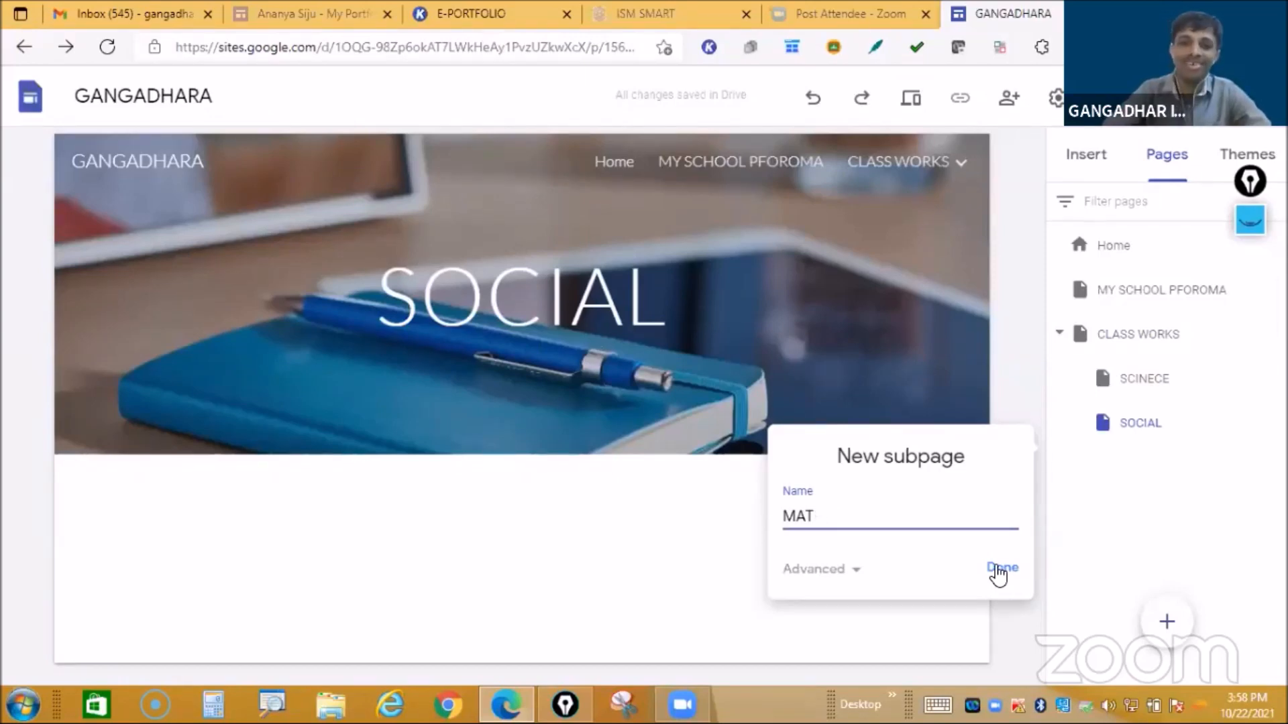
Step: Name the new subpage ENGLISH and create it
type("EN")
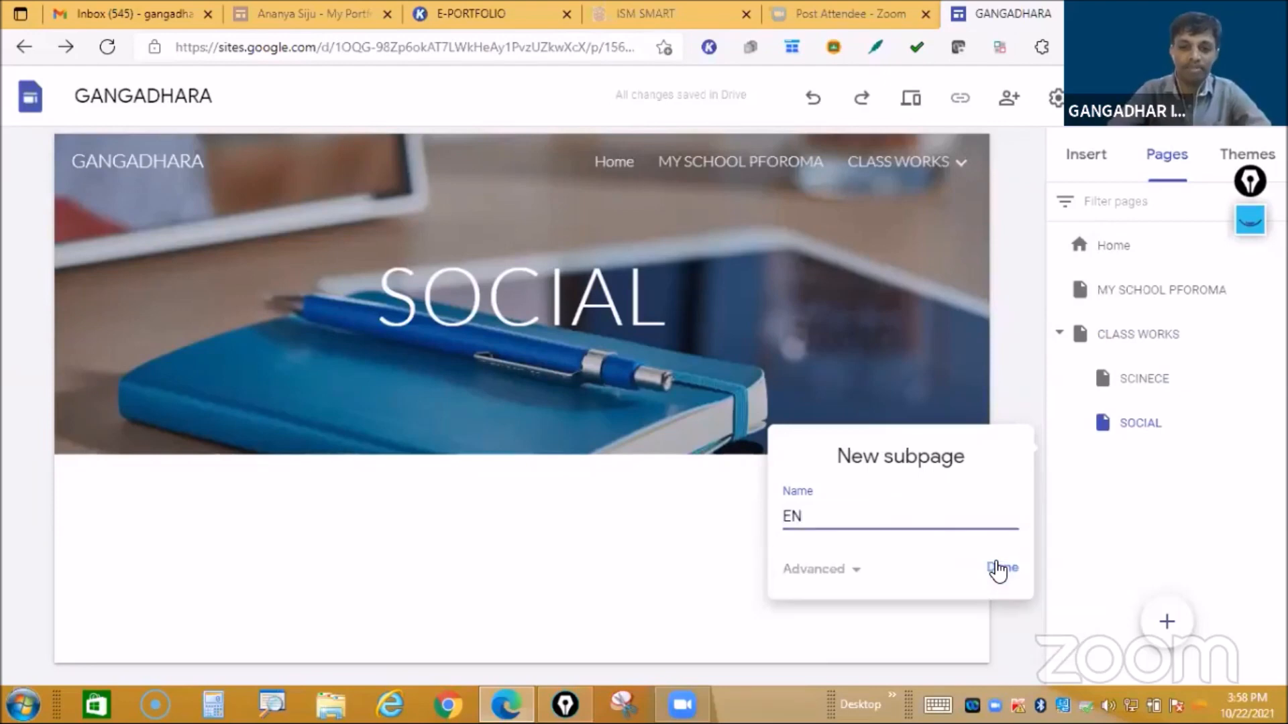
type("GLISH")
left_click(998, 569)
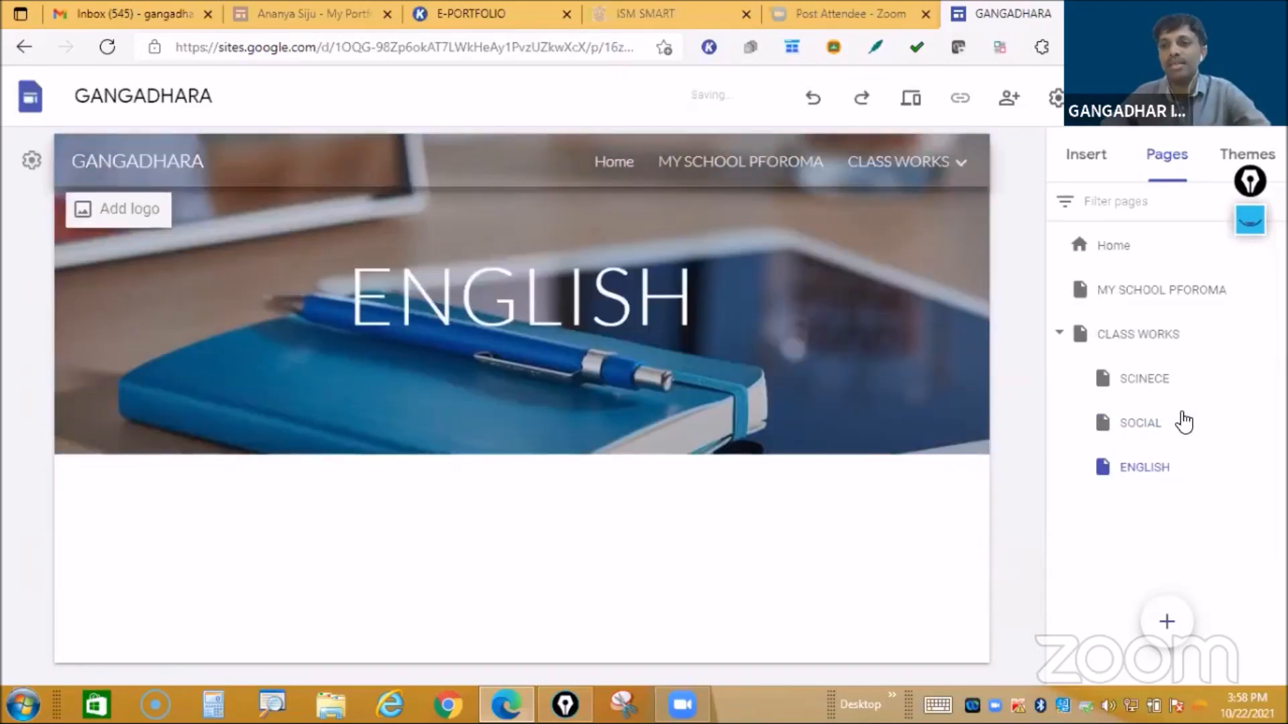
Step: Add a subpage named MATHS under the CLASS WORKS page
left_click(1273, 334)
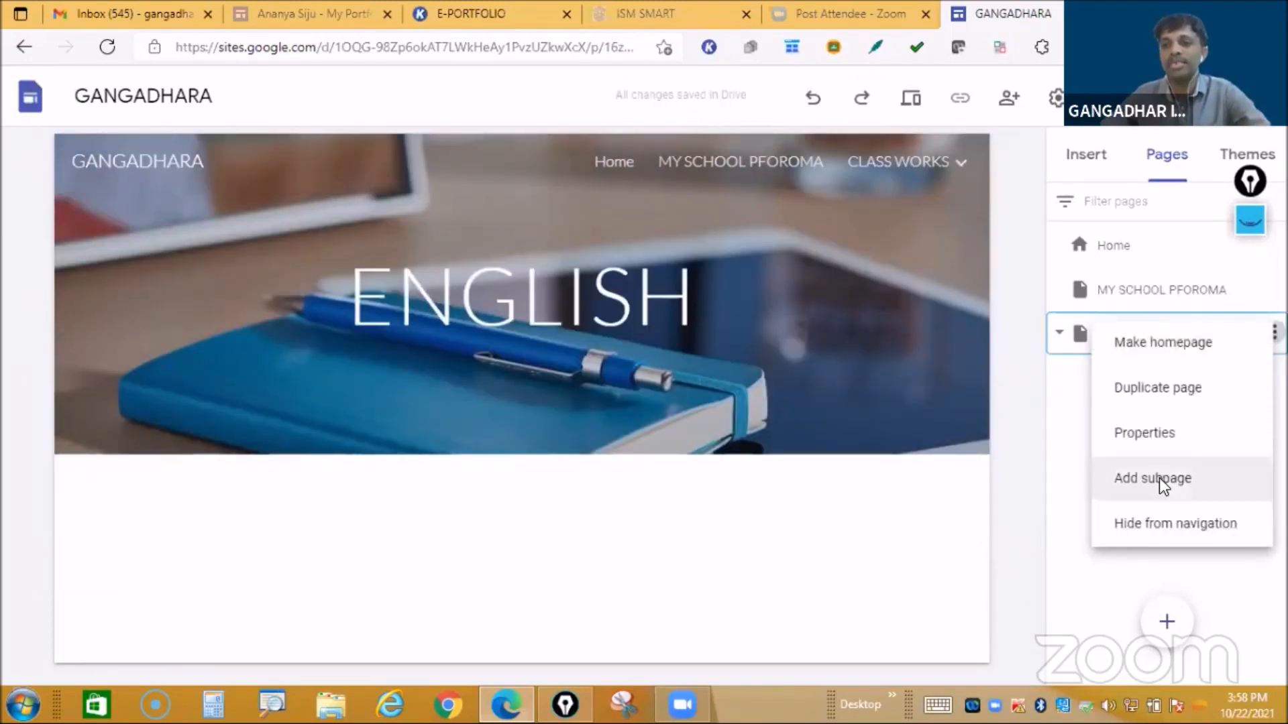
left_click(1161, 481)
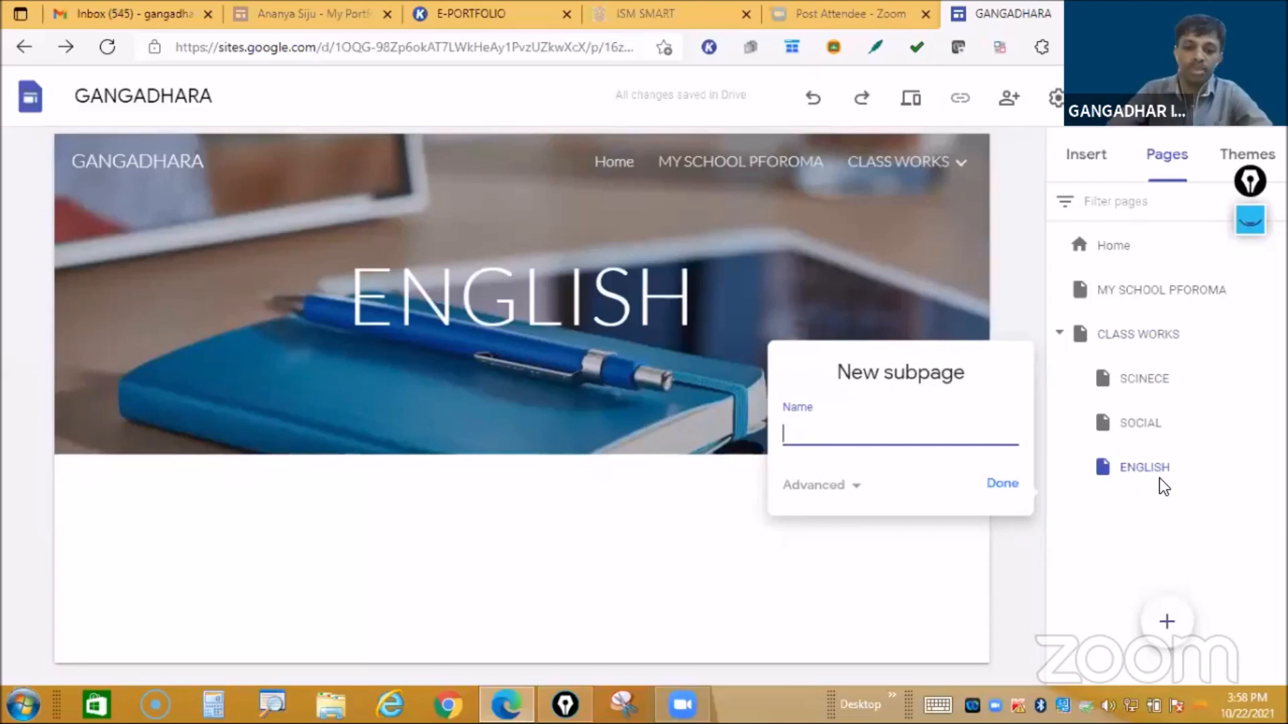
type("MATHE")
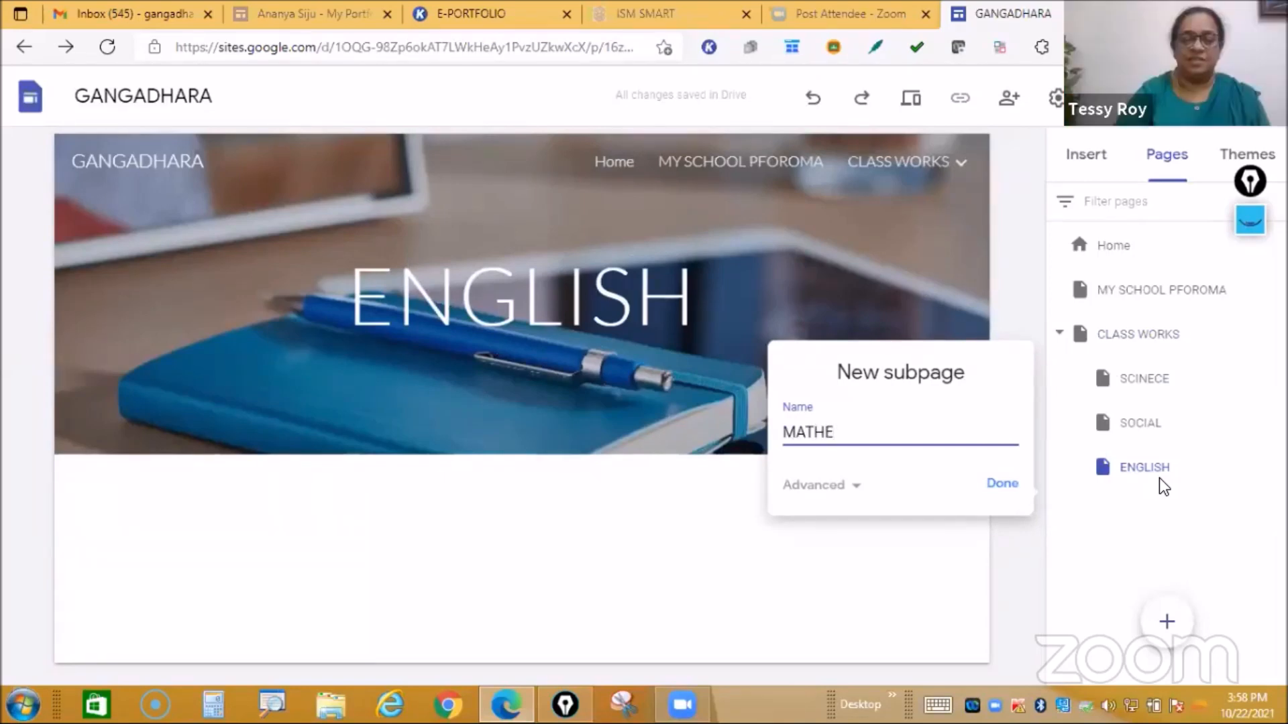
key("BackSpace")
type("S")
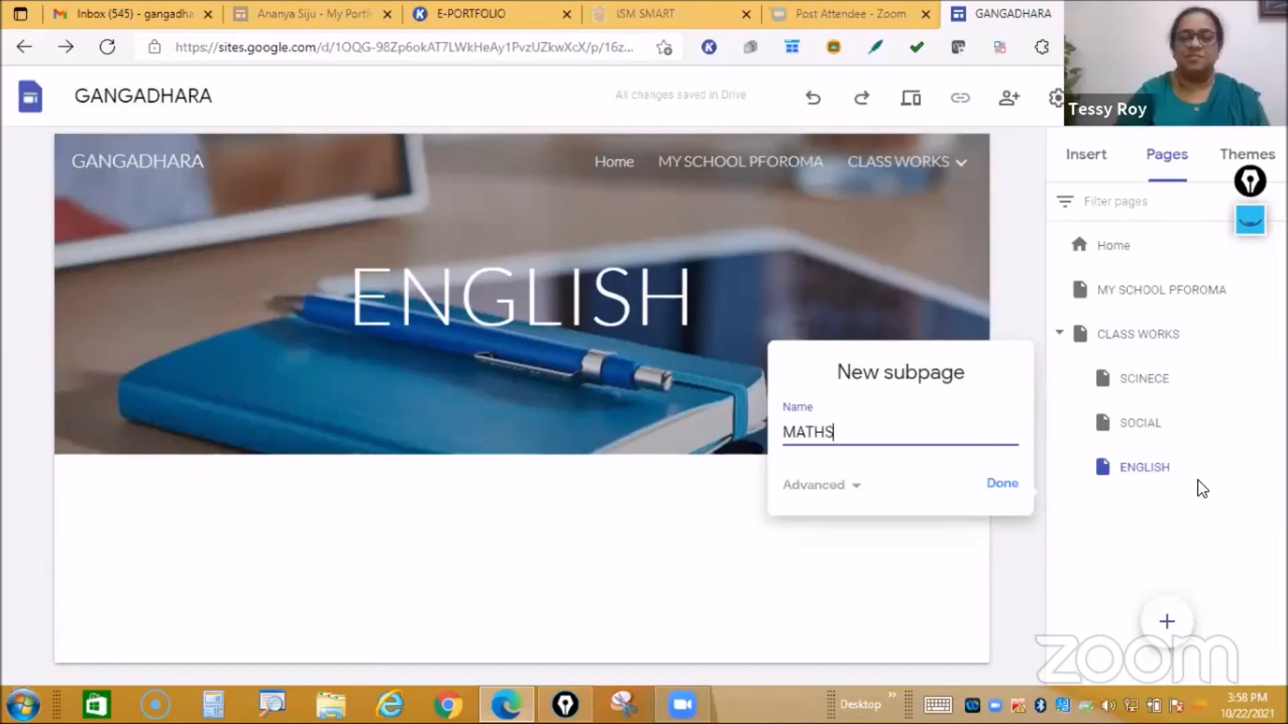
left_click(998, 483)
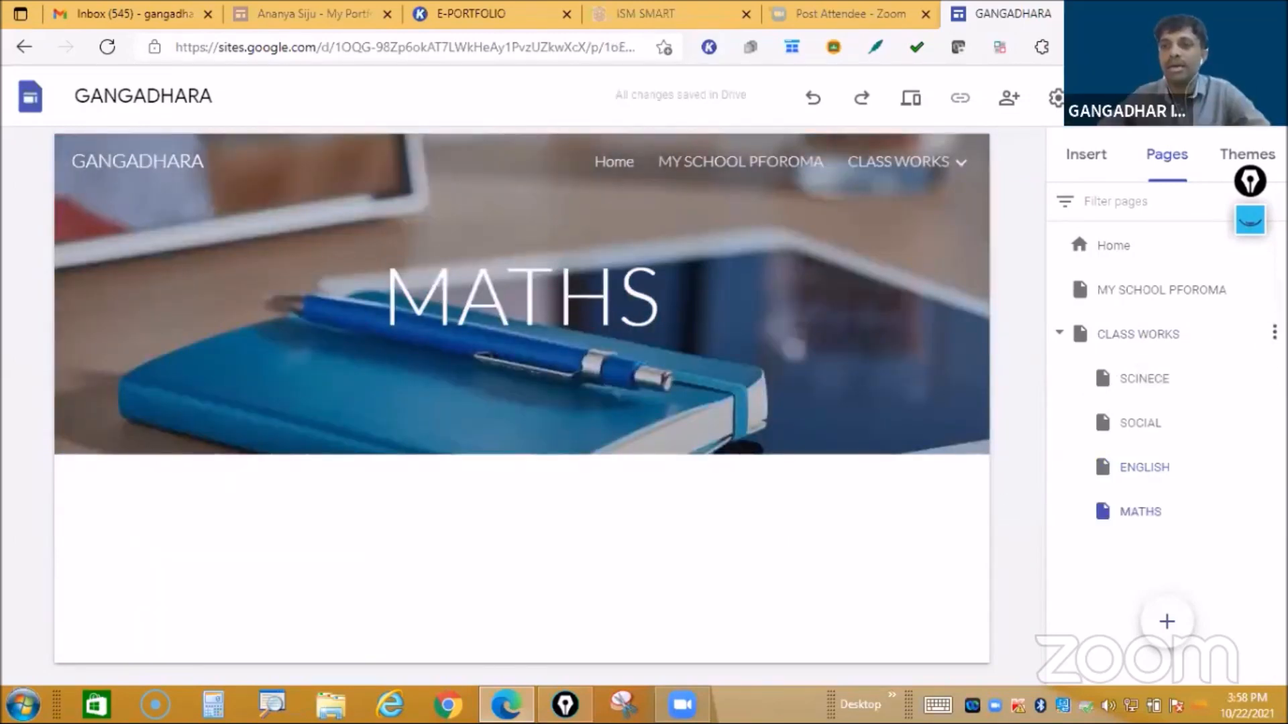
Step: Add a subpage named MALAYALAM under the CLASS WORKS page
left_click(1273, 332)
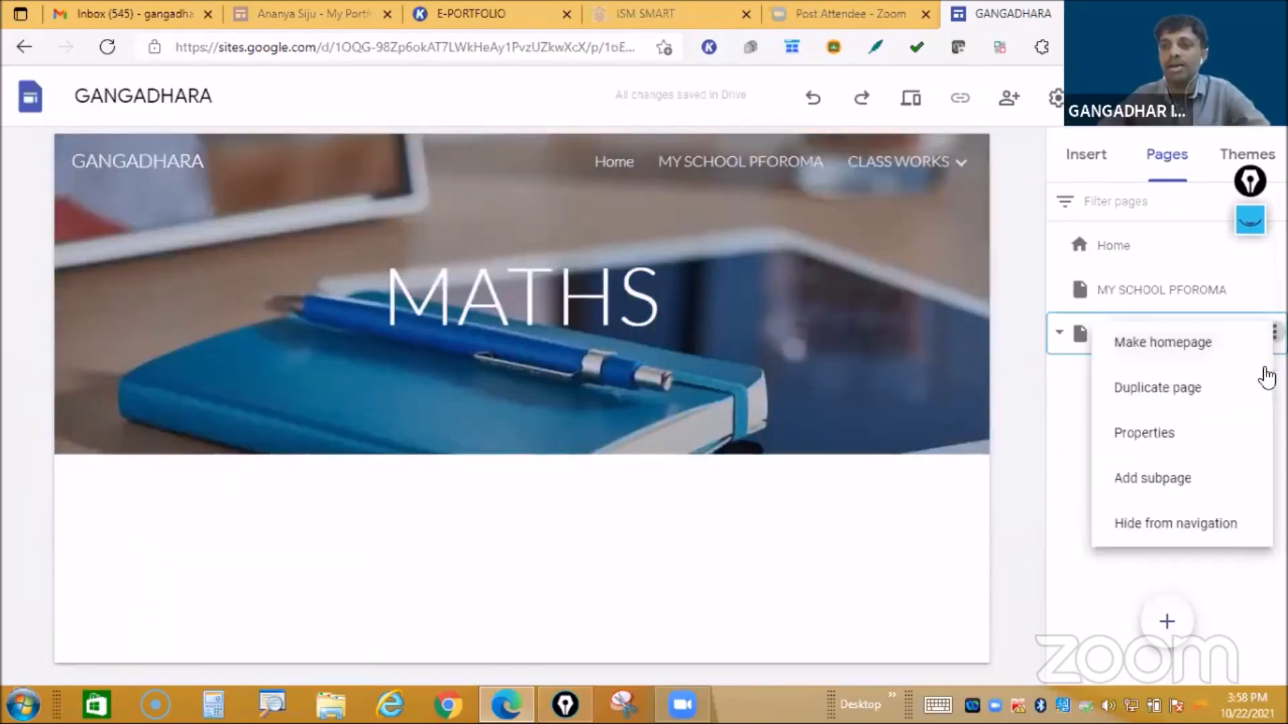
left_click(1157, 476)
type("MA")
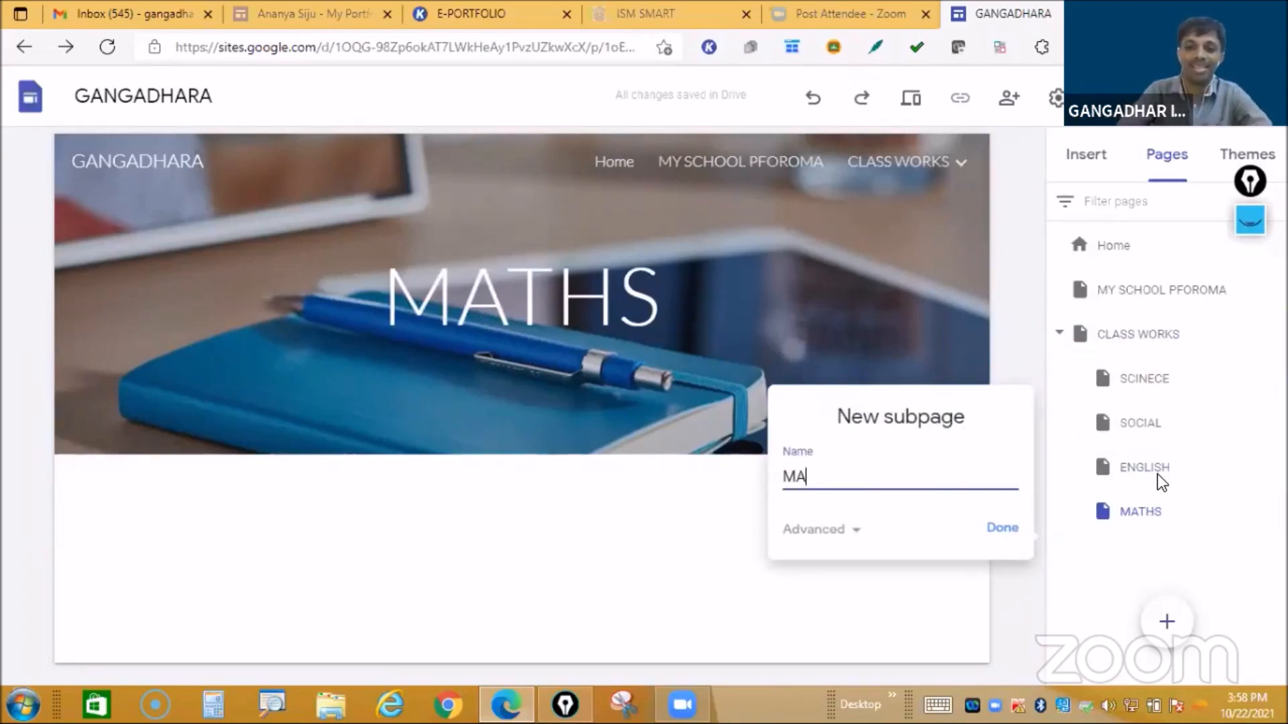
type("LAYALAM")
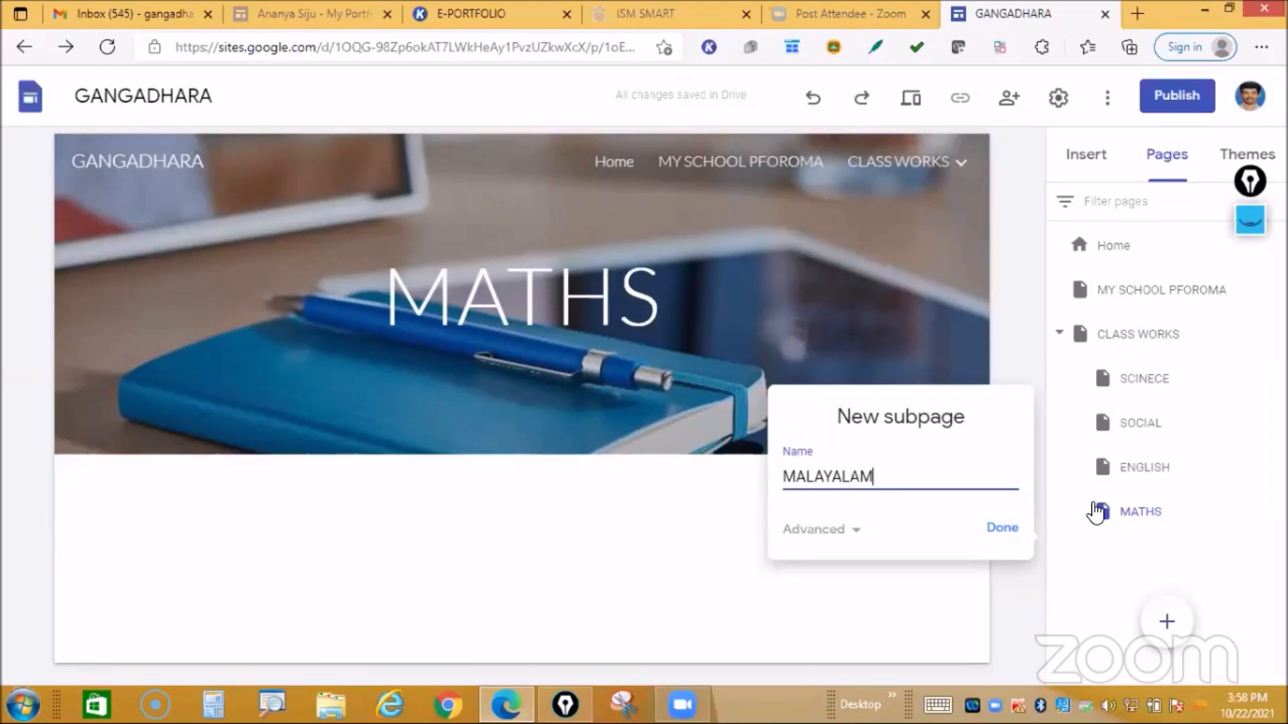
left_click(996, 528)
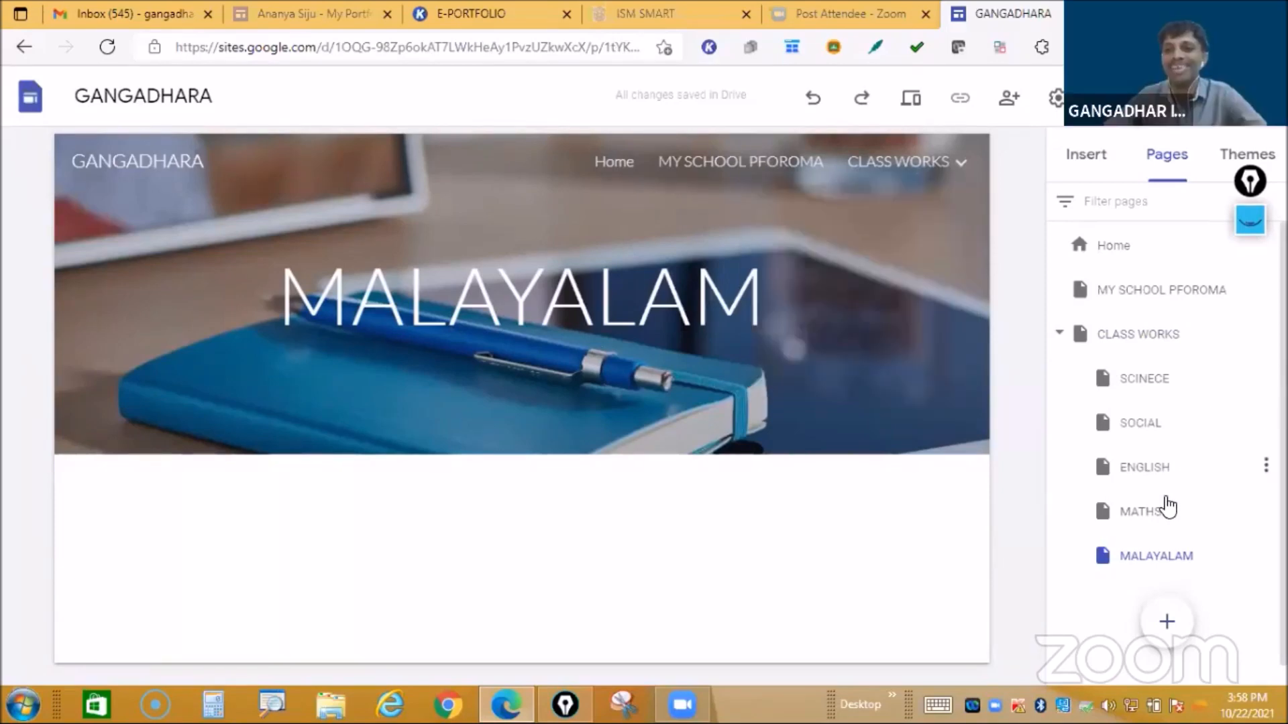
Step: Add a subpage named HINDI under the CLASS WORKS page, and open the SCINECE subpage
left_click(1265, 334)
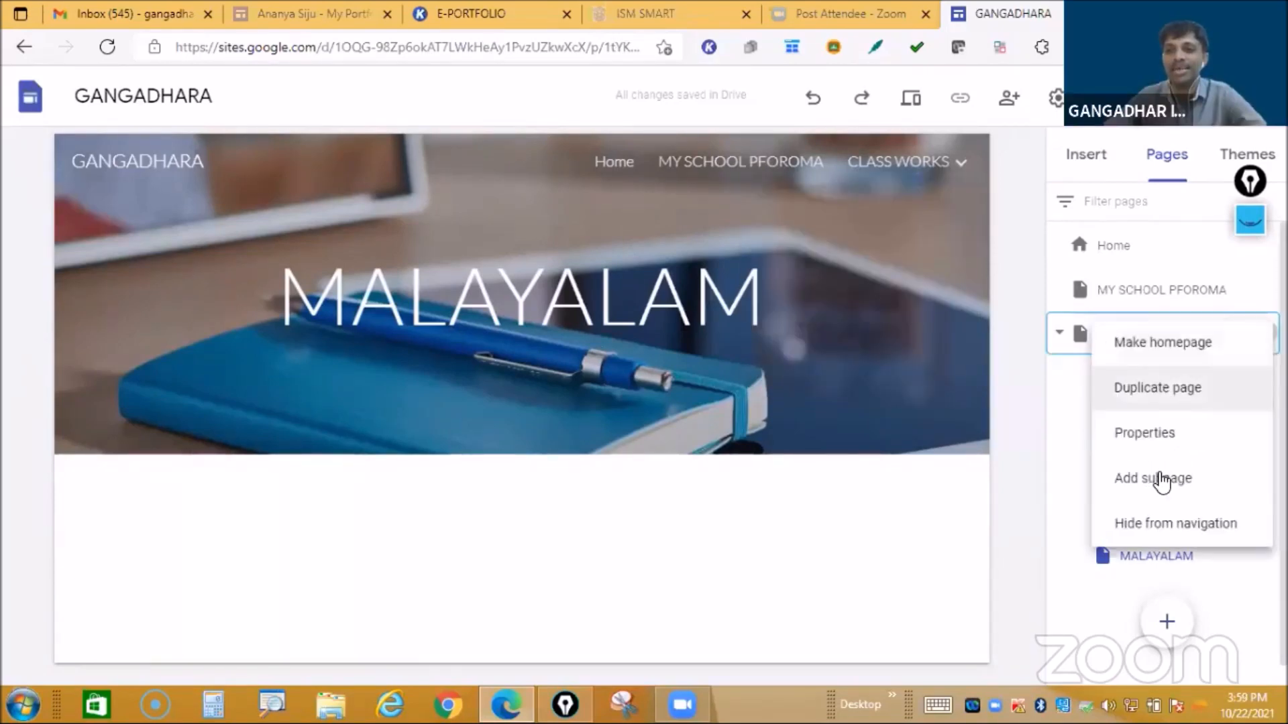
left_click(1162, 478)
type("HINDI")
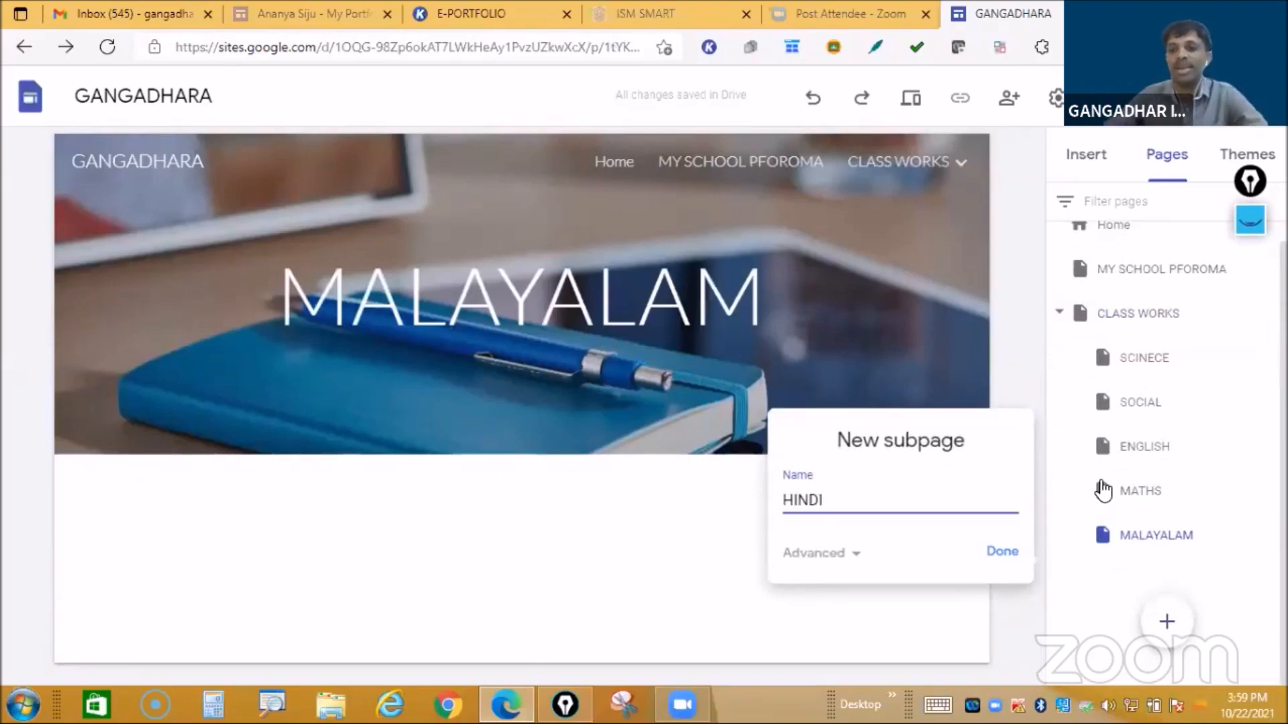
left_click(1002, 551)
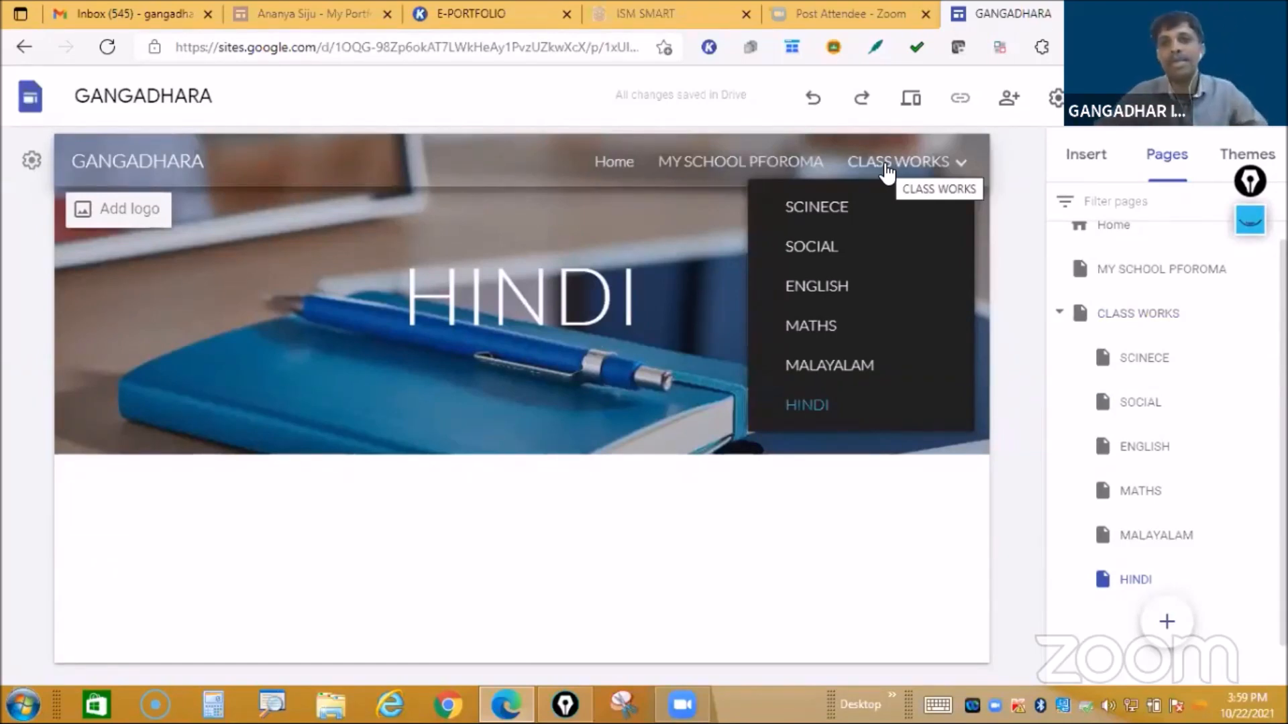
left_click(822, 210)
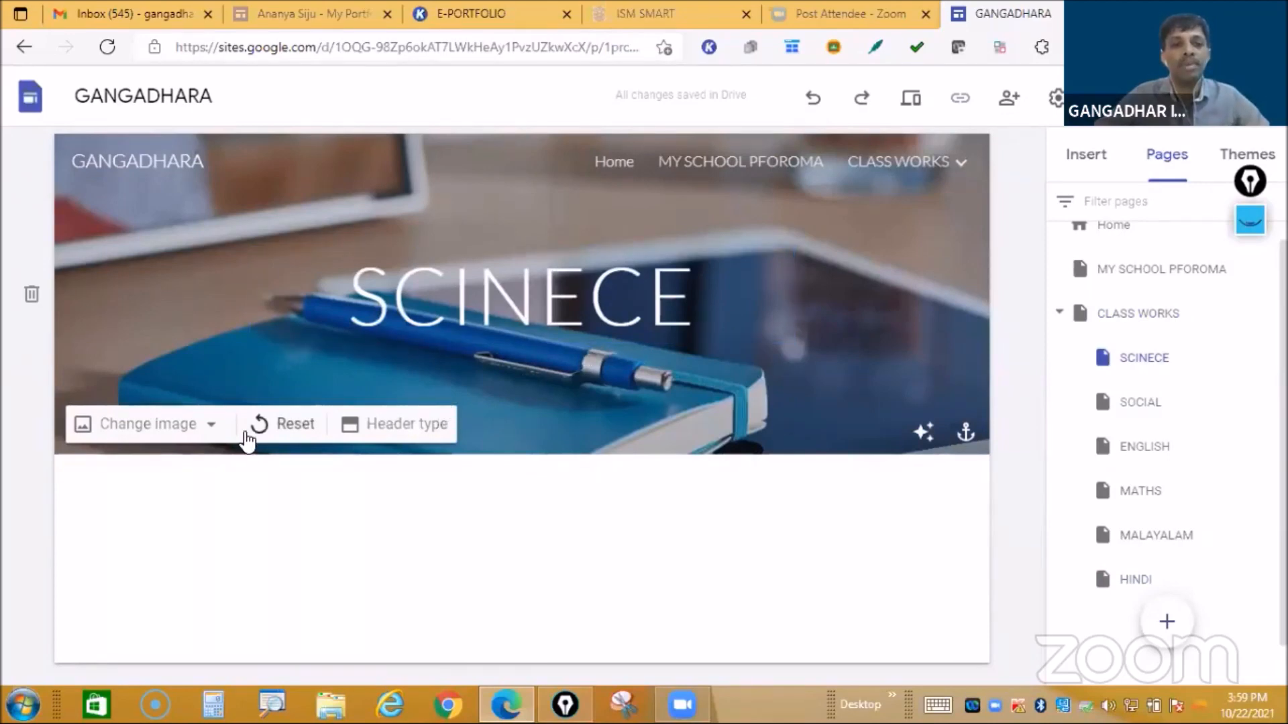
Step: Try to replace the SCINECE page's header image with the chemistry flasks picture from an image search for SCIENCE
left_click(211, 430)
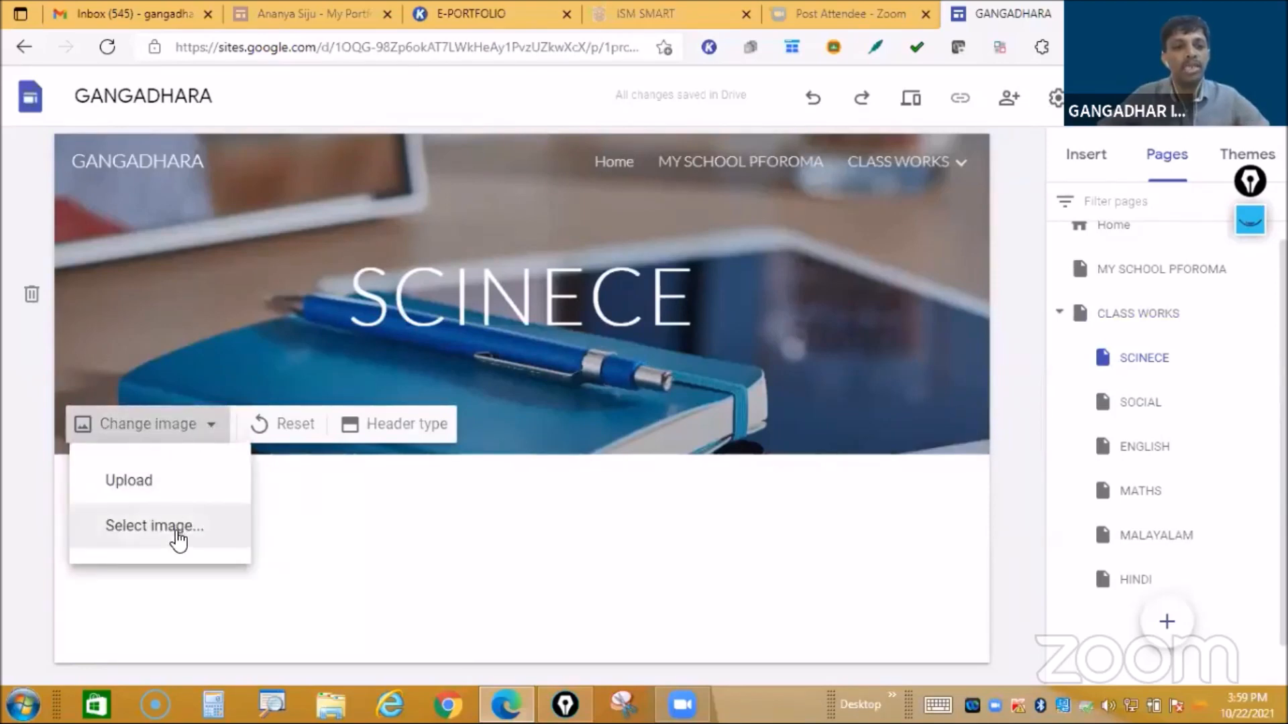
left_click(175, 530)
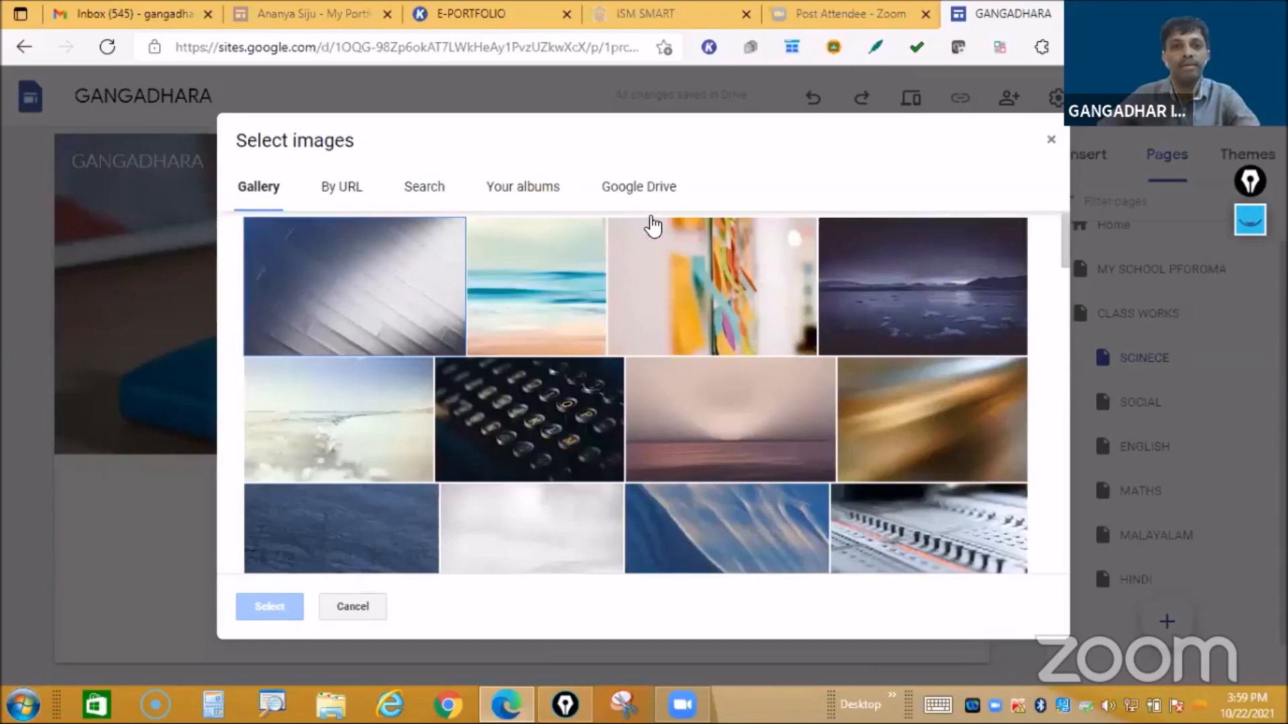
left_click(425, 191)
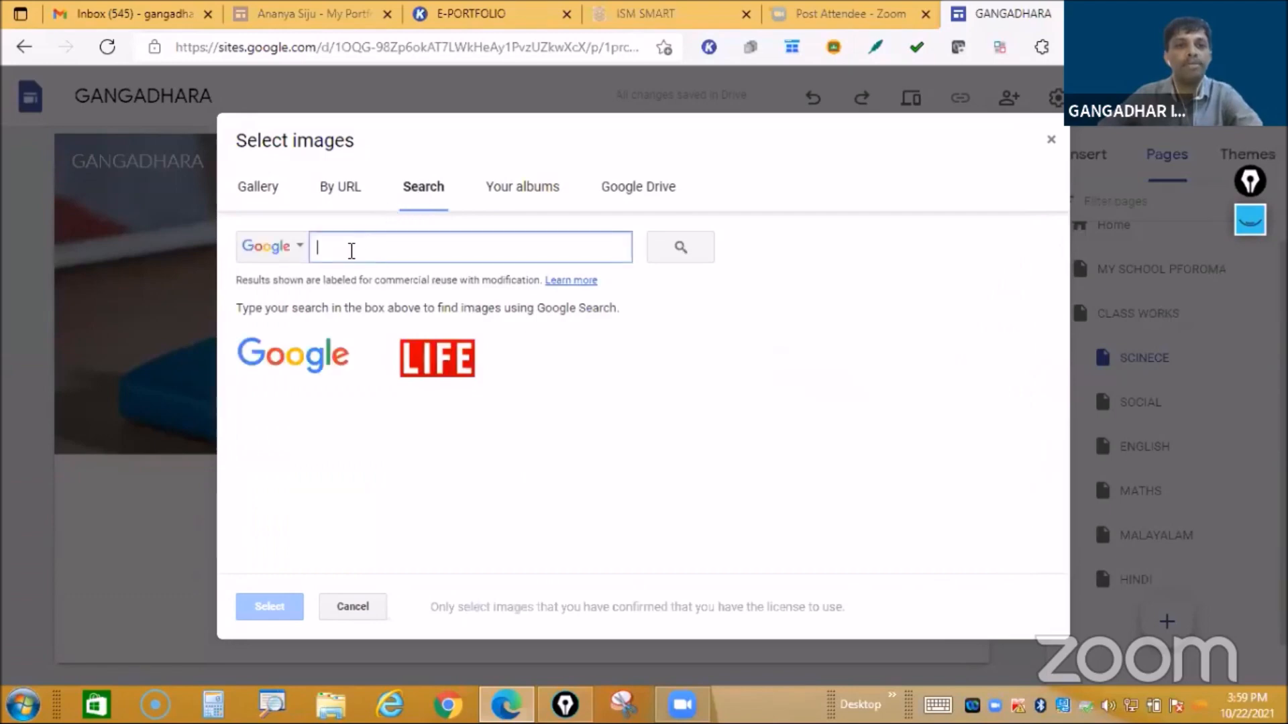
type("SCIENCE")
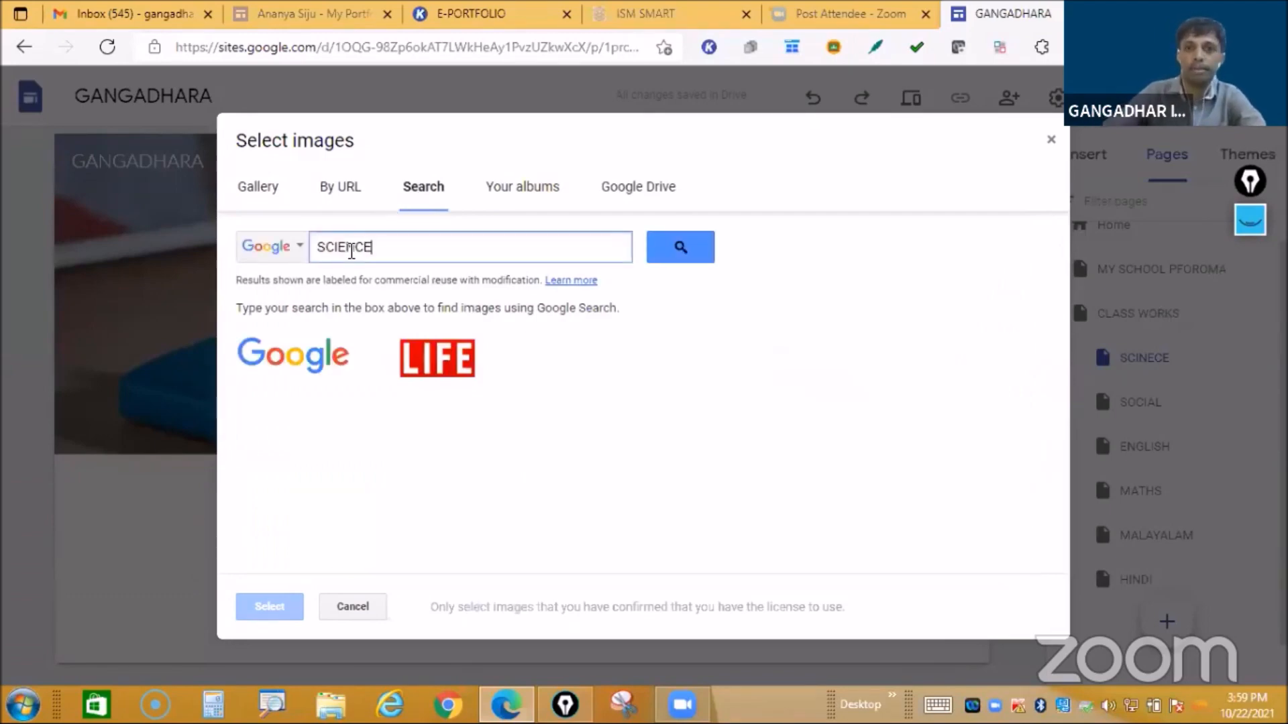
key("Return")
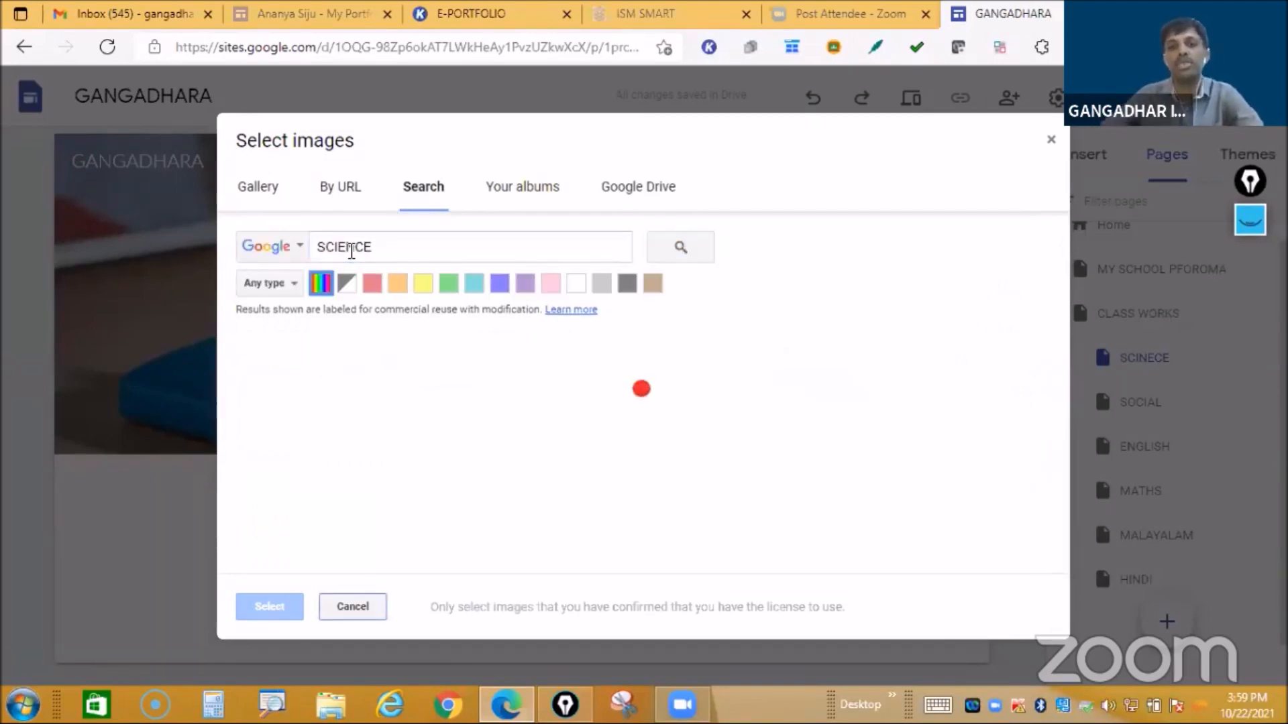
scroll(707, 425, "down", 1)
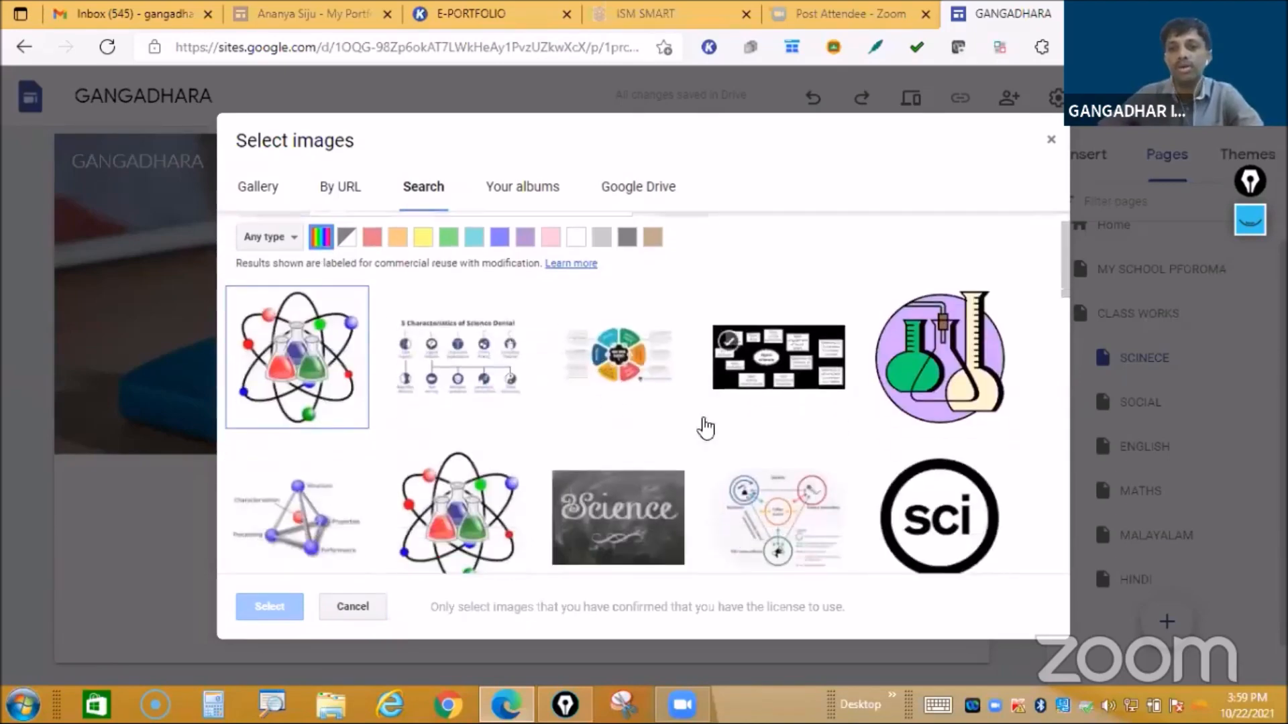
left_click(964, 356)
double_click(964, 356)
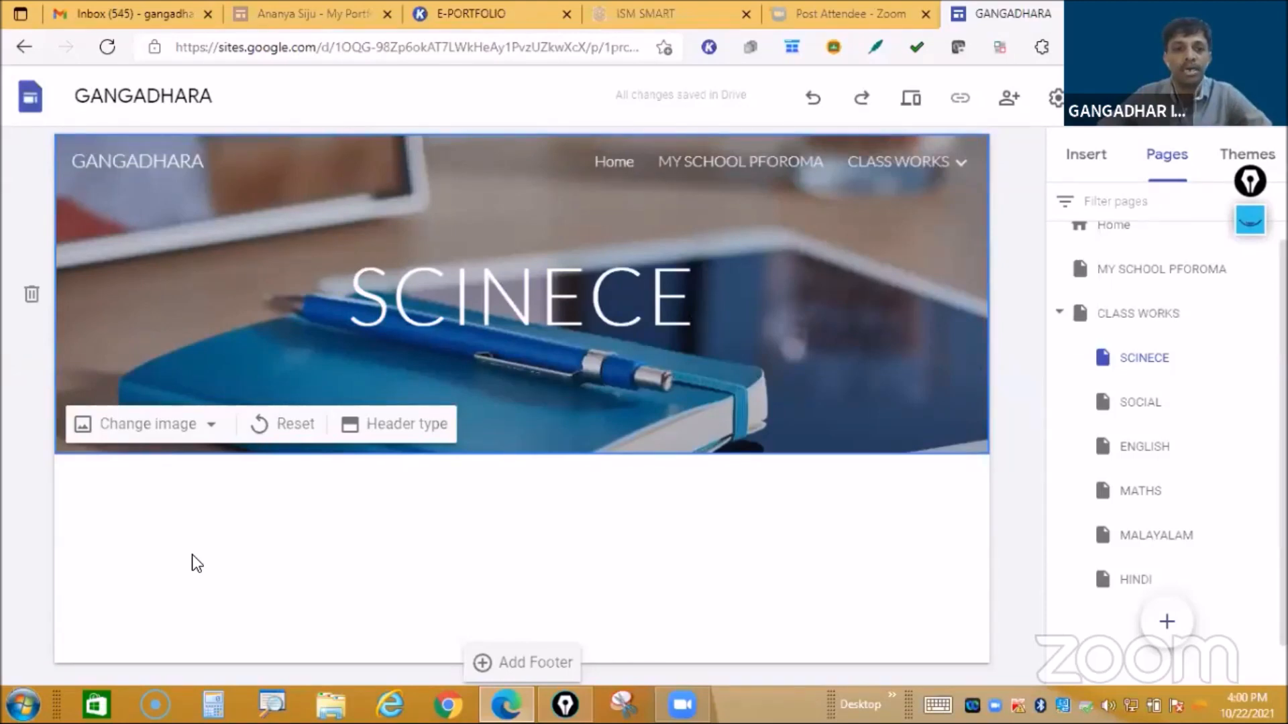
Step: Add a text box reading PHYSICS below the SCINECE header and narrow it to about a third of the content width
double_click(194, 563)
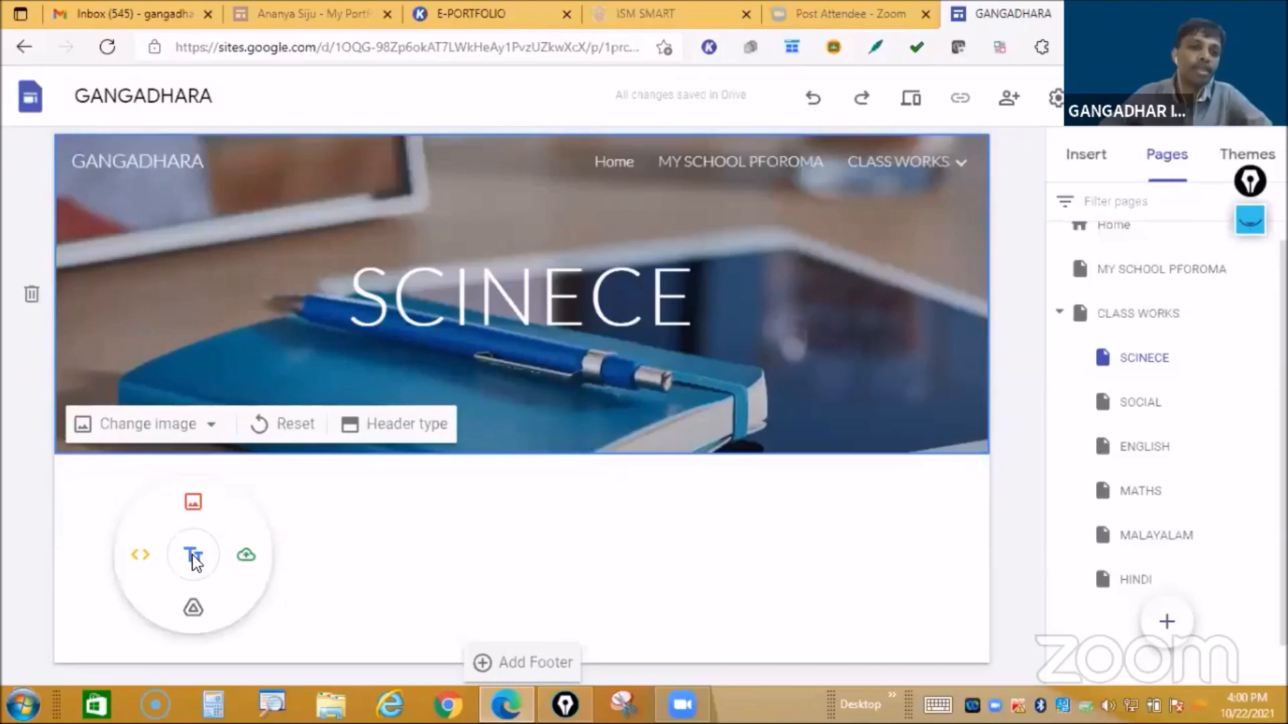
left_click(193, 557)
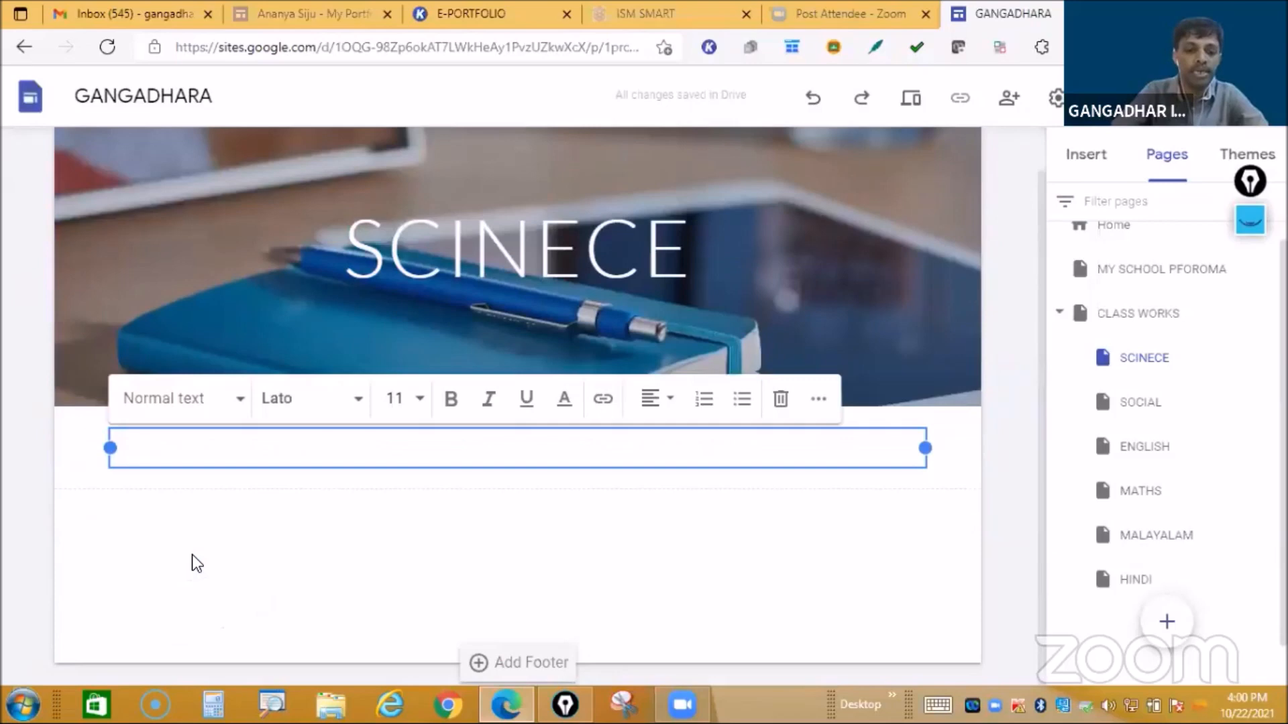
type("PHYSICS")
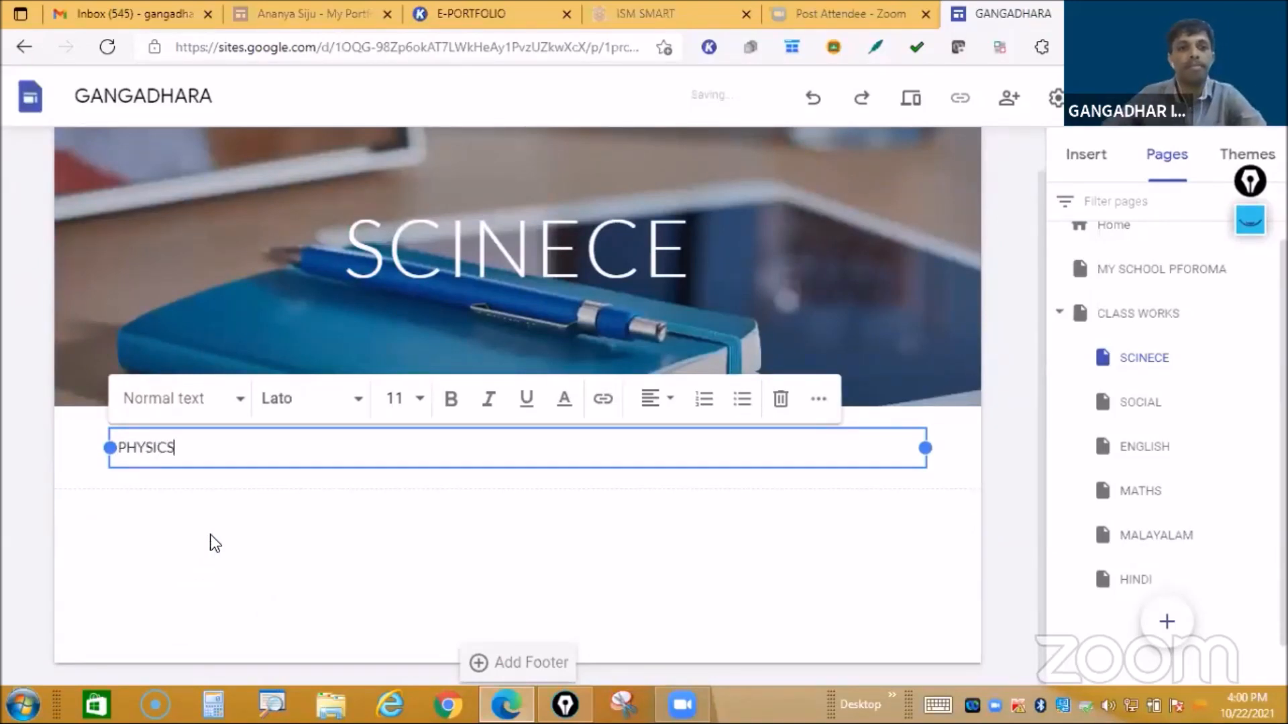
left_click(210, 538)
left_click(170, 454)
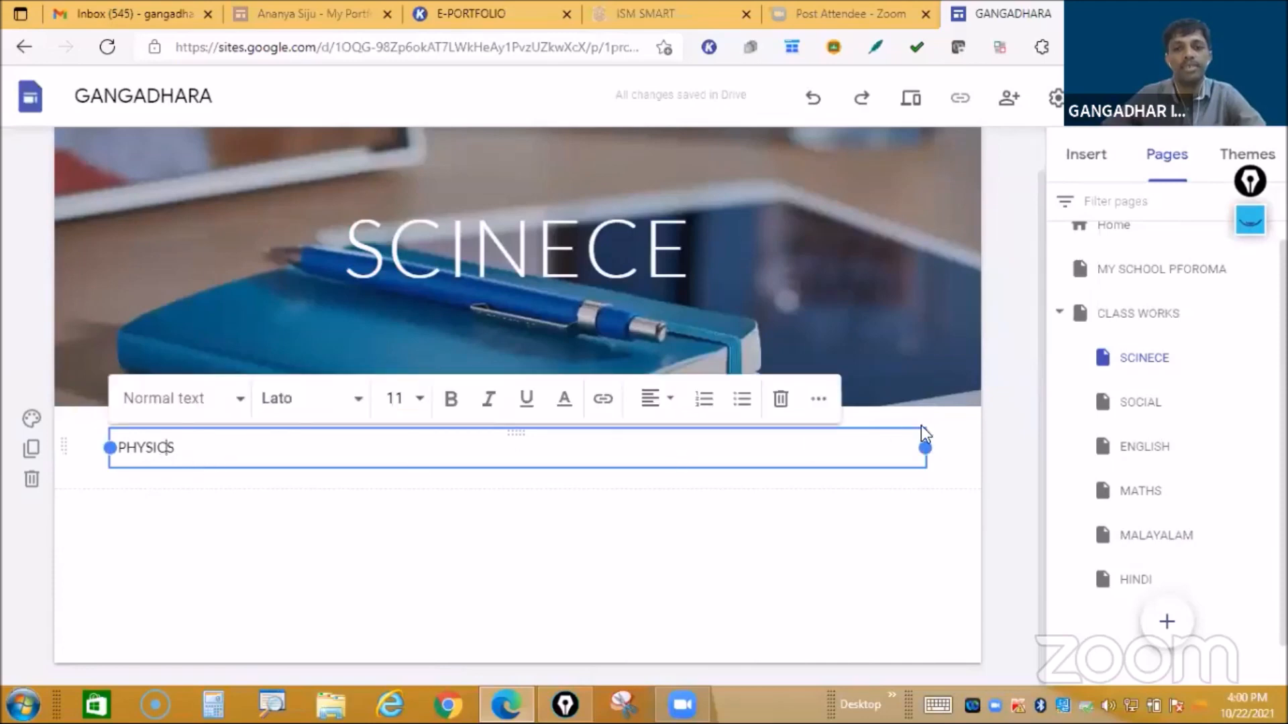
left_click_drag(925, 447, 585, 456)
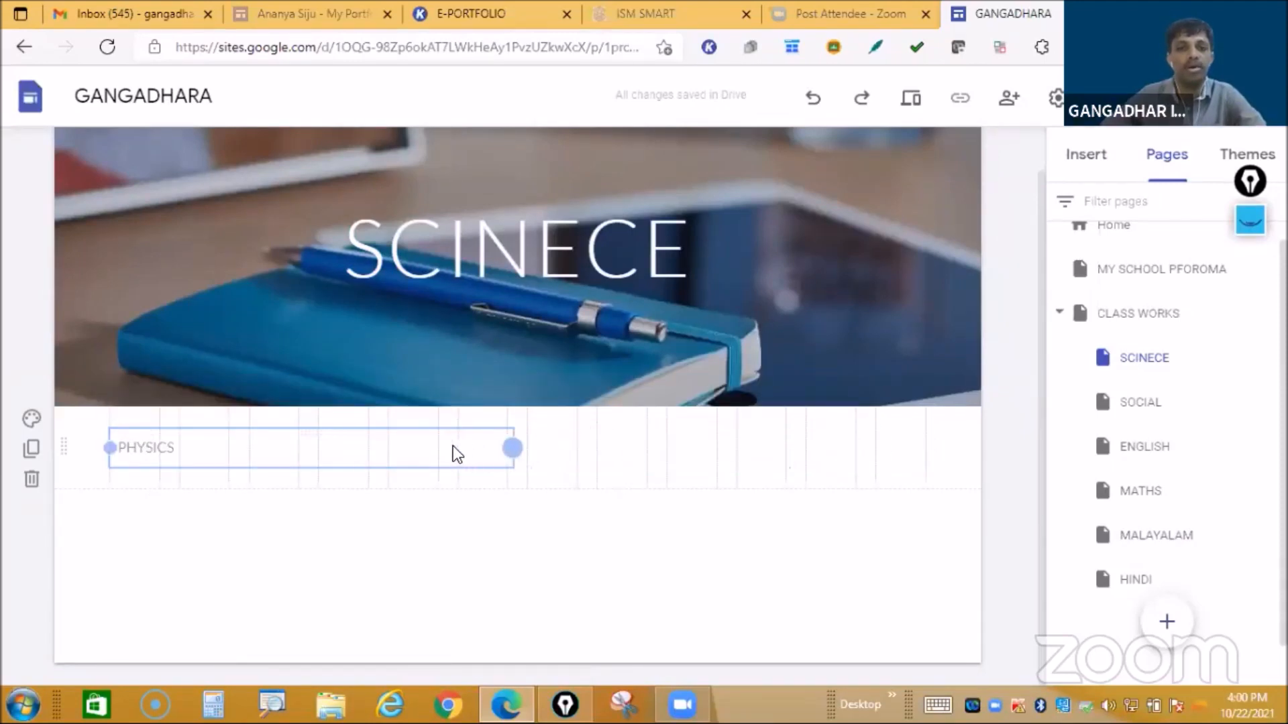
left_click_drag(505, 458, 403, 480)
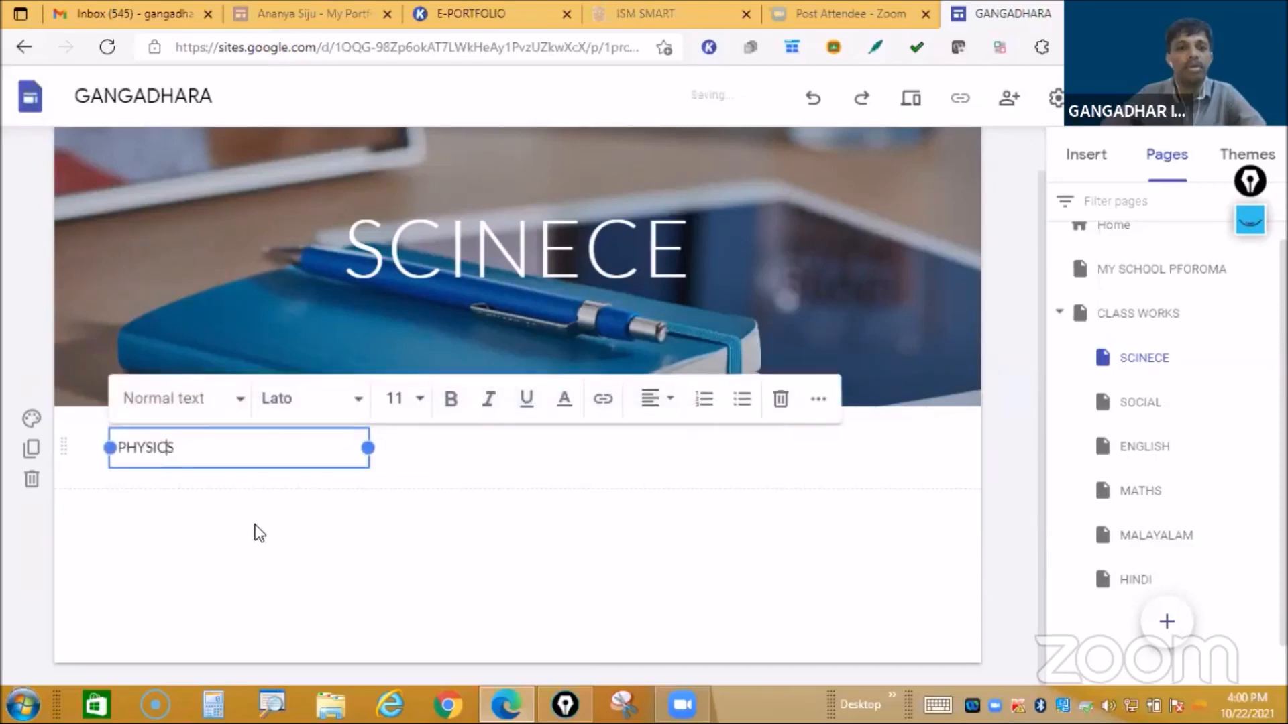
left_click(245, 540)
Step: Start inserting Drive content below the PHYSICS text box, open the MY PROFILE folder and select the FILLING A POT image
double_click(156, 558)
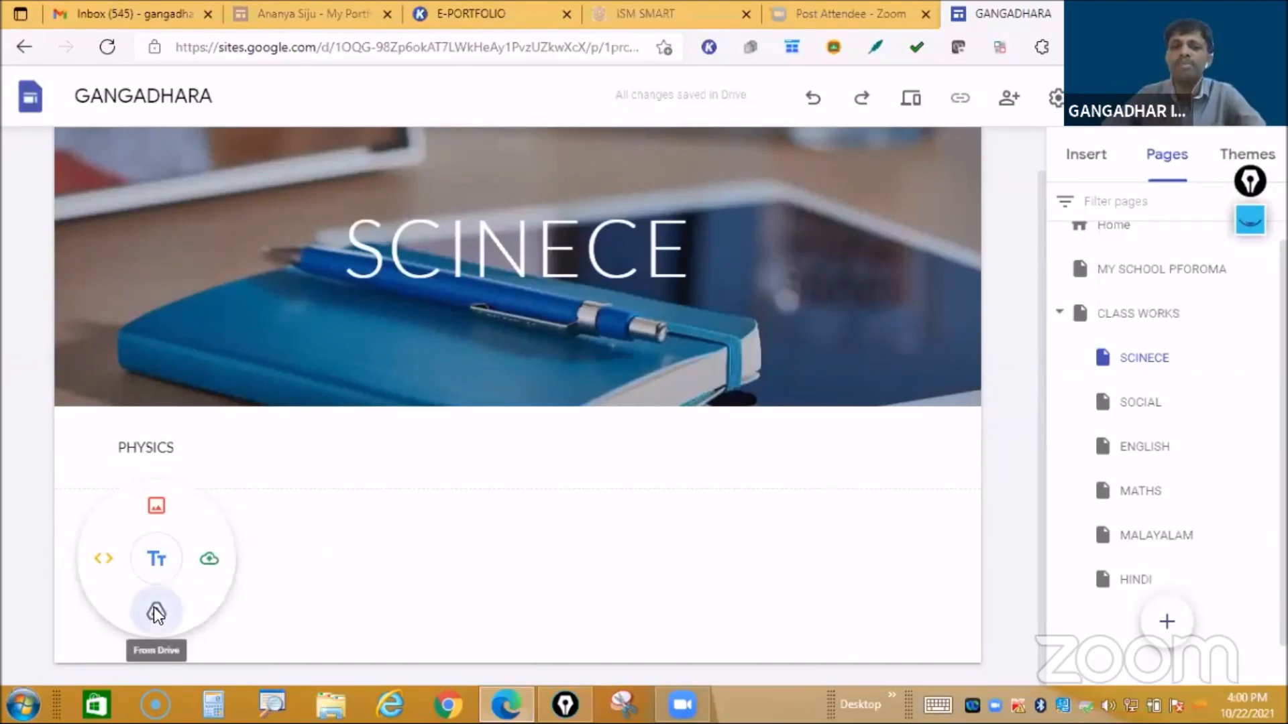
left_click(155, 608)
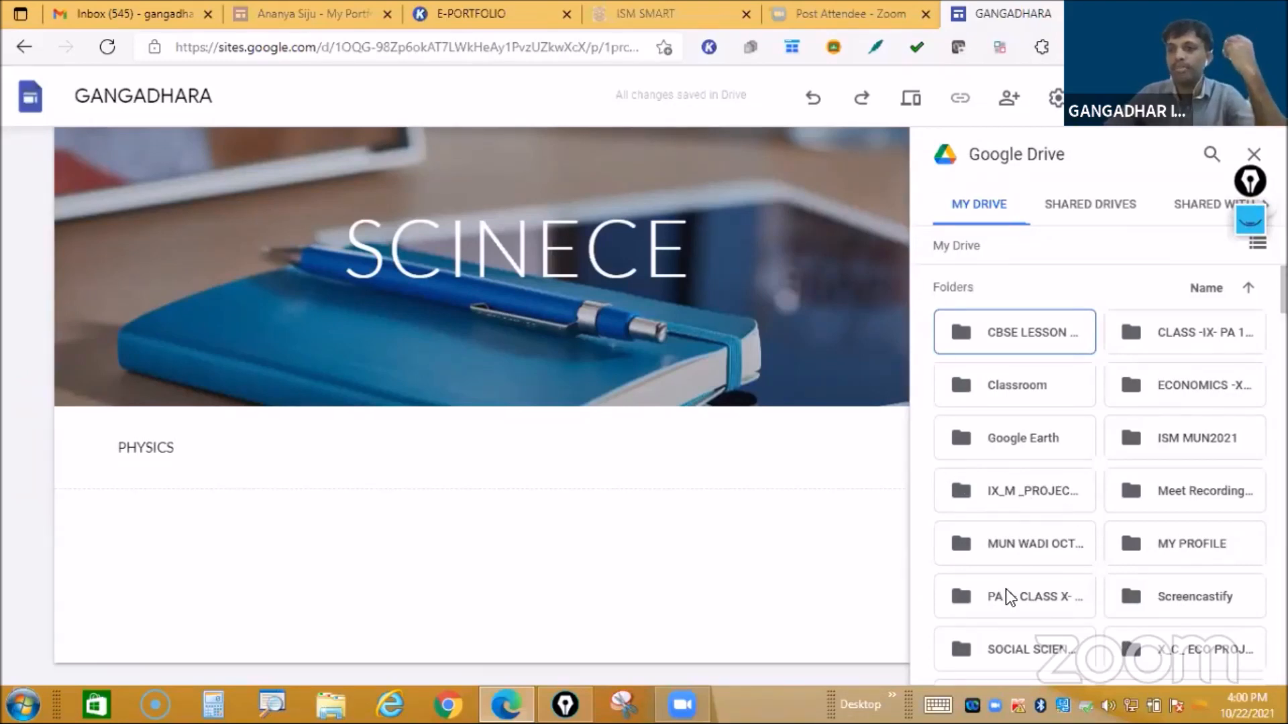
left_click(1185, 542)
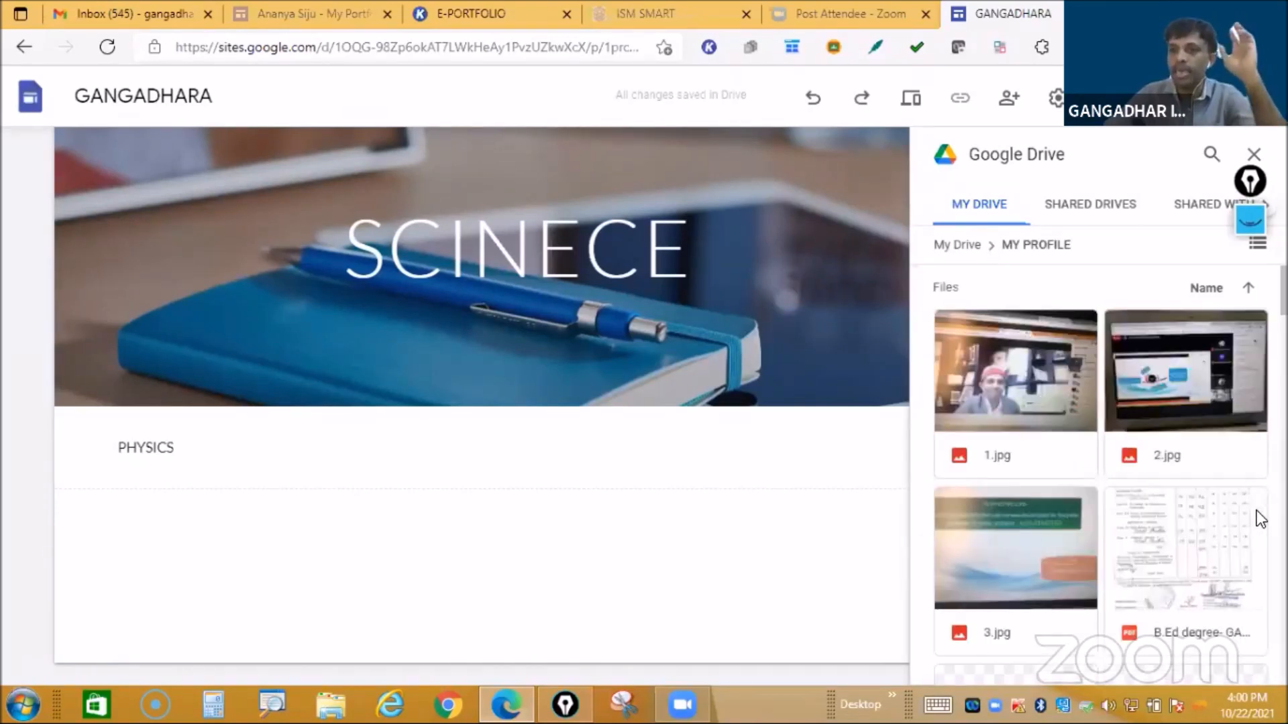
scroll(1257, 510, "down", 4)
scroll(1257, 510, "down", 4)
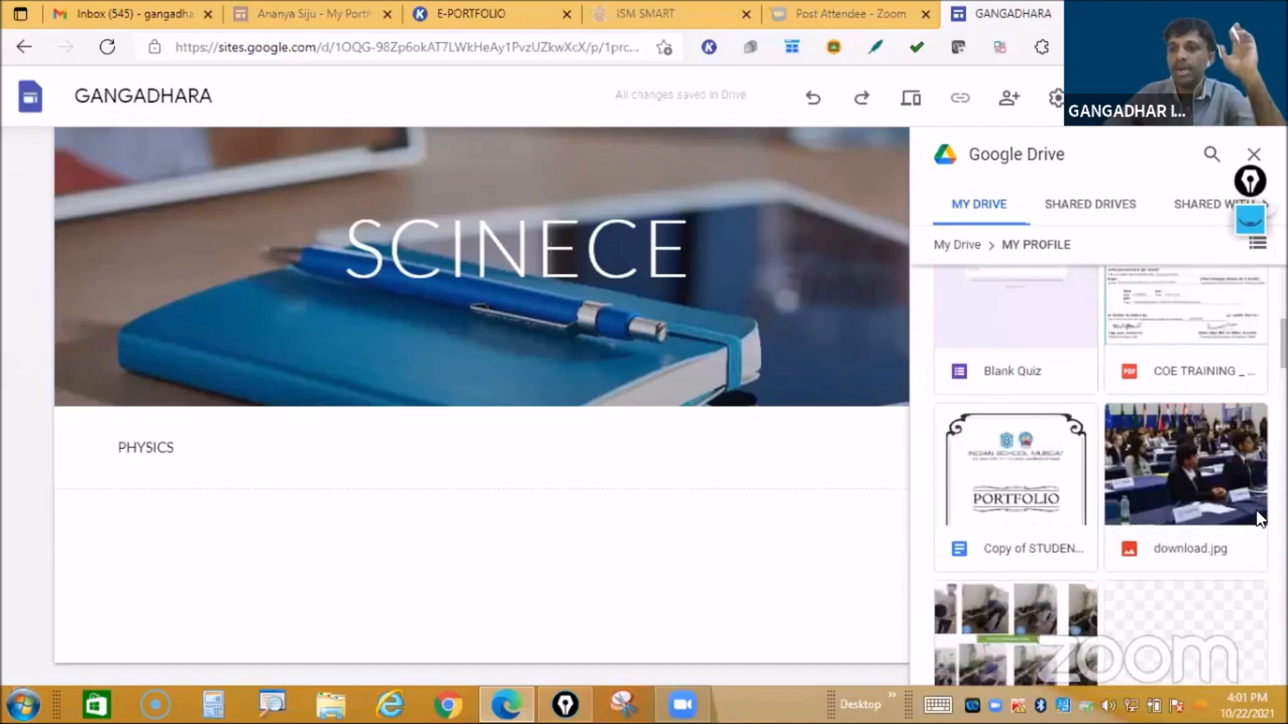
scroll(1115, 453, "down", 5)
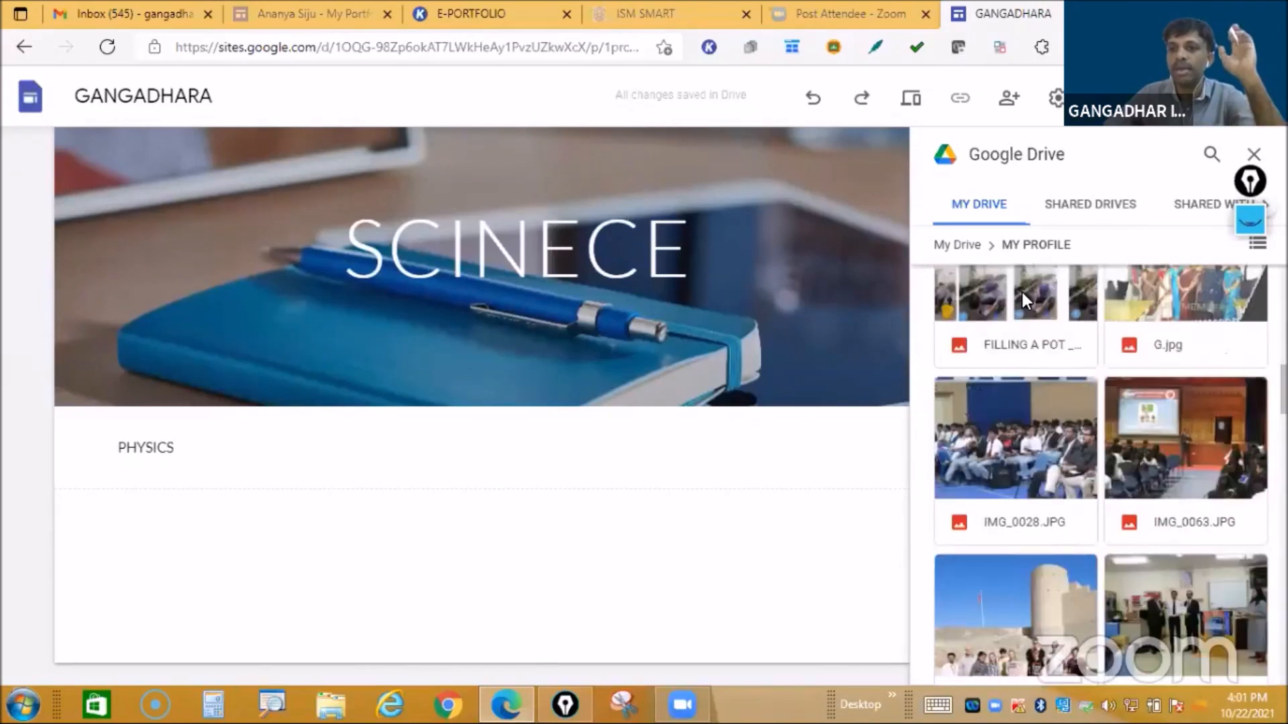
left_click(1020, 292)
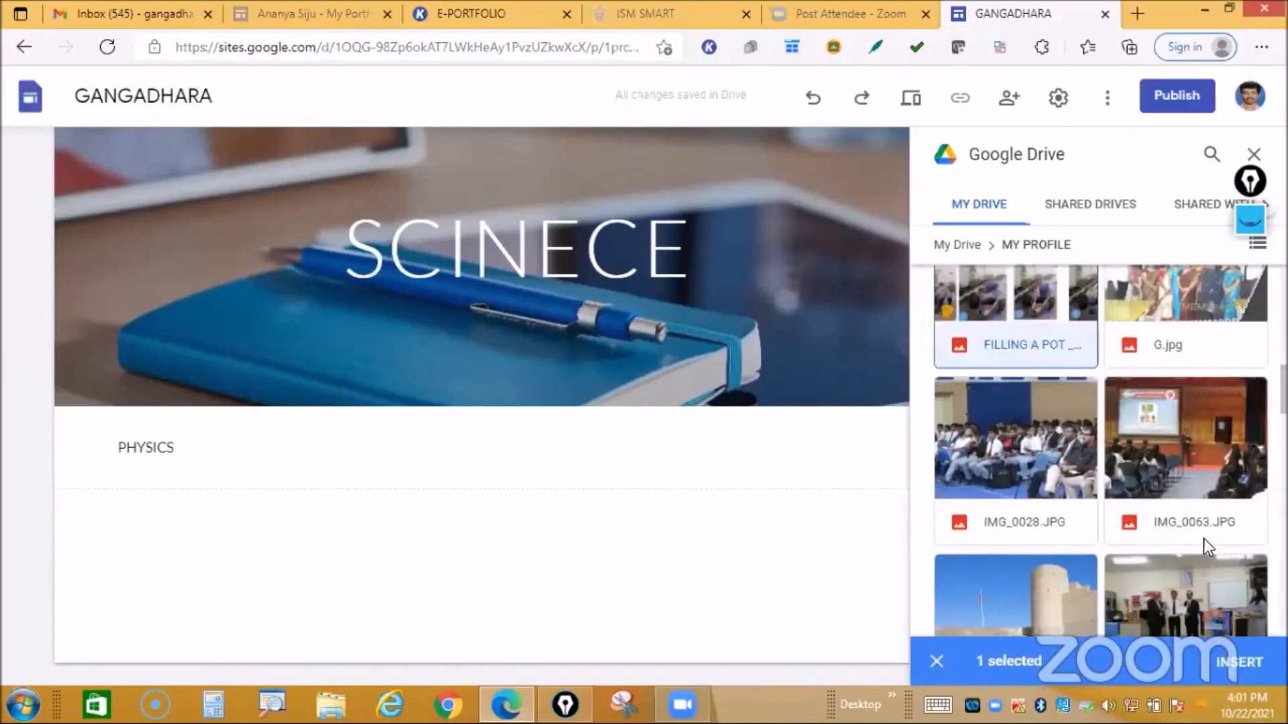
Step: Look through the files in the MY PROFILE Drive folder for class work to add
scroll(1191, 527, "up", 3)
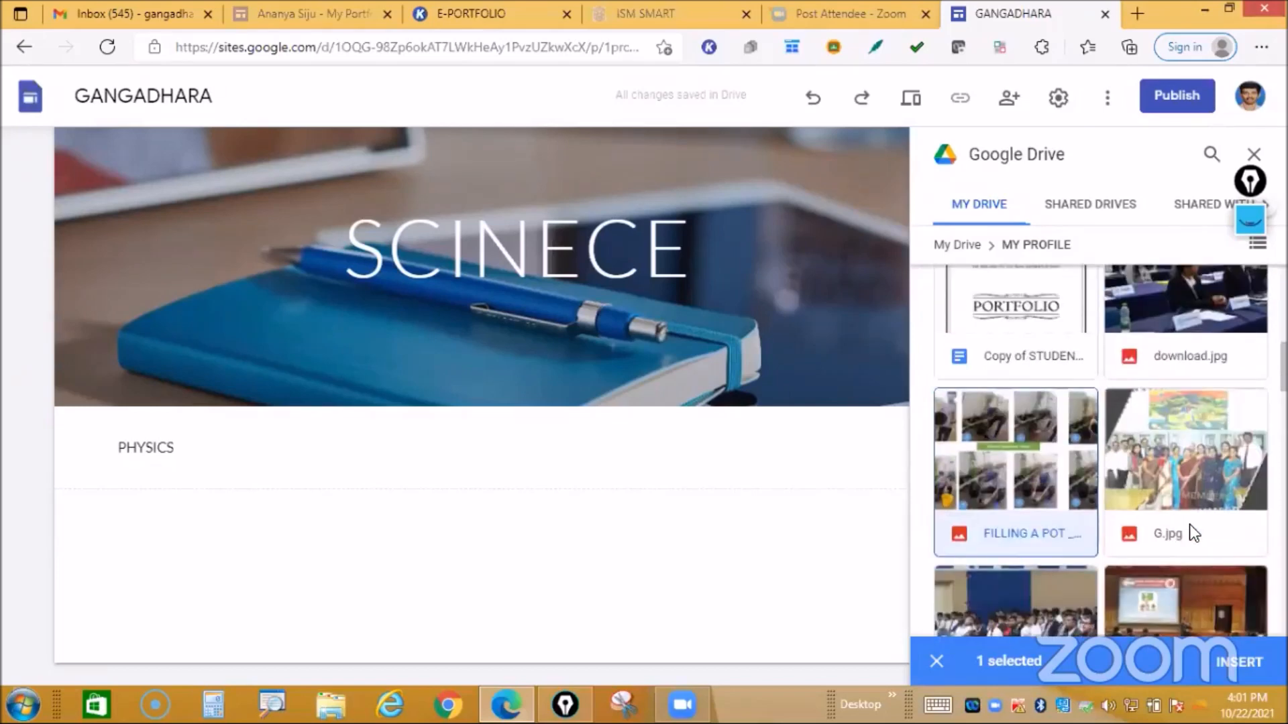
scroll(1189, 525, "up", 8)
scroll(1189, 525, "up", 1)
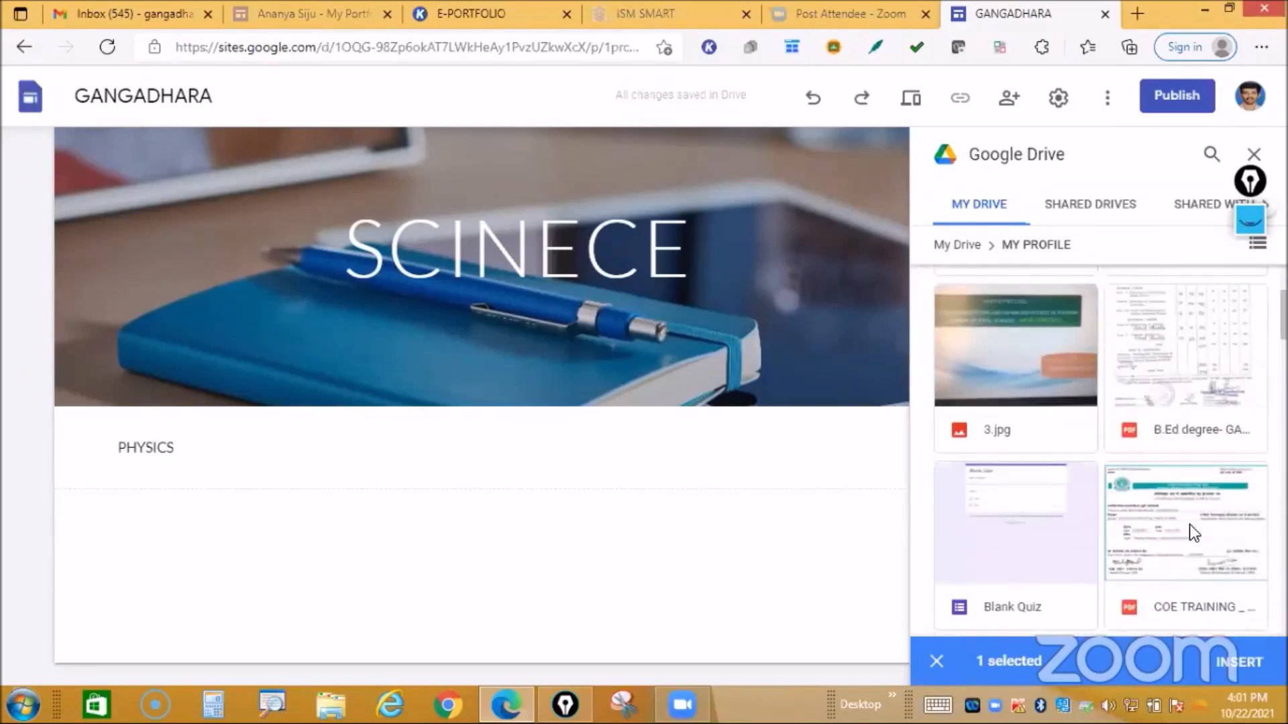
scroll(1189, 525, "up", 1)
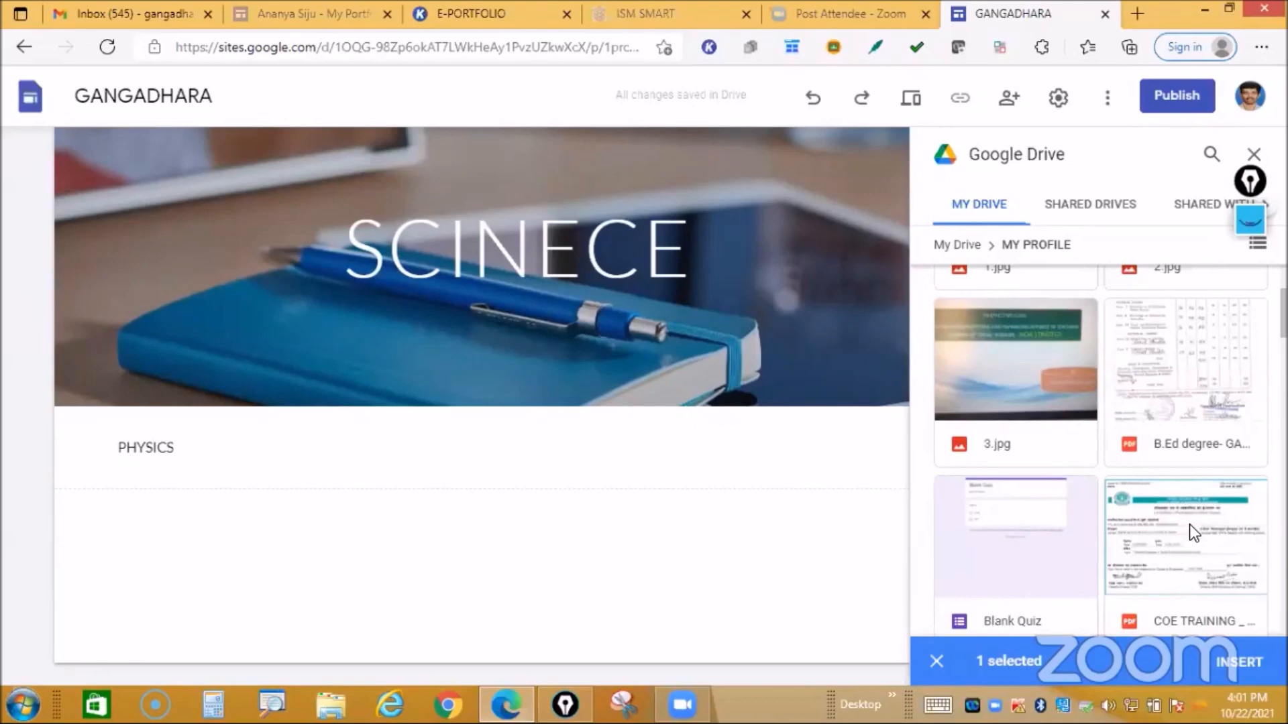
scroll(1189, 533, "up", 3)
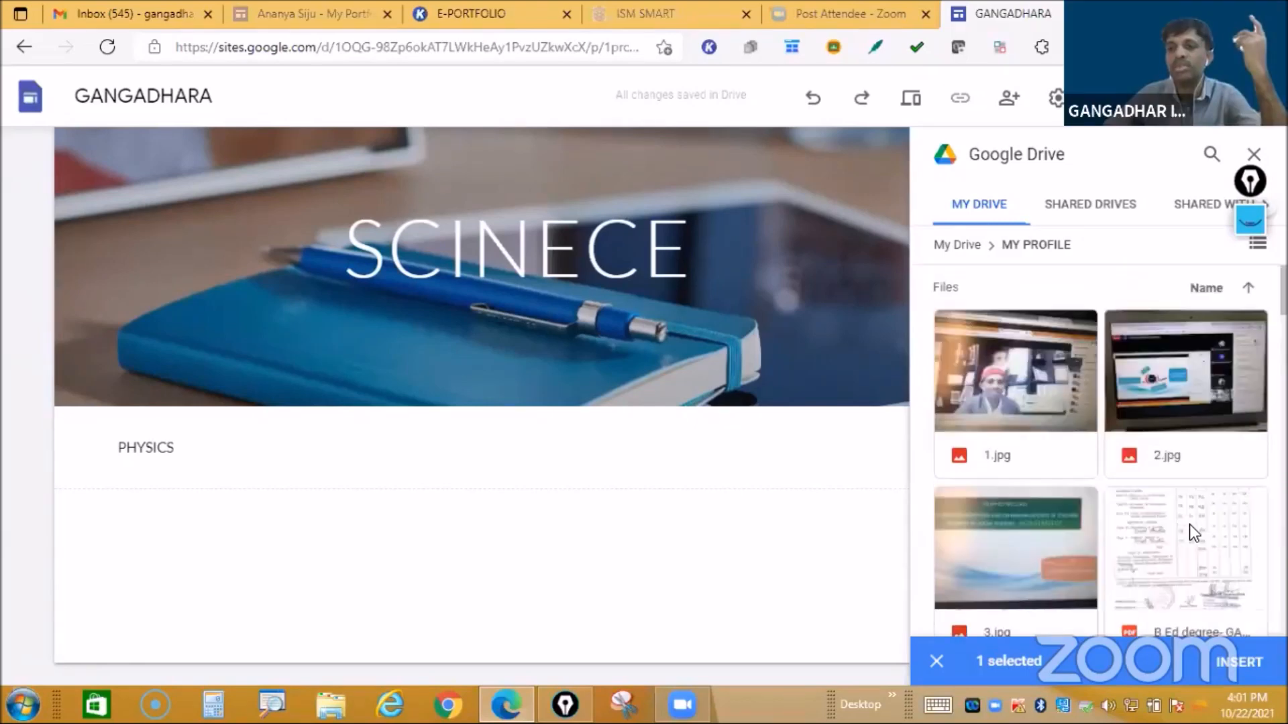
scroll(1189, 525, "down", 10)
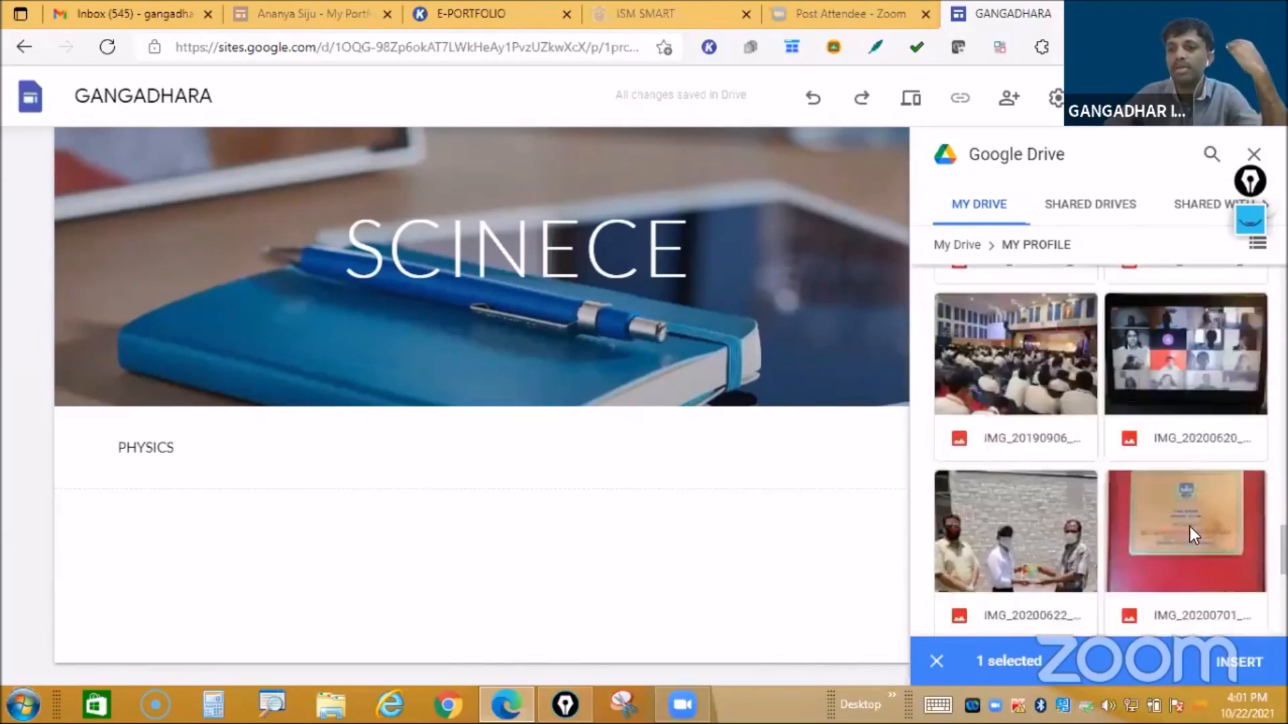
scroll(1189, 526, "down", 8)
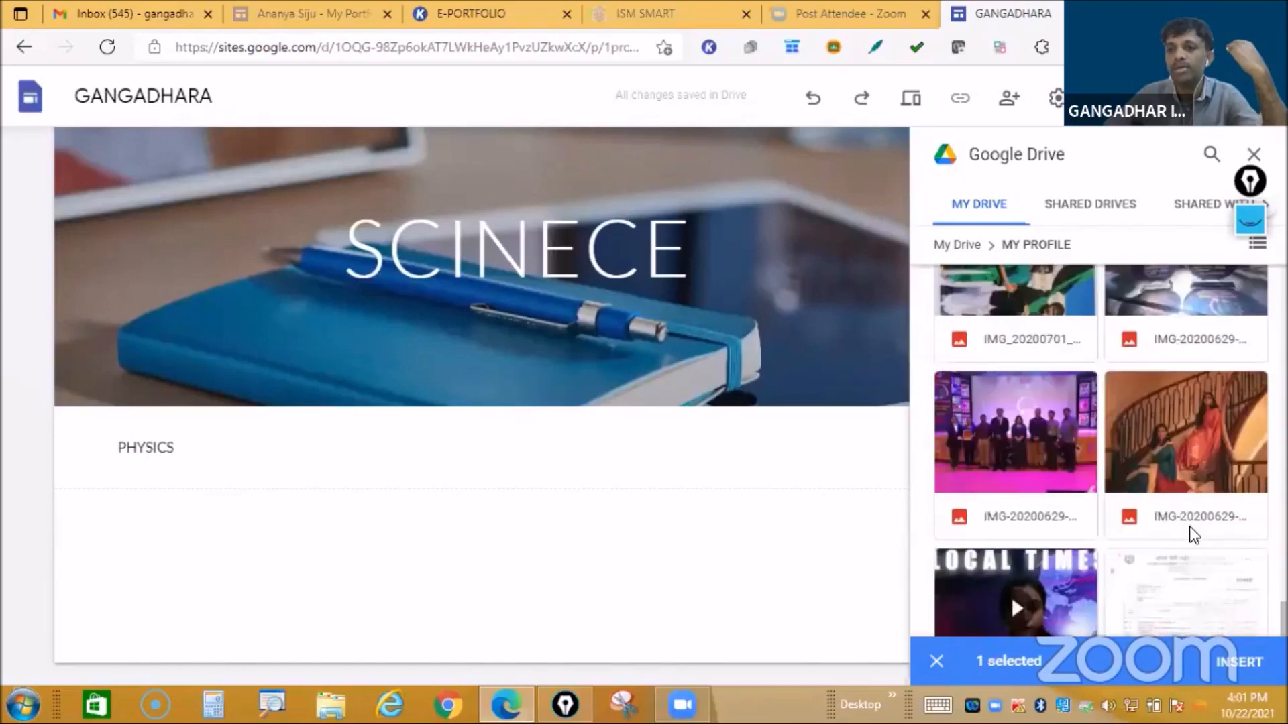
scroll(1189, 526, "down", 4)
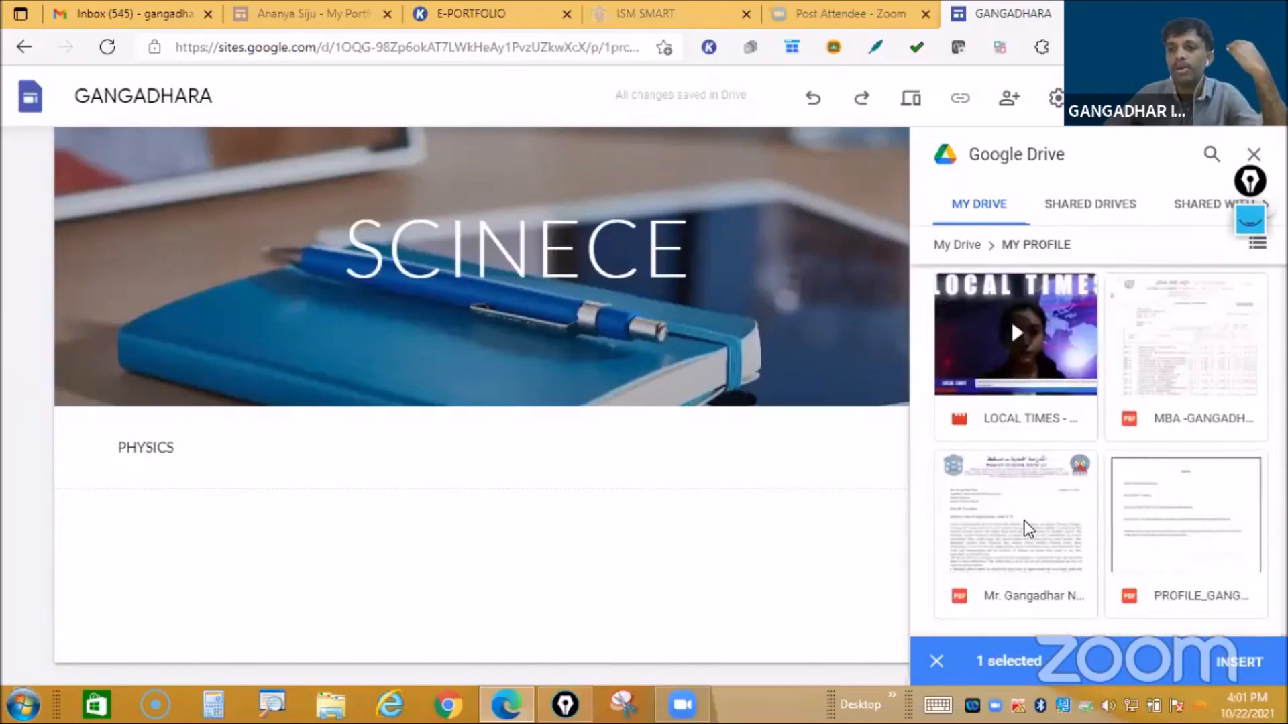
scroll(1030, 526, "up", 6)
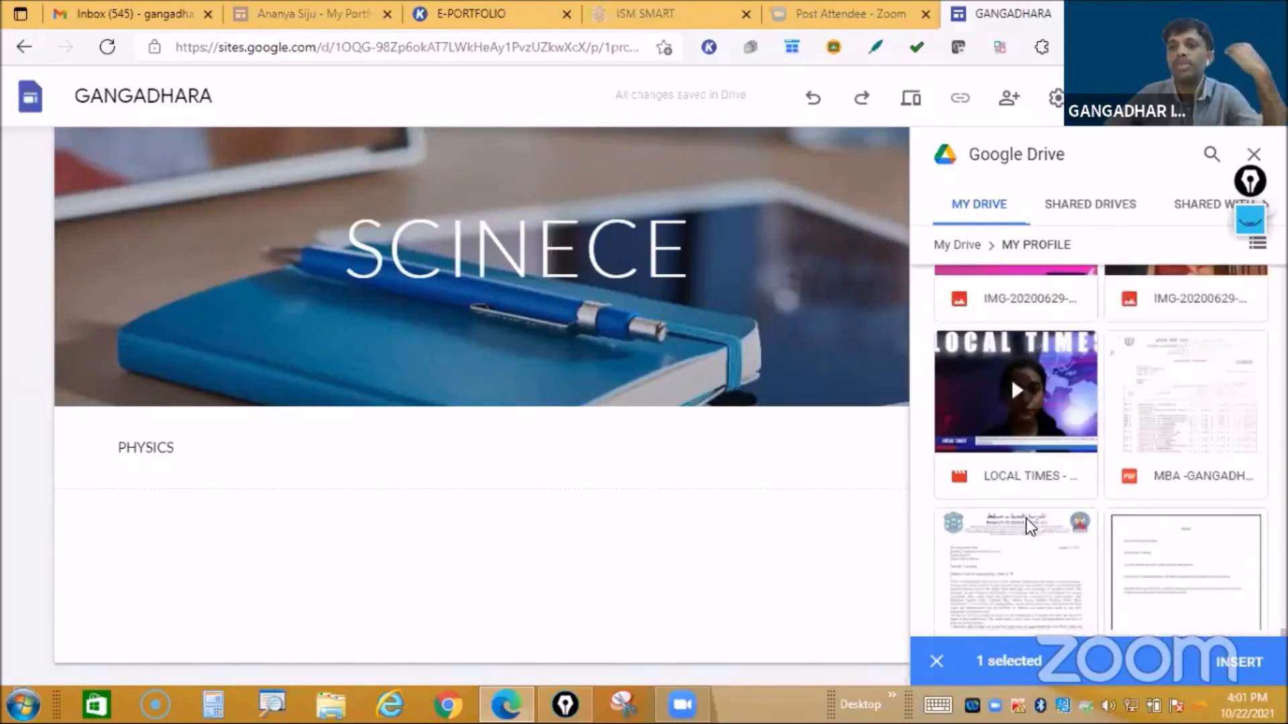
scroll(1026, 518, "up", 6)
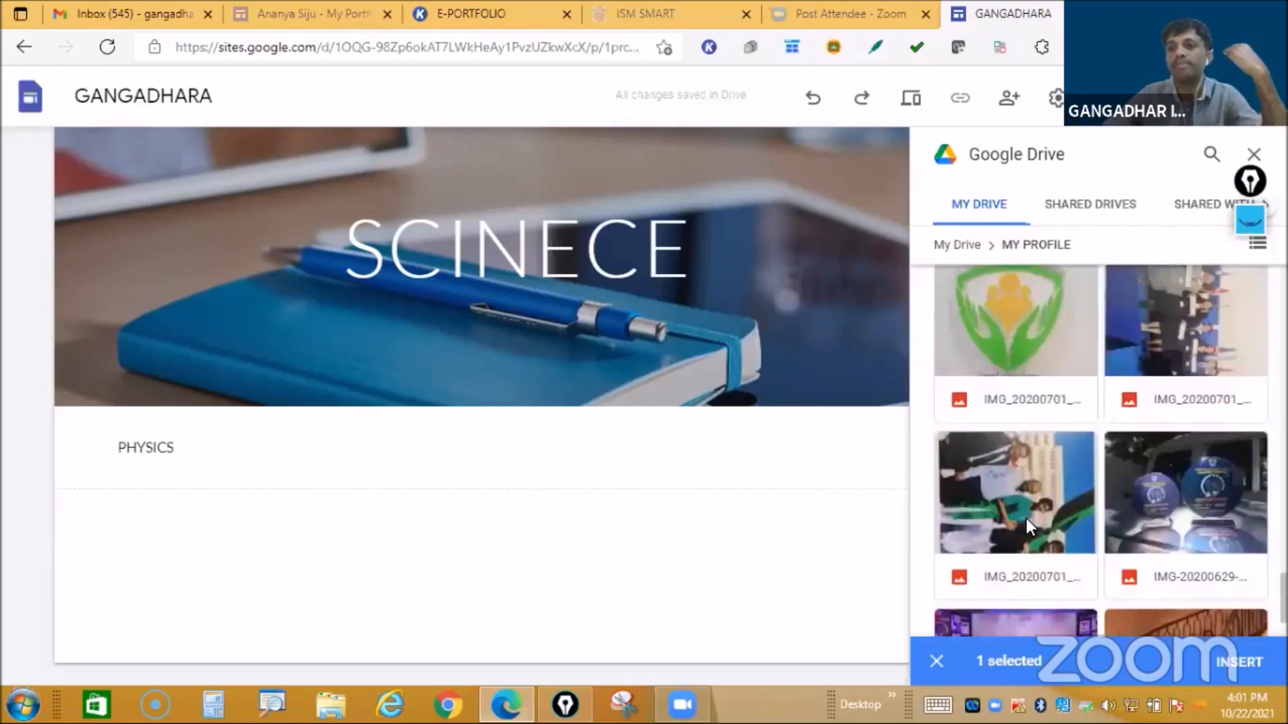
scroll(1025, 518, "up", 5)
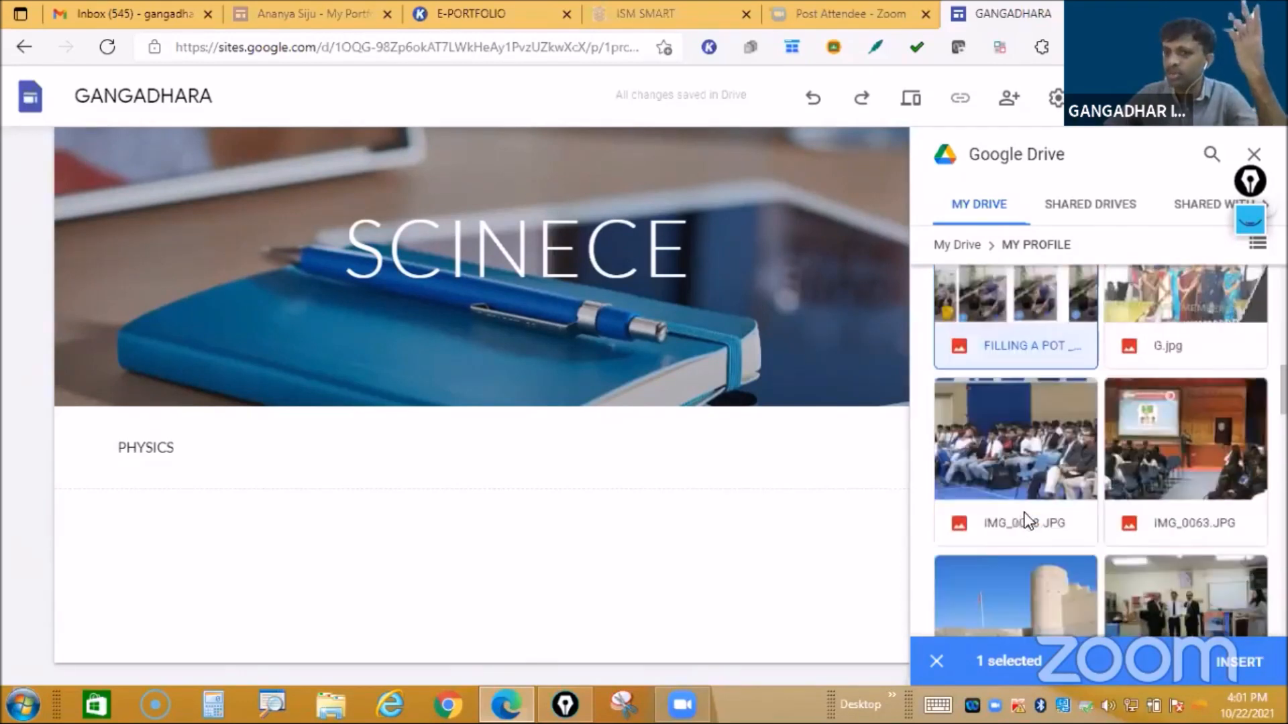
Step: Insert the FILLING A POT image below PHYSICS and enlarge it to about half the content width
left_click(1024, 480)
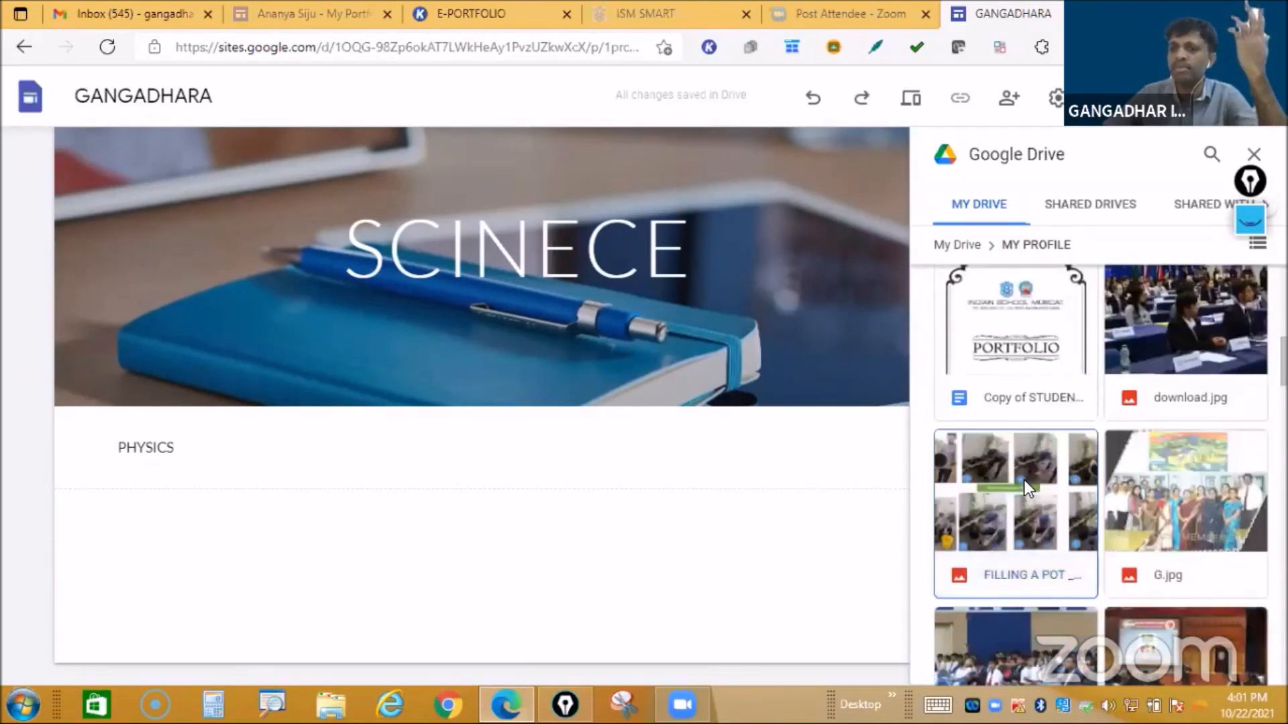
left_click(1024, 480)
left_click(1243, 664)
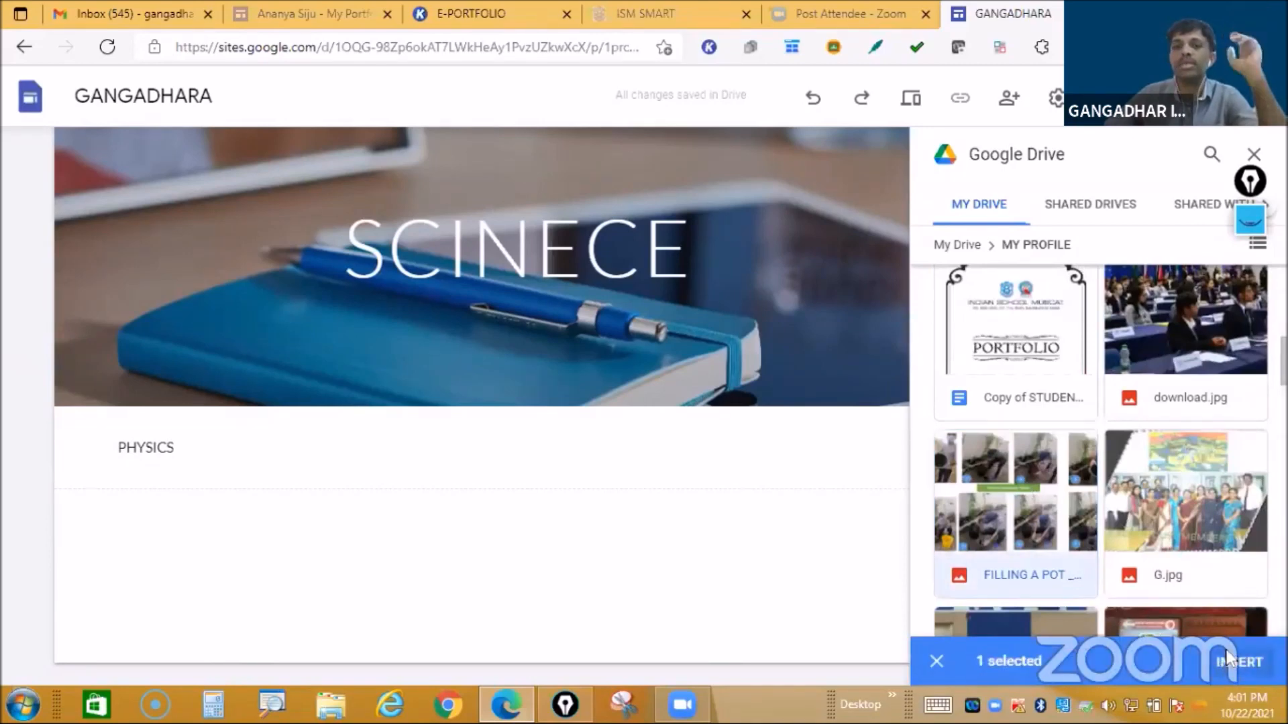
scroll(406, 537, "down", 3)
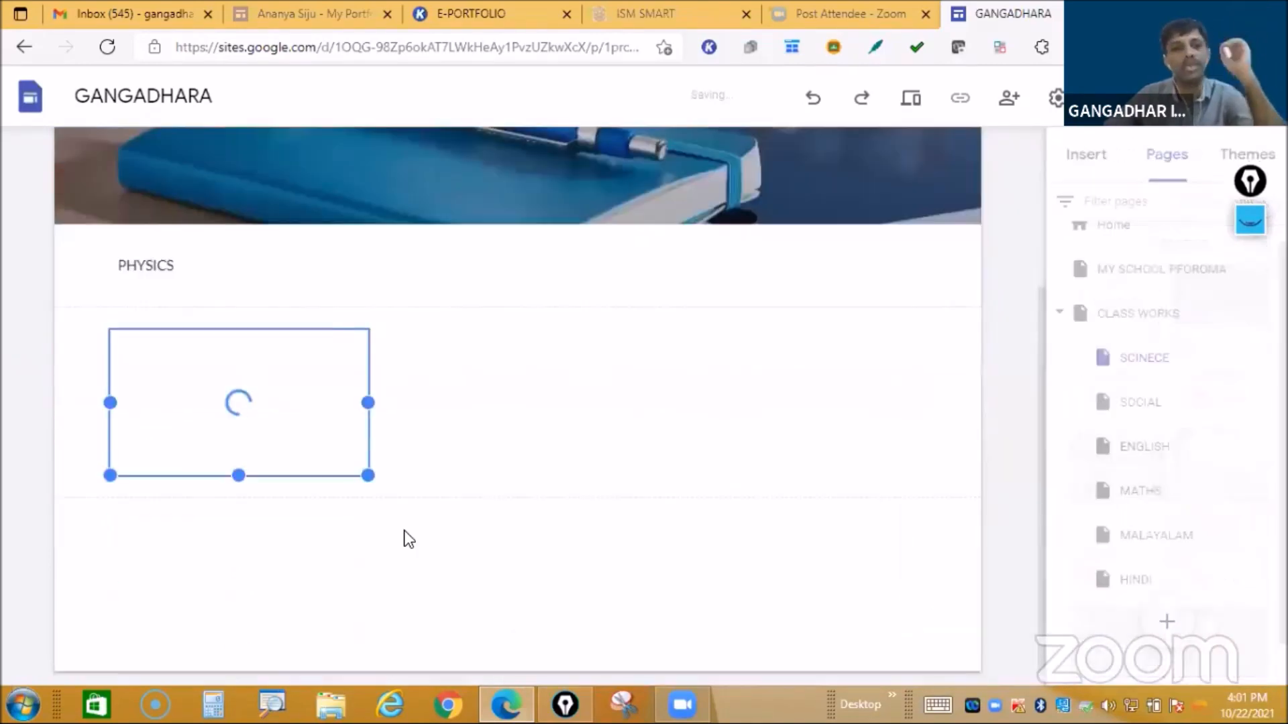
left_click_drag(369, 464, 502, 425)
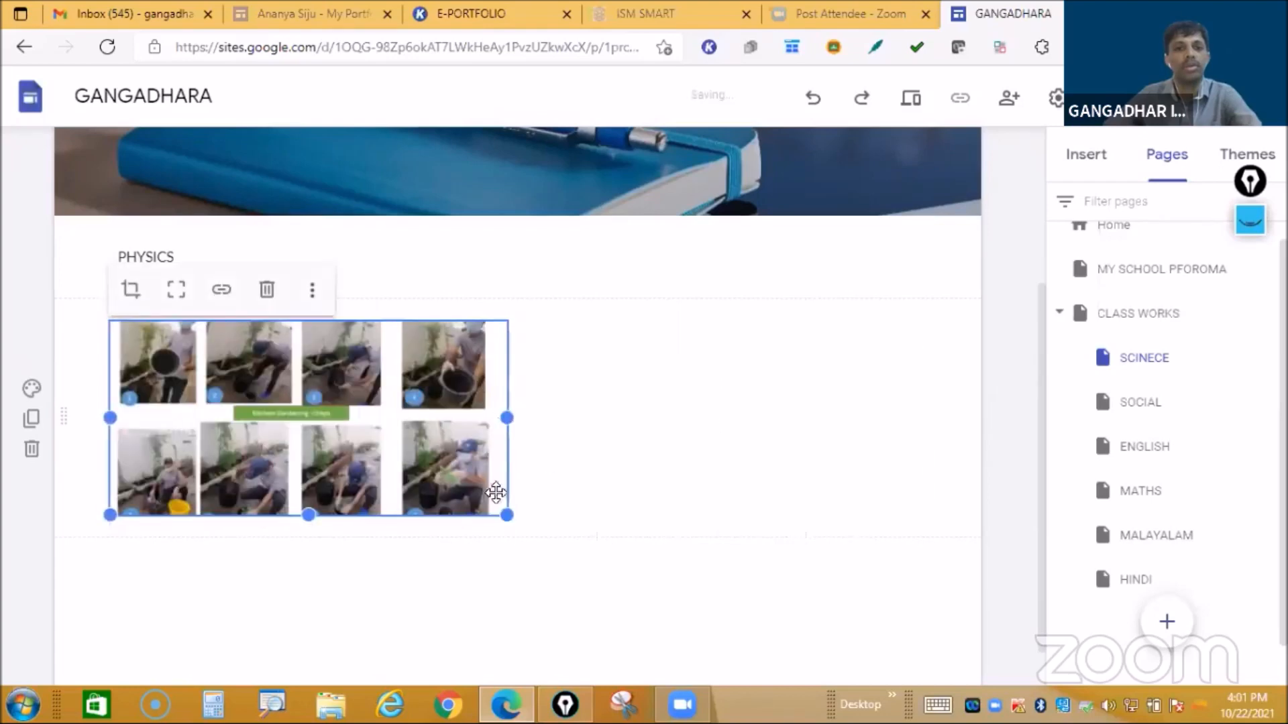
left_click(575, 445)
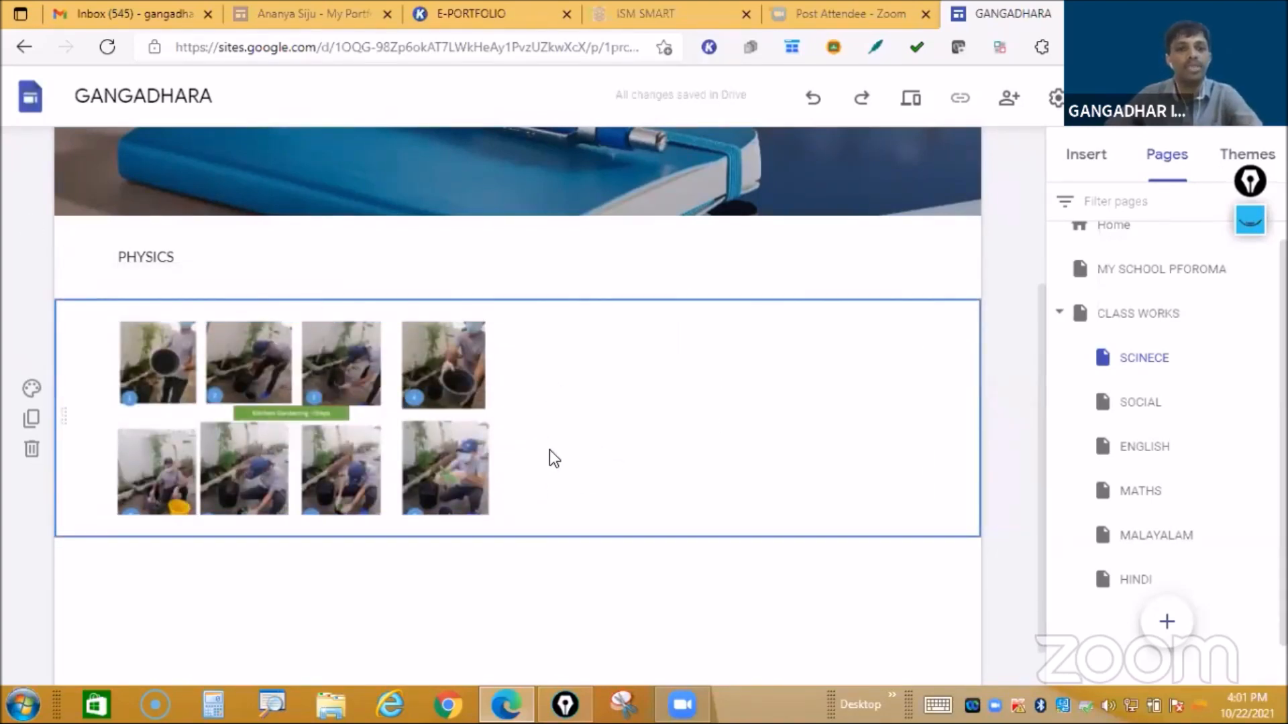
Step: Add the layout with four captioned image placeholders in a row below the FILLING A POT picture
scroll(549, 453, "down", 1)
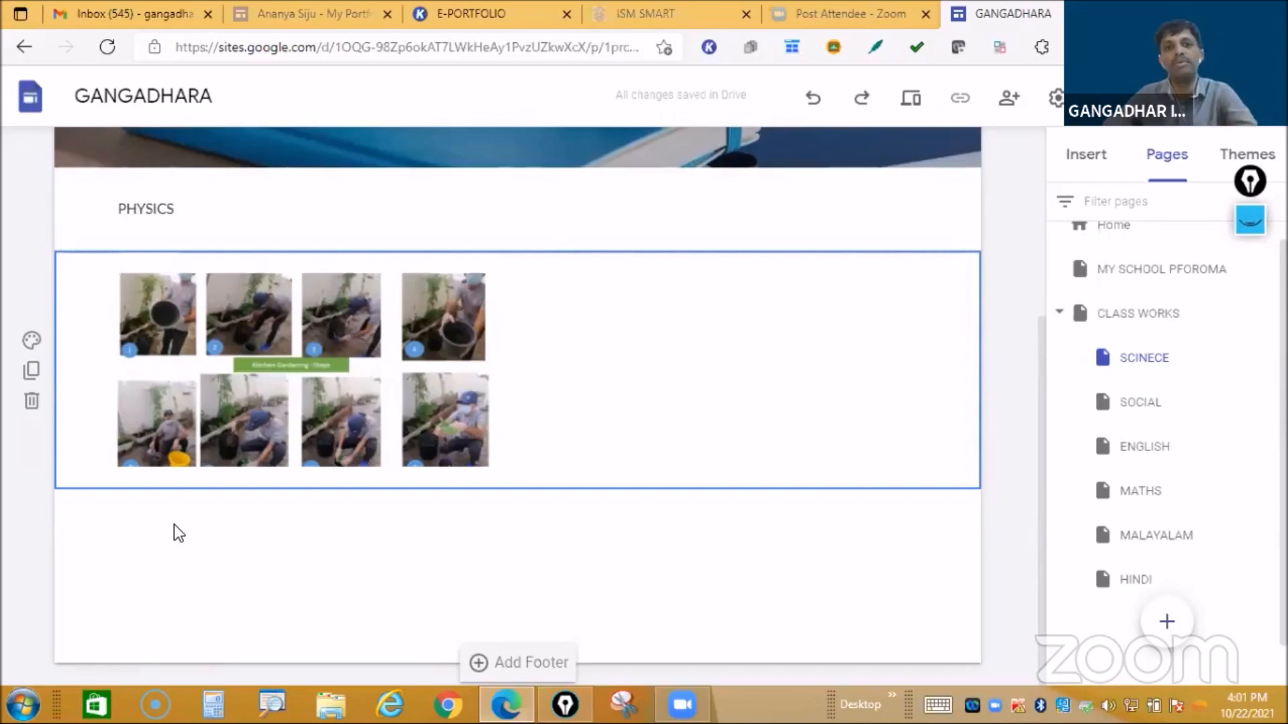
double_click(666, 389)
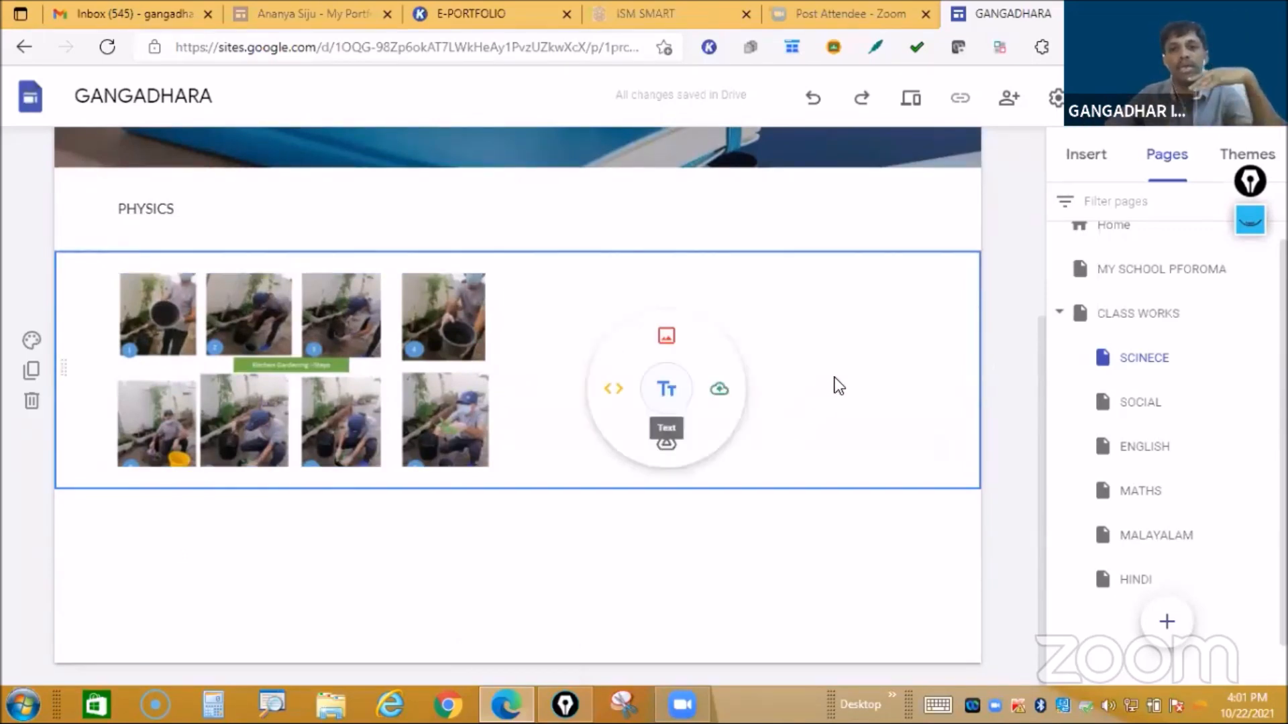
left_click(1087, 156)
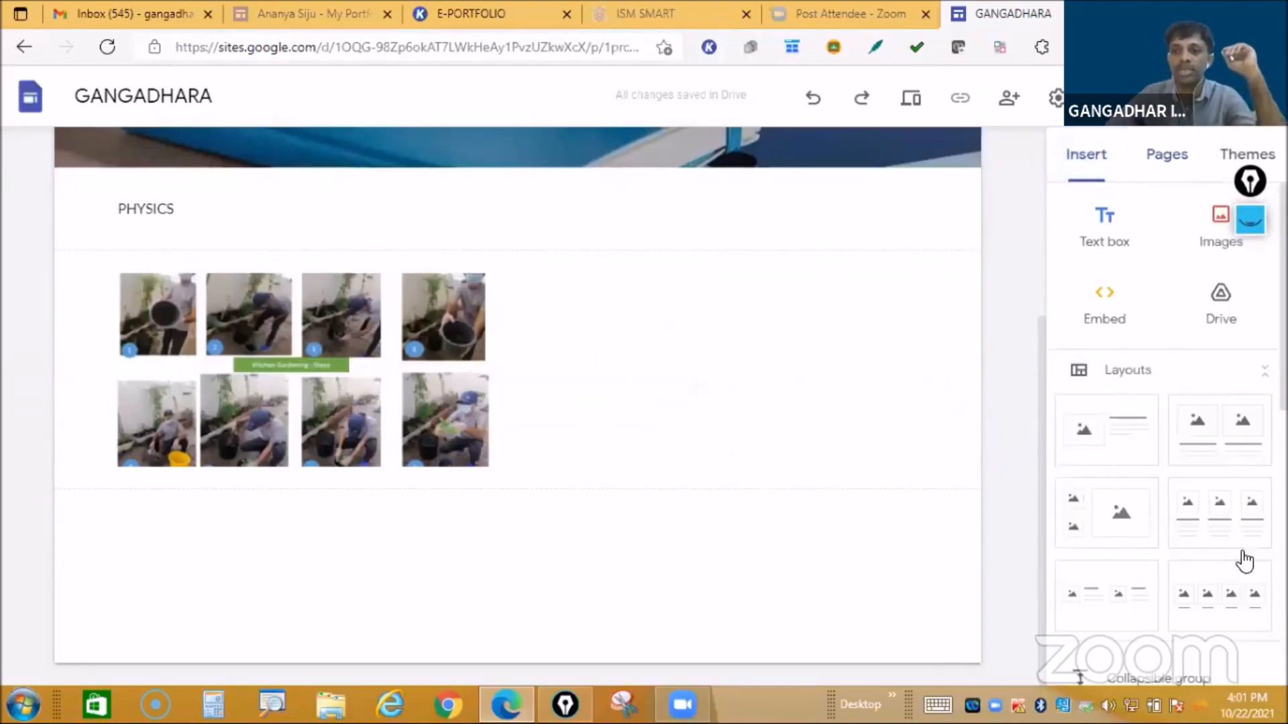
scroll(1240, 550, "down", 3)
left_click(1207, 456)
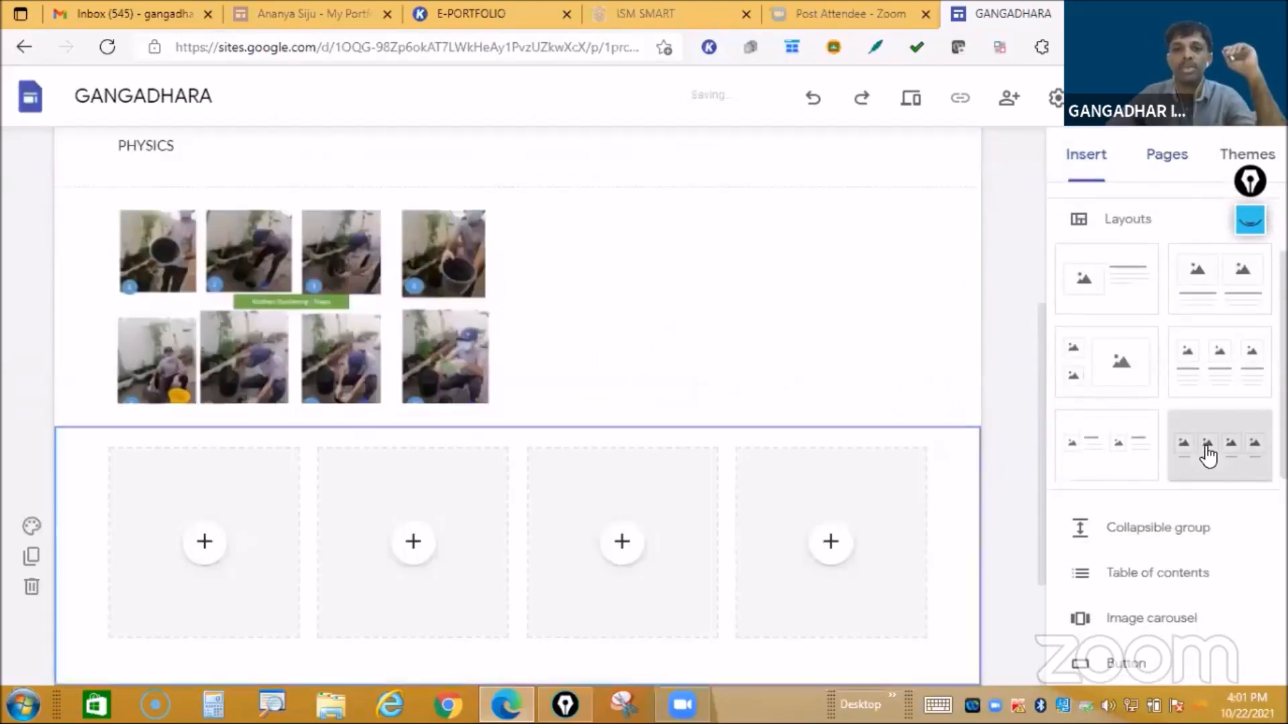
scroll(219, 446, "down", 3)
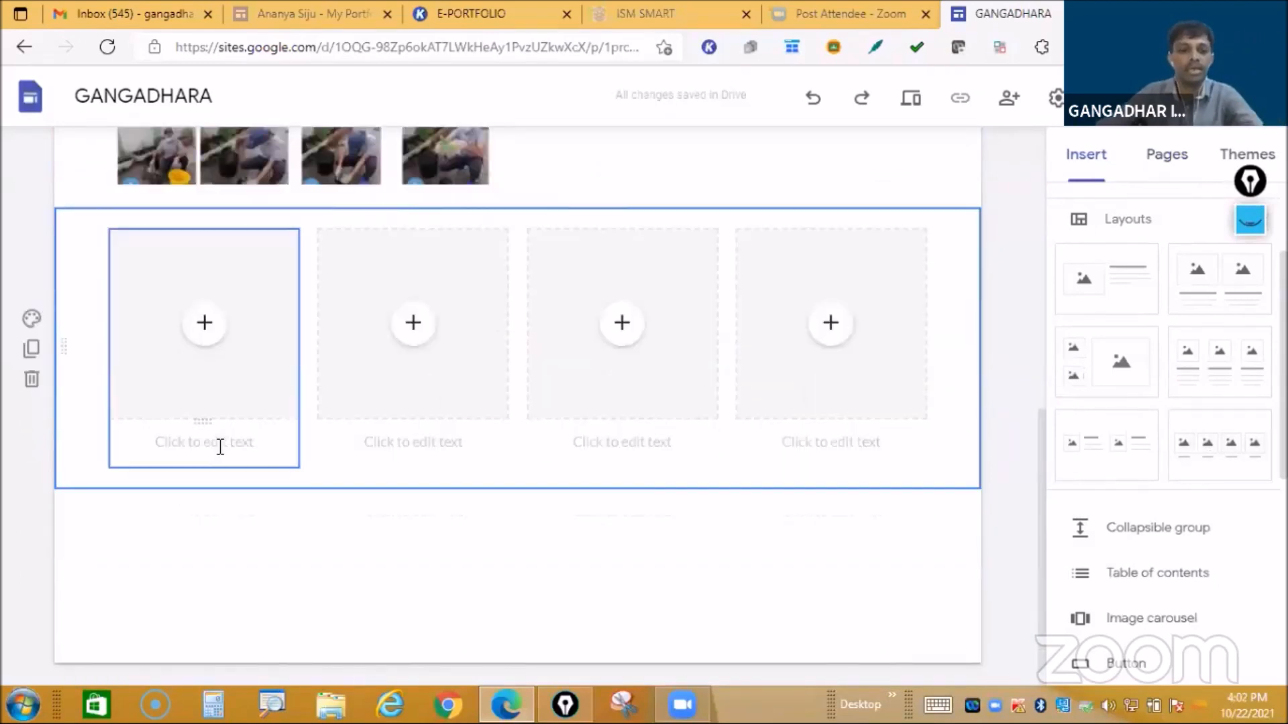
Step: Caption the first three placeholders of the four-image layout CH-1, CH-2 and CH-2
left_click(220, 447)
type("CH-1")
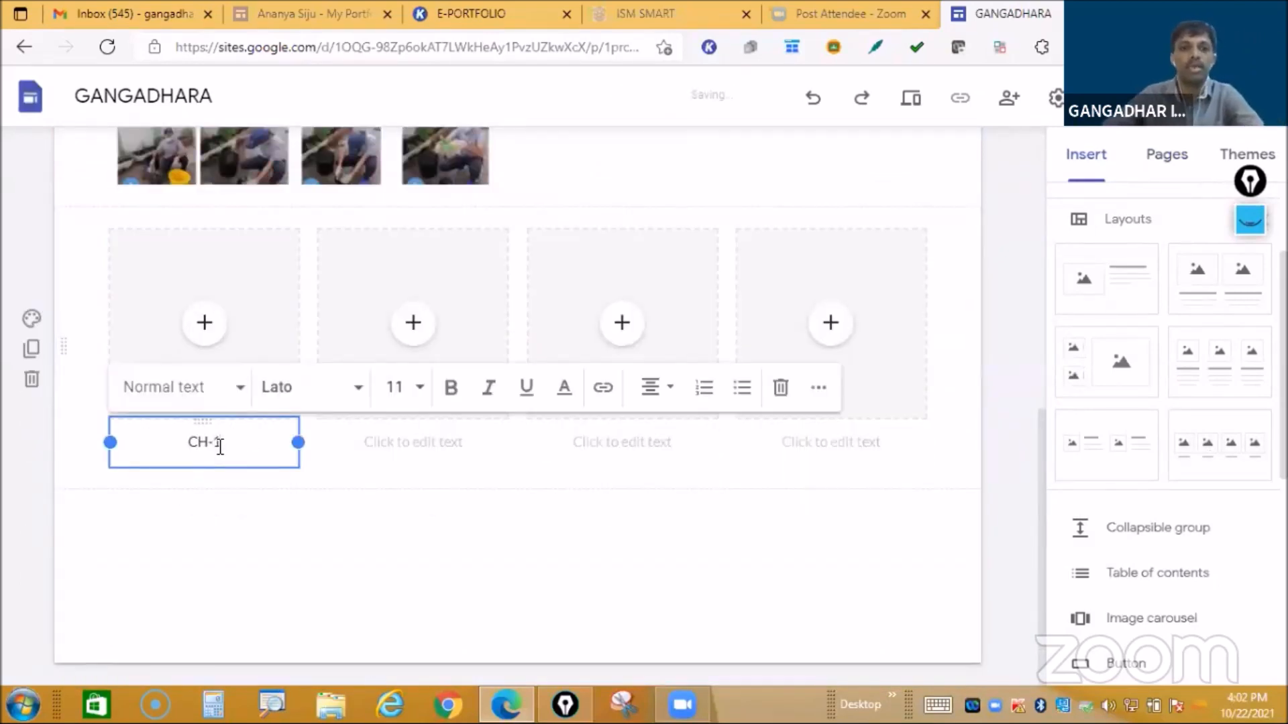
left_click(389, 442)
type("CH")
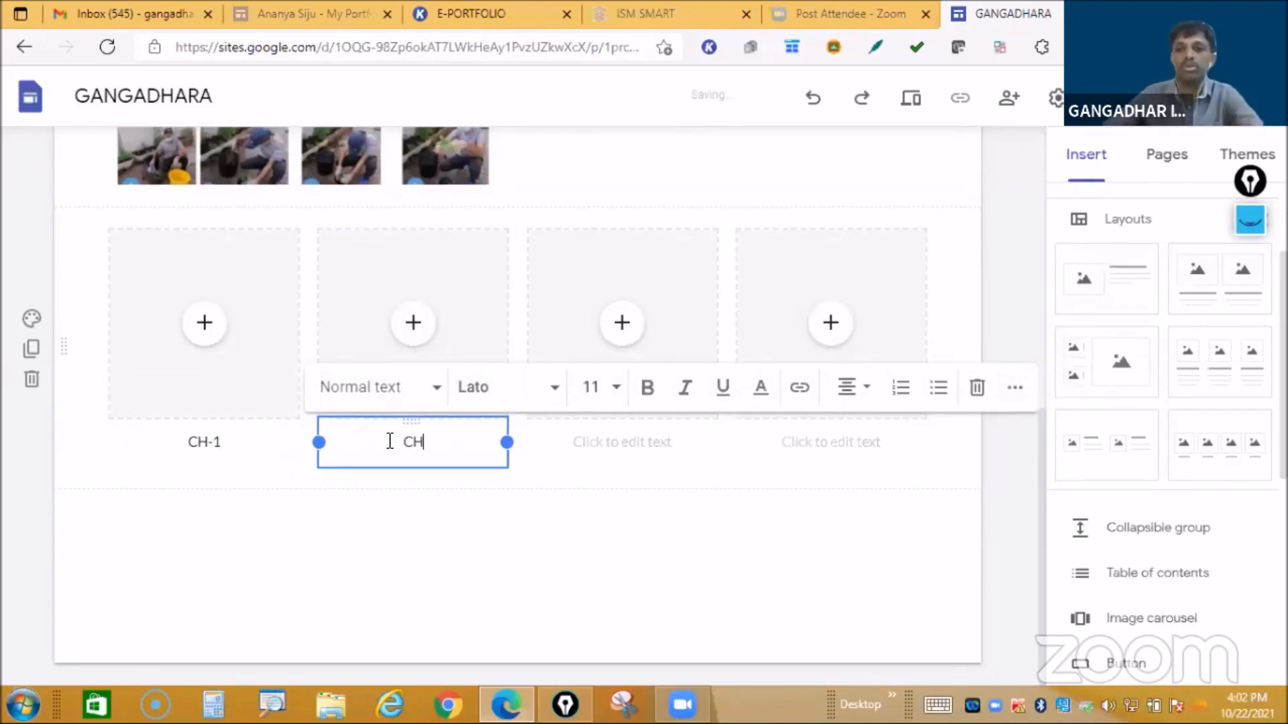
type("-2")
left_click(586, 440)
type("CHO")
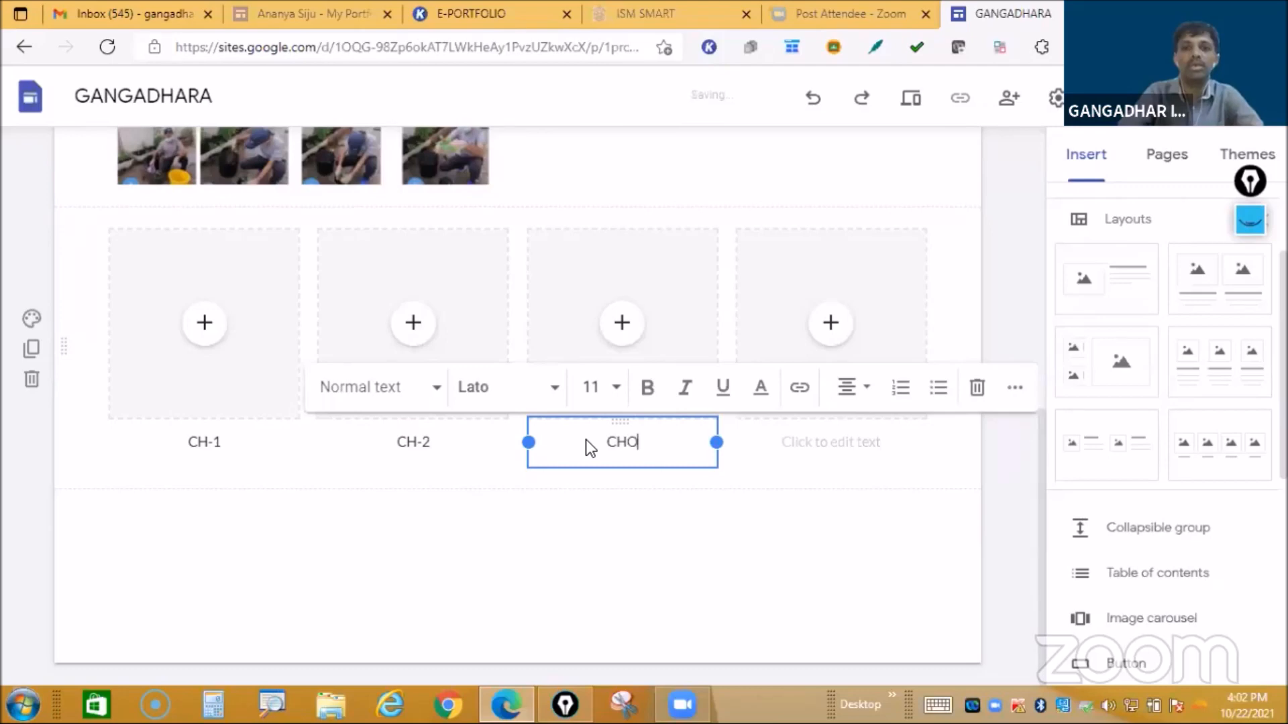
key("BackSpace")
type("-")
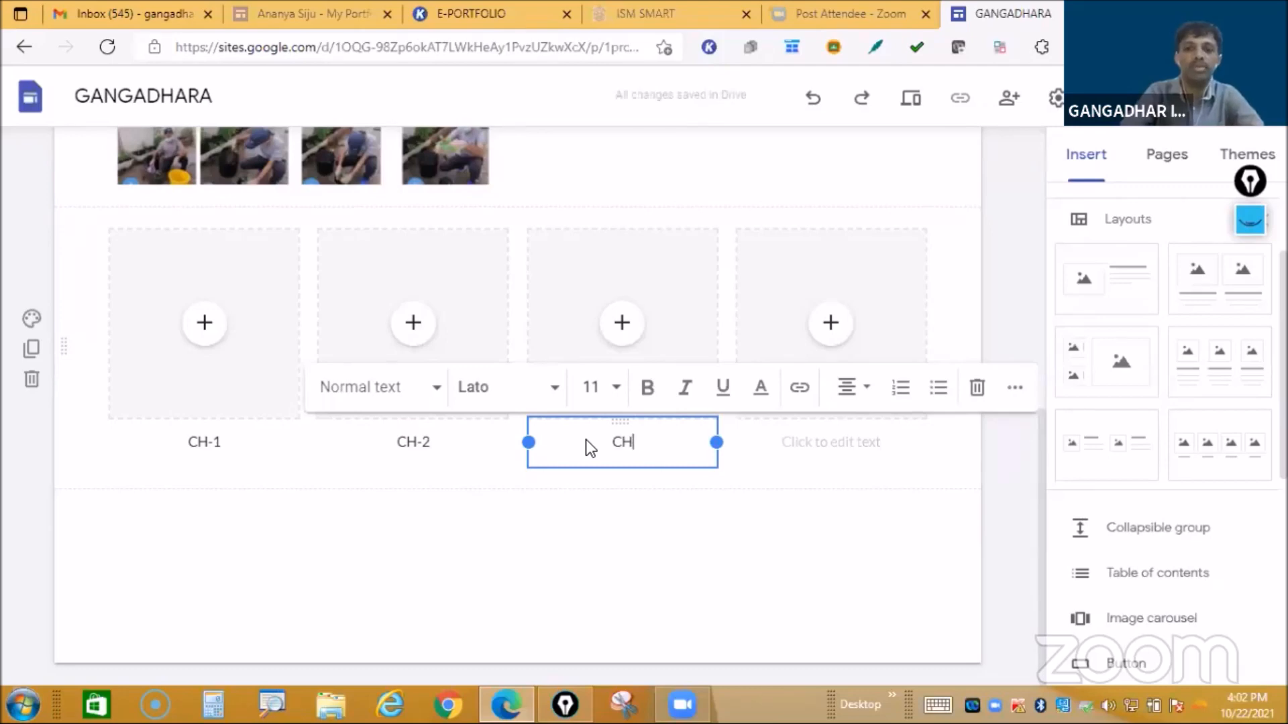
type("4")
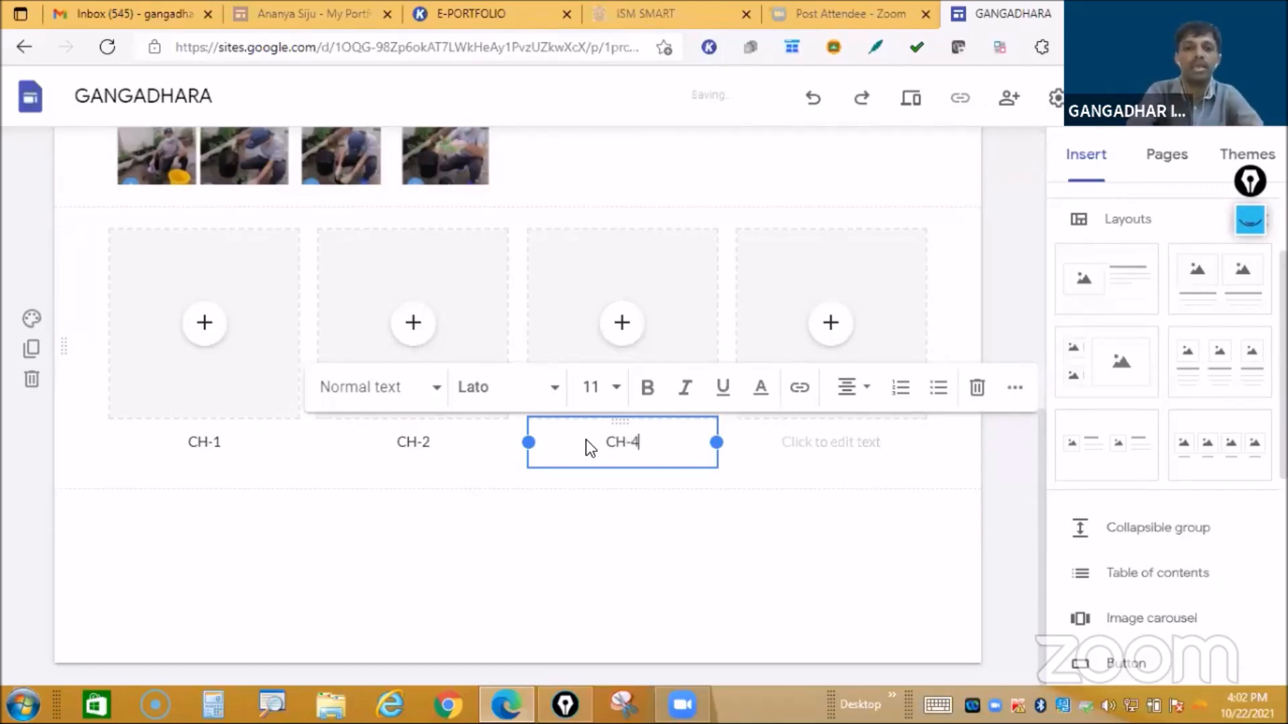
key("BackSpace")
type("2")
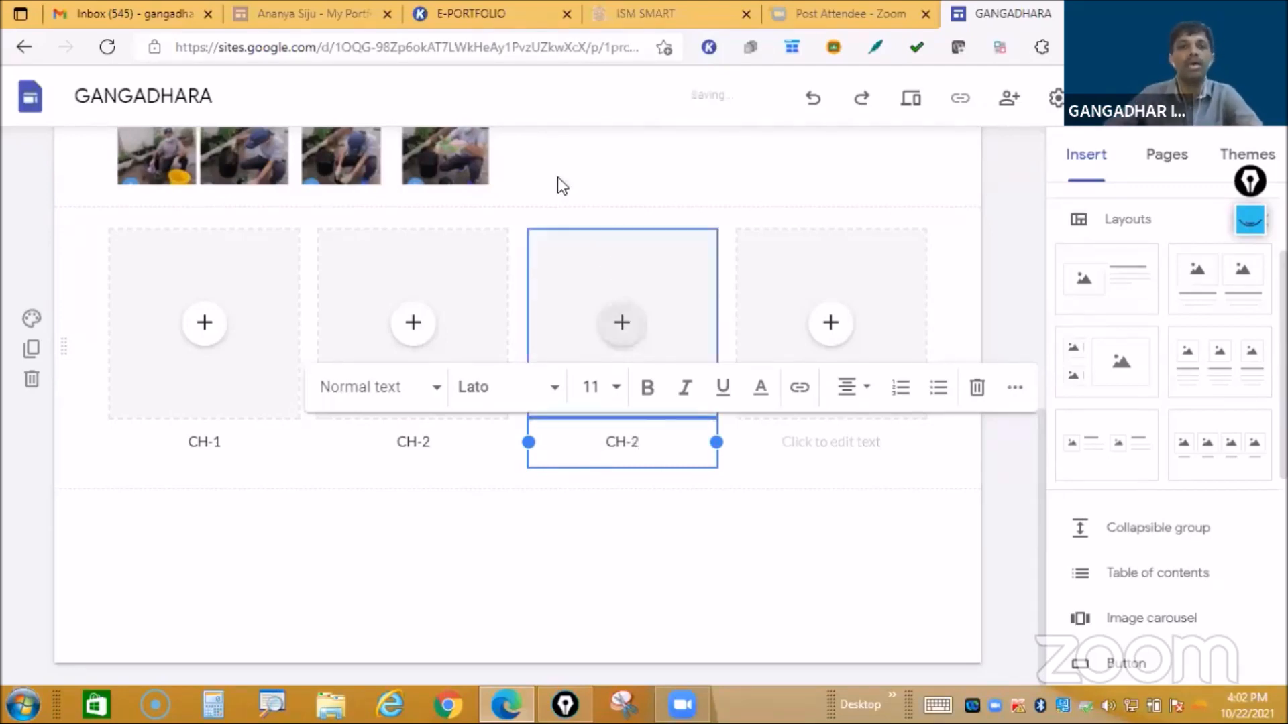
Step: Examine the content sources offered for the first three image placeholders, and review the PHYSICS section above them
left_click(204, 324)
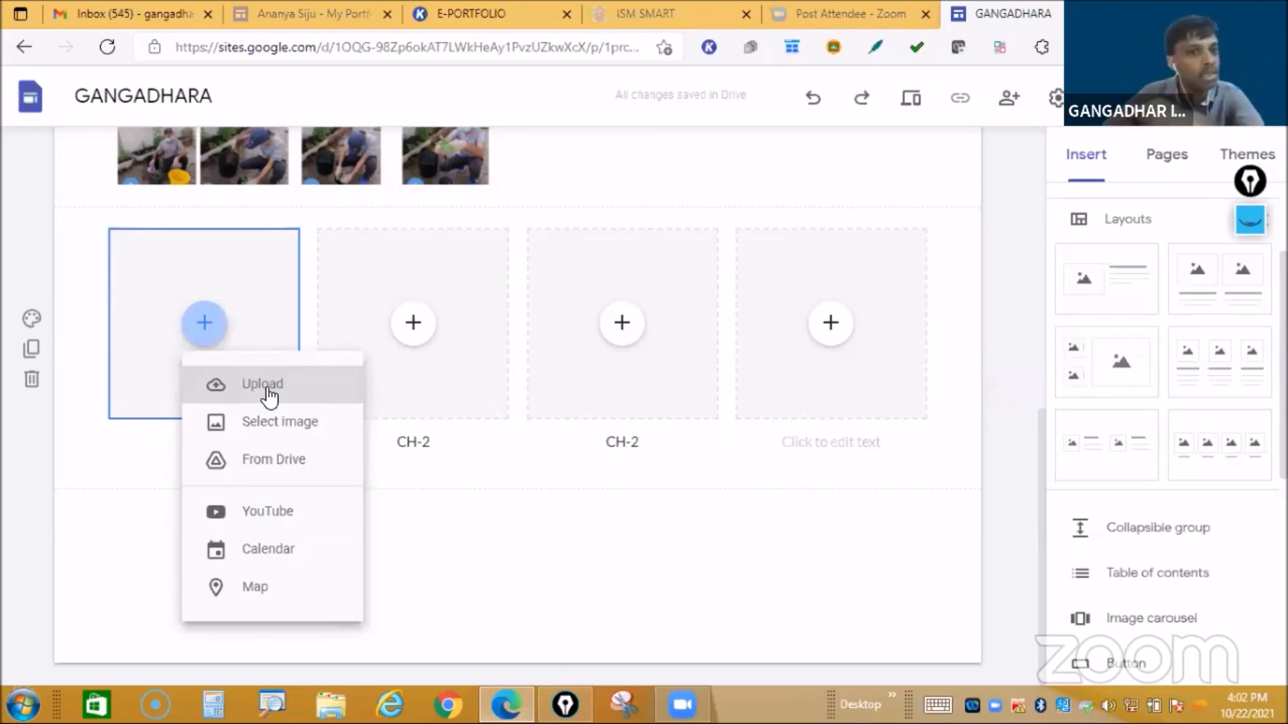
left_click(414, 324)
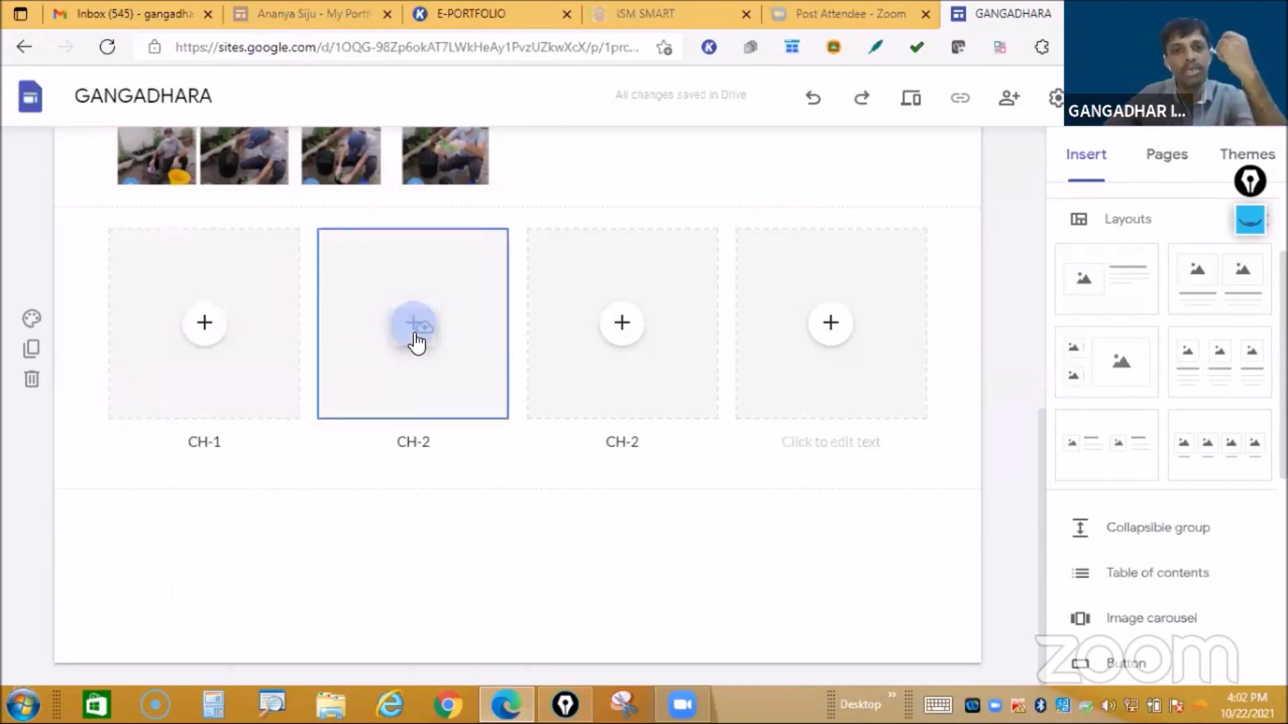
left_click(412, 324)
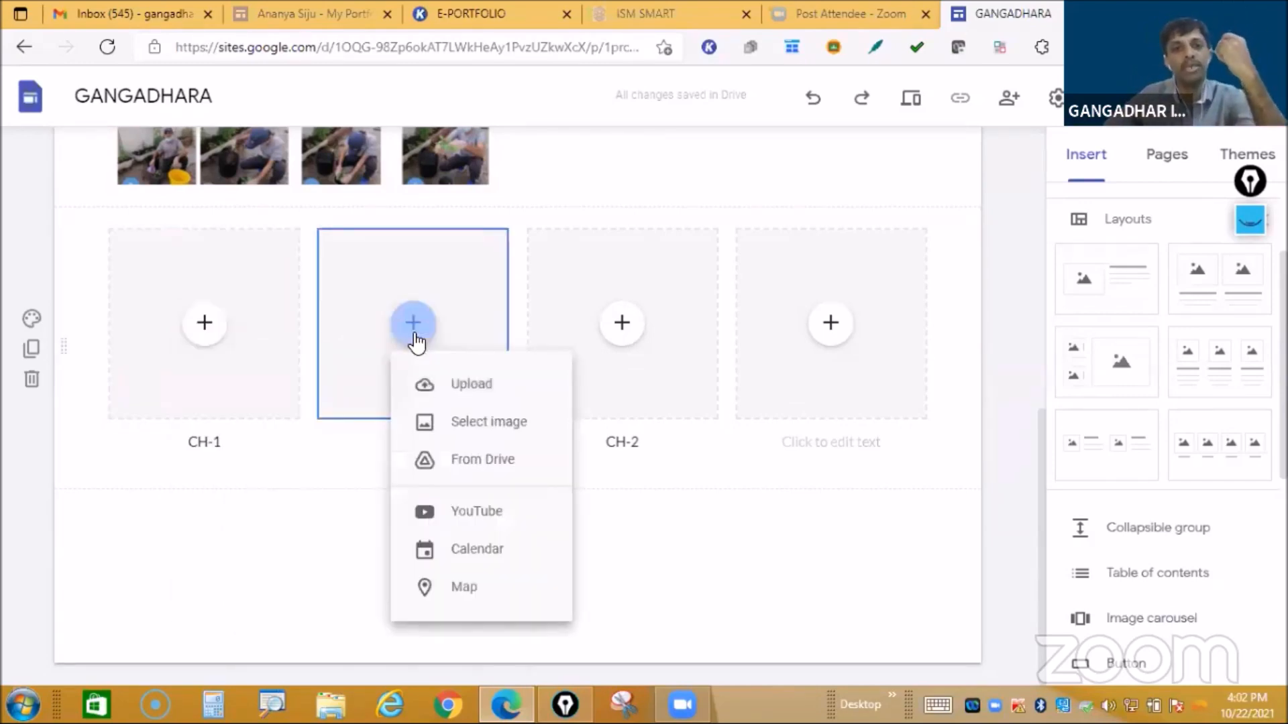
left_click(621, 327)
left_click(457, 543)
left_click(422, 382)
scroll(422, 388, "up", 2)
scroll(422, 394, "up", 1)
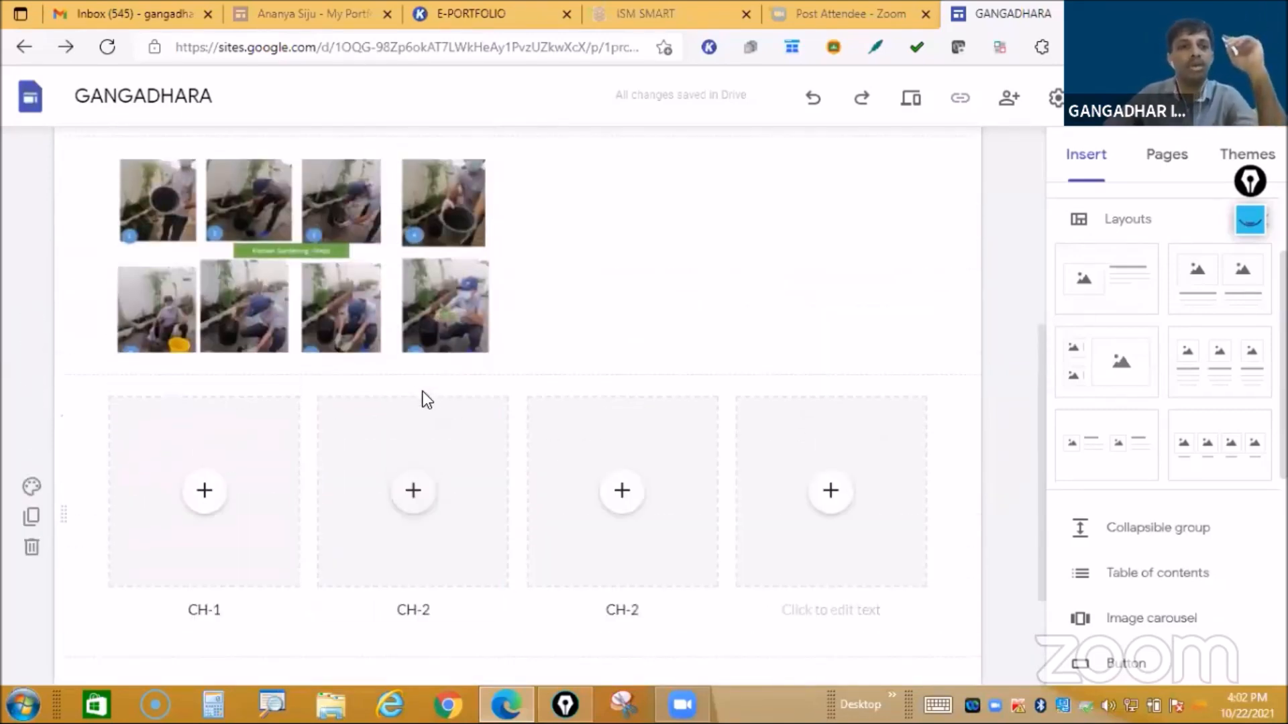
scroll(423, 396, "up", 4)
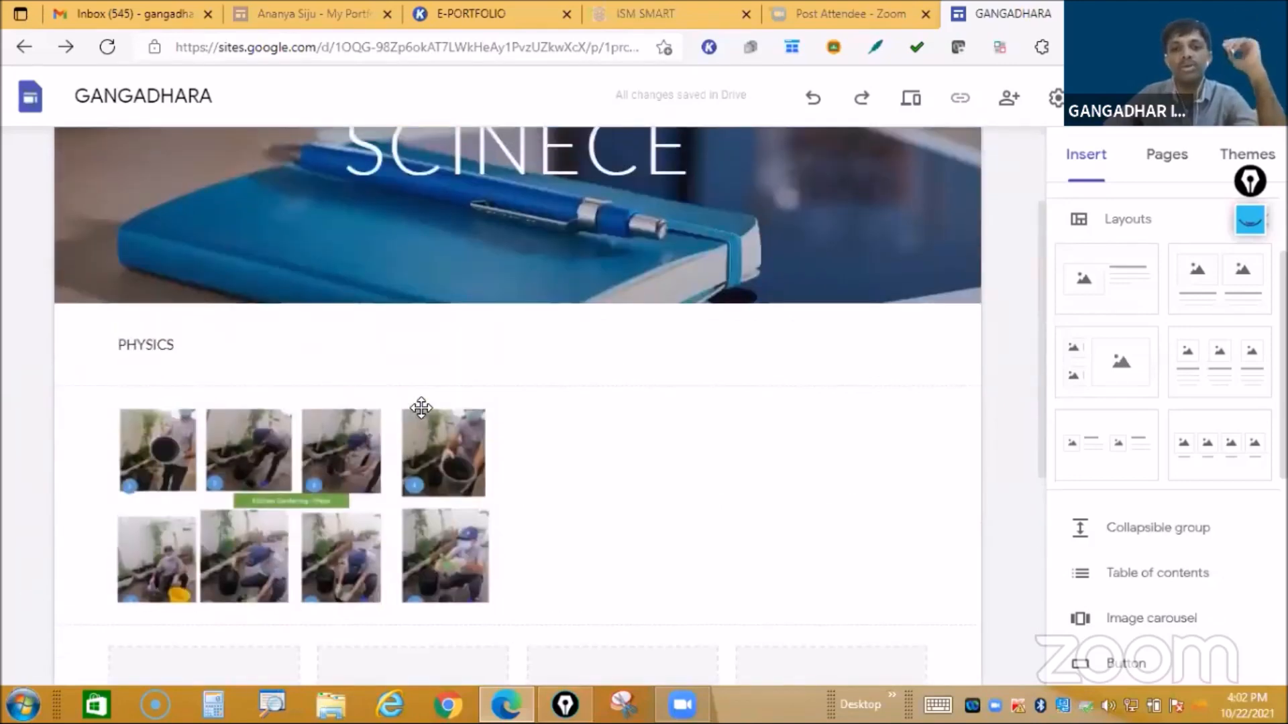
scroll(423, 411, "down", 5)
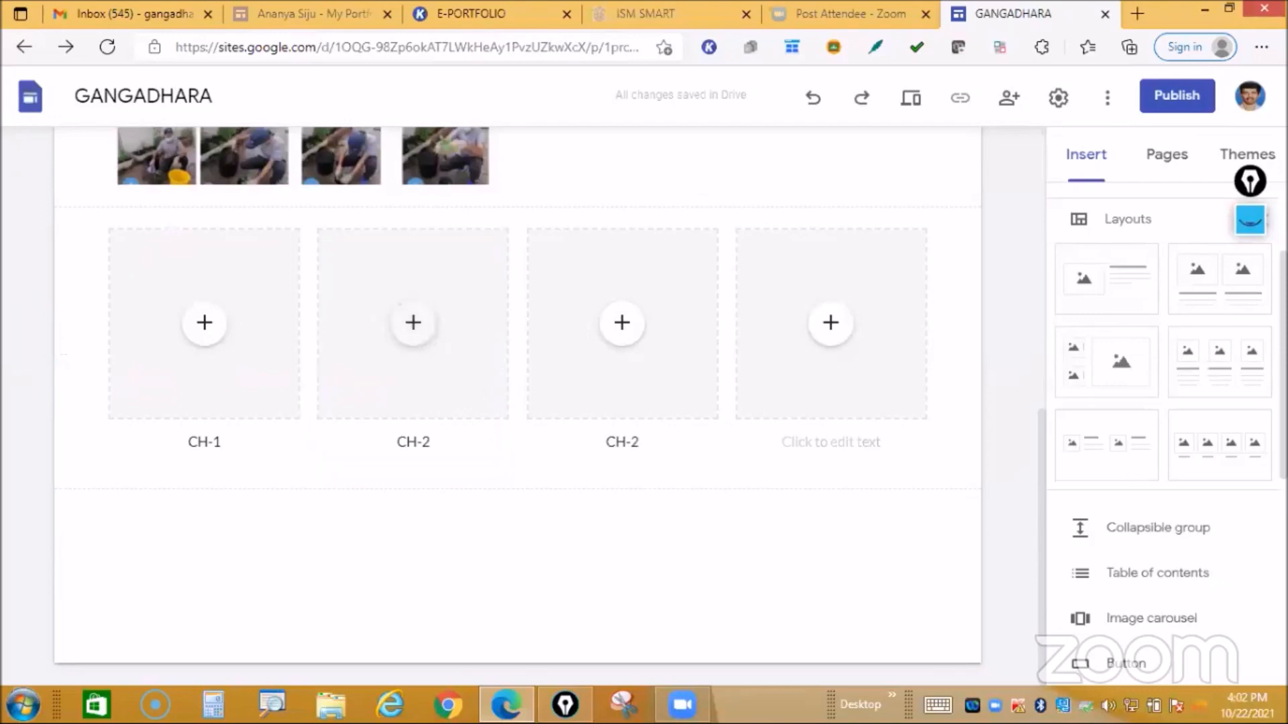
Step: Insert a divider below the four-image layout and add a text box reading CHEMISTRY beneath it
scroll(1118, 496, "down", 3)
left_click(1118, 493)
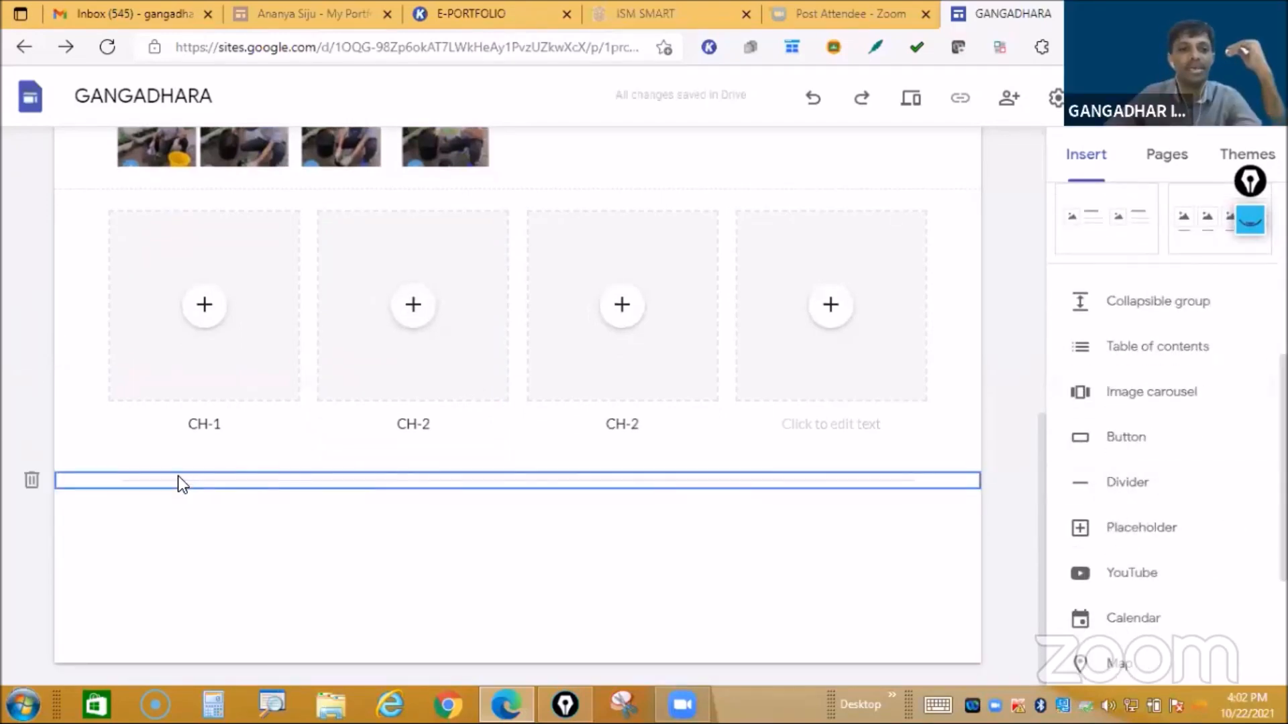
double_click(179, 477)
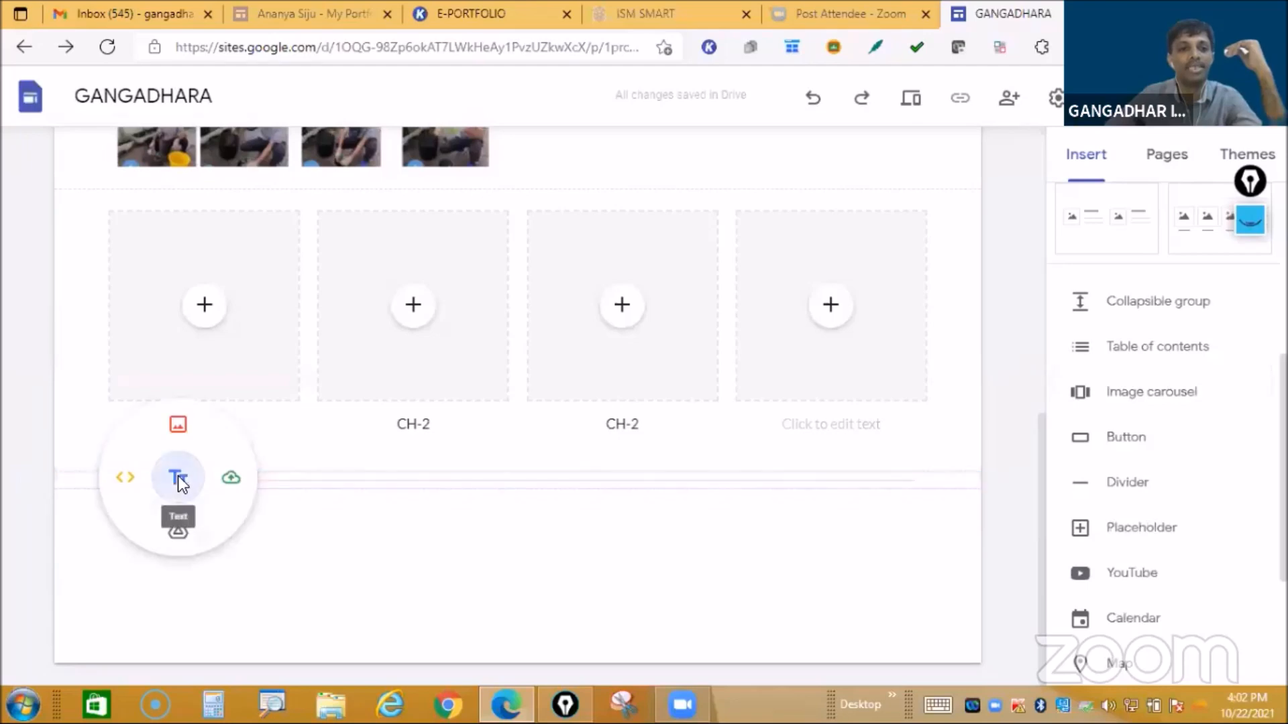
left_click(178, 478)
type("CHEMISTRY")
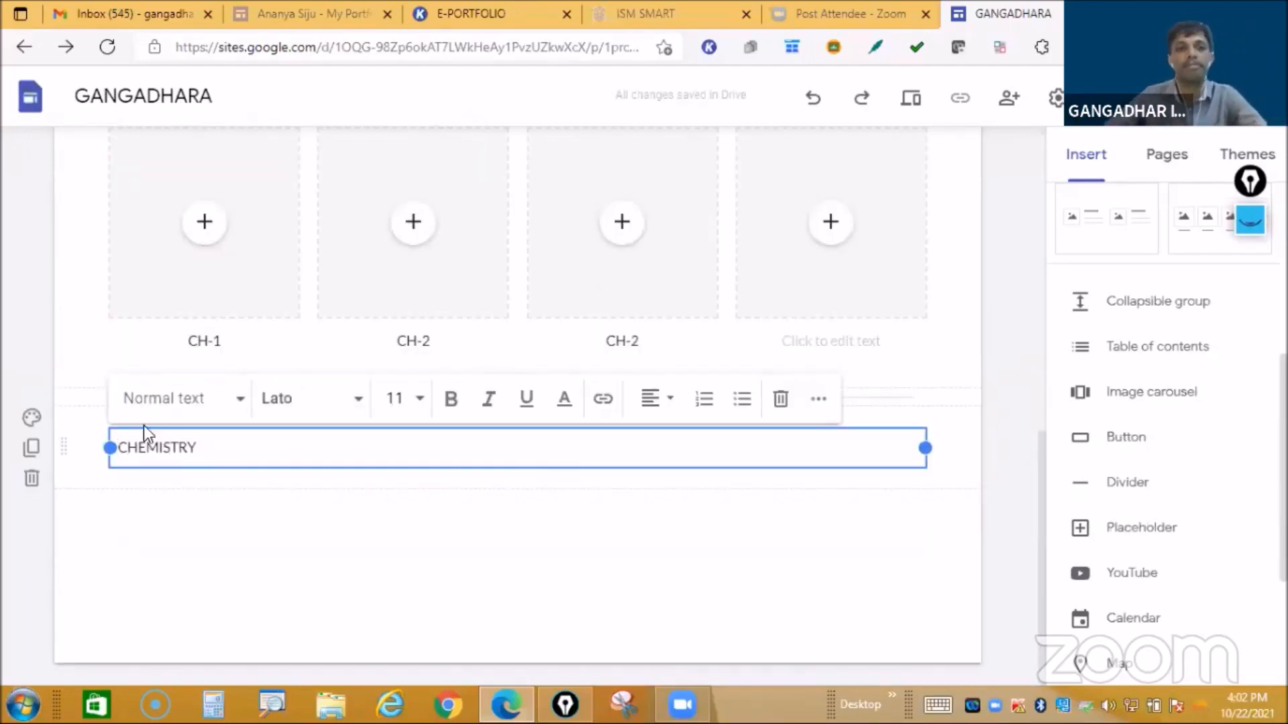
Step: Narrow the CHEMISTRY text box below the divider and deselect it
left_click_drag(924, 448, 203, 440)
left_click_drag(680, 450, 530, 454)
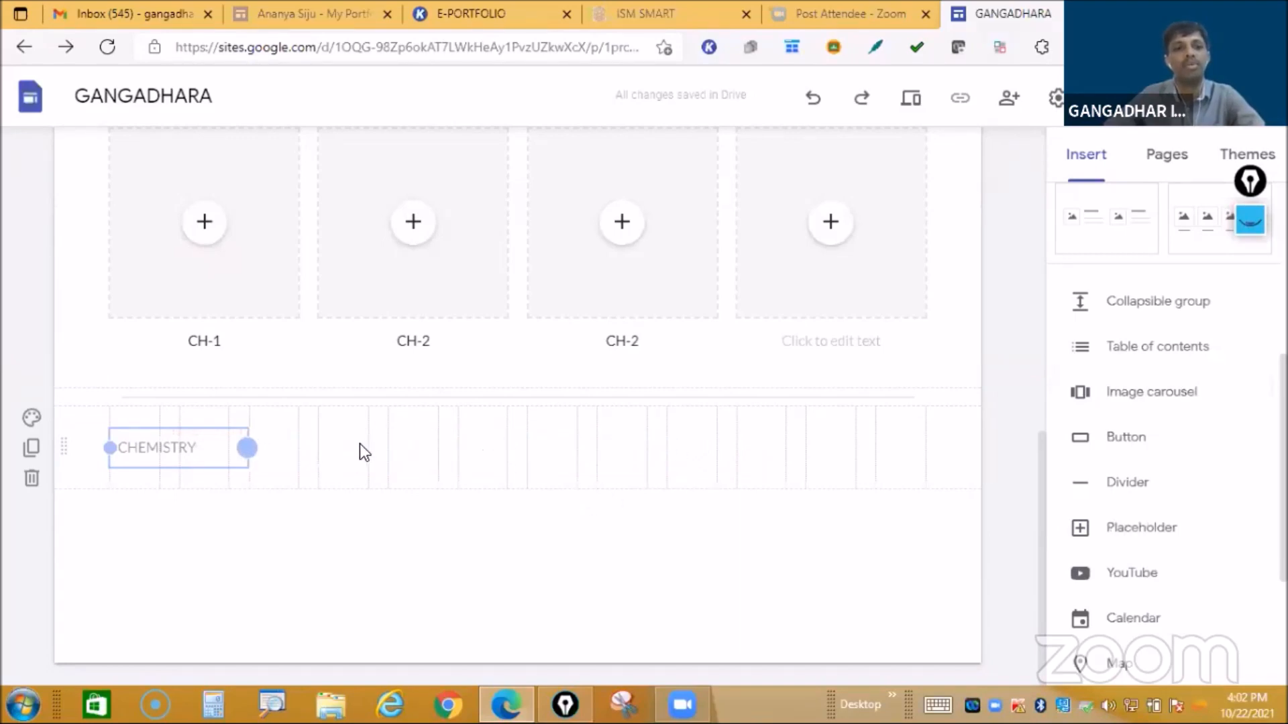
left_click_drag(226, 457, 369, 472)
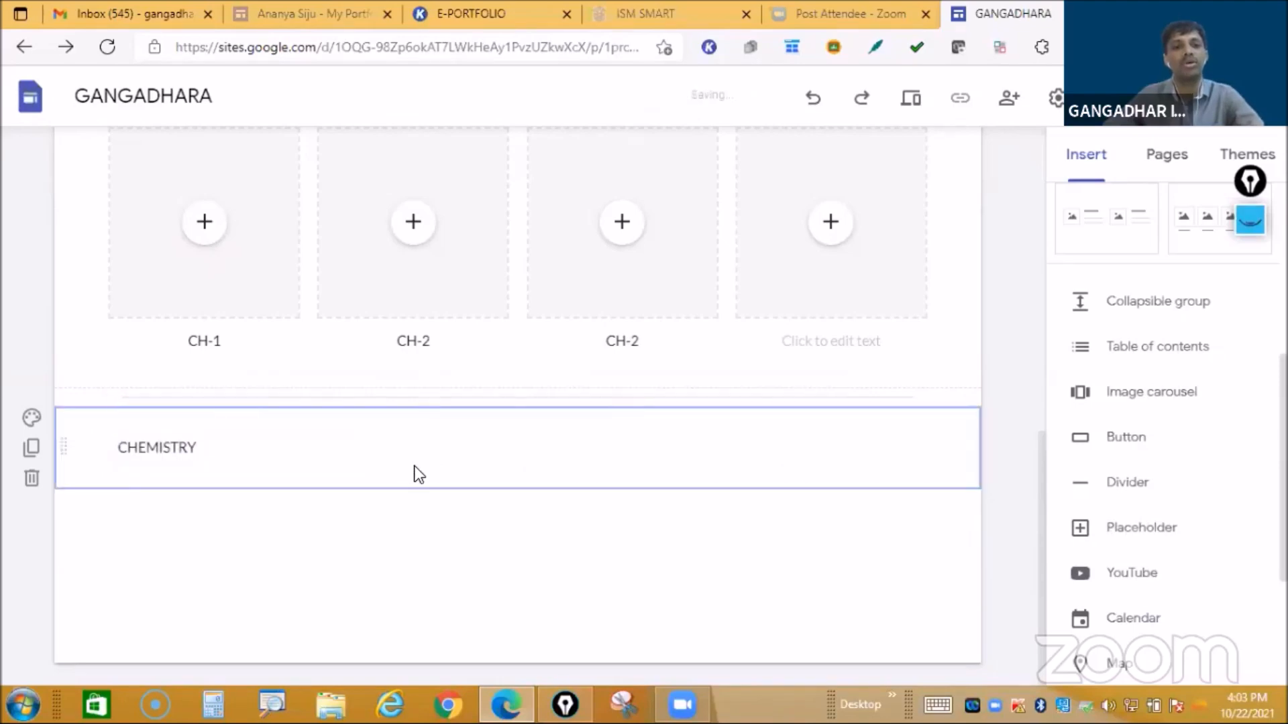
left_click(323, 546)
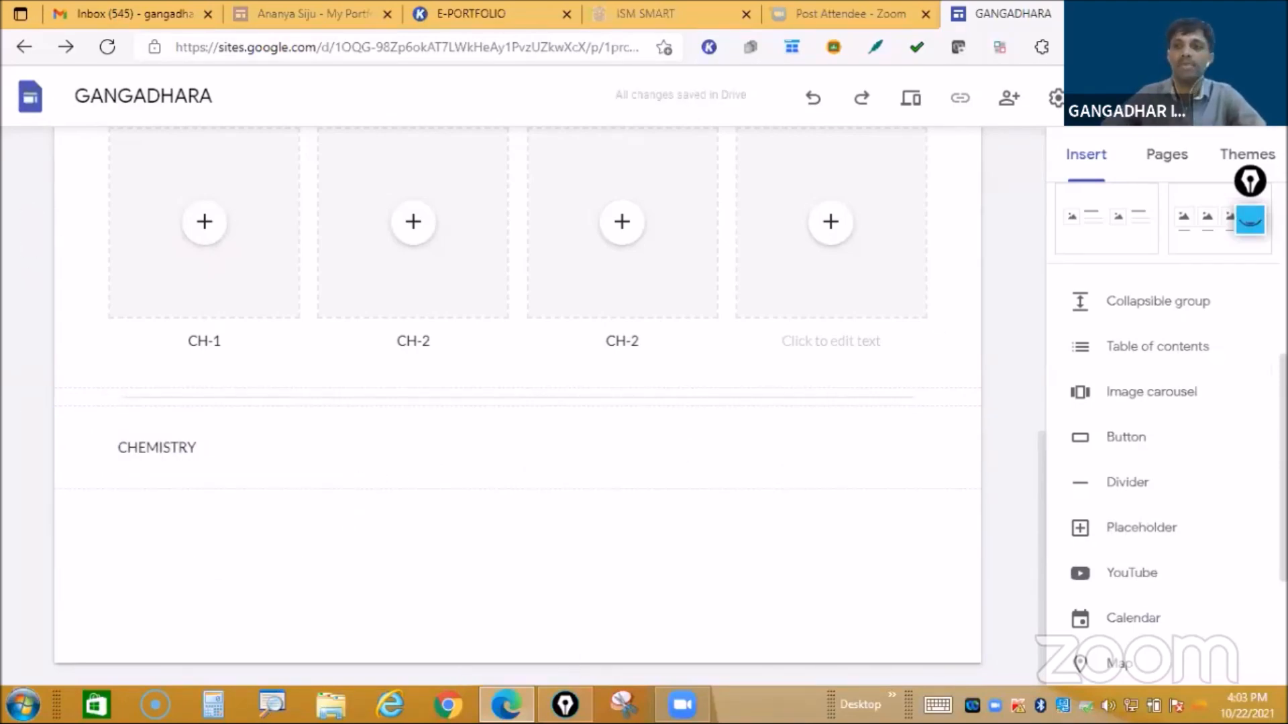
Step: Add the layout with four captioned image placeholders below CHEMISTRY and caption its first placeholder CH-1
mouse_move(1233, 383)
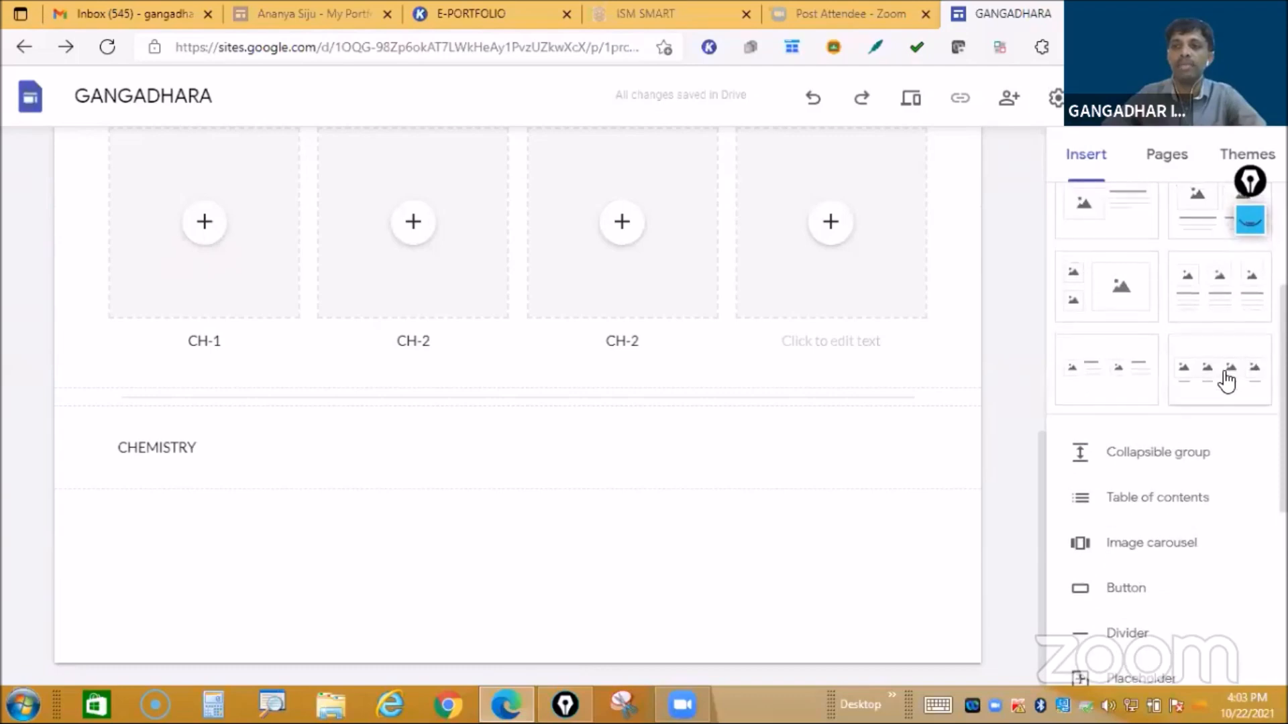
left_click(1226, 380)
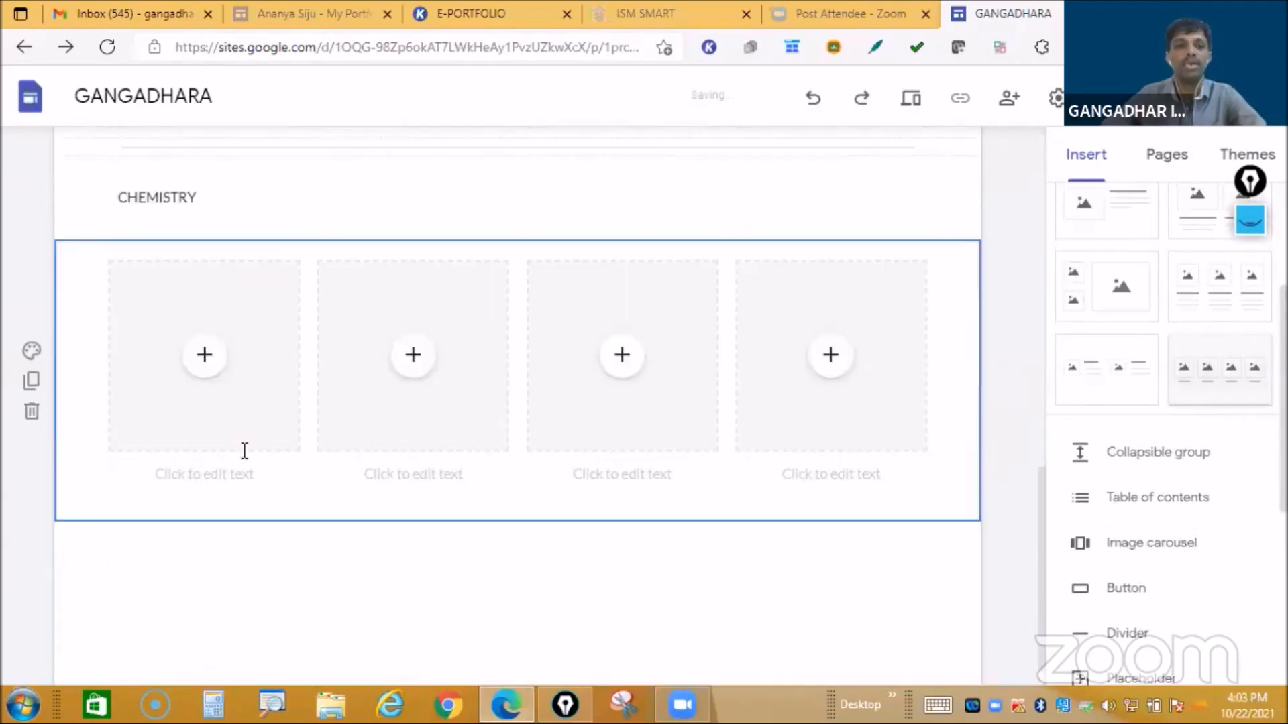
left_click(184, 445)
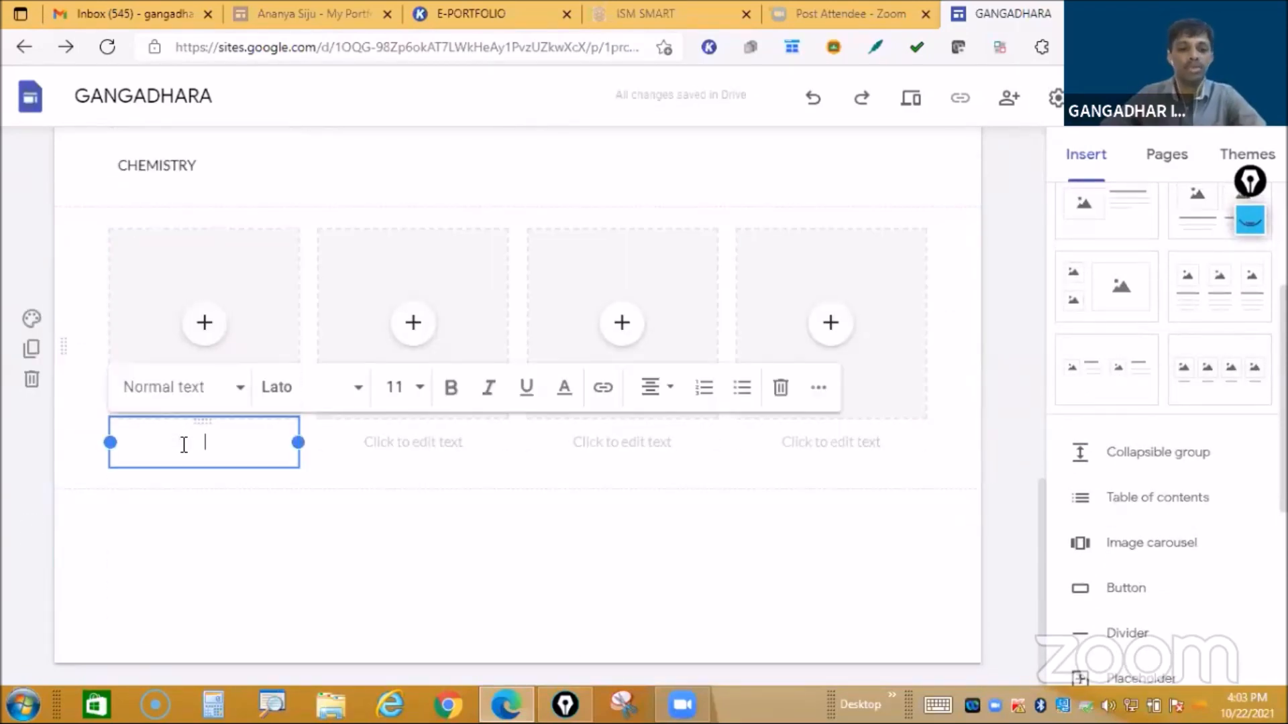
type("CH-1")
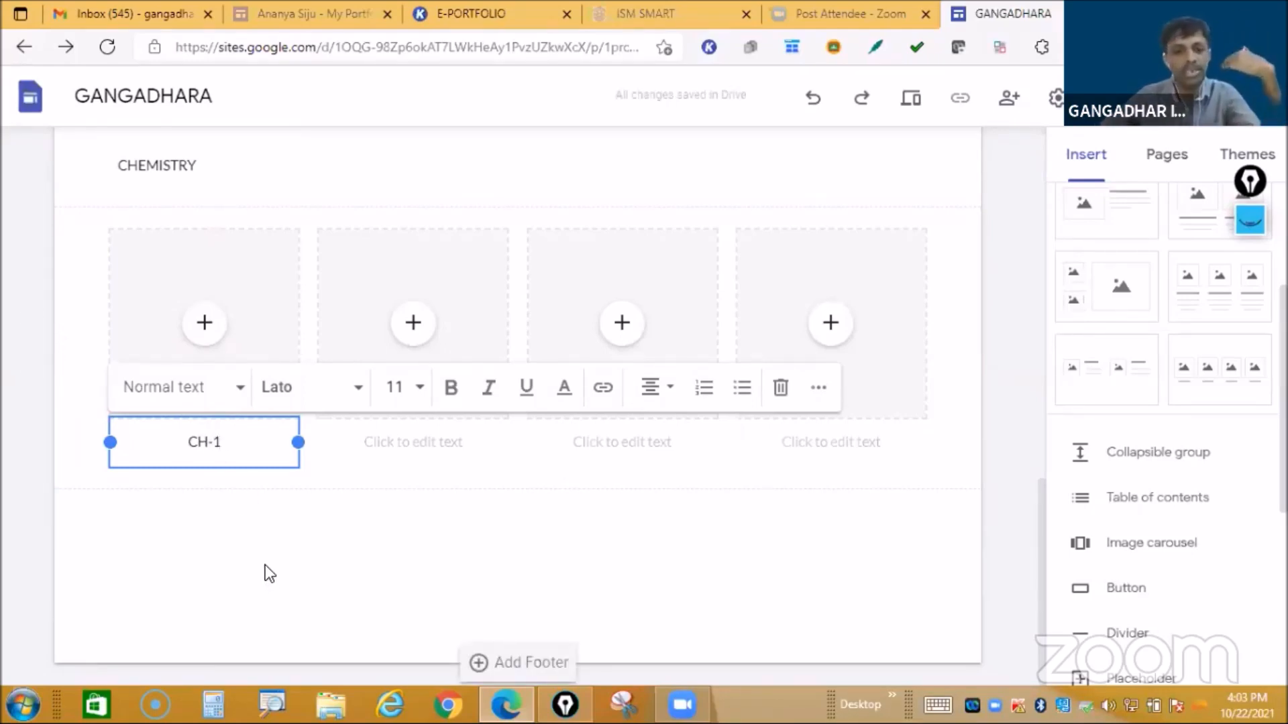
Step: Review the SCINECE page, the subject subpages under CLASS WORKS and the elements available for insertion
scroll(607, 465, "up", 5)
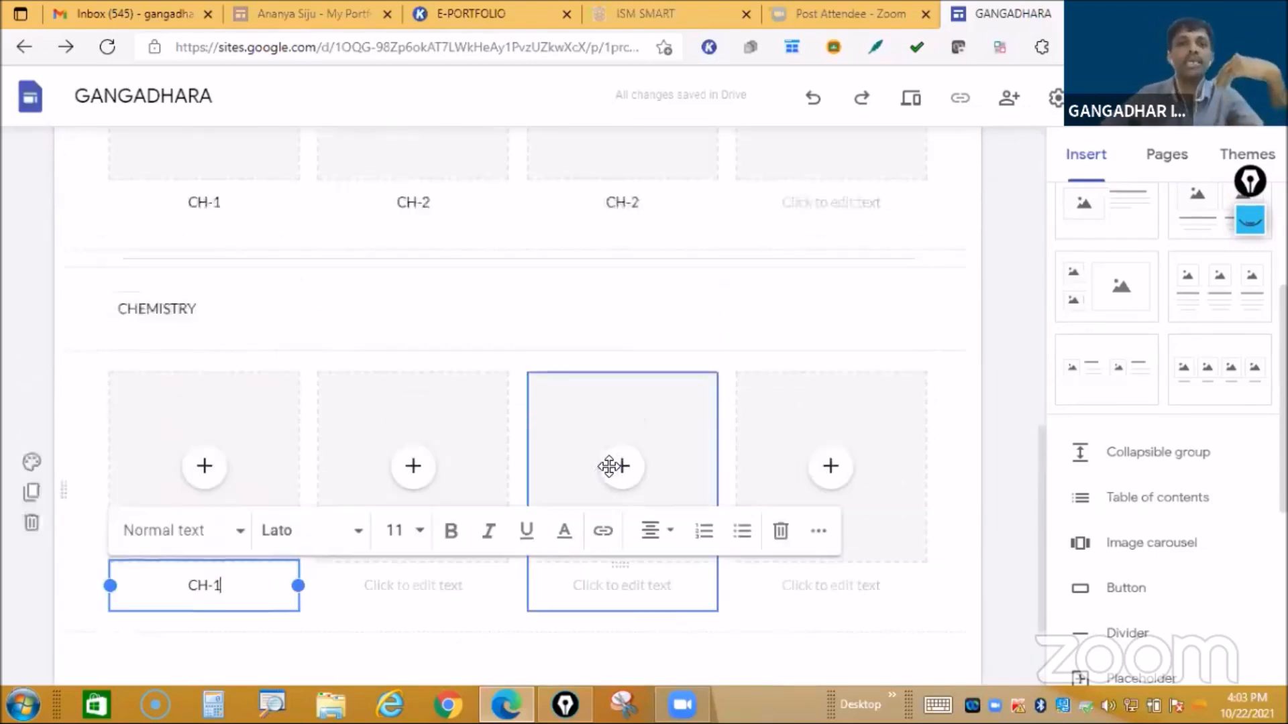
scroll(609, 469, "up", 10)
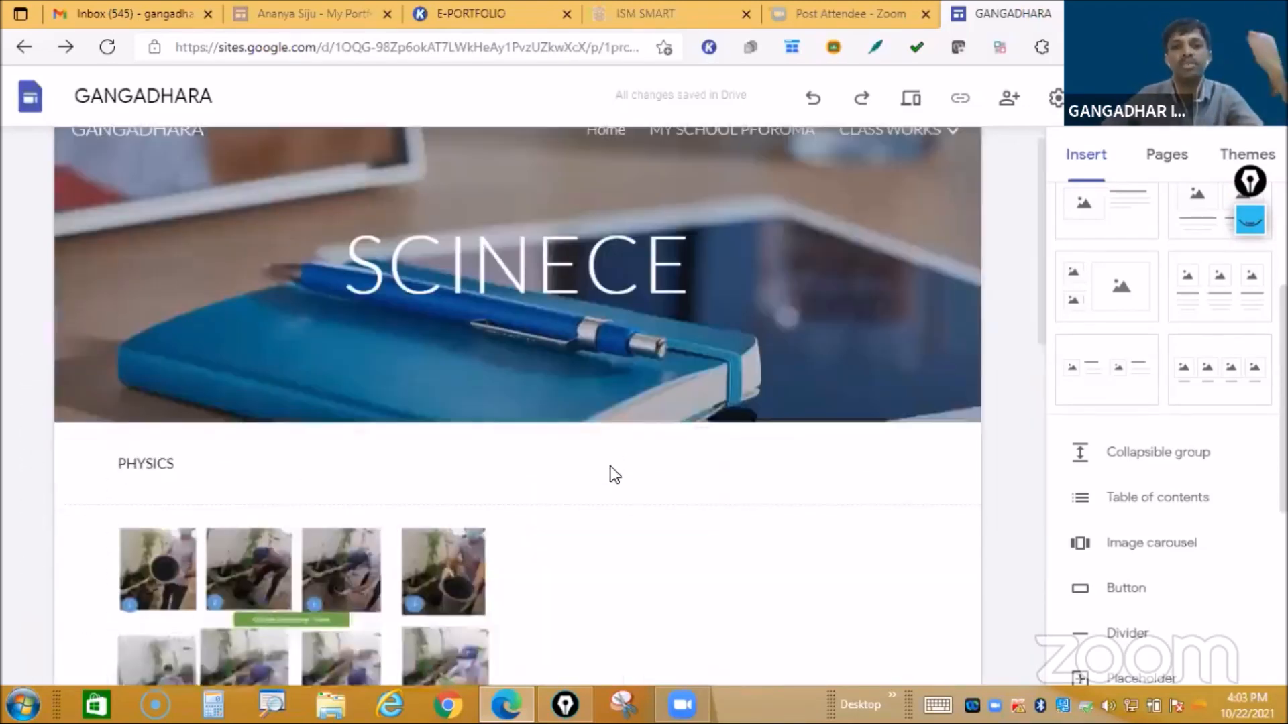
mouse_move(884, 180)
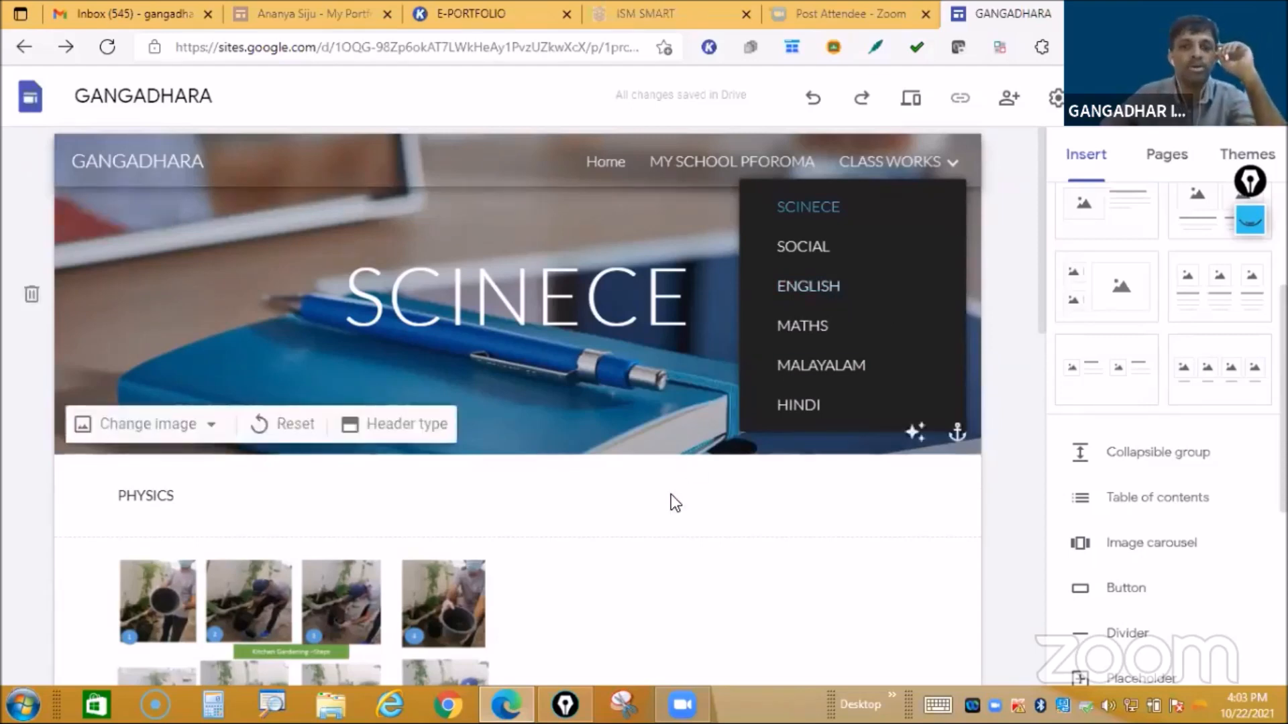
scroll(673, 502, "down", 2)
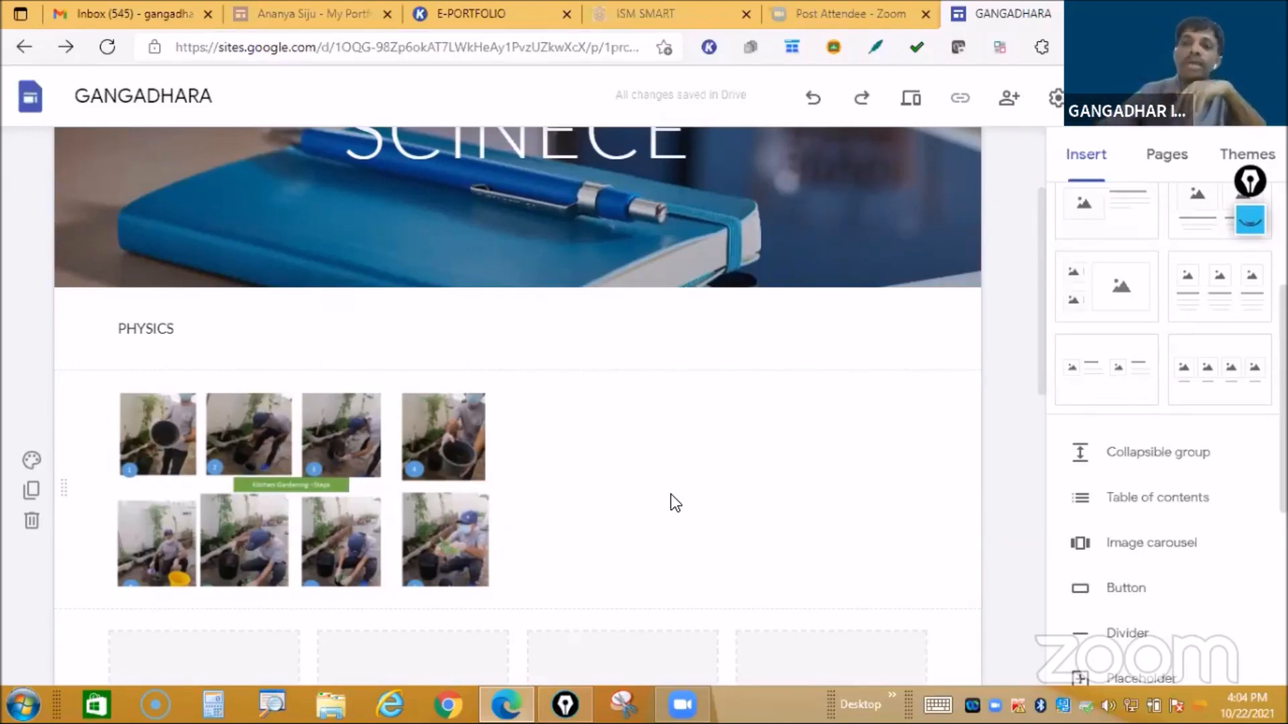
scroll(1090, 517, "down", 3)
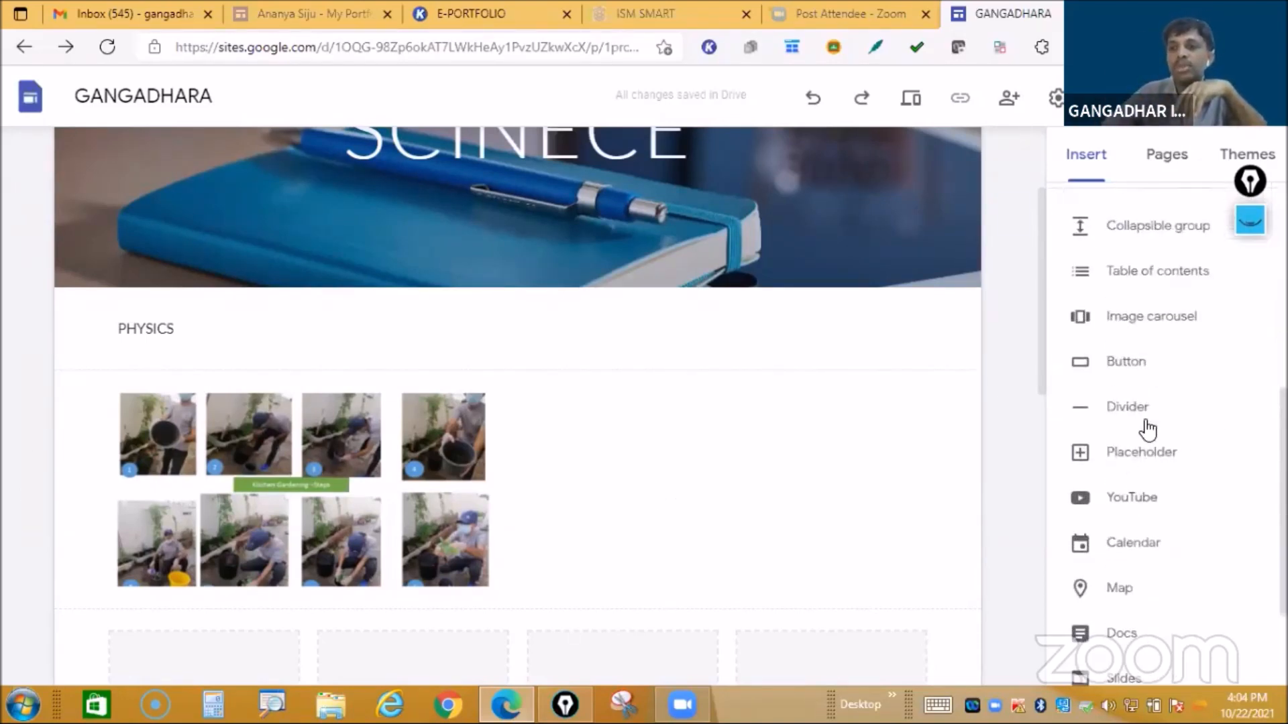
scroll(1171, 430, "up", 3)
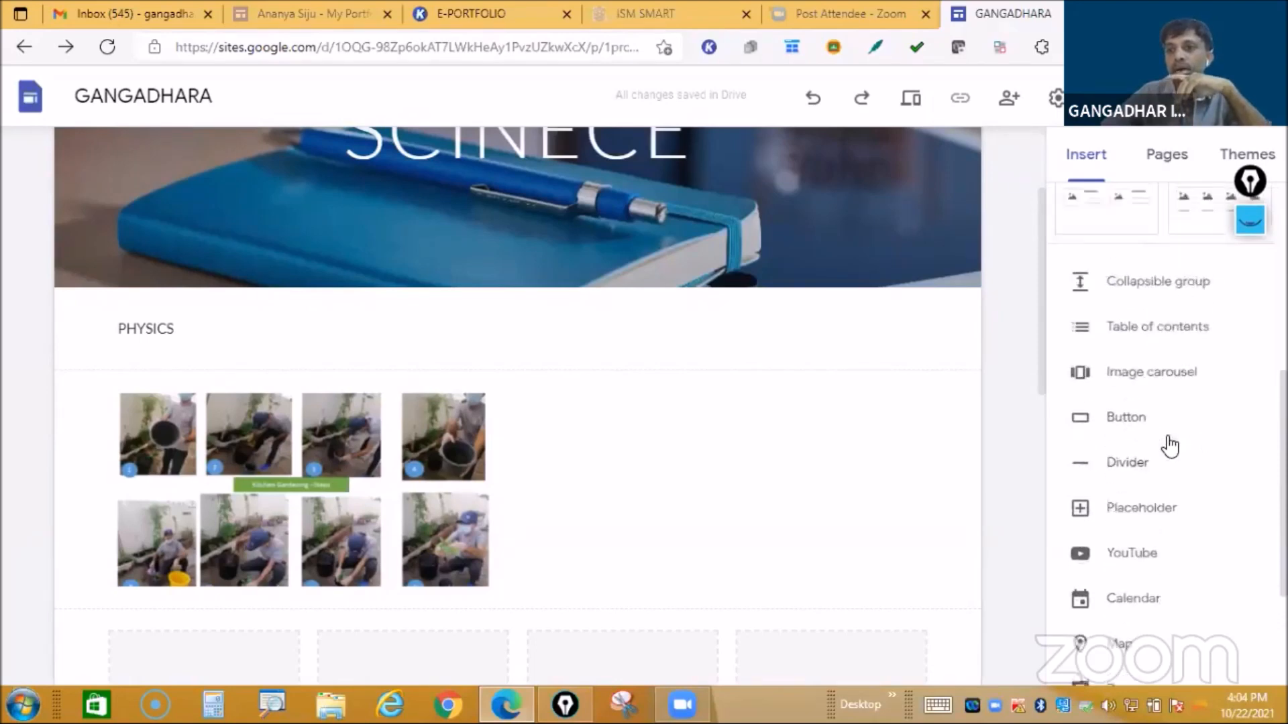
scroll(1190, 449, "down", 1)
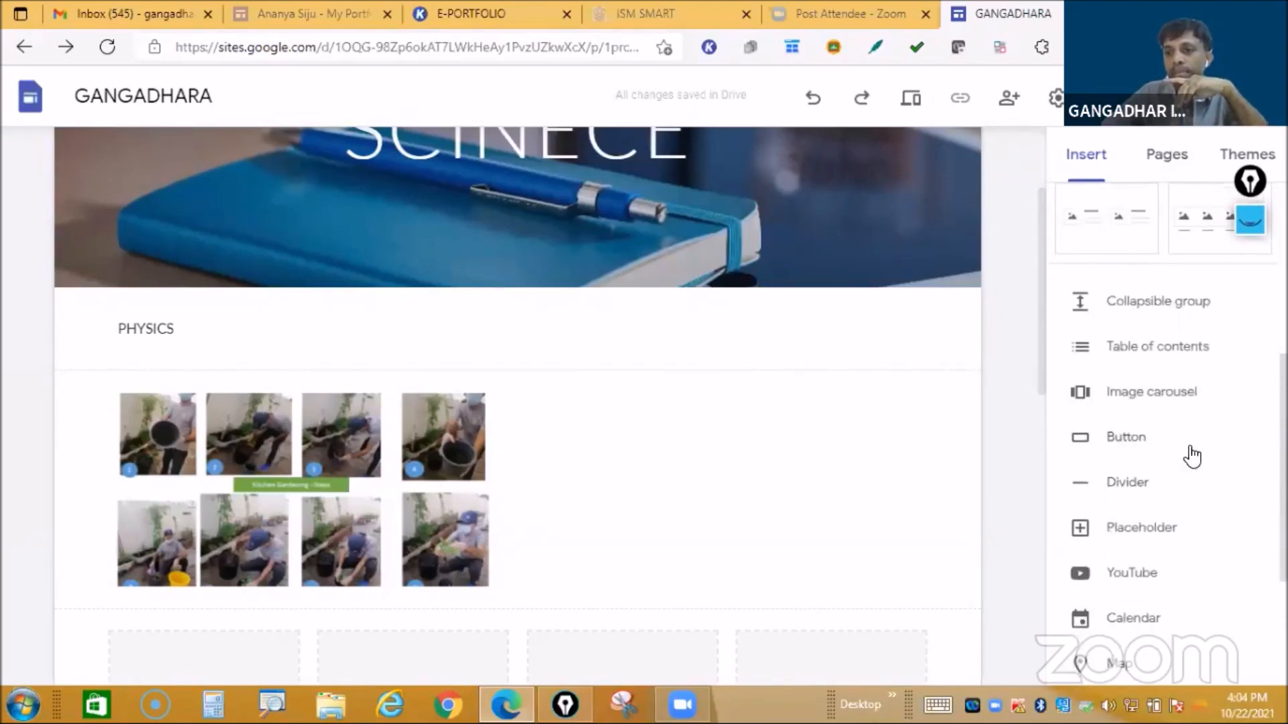
scroll(1192, 456, "down", 2)
scroll(1189, 451, "up", 6)
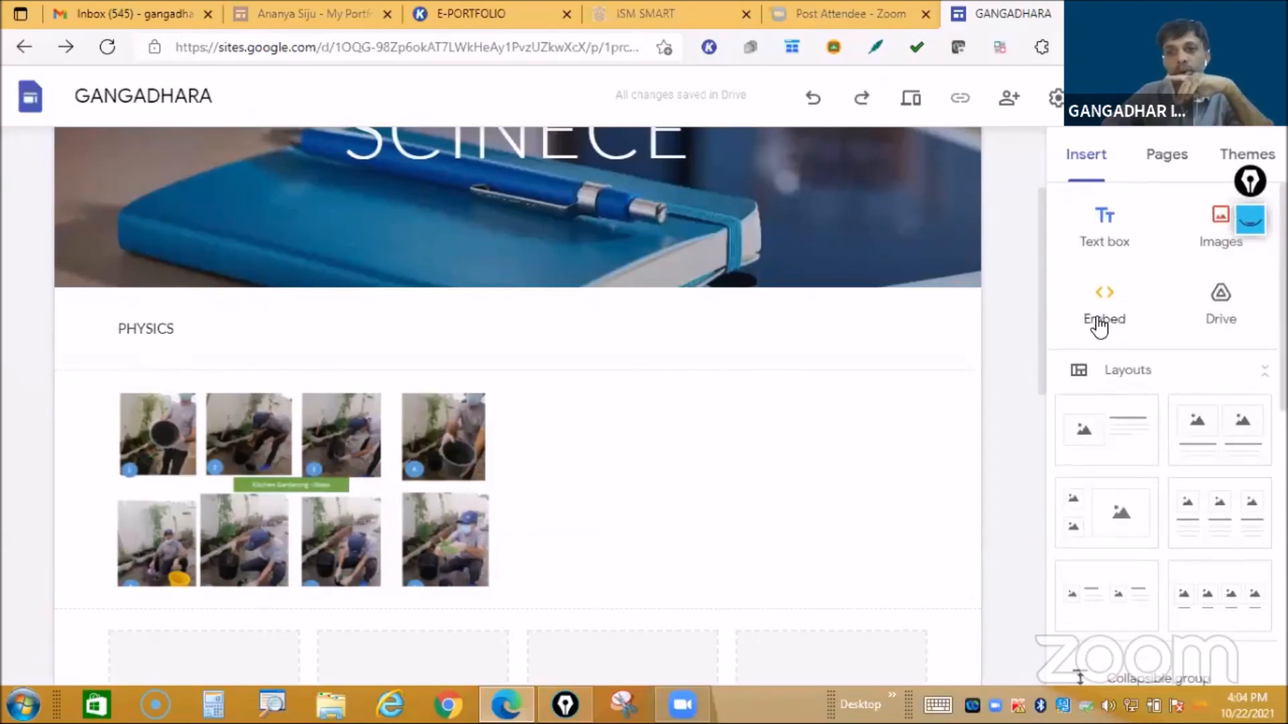
scroll(1100, 326, "down", 4)
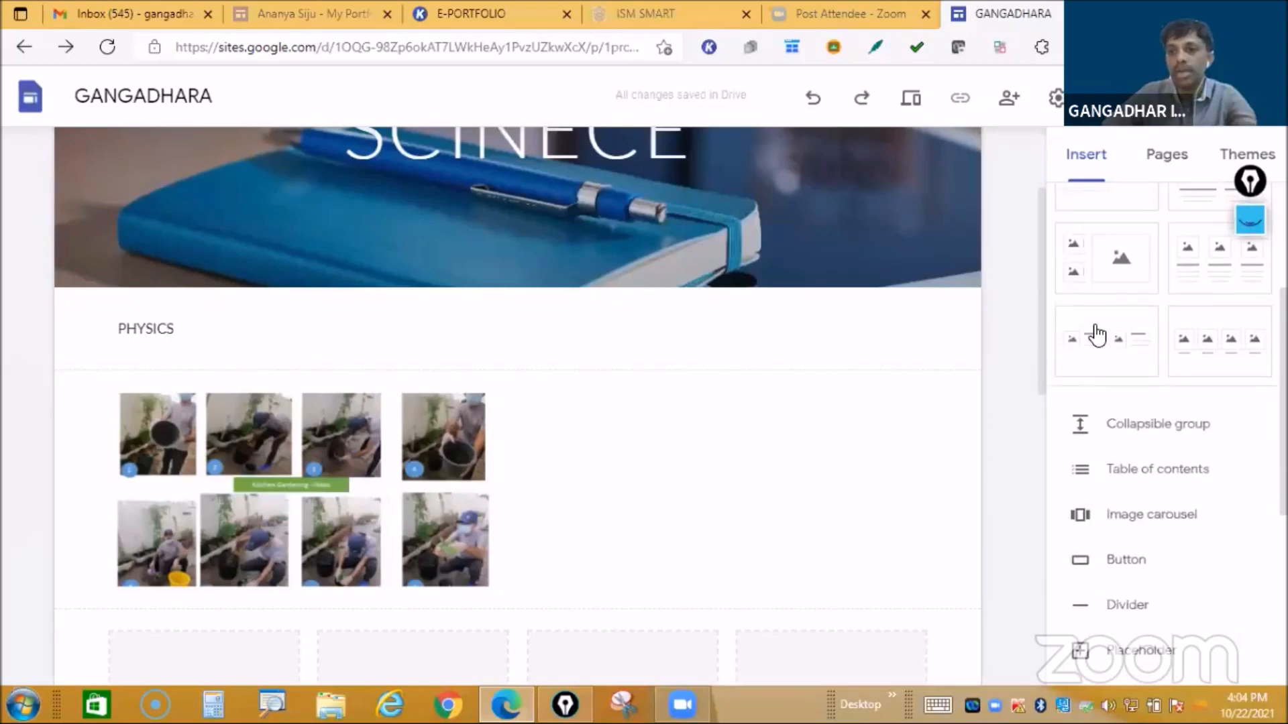
scroll(1093, 342, "down", 4)
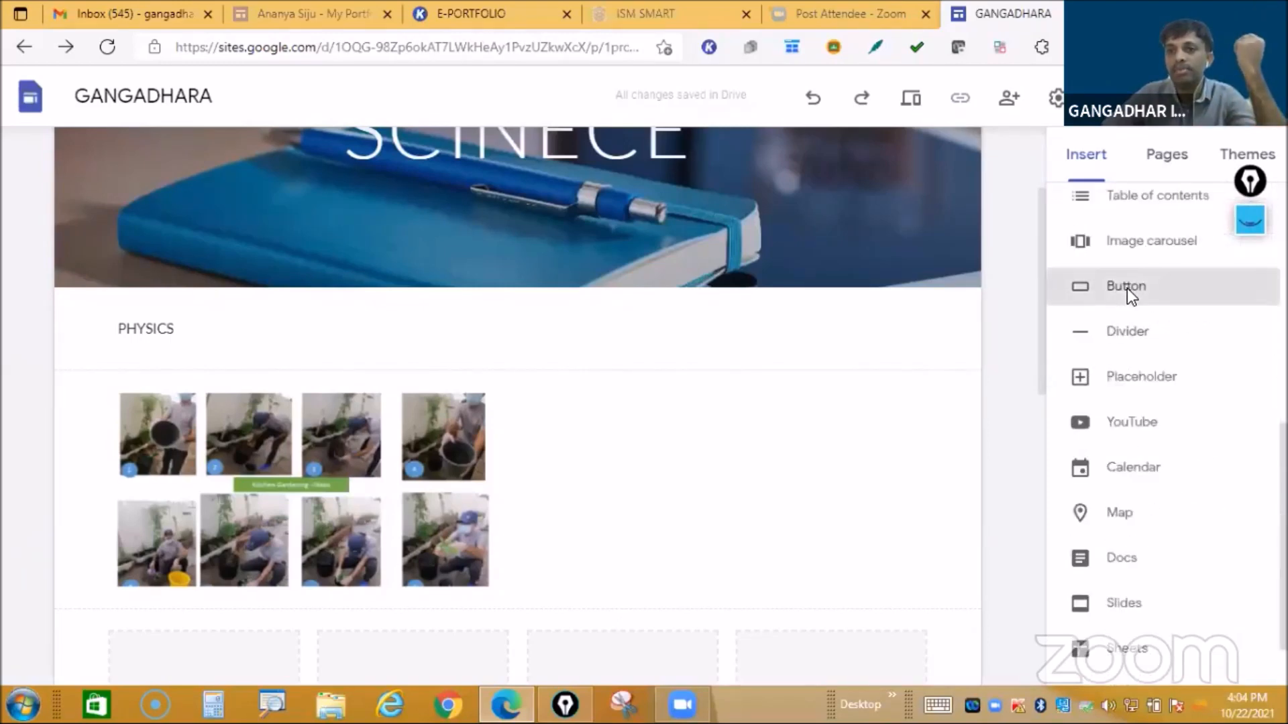
left_click(1127, 288)
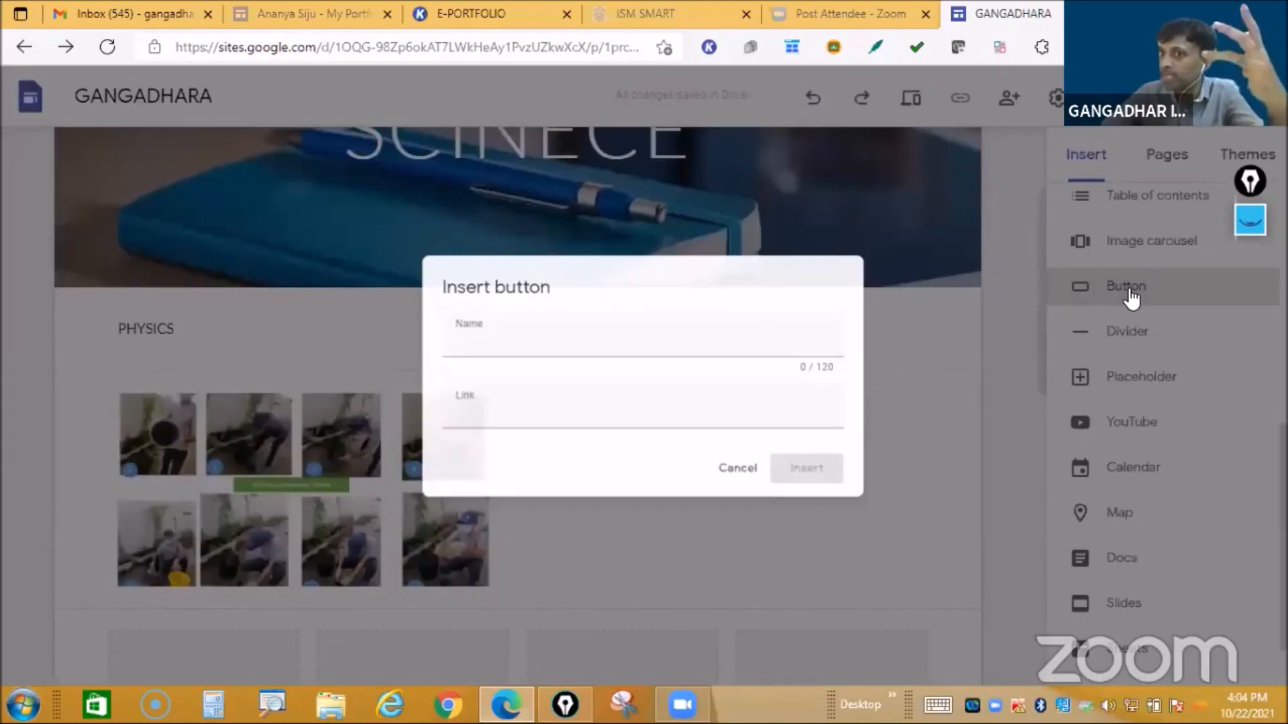
left_click(1132, 295)
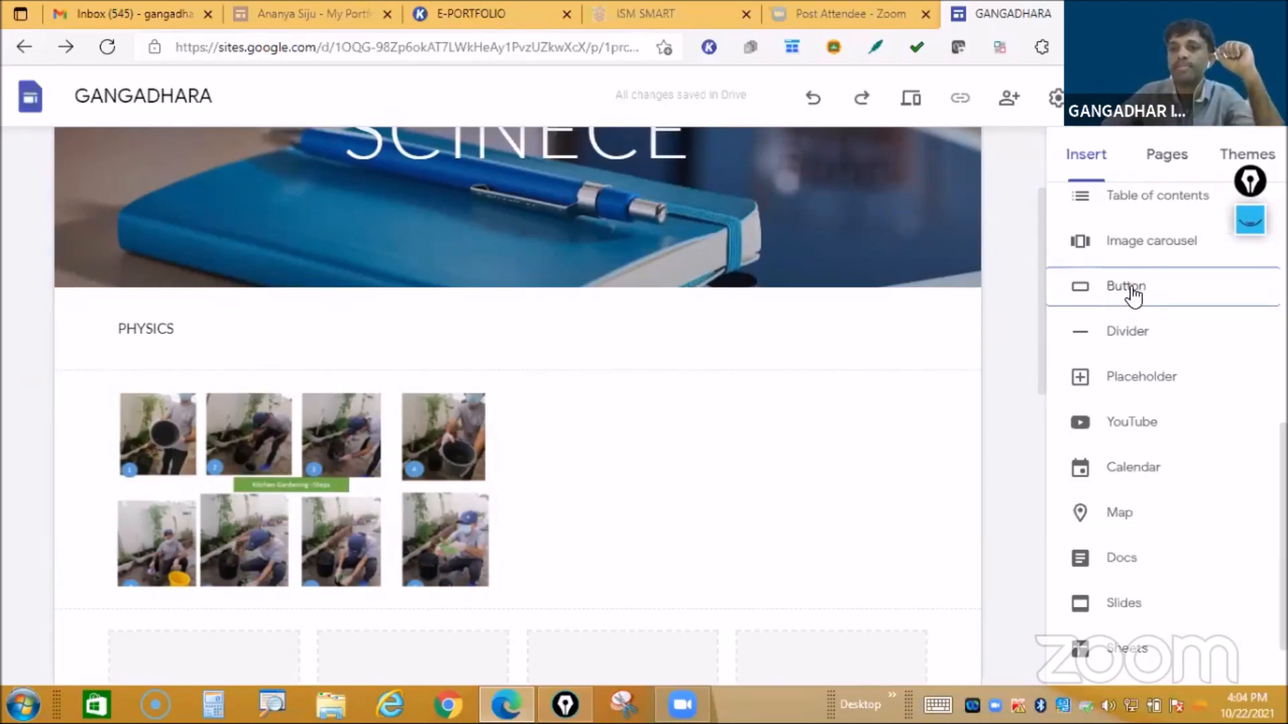
left_click(1131, 286)
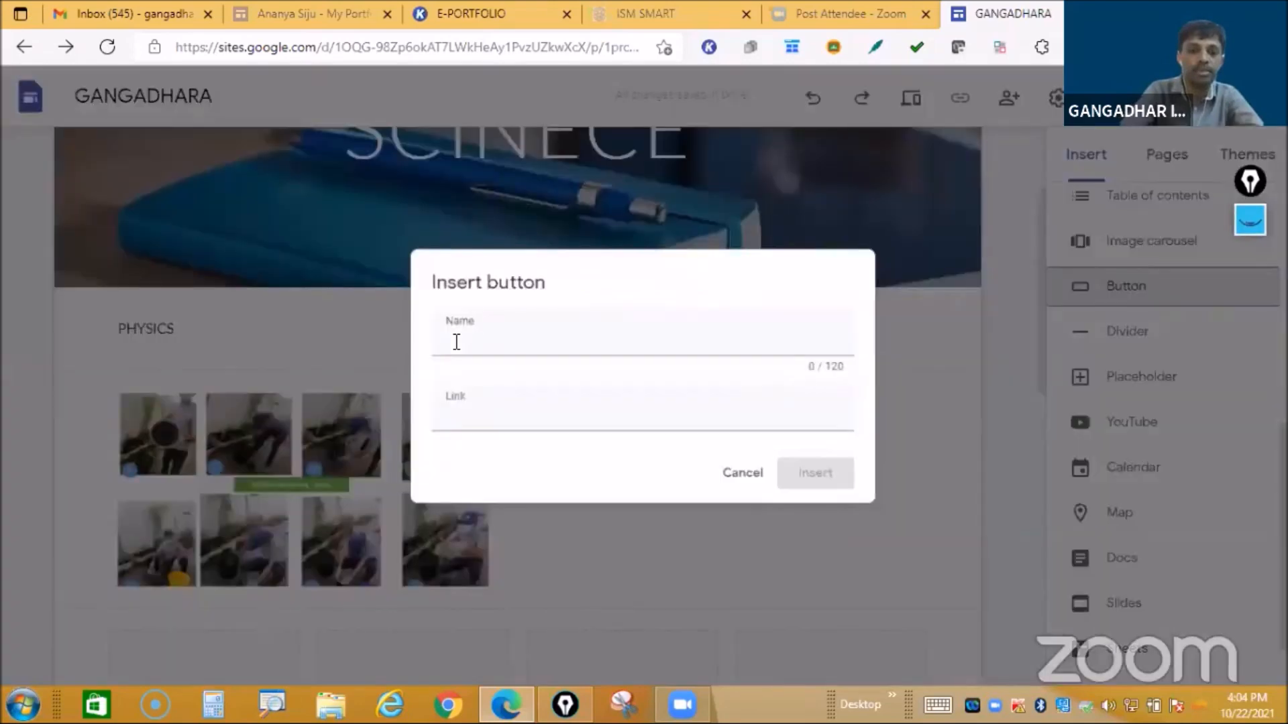
type("MY DANCE DR")
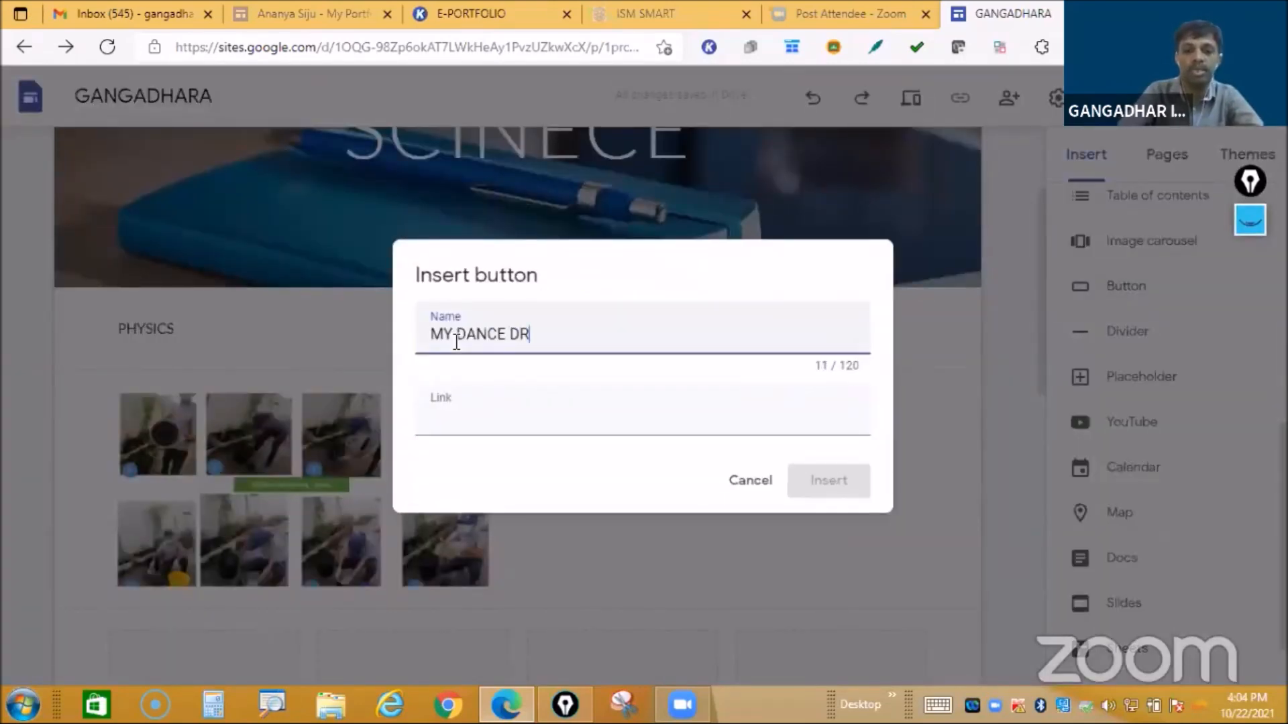
type("ING ANNUAL DAY")
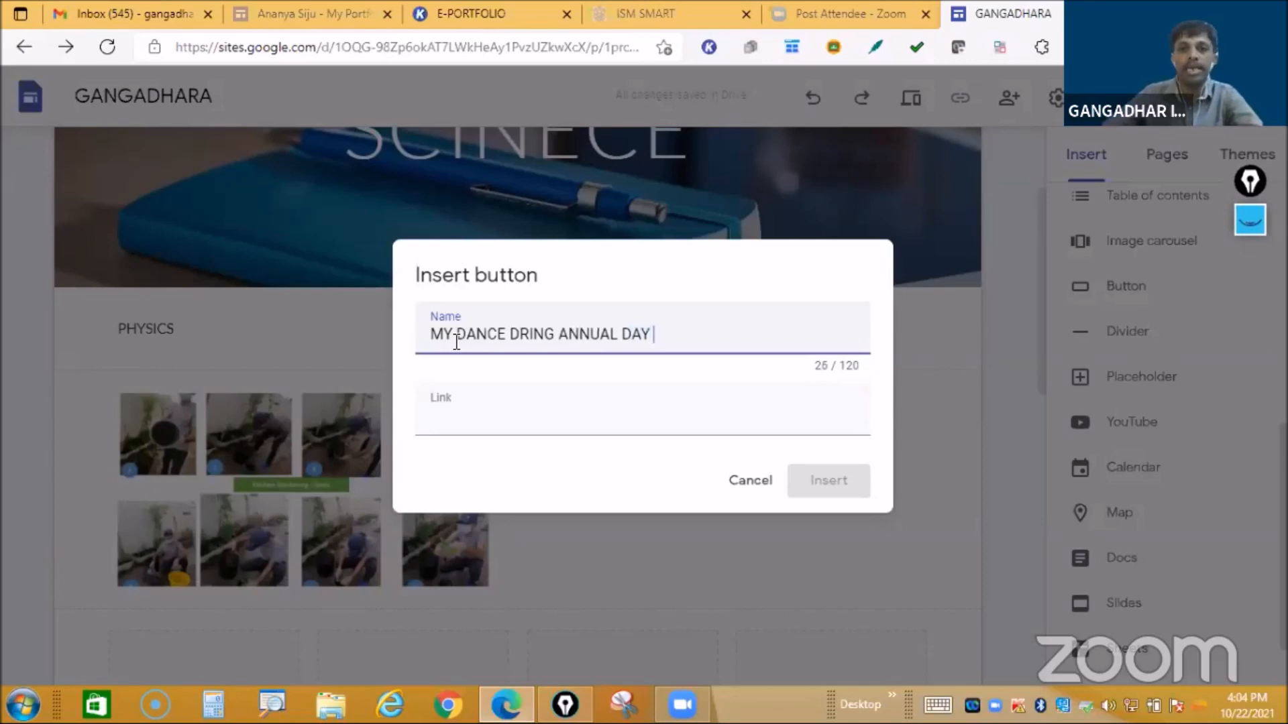
left_click(469, 424)
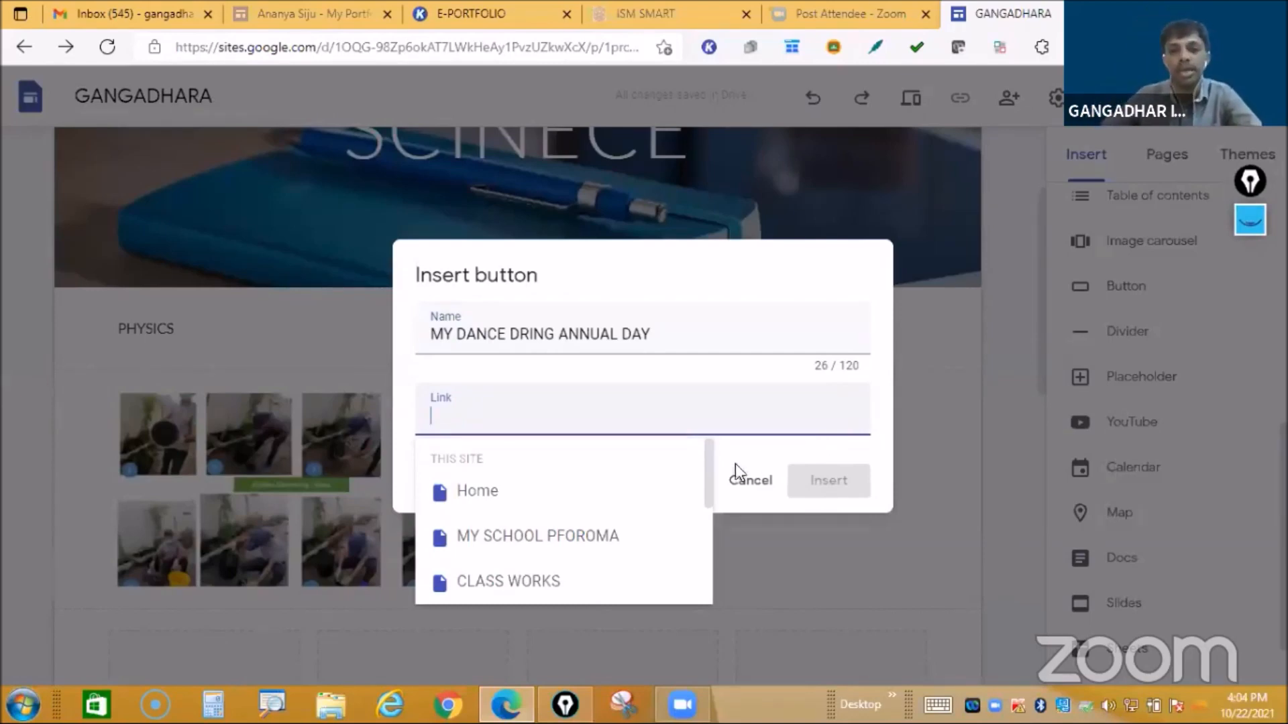
left_click(748, 487)
left_click(748, 487)
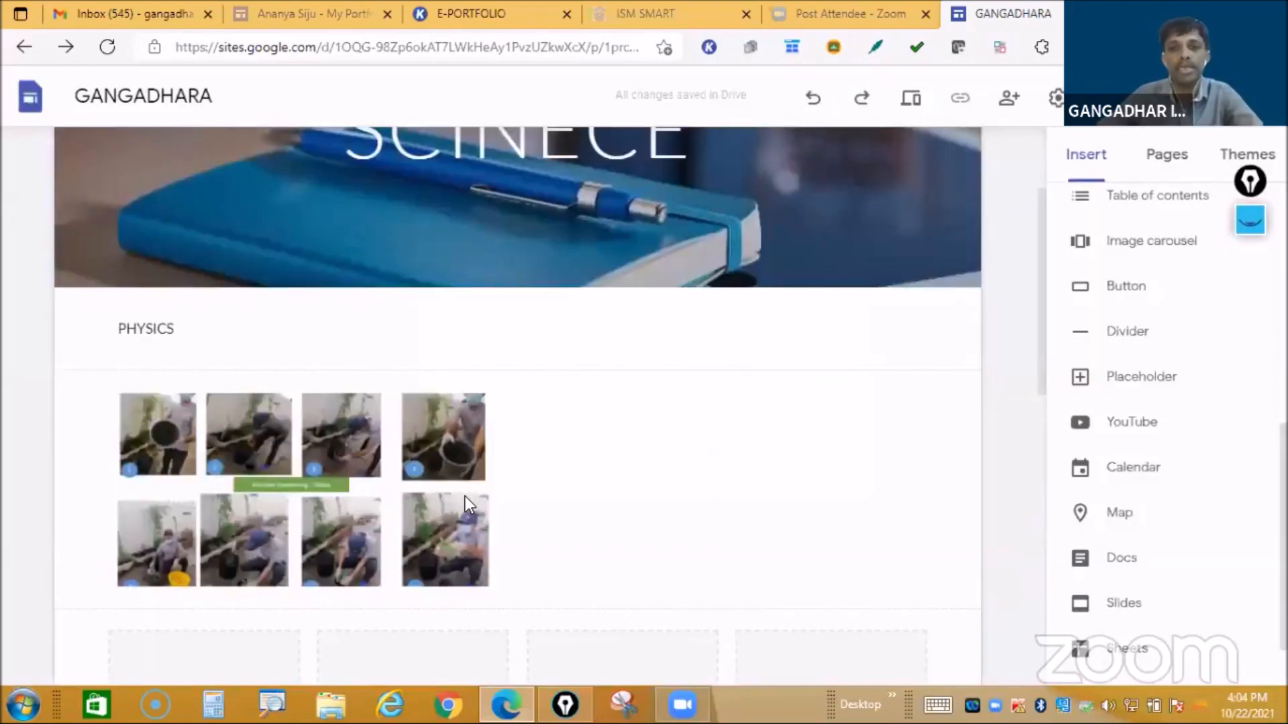
scroll(819, 483, "down", 8)
scroll(825, 484, "up", 5)
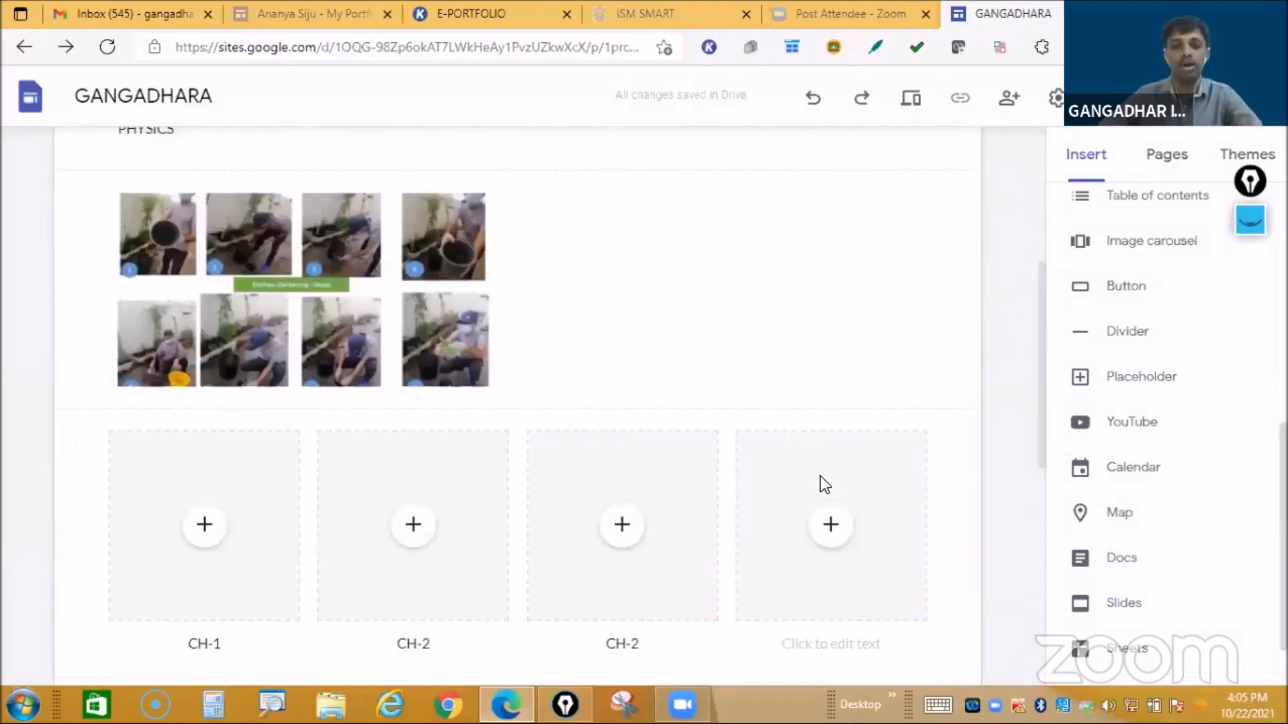
scroll(825, 484, "up", 5)
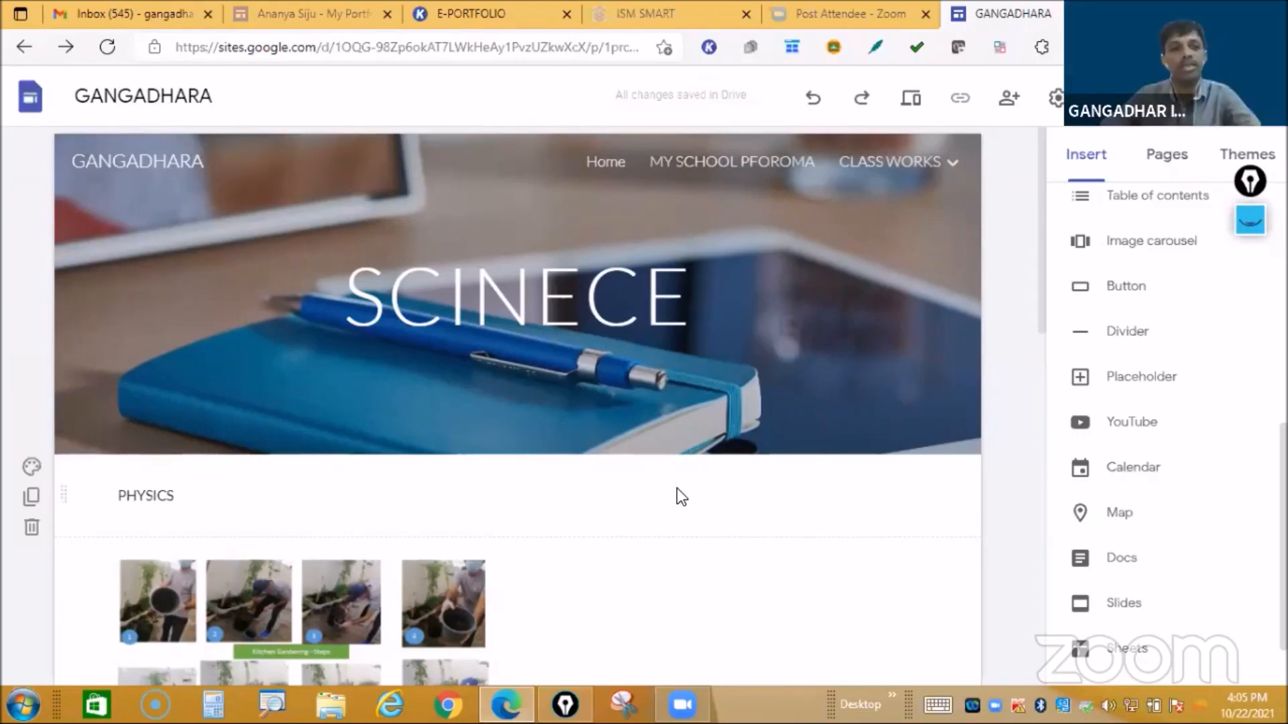
scroll(677, 489, "down", 3)
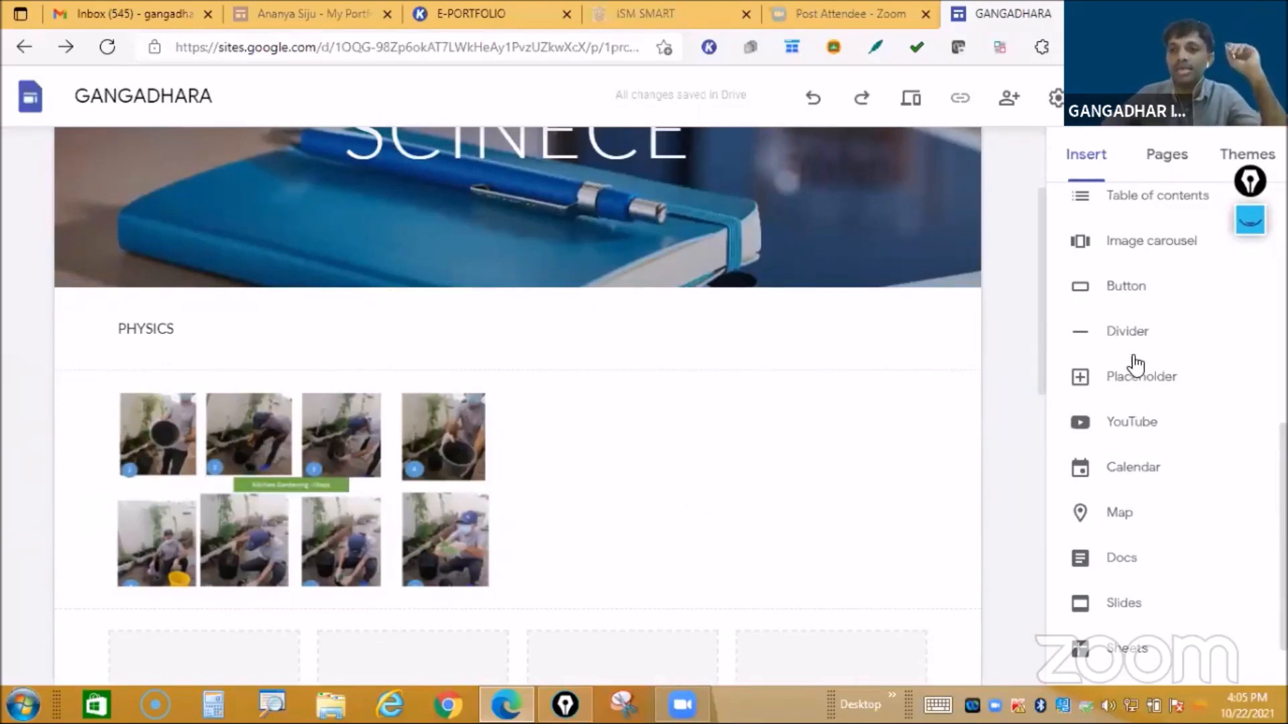
scroll(1133, 454, "up", 10)
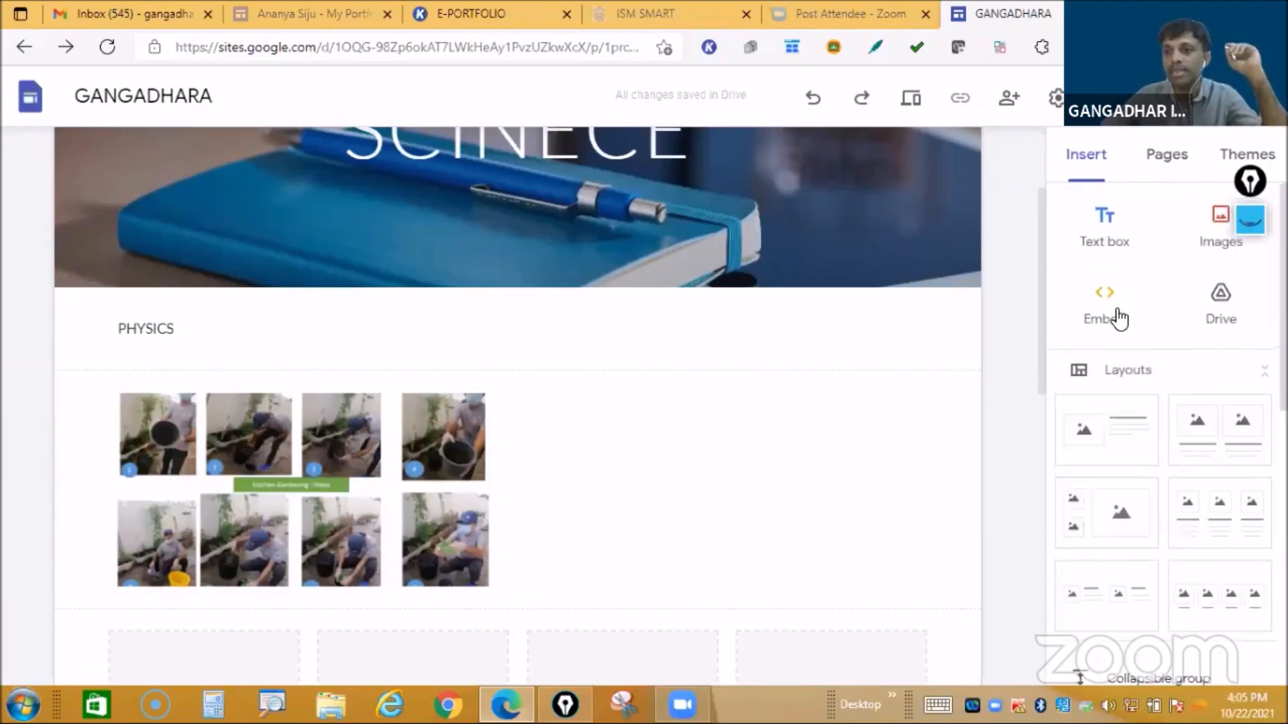
left_click(1107, 312)
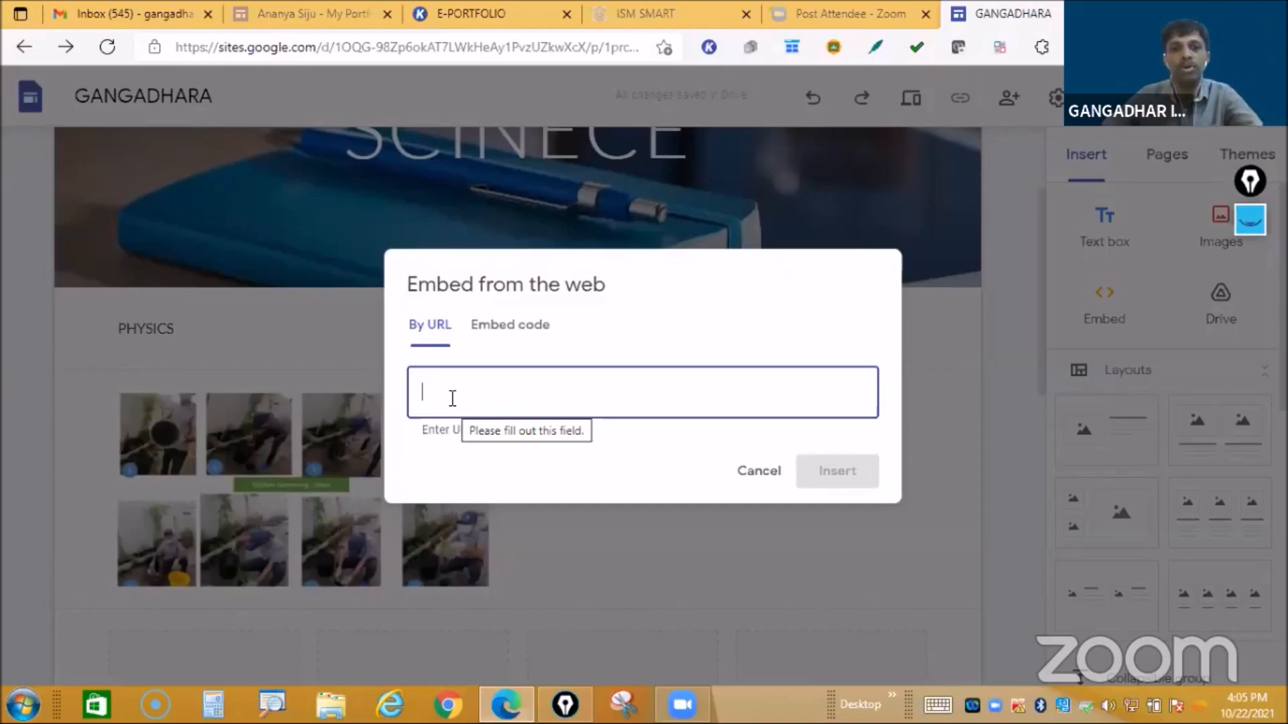
left_click(362, 250)
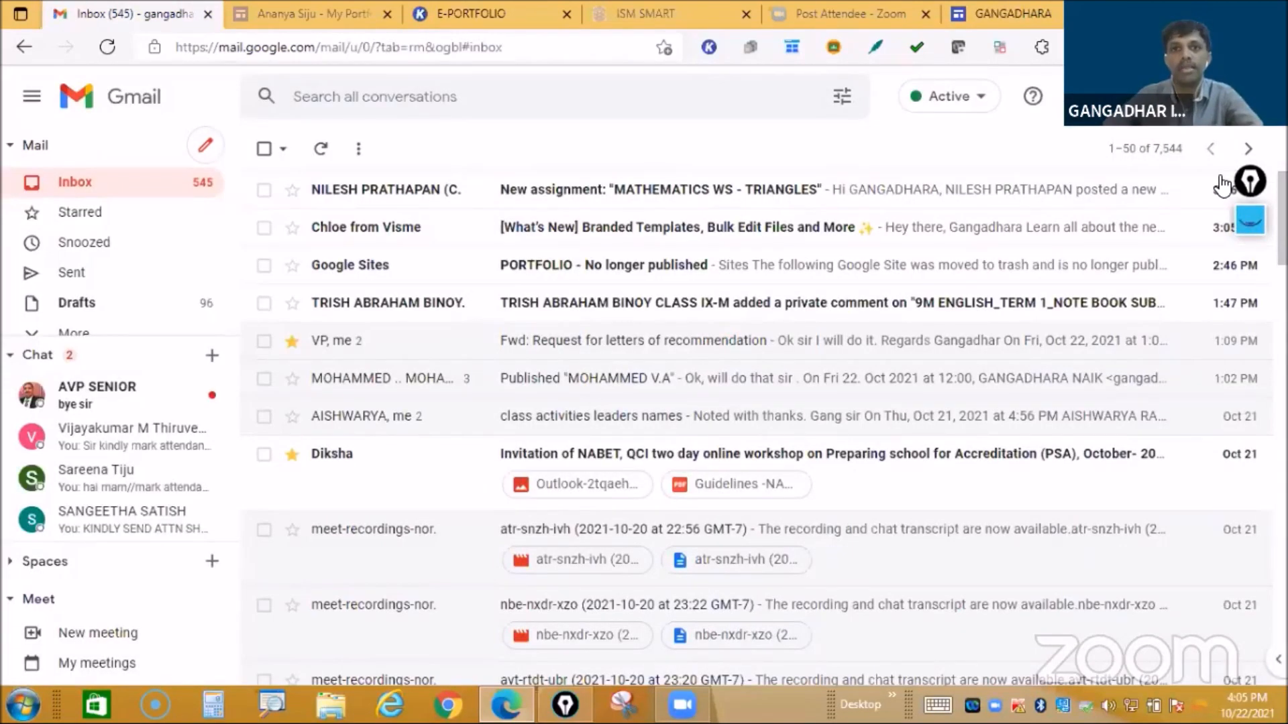
Step: Switch to the MY PROFILE folder in Google Drive and open the options for the LOCAL TIMES news video
left_click(1222, 181)
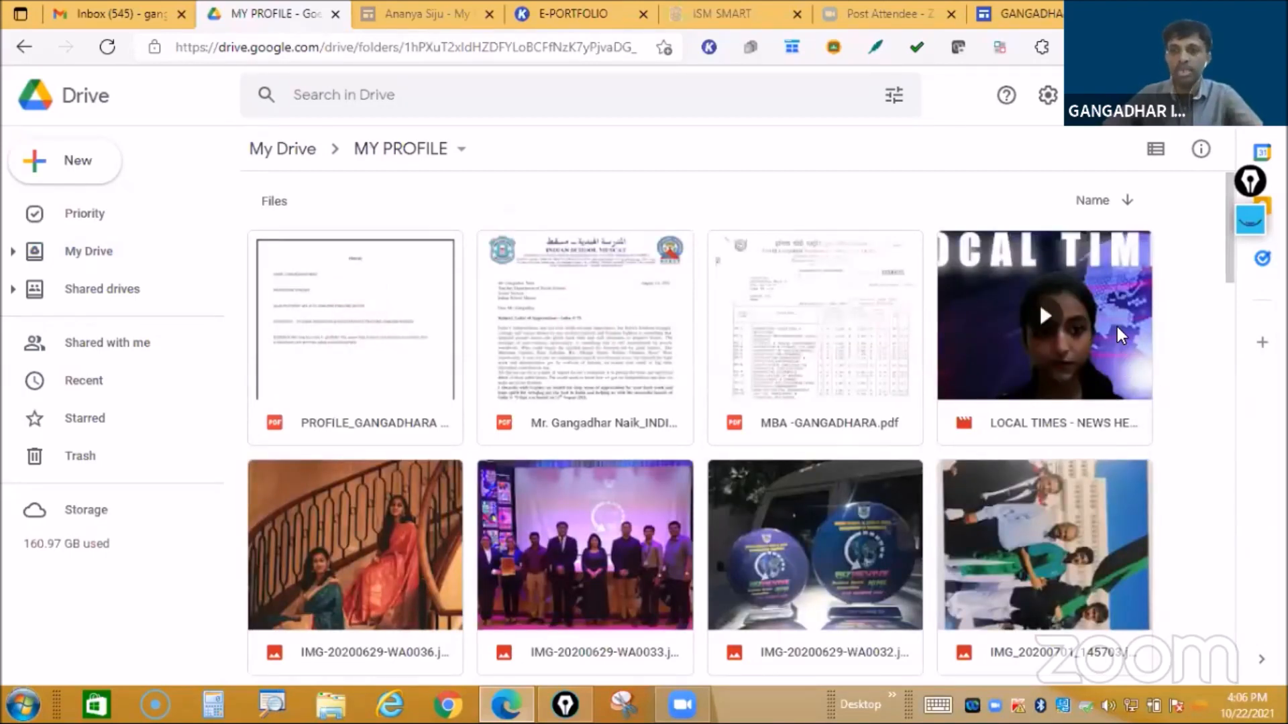
right_click(1117, 328)
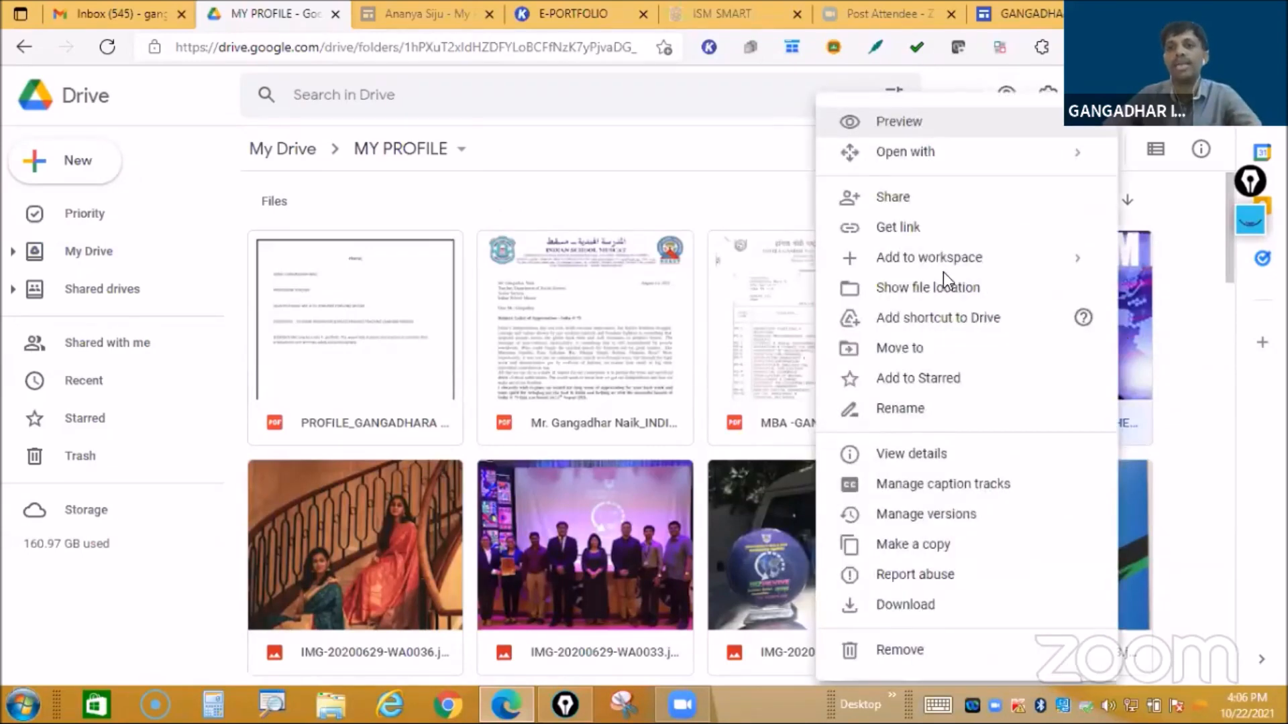
left_click(907, 225)
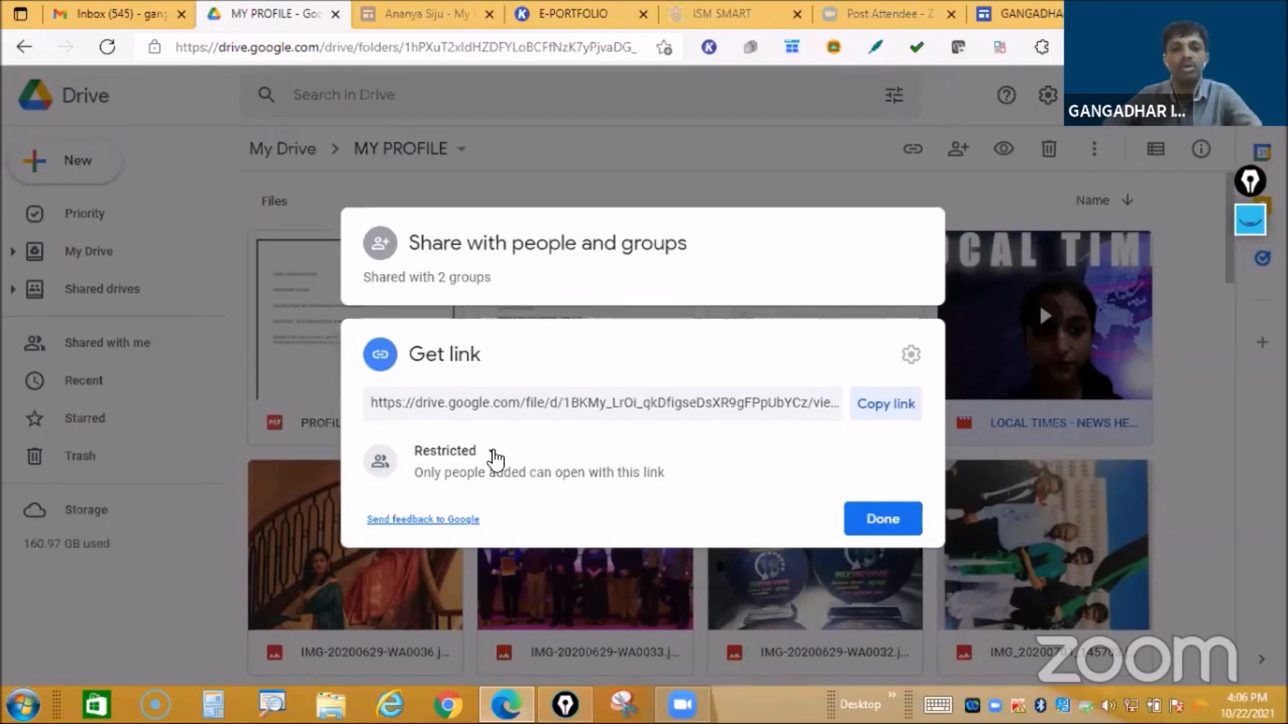
left_click(494, 454)
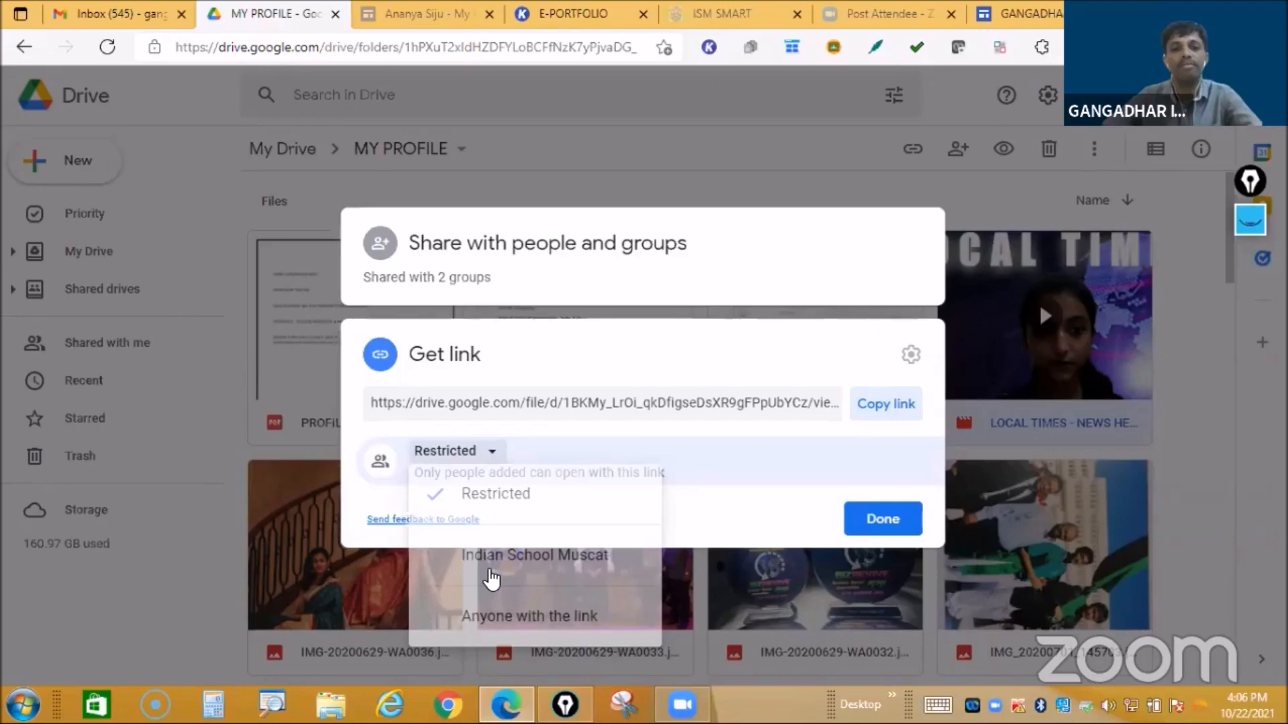
left_click(492, 576)
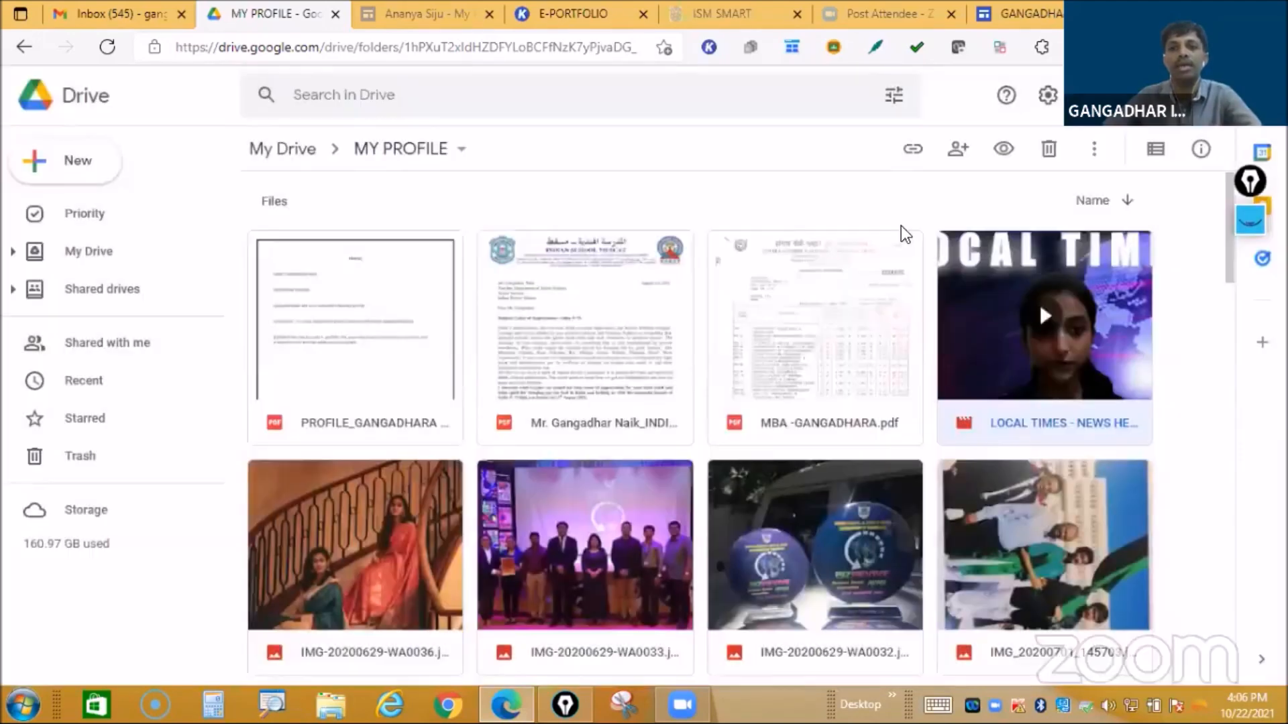
Step: Set the LOCAL TIMES video's general link access to Anyone with the link and copy its sharing link
left_click(913, 148)
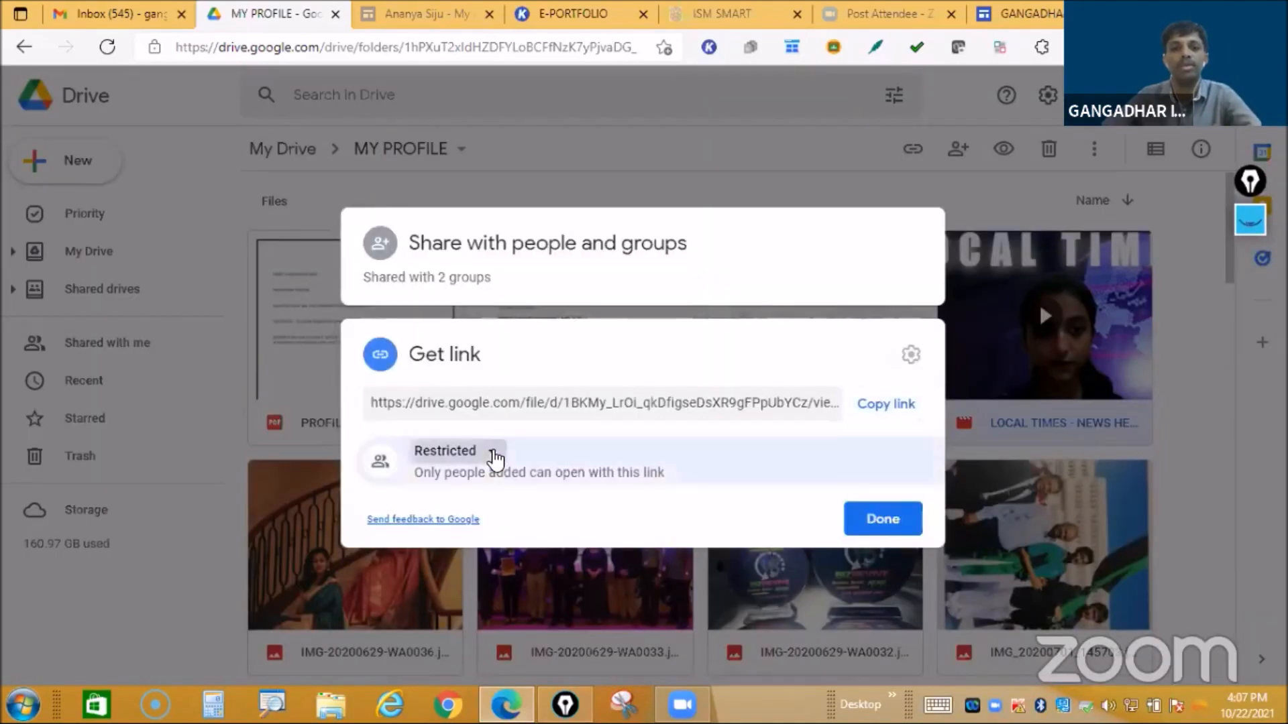
left_click(494, 454)
left_click(459, 611)
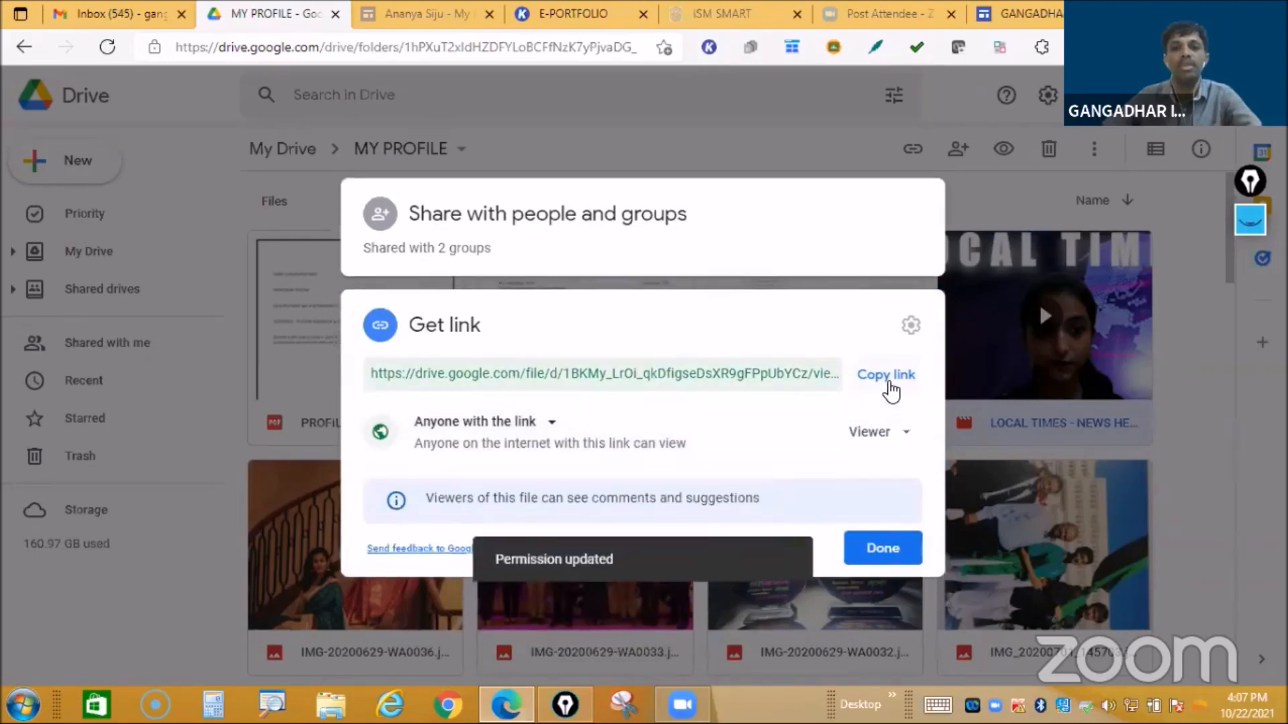
left_click(887, 377)
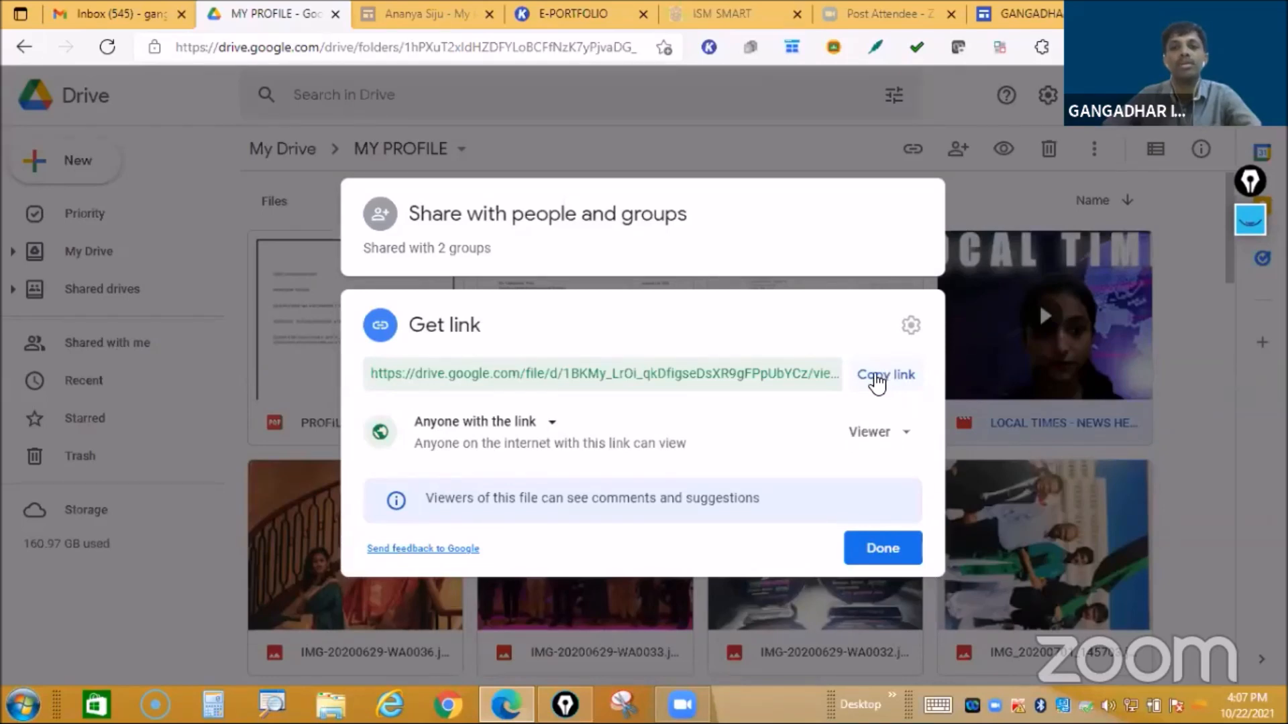
left_click(877, 380)
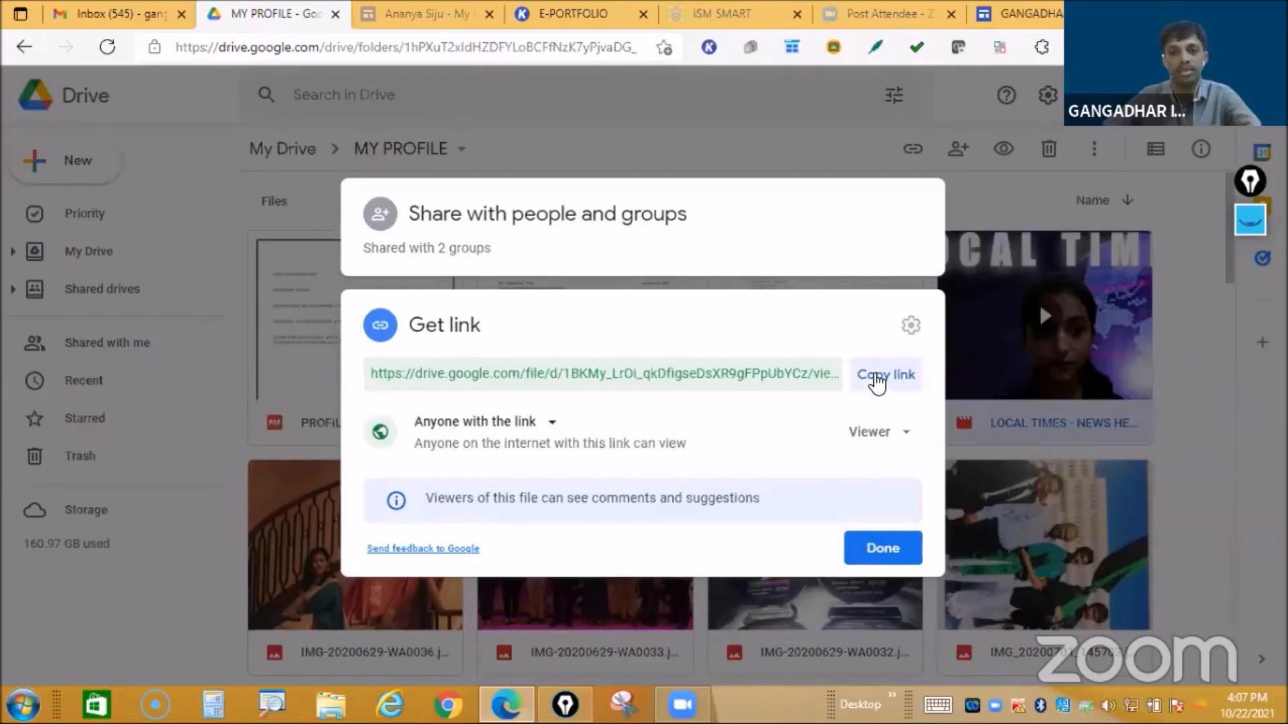
left_click(1012, 86)
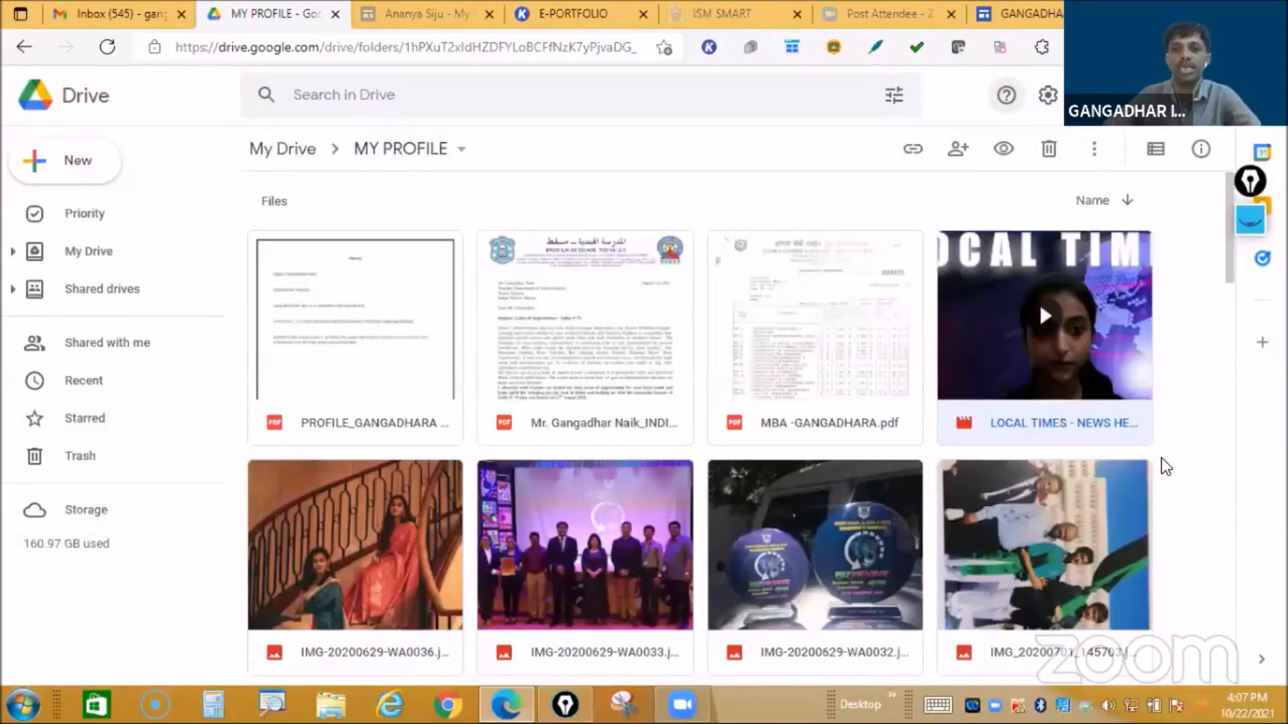
Step: Insert a button named "MY NEWS ERADING" on the SCINECE page, linked to the copied Google Drive link of the news video
scroll(1124, 520, "down", 3)
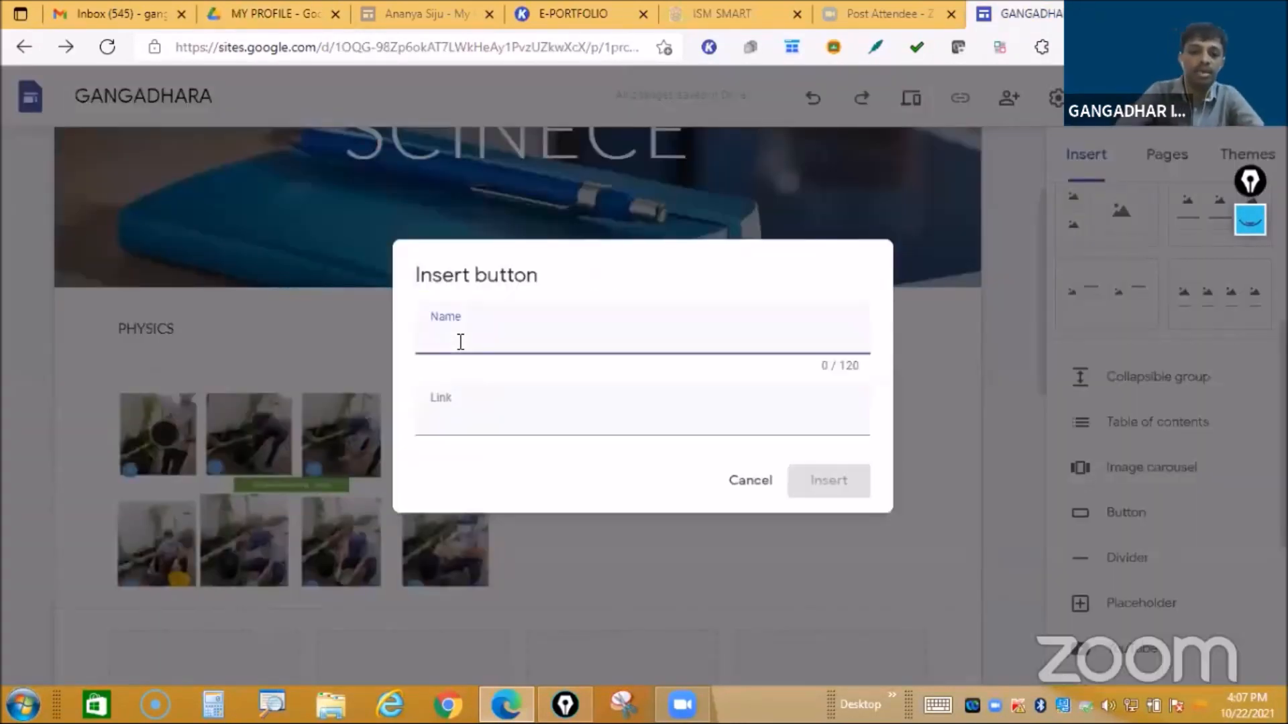
left_click(461, 342)
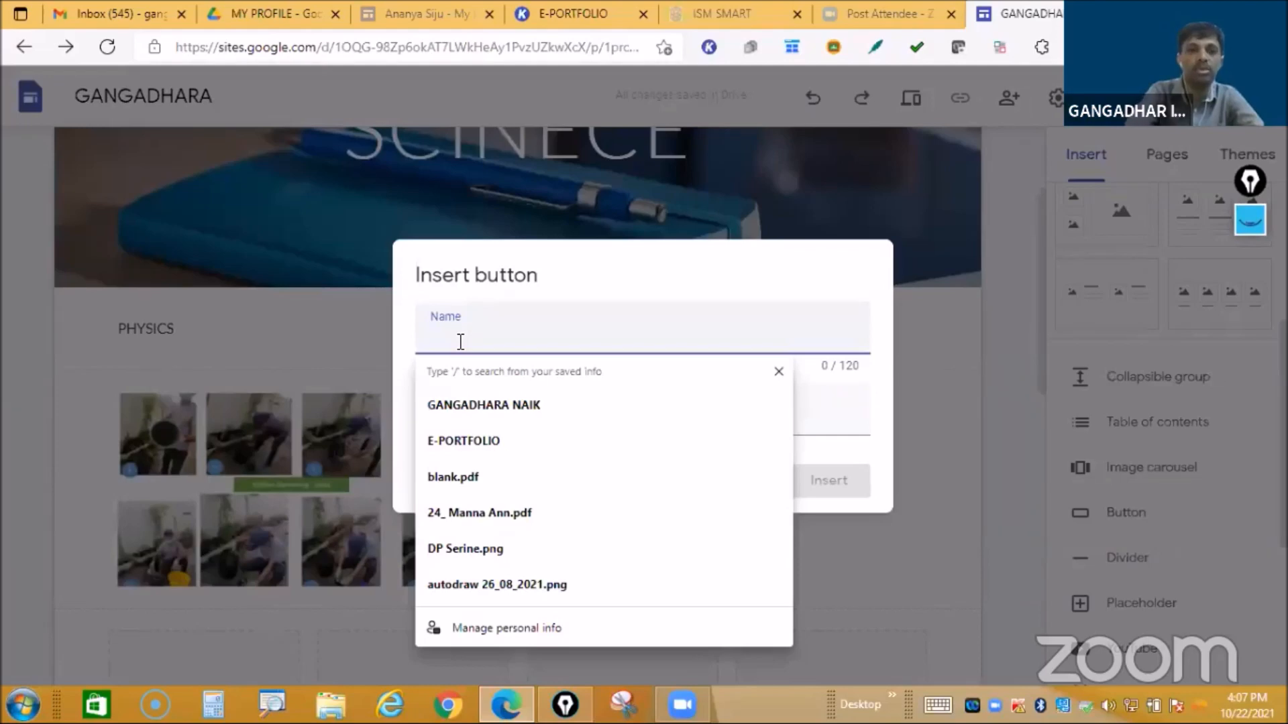
type("MY NEWS ER")
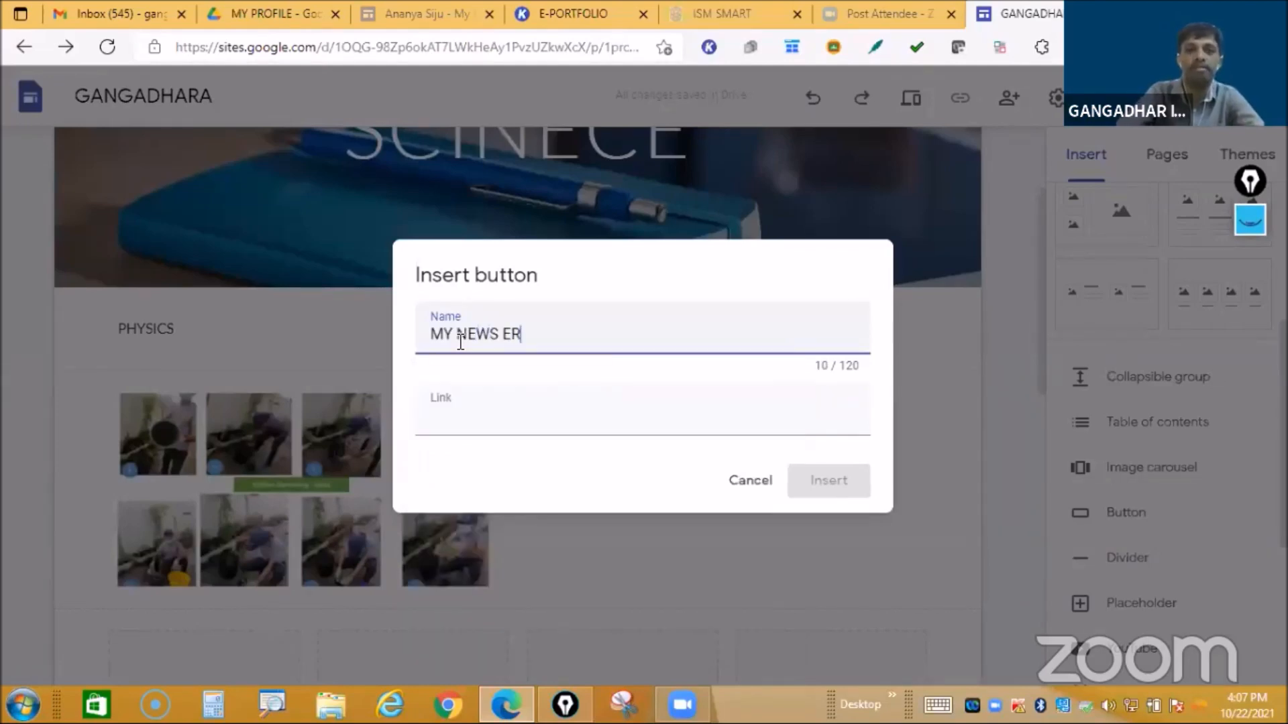
type("ADING")
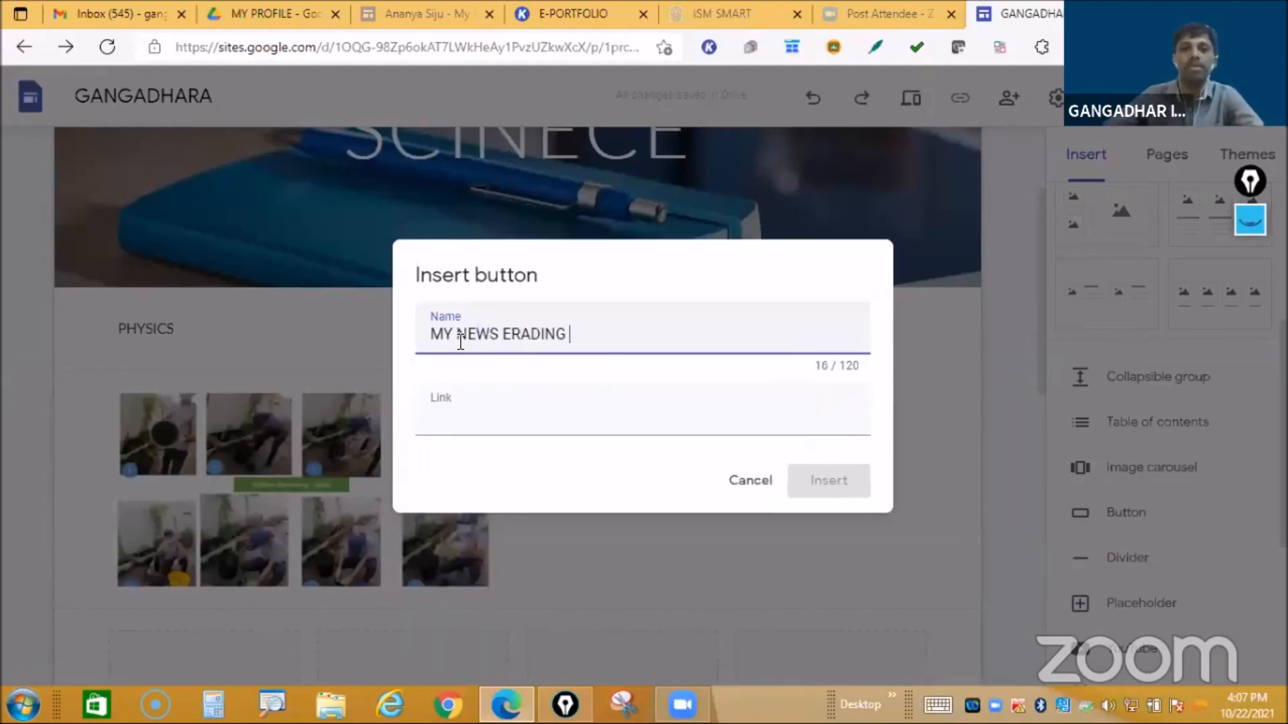
left_click(485, 421)
right_click(484, 421)
left_click(540, 387)
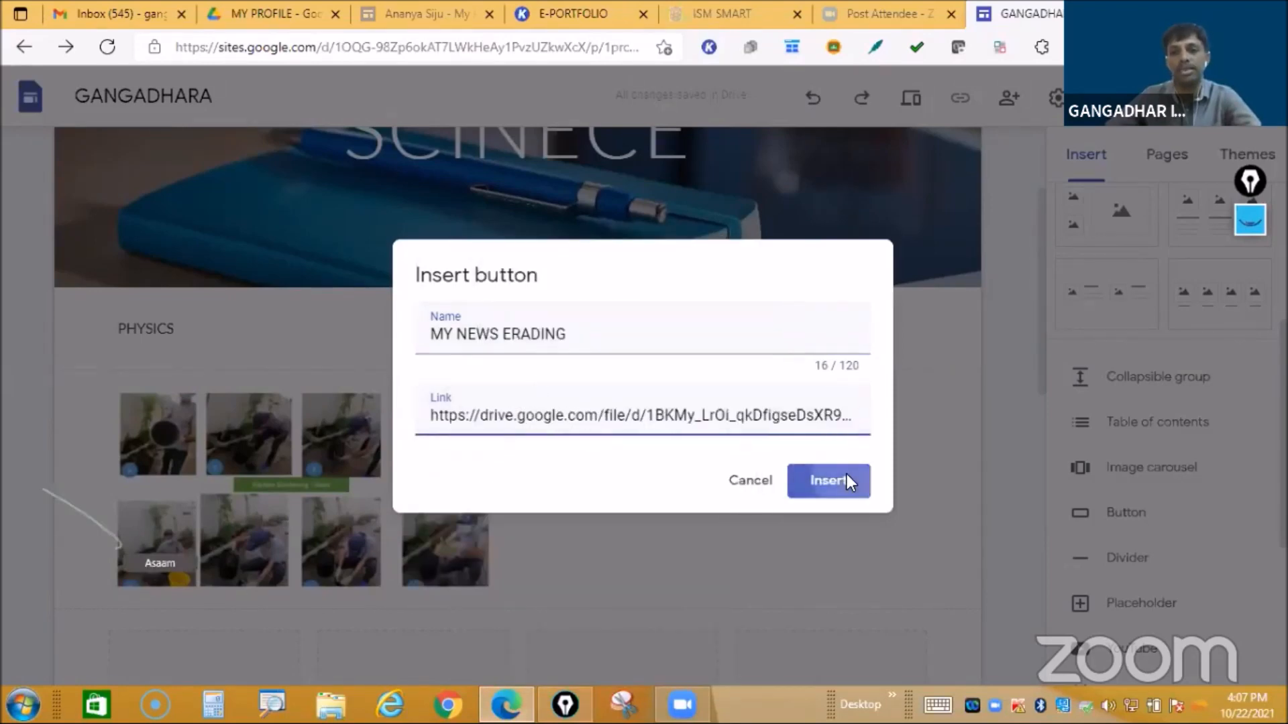
left_click(847, 474)
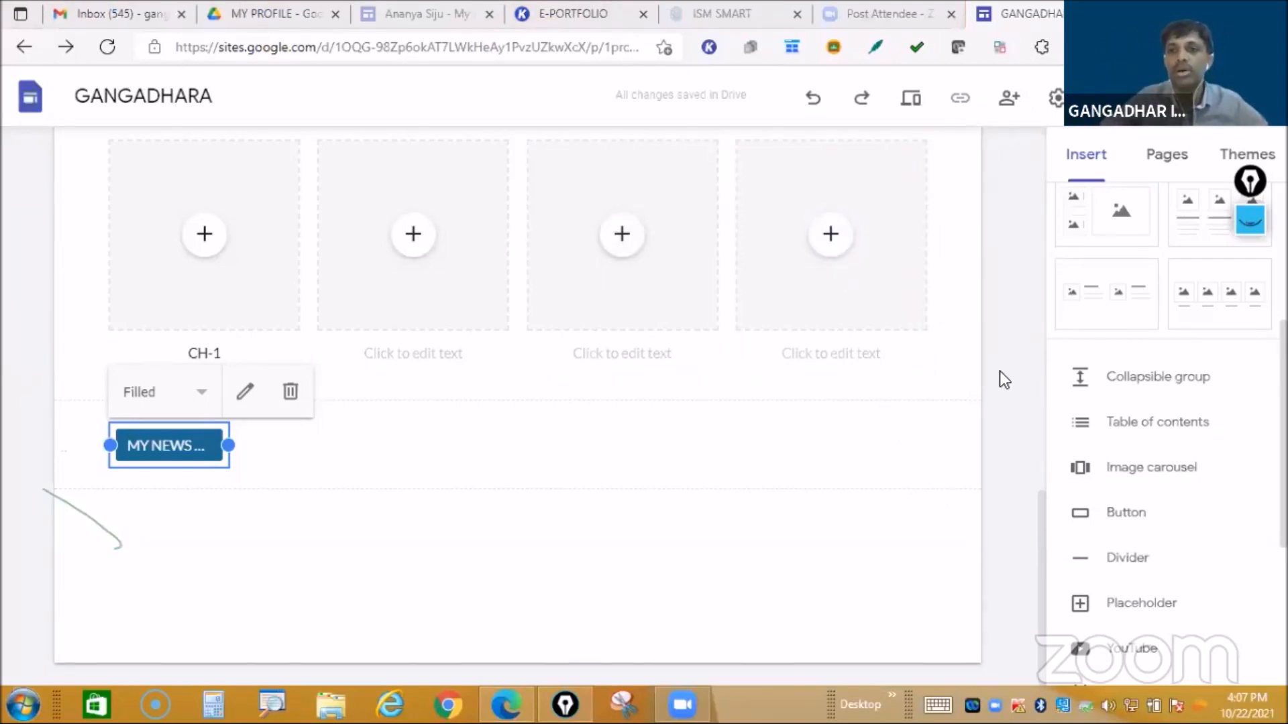
Step: On the Home page, upload the owner's portrait photo from the Desktop folder as the site logo and close the brand image settings
scroll(997, 377, "up", 10)
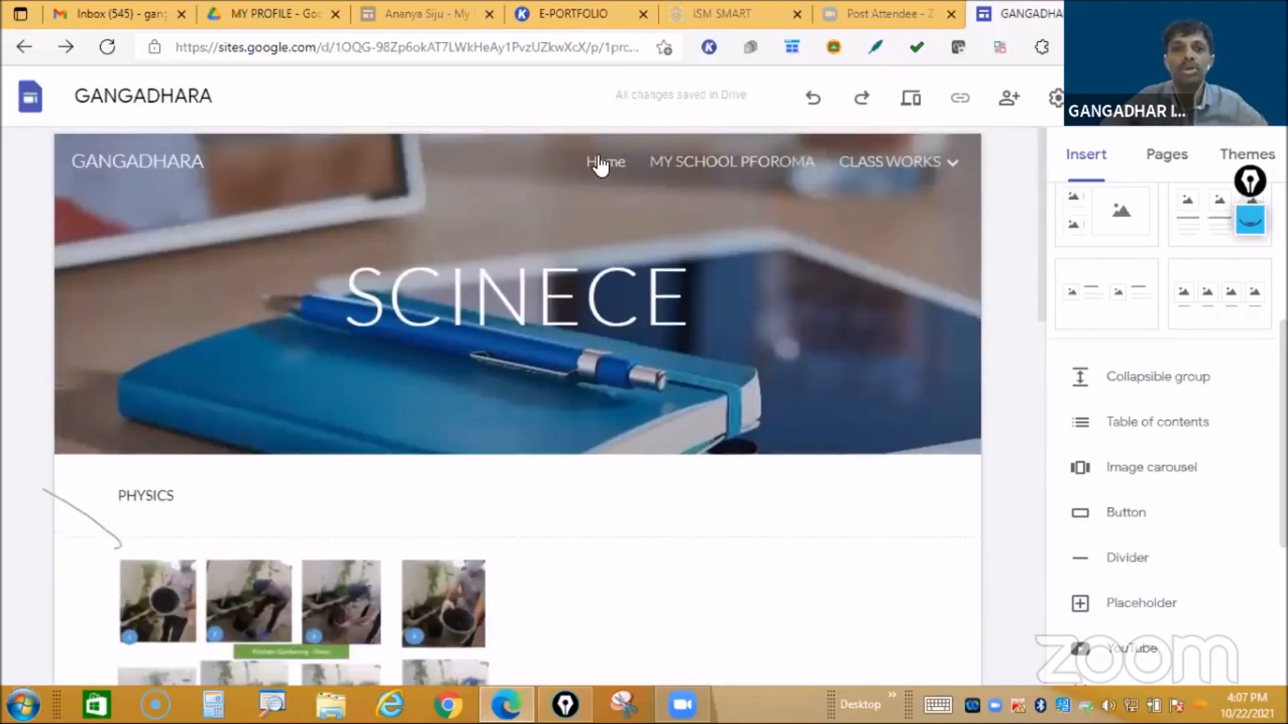
left_click(603, 161)
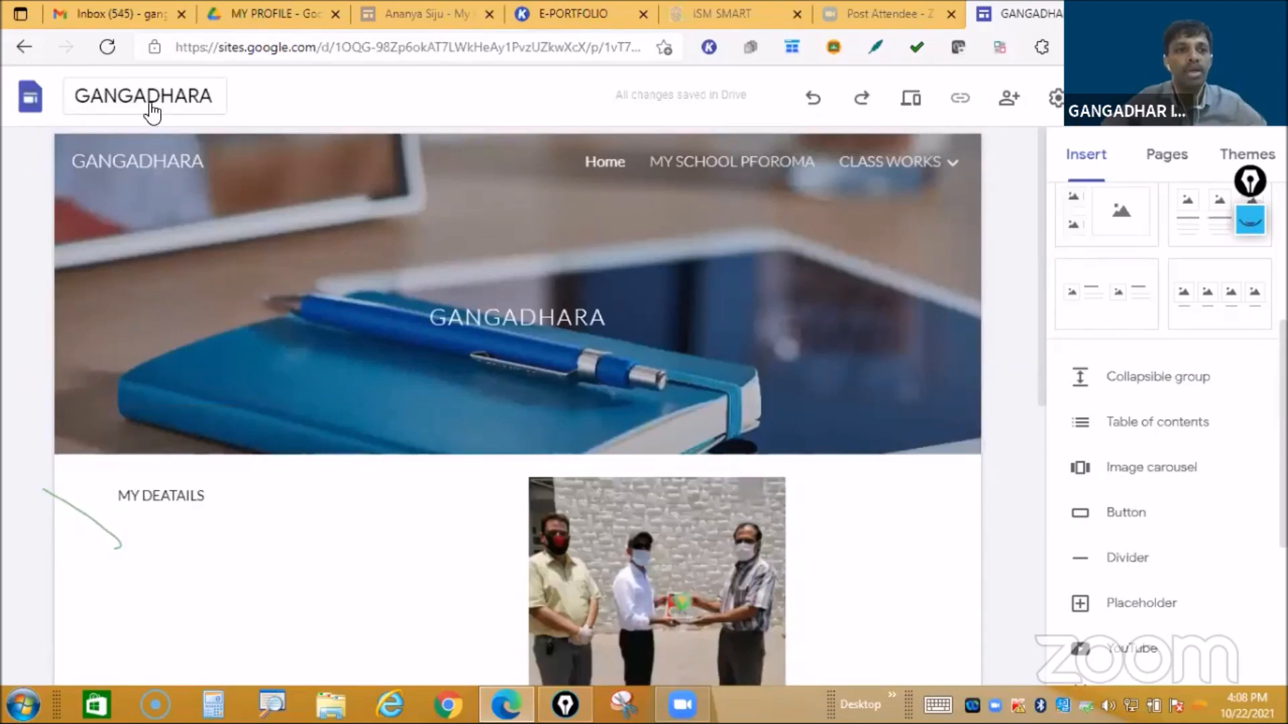
left_click(80, 207)
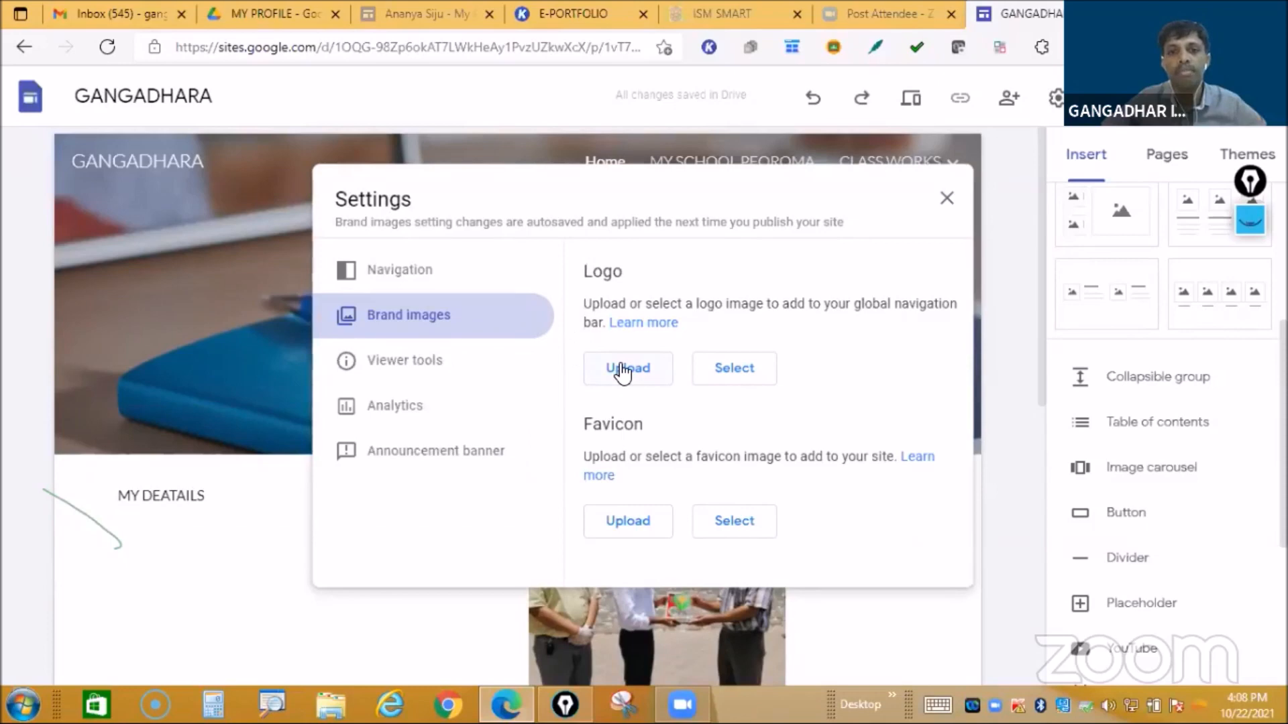
left_click(622, 374)
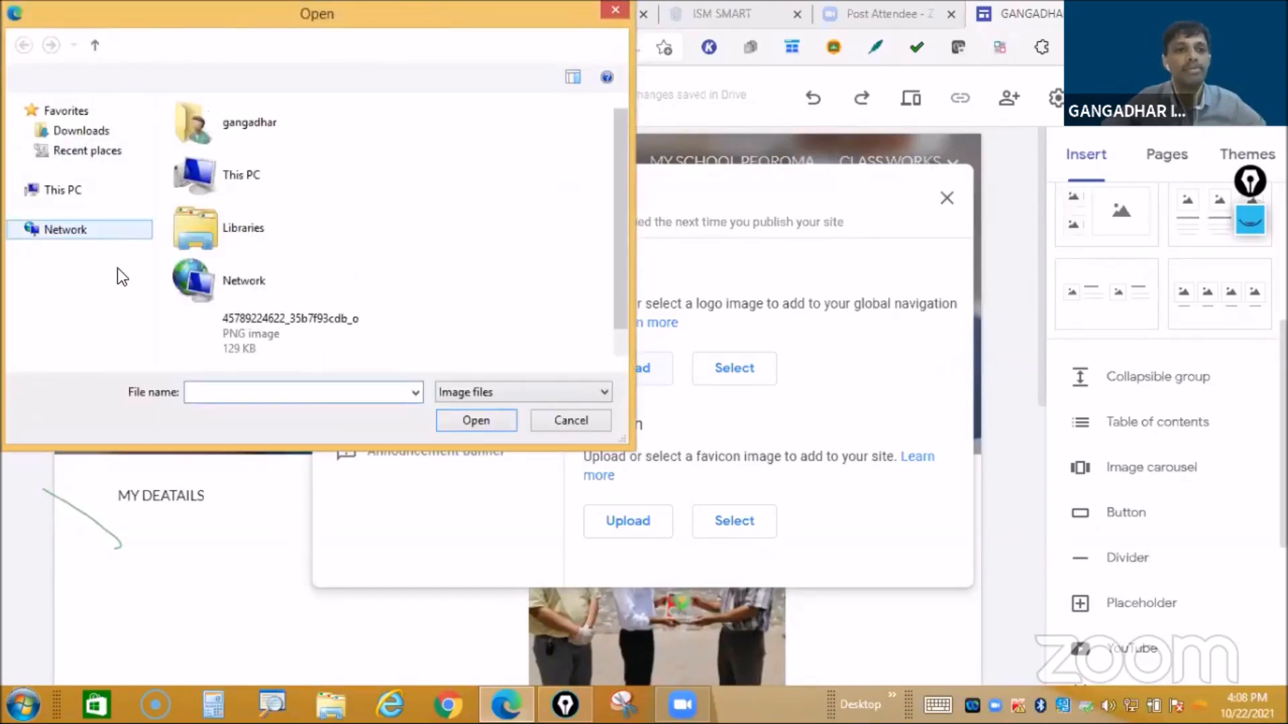
left_click(88, 211)
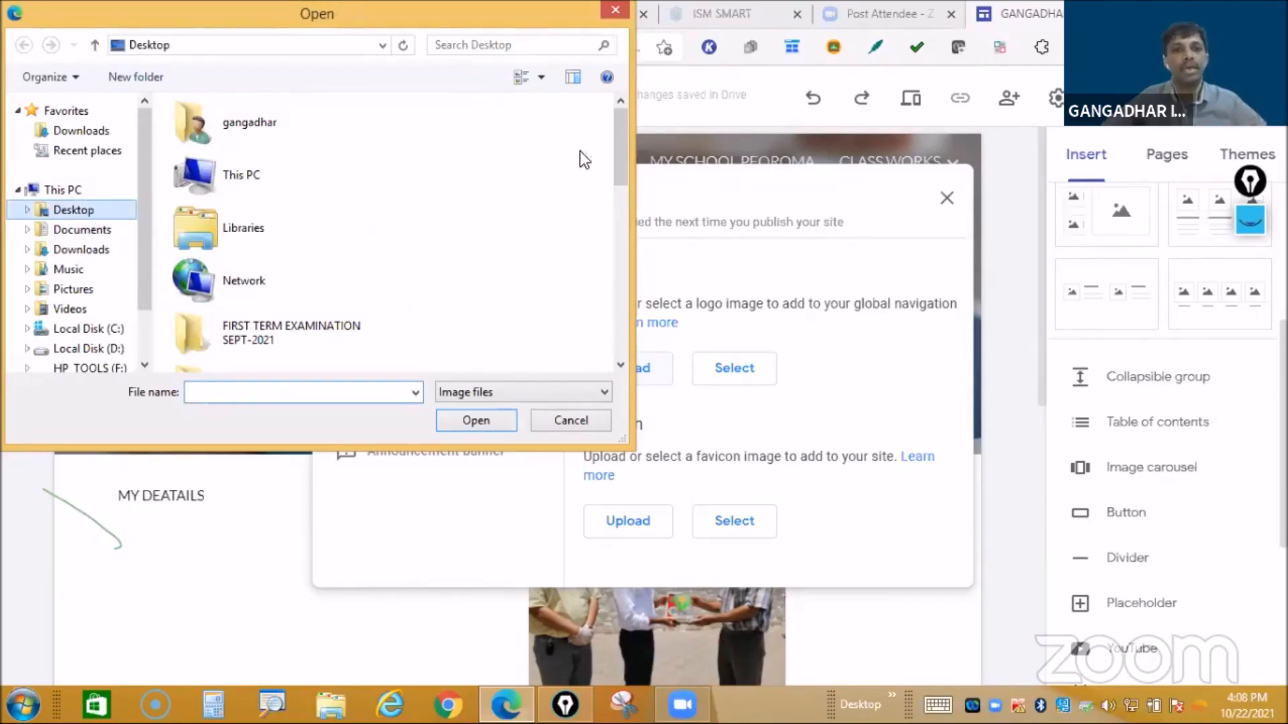
left_click_drag(620, 144, 624, 213)
left_click_drag(625, 157, 622, 246)
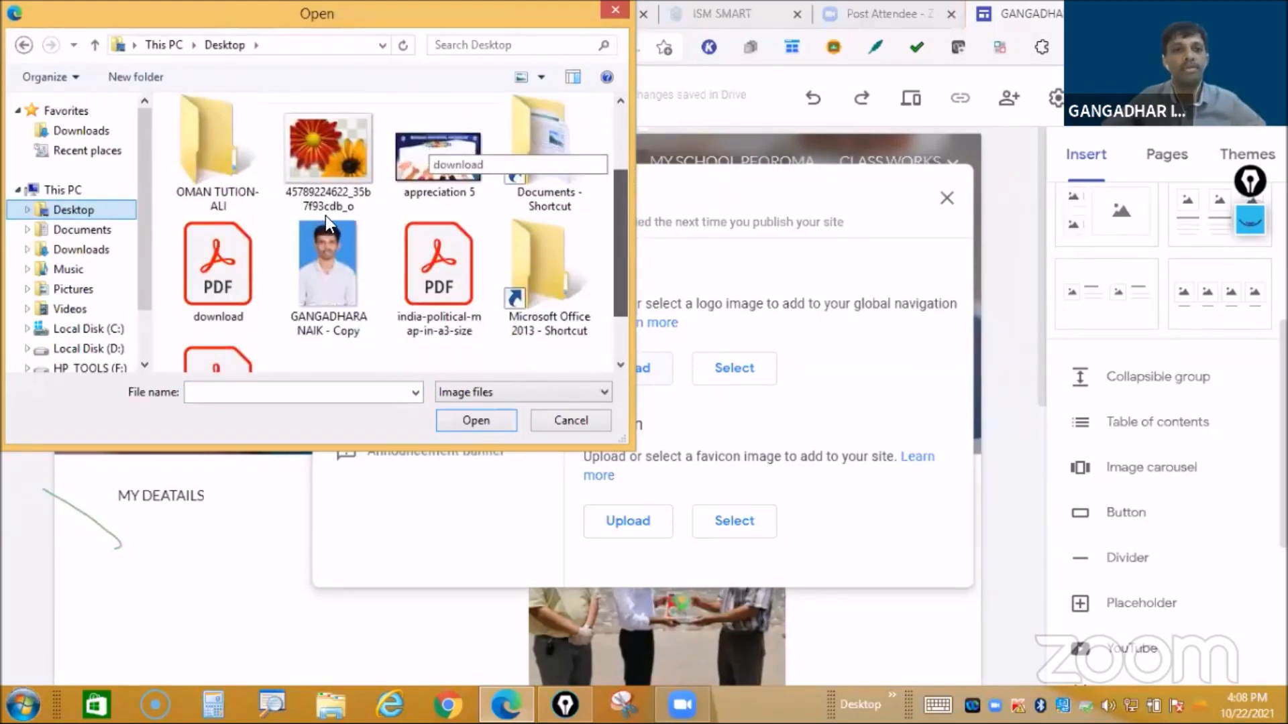
left_click(324, 215)
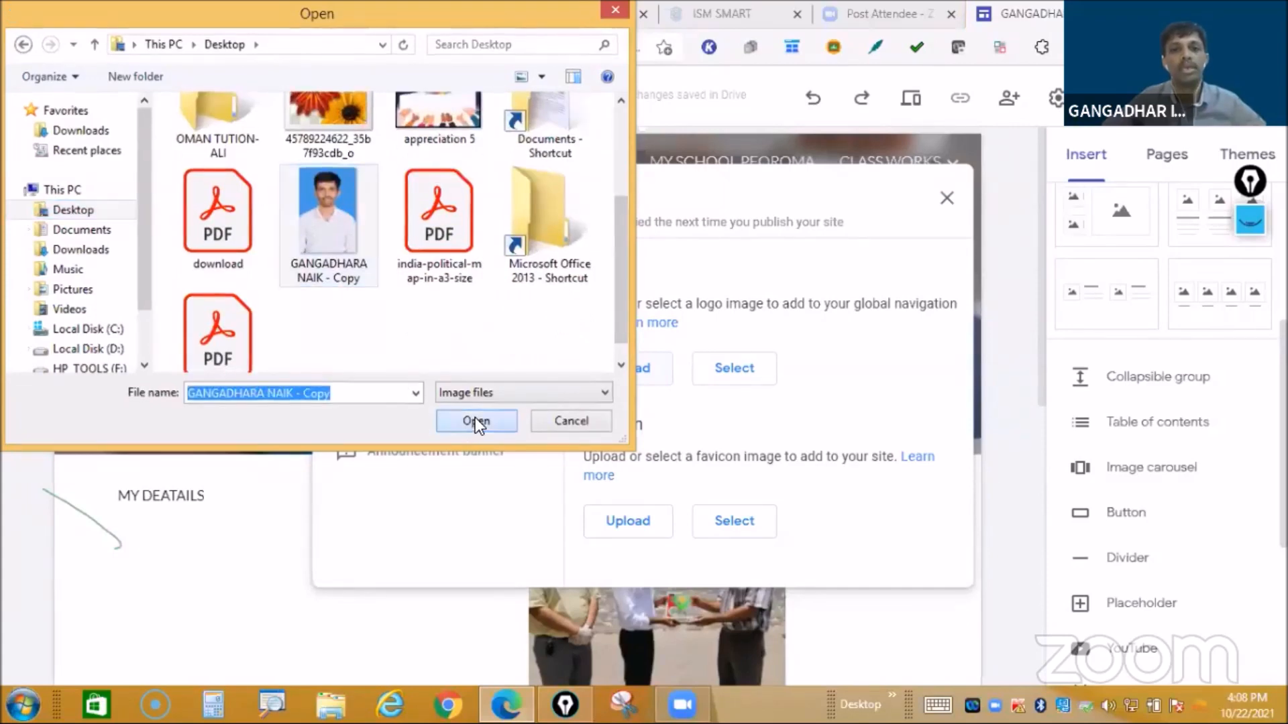
left_click(475, 421)
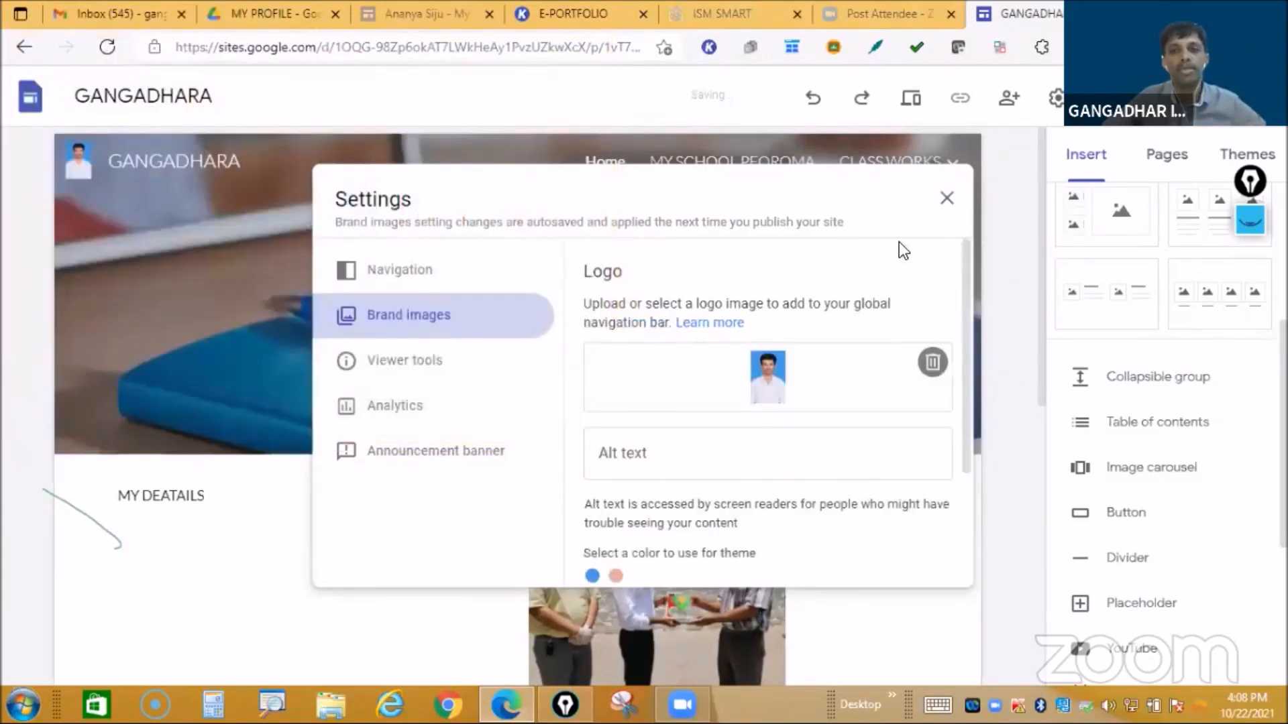
left_click(947, 197)
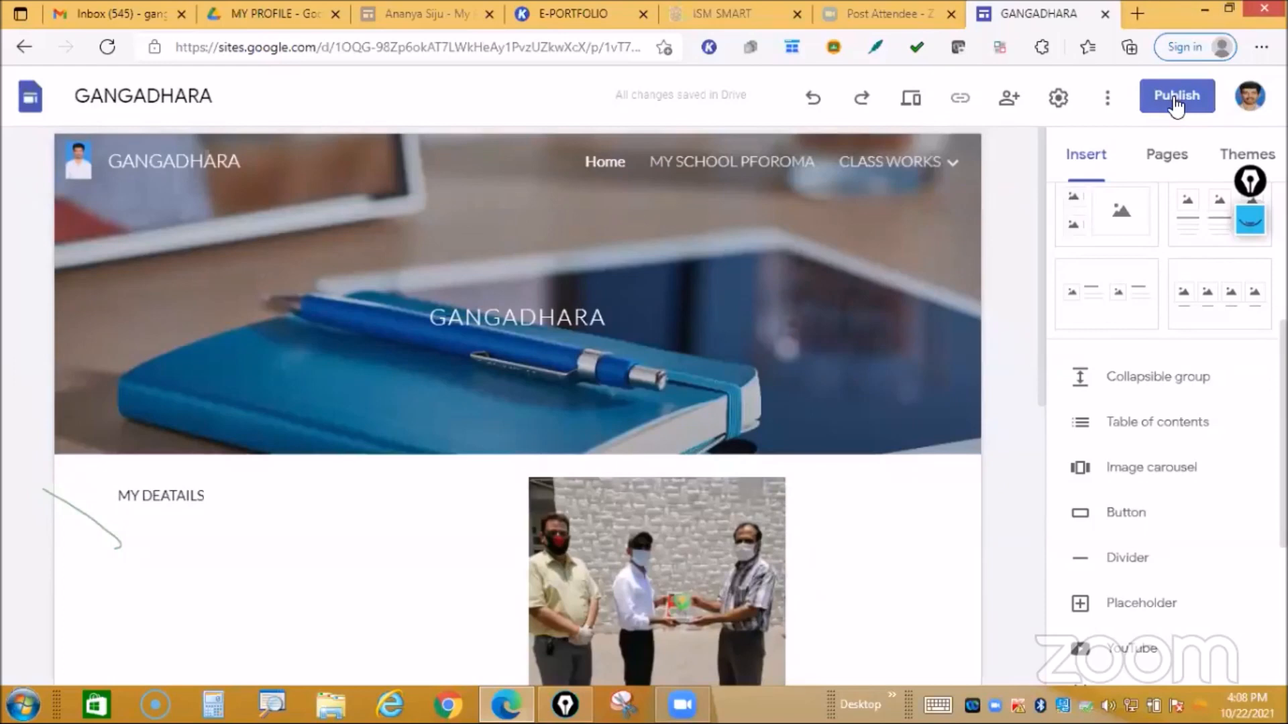
Step: Publish the site and change its web address in the publish settings to a short form of the owner's name
left_click(1173, 97)
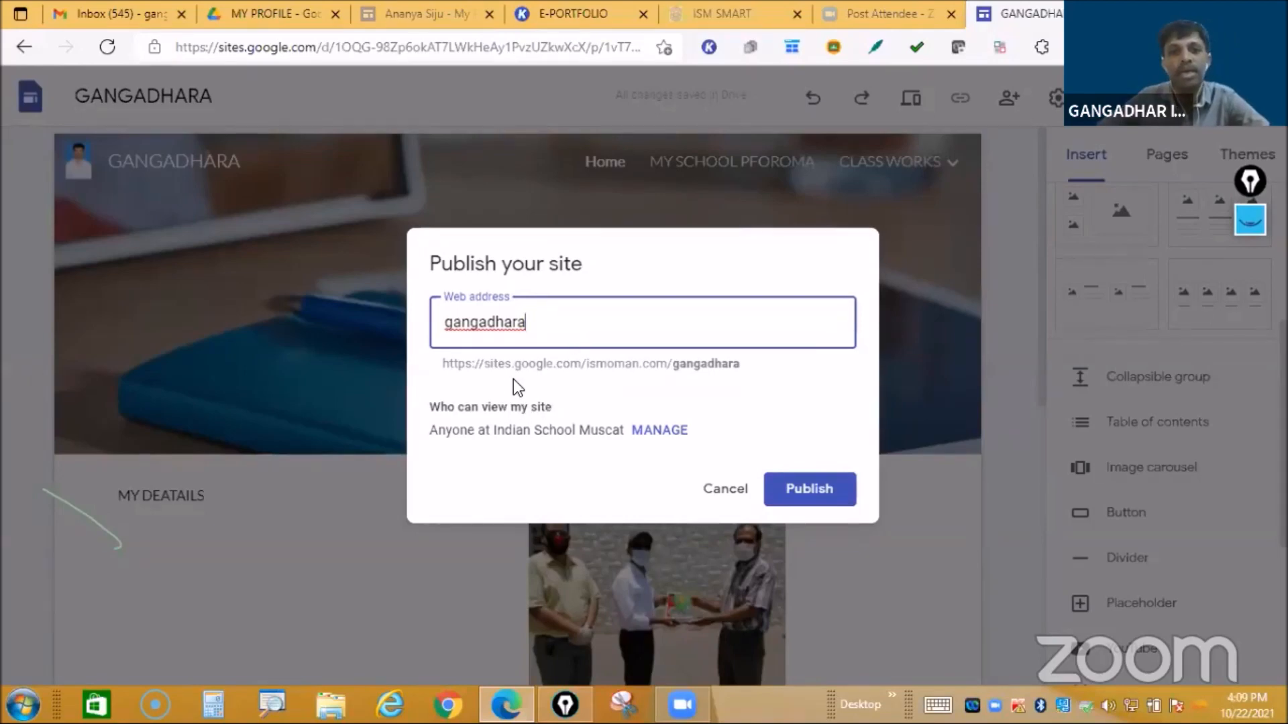
left_click(823, 488)
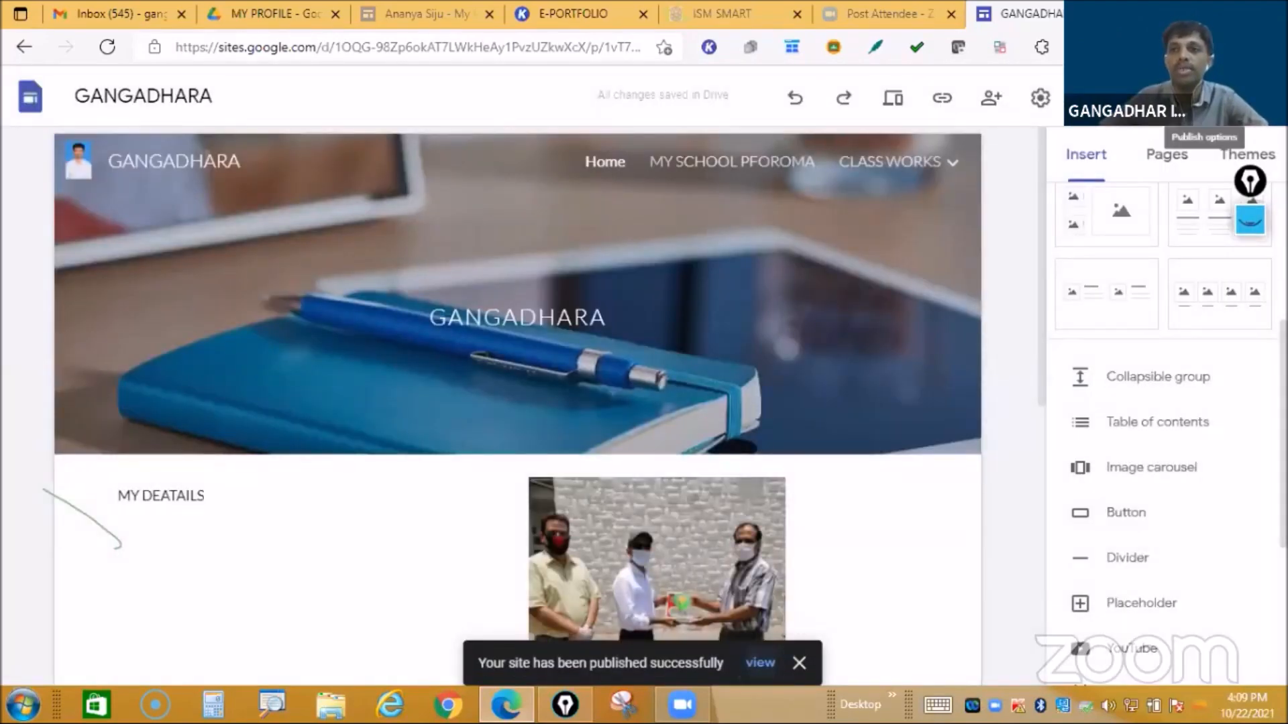
left_click(1204, 97)
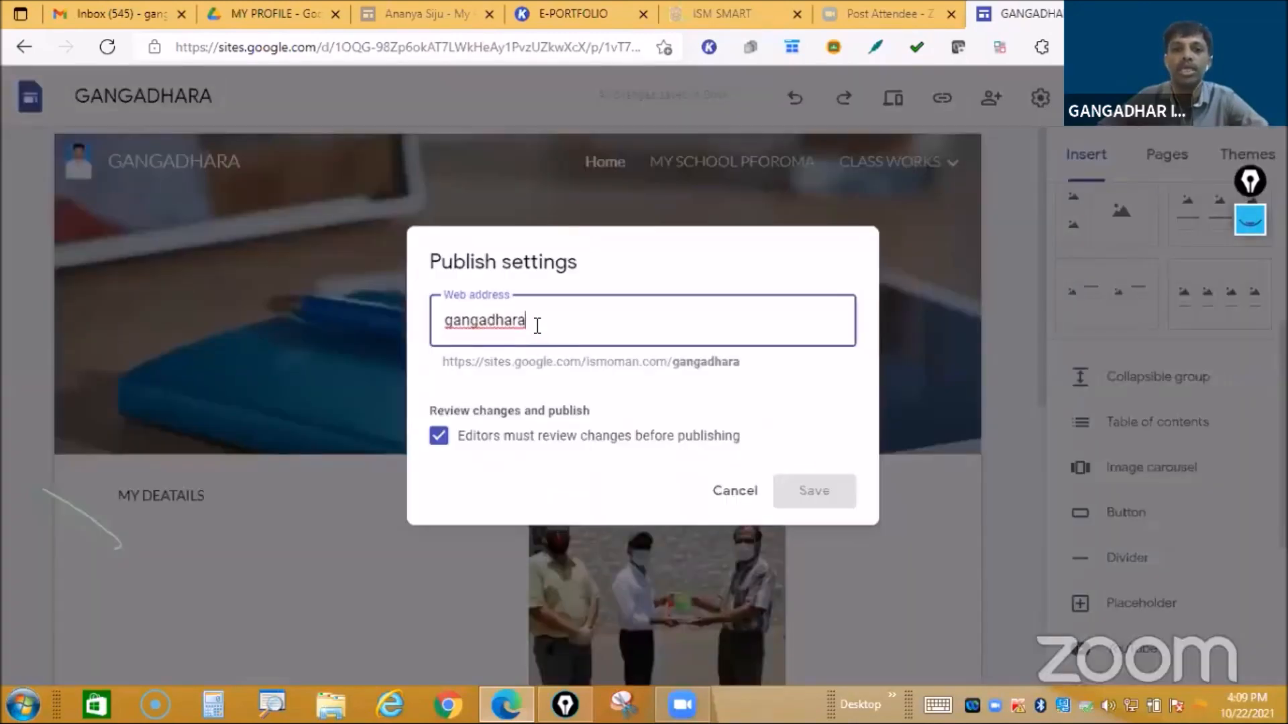
key("BackSpace")
key("BackSpace")
key("BackSpace")
key("BackSpace")
key("BackSpace")
key("BackSpace")
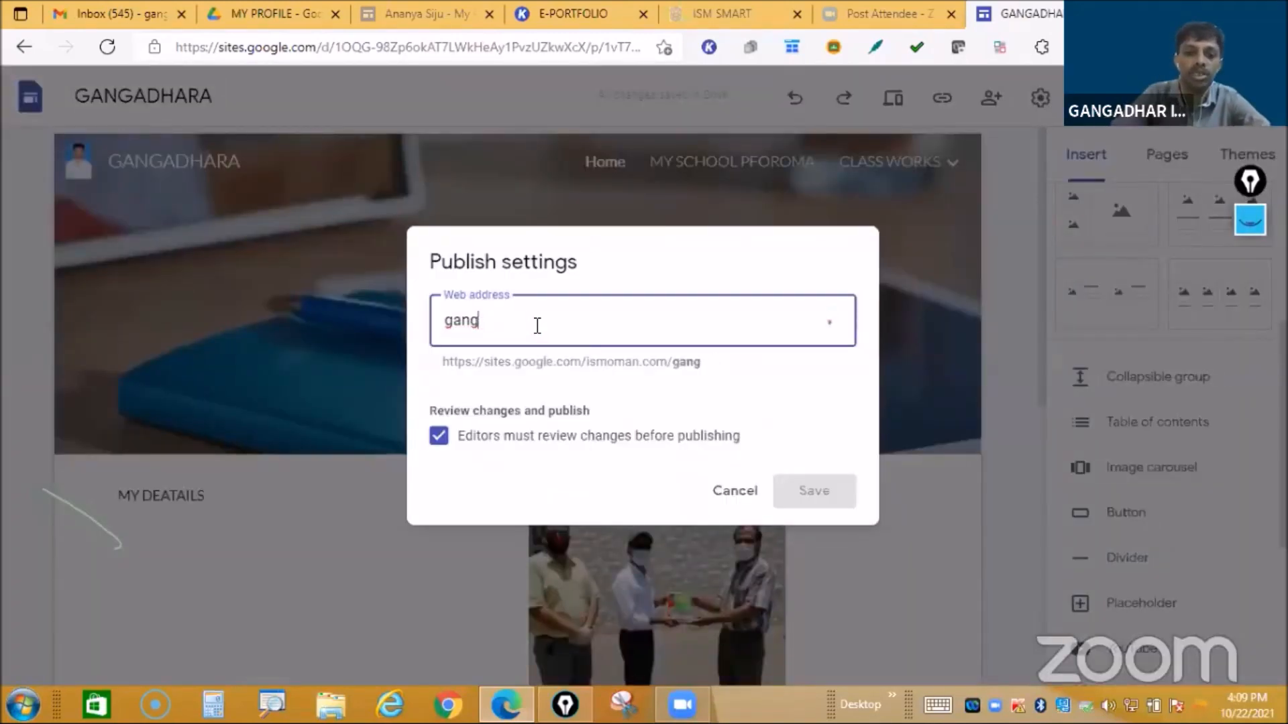
type("u")
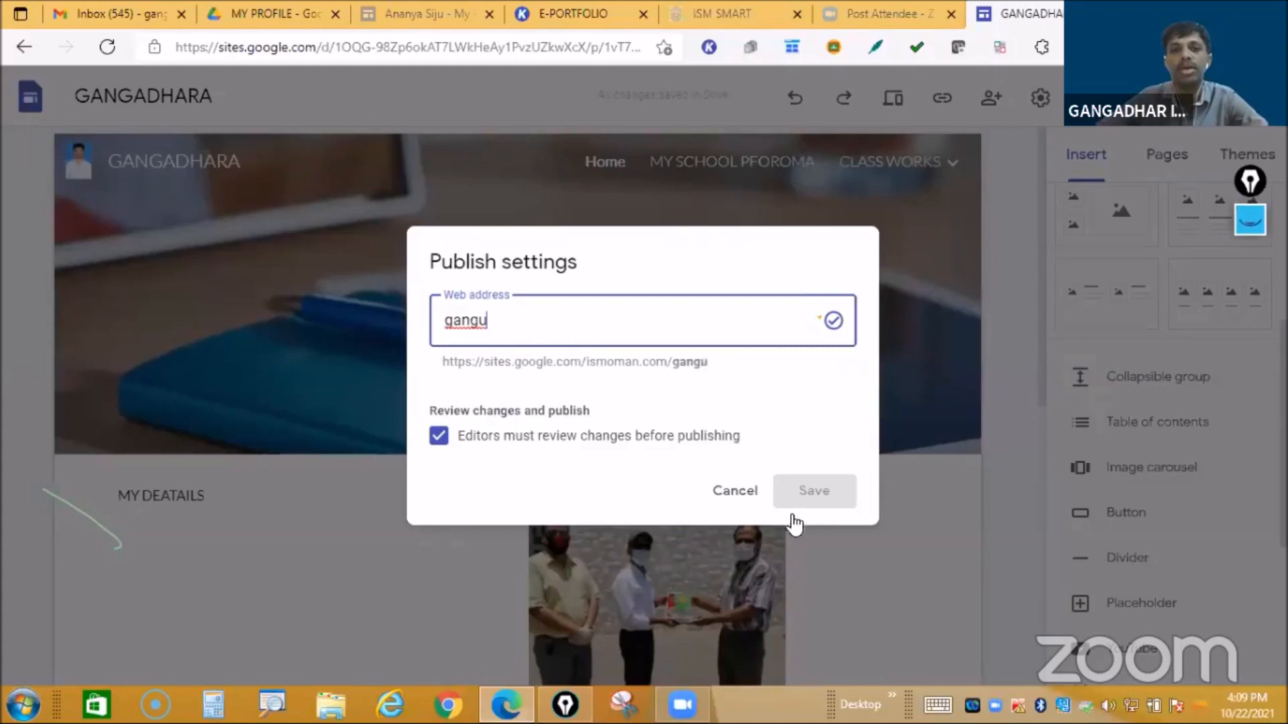
left_click(838, 513)
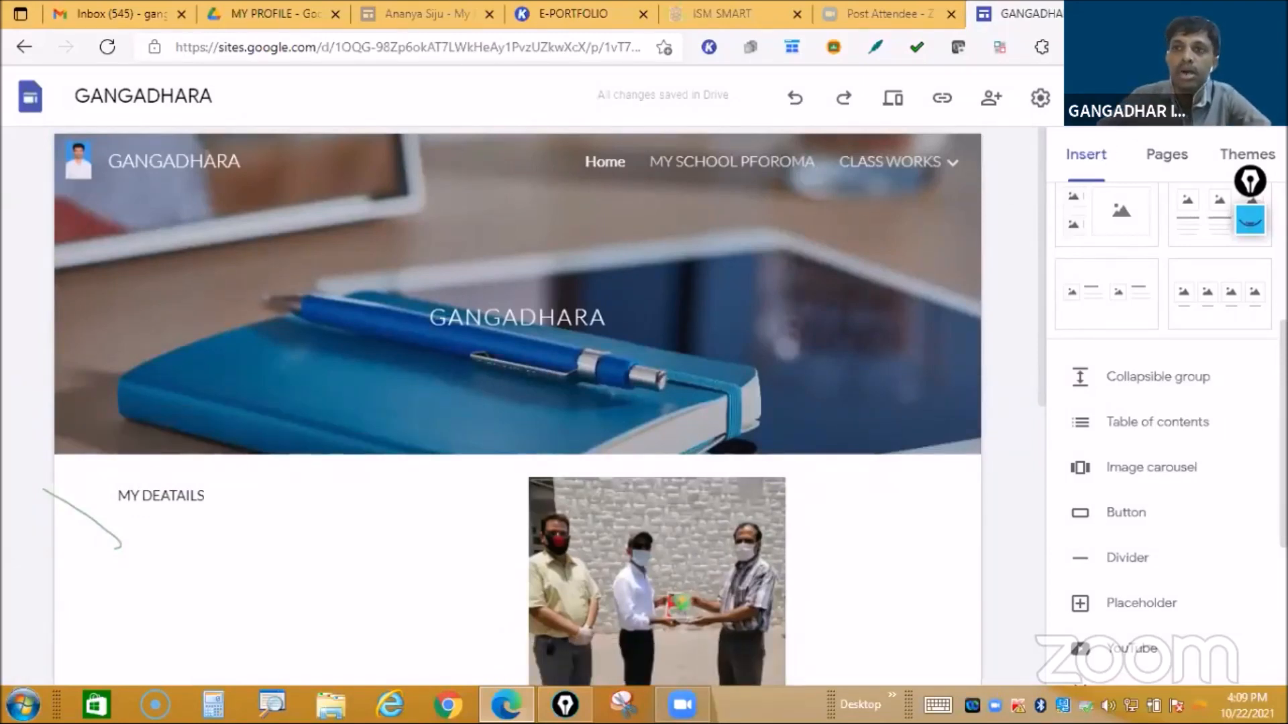
Step: Copy the published site link
left_click(943, 101)
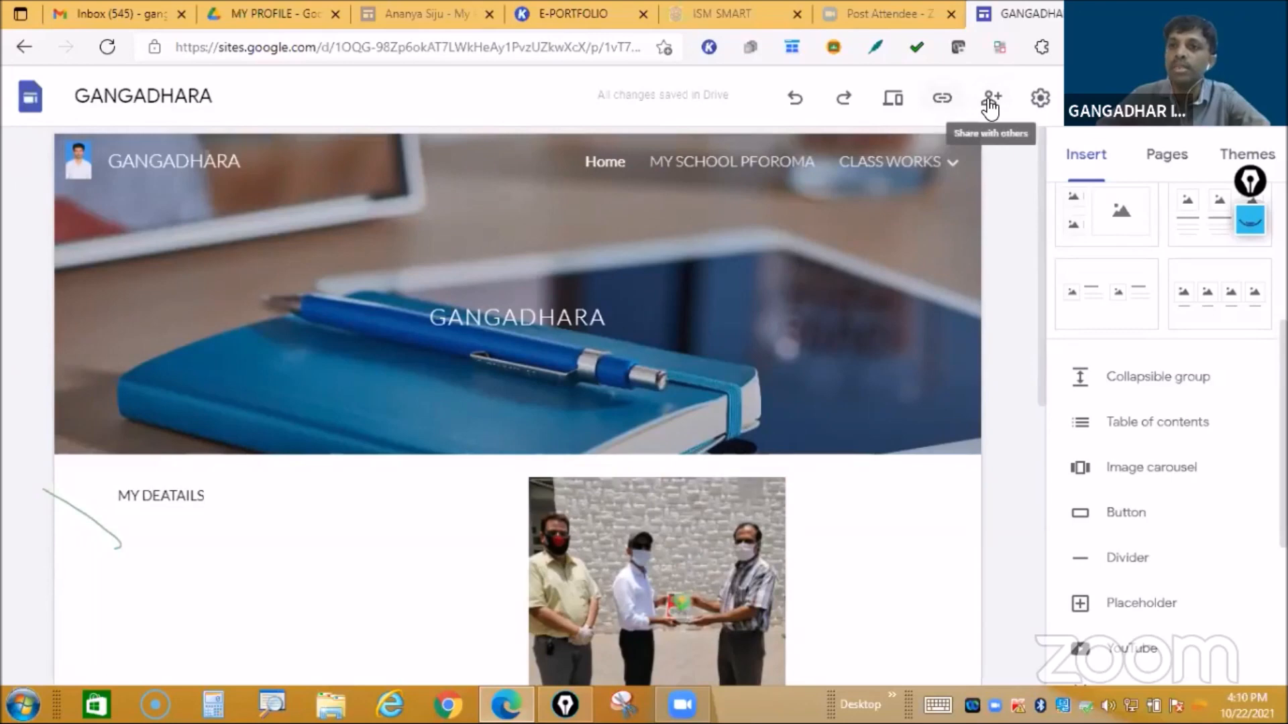
left_click(941, 98)
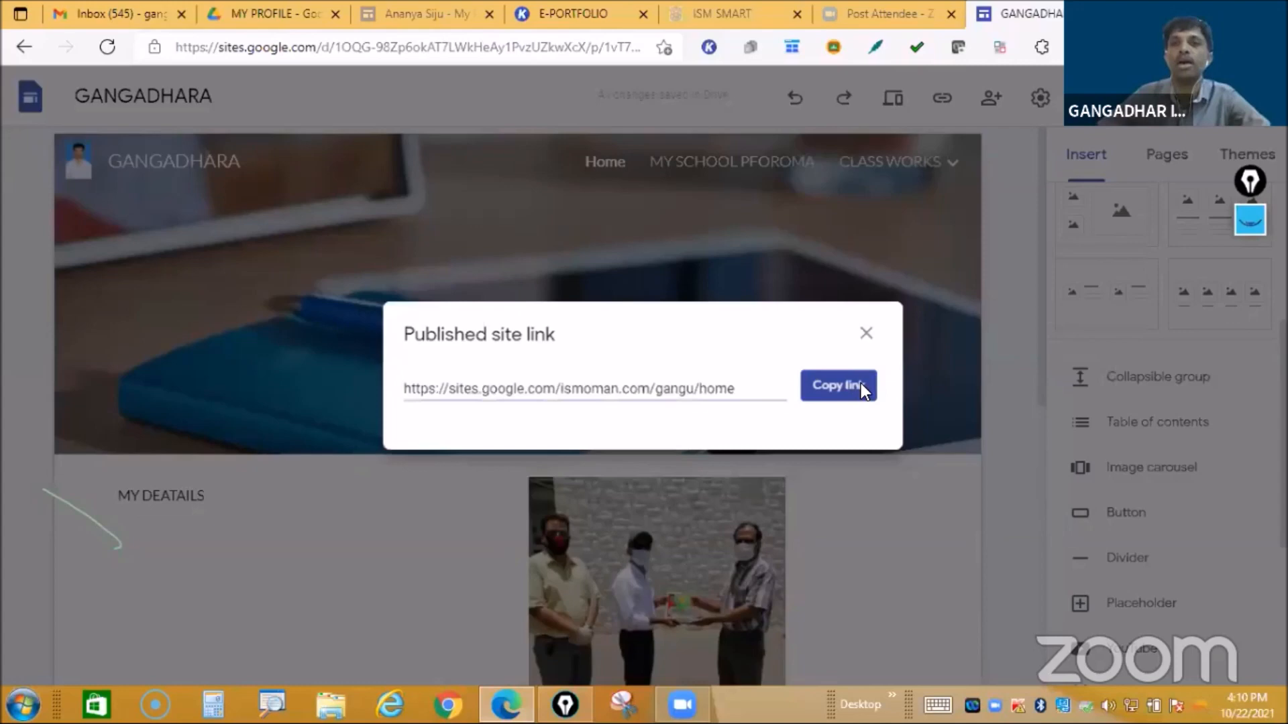
left_click(859, 387)
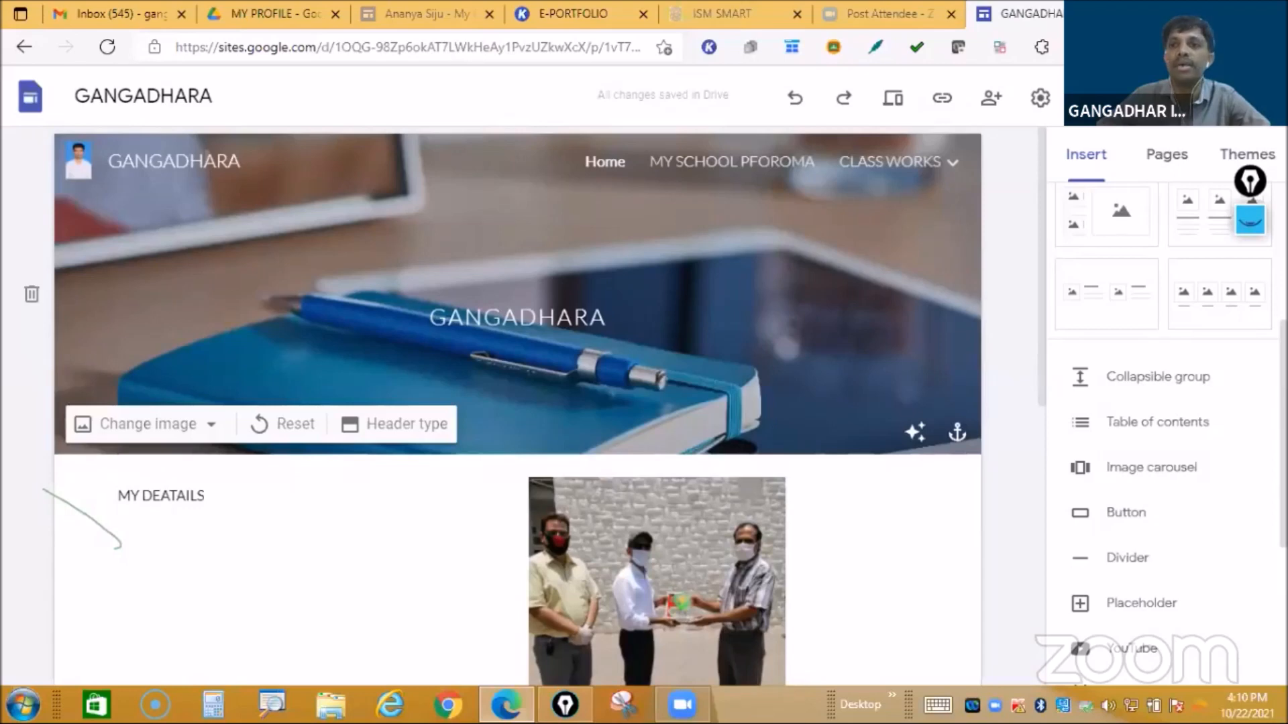
Step: Add a shortcut named "MY SITE" with the copied link to the browser's new tab page and open it to check the published site
key("ctrl+t")
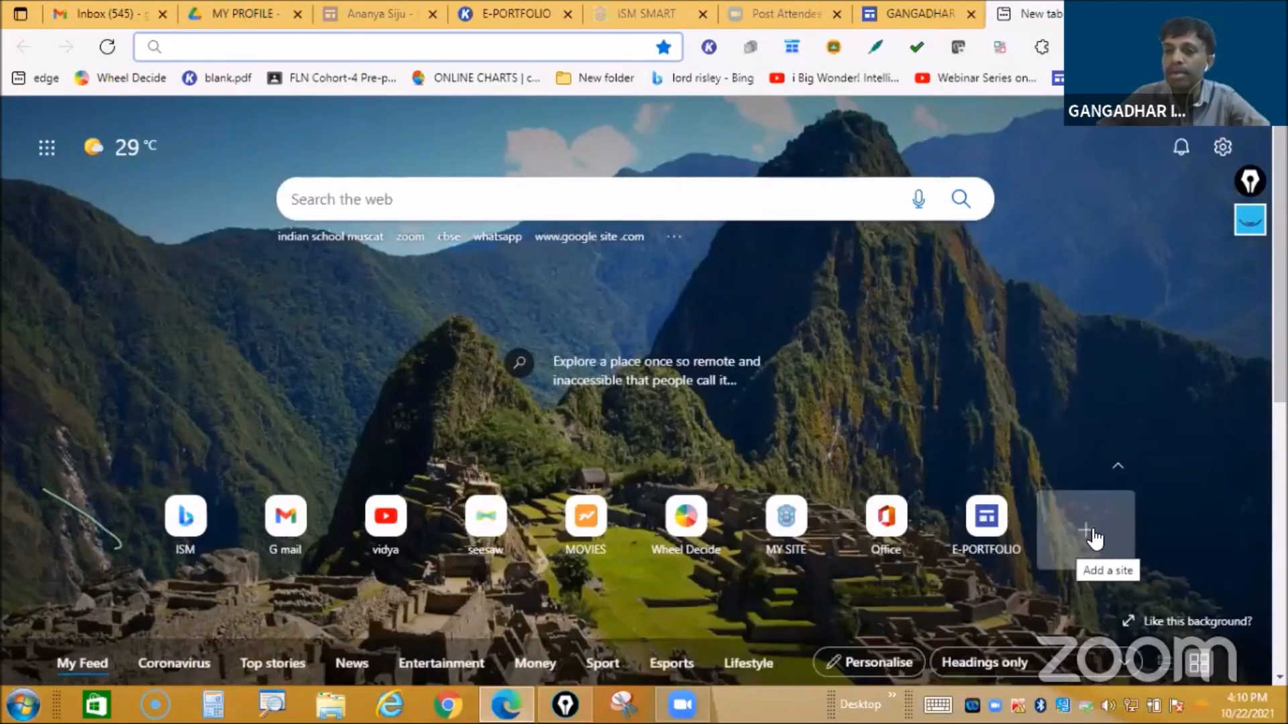
left_click(1087, 539)
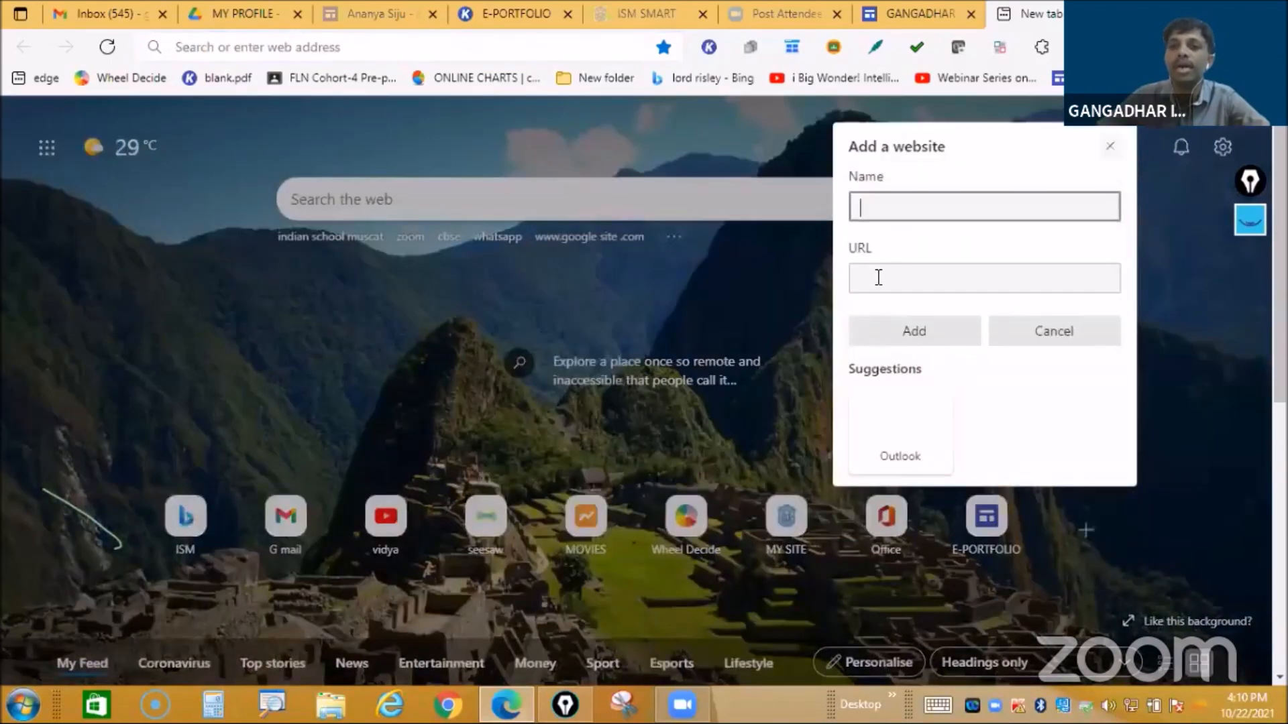
right_click(876, 278)
left_click(935, 381)
left_click(884, 204)
type("M")
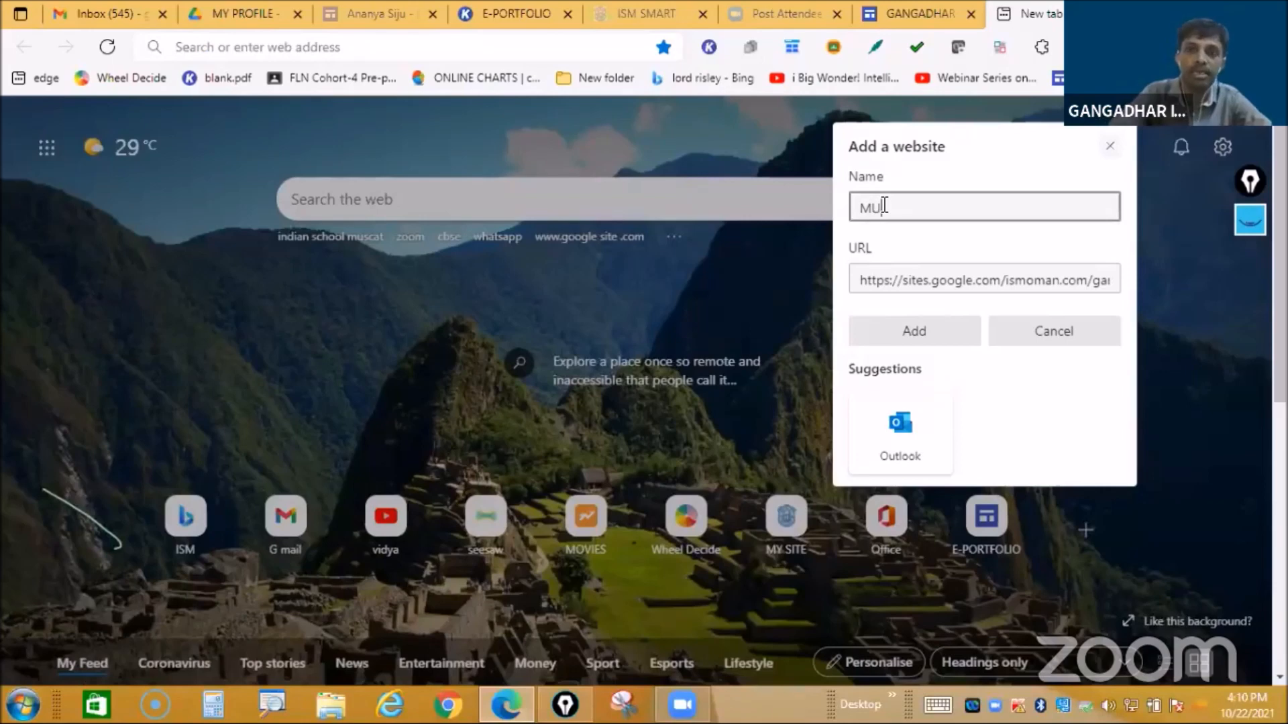
type("Y SIT")
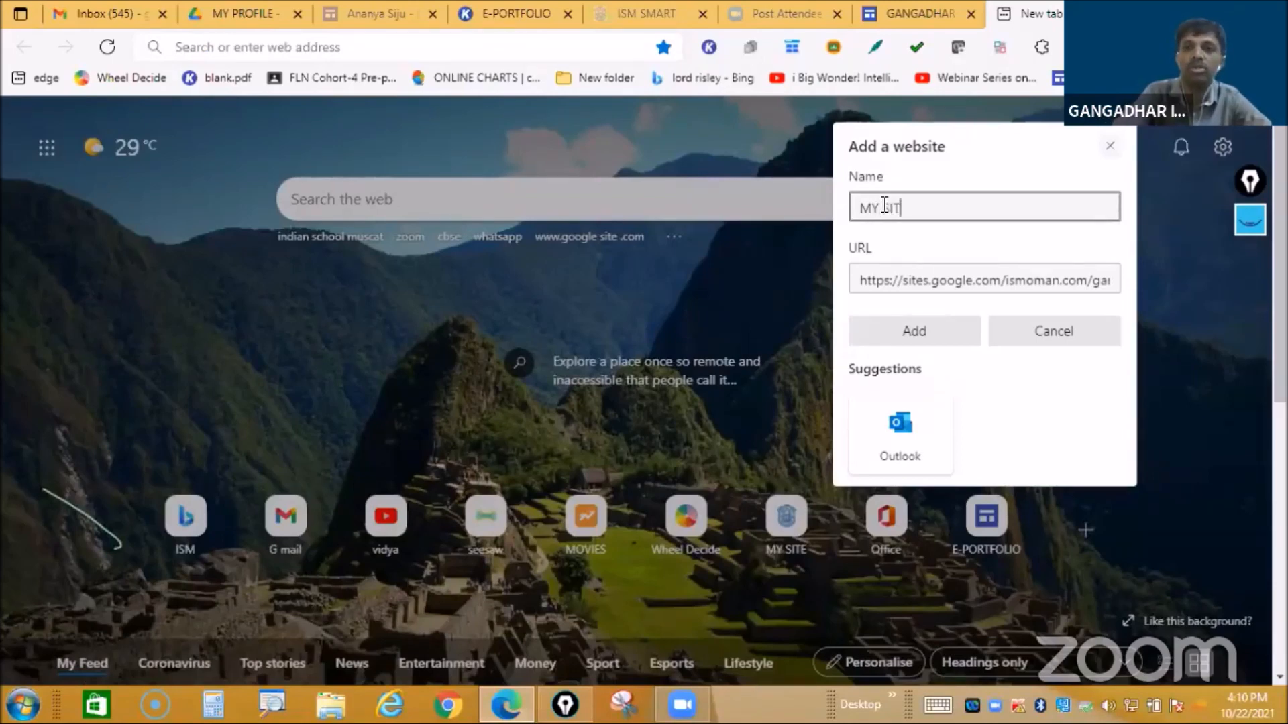
type("E")
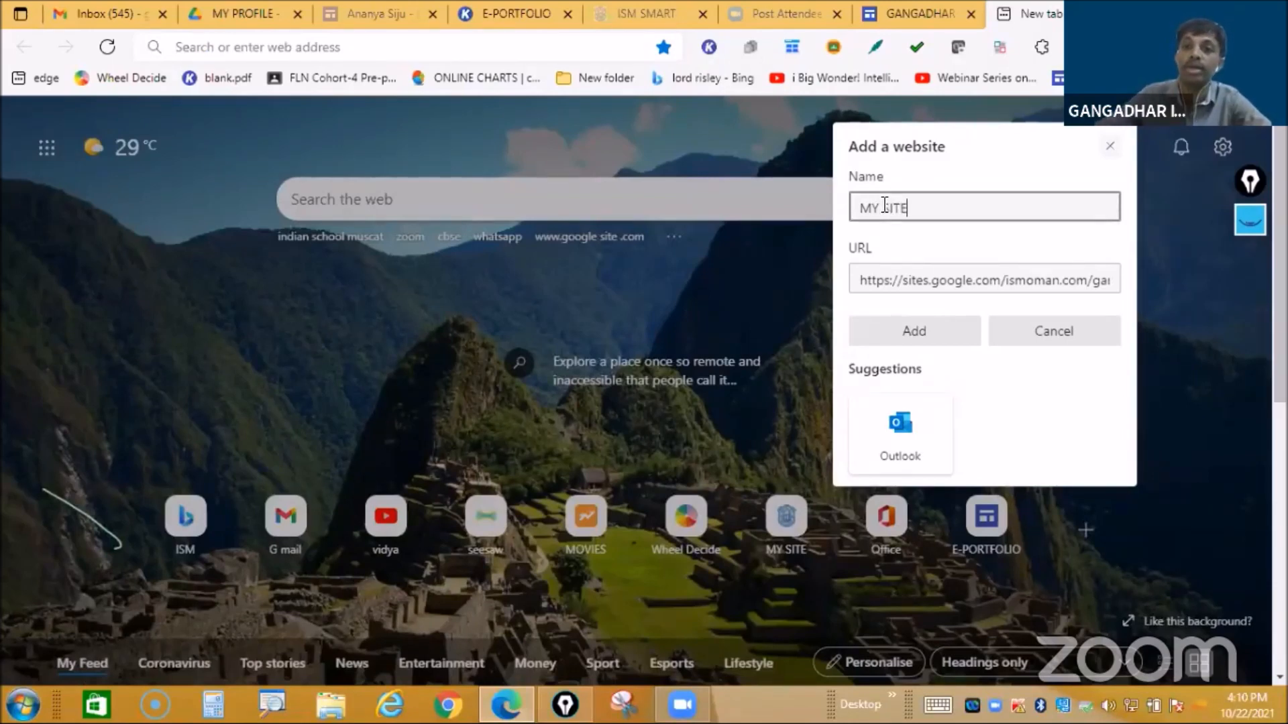
left_click(920, 333)
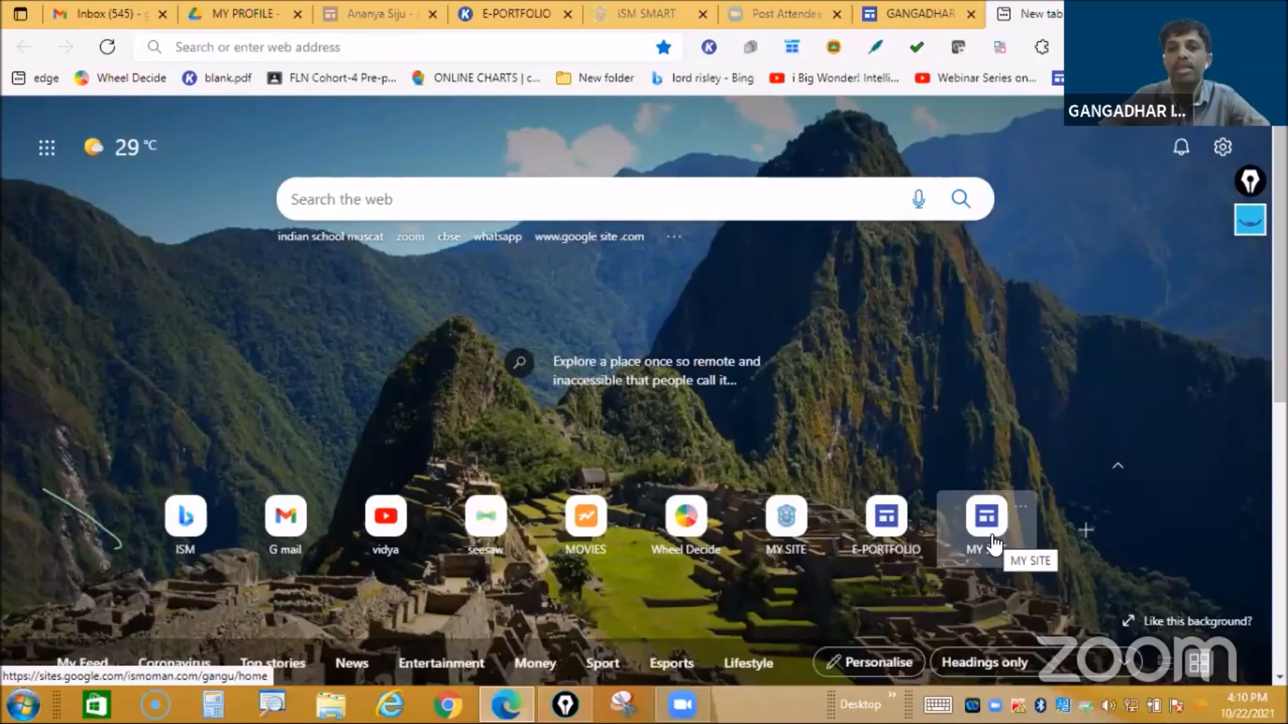
left_click(994, 545)
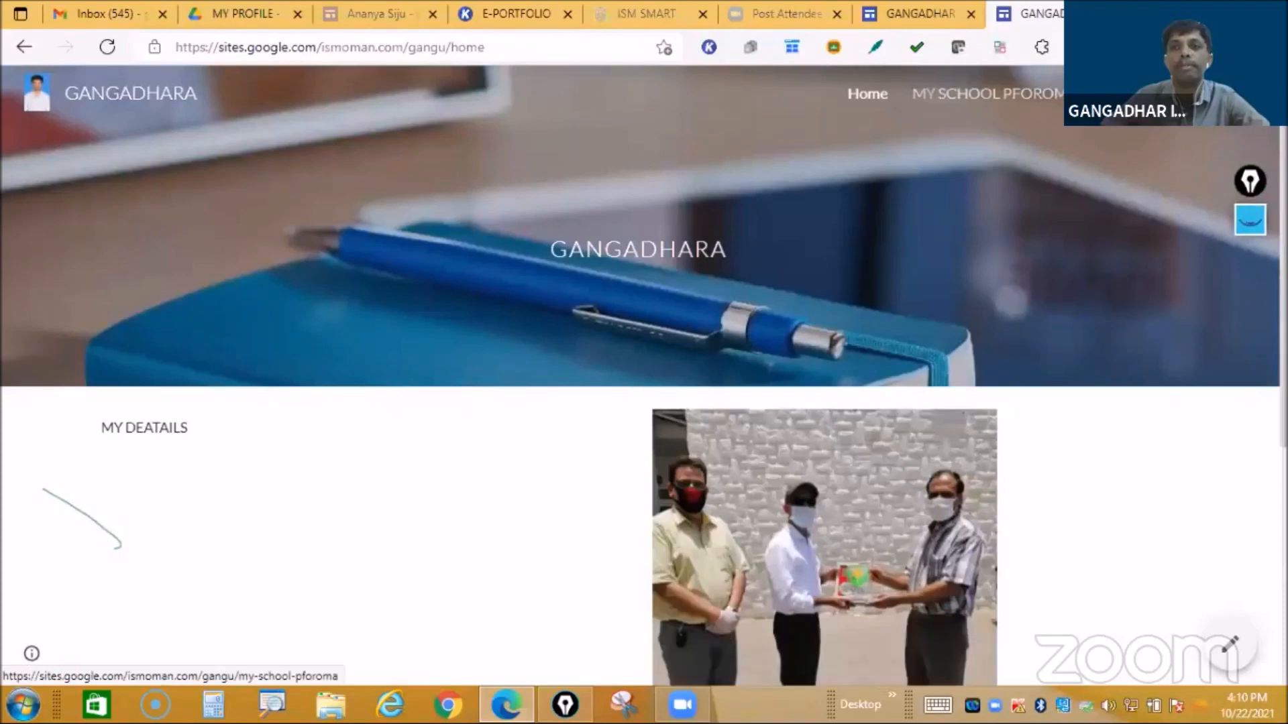
left_click(1105, 14)
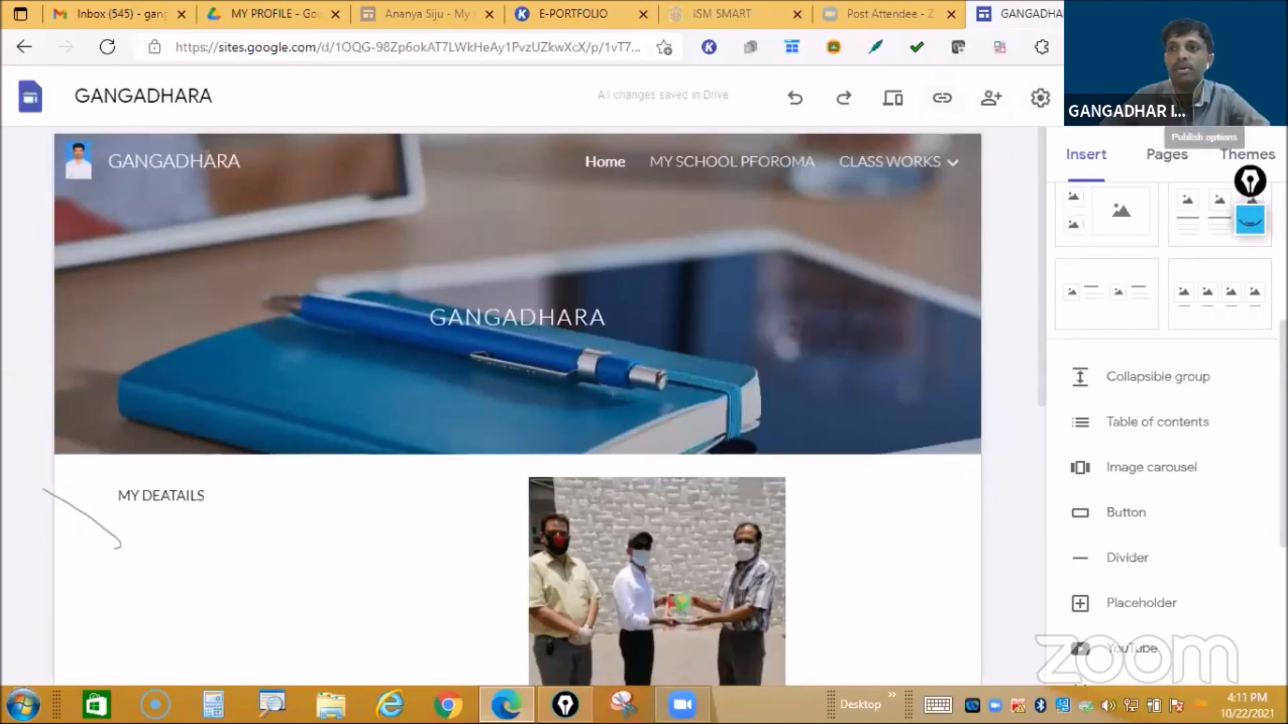
Step: Open the browser's favorites list to view it, and return to the site editor
left_click(1266, 47)
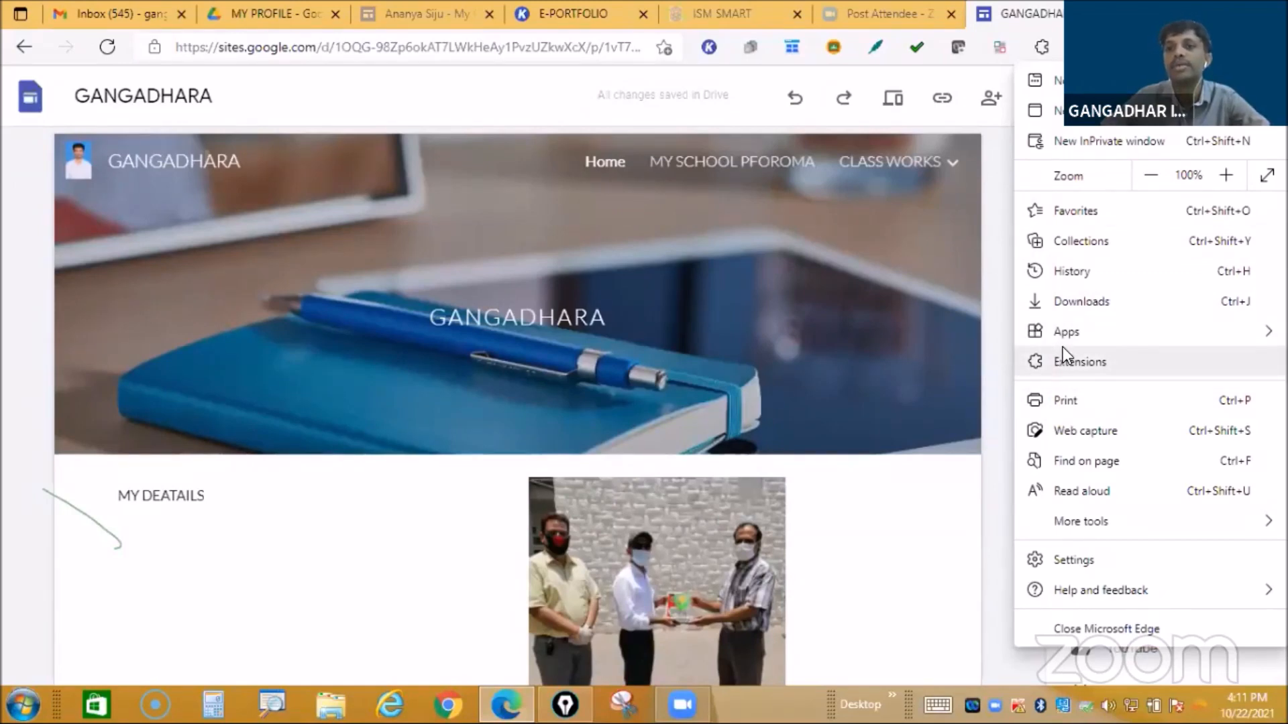
left_click(1085, 211)
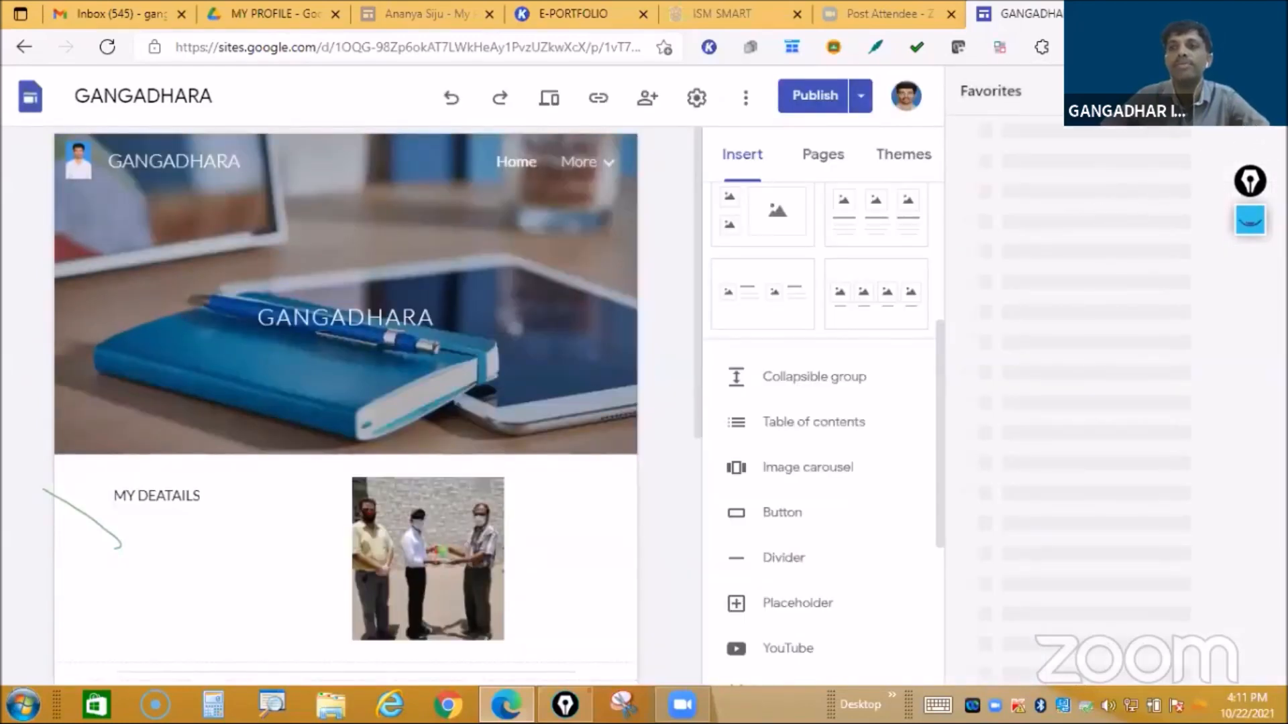
left_click(565, 366)
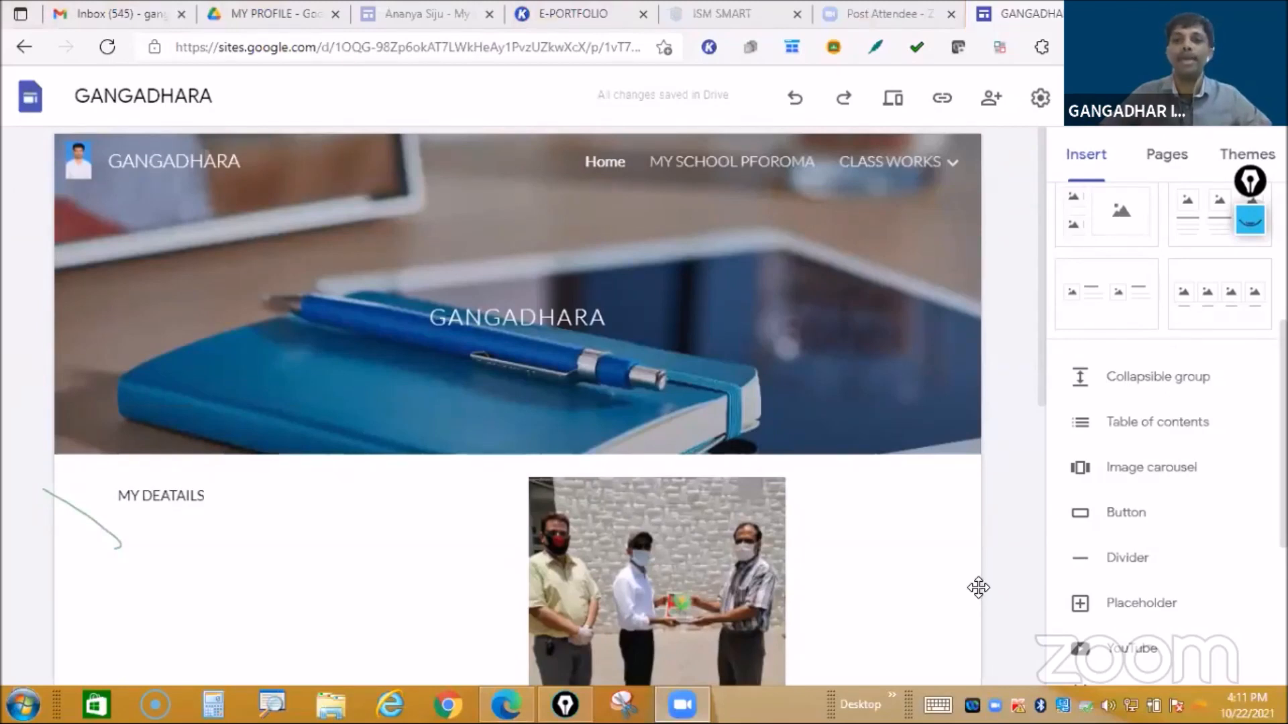
Step: Start adding a new top-level page to the site
mouse_move(904, 177)
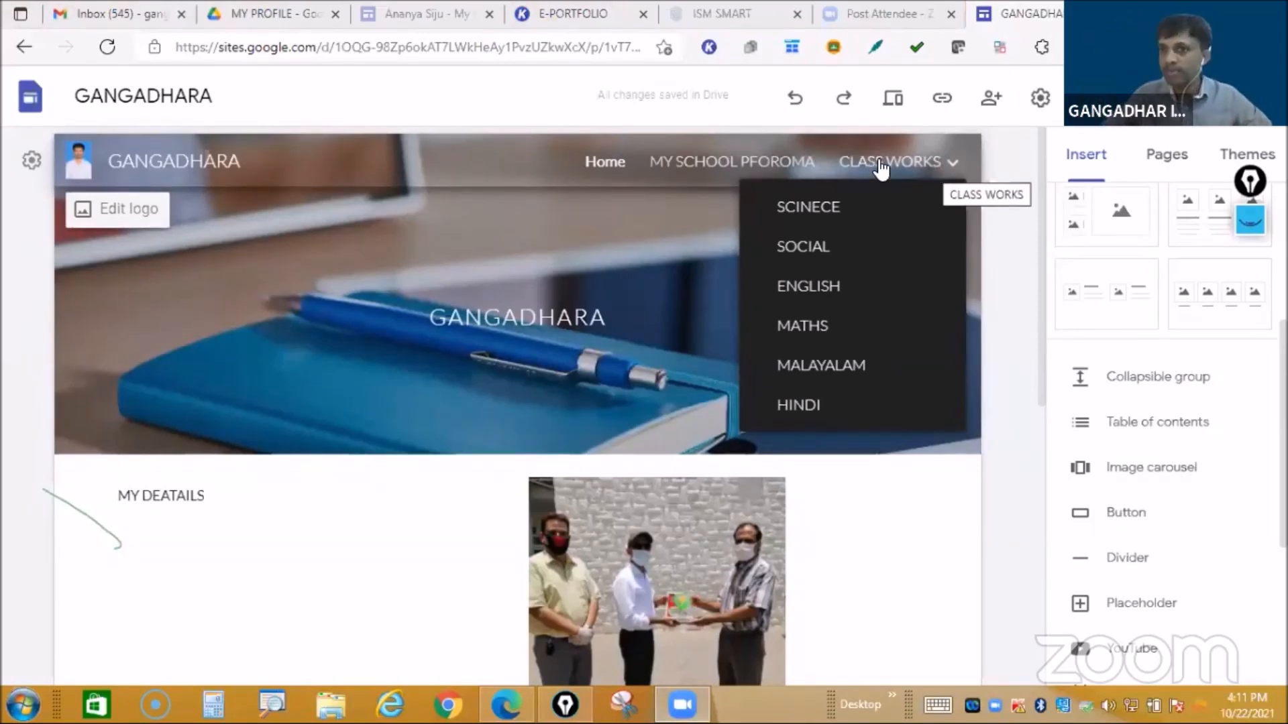
left_click(1175, 168)
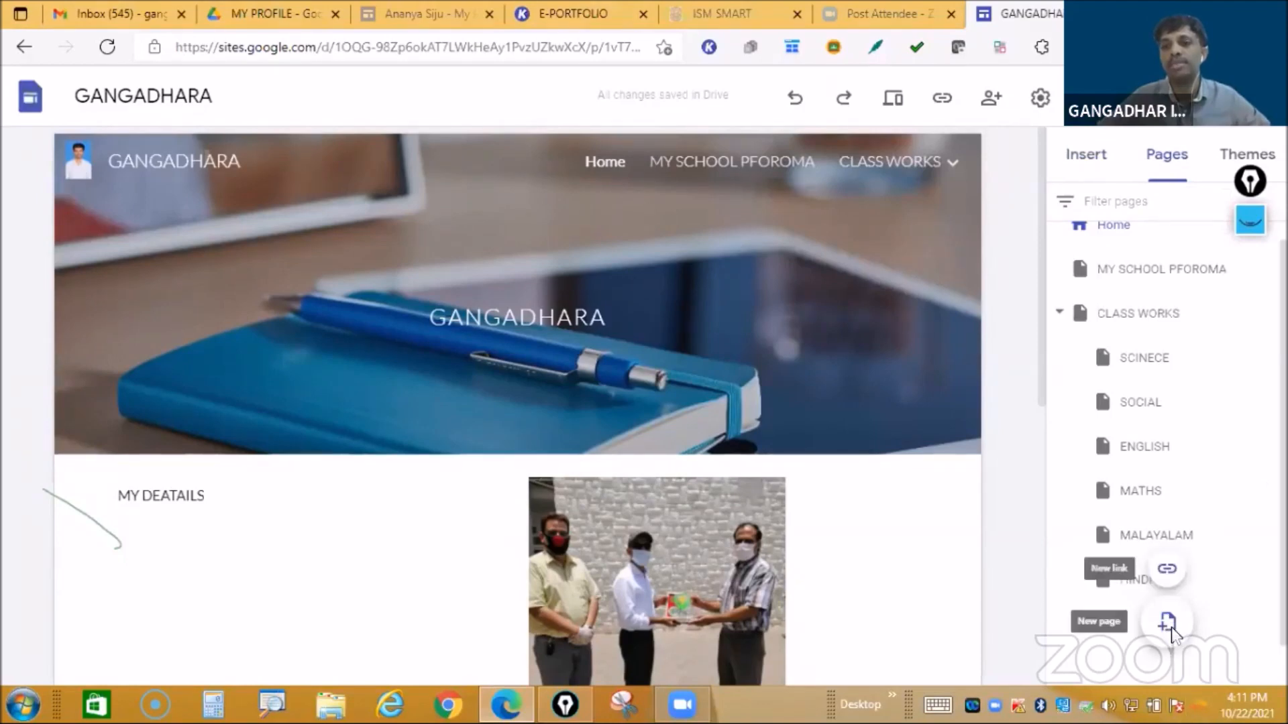
left_click(1170, 625)
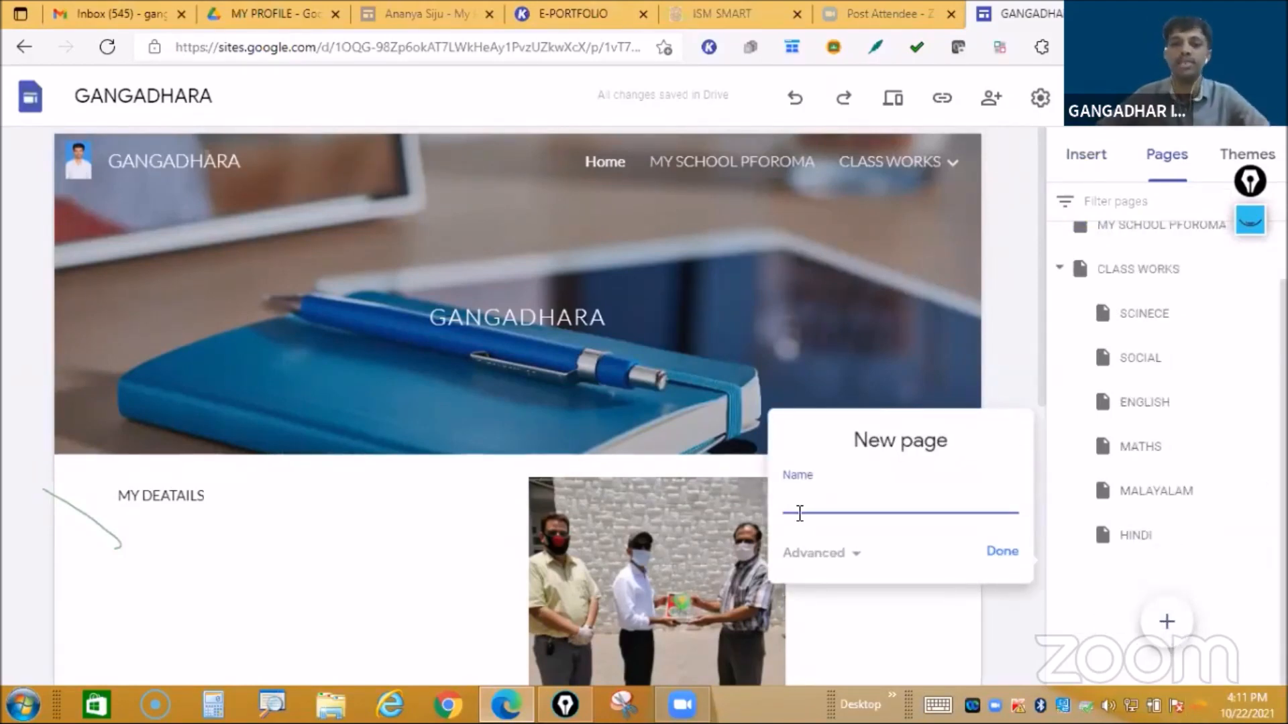
left_click(800, 514)
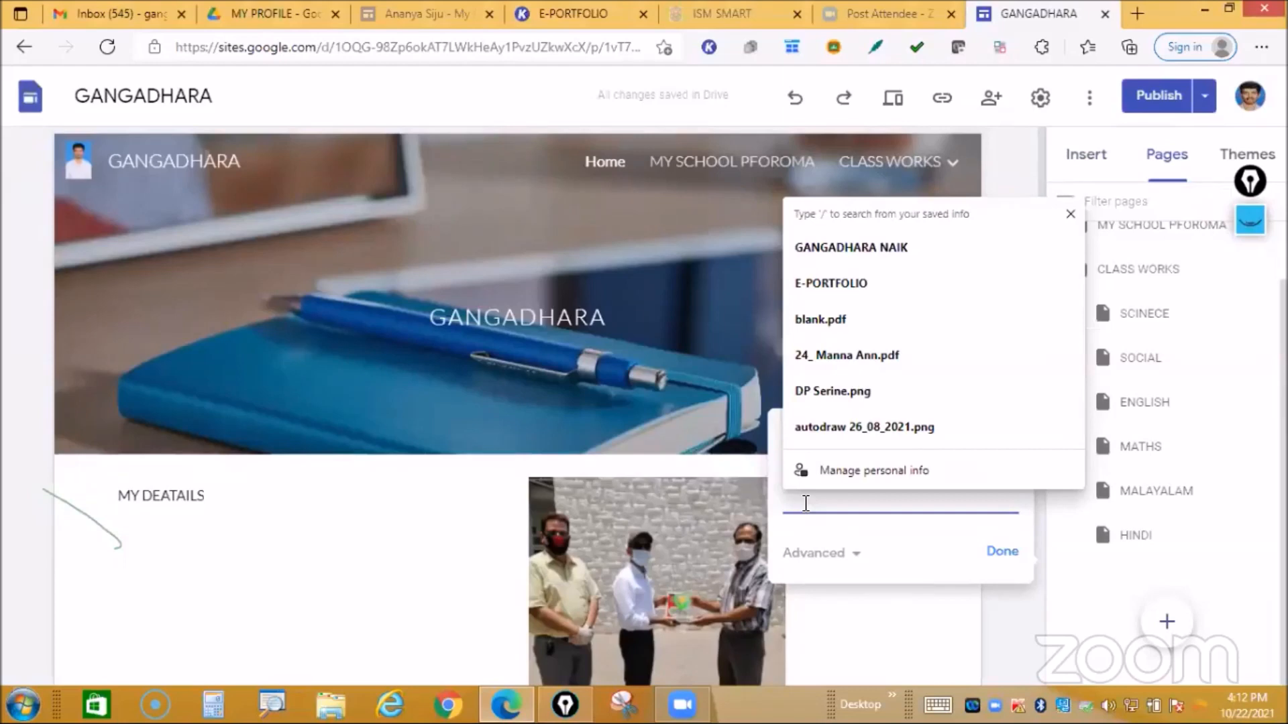
type("ACTIV")
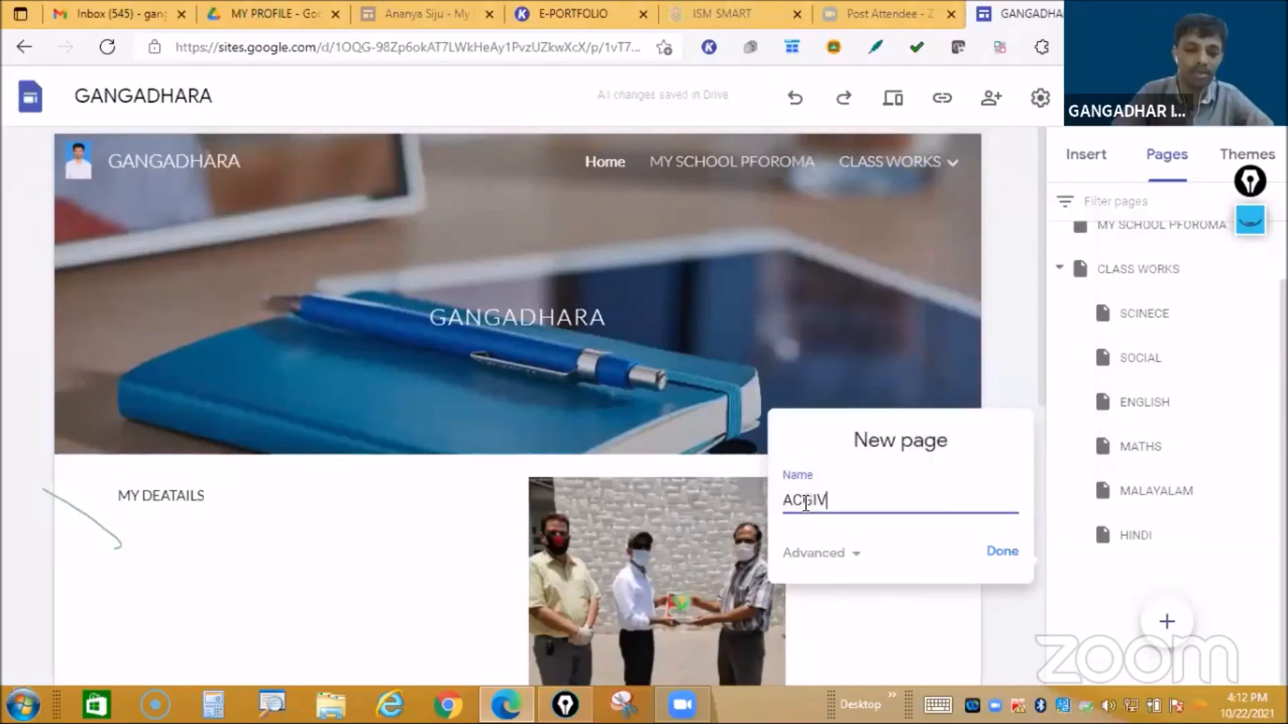
type("EMENTS")
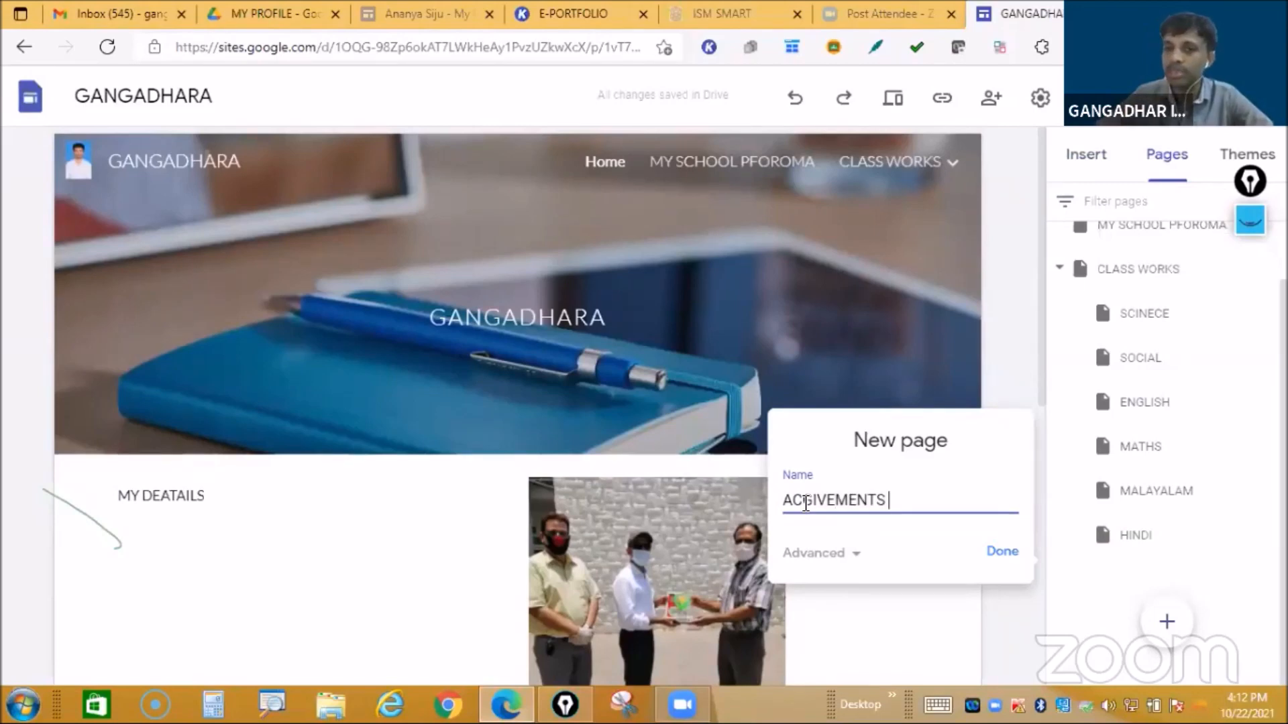
left_click(807, 502)
key("BackSpace")
type("H")
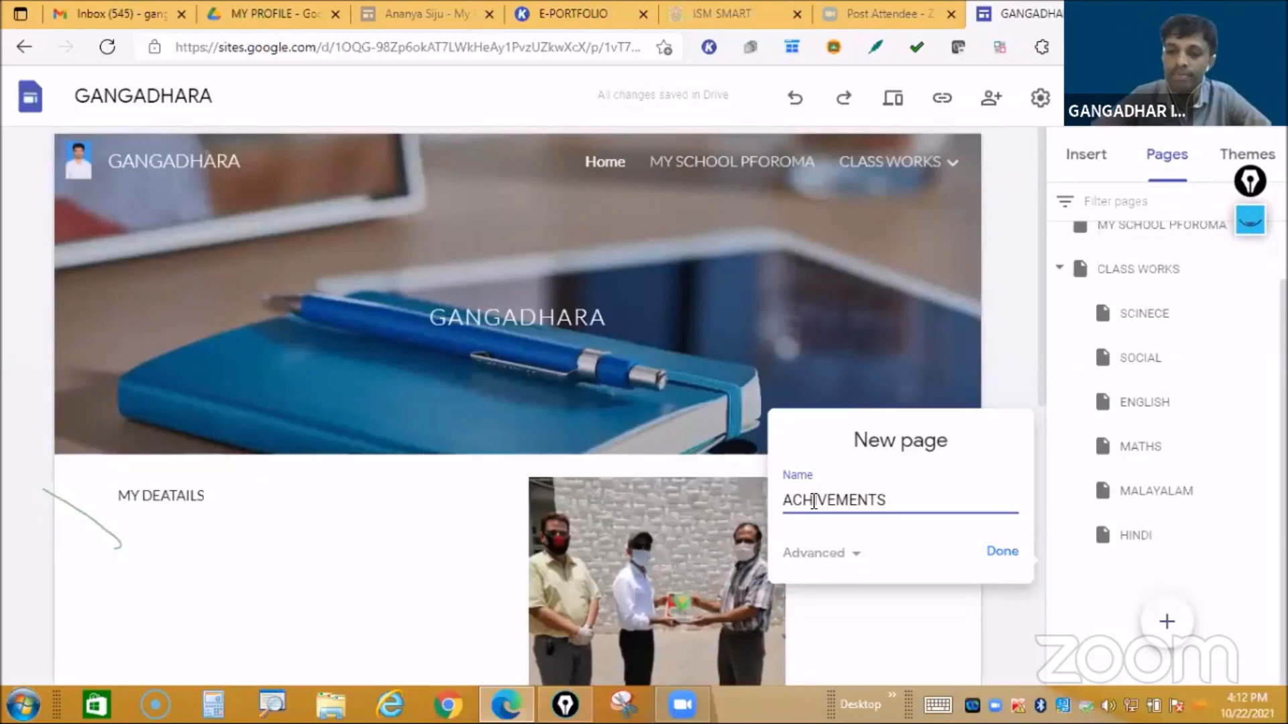
key("Delete")
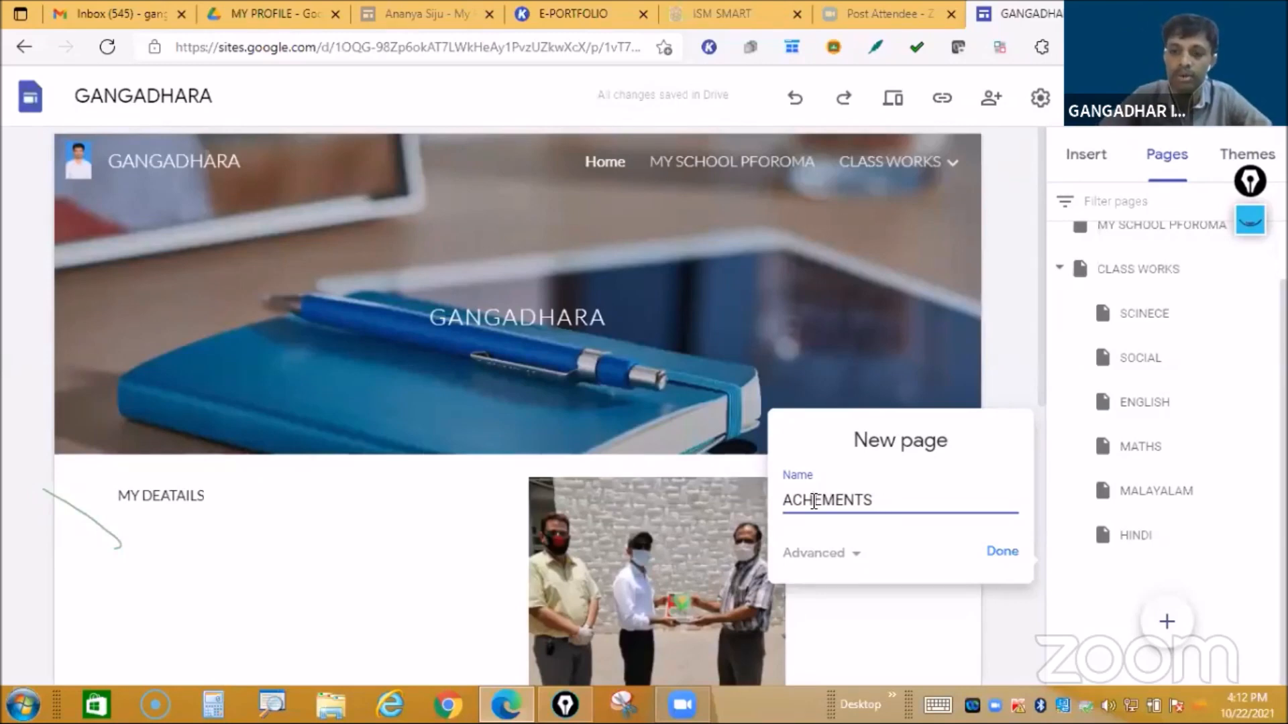
key("Delete")
key("Delete")
key("Delete")
key("Delete")
key("Delete")
key("Delete")
key("BackSpace")
key("BackSpace")
key("BackSpace")
key("BackSpace")
type("CO-CURRICUA;")
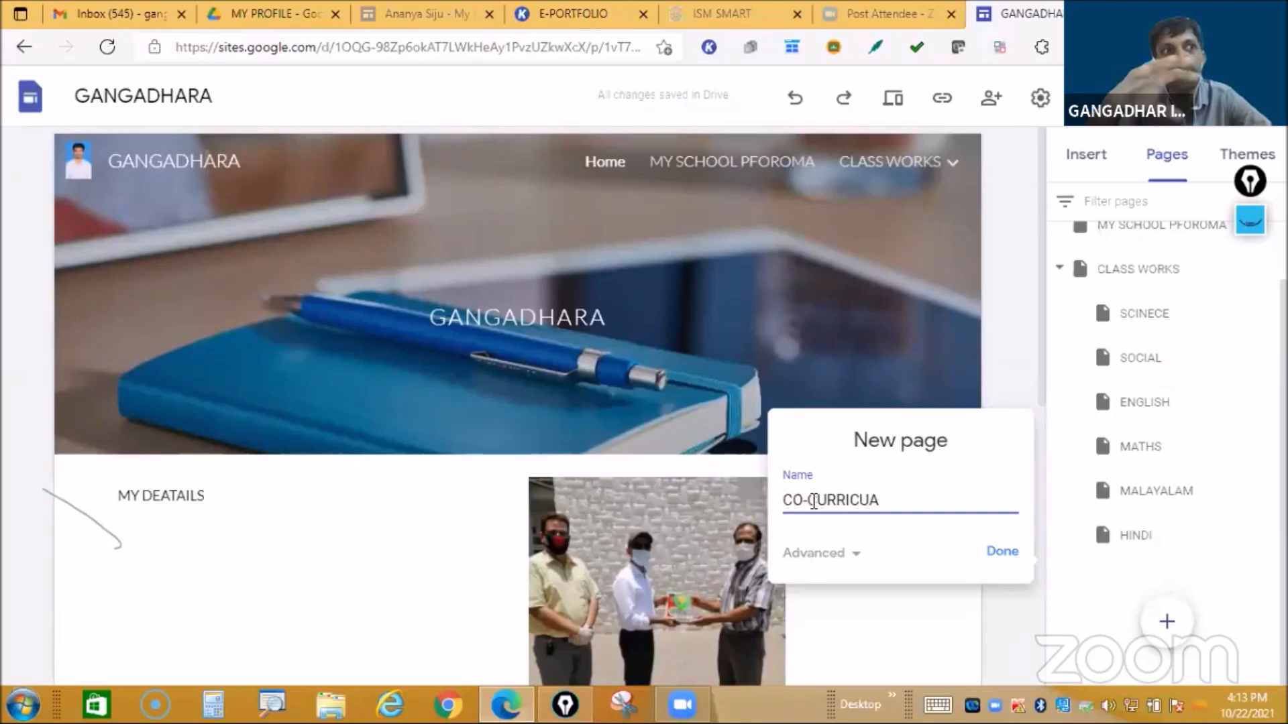
key("BackSpace")
key("BackSpace")
key("BackSpace")
key("BackSpace")
key("BackSpace")
key("BackSpace")
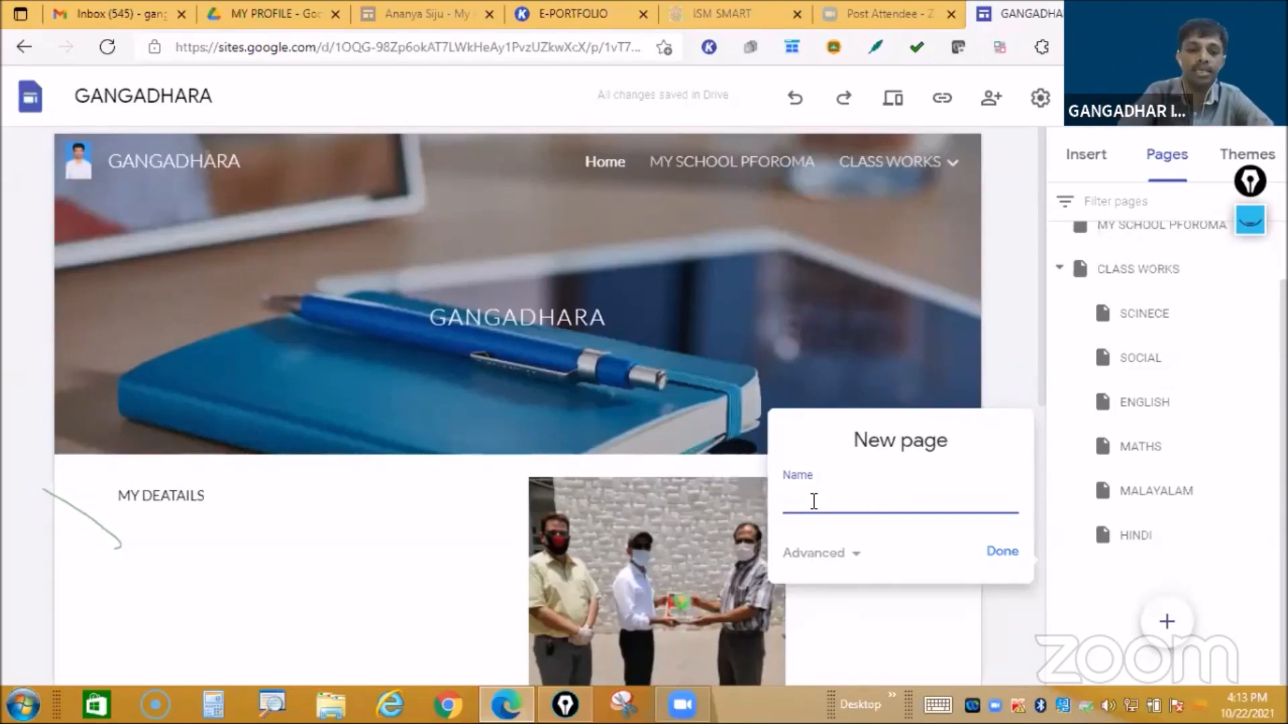
Step: Create the new page with the name EXAMINATIONS and set its banner title's font size to 24
type("EXAMINATIONS")
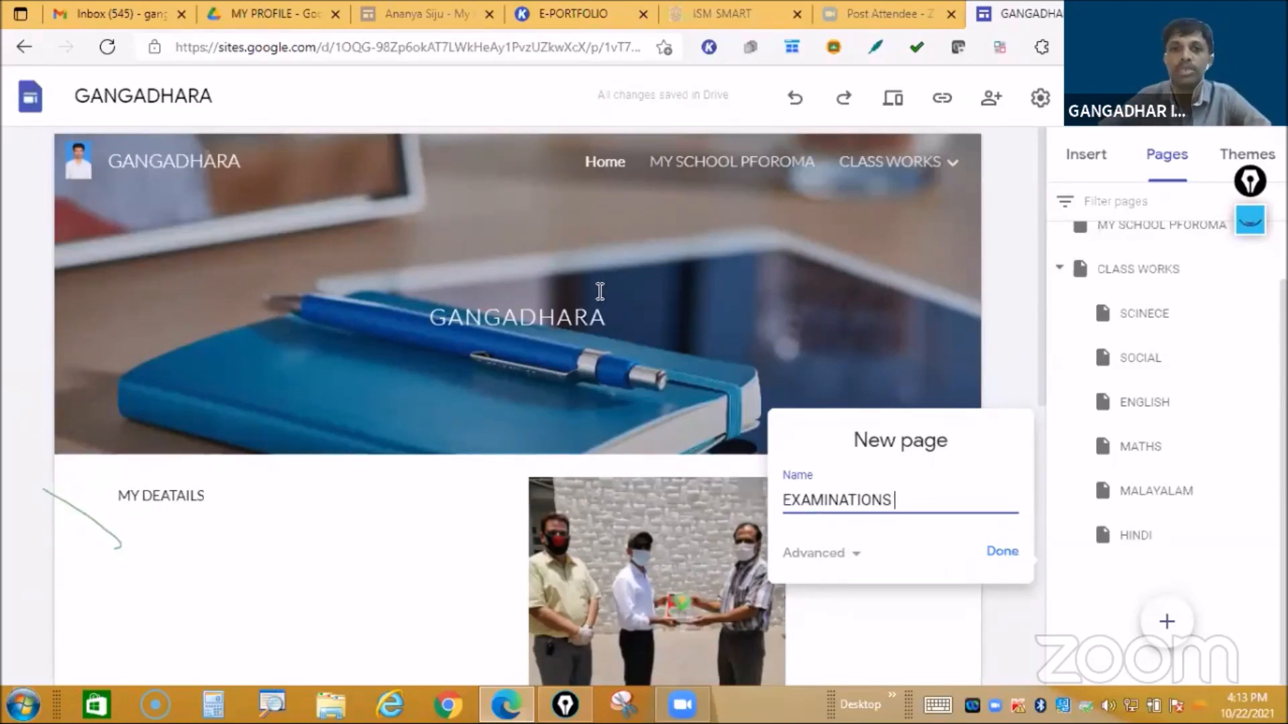
left_click(578, 350)
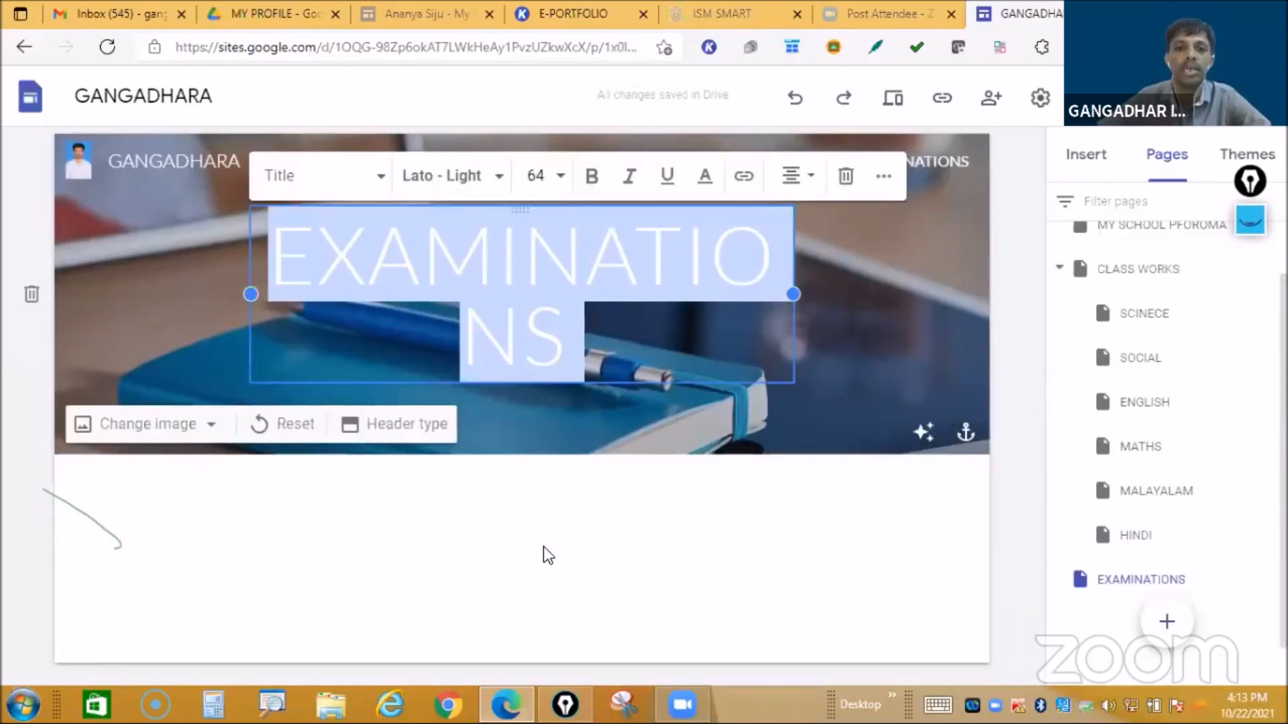
left_click(560, 175)
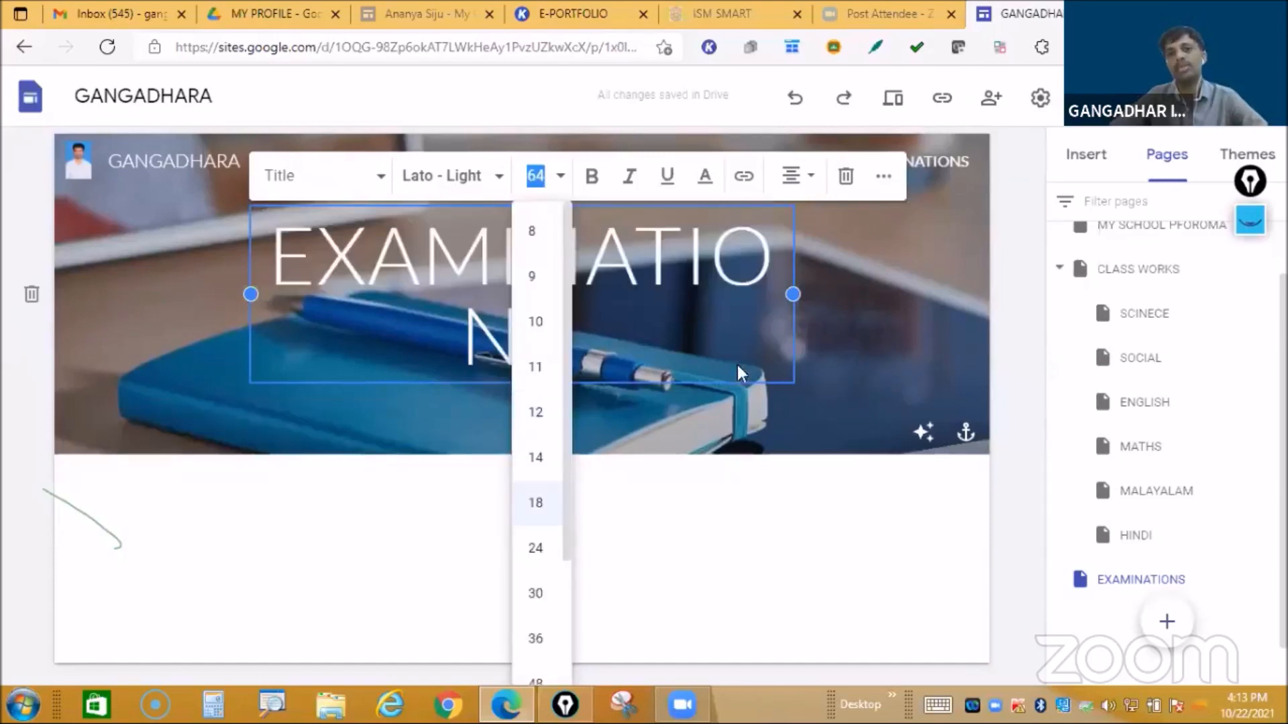
left_click(535, 548)
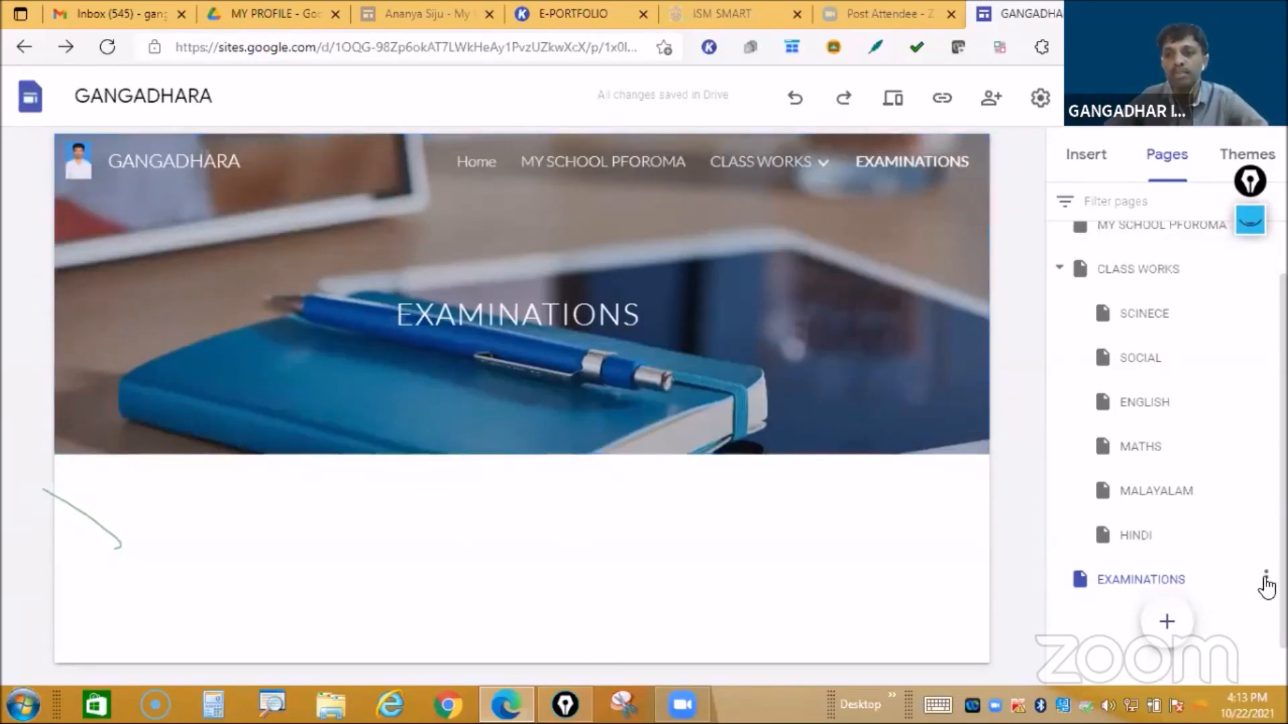
Step: Add a subpage named PA-1 under the EXAMINATIONS page
left_click(1265, 581)
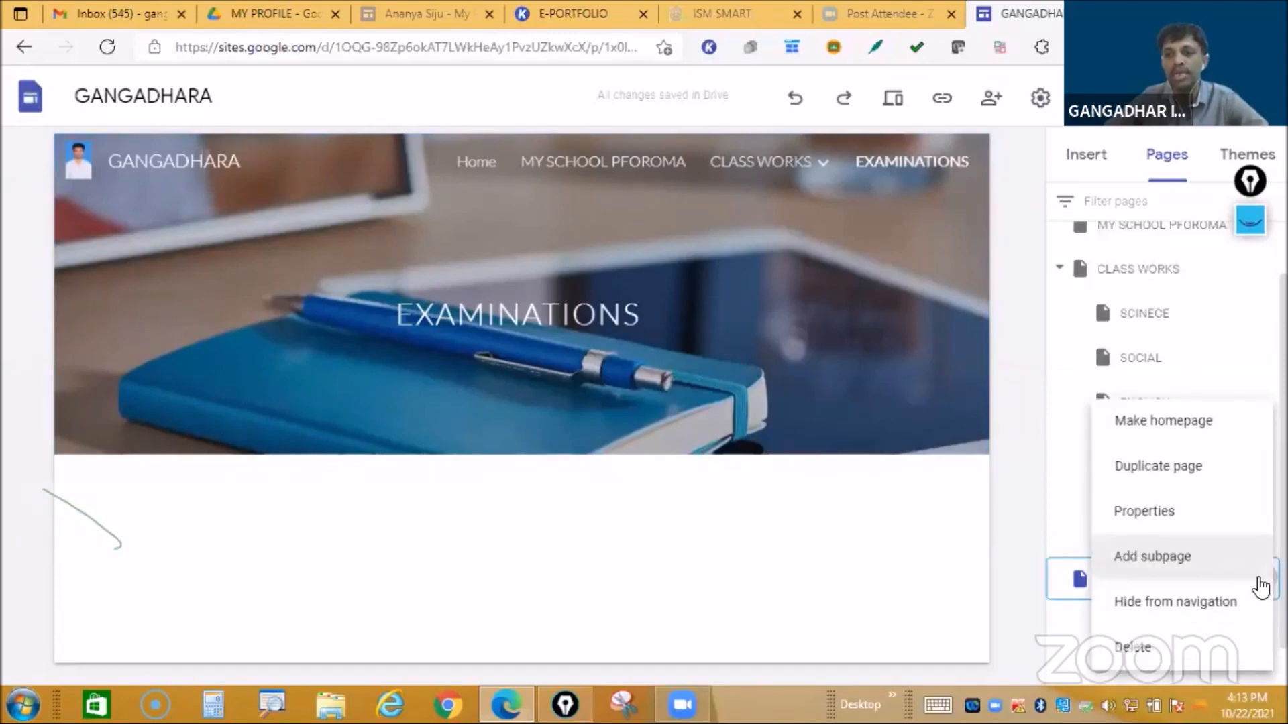
left_click(1163, 558)
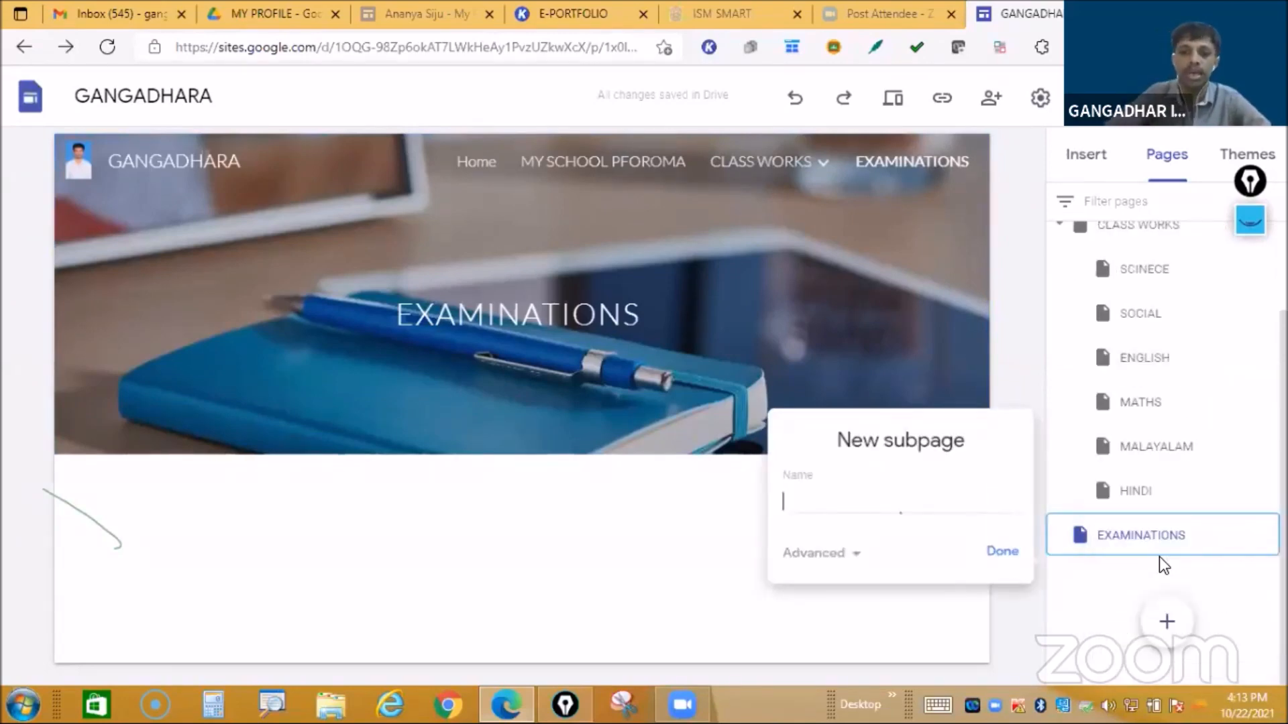
type("PA-1")
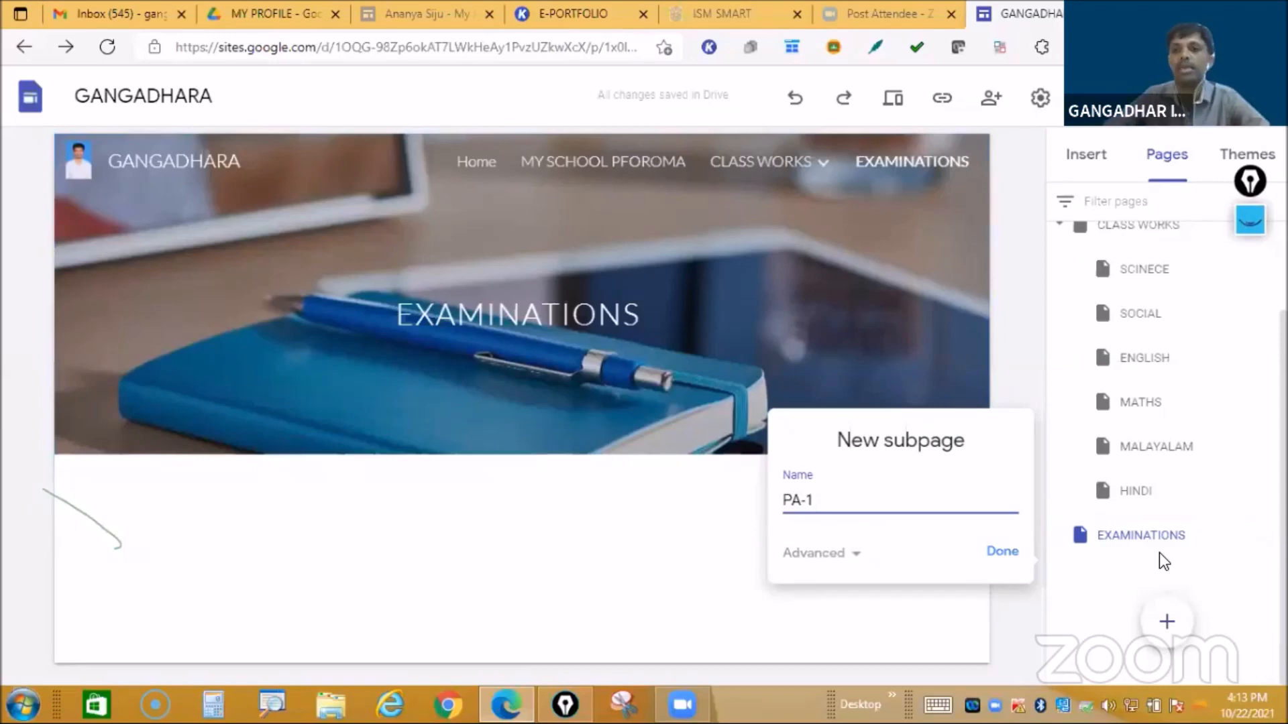
left_click(1003, 554)
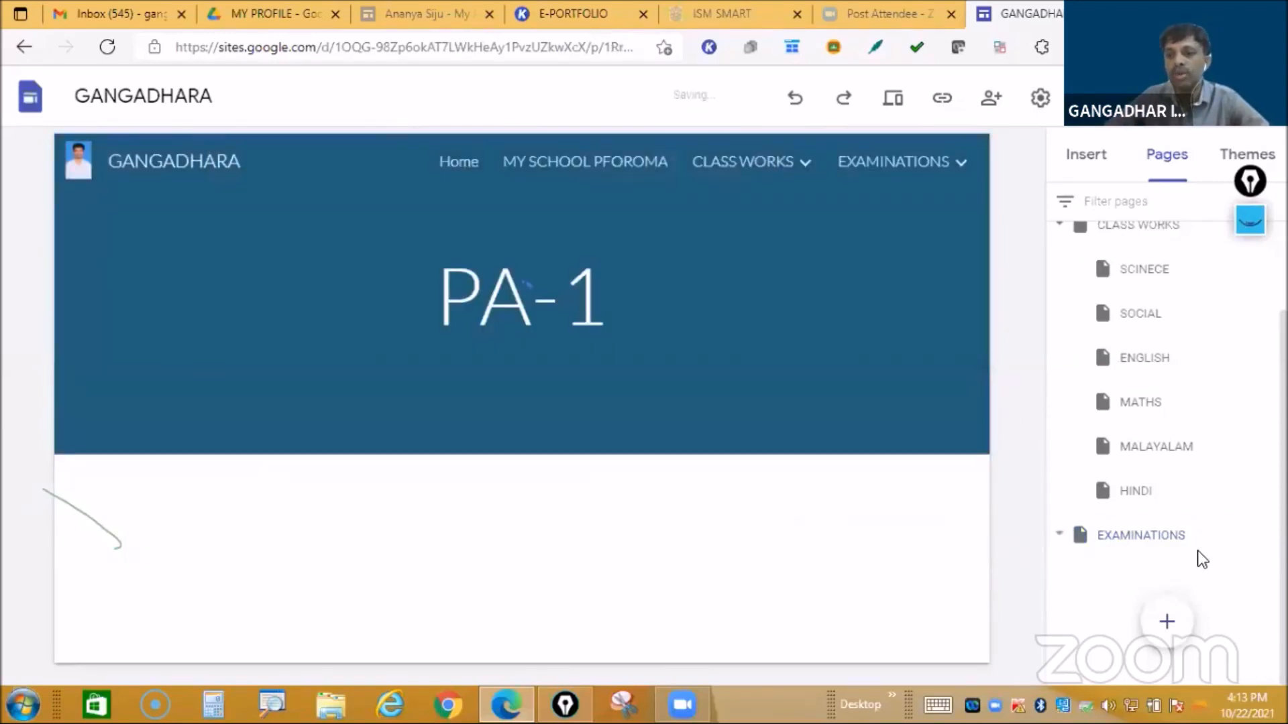
Step: Add a subpage named PA-2 under the EXAMINATIONS page, and open the PA-1 page
right_click(1199, 552)
left_click(1167, 603)
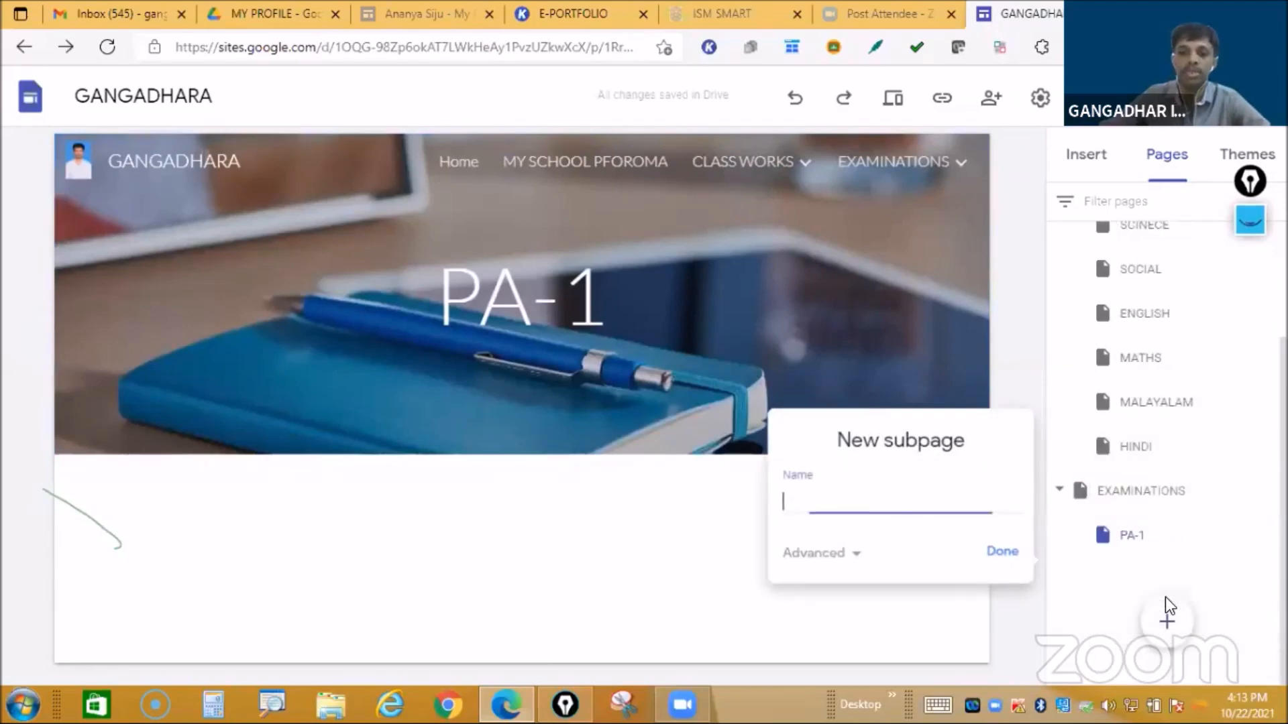
type("PA-2")
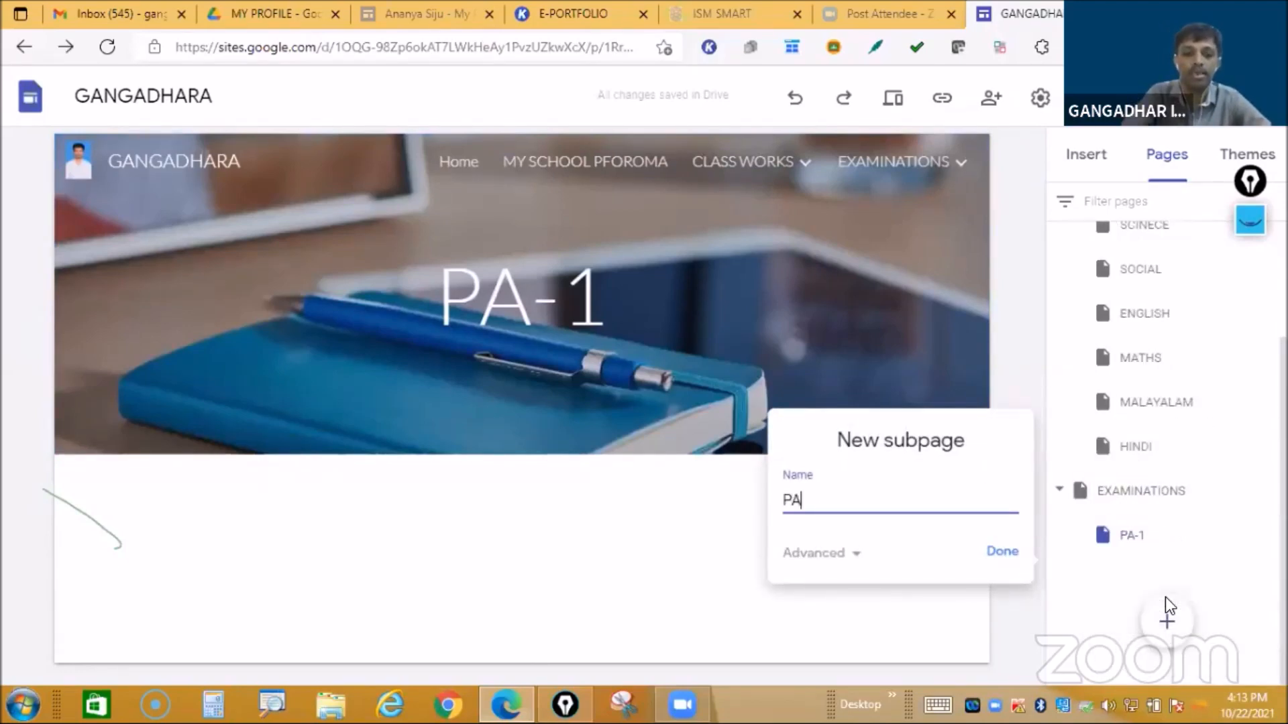
left_click(1003, 552)
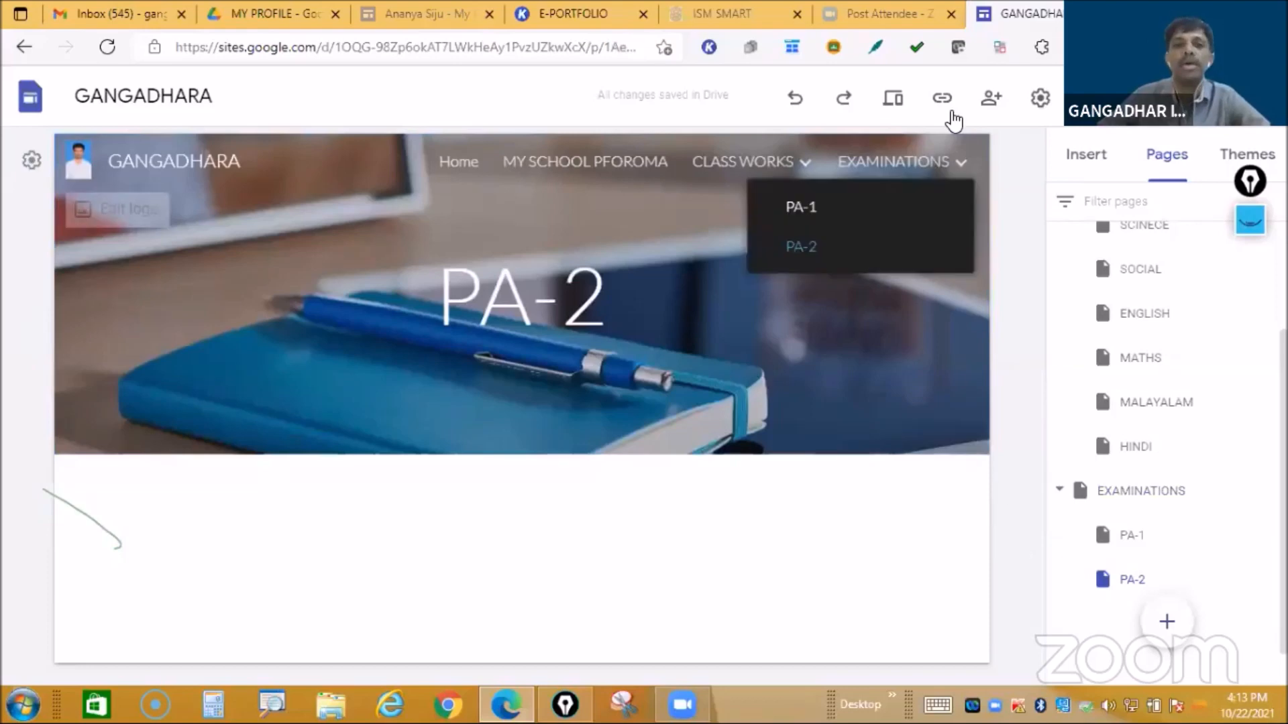
left_click(802, 208)
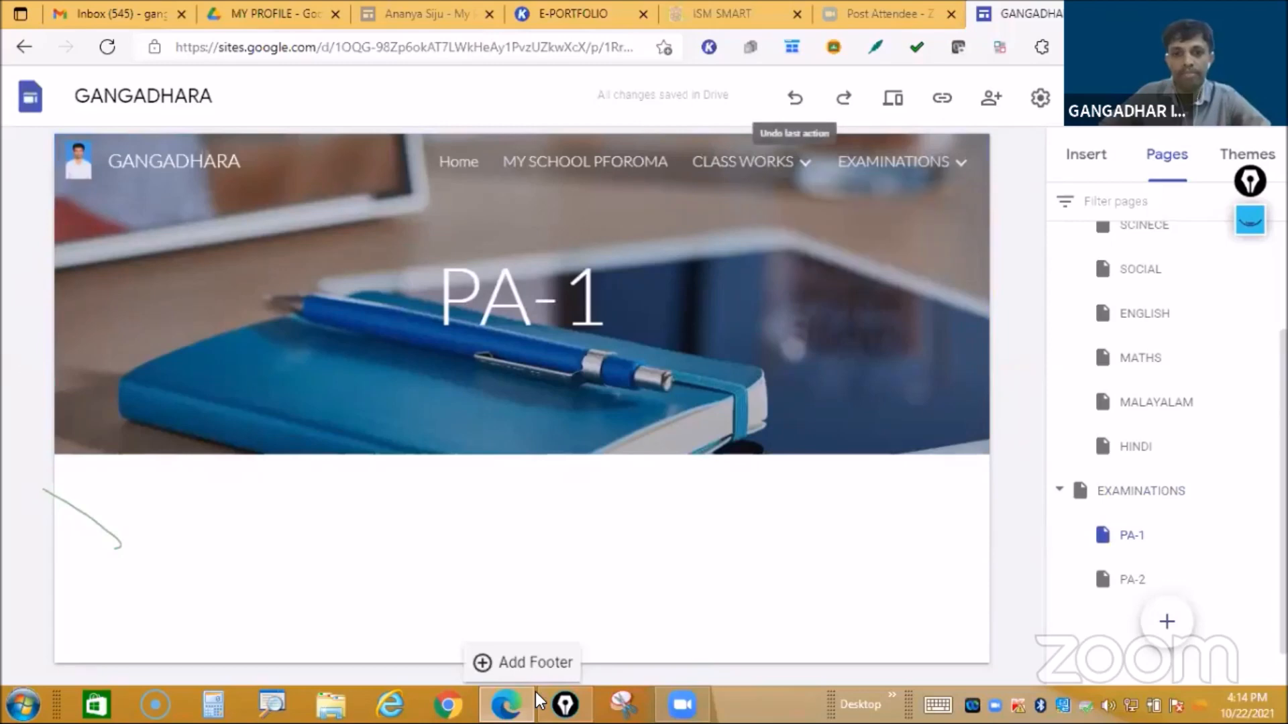
mouse_move(564, 704)
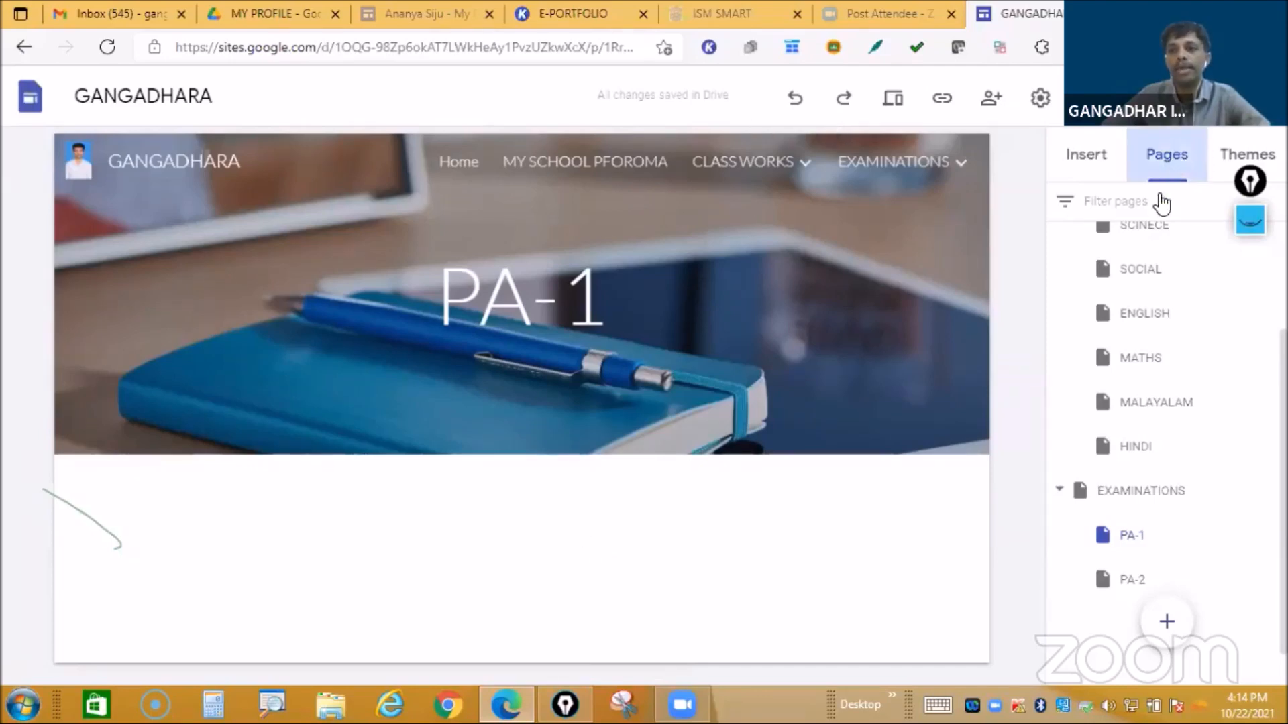
left_click(1083, 158)
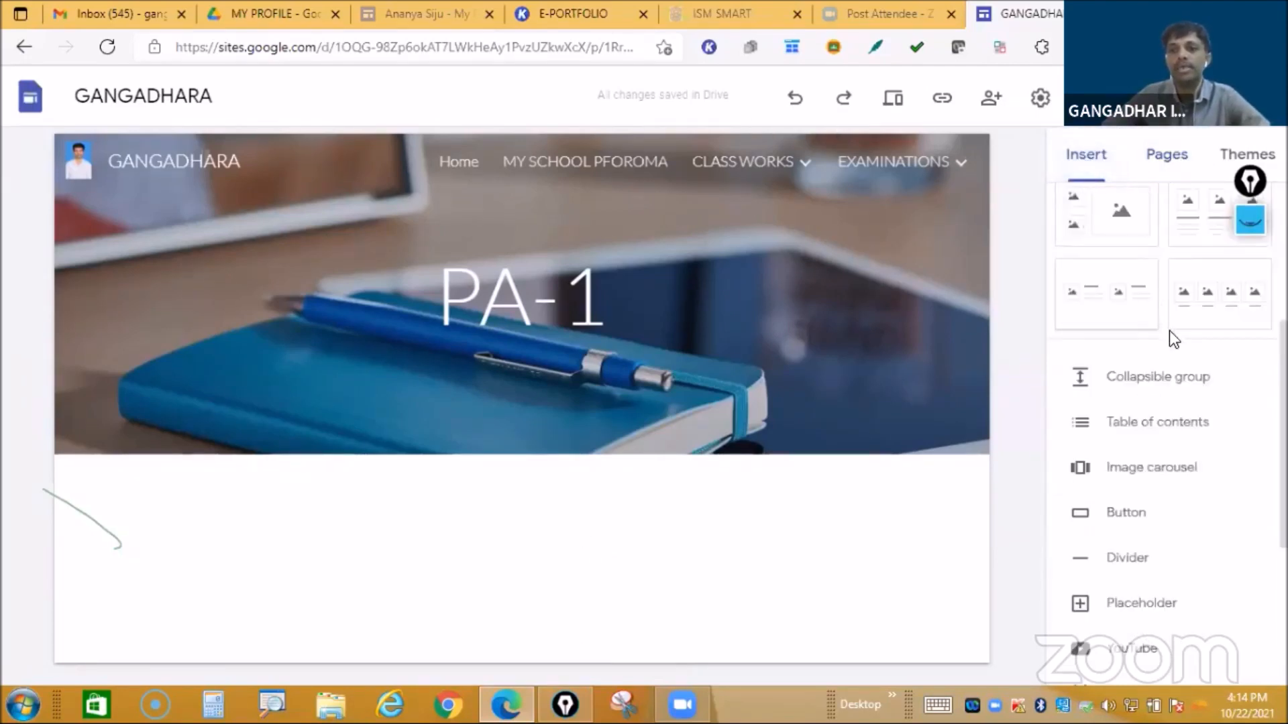
scroll(1179, 393, "down", 1)
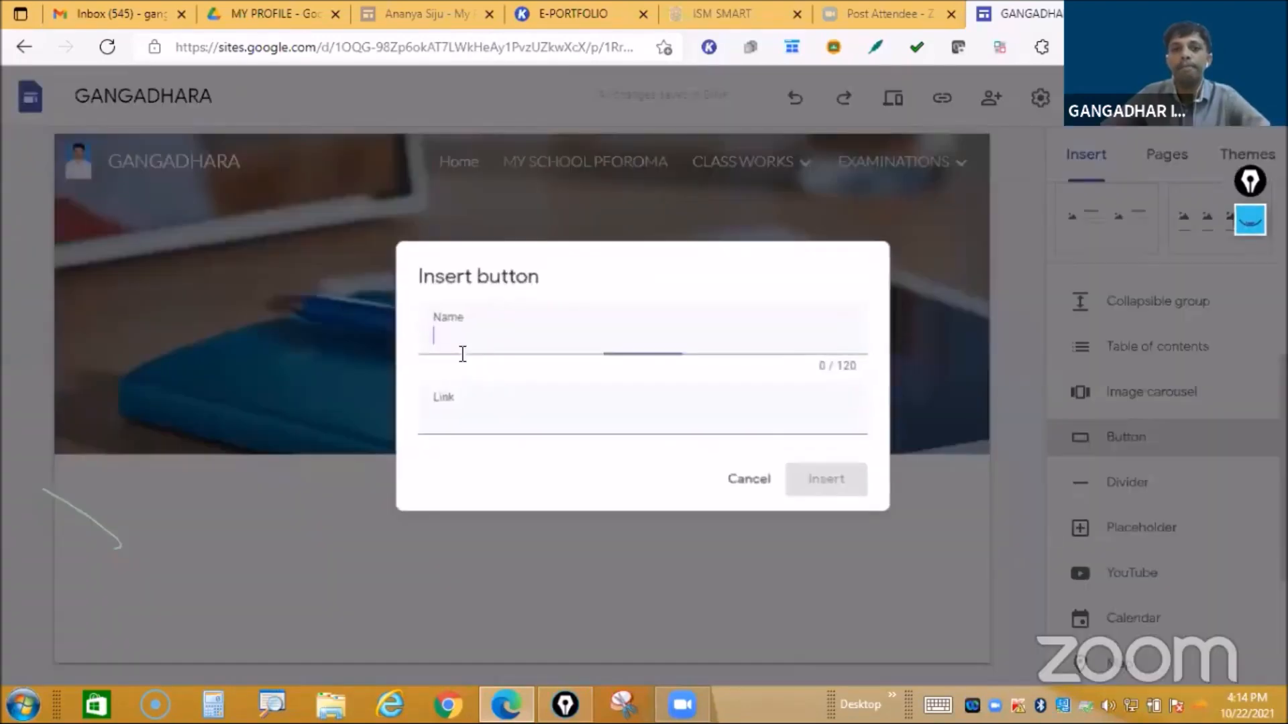
left_click(460, 342)
type("PA -1")
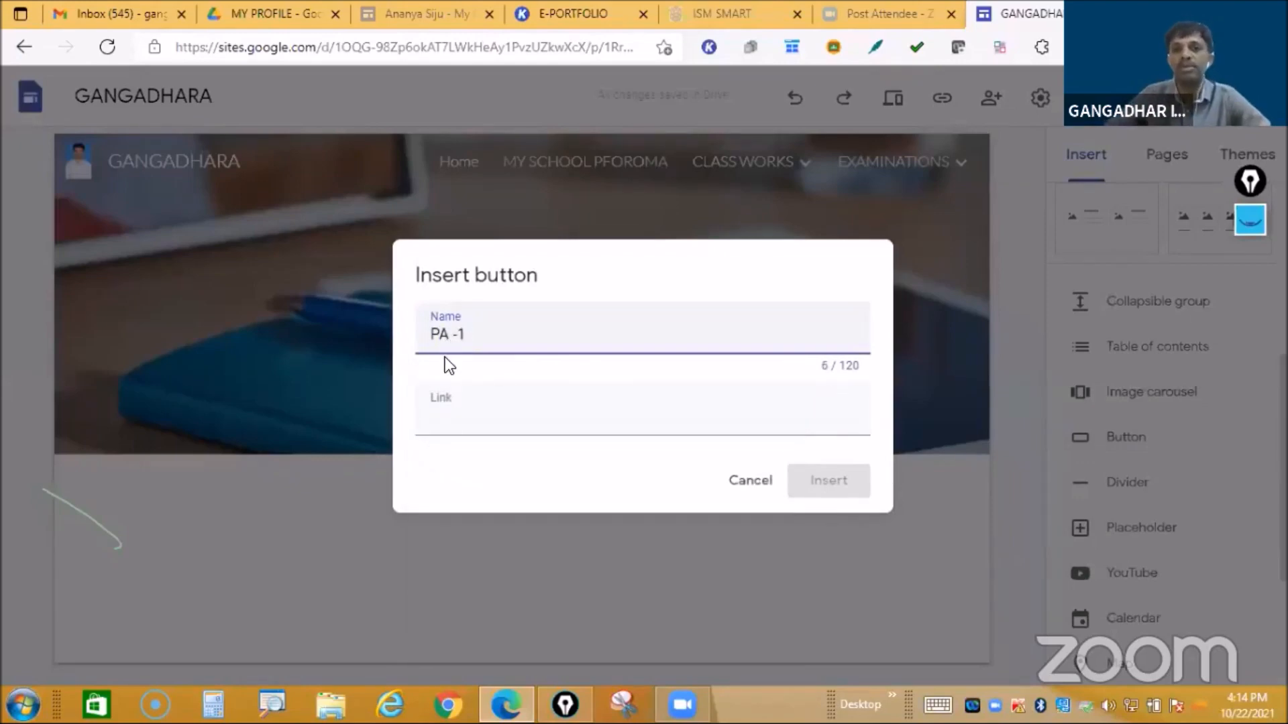
left_click(460, 414)
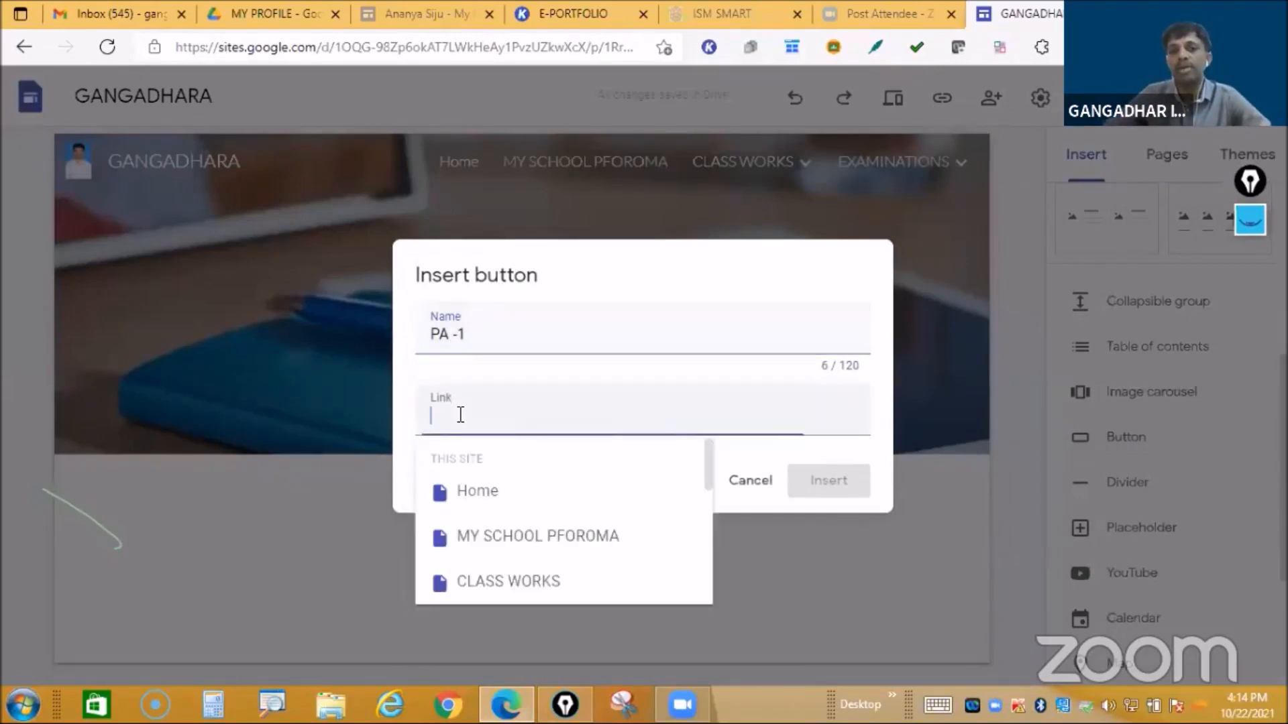
left_click(846, 495)
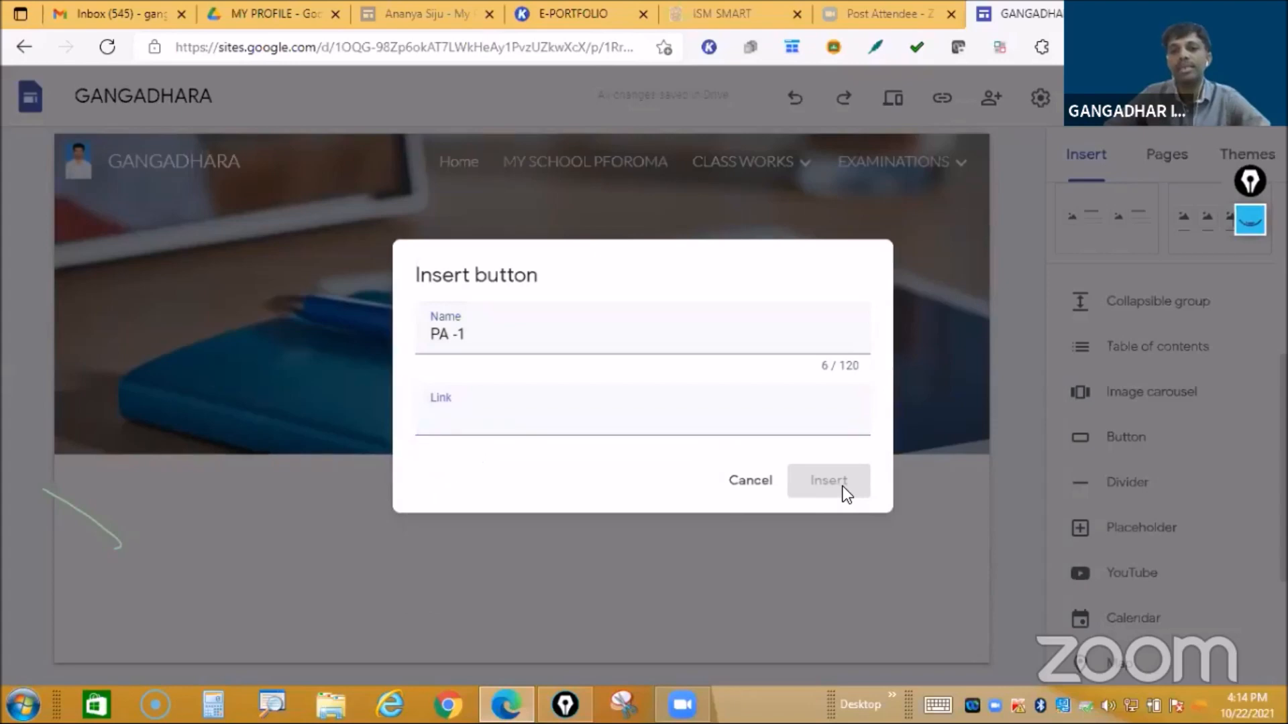
left_click(823, 560)
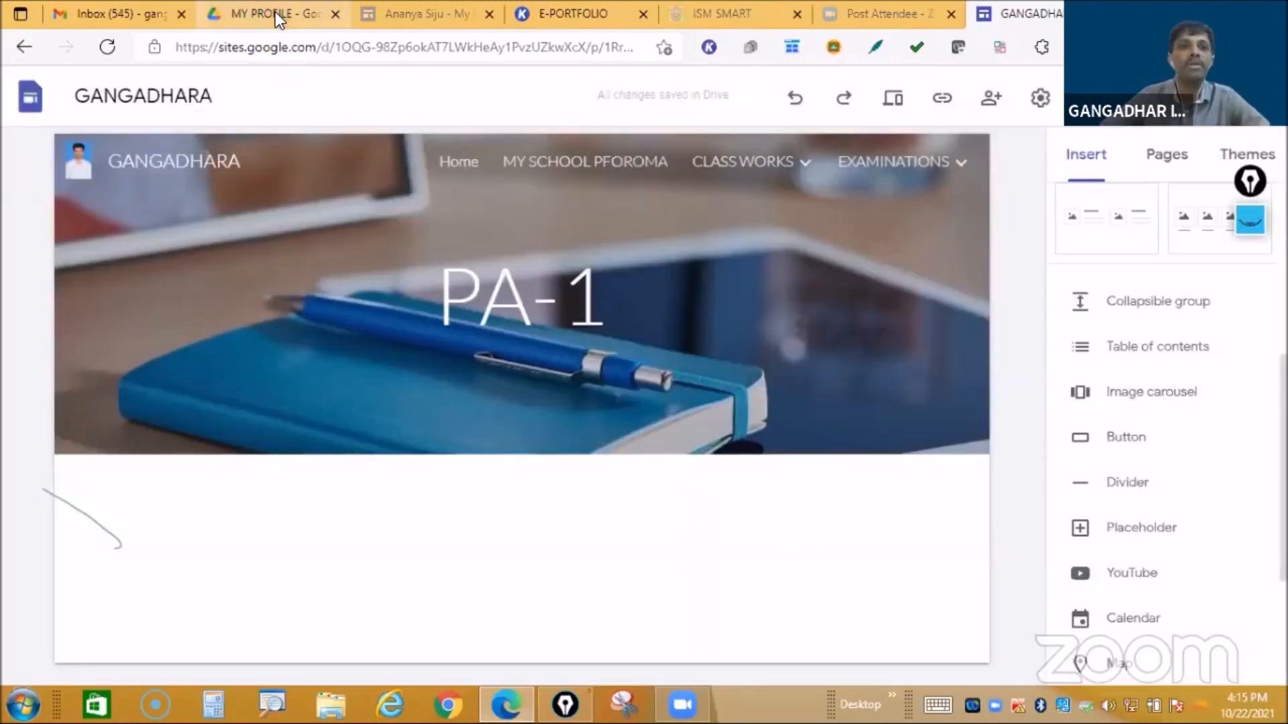
Step: Switch to Google Drive and open the Blank Quiz form from the MY PROFILE folder
left_click(277, 19)
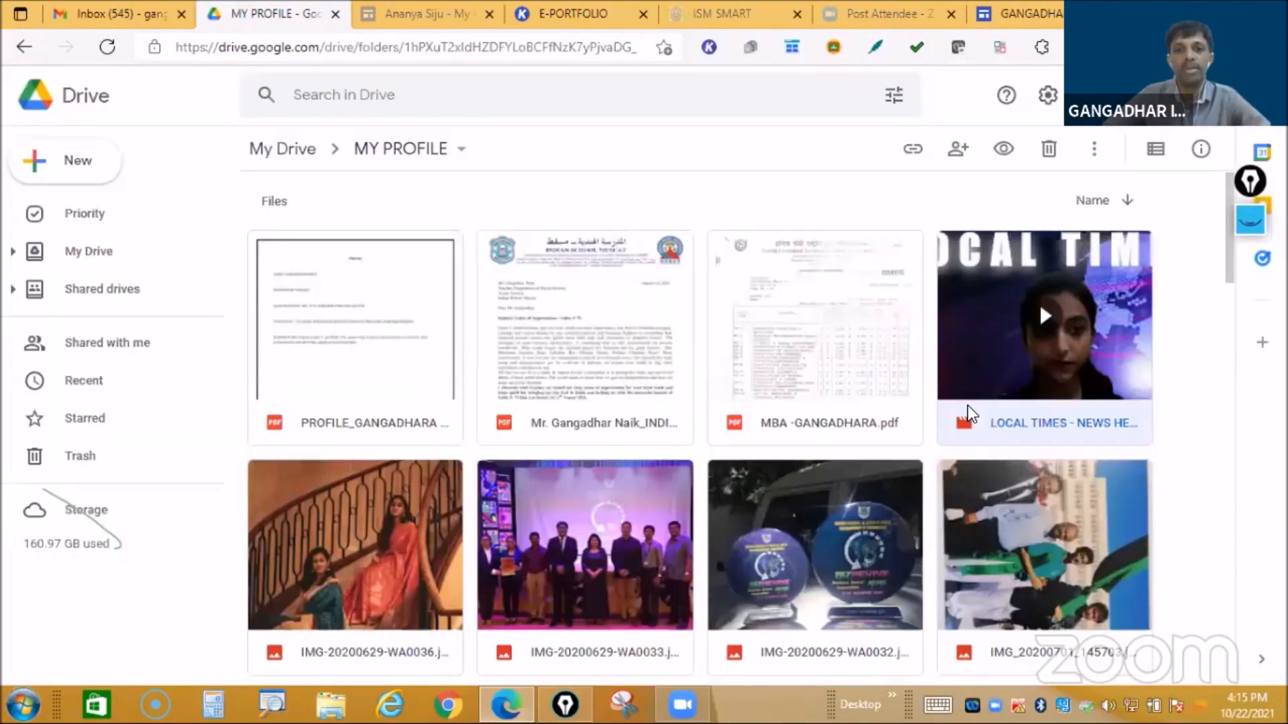
scroll(838, 310, "down", 10)
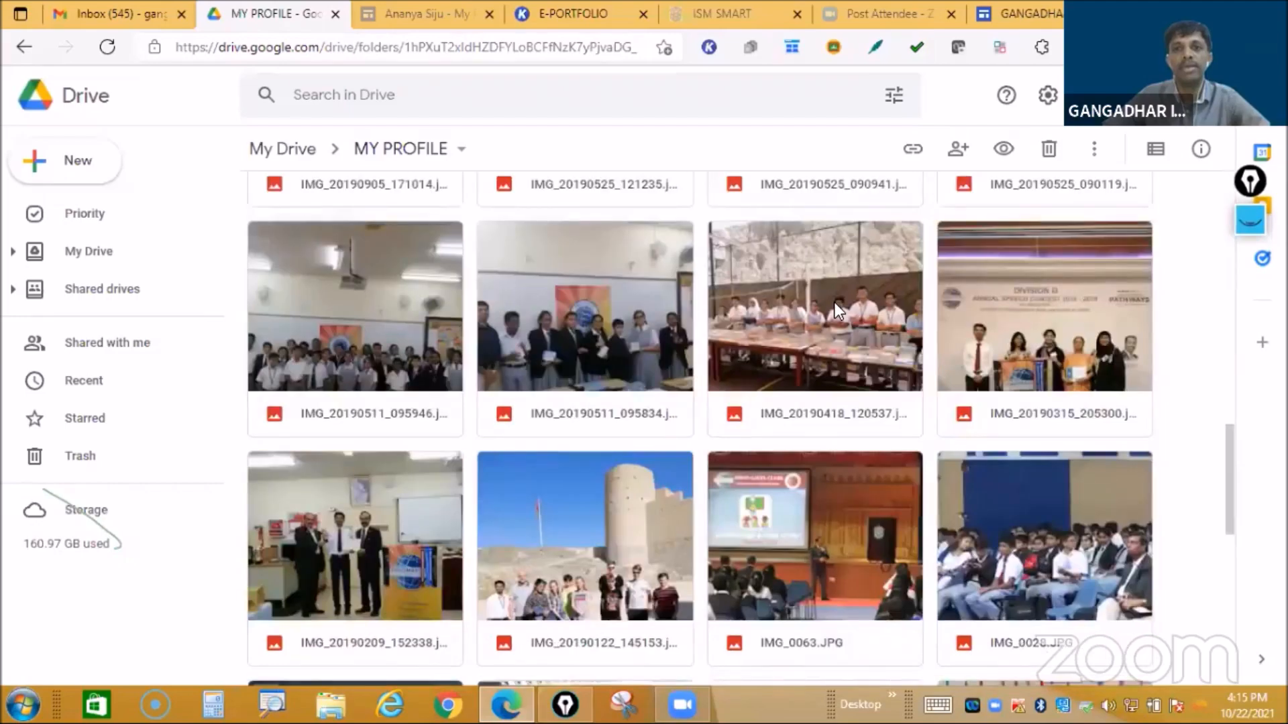
scroll(838, 309, "down", 6)
double_click(838, 310)
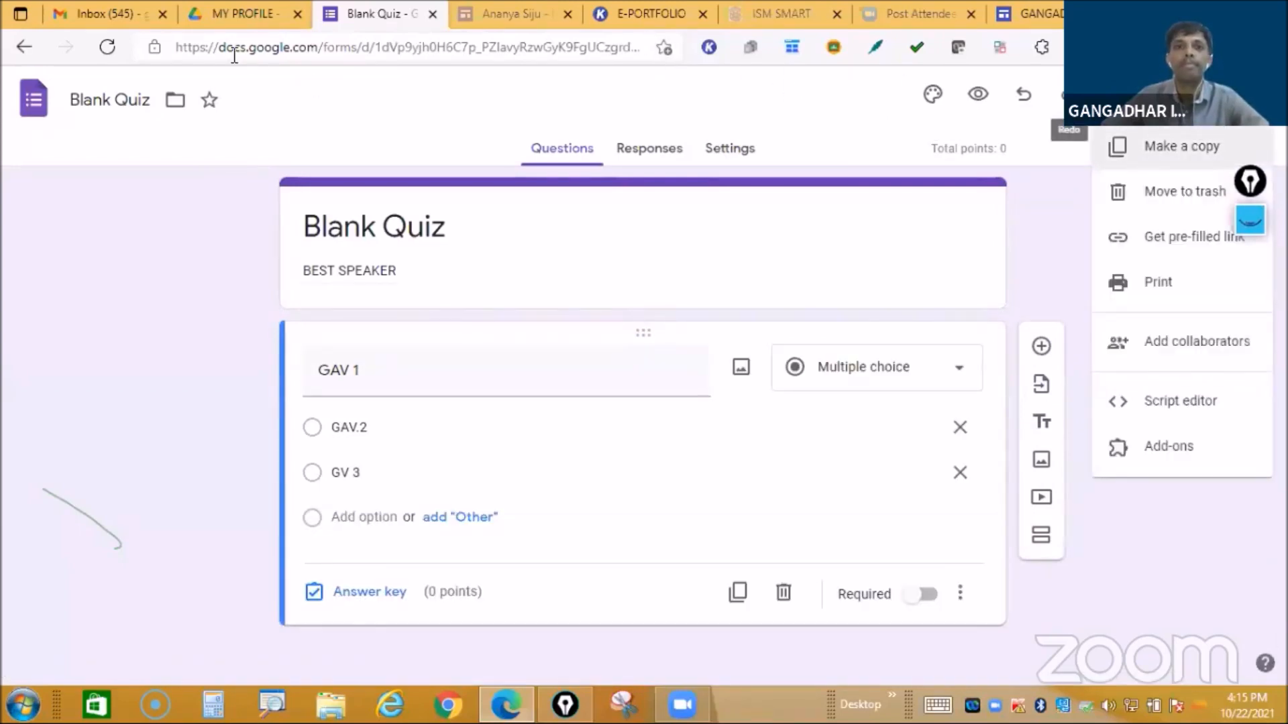
Step: Copy the full web address of the Blank Quiz form
left_click_drag(180, 44, 652, 64)
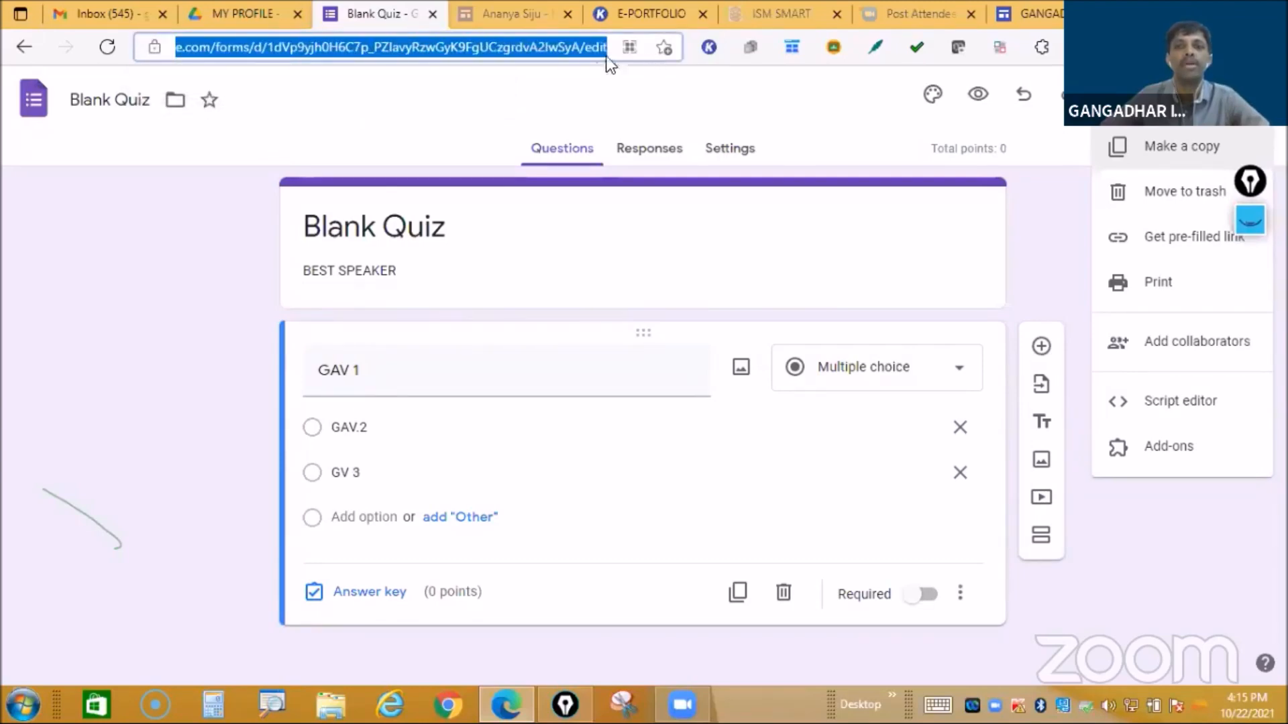
right_click(581, 39)
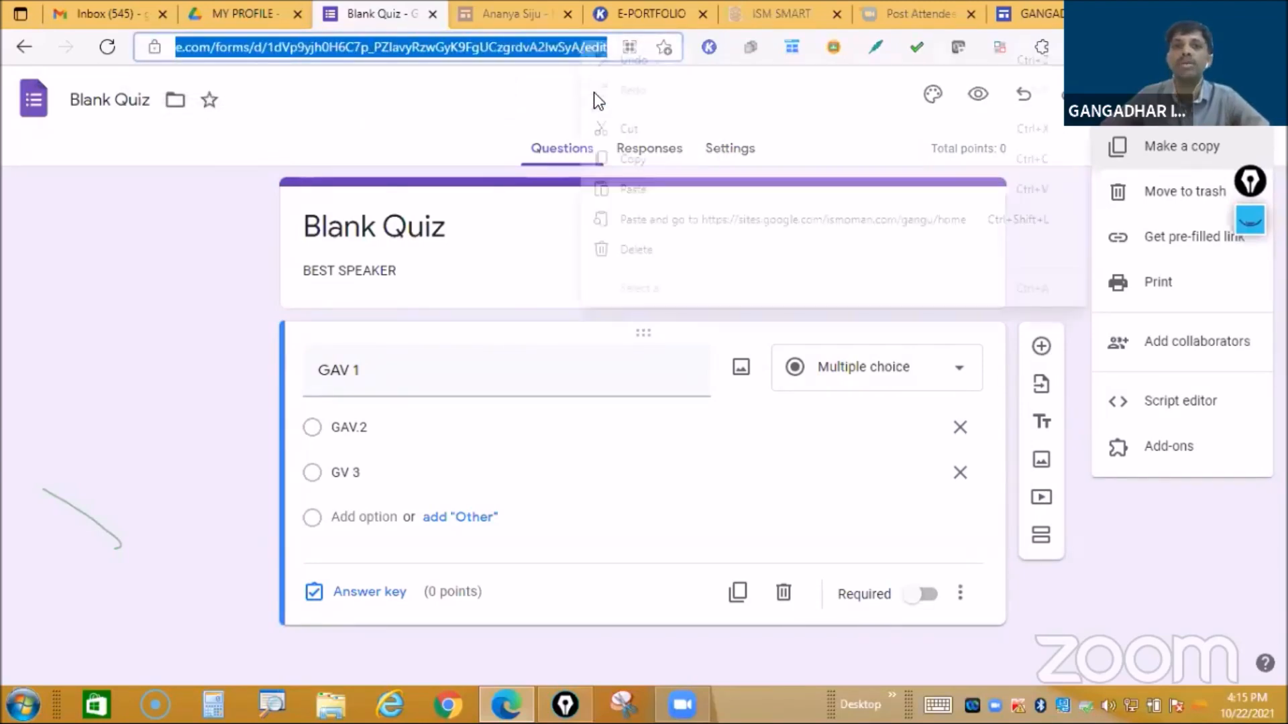
left_click(633, 161)
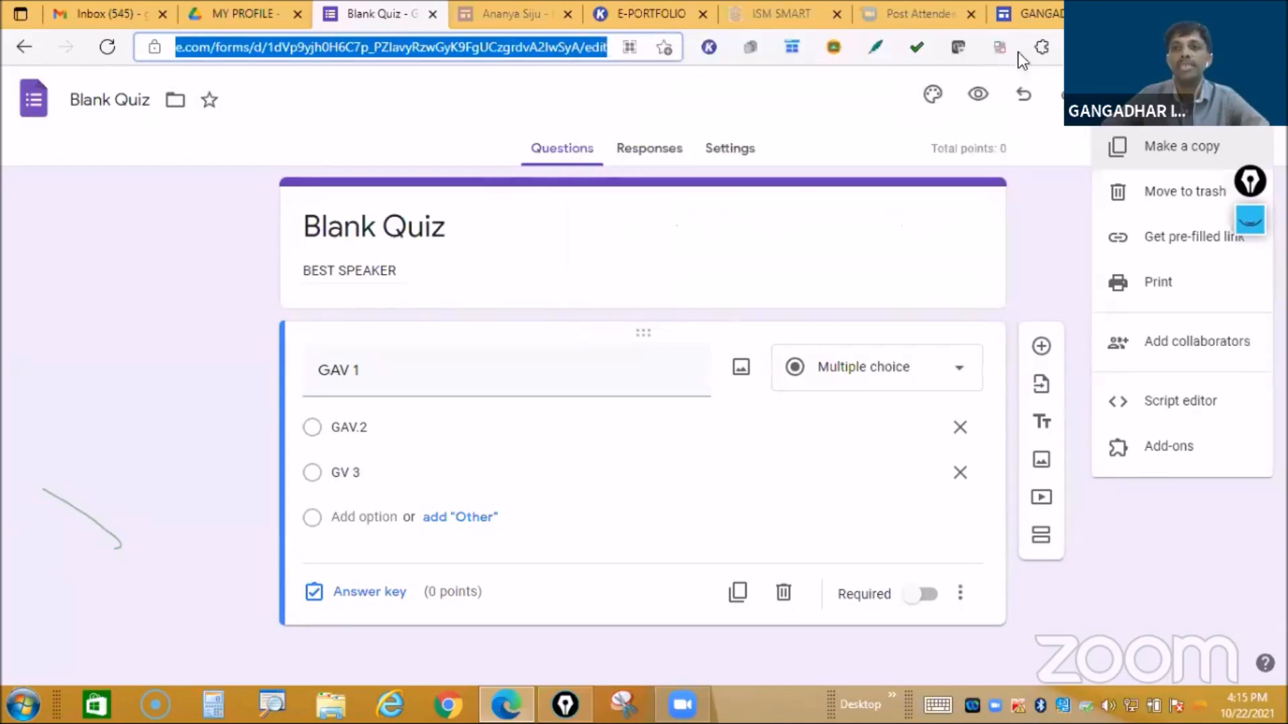
Step: Switch back to the site editor and insert a button named PA-1 on the PA-1 page, linked to the copied Blank Quiz address
left_click(1052, 14)
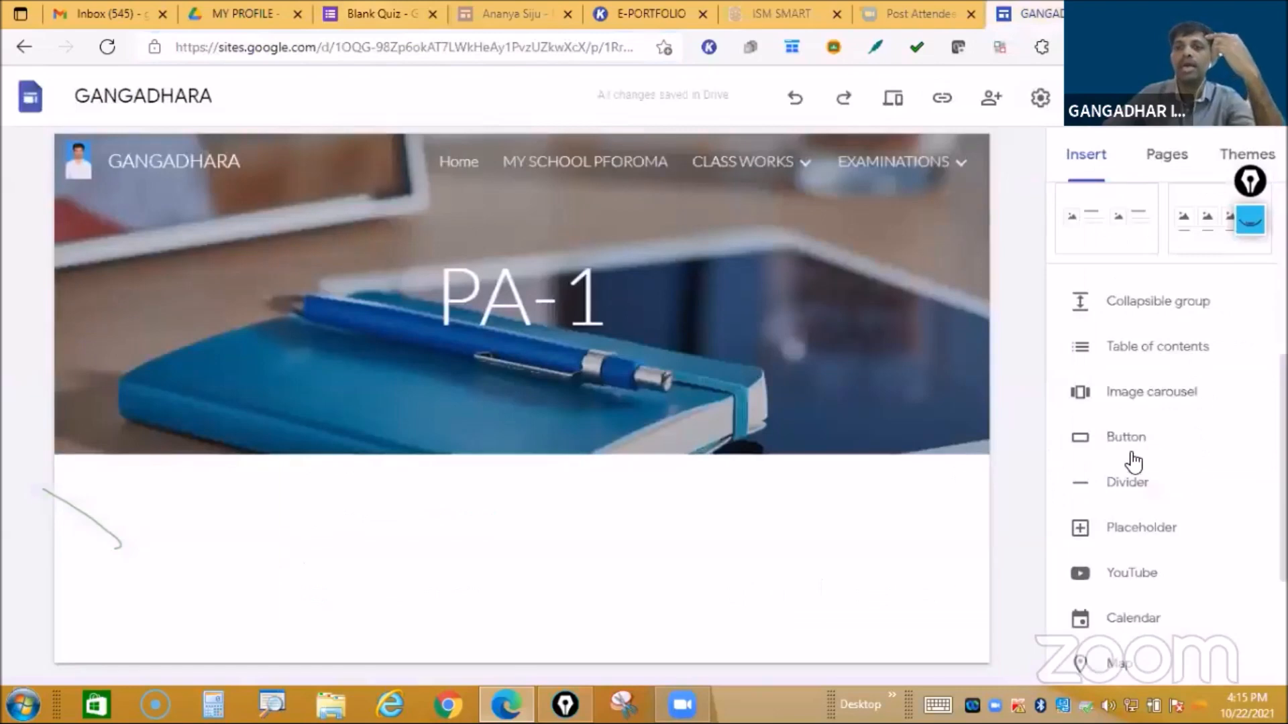
left_click(1116, 440)
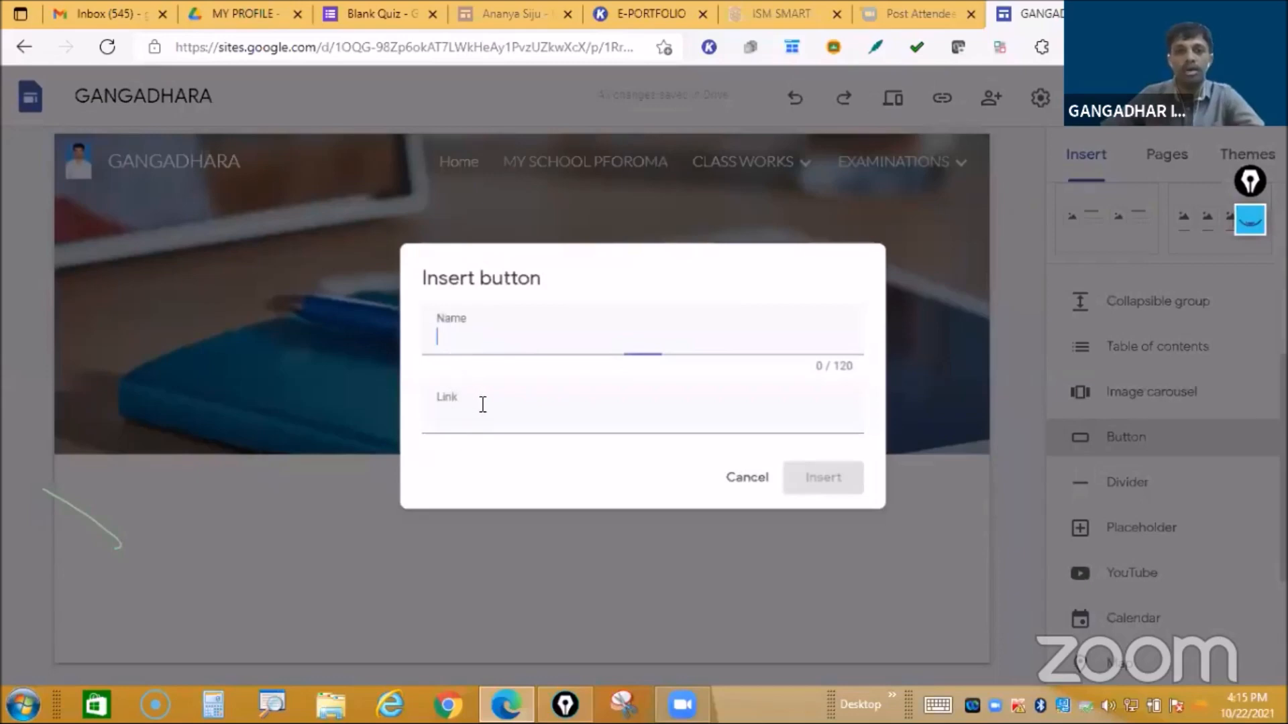
type("PA-1")
left_click(522, 417)
right_click(477, 417)
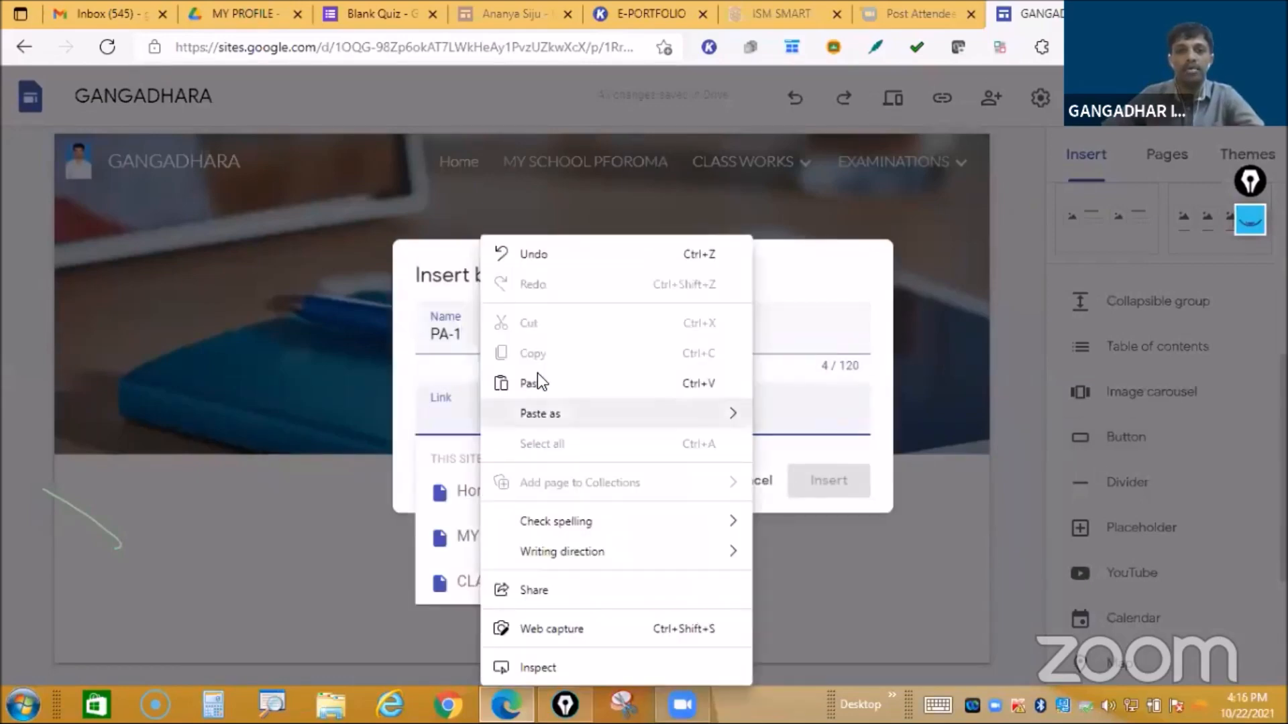
left_click(537, 381)
left_click(825, 494)
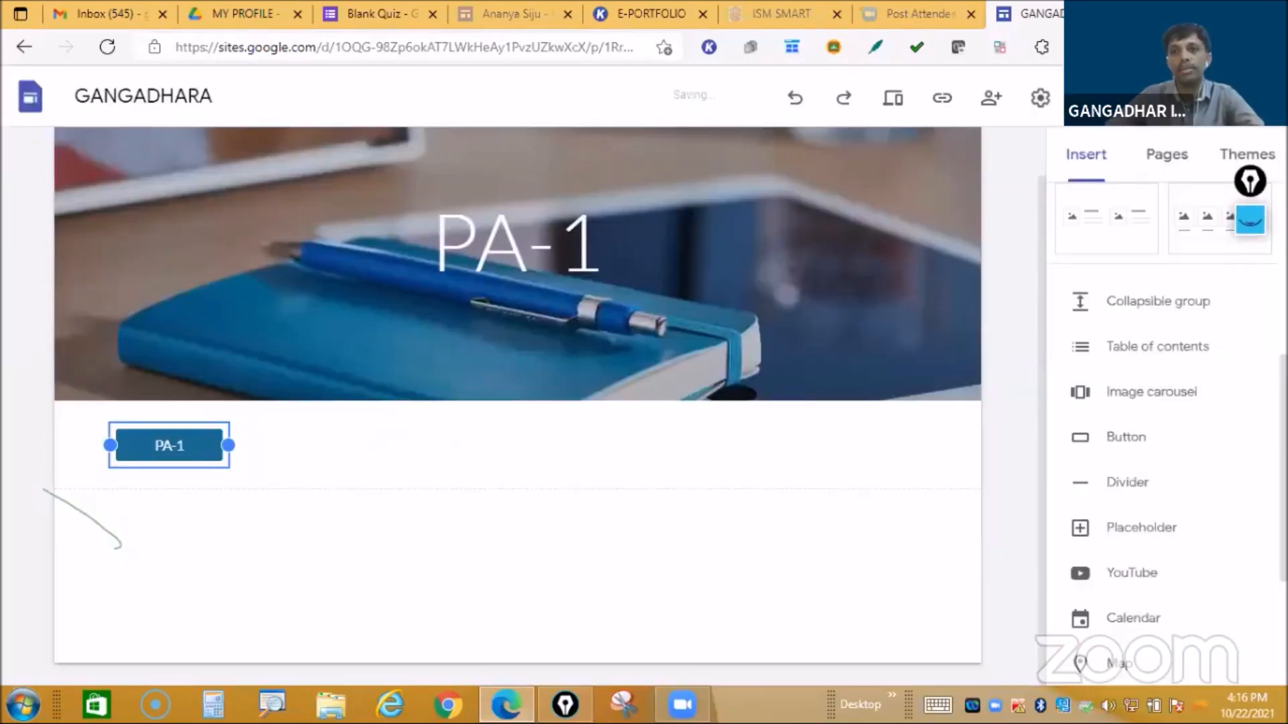
Step: Review the unpublished site changes, then preview the PA-1 page and test that its PA-1 button opens the quiz form
left_click(1116, 97)
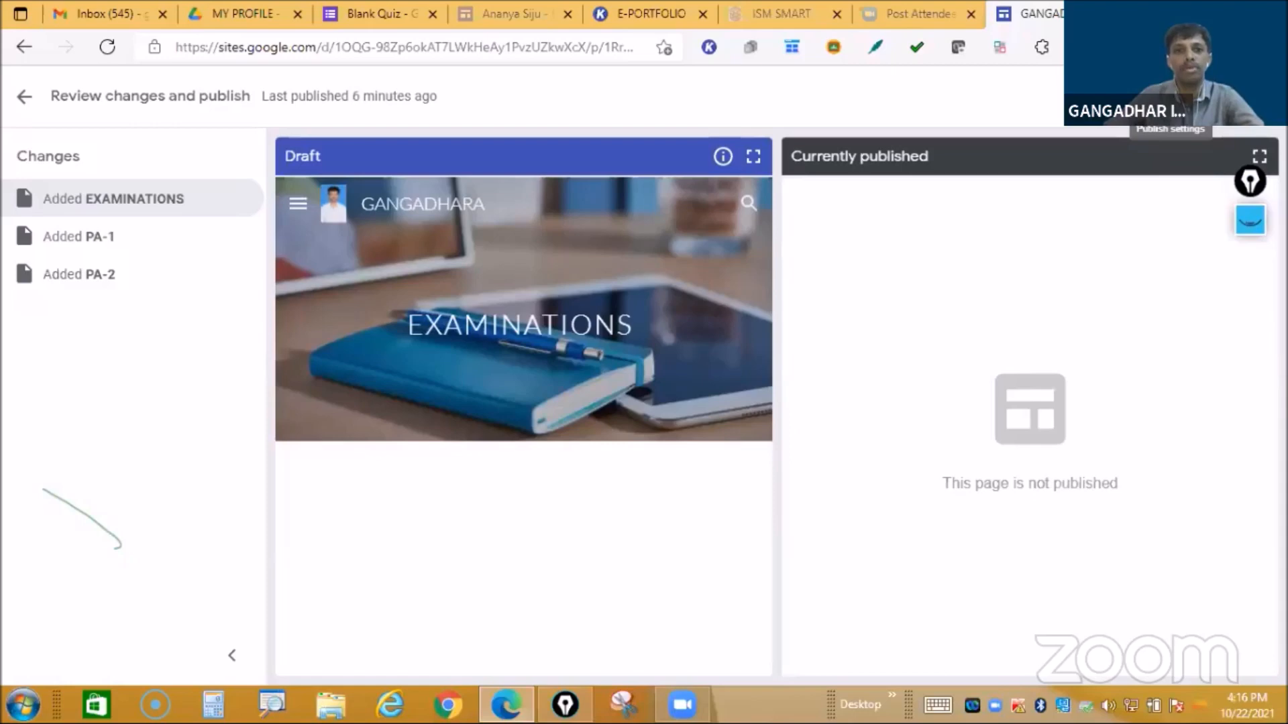
left_click(27, 98)
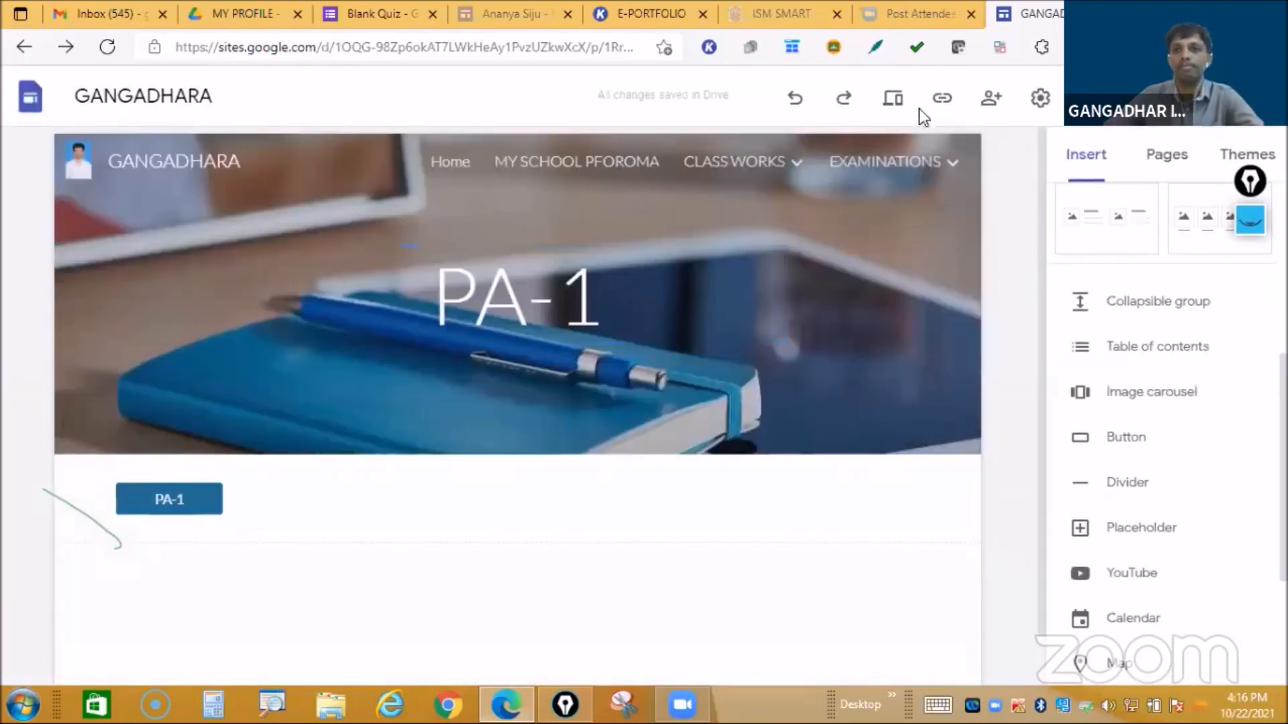
left_click(890, 97)
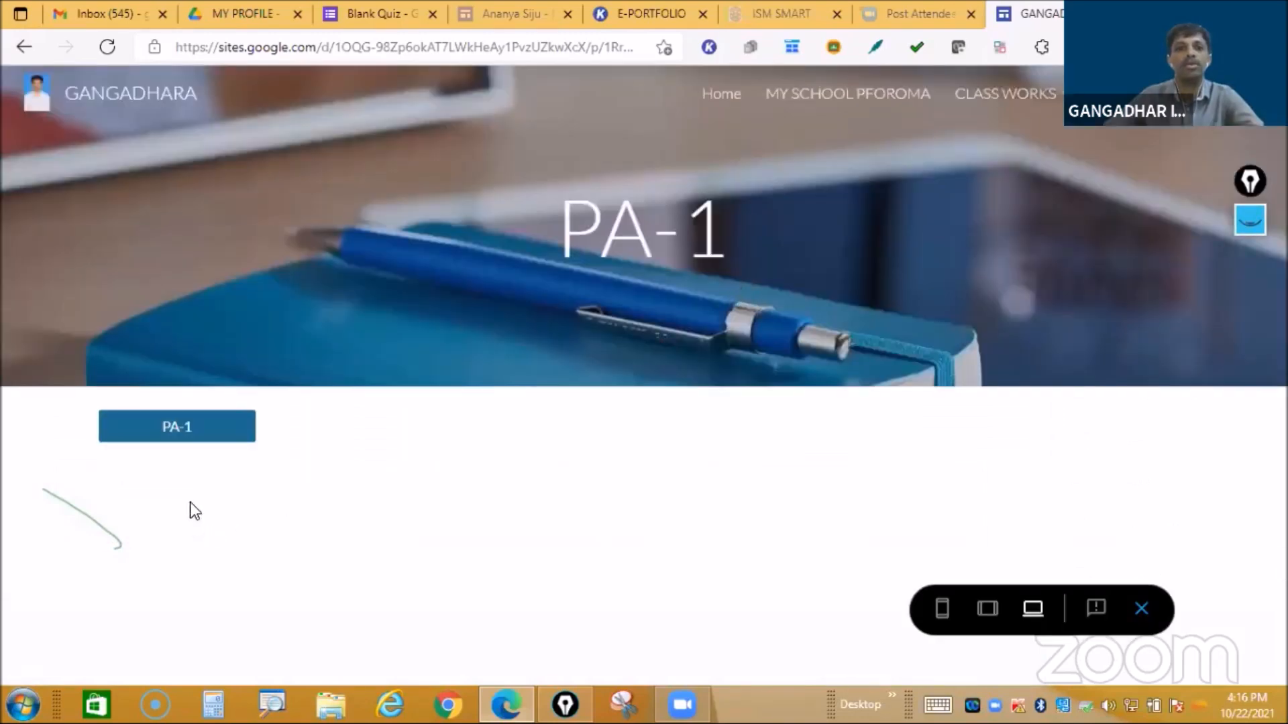
left_click(204, 428)
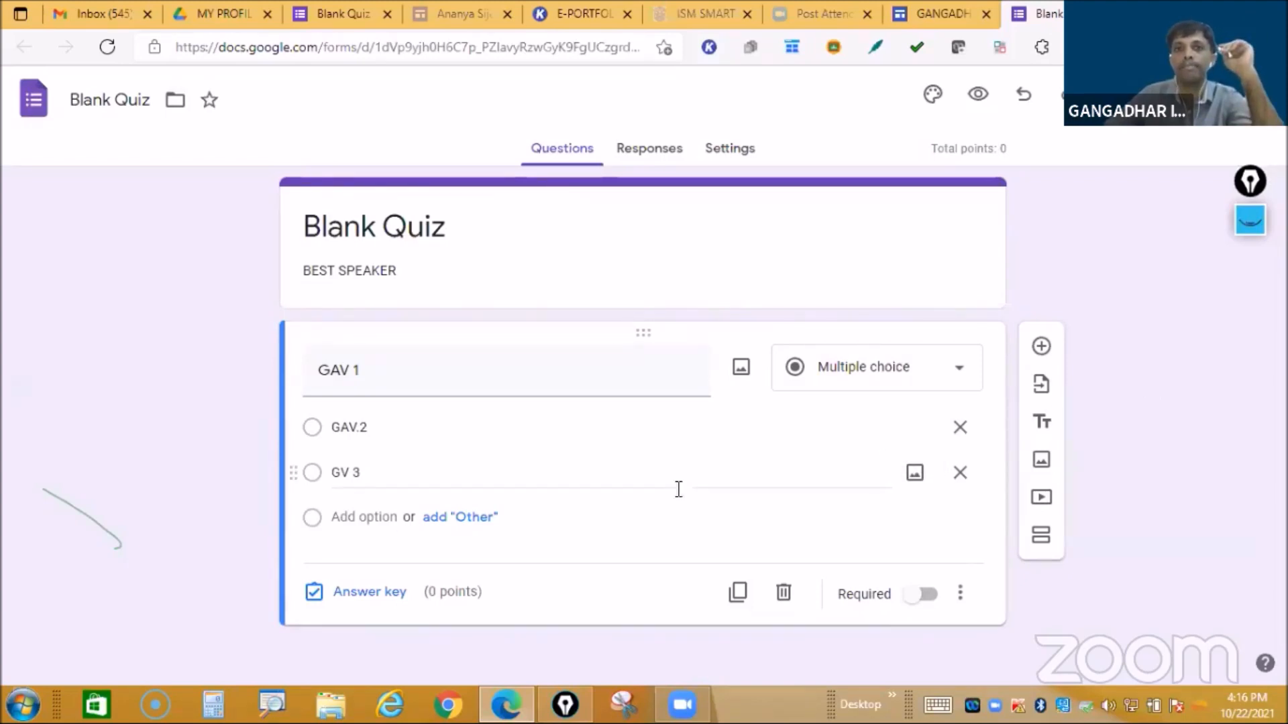
left_click(928, 11)
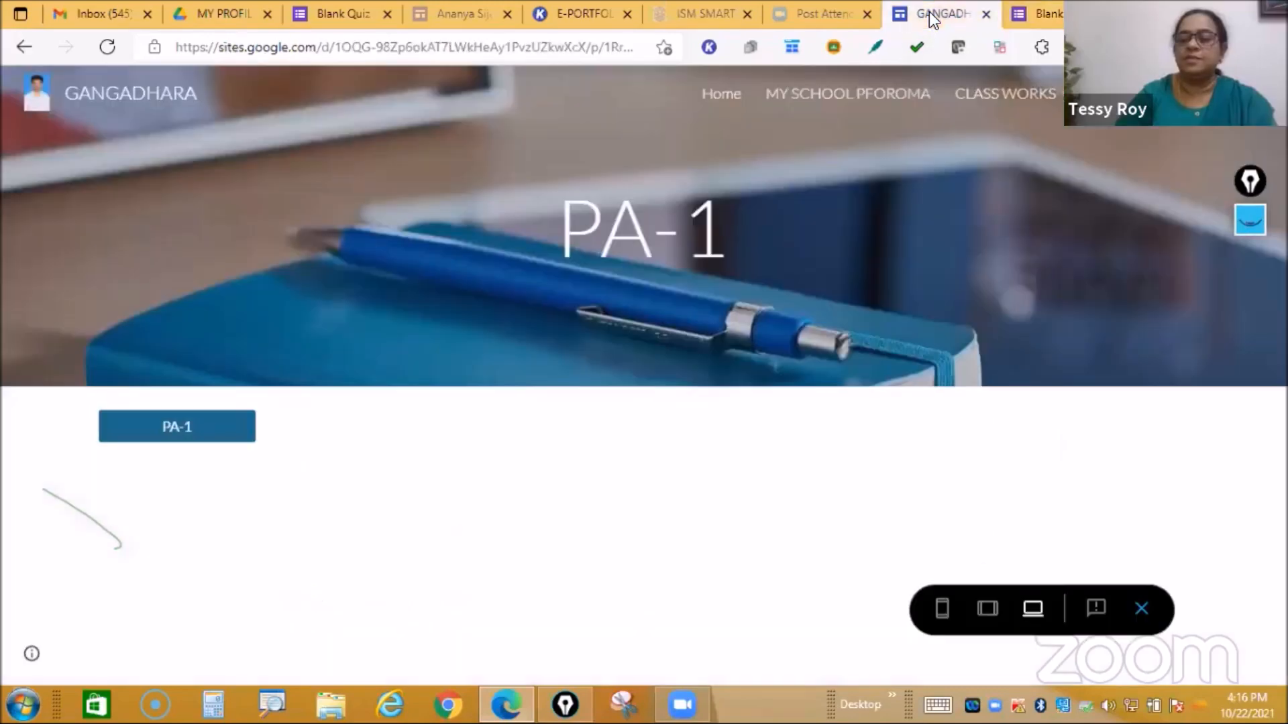
mouse_move(1217, 119)
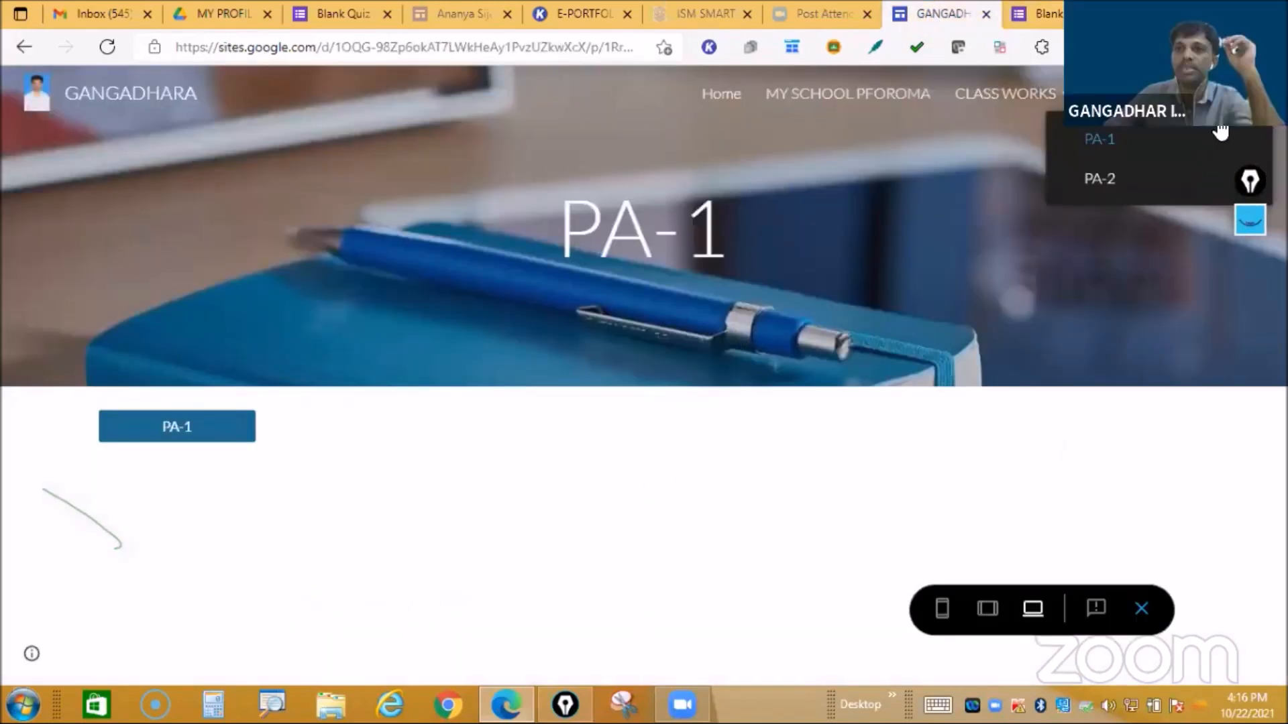
left_click(1142, 607)
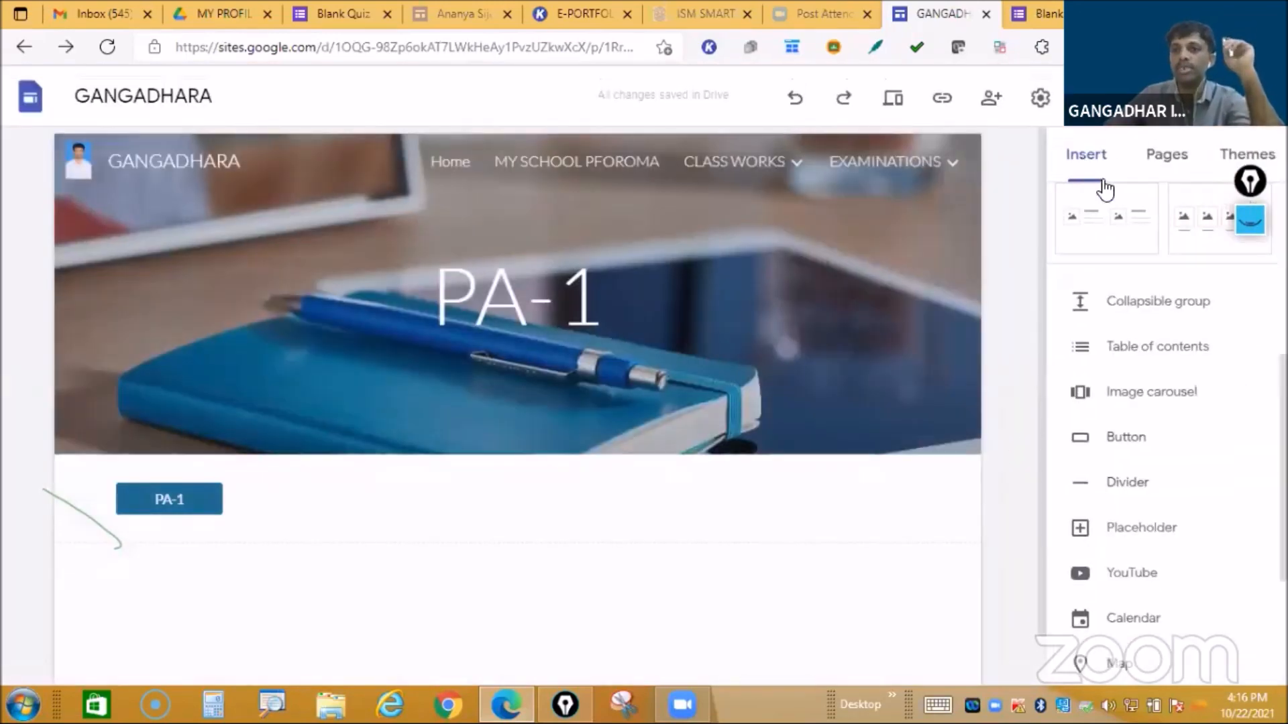
Step: Add a new top-level page named QUIZZES to the site
left_click(1169, 160)
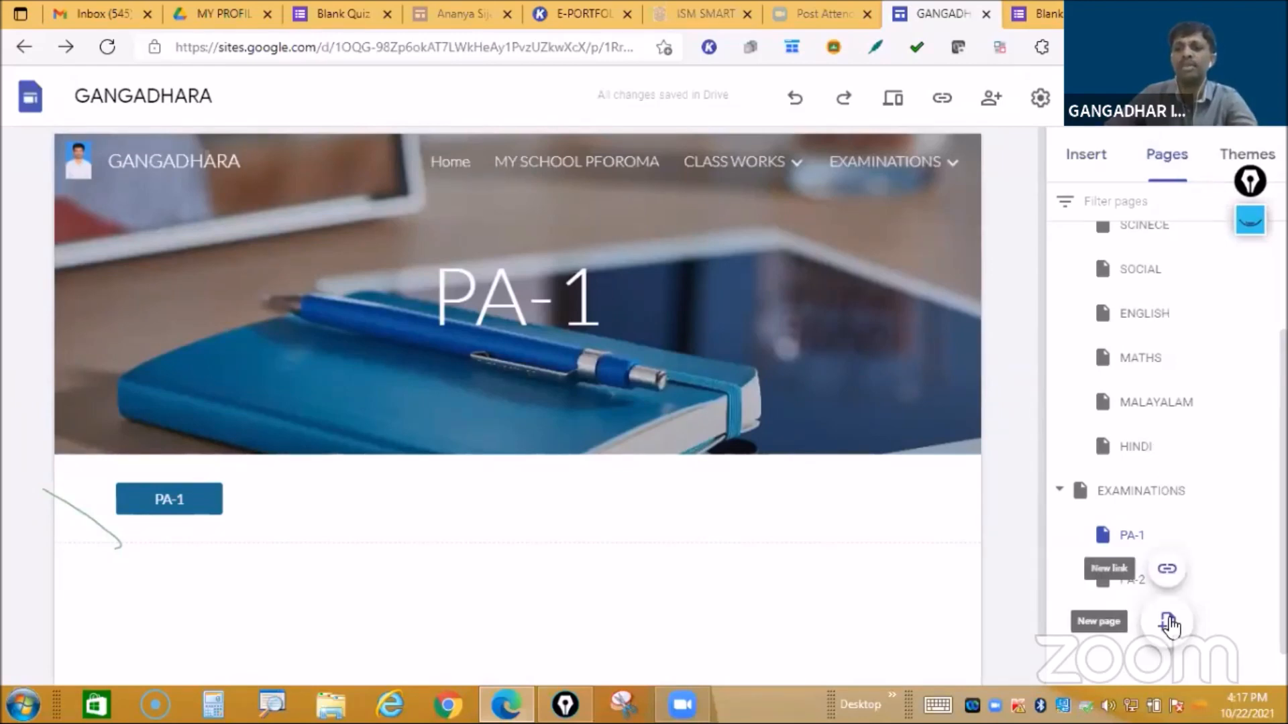
left_click(1167, 622)
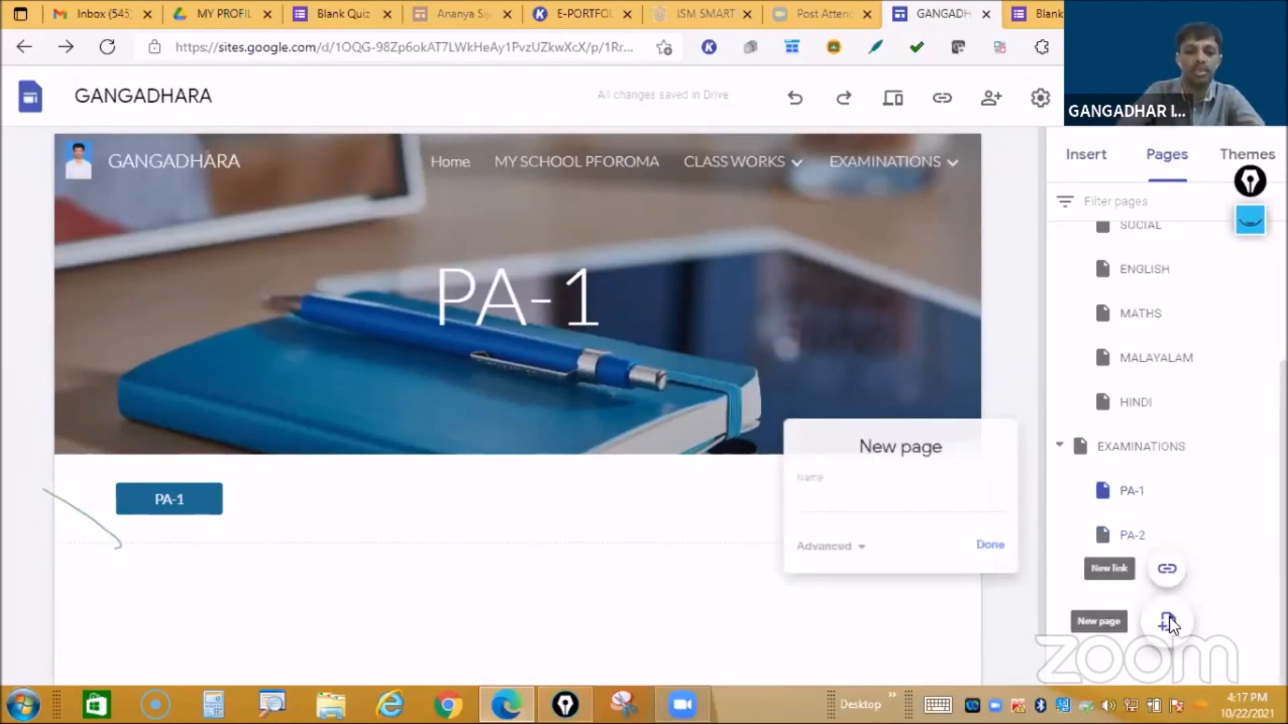
type("QUIZZES")
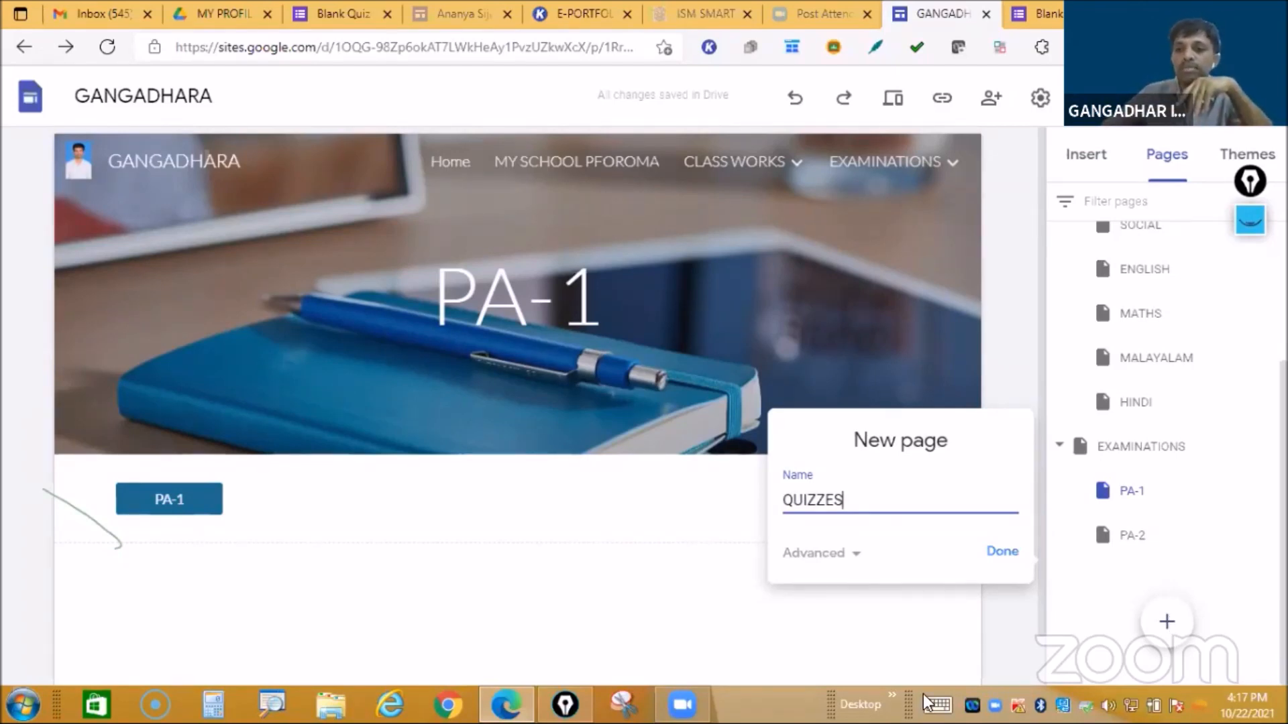
left_click(1001, 551)
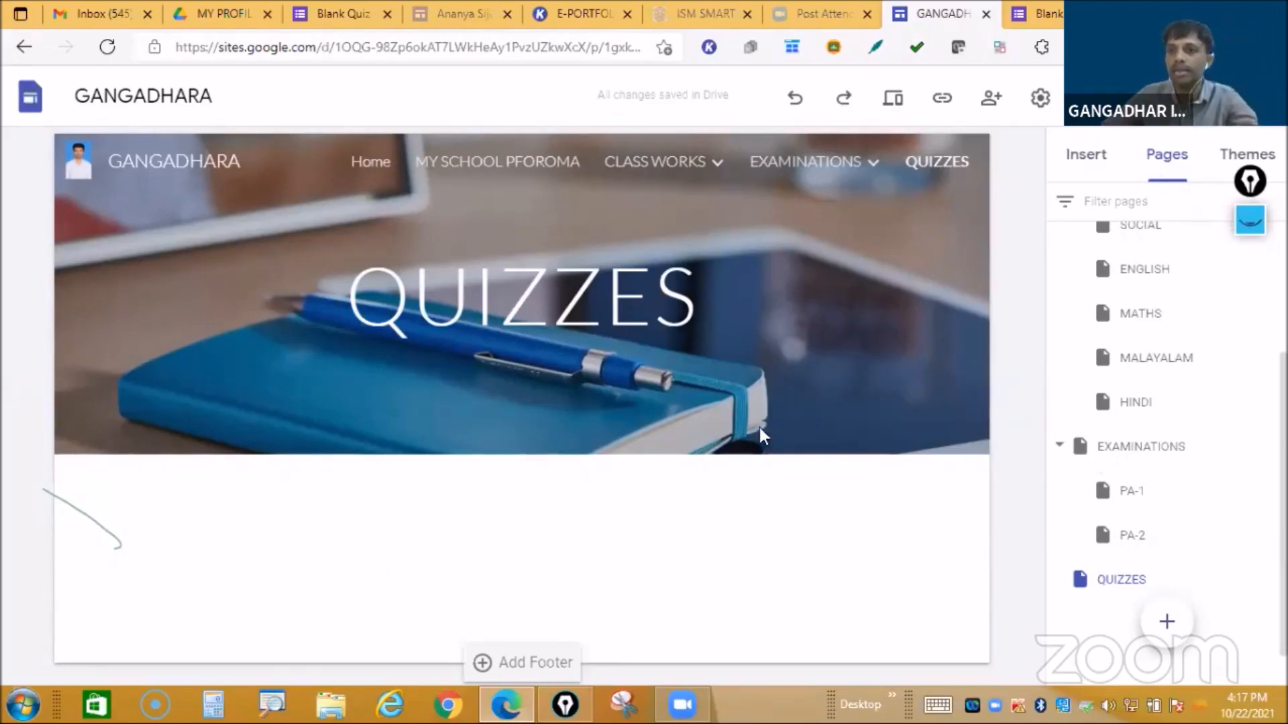
Step: Insert a text box below the QUIZZES page banner with the text QUIZ-1
double_click(175, 569)
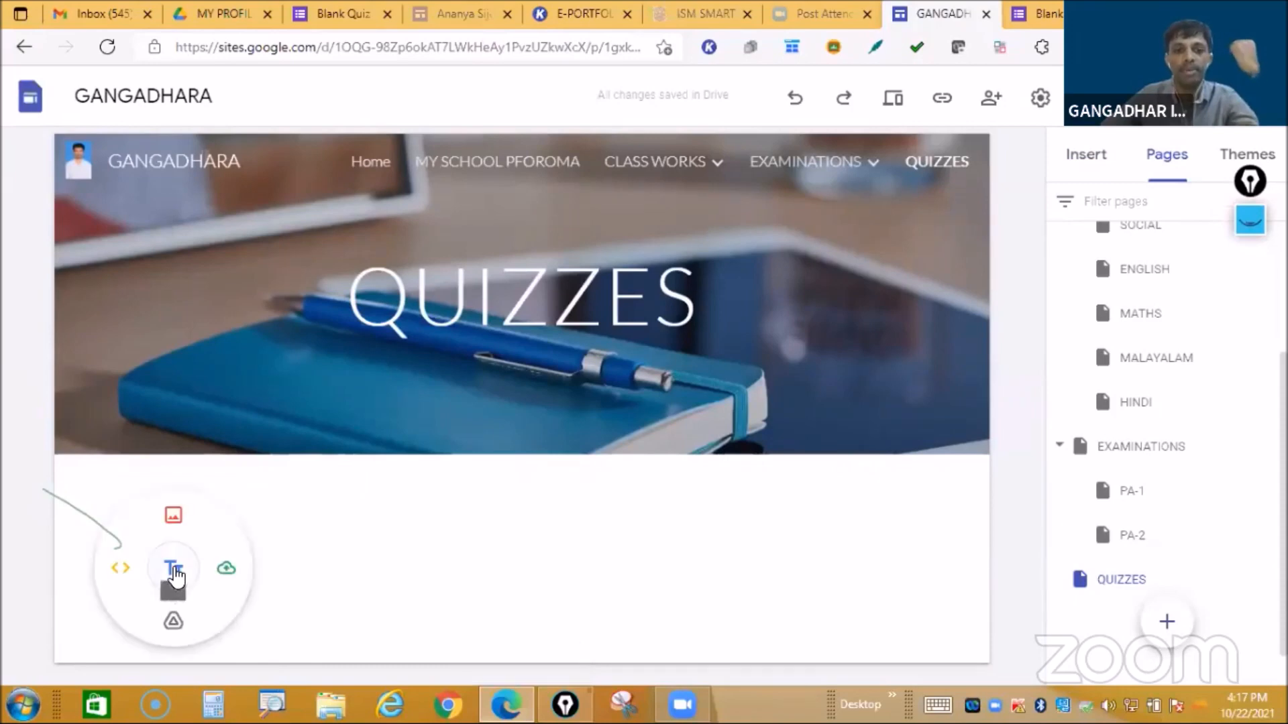
left_click(173, 568)
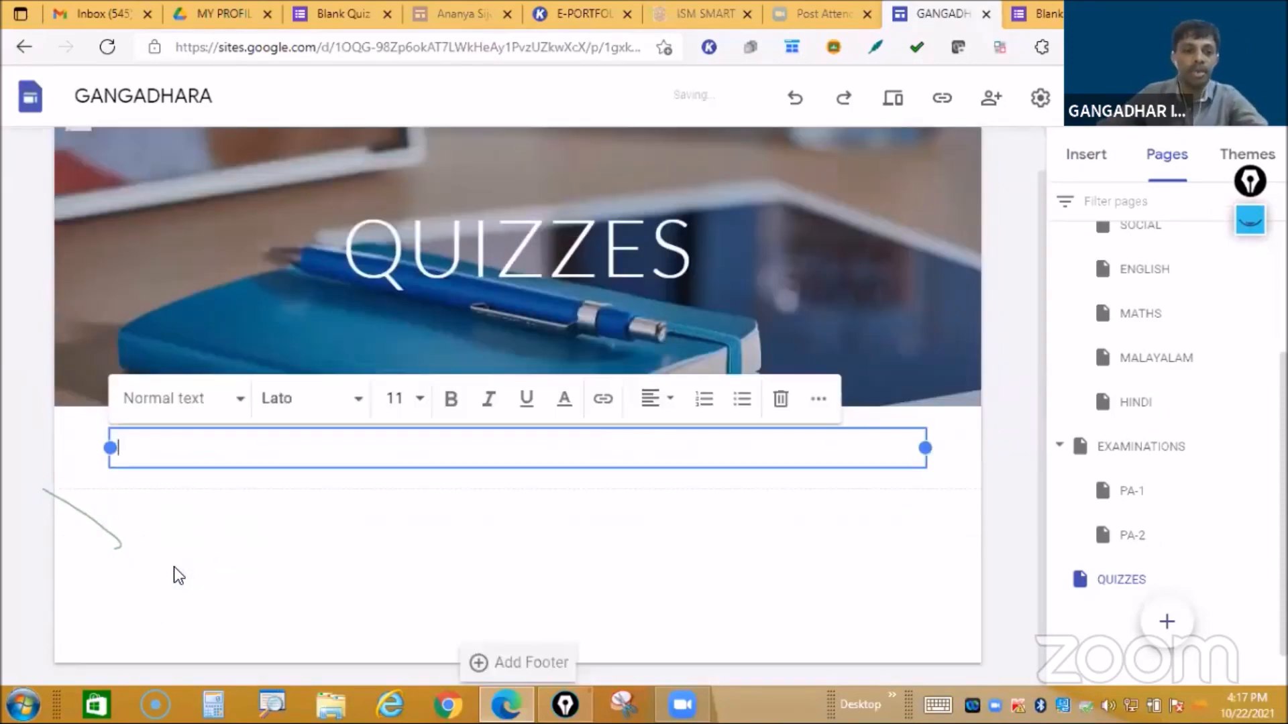
type("QUIZ-1")
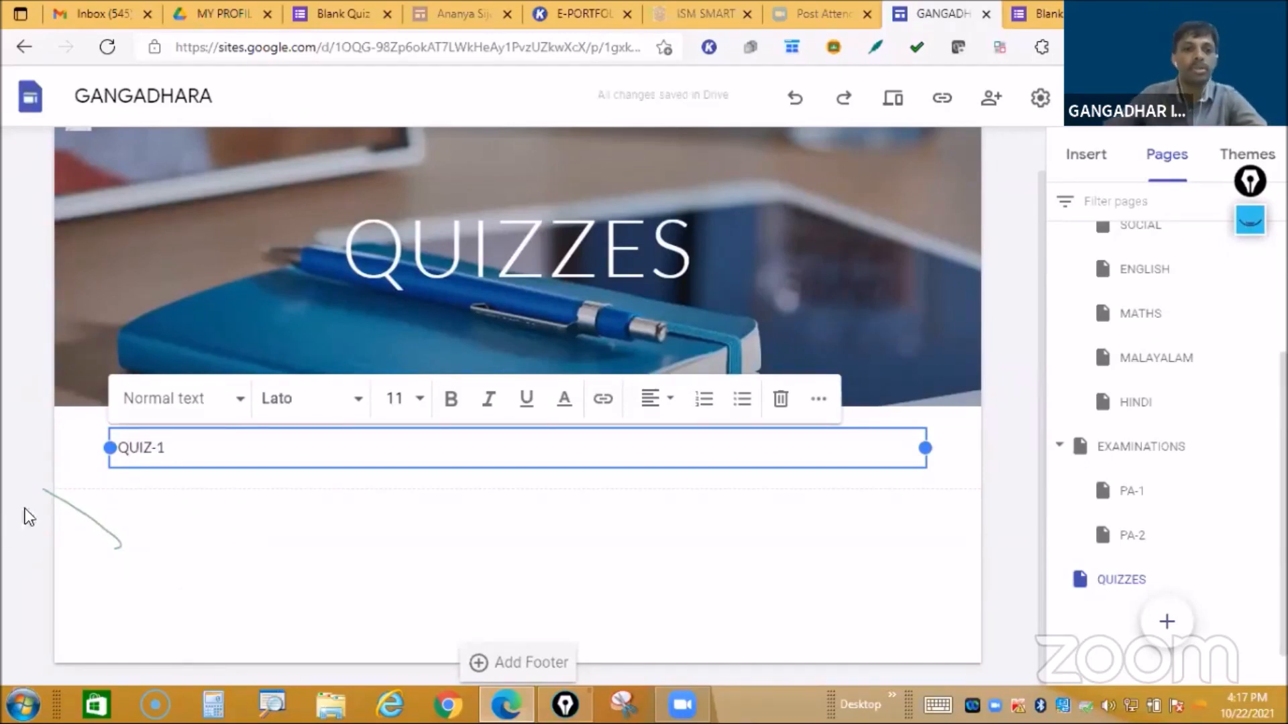
left_click(71, 505)
Step: Embed the X -K - CAM ON STATUS -2021 spreadsheet from My Drive below the QUIZ-1 text
double_click(132, 536)
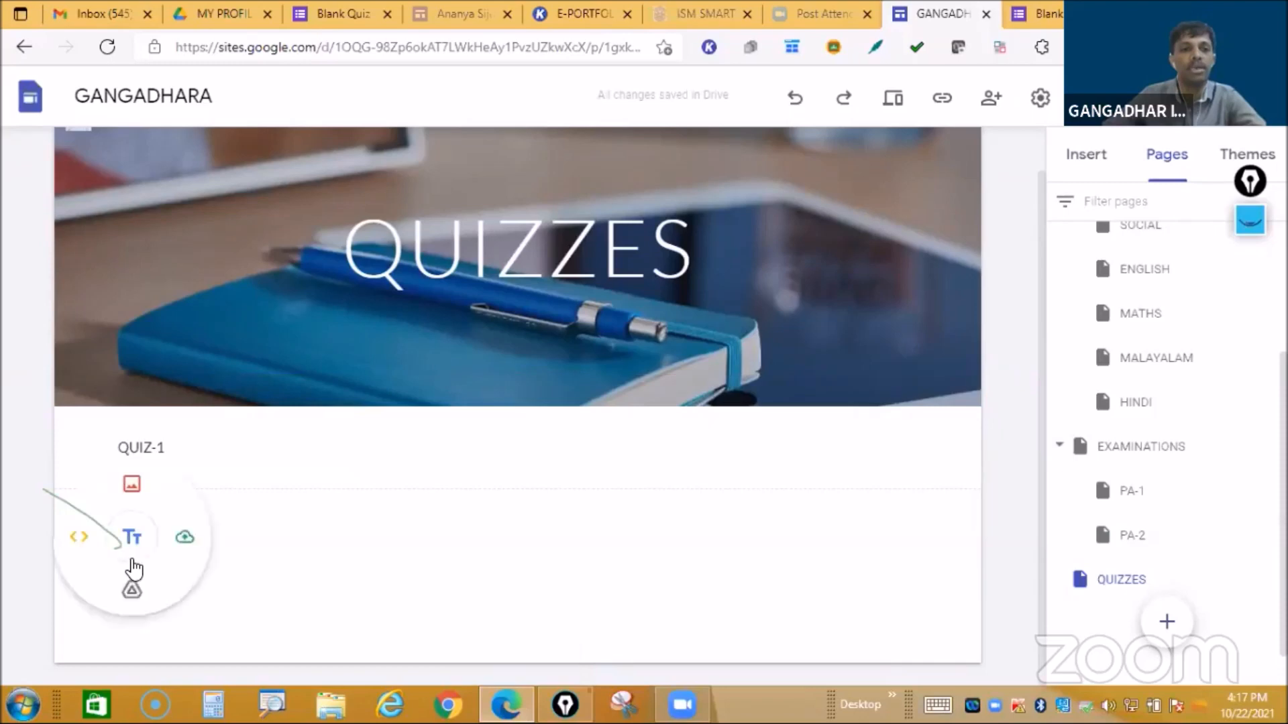
left_click(131, 588)
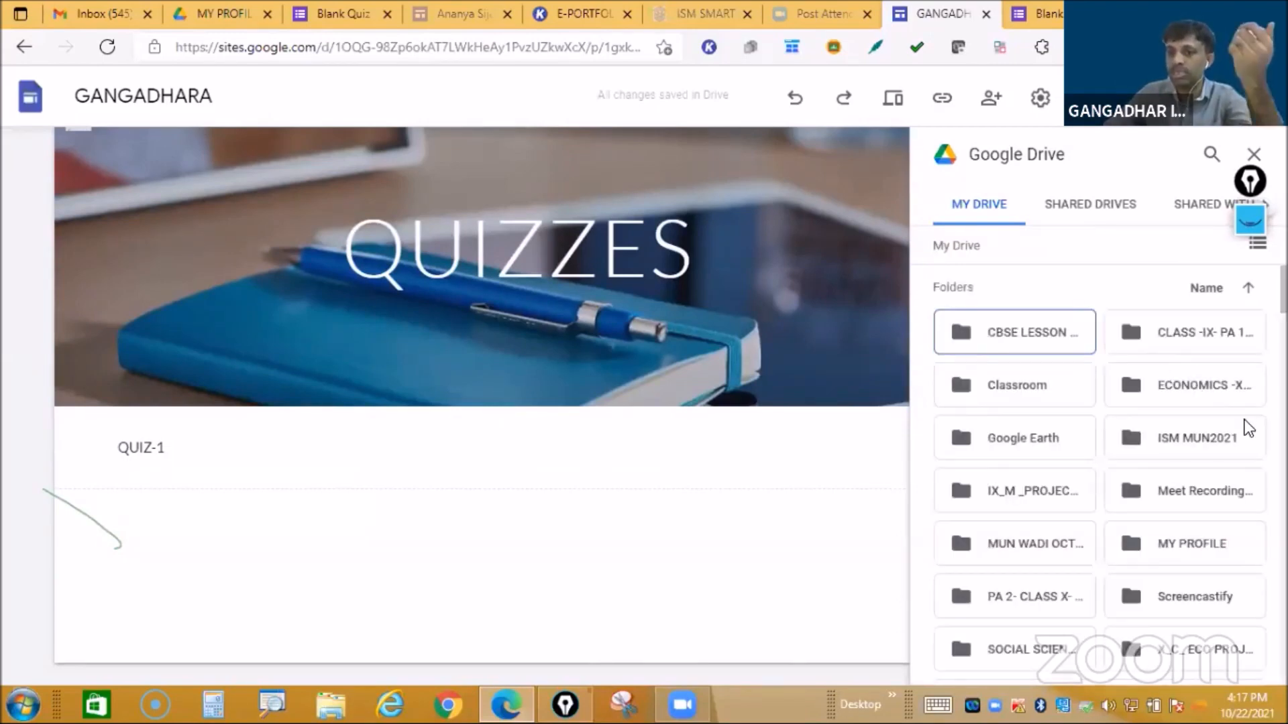
scroll(1244, 442, "down", 5)
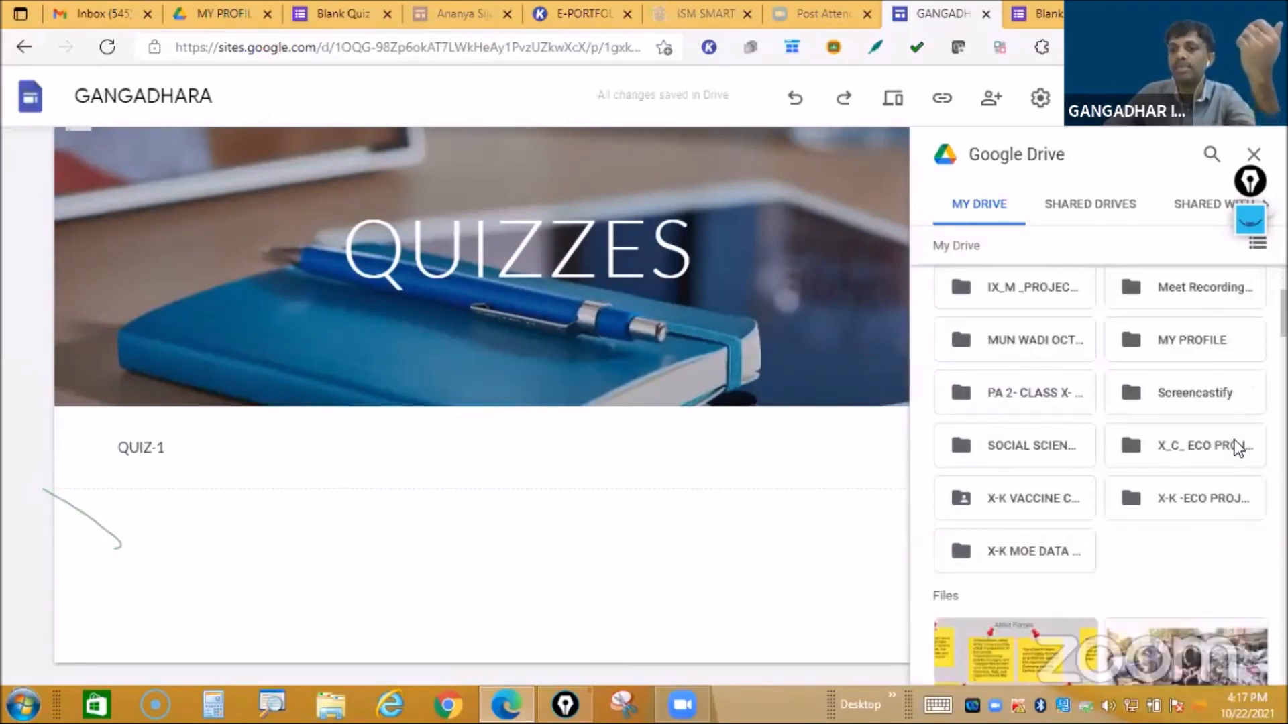
scroll(1195, 342, "down", 5)
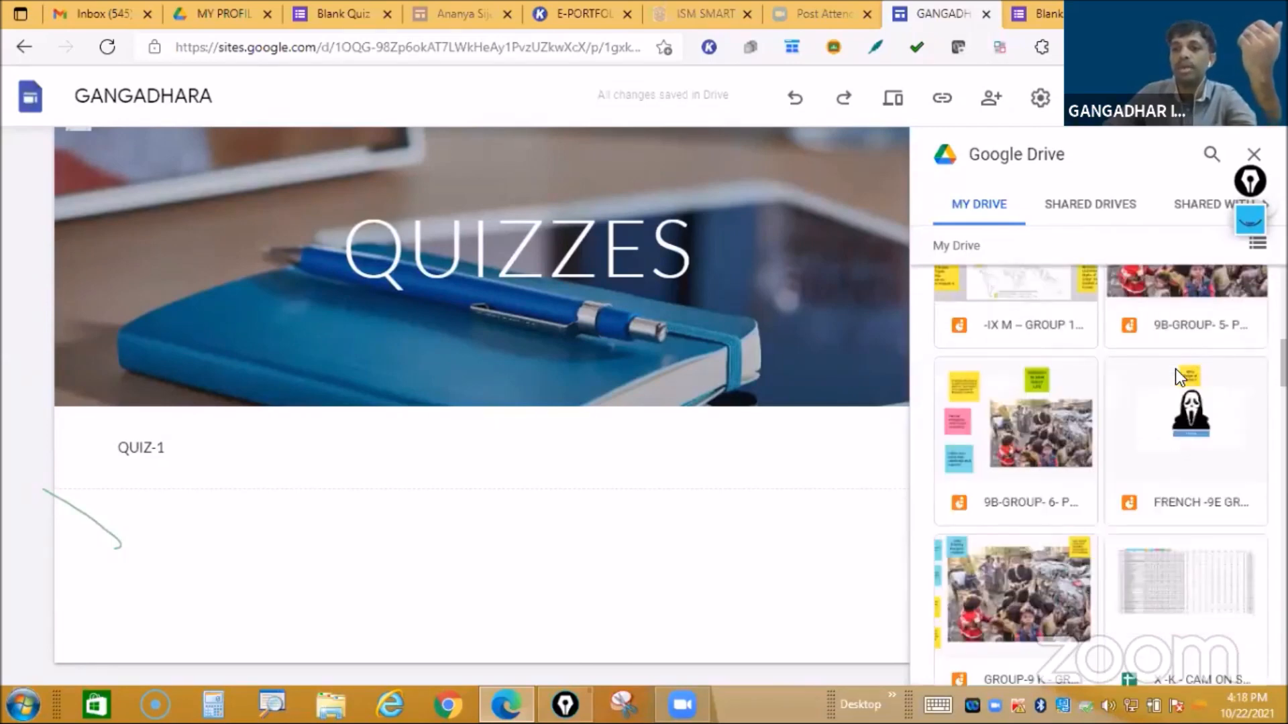
left_click(1128, 556)
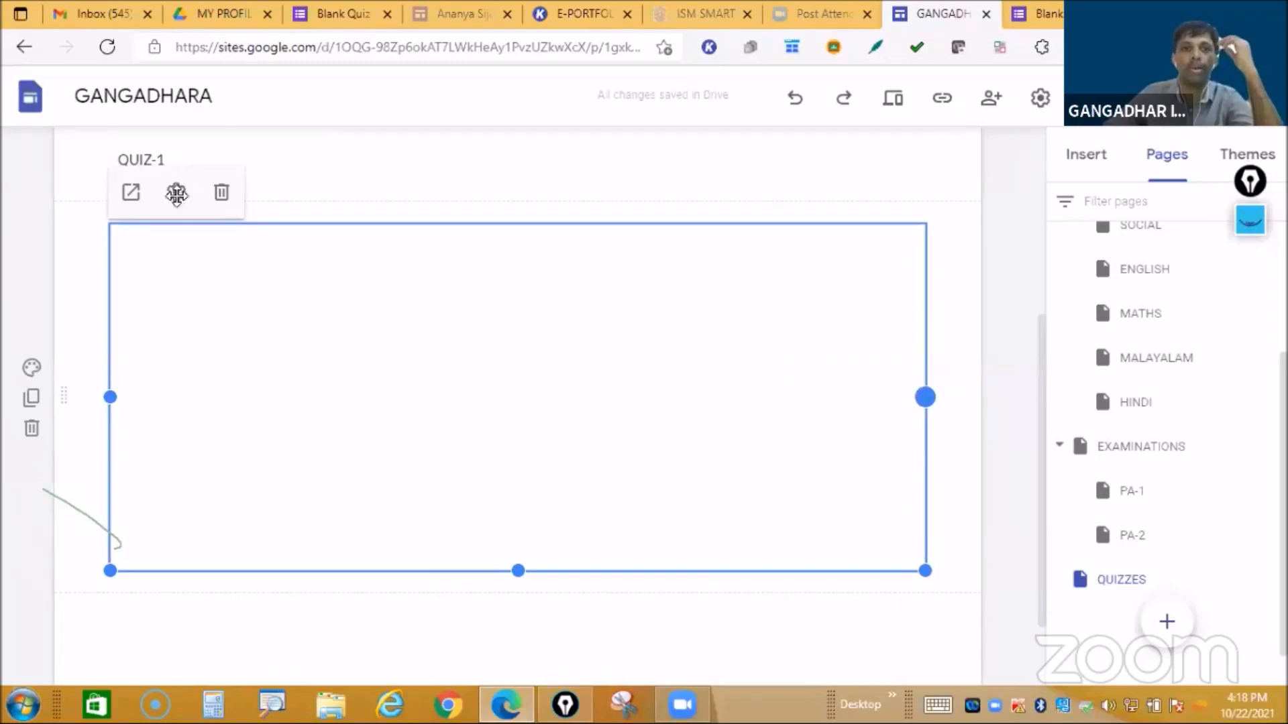
Step: Indent the QUIZ-1 text slightly within its text box above the embedded spreadsheet
left_click(123, 159)
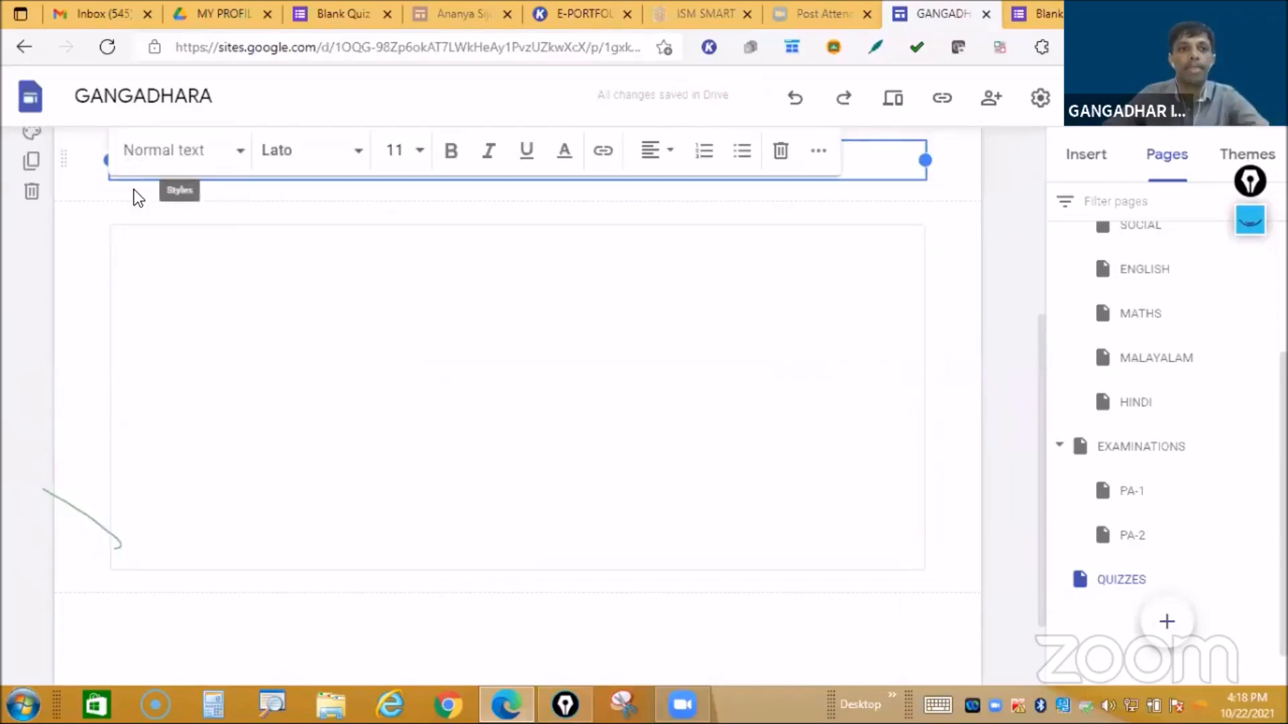
left_click(135, 191)
left_click(120, 159)
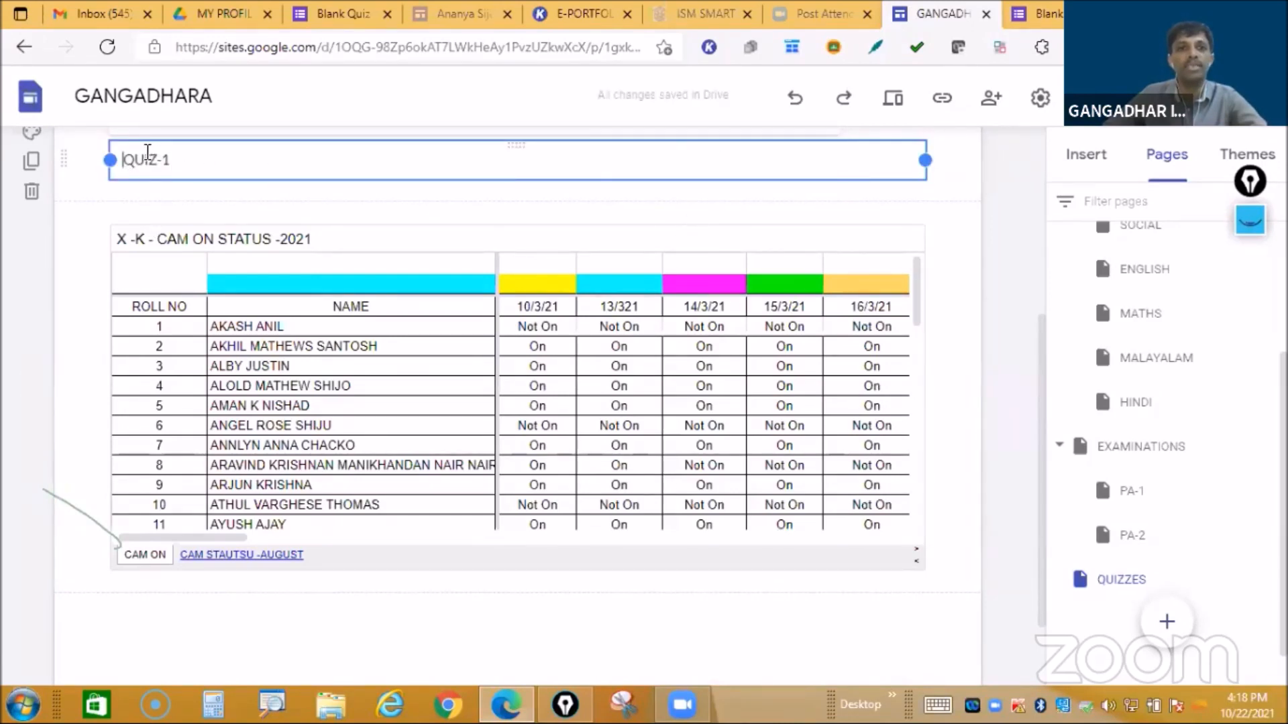
left_click(134, 214)
left_click(127, 160)
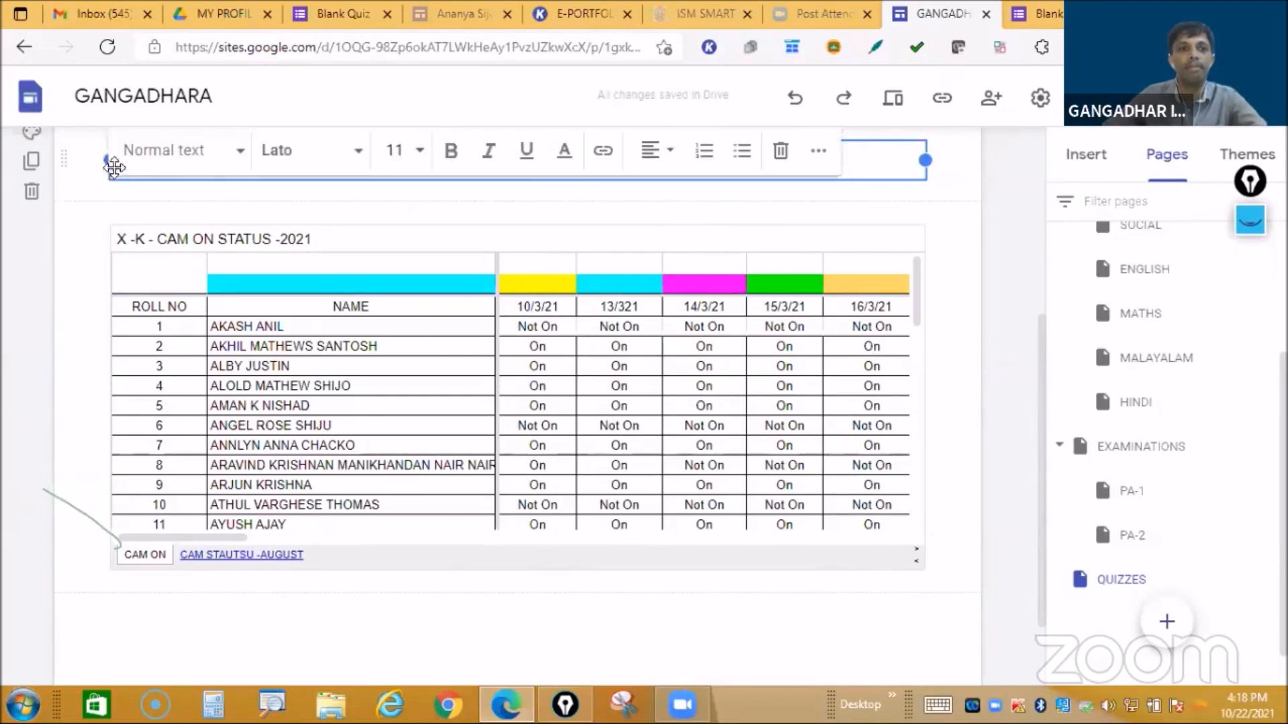
left_click(146, 179)
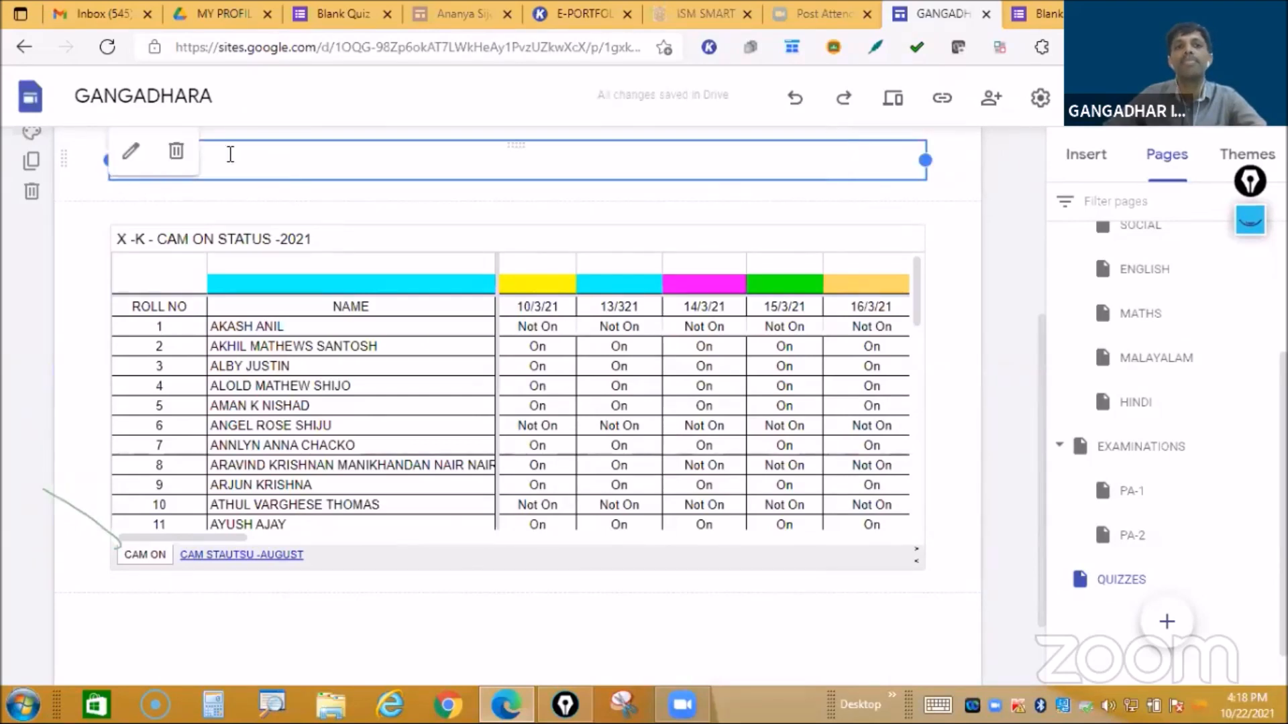
left_click(287, 166)
left_click(384, 205)
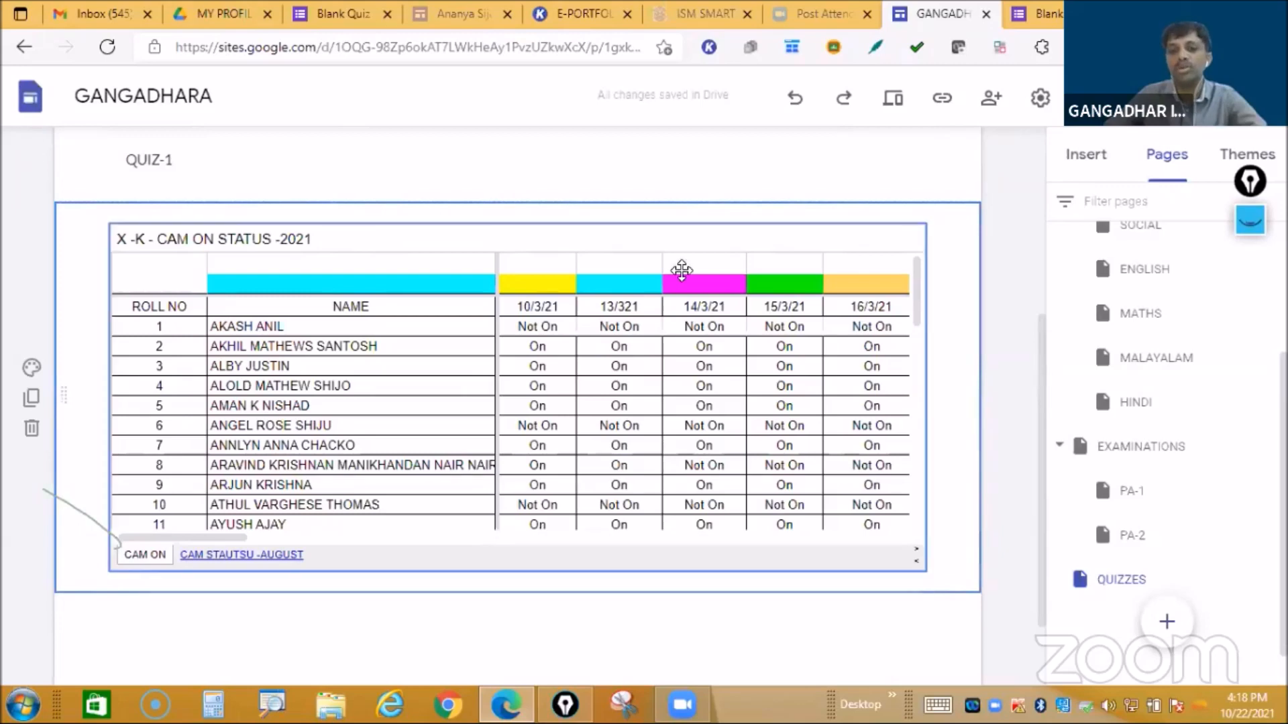
scroll(731, 349, "down", 2)
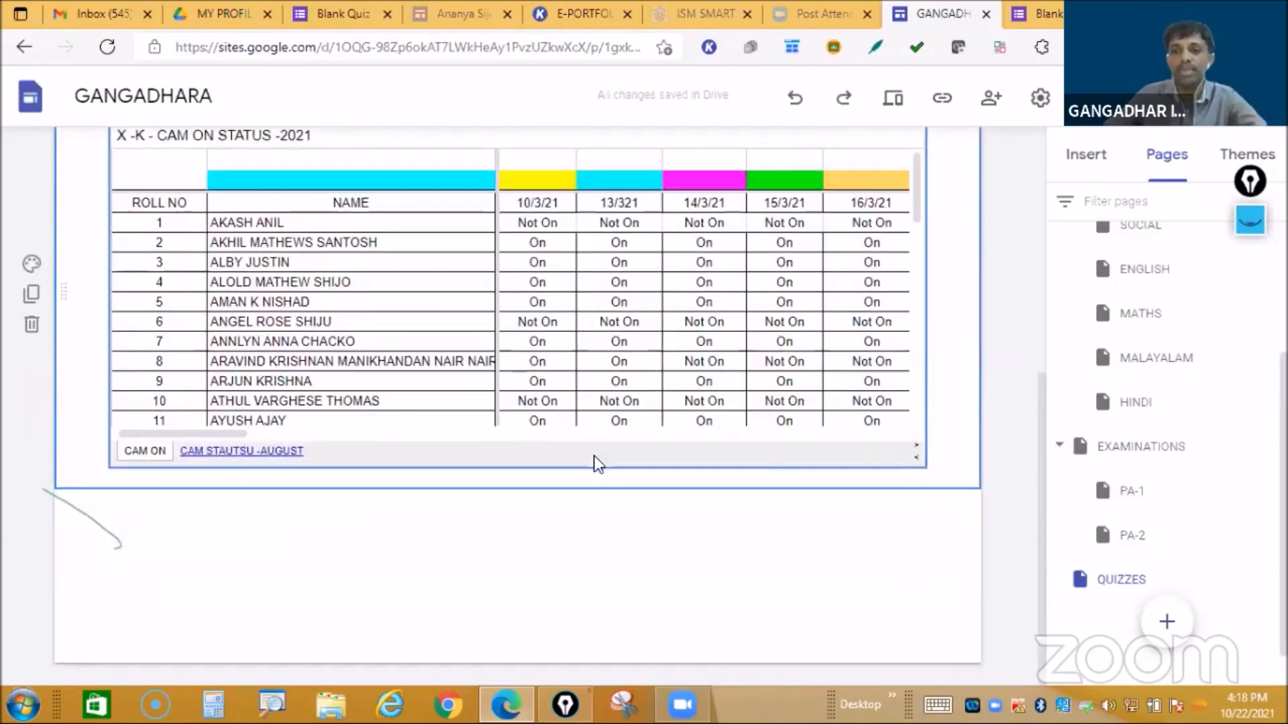
left_click(281, 549)
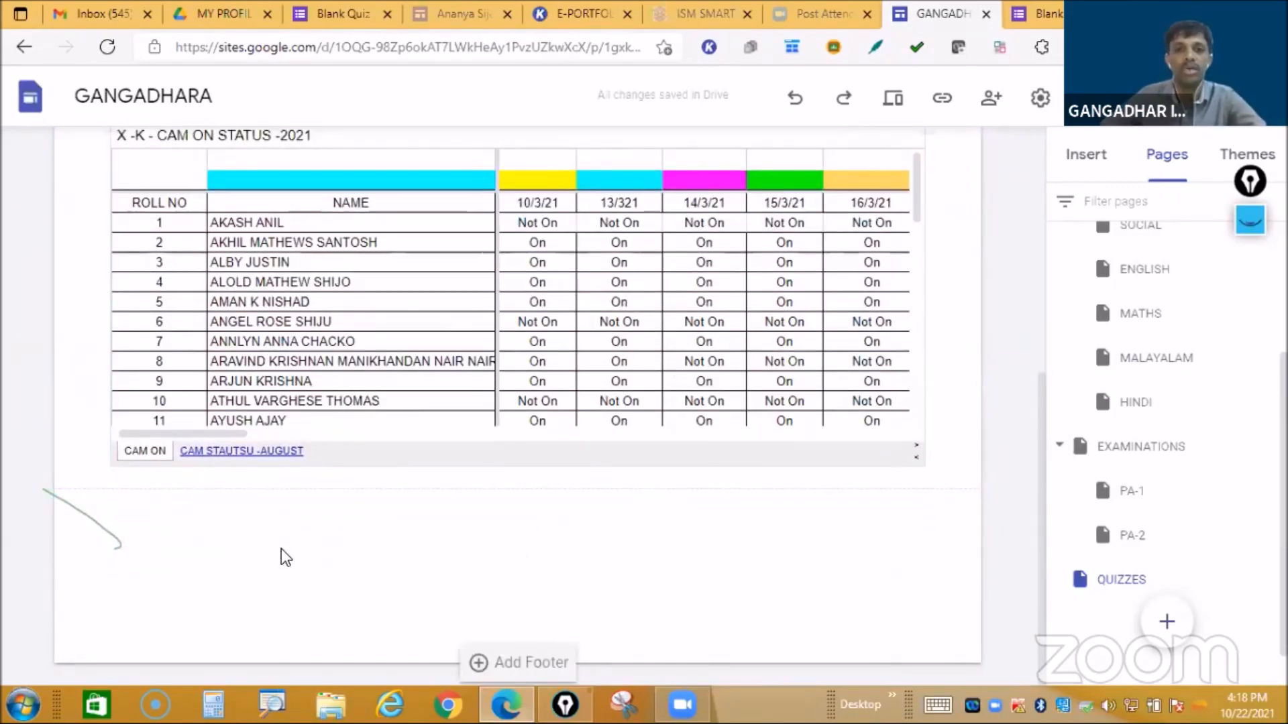
left_click(1098, 156)
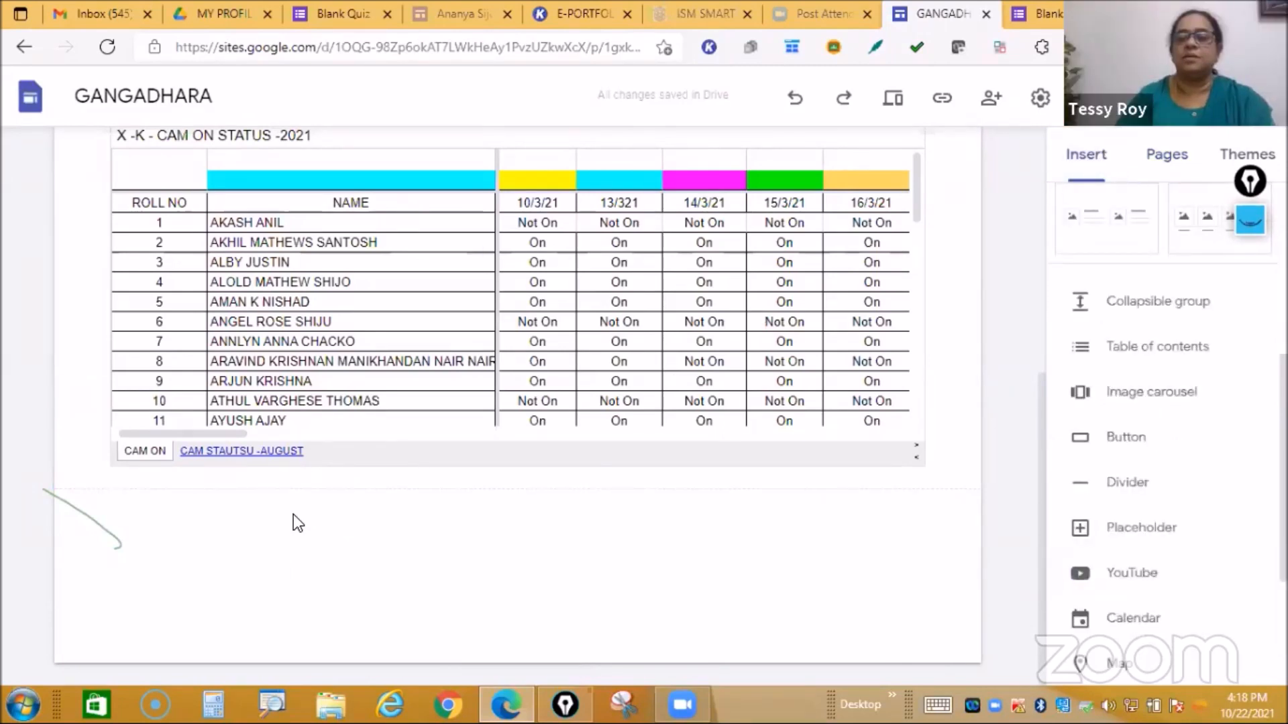
scroll(282, 433, "up", 1)
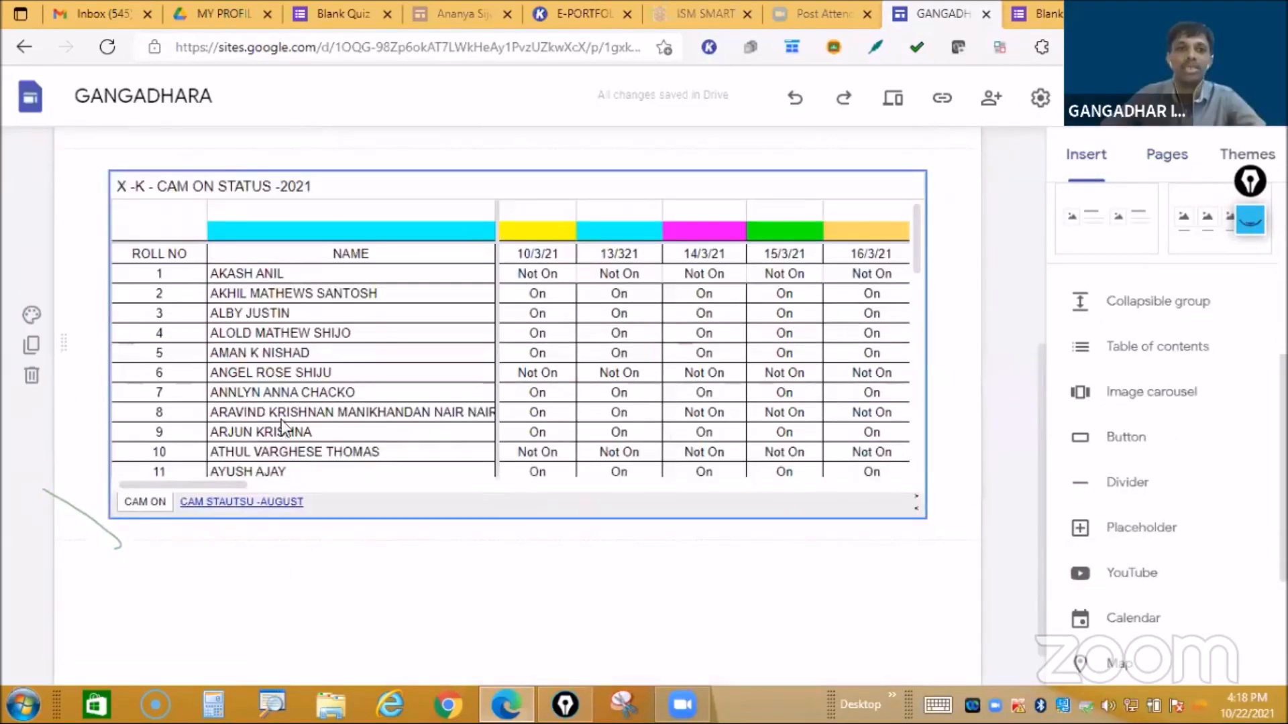
scroll(187, 462, "up", 3)
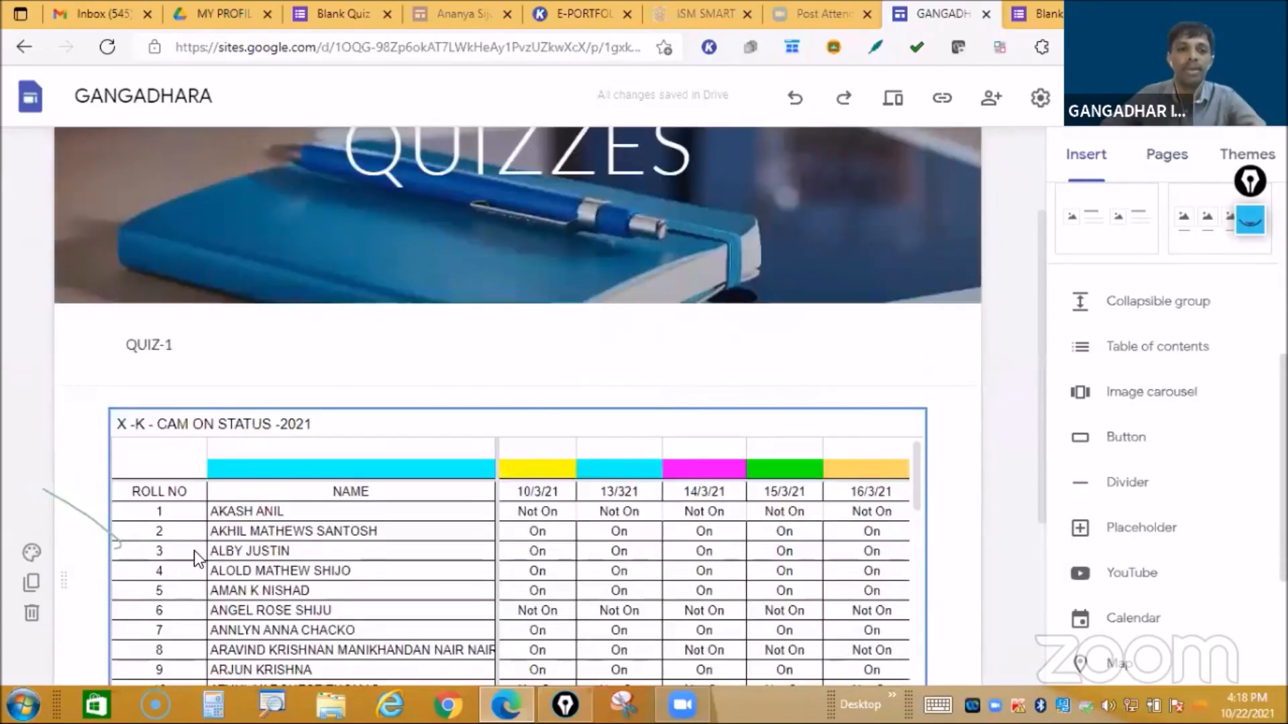
scroll(196, 557, "down", 3)
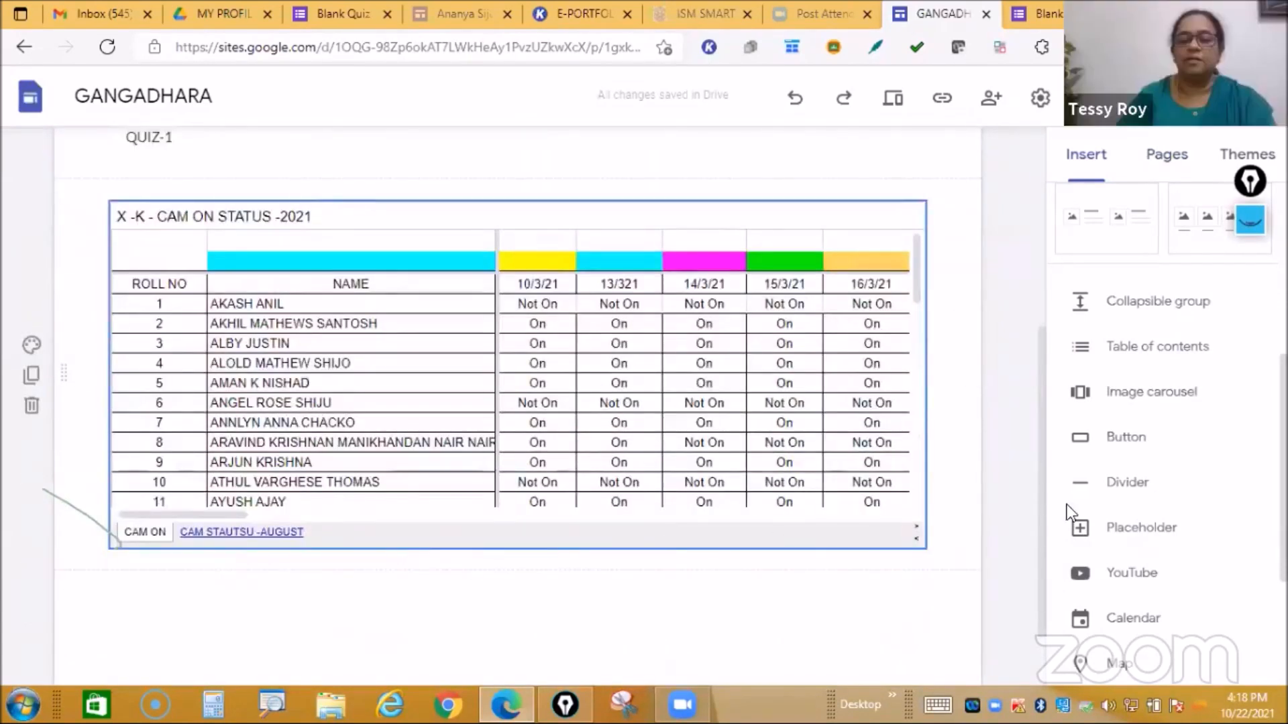
scroll(325, 466, "down", 1)
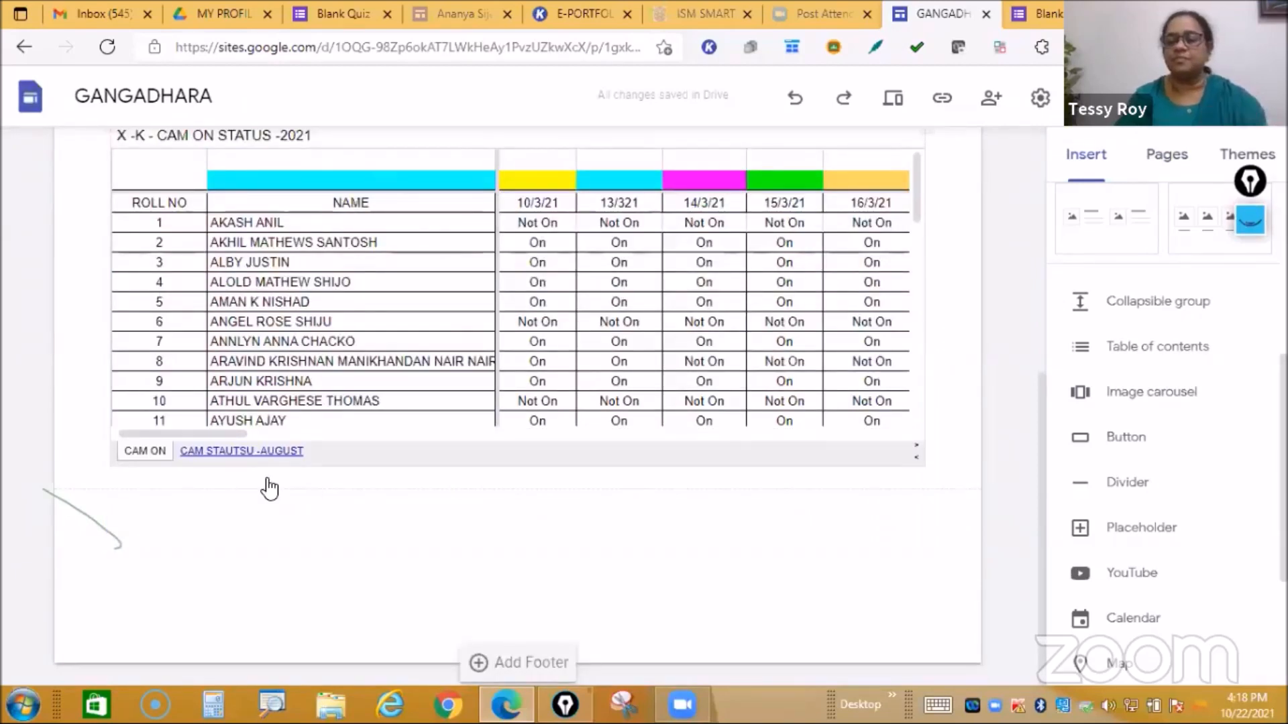
Step: Add a divider and a four-column layout of image placeholders with captions below the embedded spreadsheet on the QUIZZES page
left_click(268, 488)
double_click(266, 483)
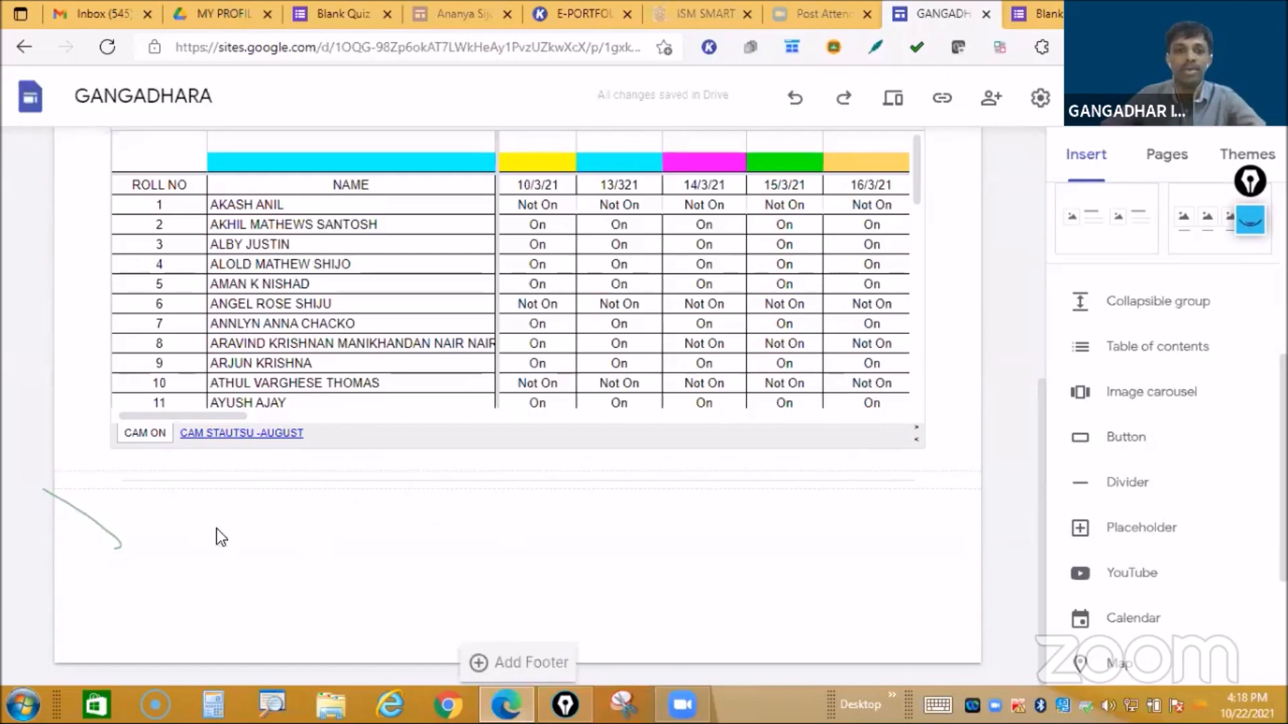
left_click(1202, 226)
scroll(192, 445, "down", 3)
Step: Enter Q-1 as the caption under the first image placeholder of the four-column layout
left_click(192, 447)
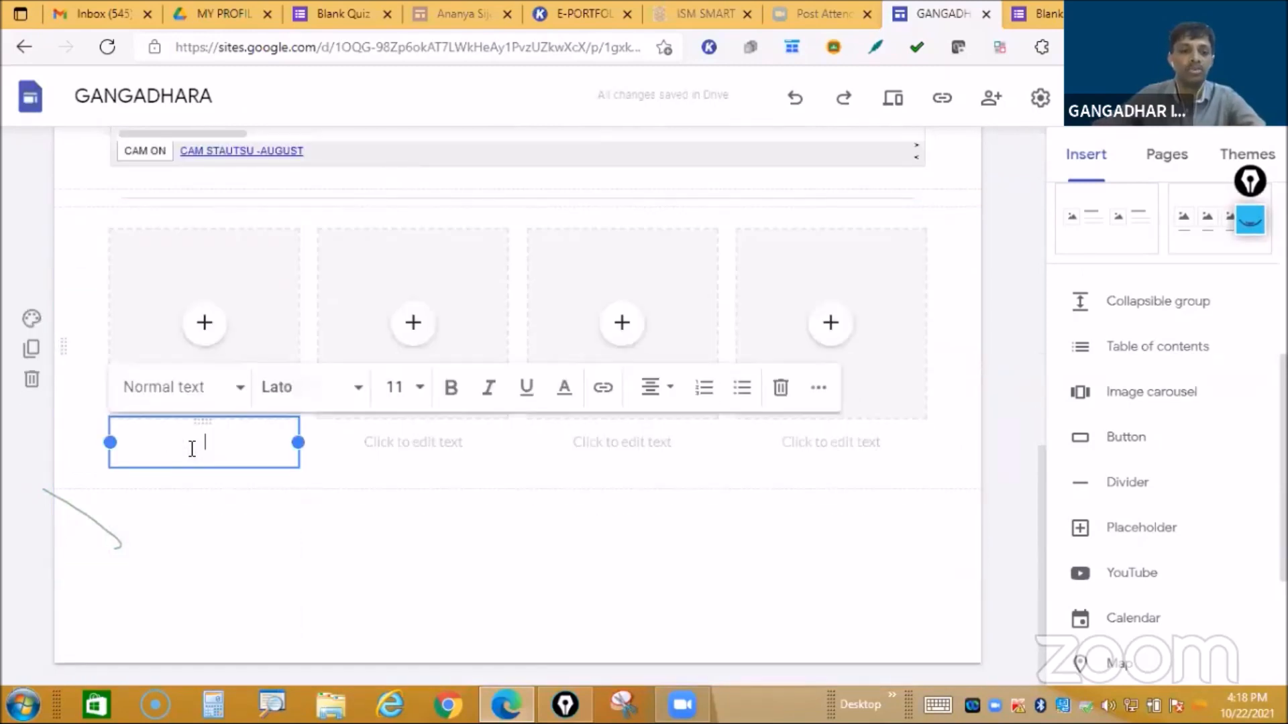
type("QUIZ")
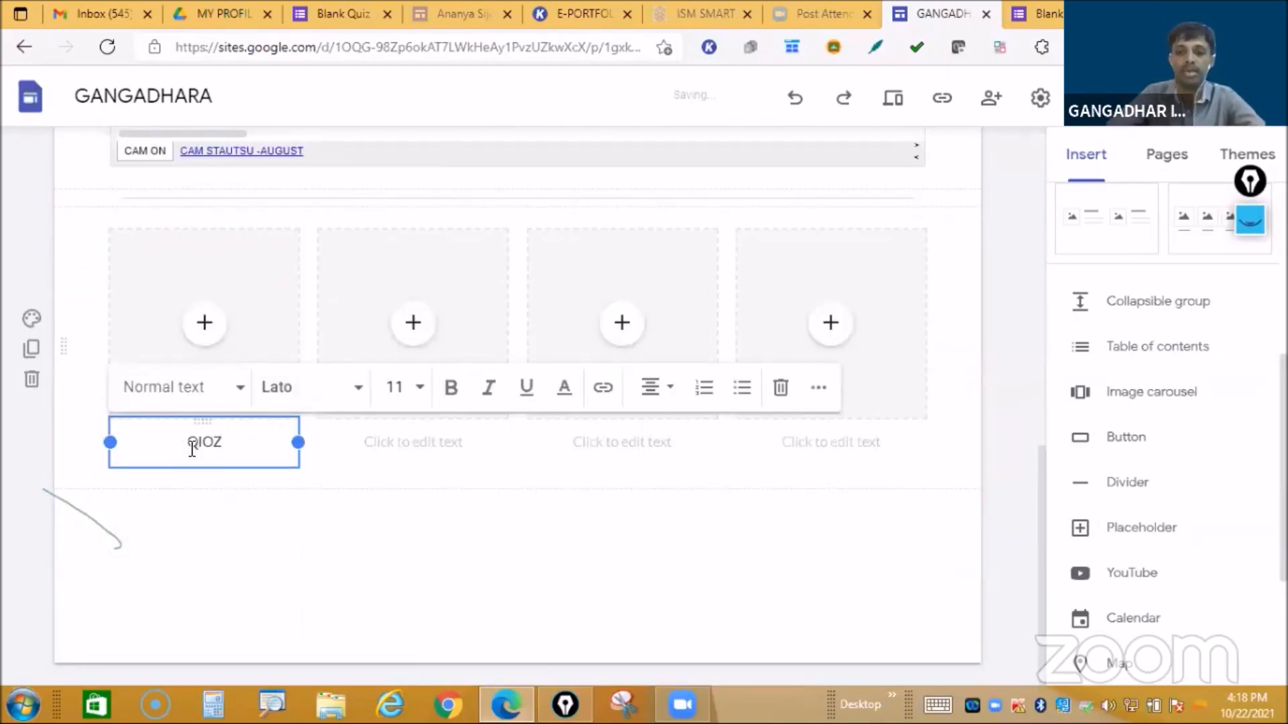
type("-1")
key("BackSpace")
key("BackSpace")
key("BackSpace")
key("BackSpace")
key("BackSpace")
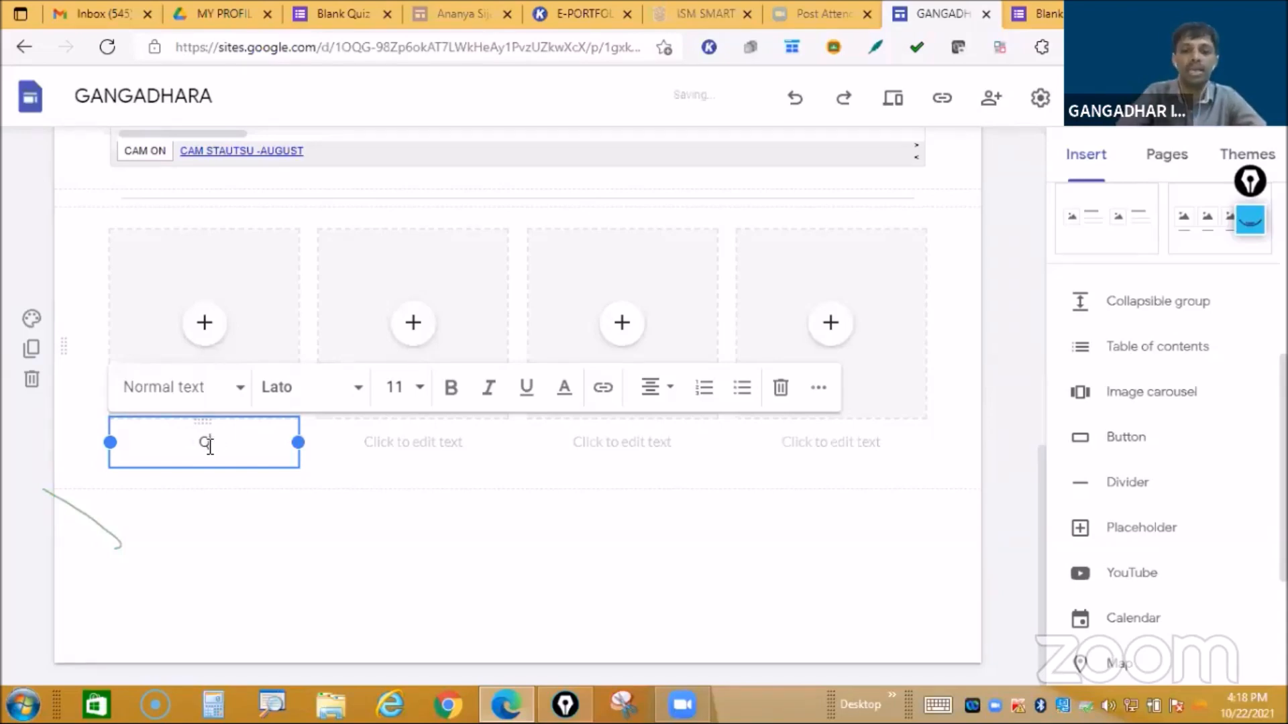
type("-1")
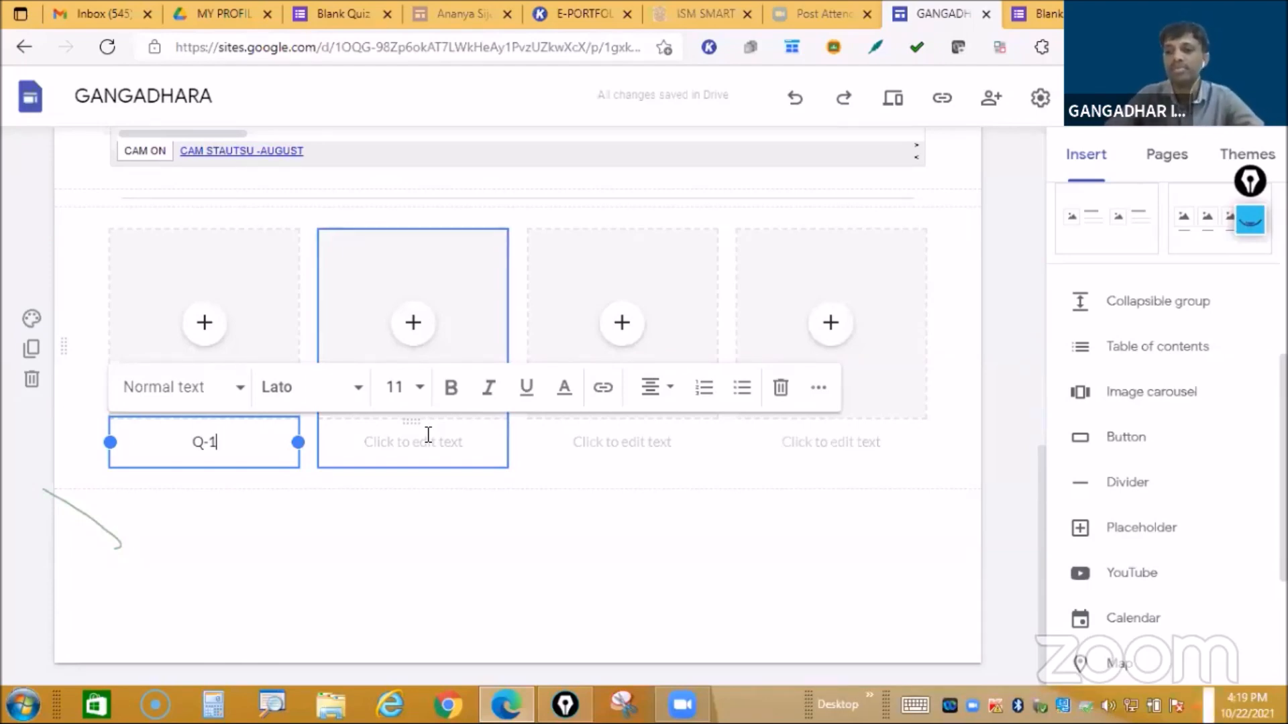
Step: Caption the second and third image placeholders Q-2 and Q-3
left_click(384, 445)
type("Q-2")
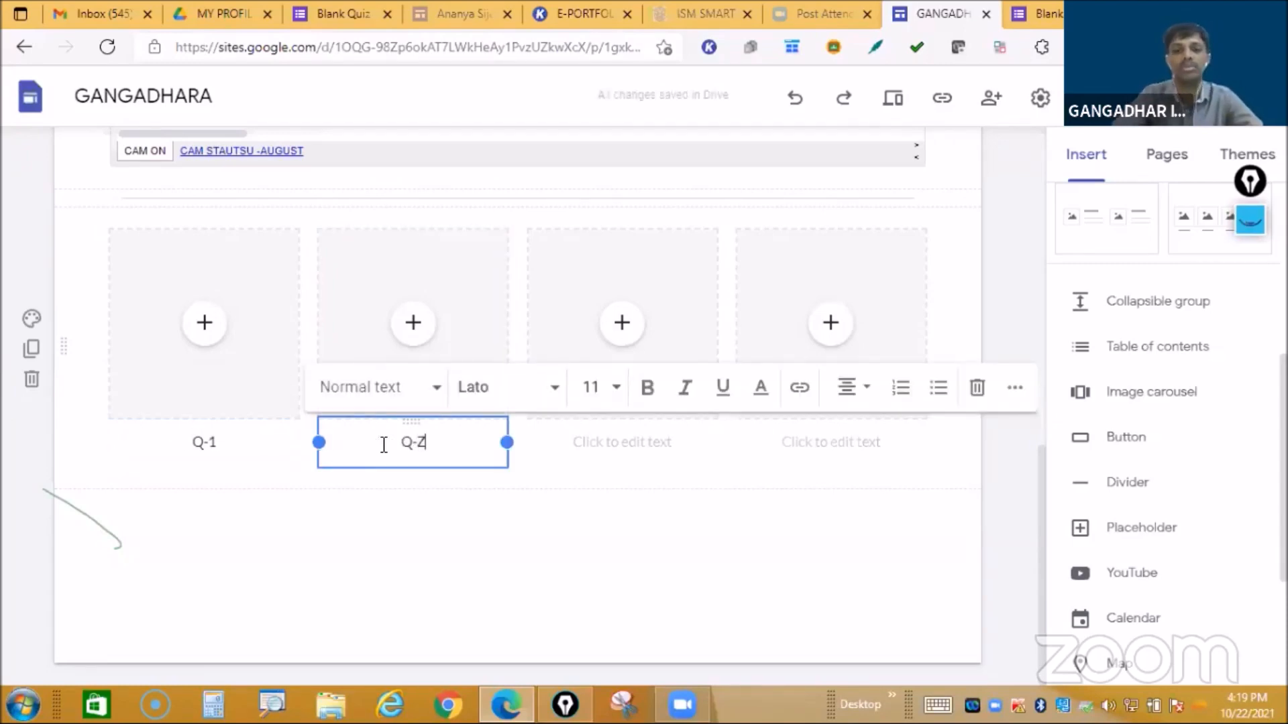
left_click(611, 441)
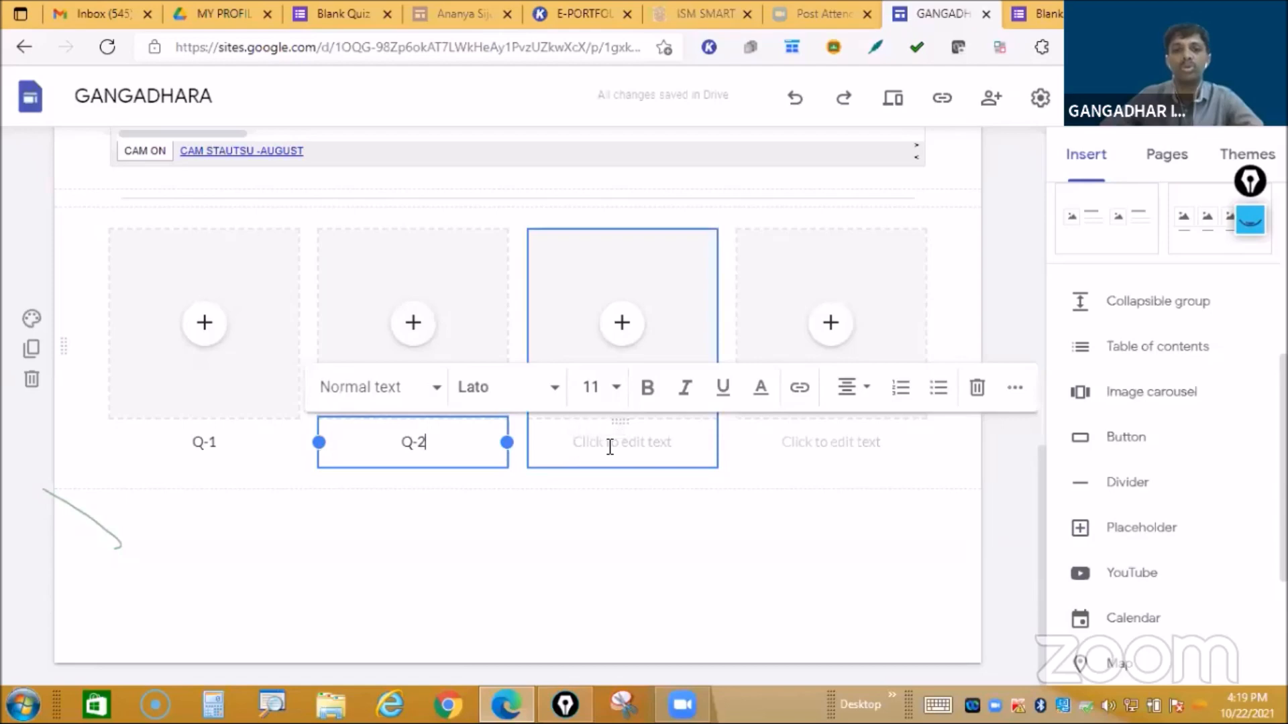
type("Q-3")
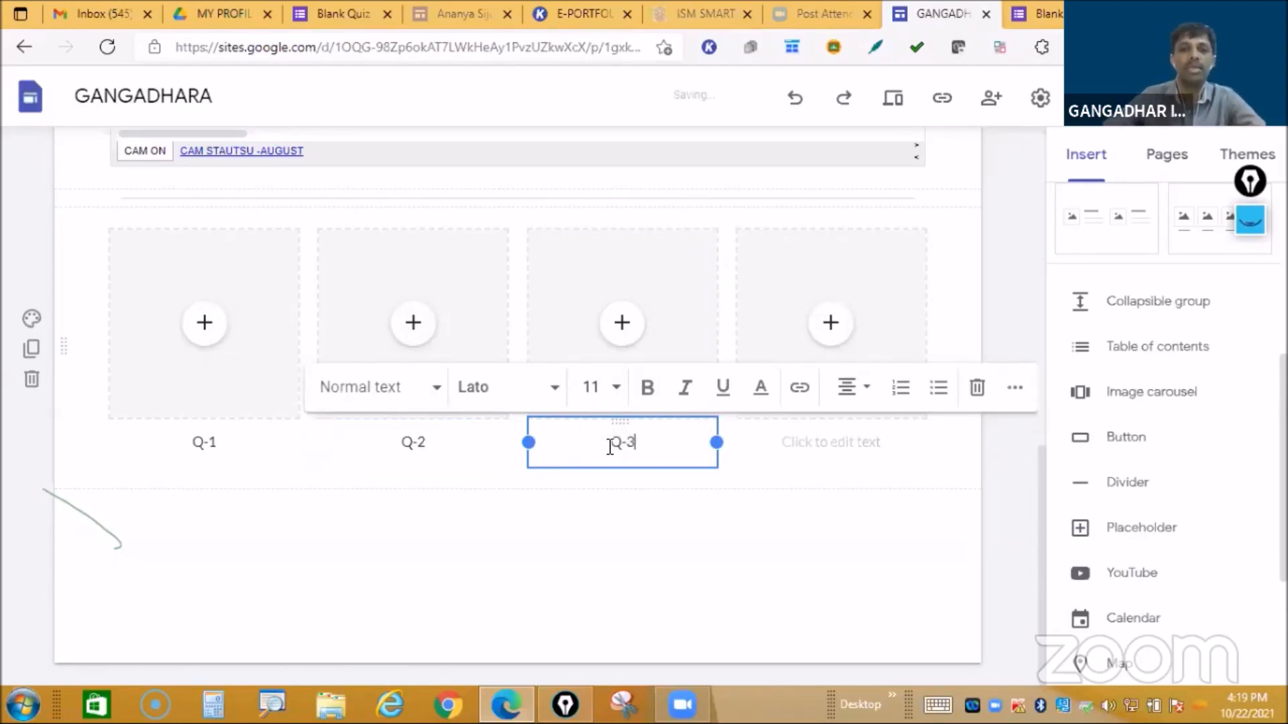
left_click(659, 521)
left_click(623, 328)
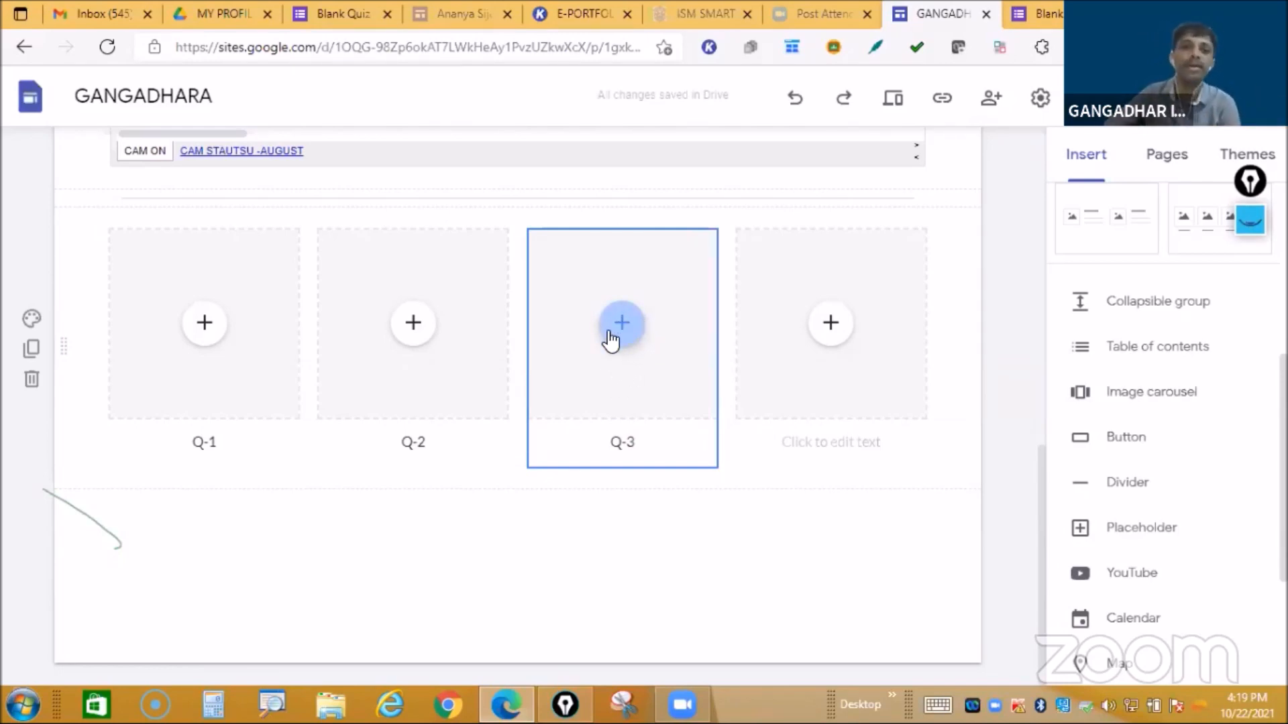
left_click(526, 574)
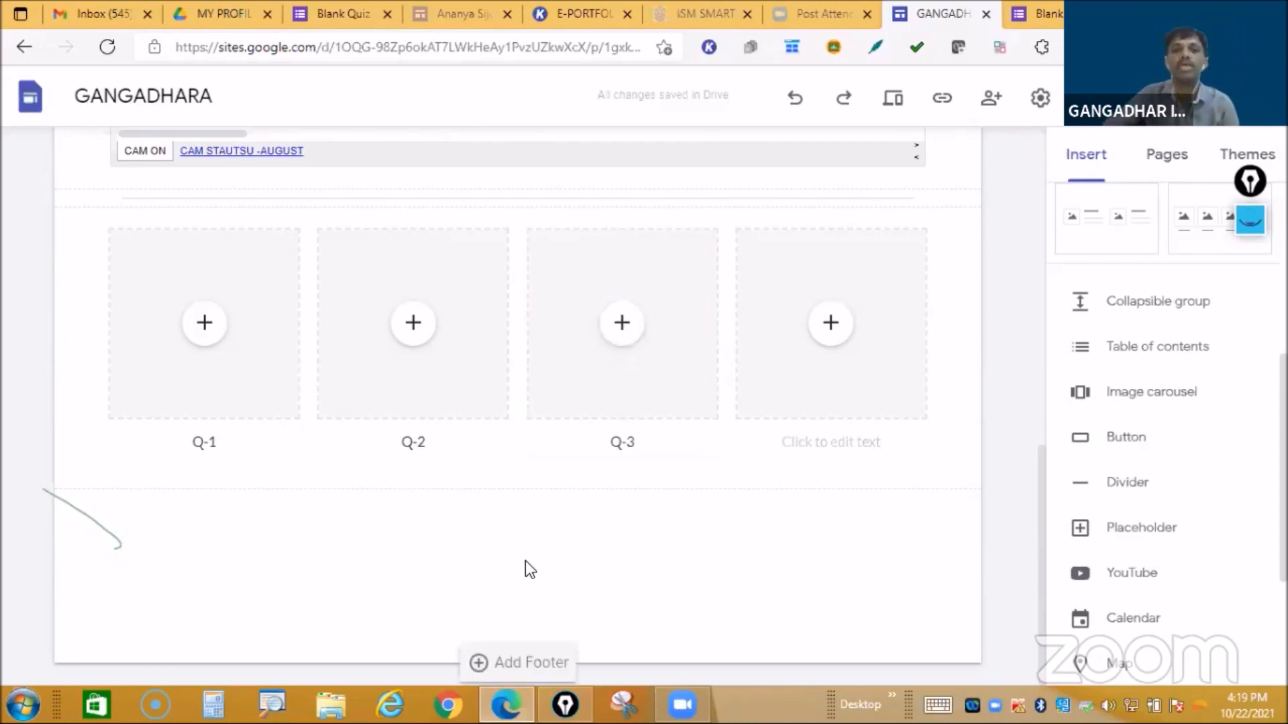
Step: Review the site's unpublished changes and return to the editor without publishing
scroll(525, 564, "up", 3)
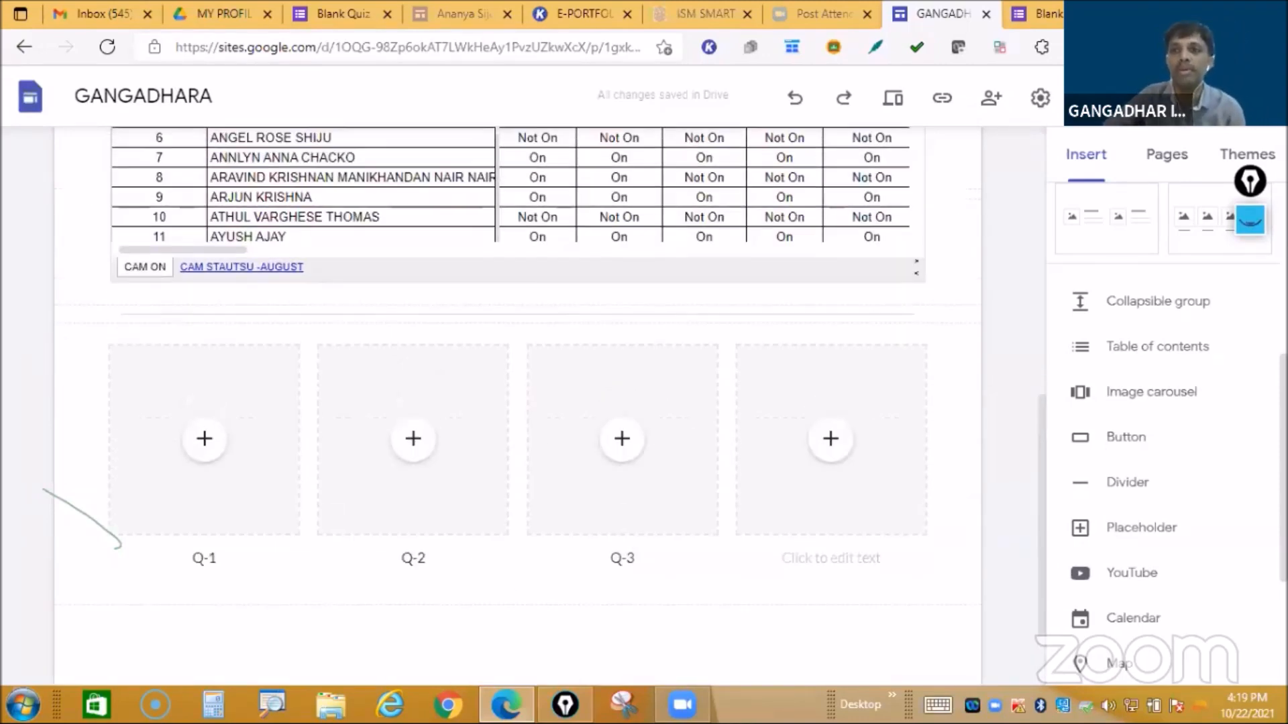
left_click(1169, 98)
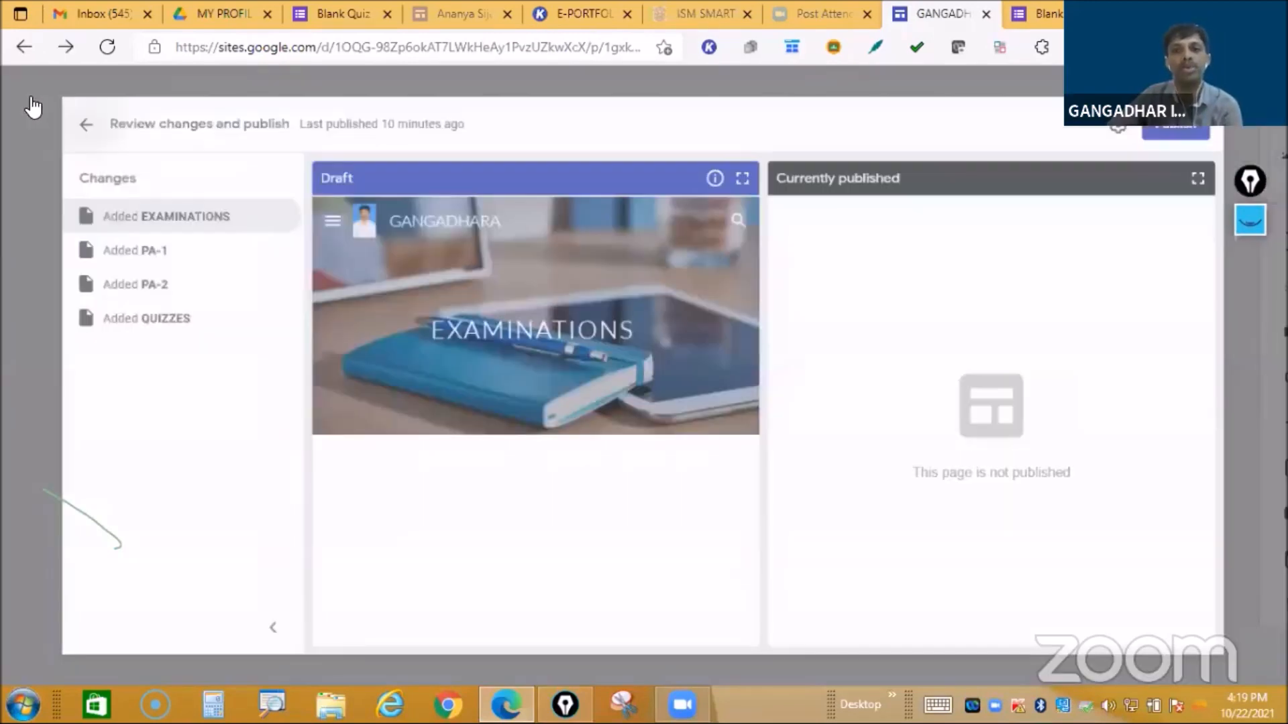
left_click(31, 102)
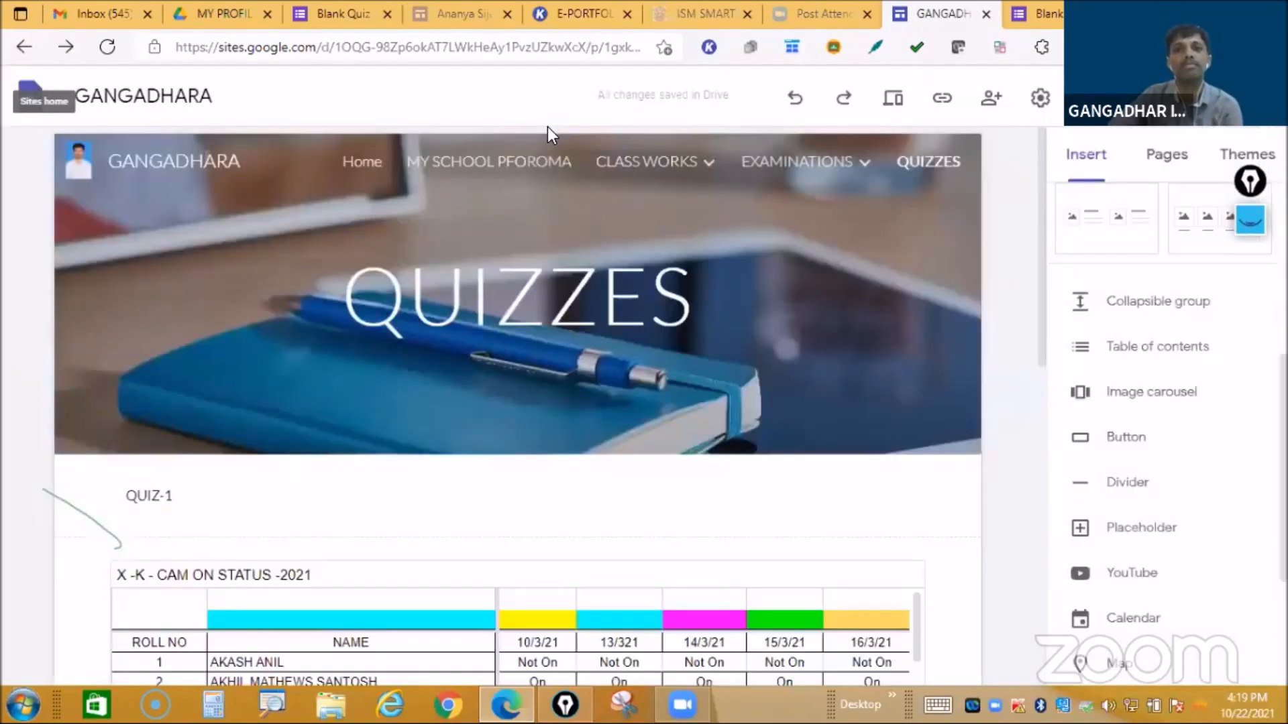
Step: Look through the Home, MY SCHOOL PFOROMA and CLASS WORKS pages and check the subpages listed under CLASS WORKS and EXAMINATIONS
mouse_move(531, 228)
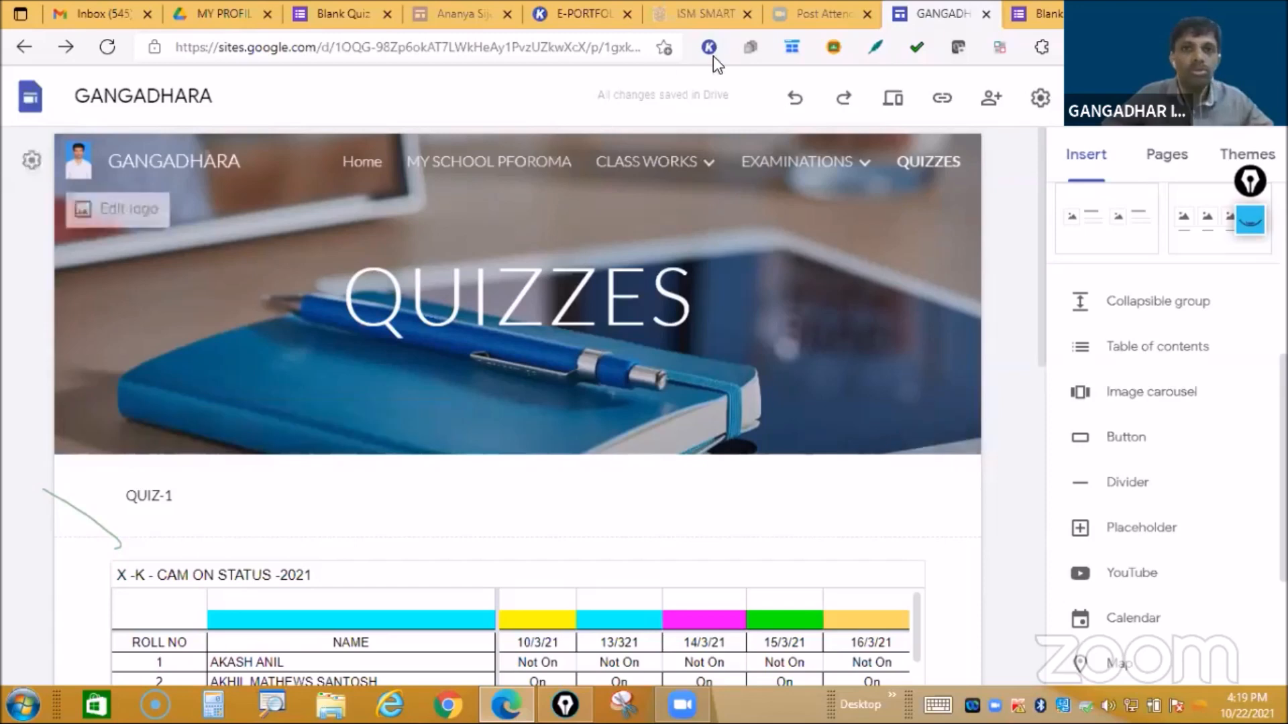
mouse_move(681, 162)
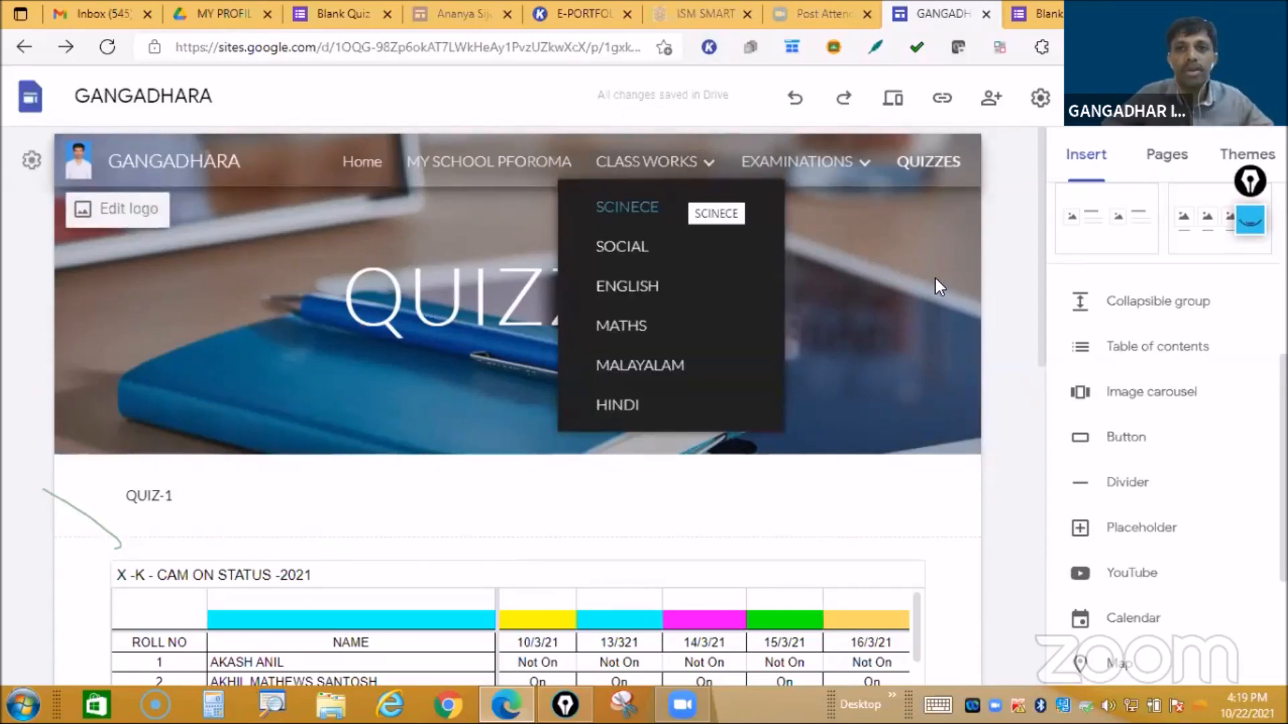
mouse_move(275, 246)
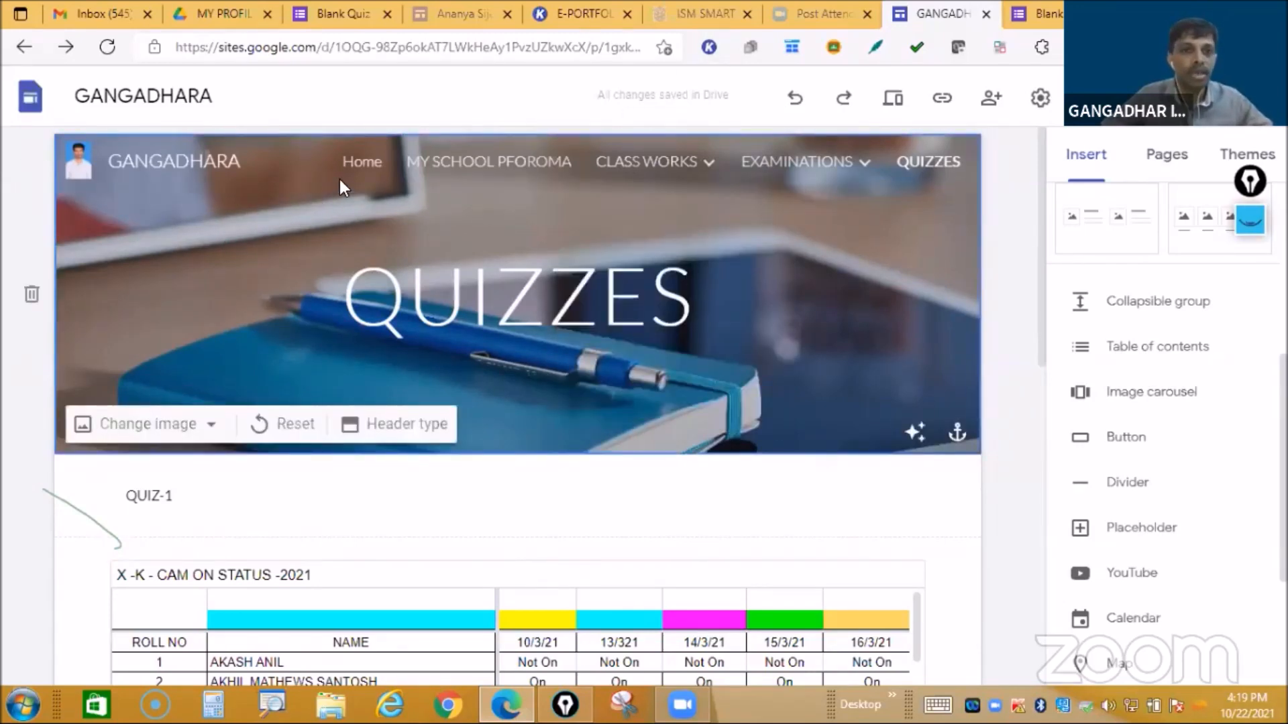
left_click(361, 163)
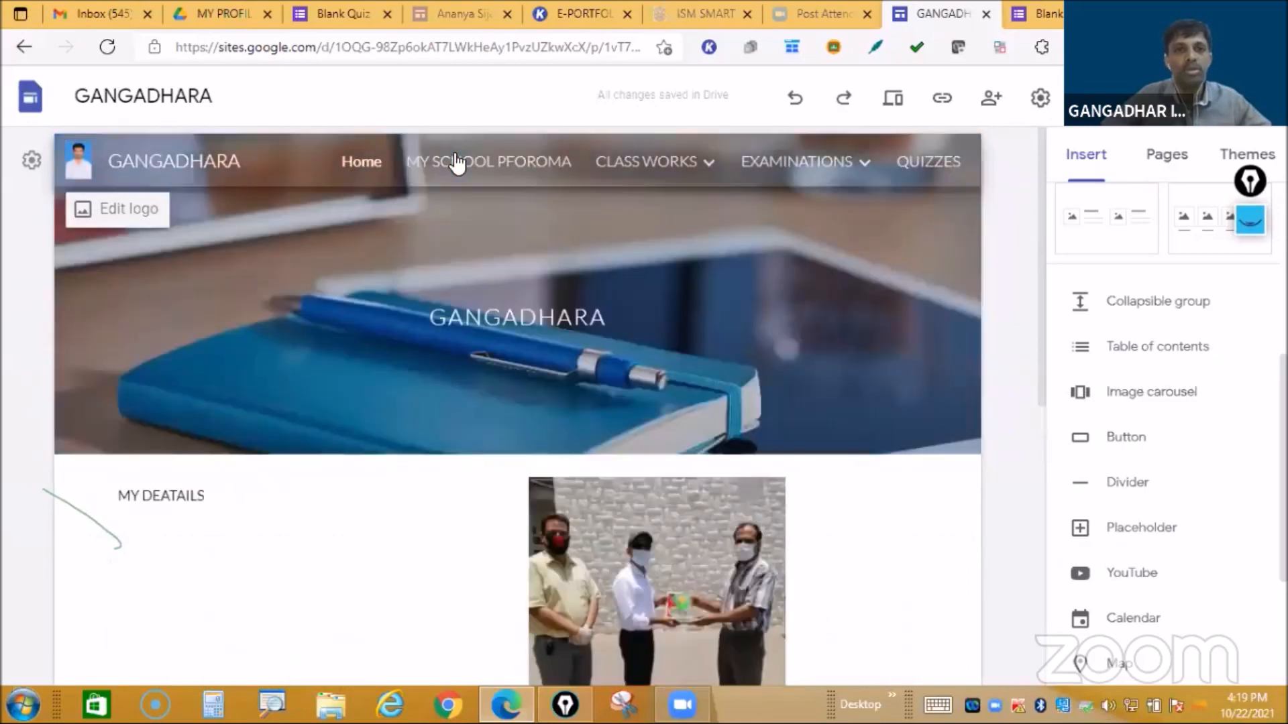
left_click(456, 163)
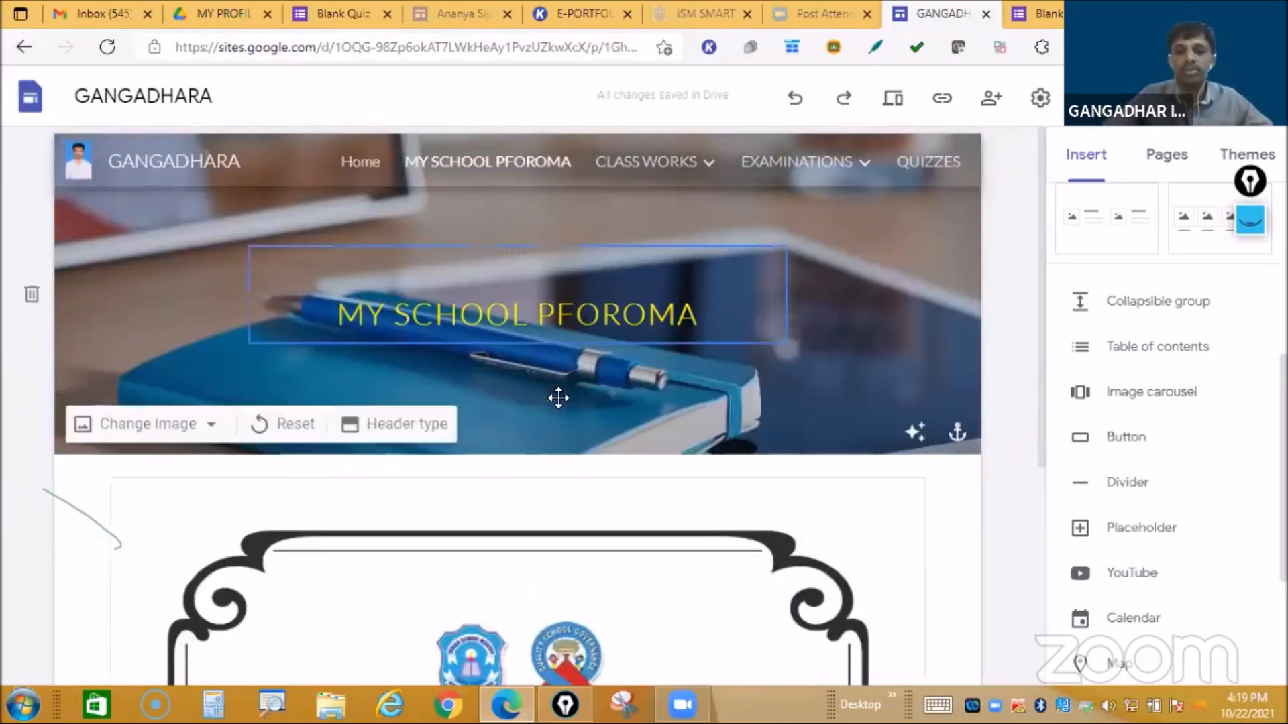
scroll(558, 398, "down", 5)
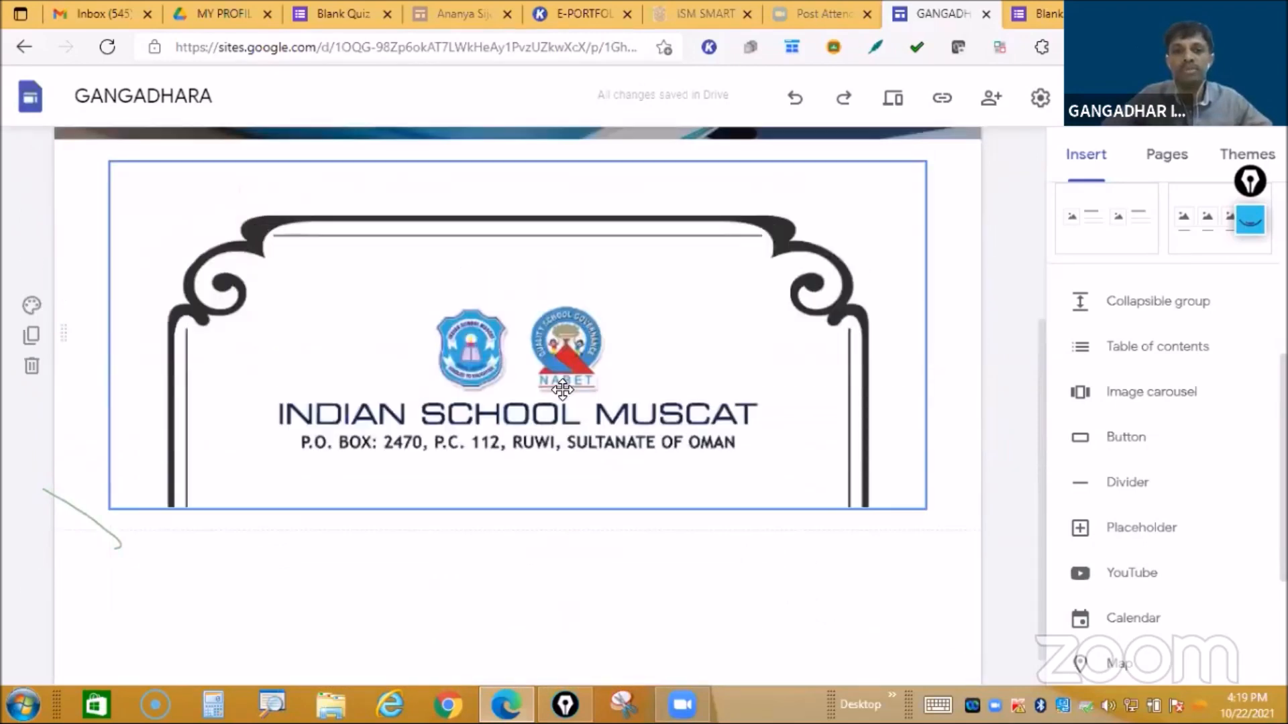
scroll(643, 195, "up", 5)
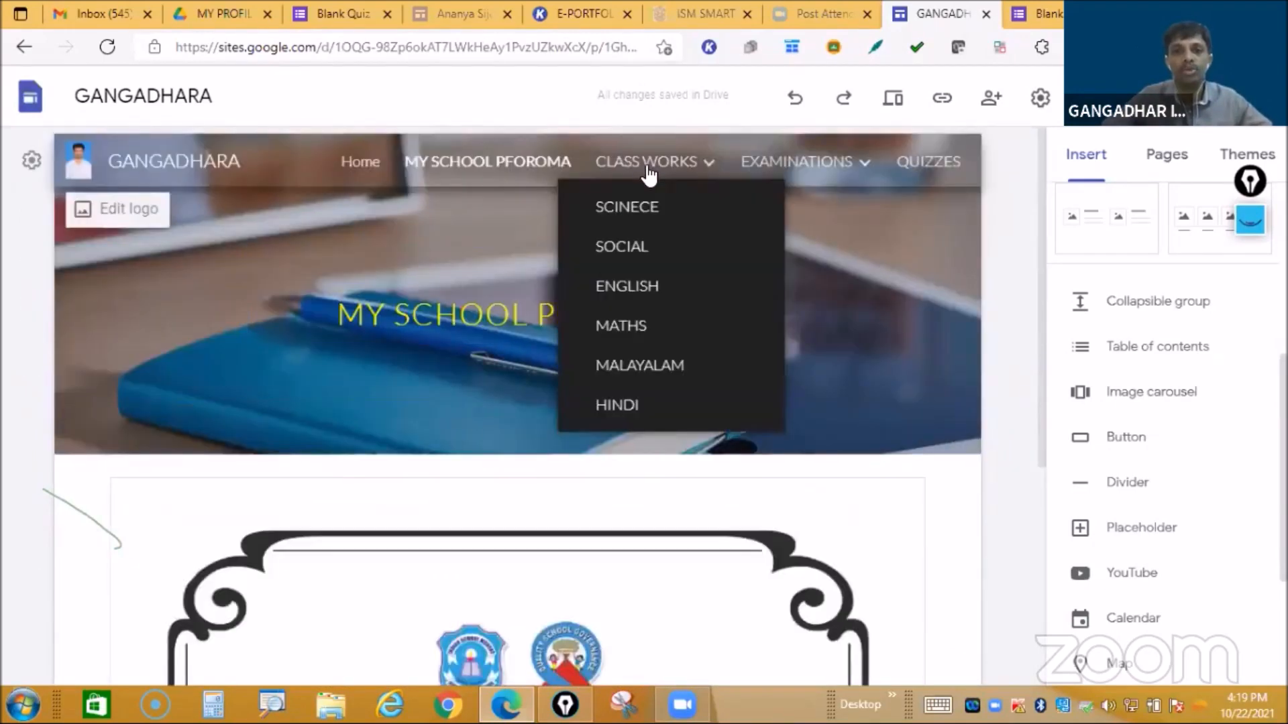
left_click(648, 176)
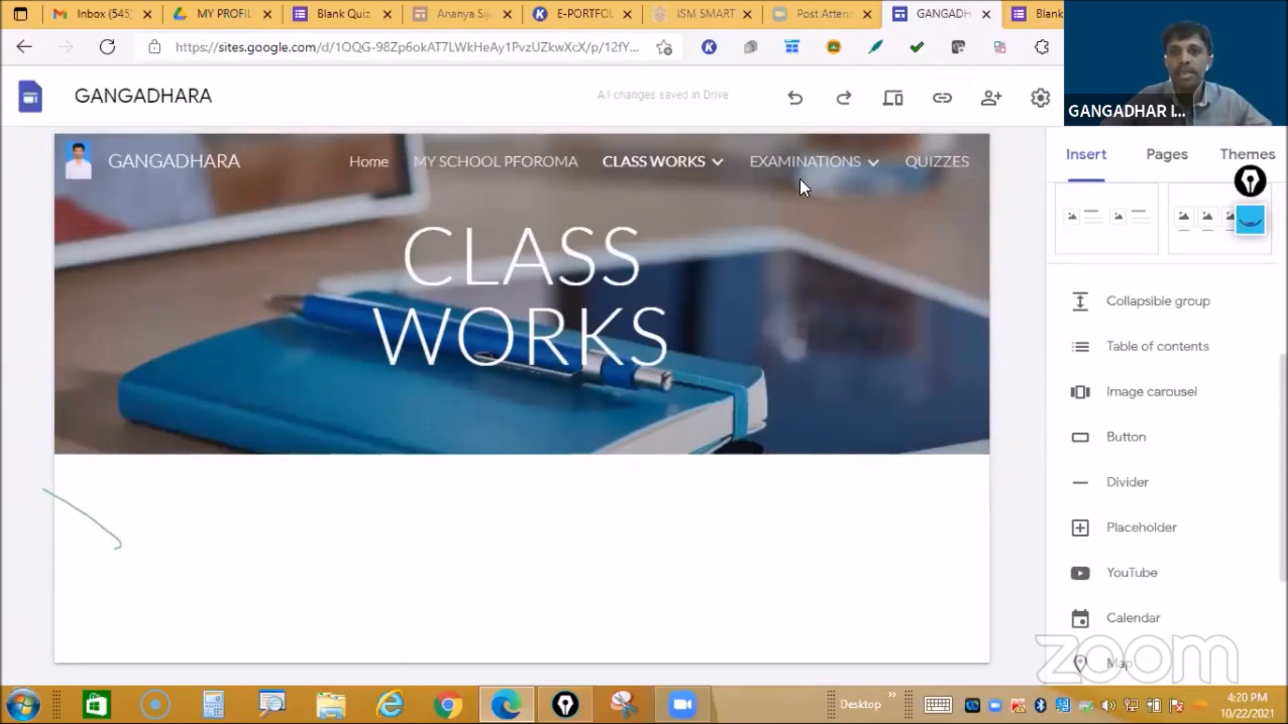
mouse_move(791, 179)
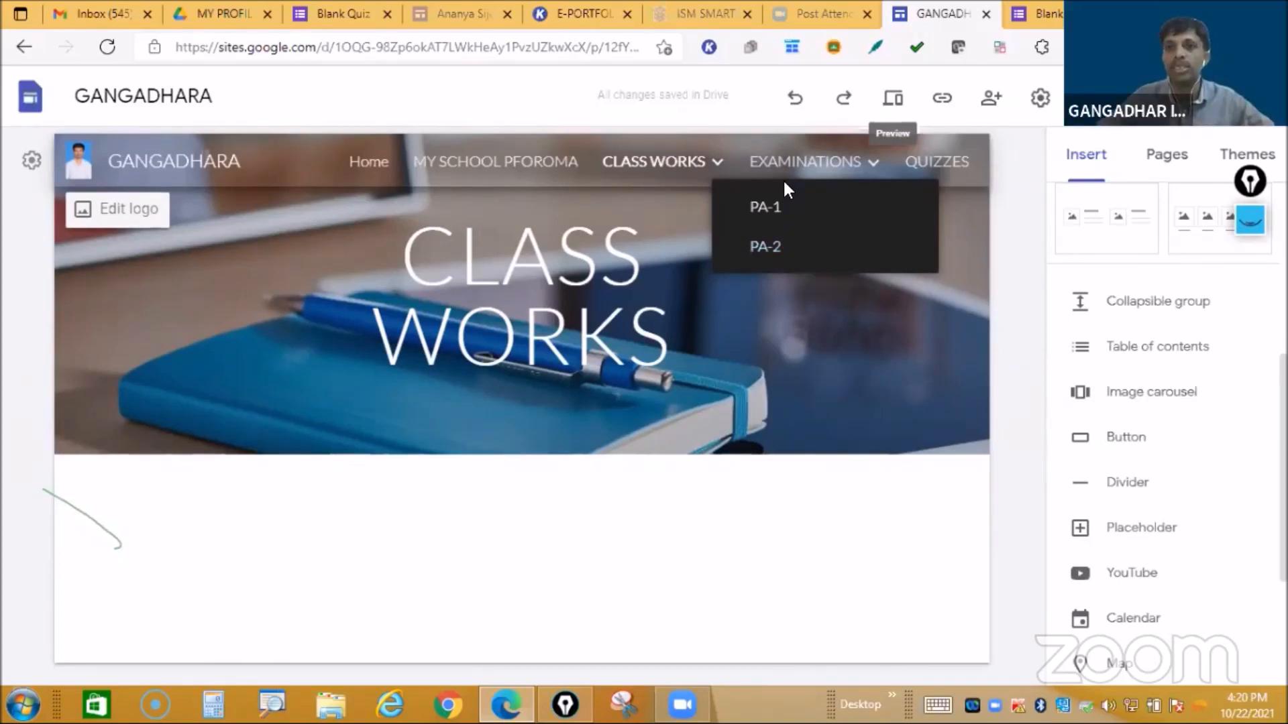
Step: Add a subpage named FIRST TERM under the EXAMINATIONS page
left_click(1166, 155)
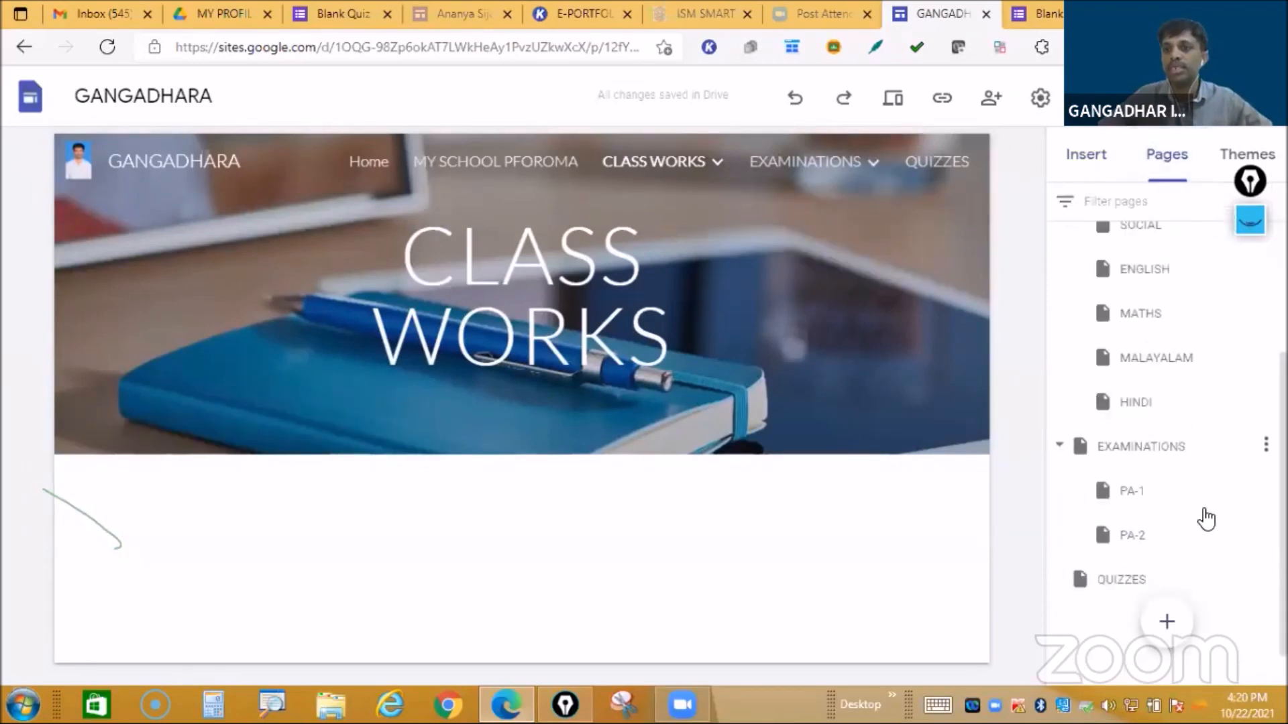
left_click(1266, 445)
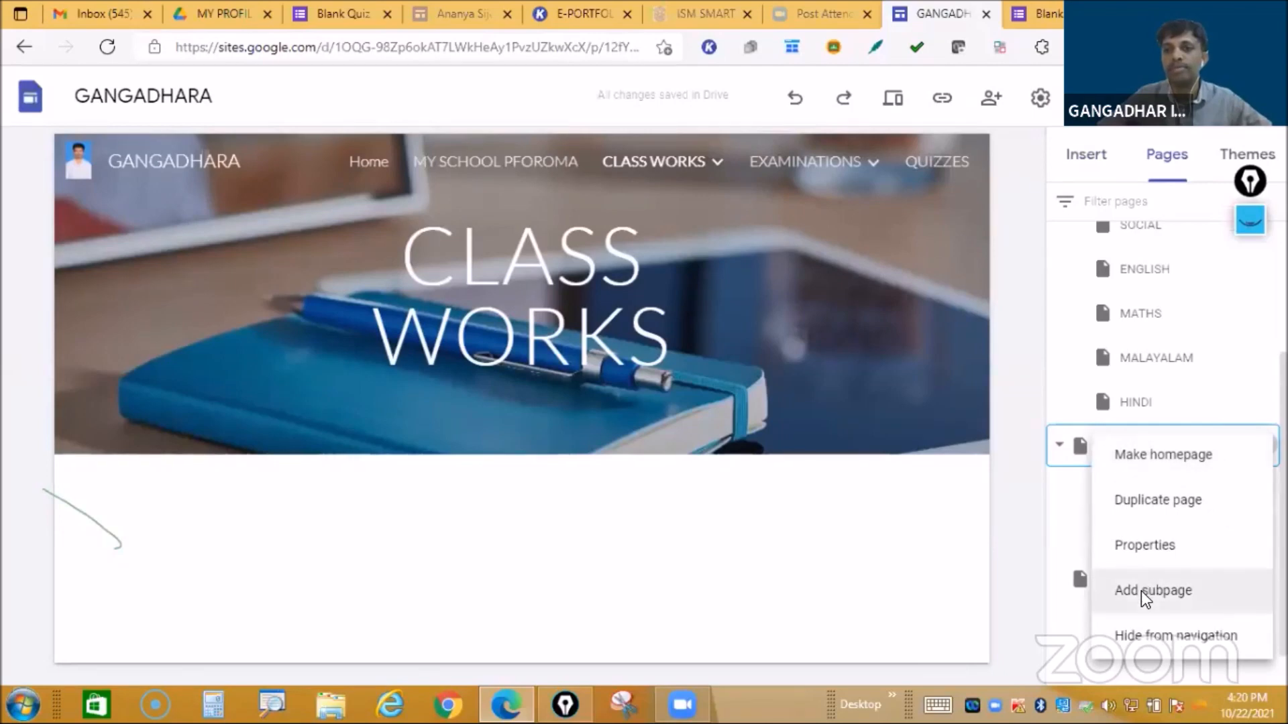
left_click(1141, 591)
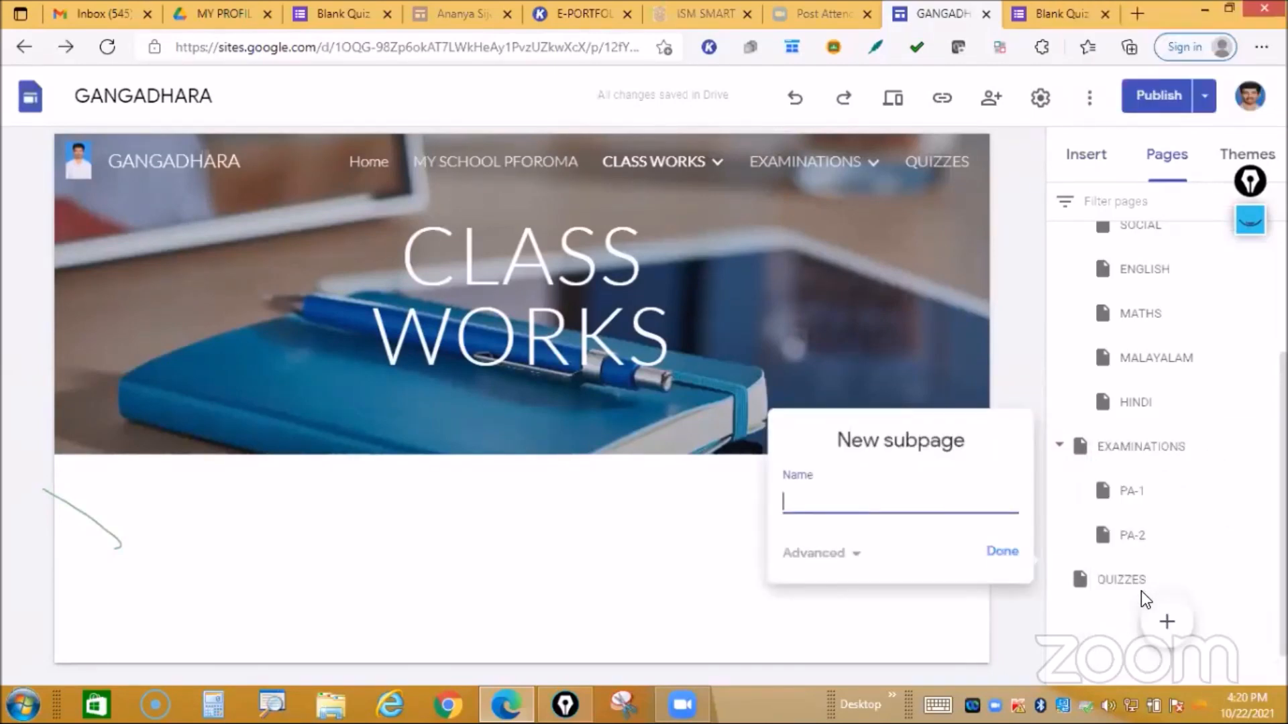
type("FIRT")
key("BackSpace")
type("S")
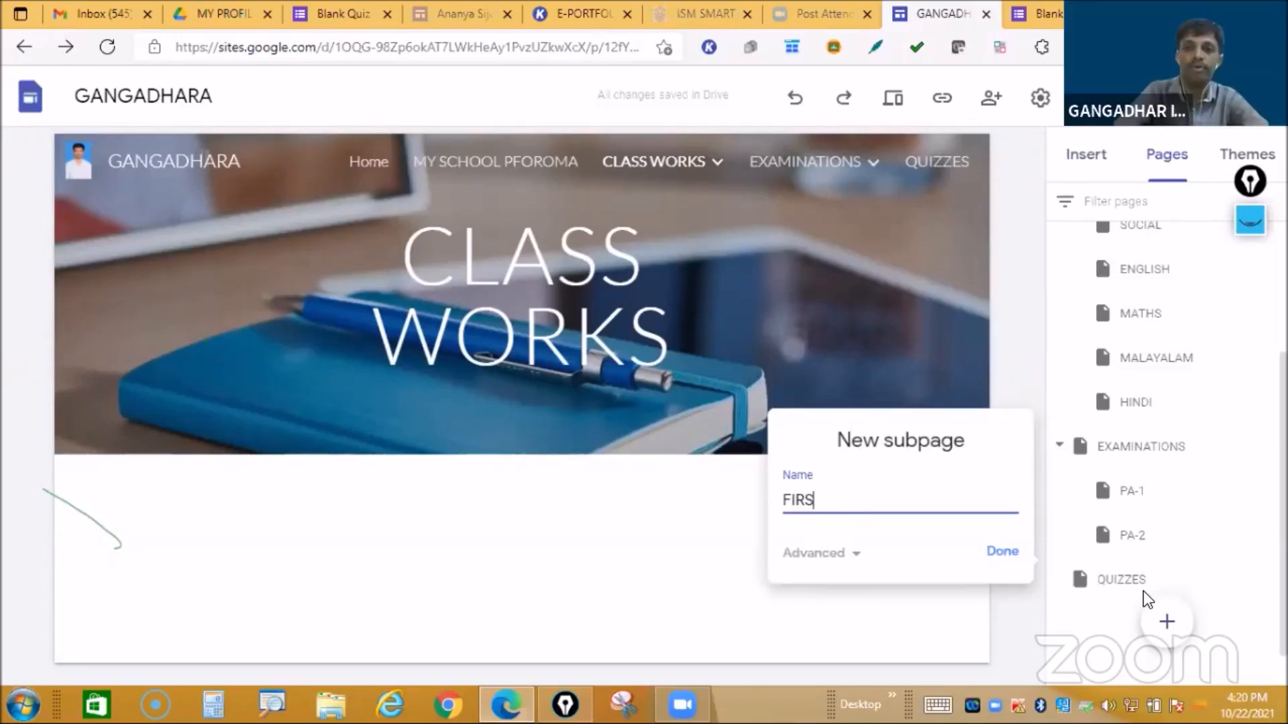
type("T TERM")
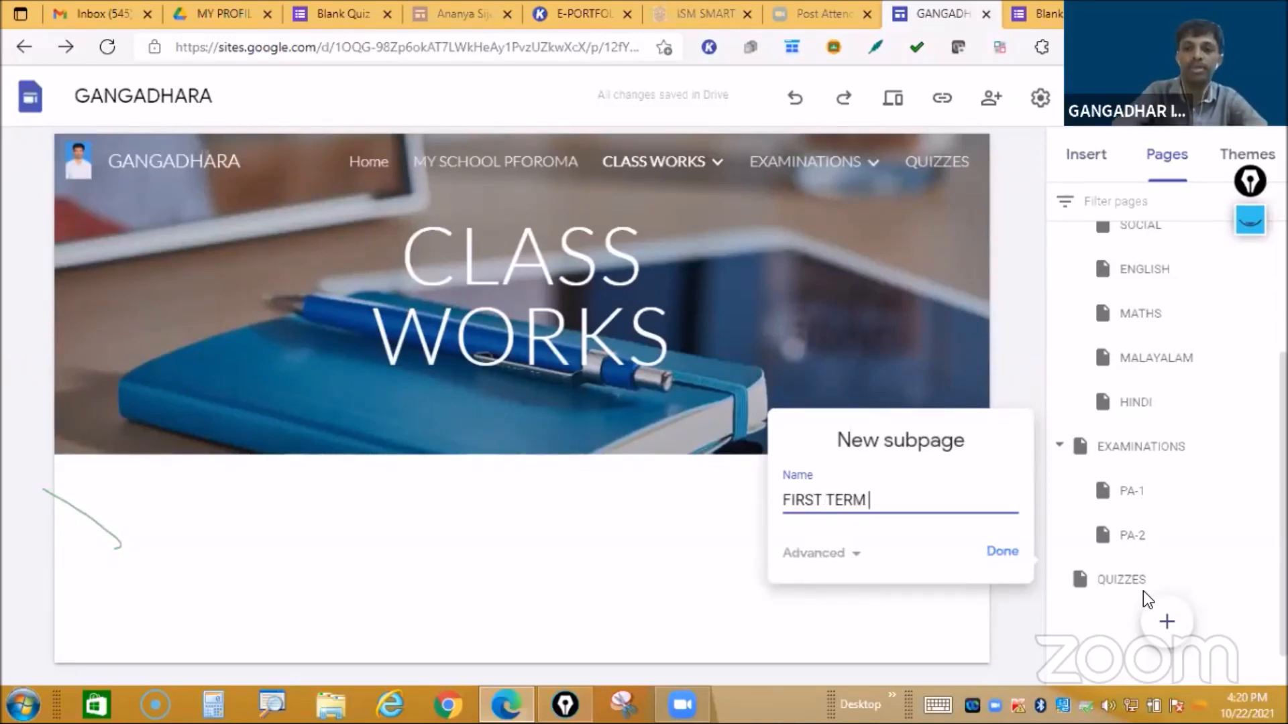
left_click(1002, 554)
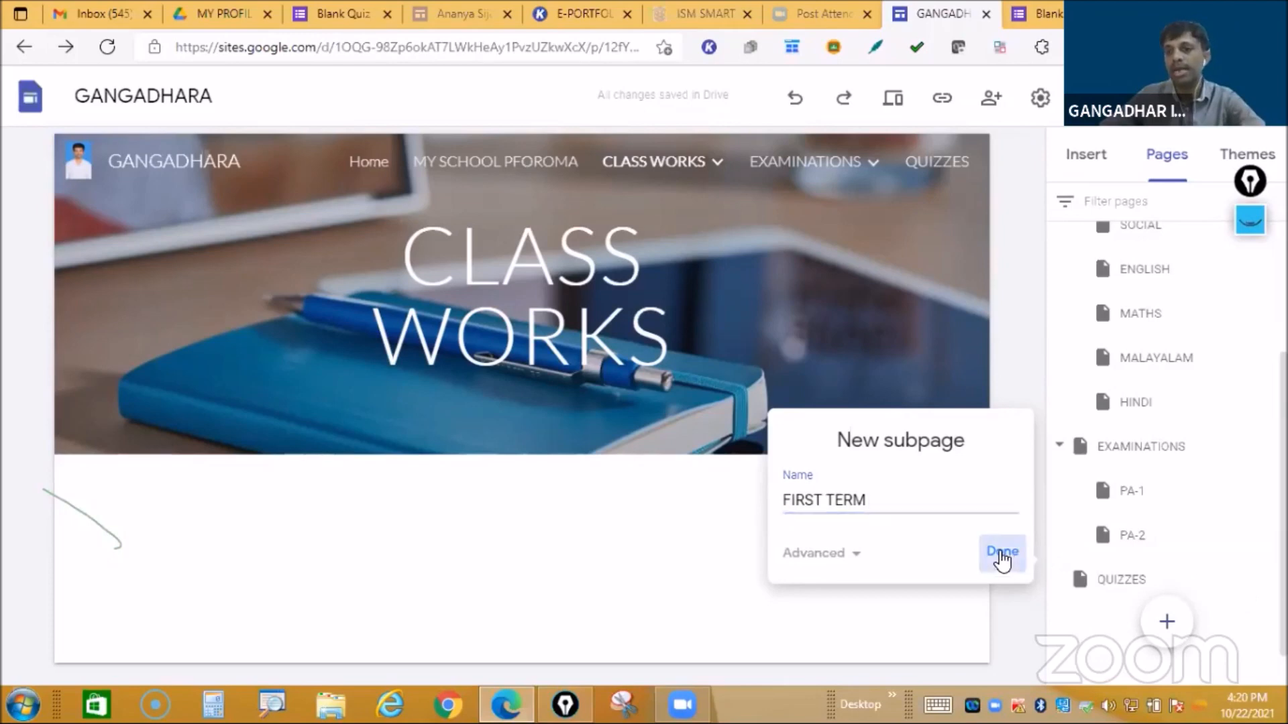
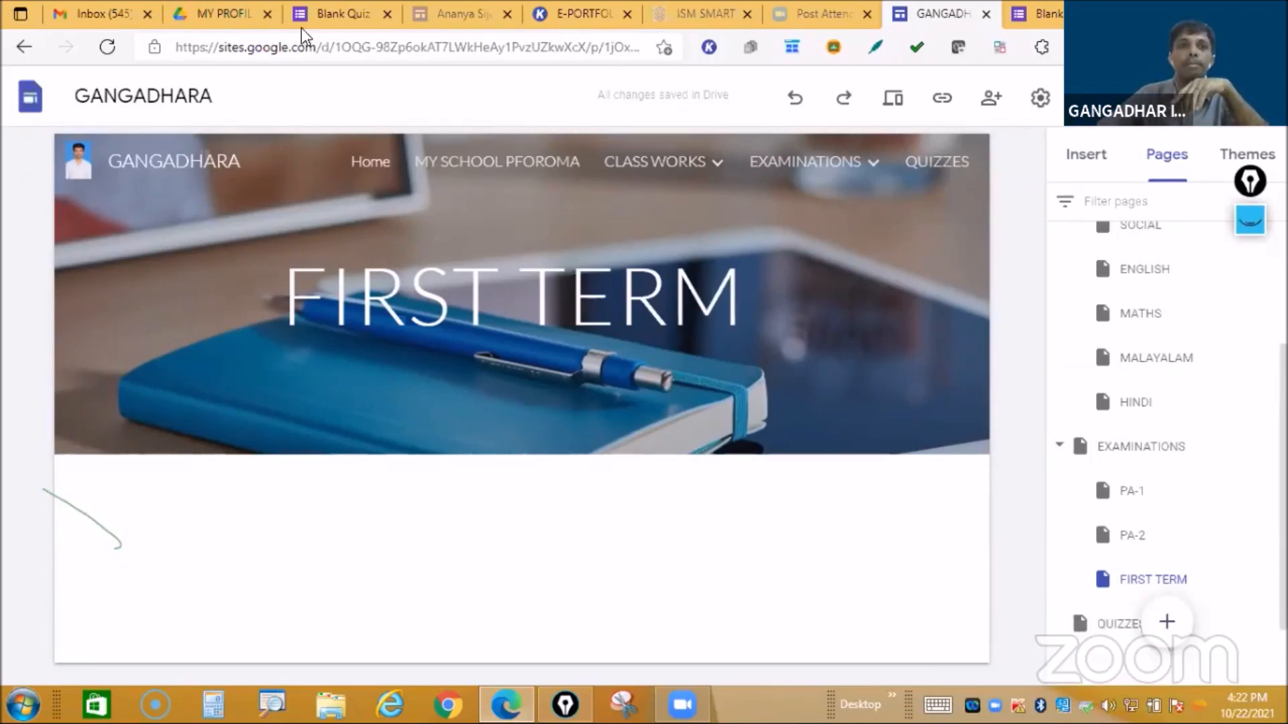
Step: Try printing the Blank Quiz form with Save as PDF, choose the Desktop as destination, and cancel without saving
left_click(337, 12)
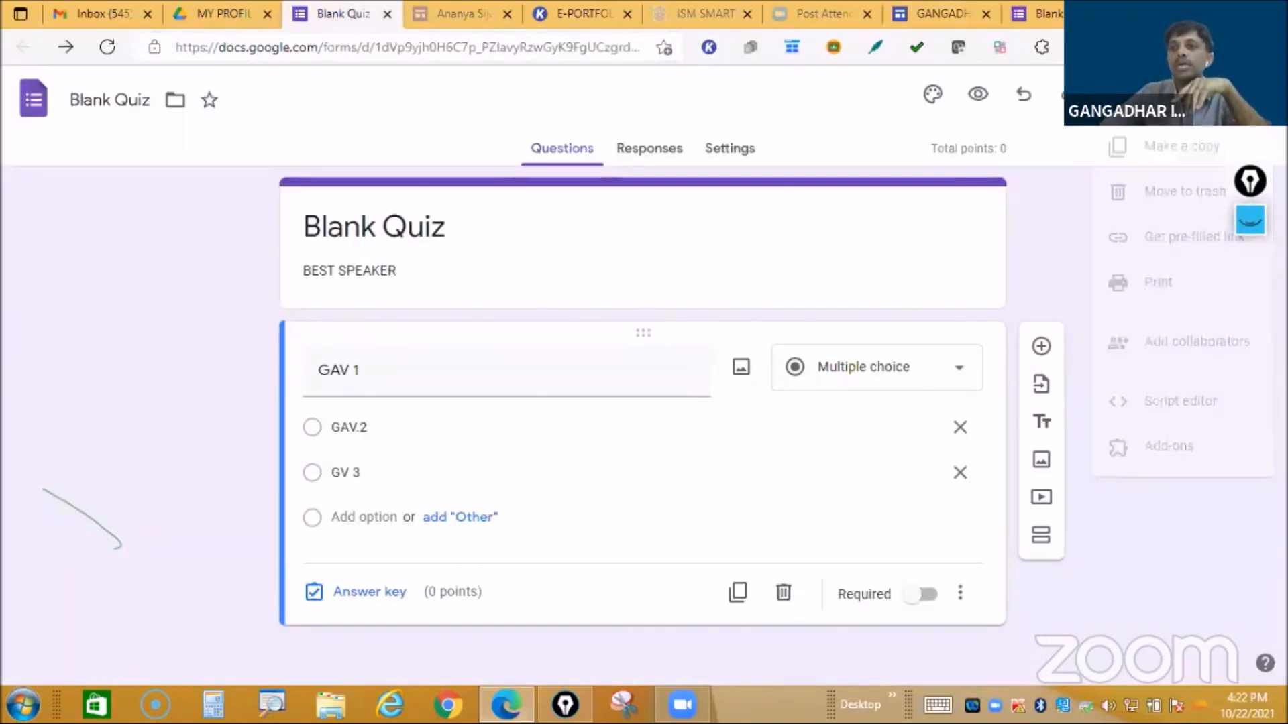
left_click(1216, 95)
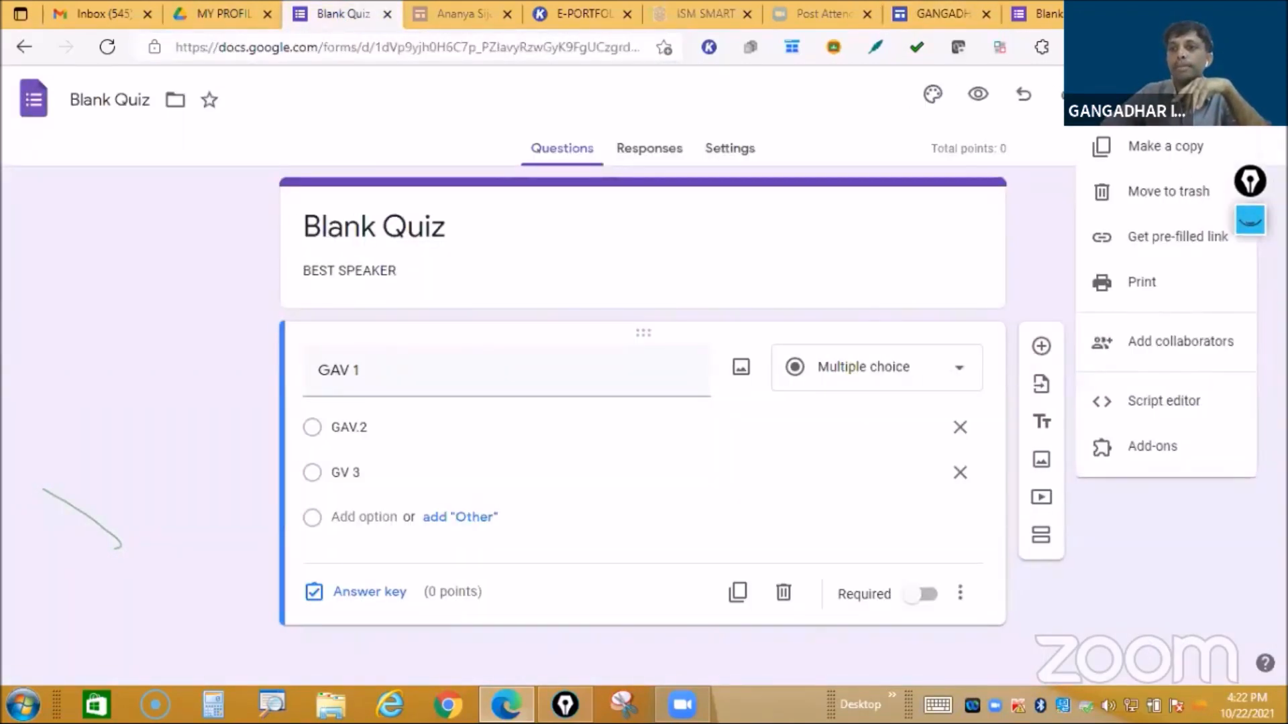
left_click(1135, 283)
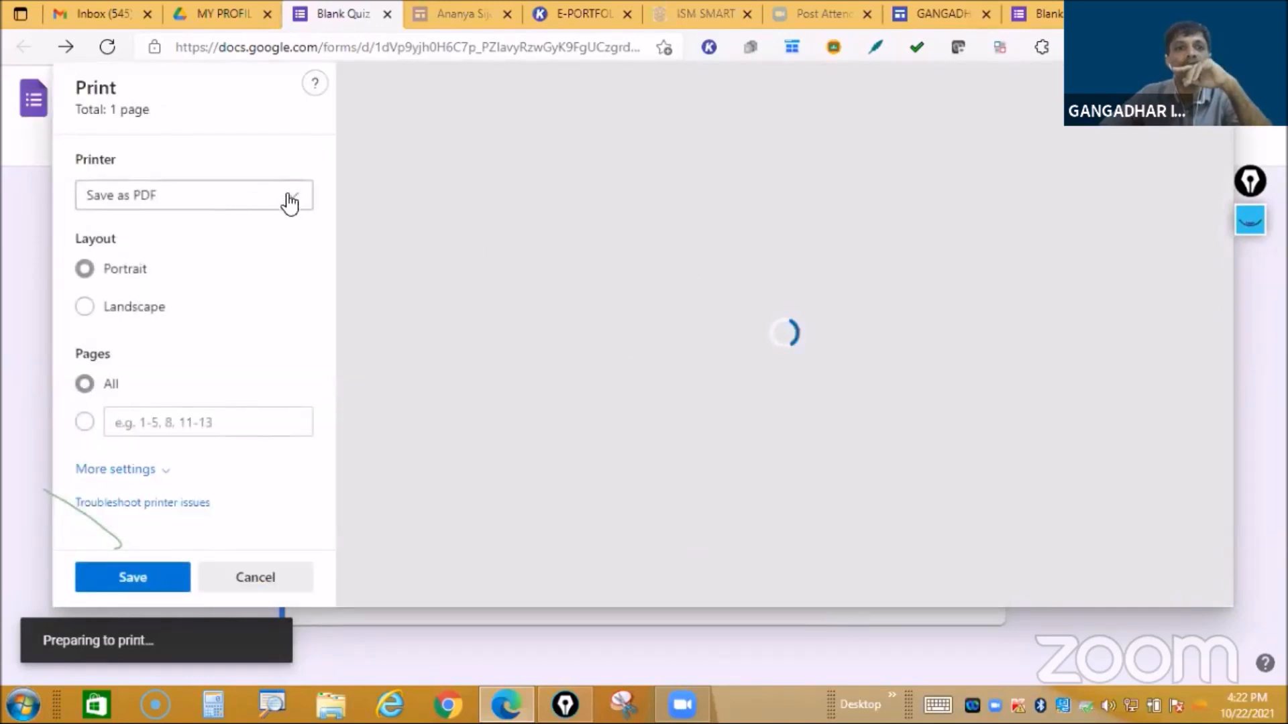
left_click(216, 209)
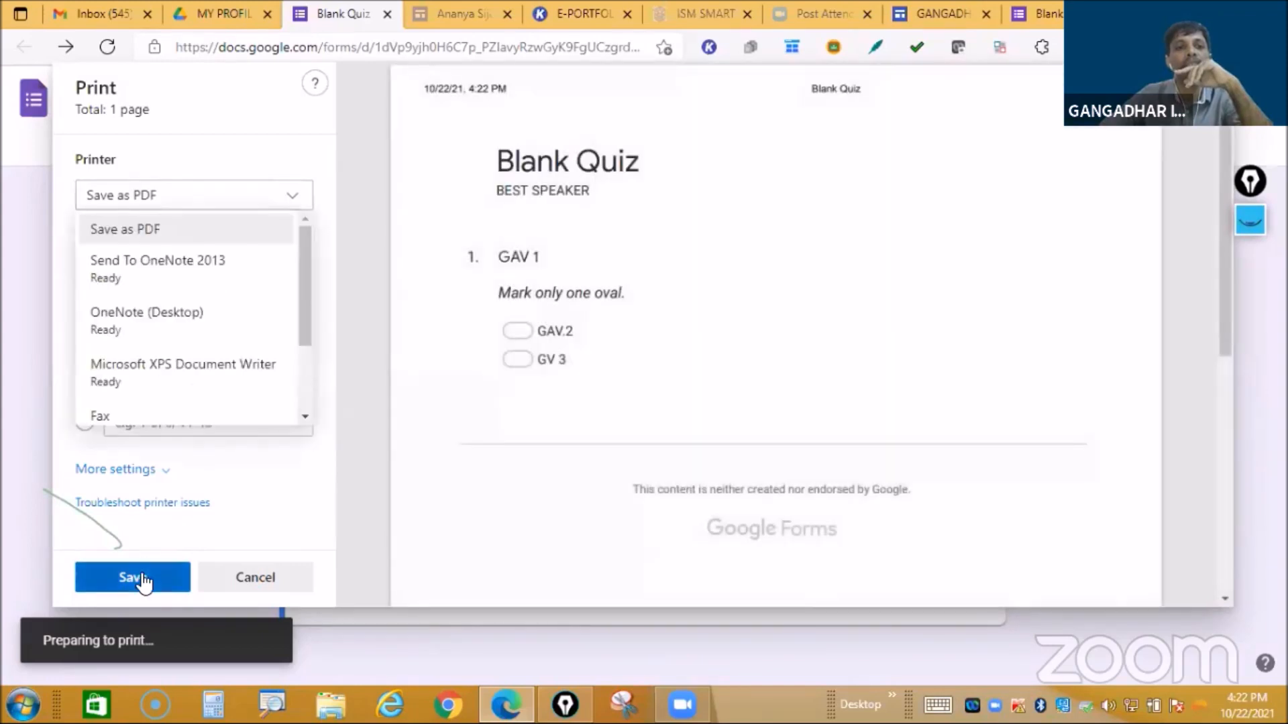
left_click(142, 575)
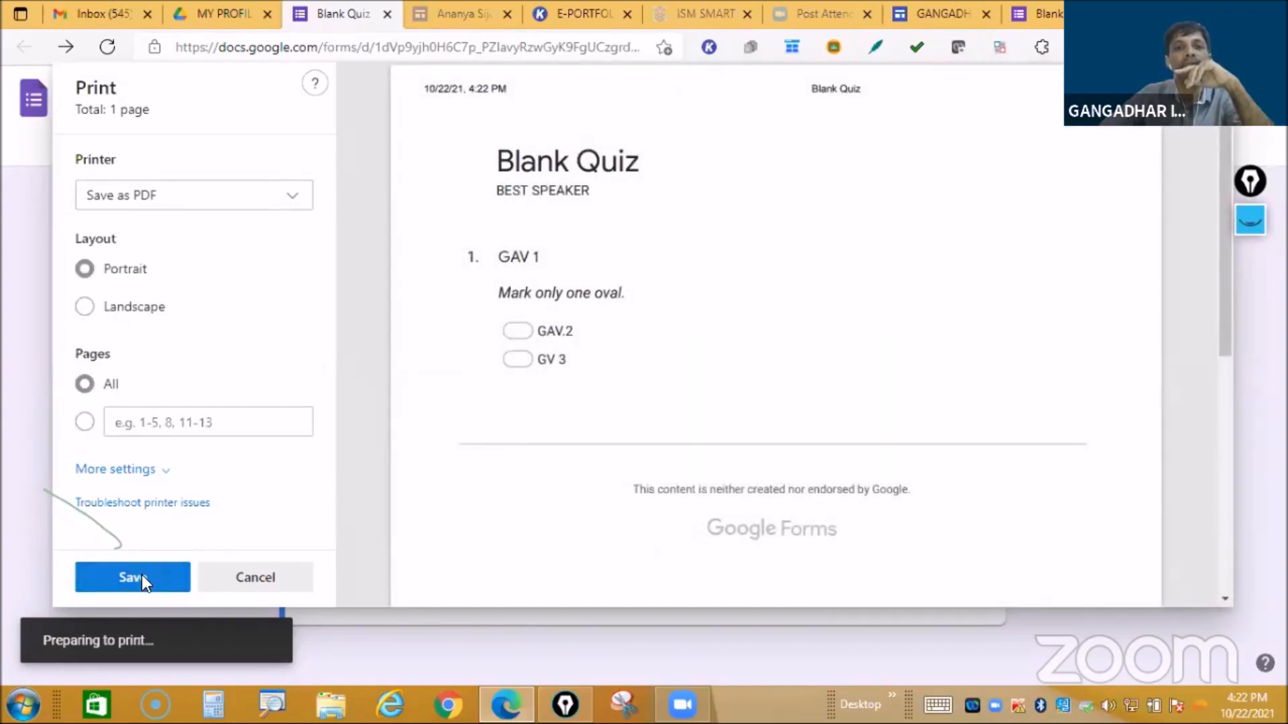
left_click(142, 576)
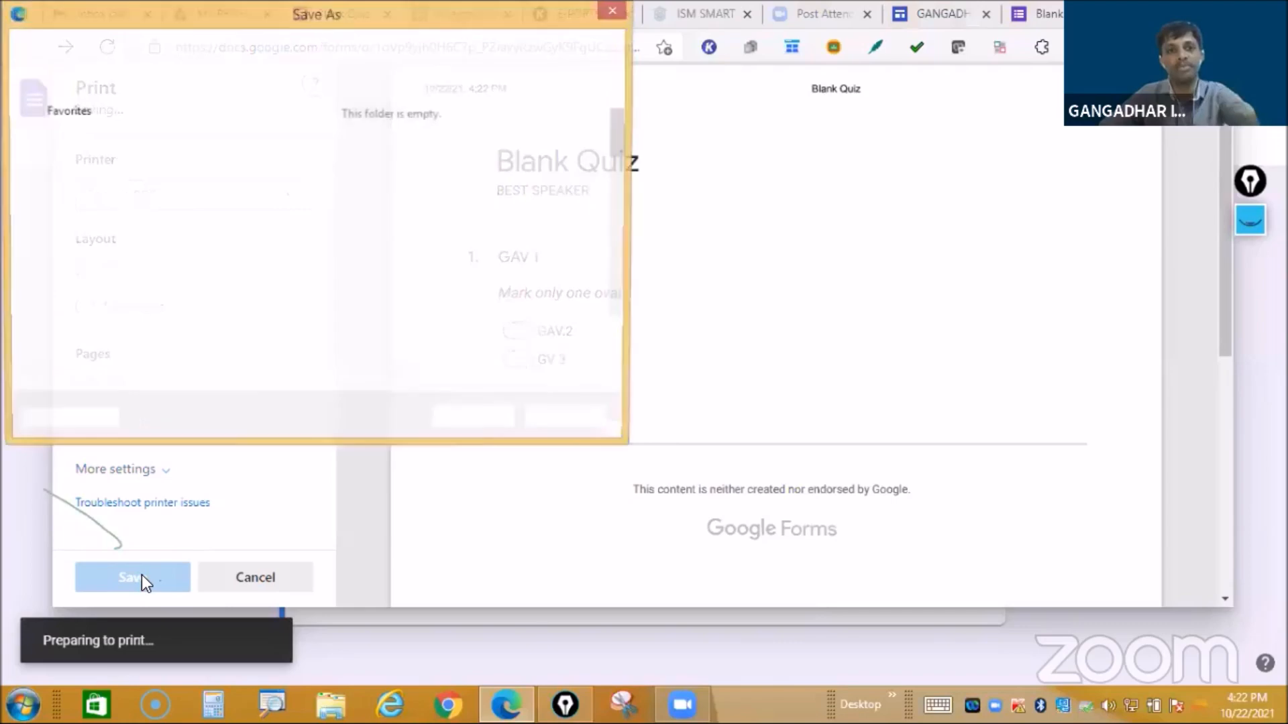
left_click(90, 211)
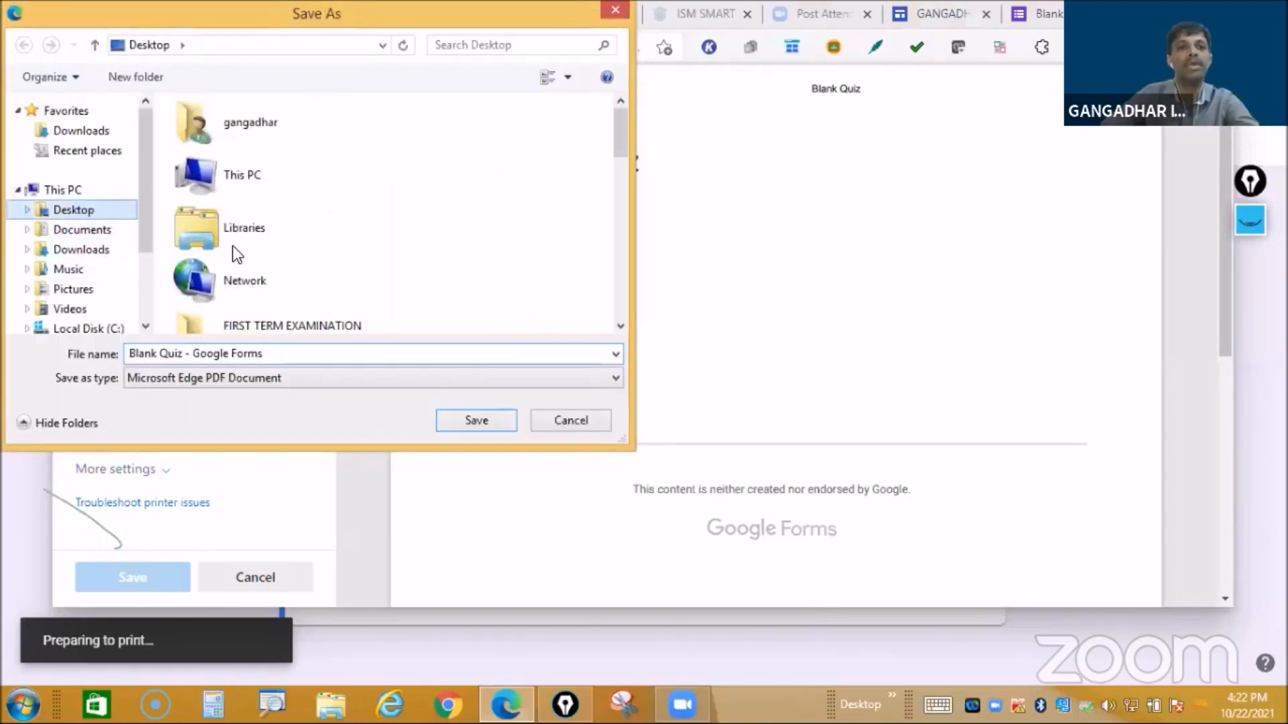
left_click(584, 420)
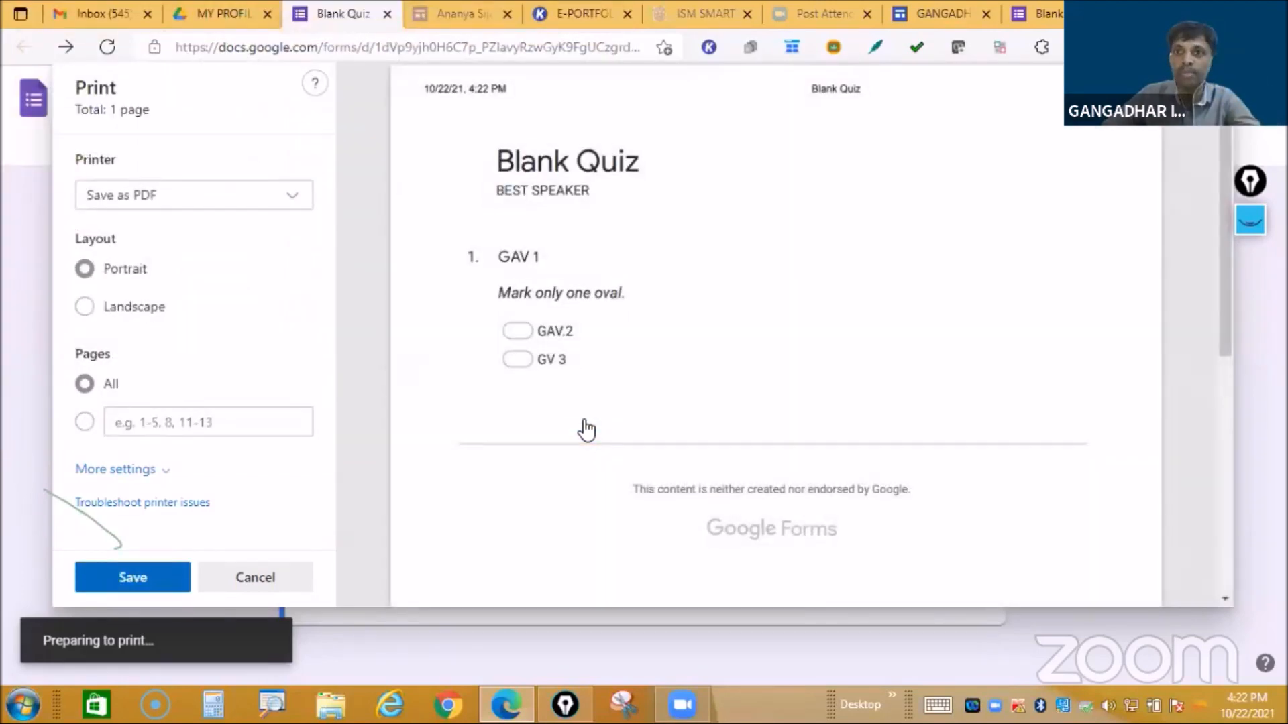
left_click(279, 582)
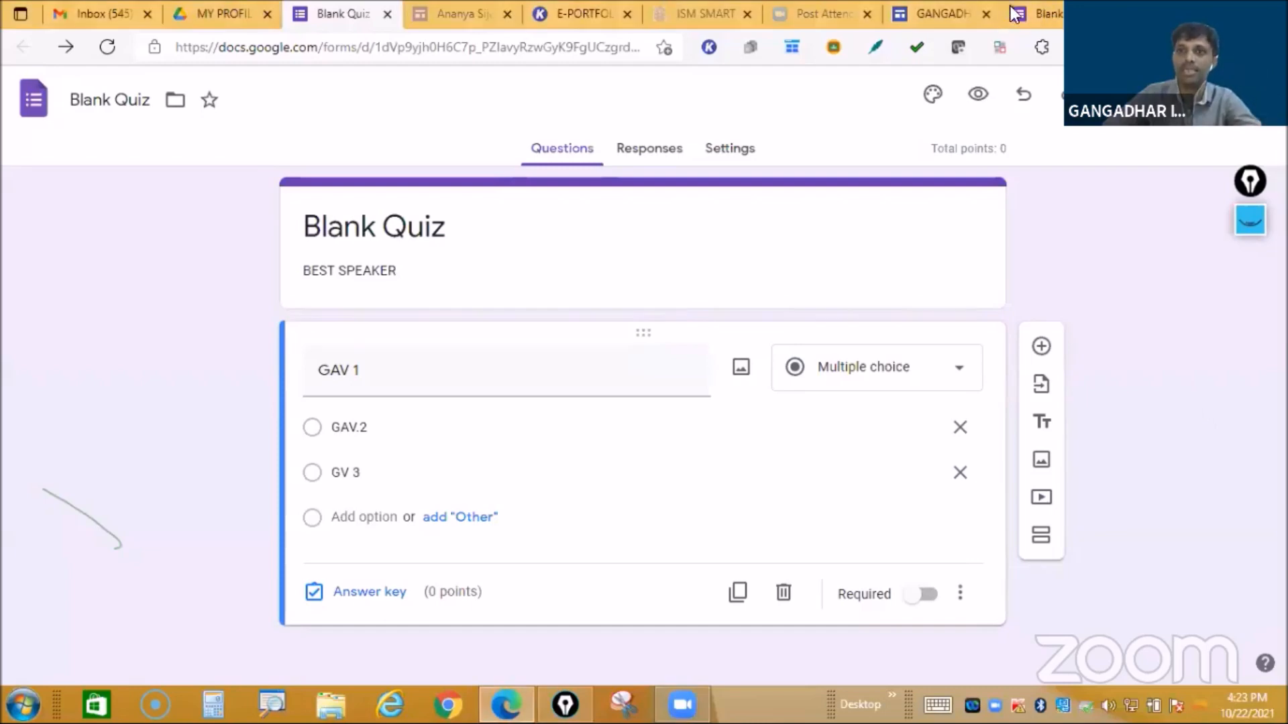
Step: Switch to the e-portfolio site, review its unpublished changes, and return to the editor without publishing
left_click(936, 15)
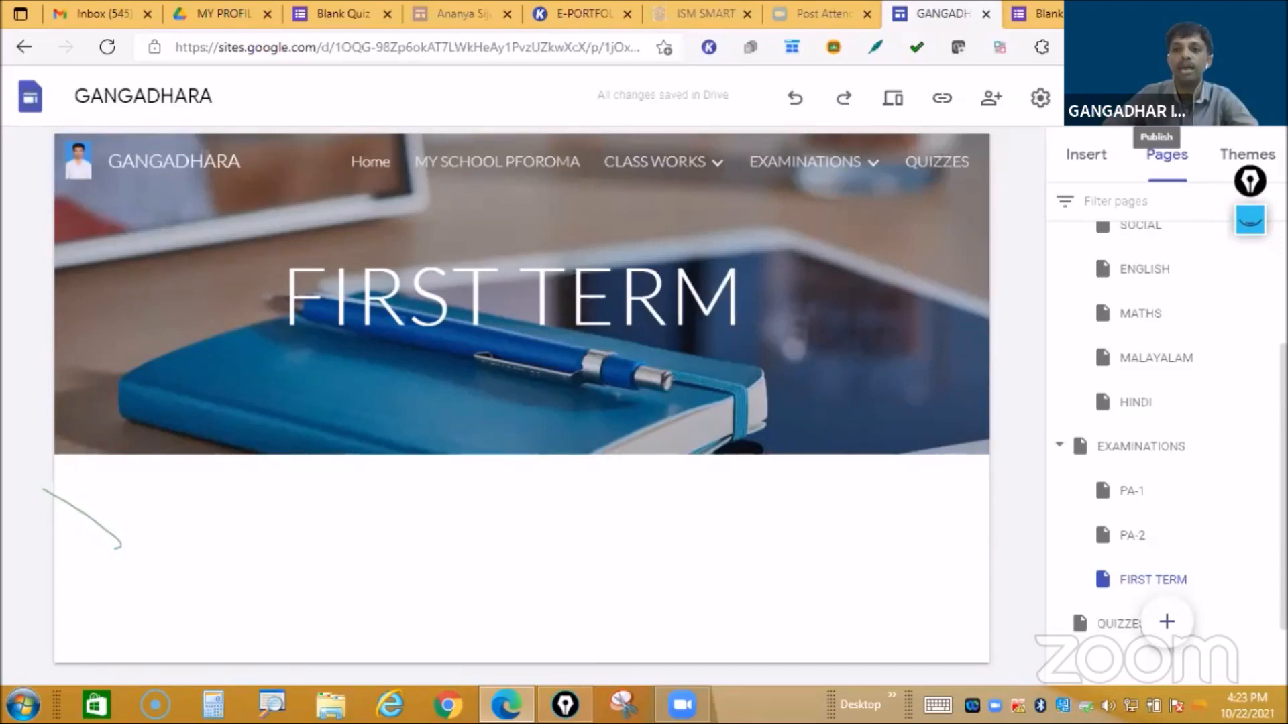
left_click(1156, 97)
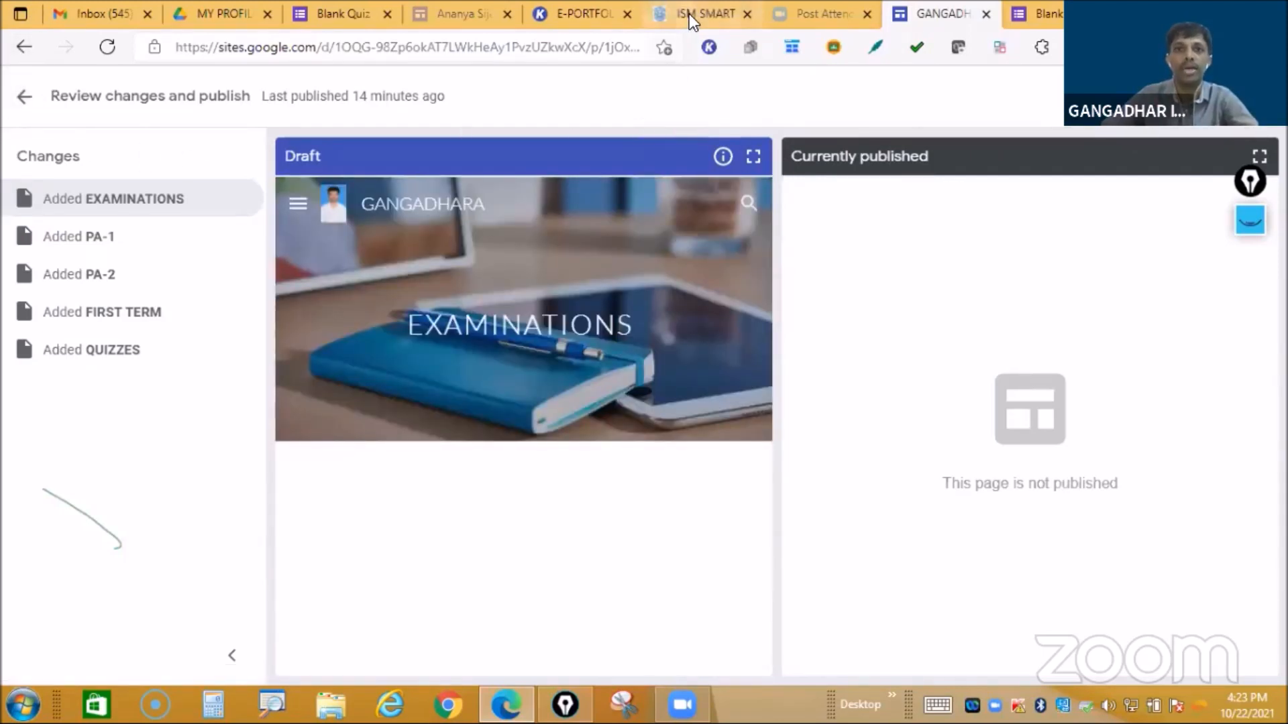
left_click(24, 46)
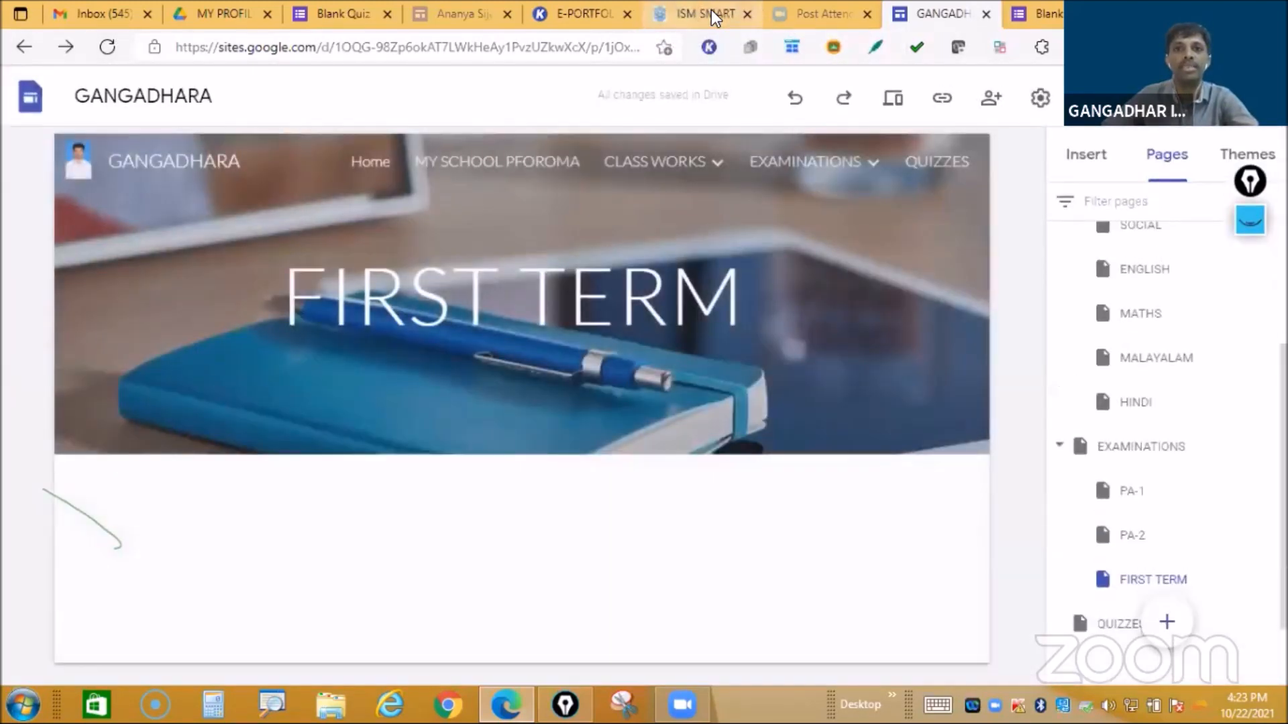
Step: Look through the ISM SMART sample site's home page, checking its captioned image links from SCHOOL PORTFOLIO FORM to CO-CURRICULAR
left_click(711, 9)
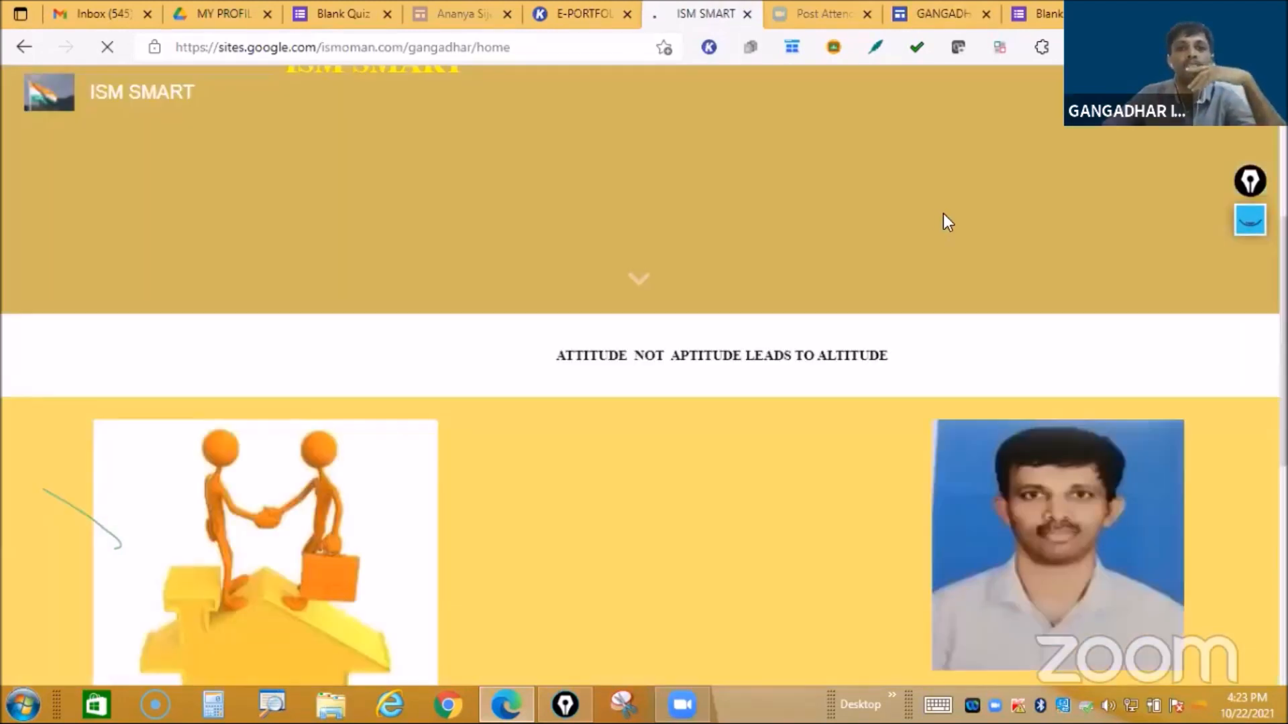
scroll(931, 213, "down", 6)
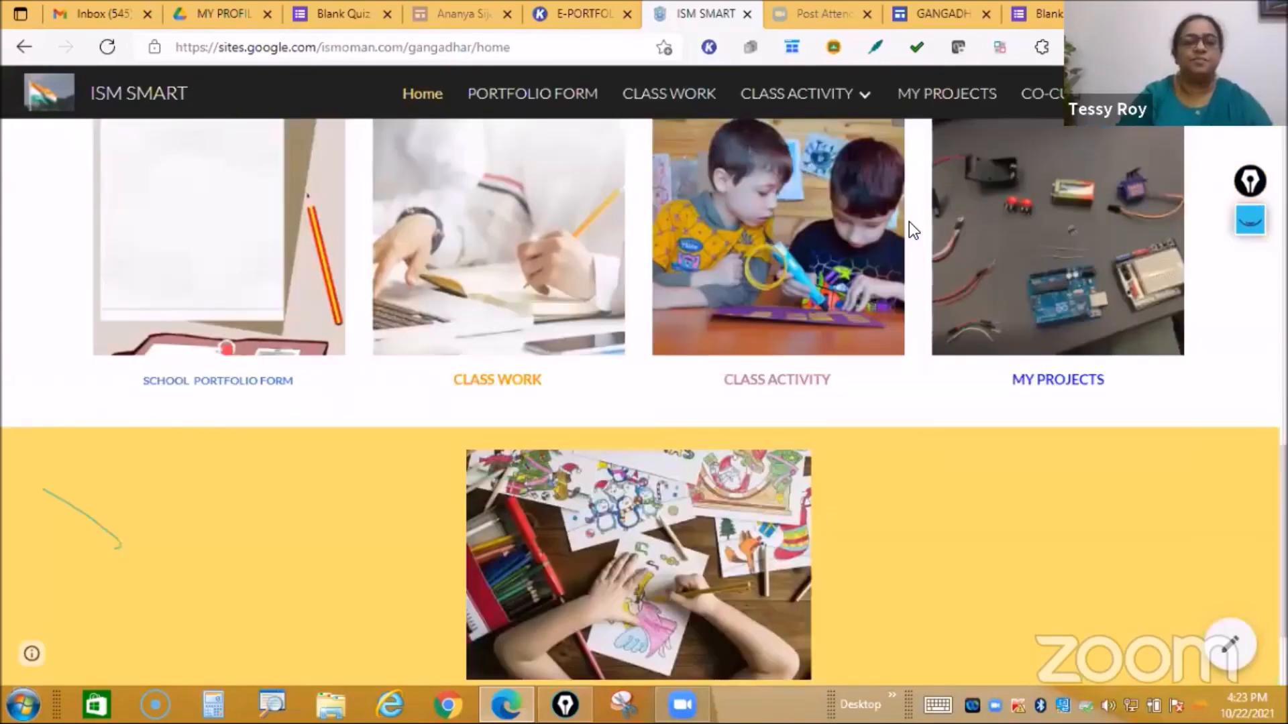
scroll(908, 222, "up", 5)
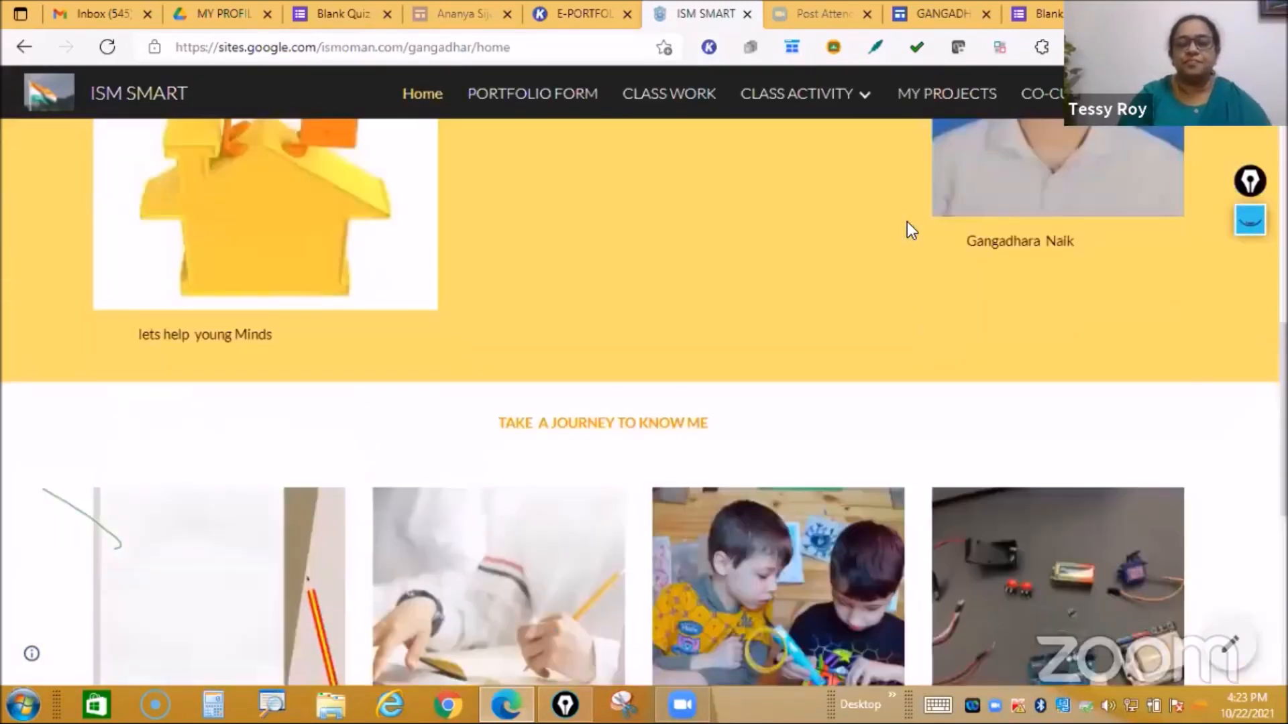
scroll(124, 380, "down", 7)
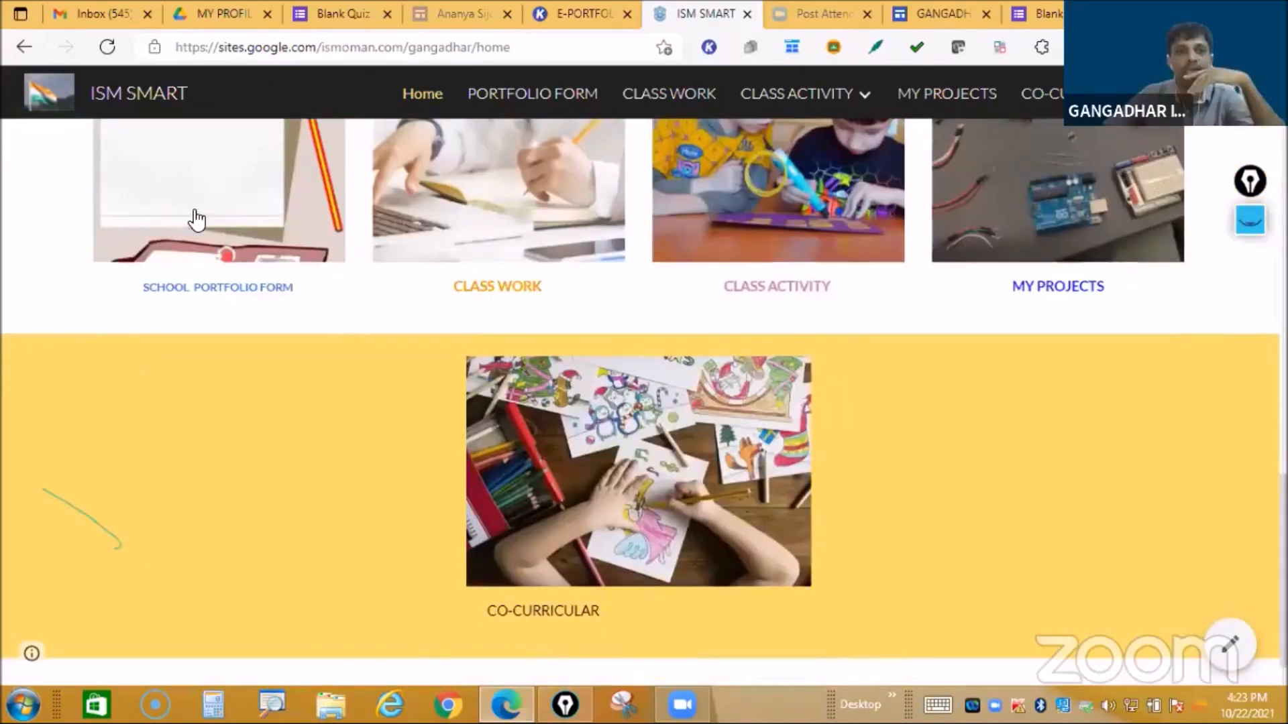
scroll(224, 350, "up", 3)
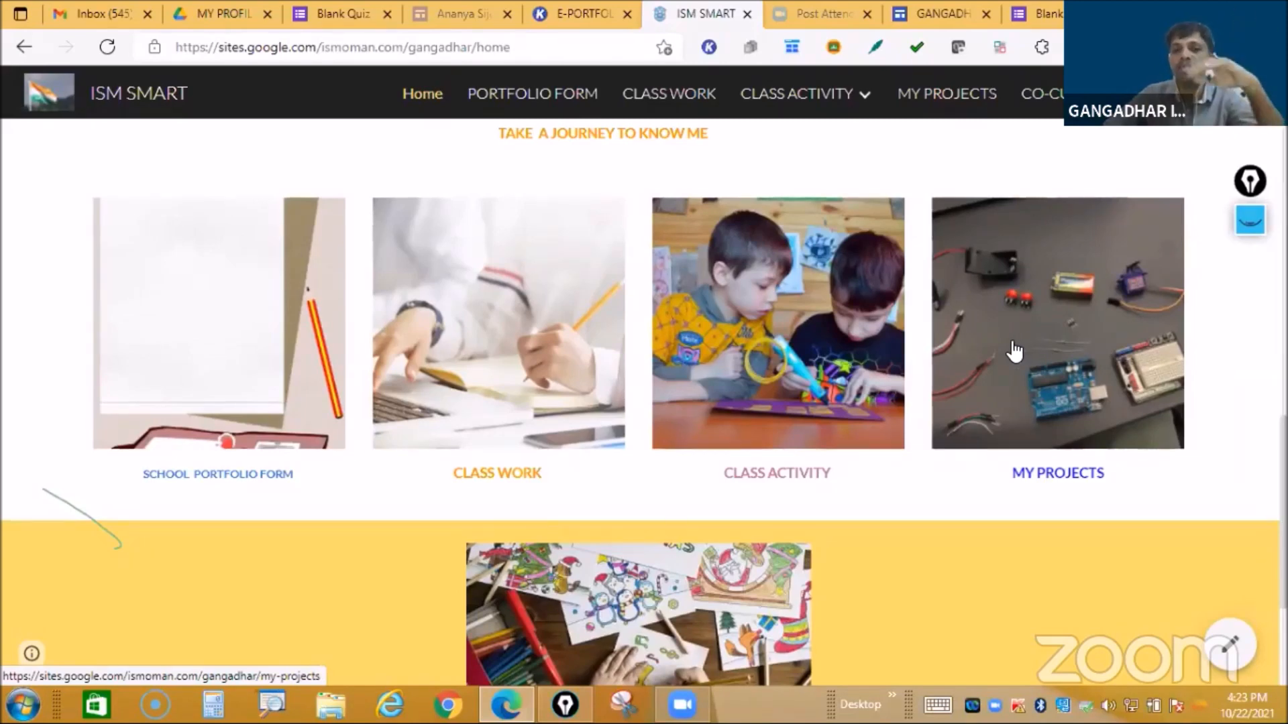
scroll(1055, 577, "down", 3)
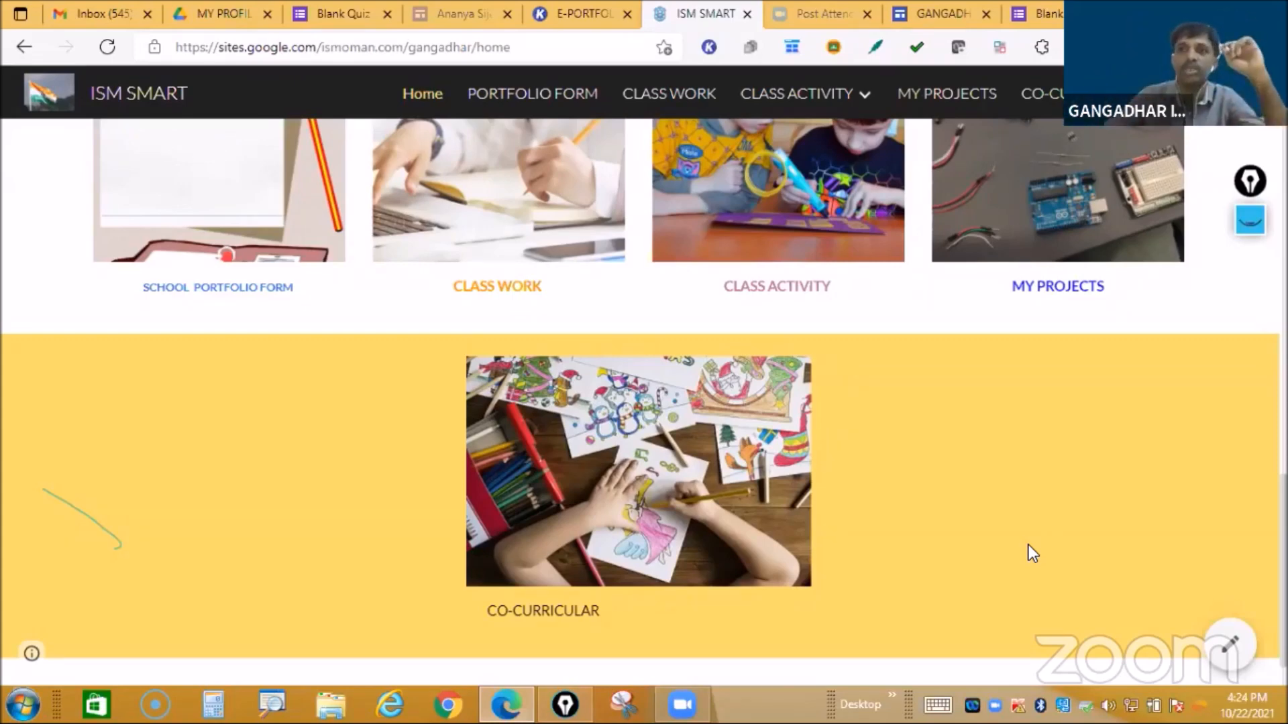
Step: View the published version of the e-portfolio site, look over its Home page, and close it
left_click(920, 12)
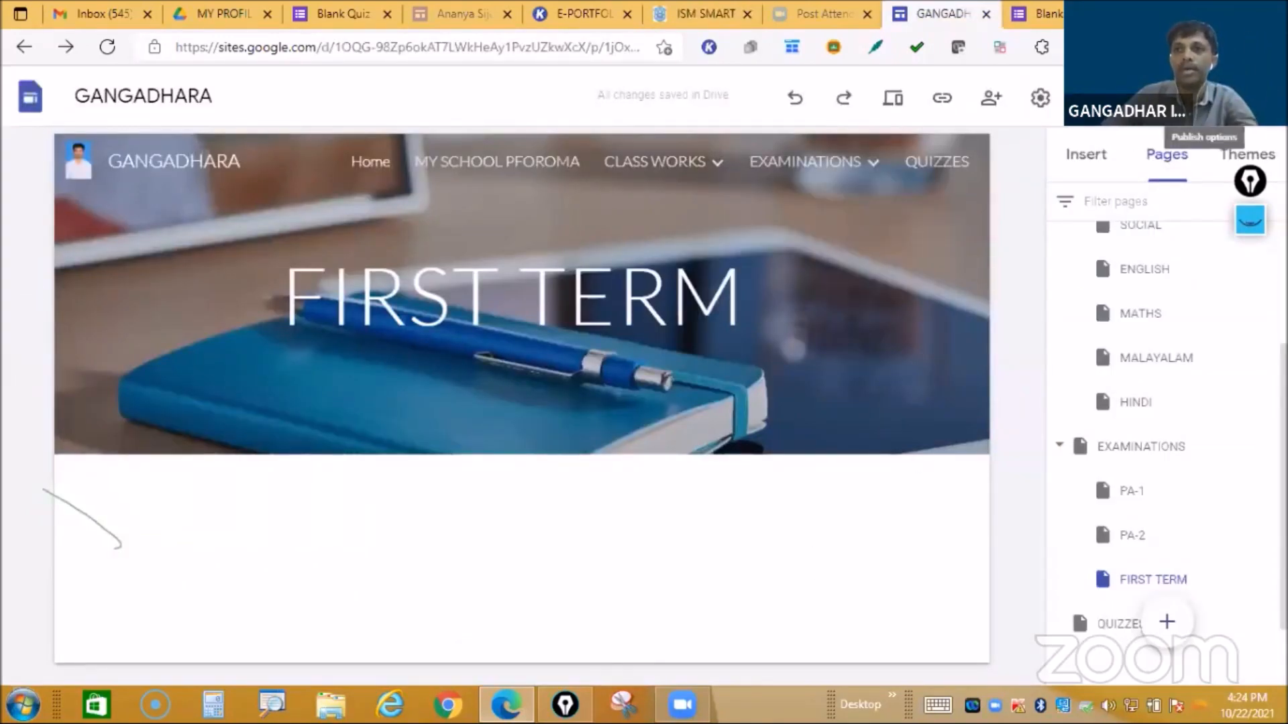
left_click(1188, 98)
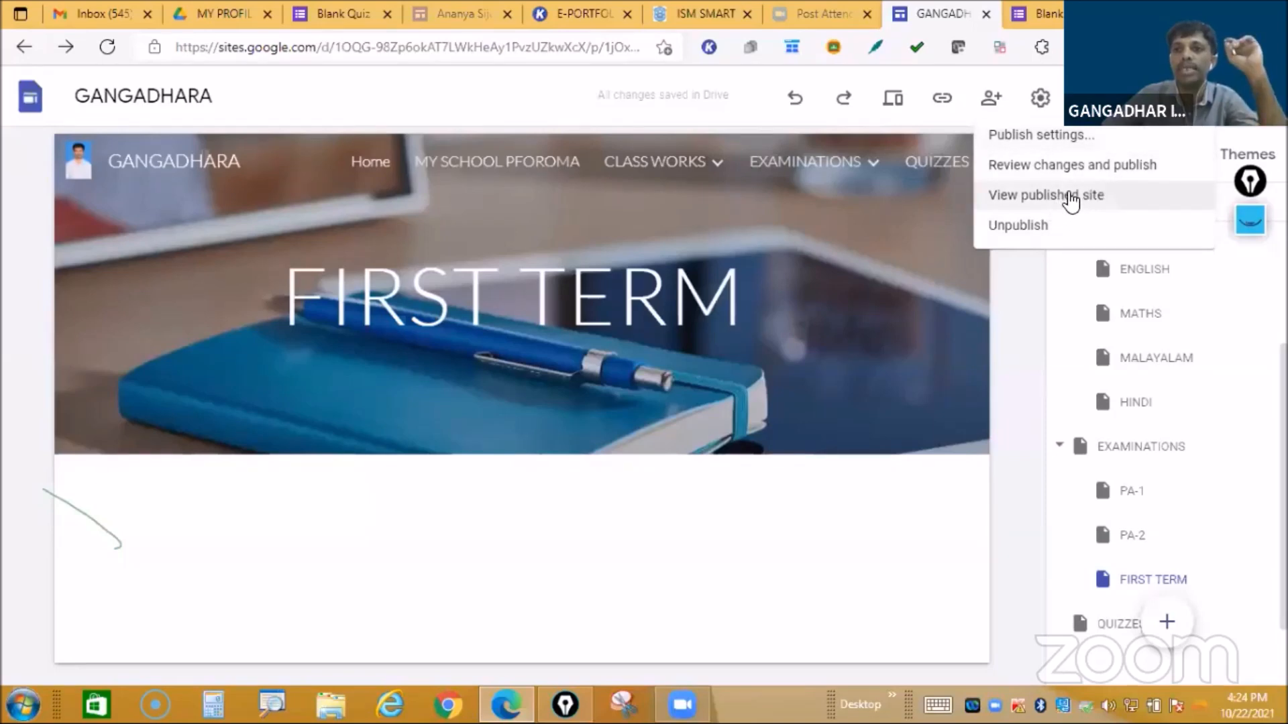
left_click(1069, 195)
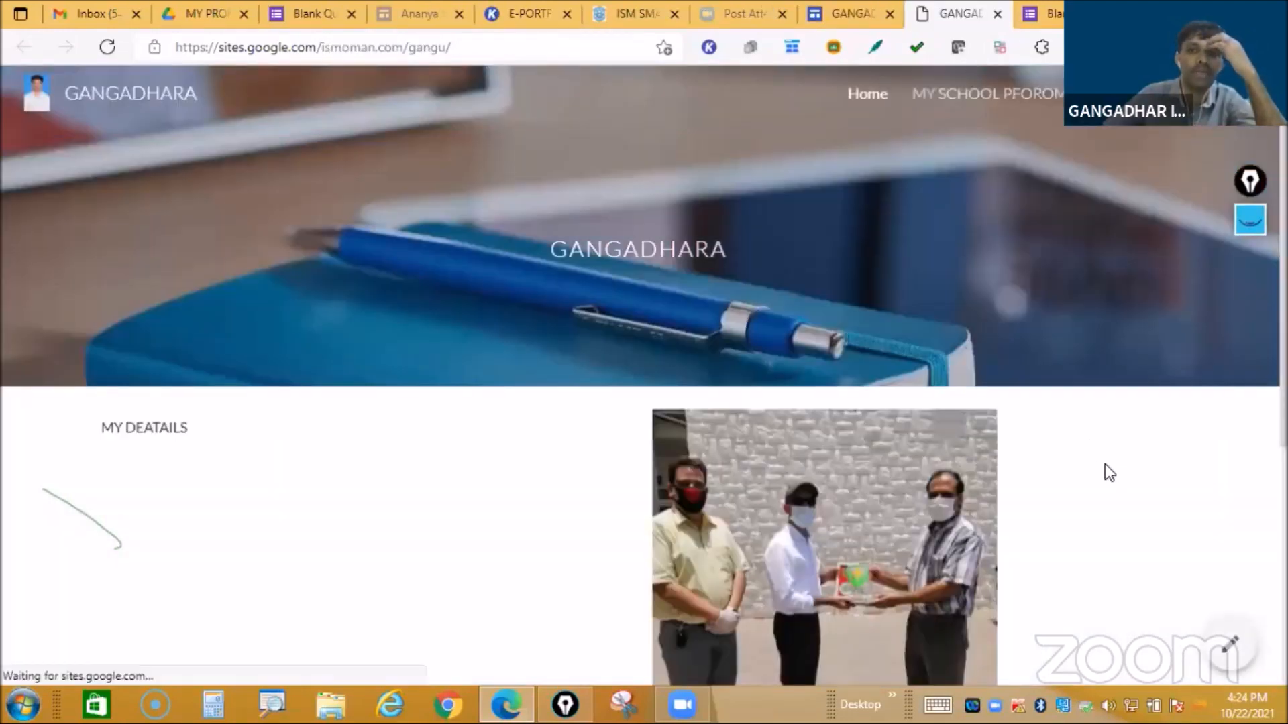
scroll(1106, 469, "down", 4)
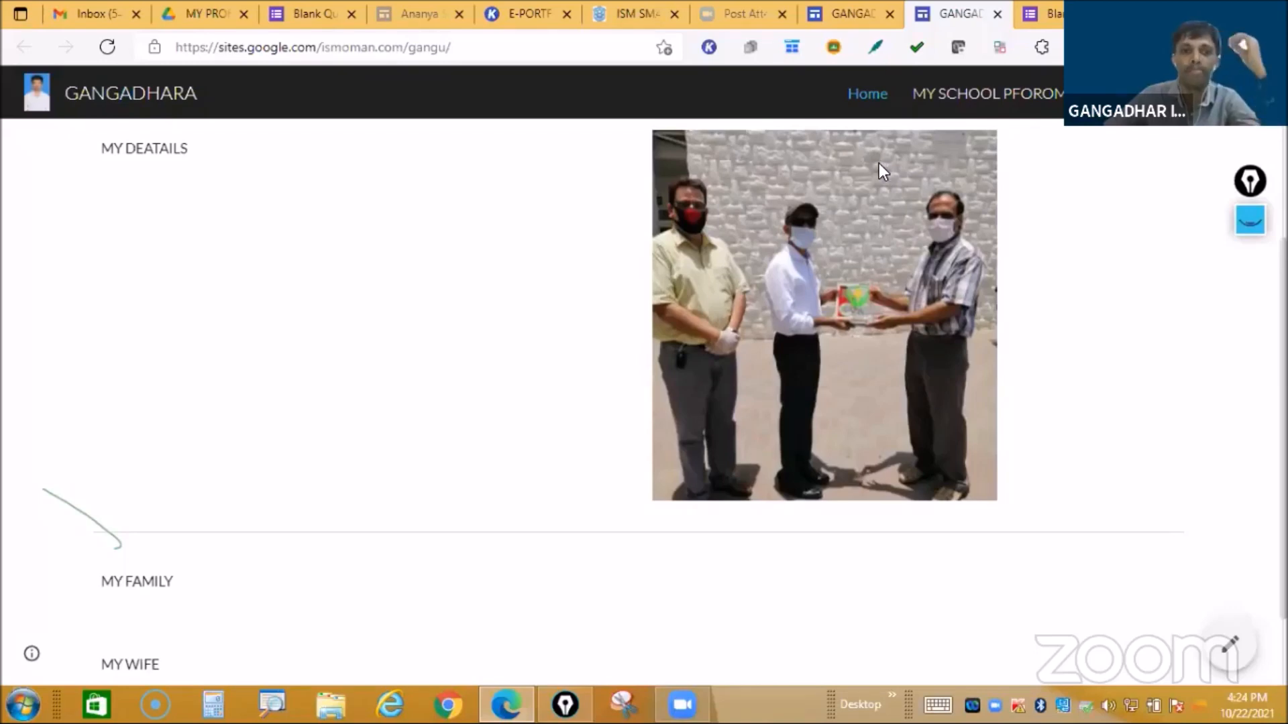
left_click(996, 14)
Step: Open the published e-portfolio site again and switch from its Home page into editing mode
left_click(1206, 98)
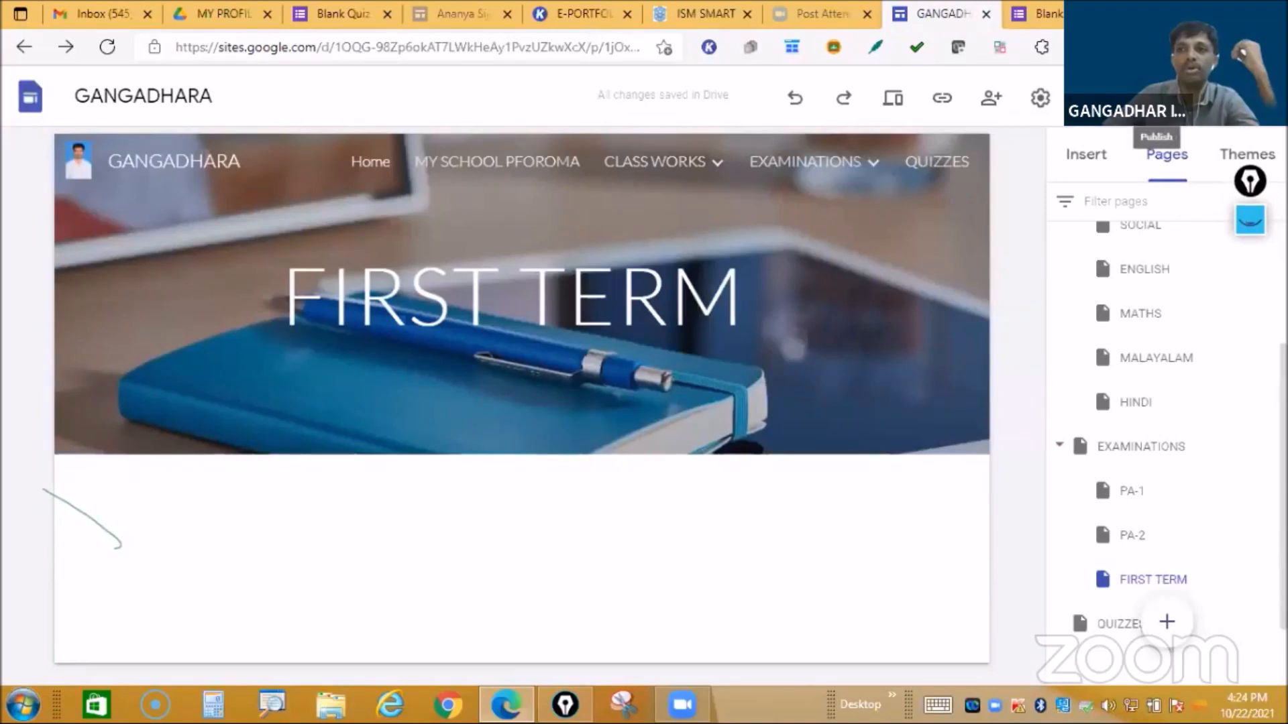
left_click(1205, 98)
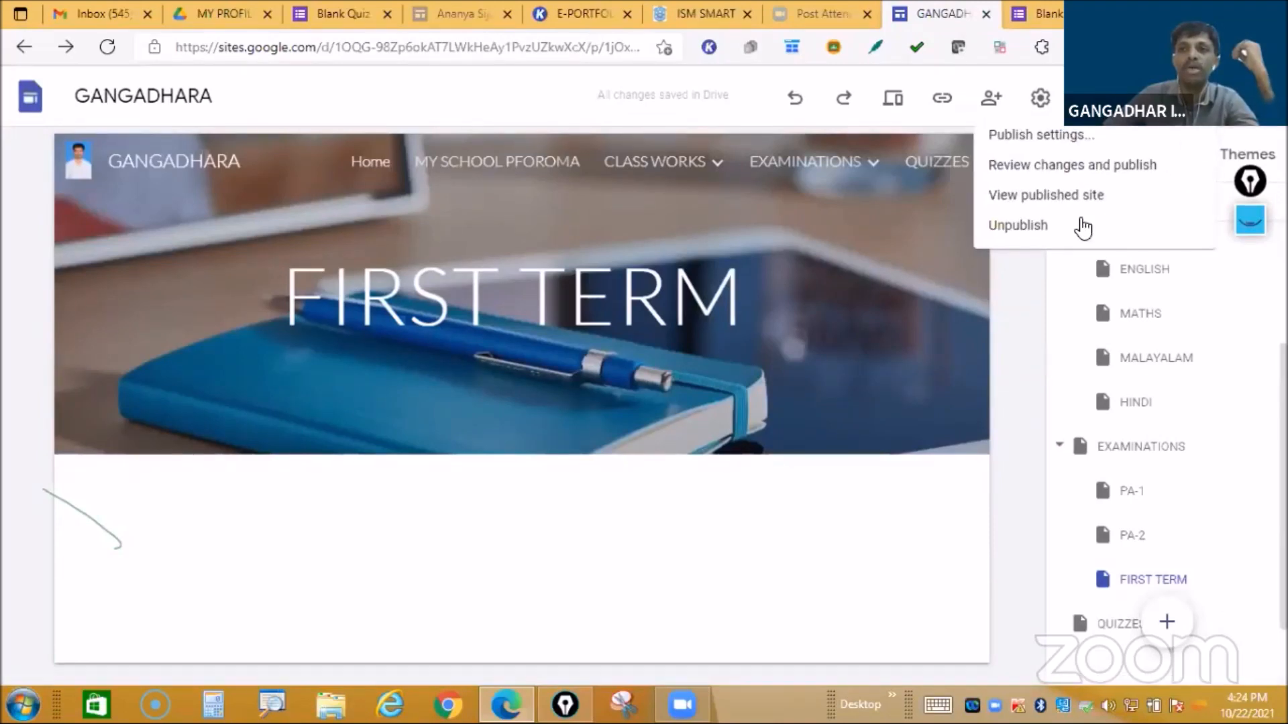
left_click(1056, 196)
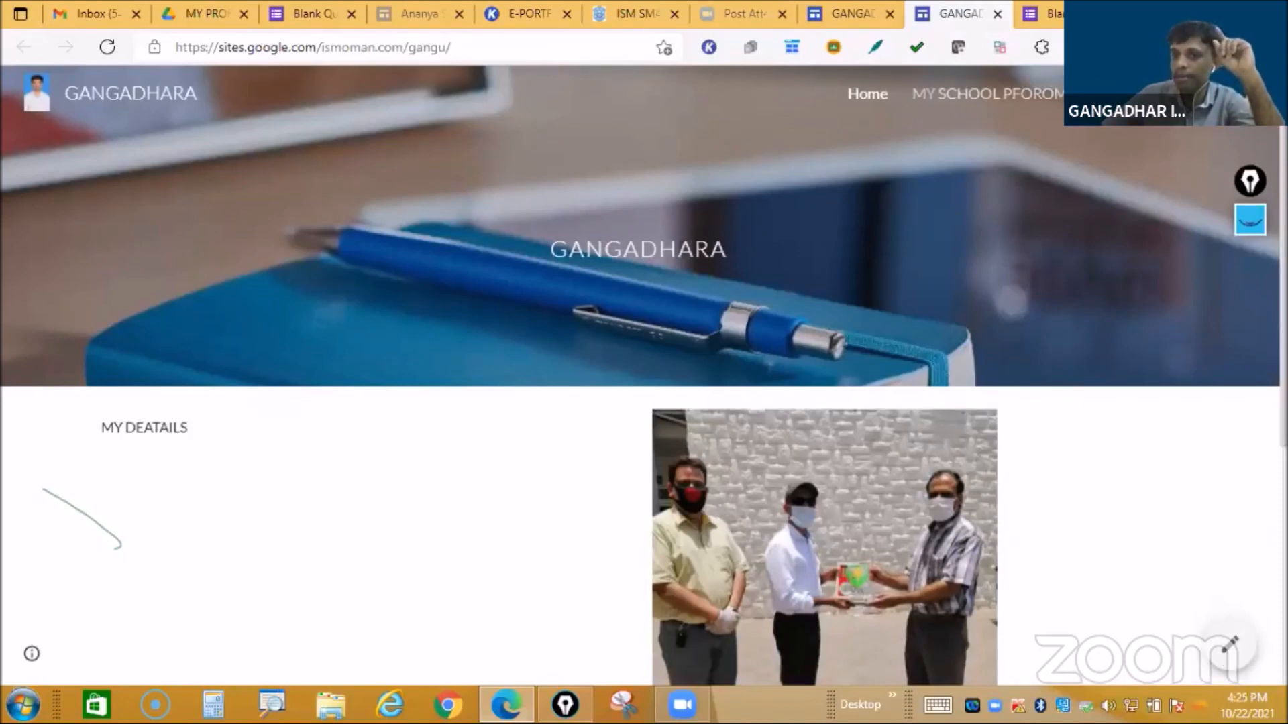
left_click(1230, 656)
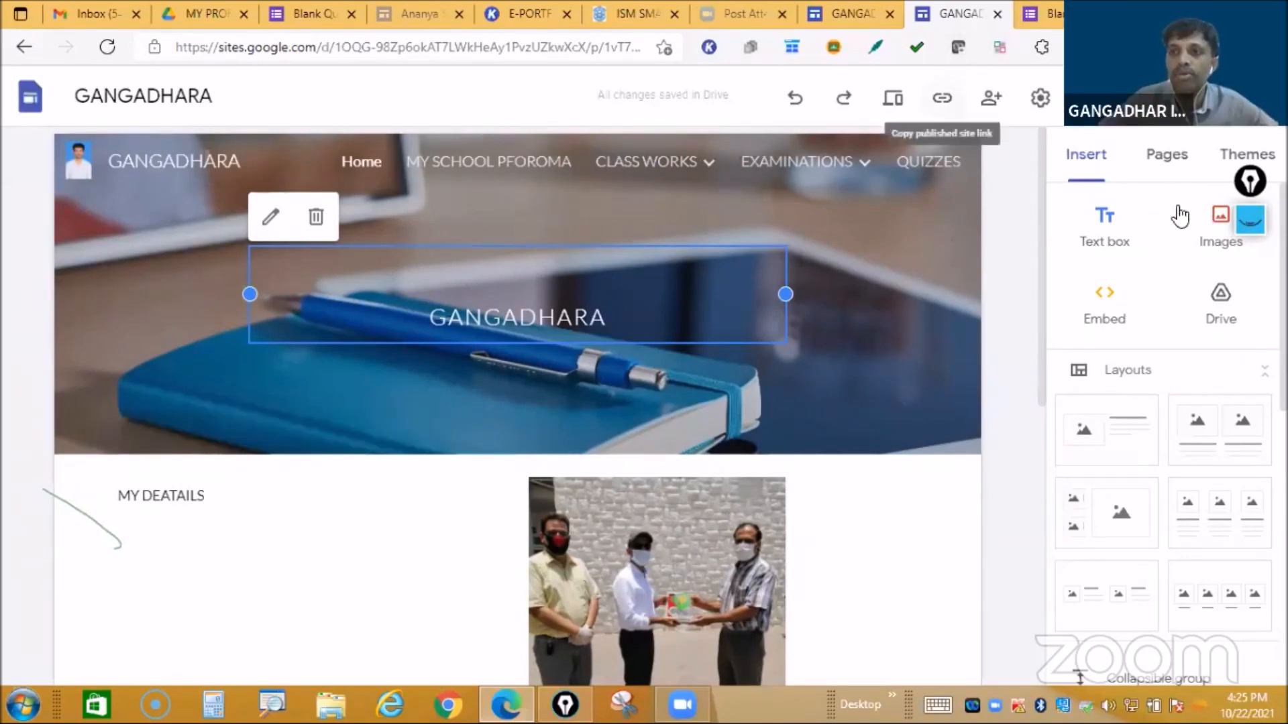
Step: Circle the site editor's copy-link control with the pink annotation pen, erase the mark, and restore the normal pointer
left_click(1255, 226)
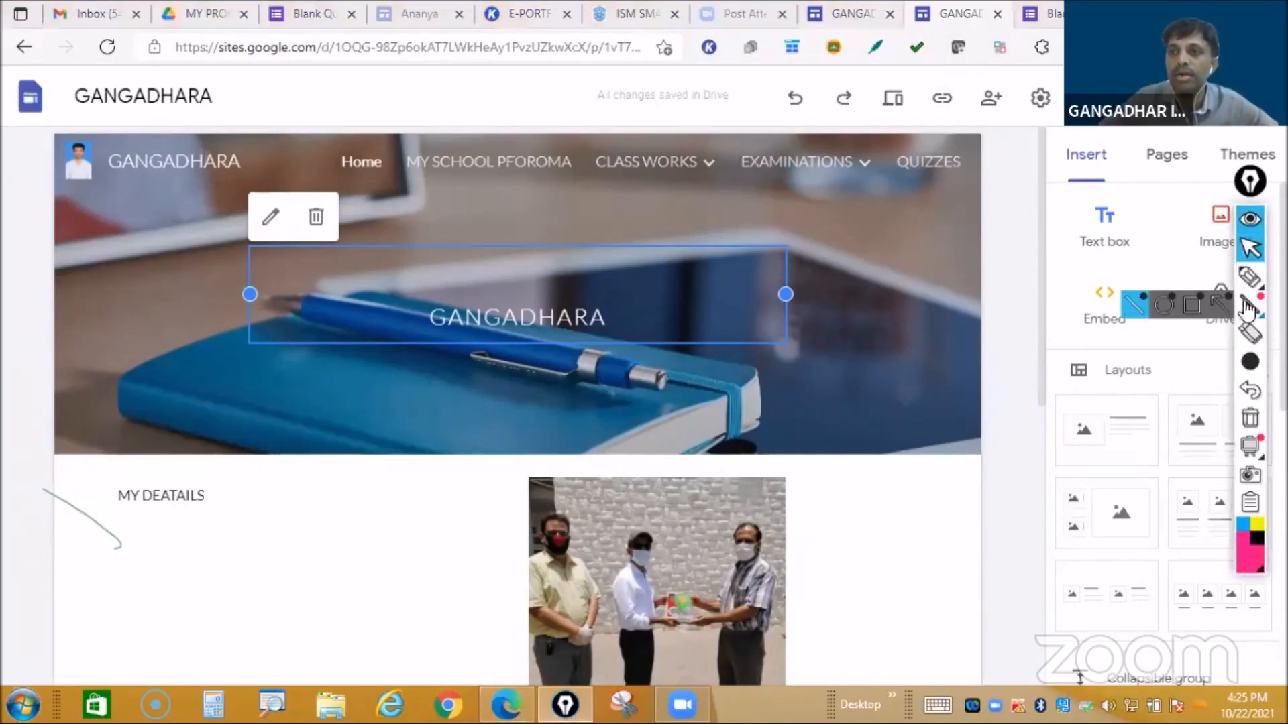
mouse_move(1248, 278)
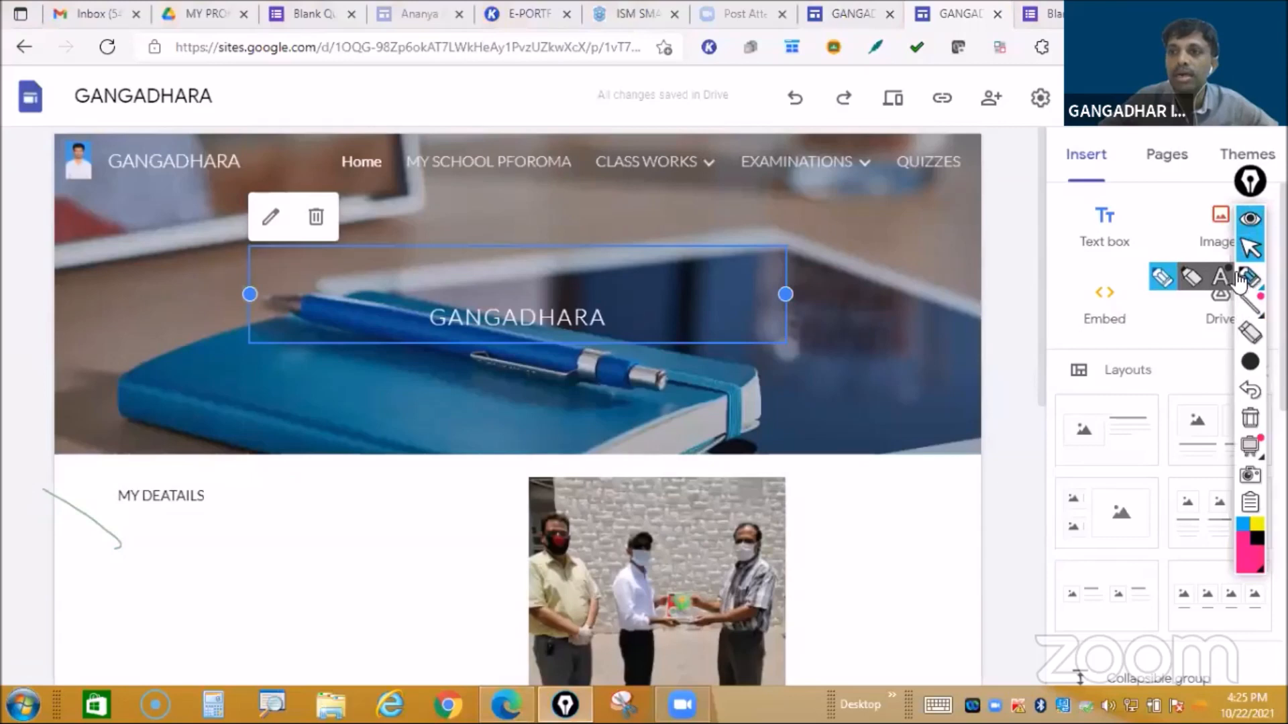
left_click(1163, 277)
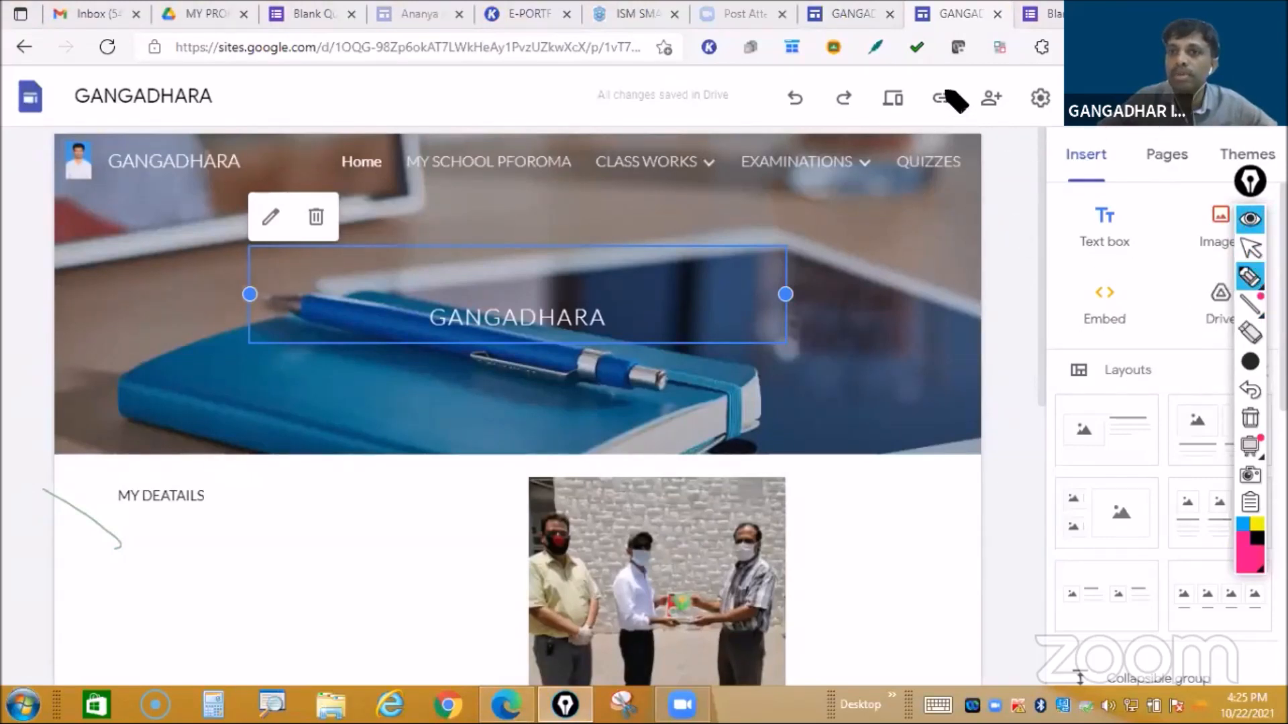
mouse_move(963, 87)
left_mouse_down()
mouse_move(912, 67)
mouse_move(935, 144)
mouse_move(985, 125)
left_mouse_up()
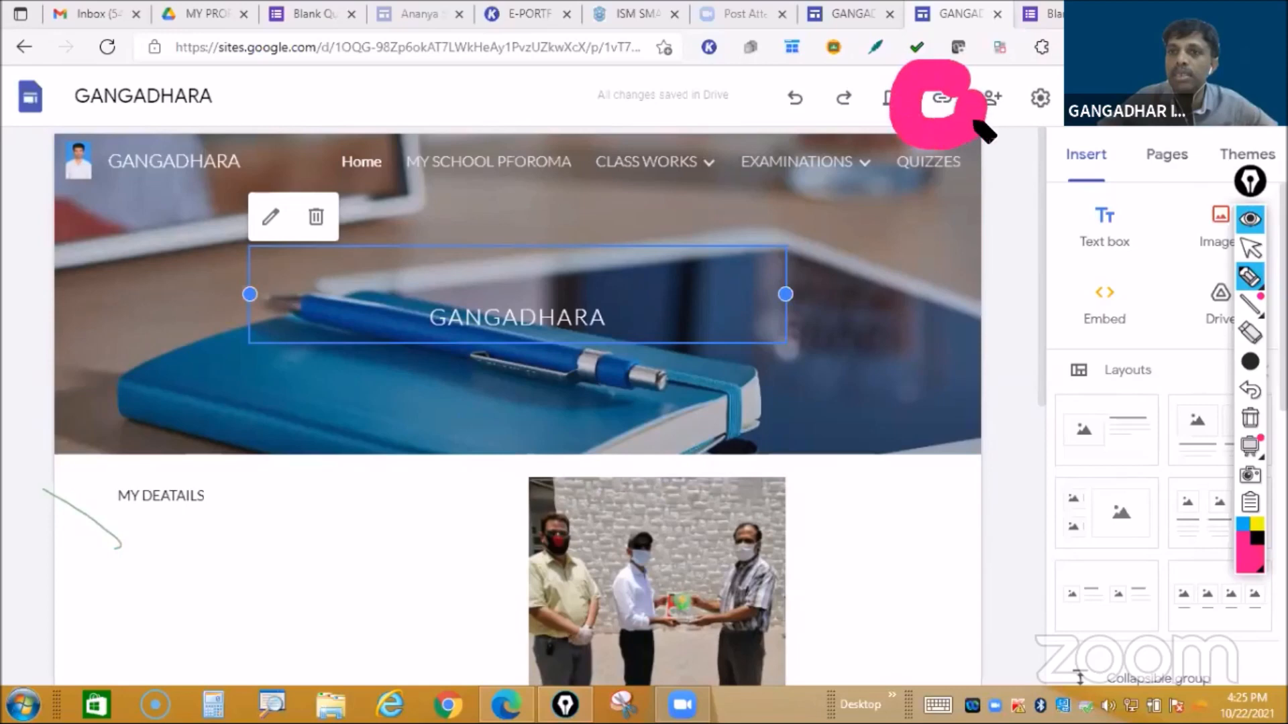
left_click(1249, 335)
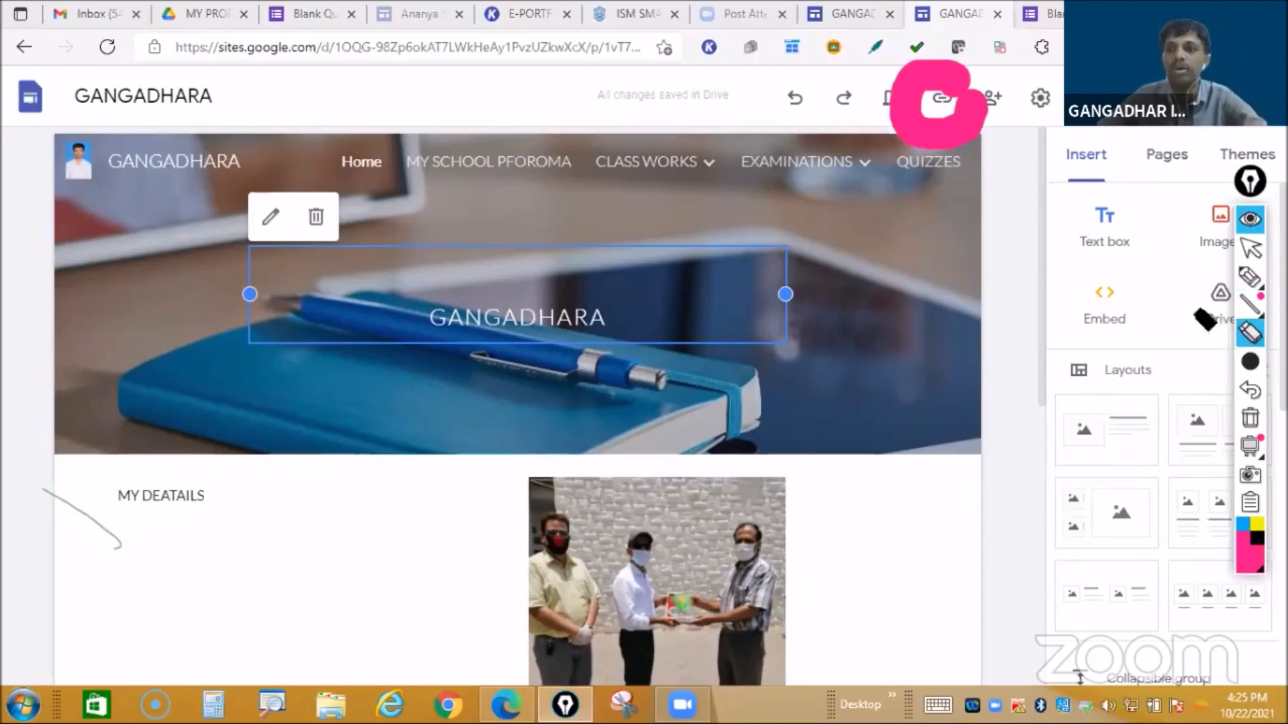
left_click(956, 127)
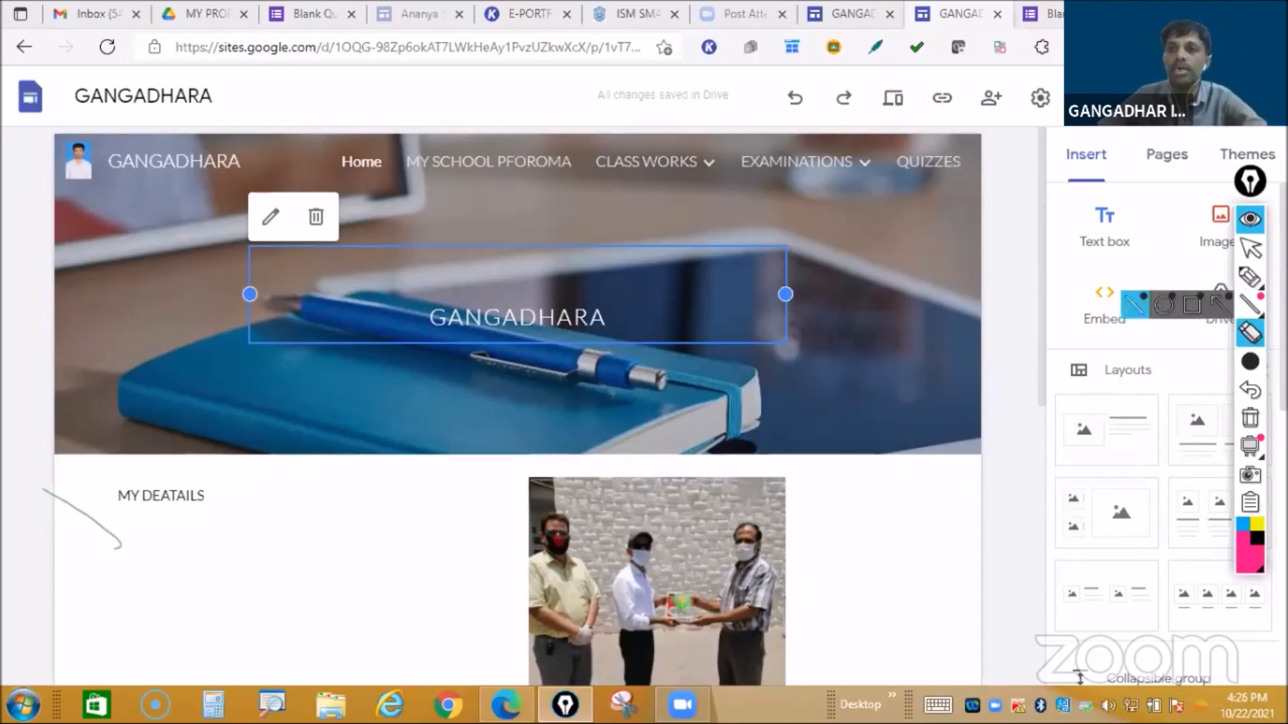
left_click(1250, 248)
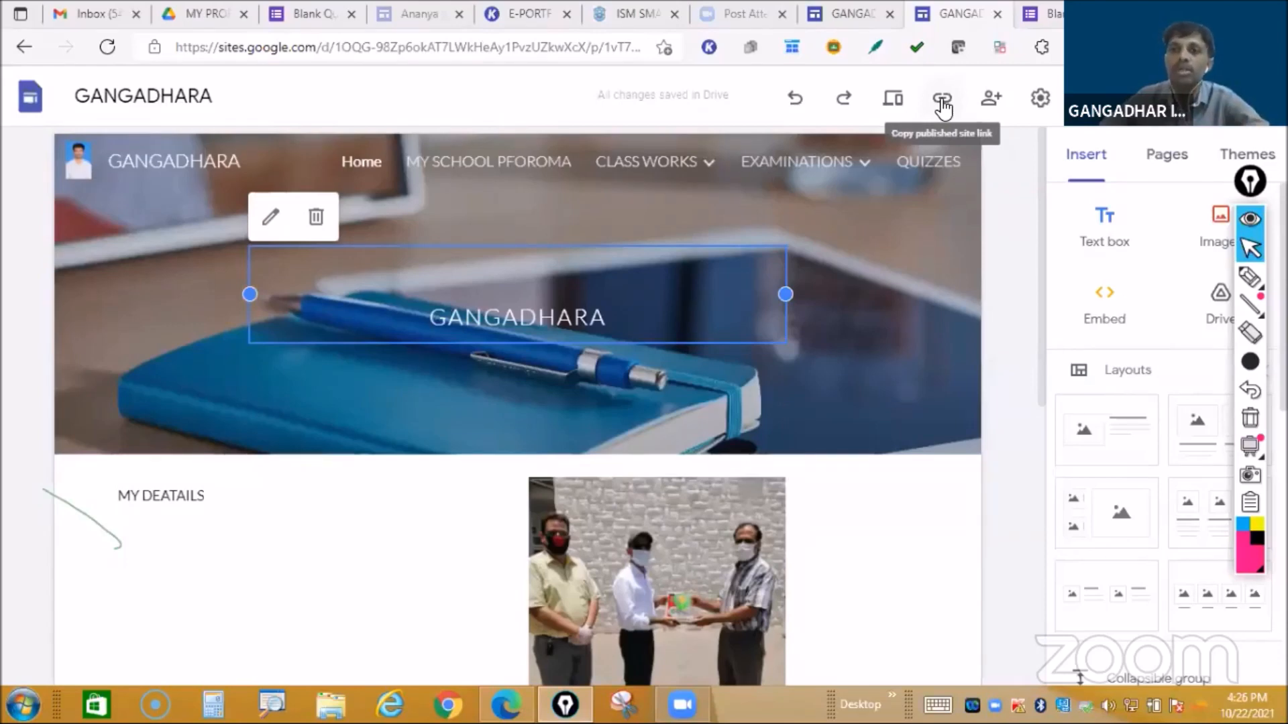
Step: Copy the published site link of the e-portfolio from the site editor
left_click(941, 100)
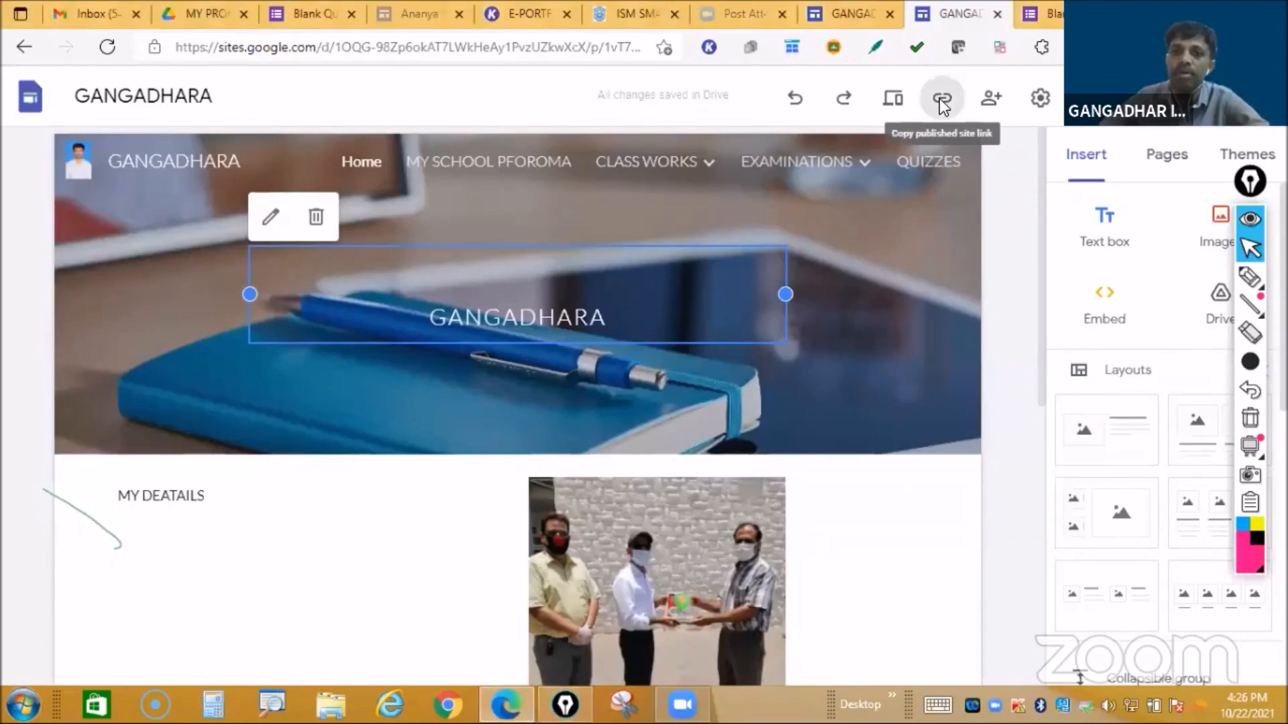
left_click(941, 98)
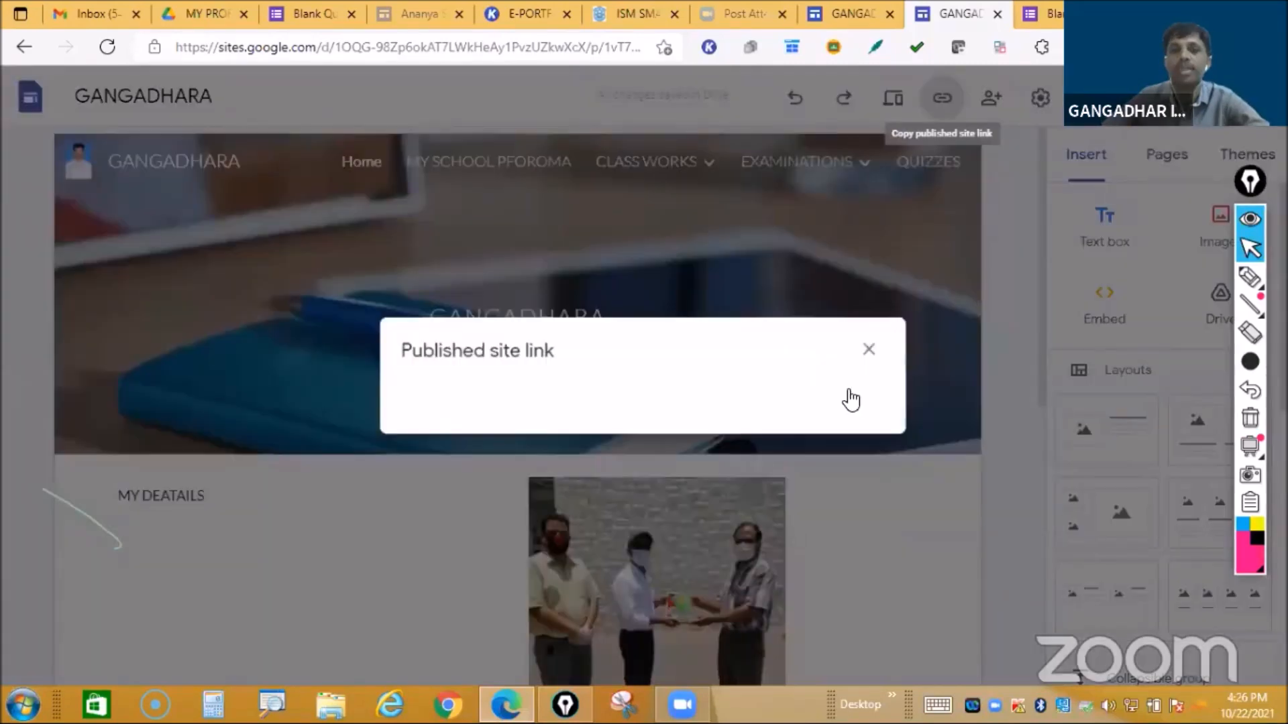
key("Return")
Step: Start a new Gmail message, enter the teacher's address as recipient, and set the subject to MY PORTFOLIO
left_click(94, 11)
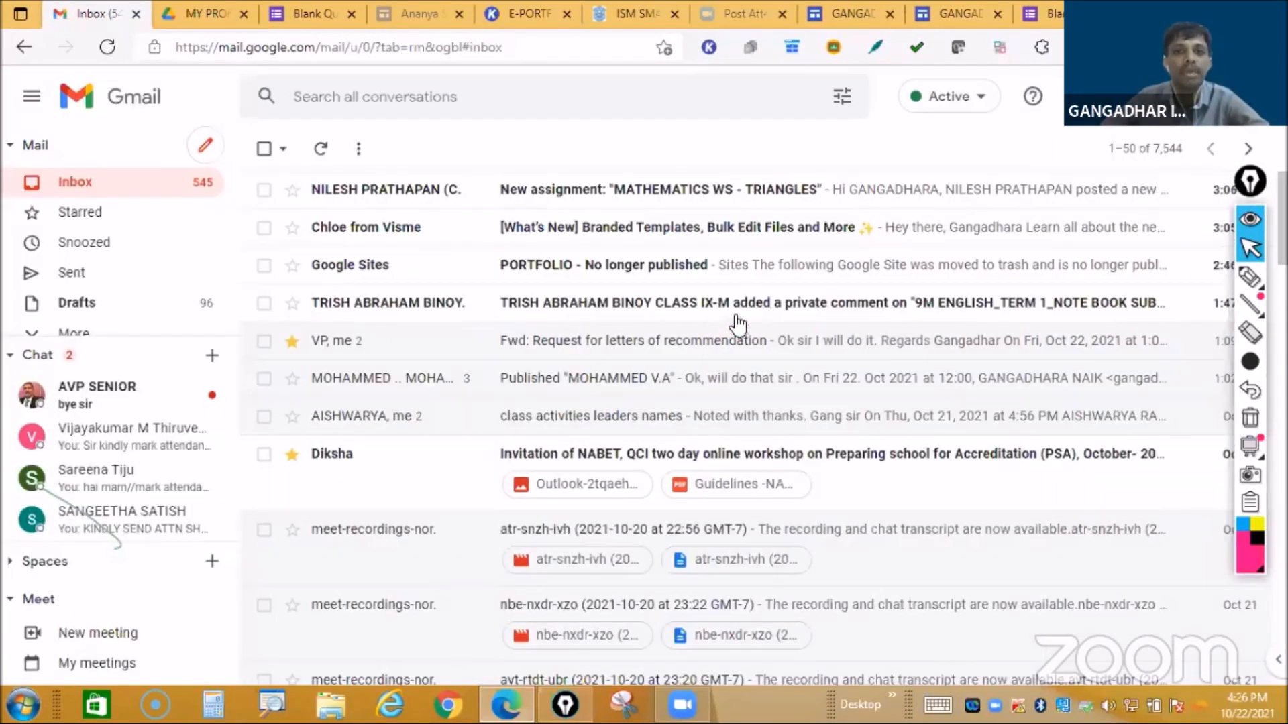
type("cT")
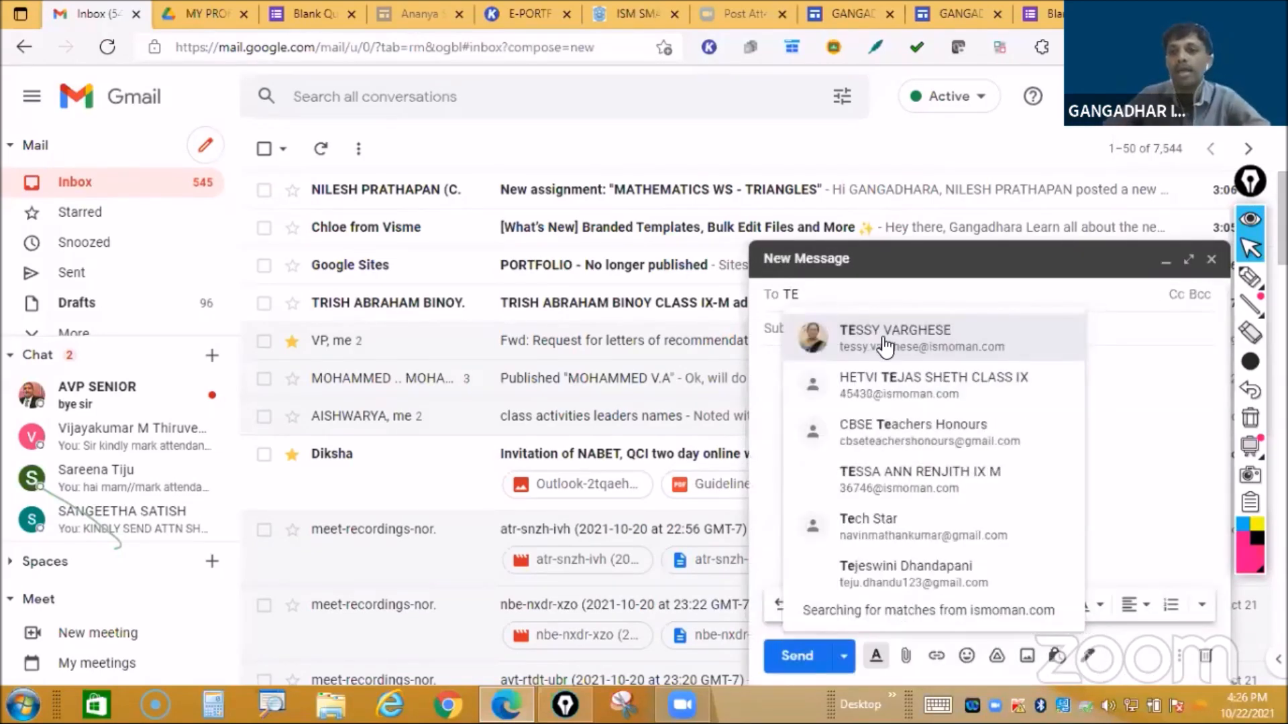
left_click(841, 342)
left_click(799, 328)
type("MY P")
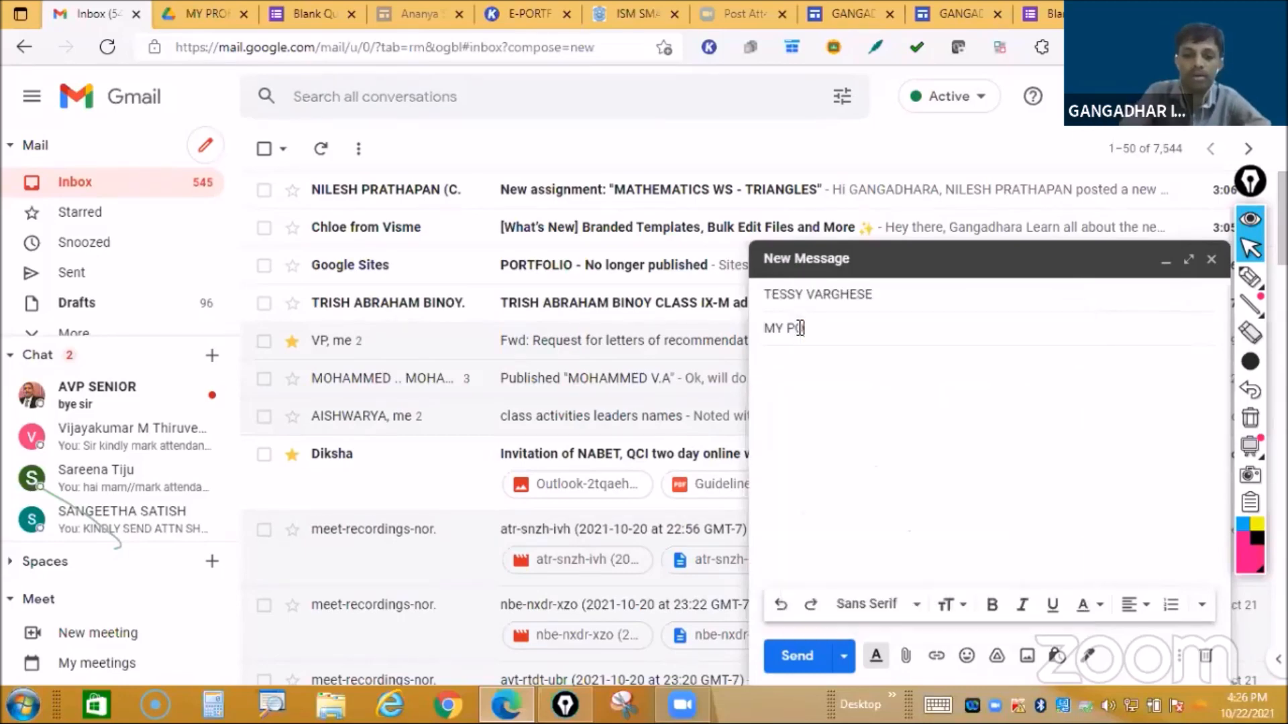
type("O")
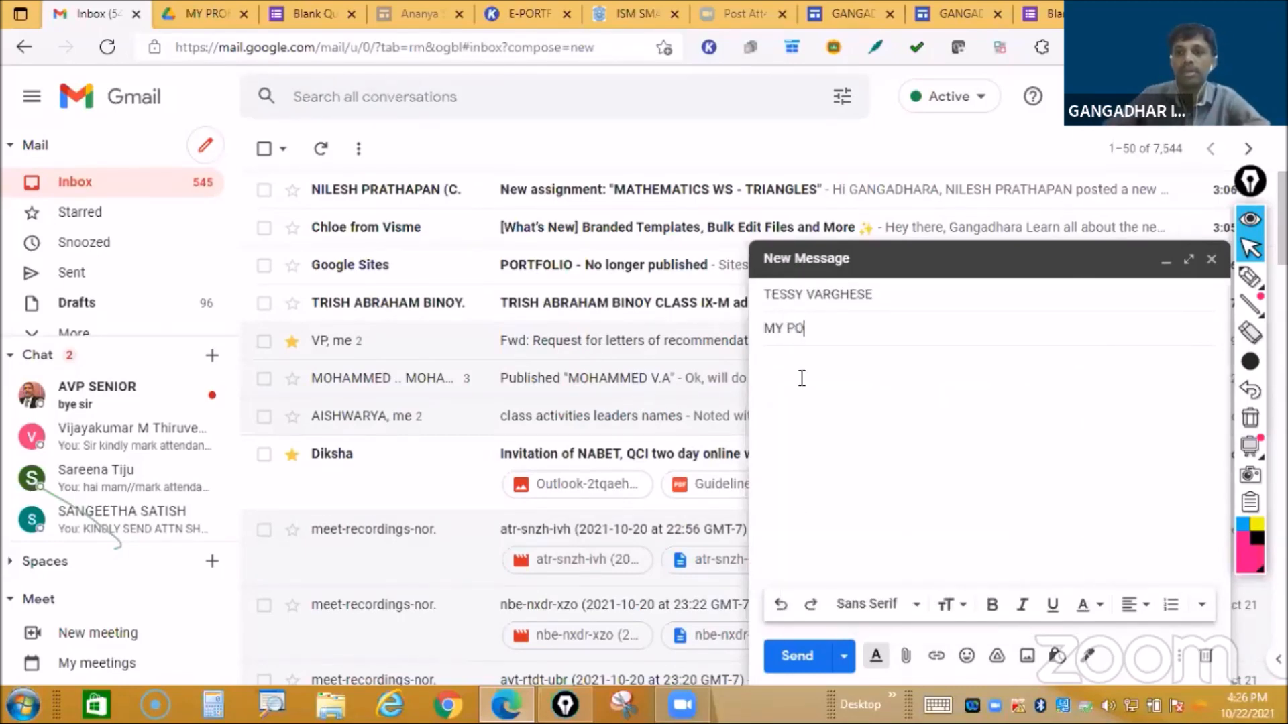
type("RTFOLIO")
Step: Write Hai in the message body, paste the published site link below it, and close the draft without sending
left_click(802, 377)
type("hA")
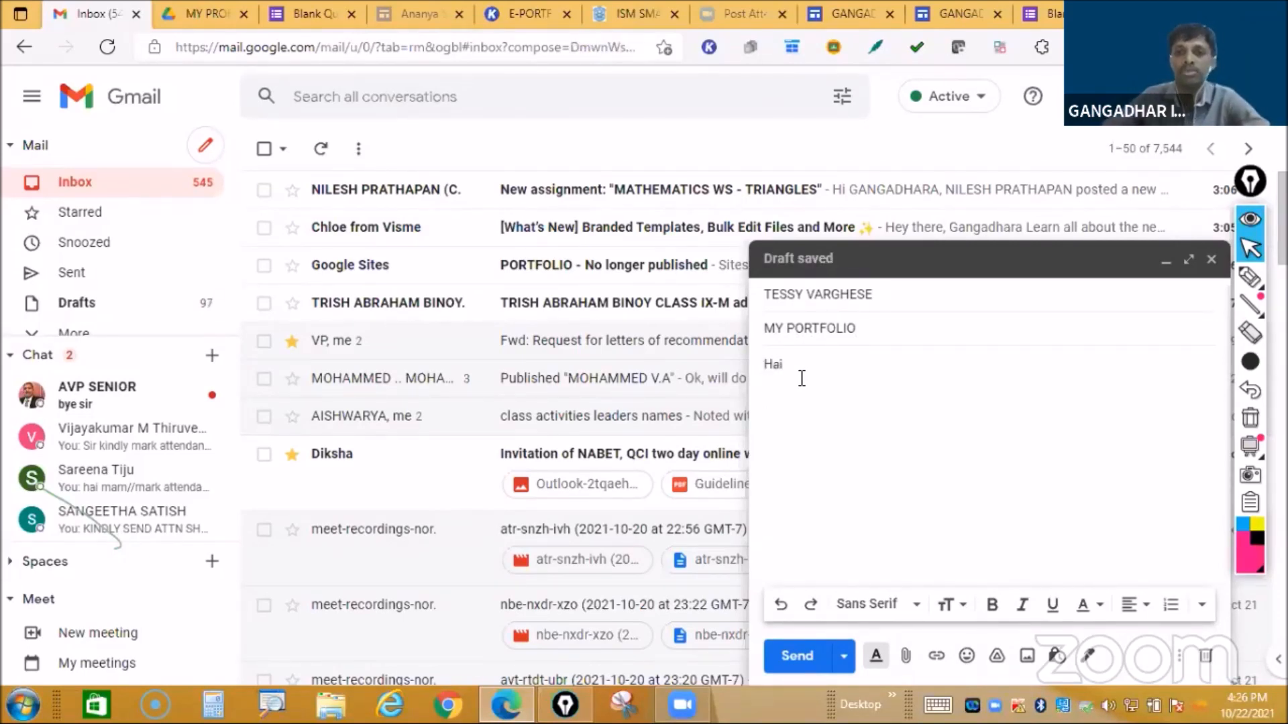
right_click(794, 409)
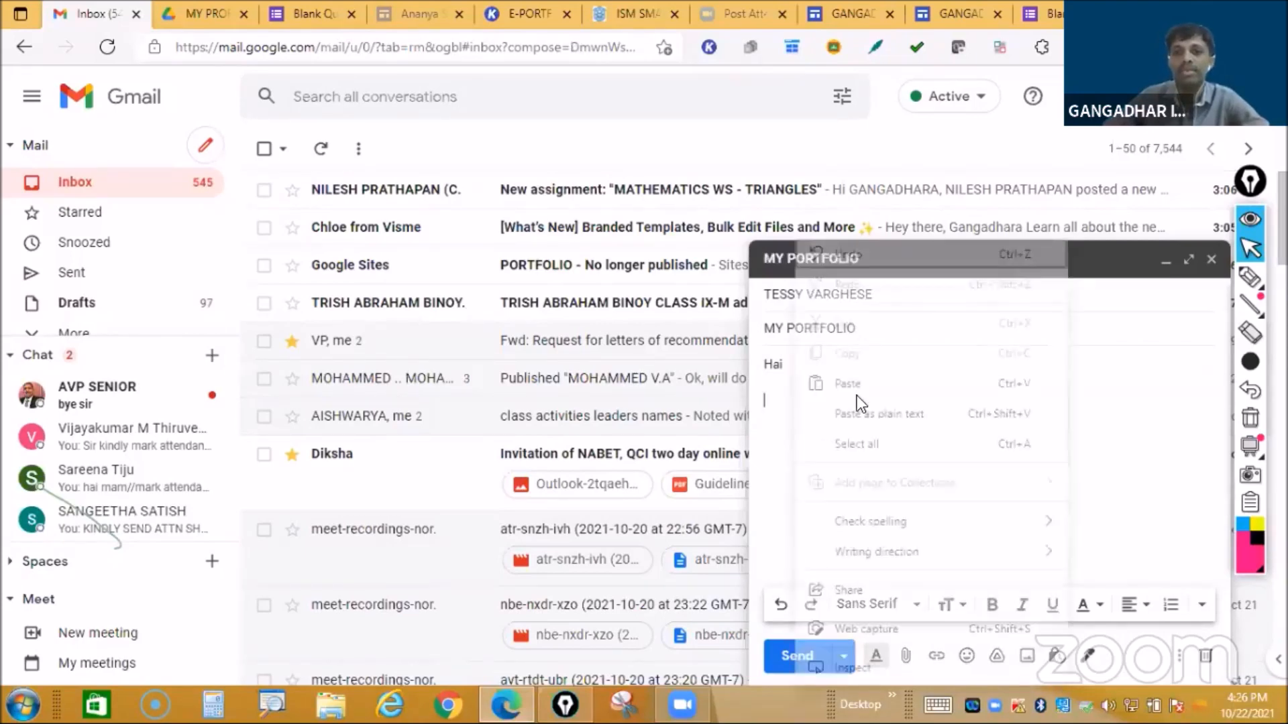
left_click(862, 380)
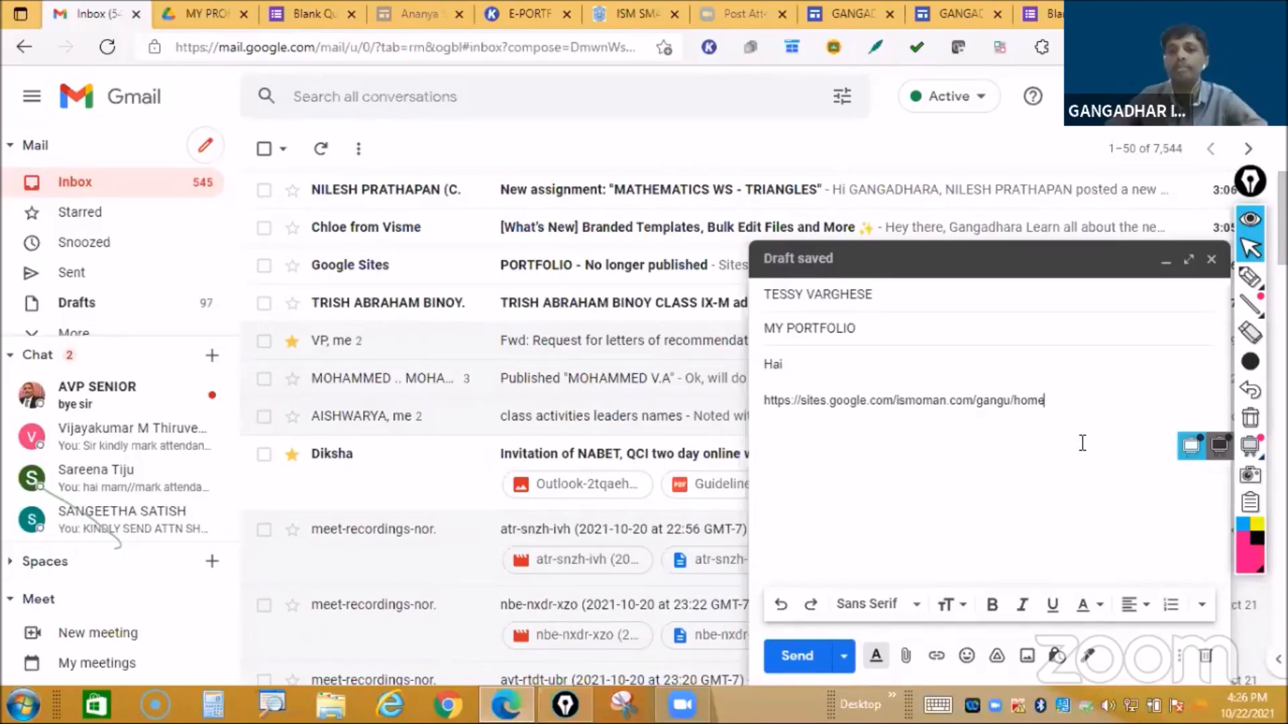
left_click(1212, 260)
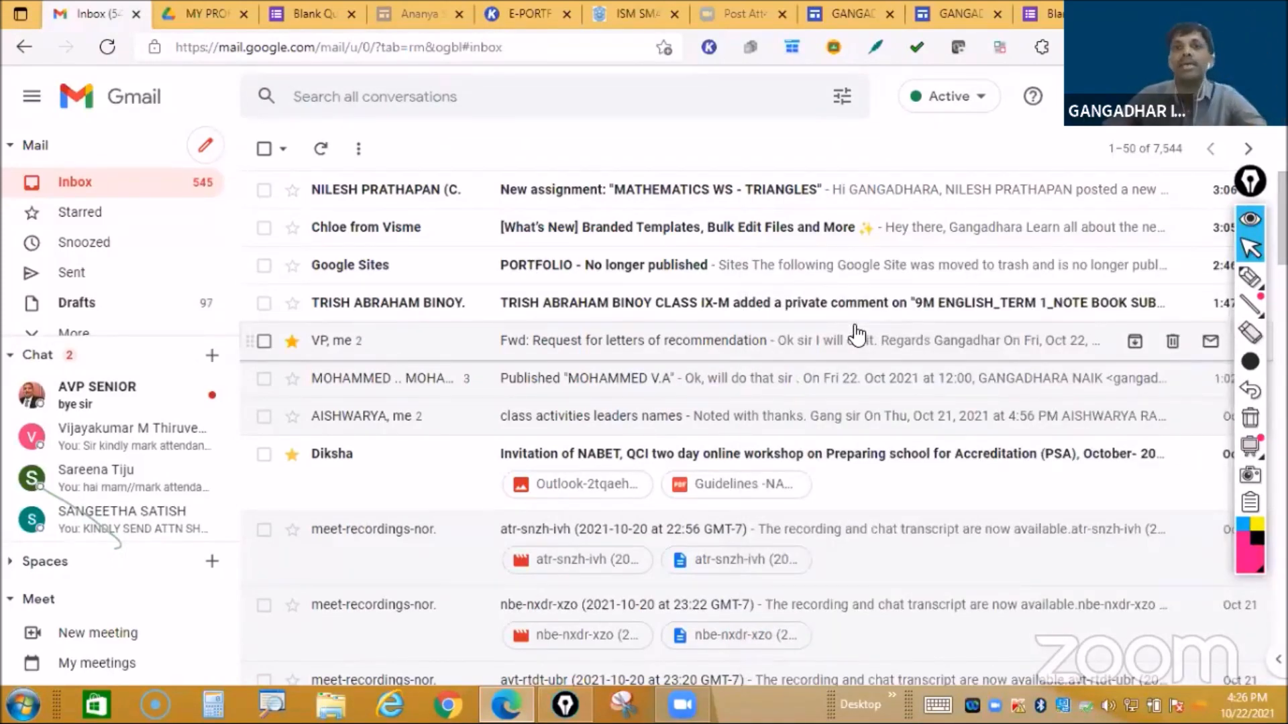
Step: Return to the e-portfolio site editor and move the Home page's MY DEATAILS photo to the page centre
left_click(955, 12)
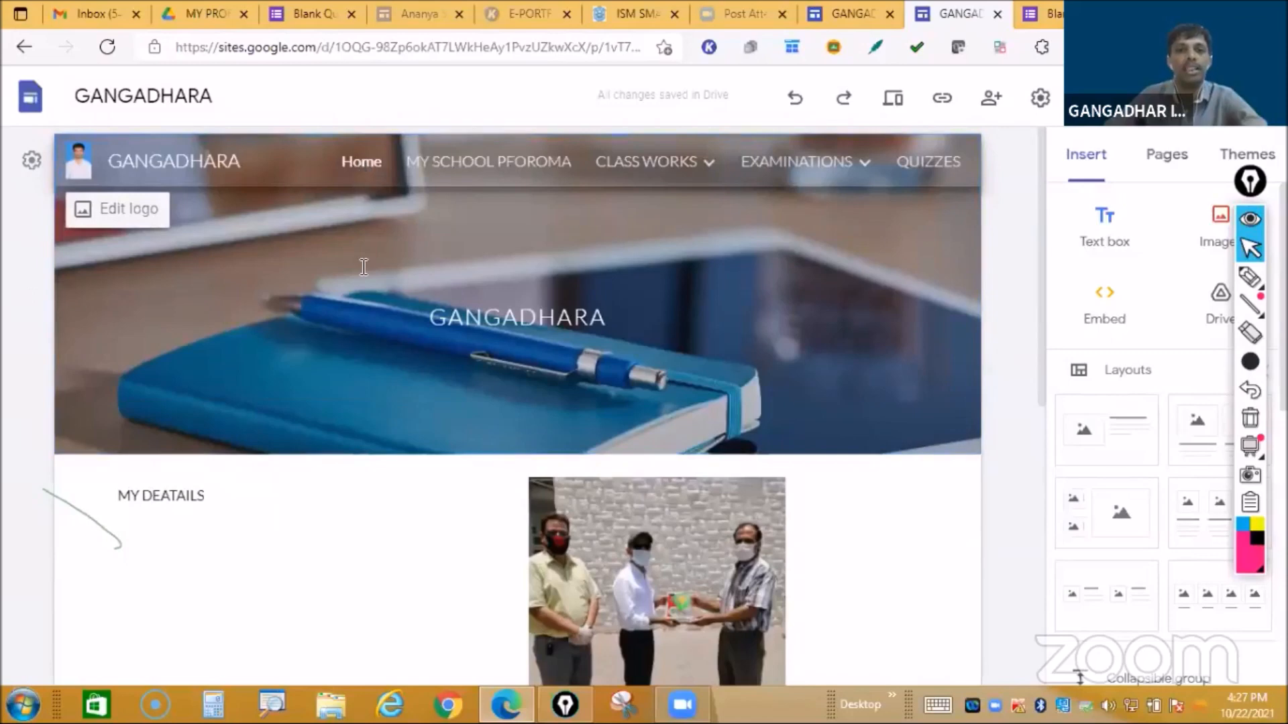
scroll(363, 267, "down", 2)
scroll(638, 349, "down", 2)
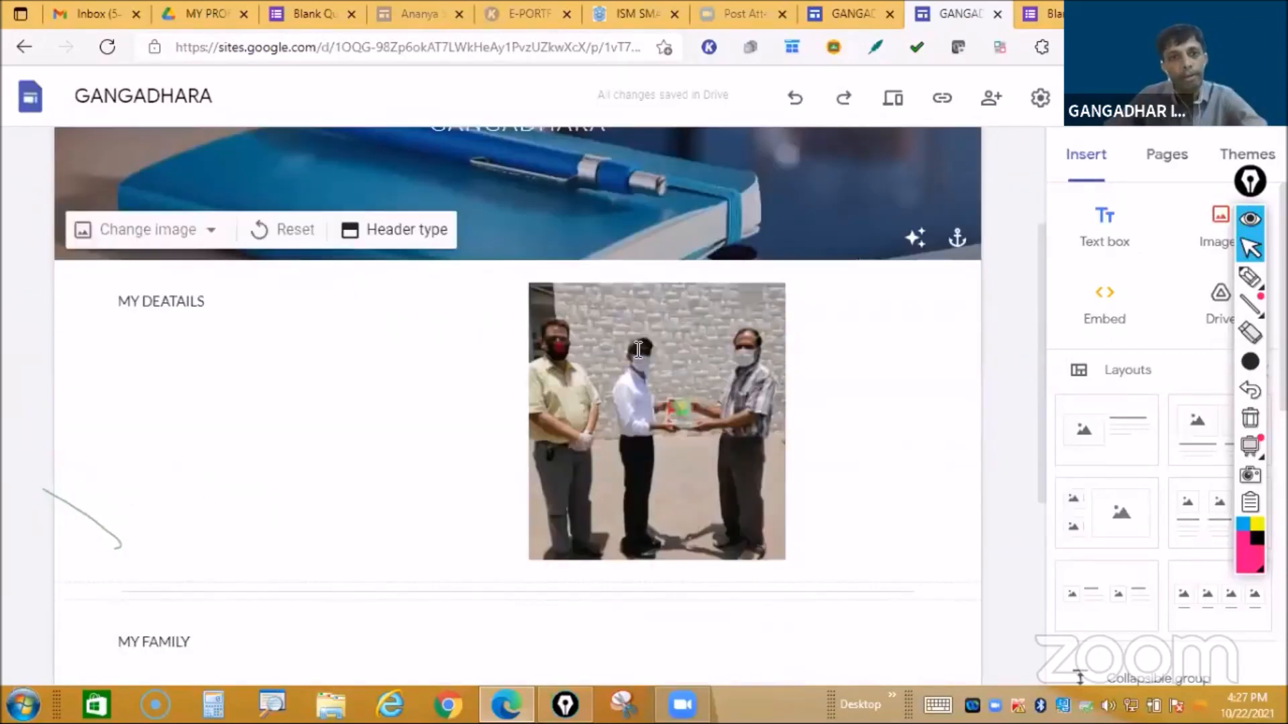
mouse_move(559, 357)
left_mouse_down()
mouse_move(517, 357)
mouse_move(581, 360)
left_mouse_up()
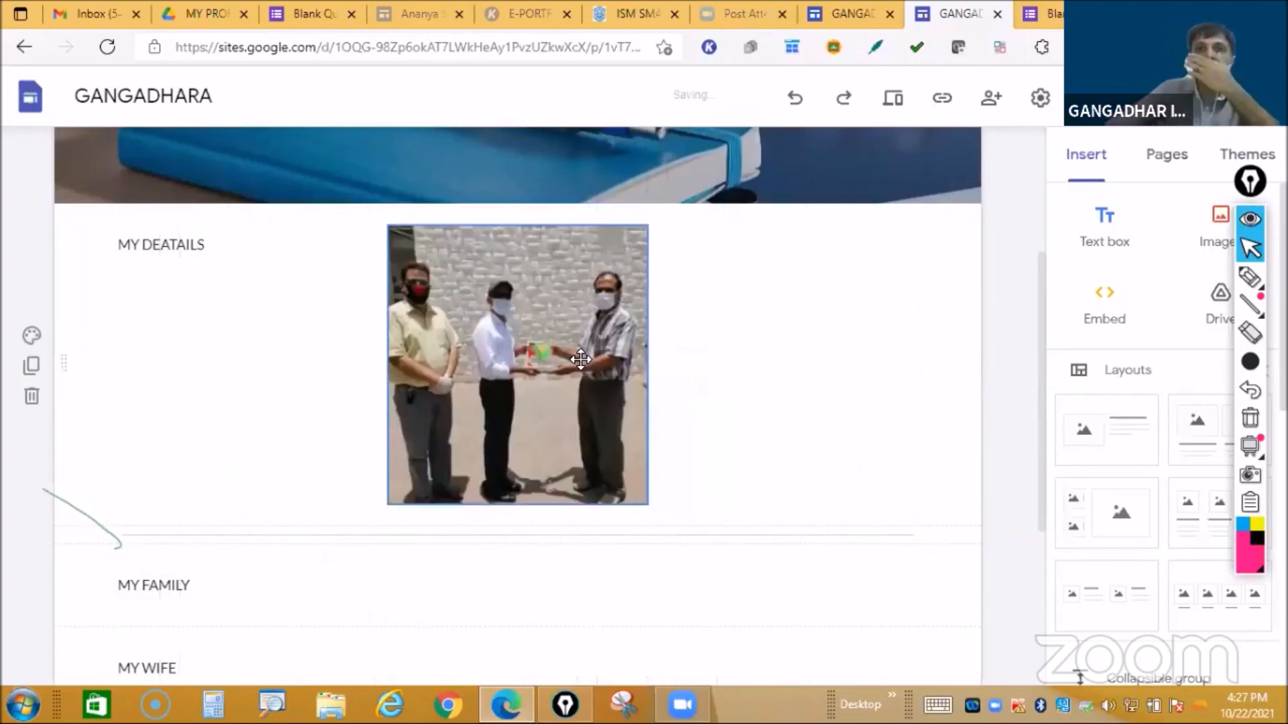
scroll(526, 193, "up", 1)
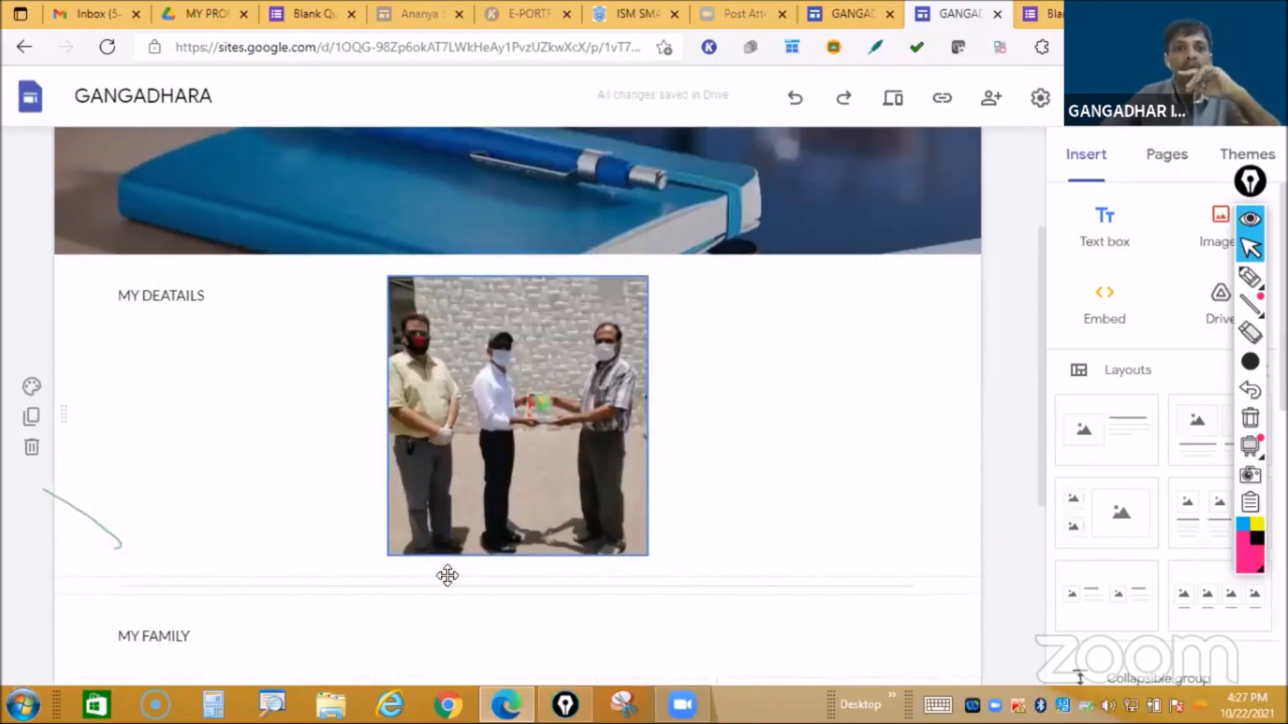
scroll(715, 213, "up", 3)
Step: Check the site's navigation mode and colour settings, close them, and go to the QUIZZES page
mouse_move(735, 169)
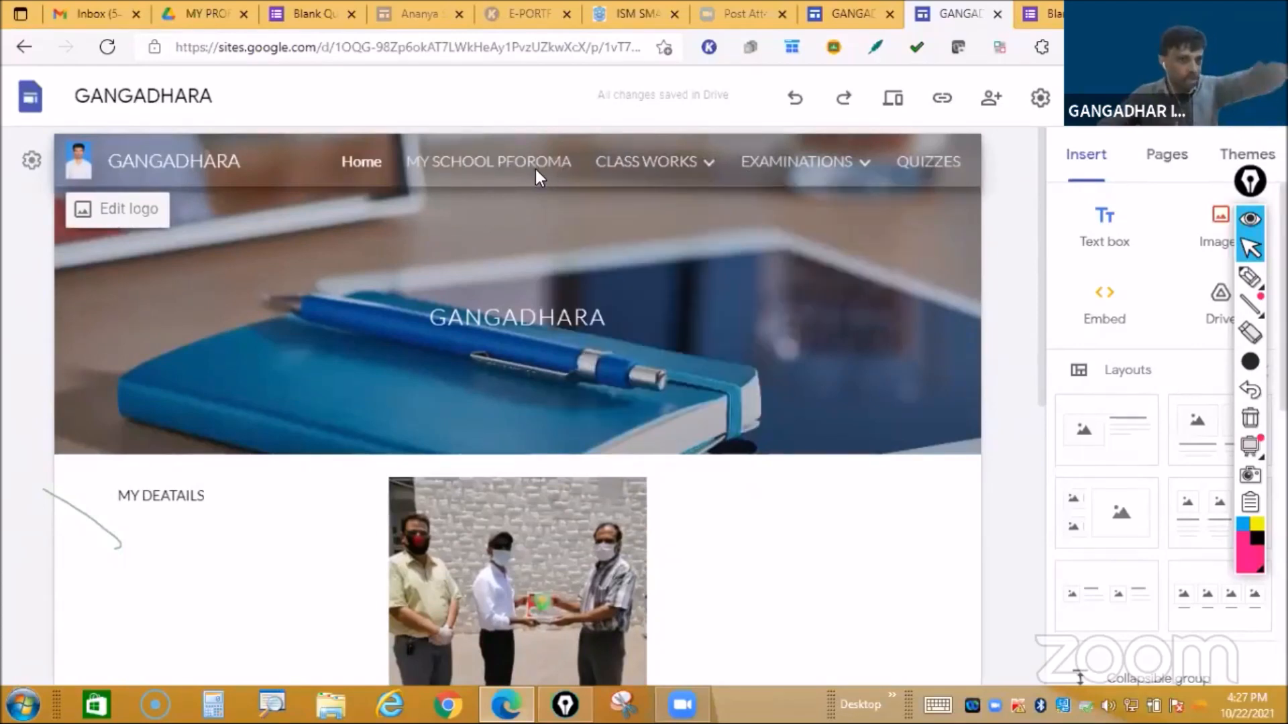
left_click(1039, 102)
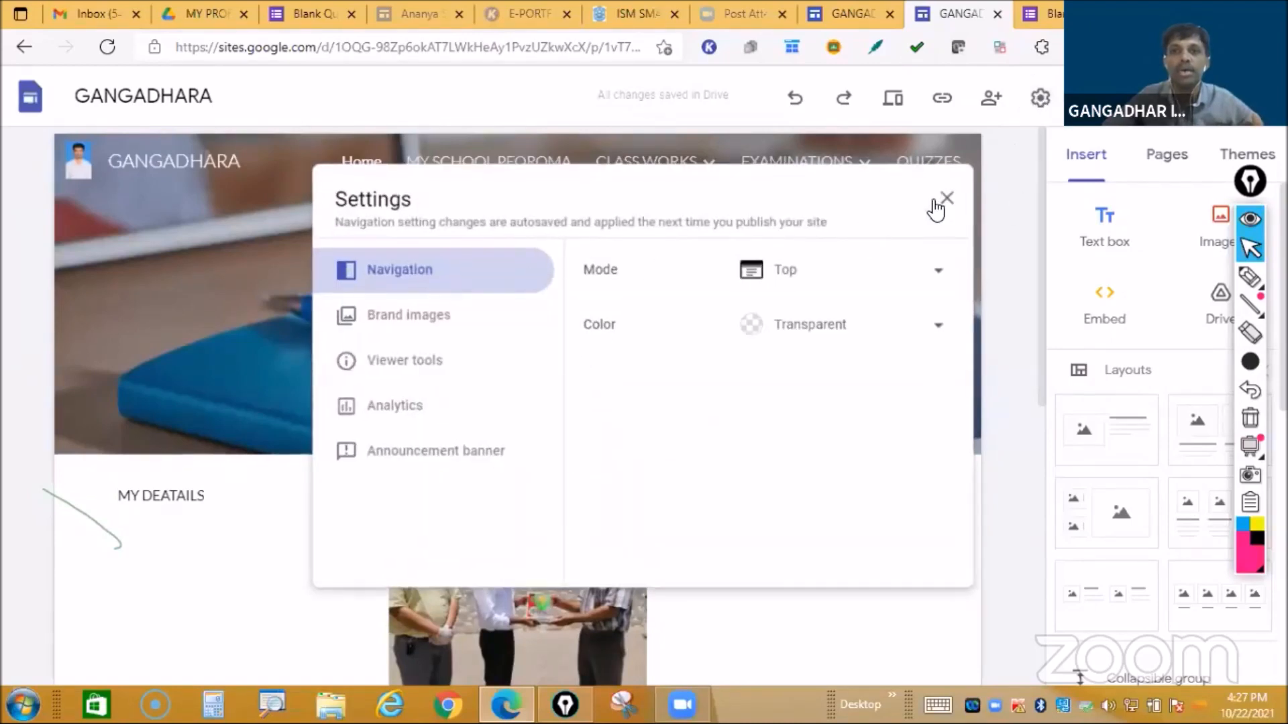
left_click(1051, 110)
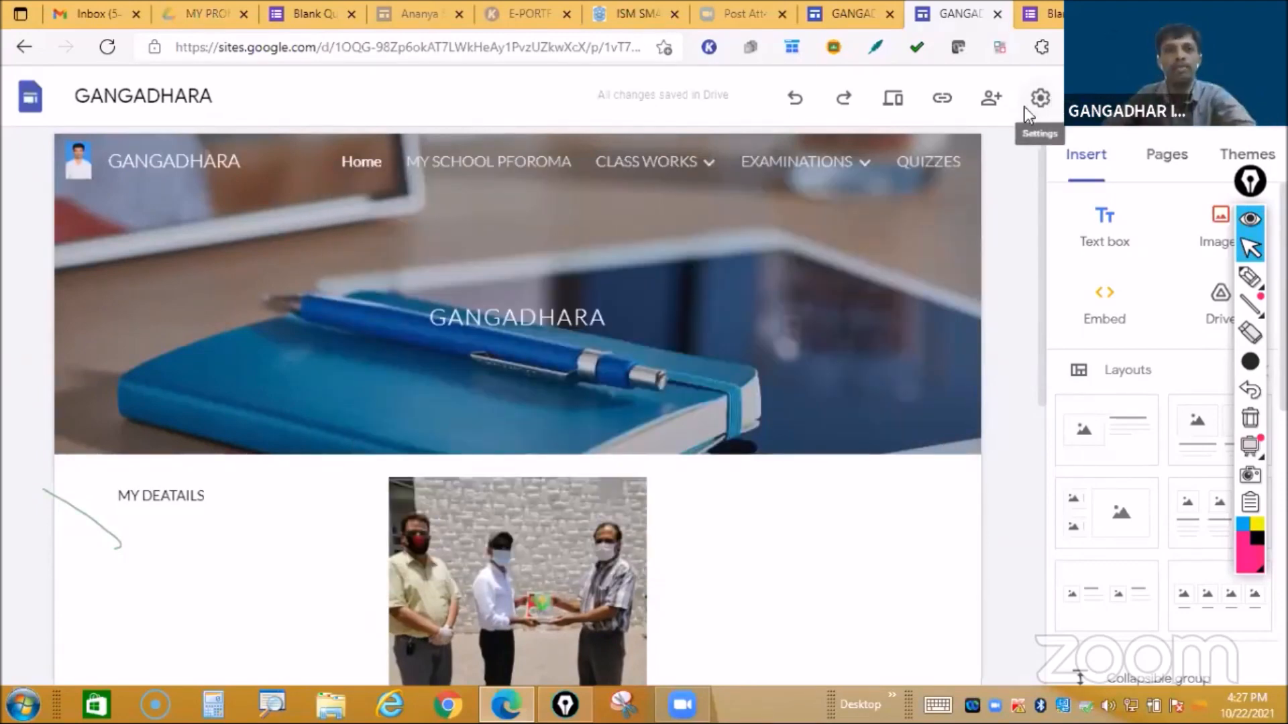
left_click(490, 162)
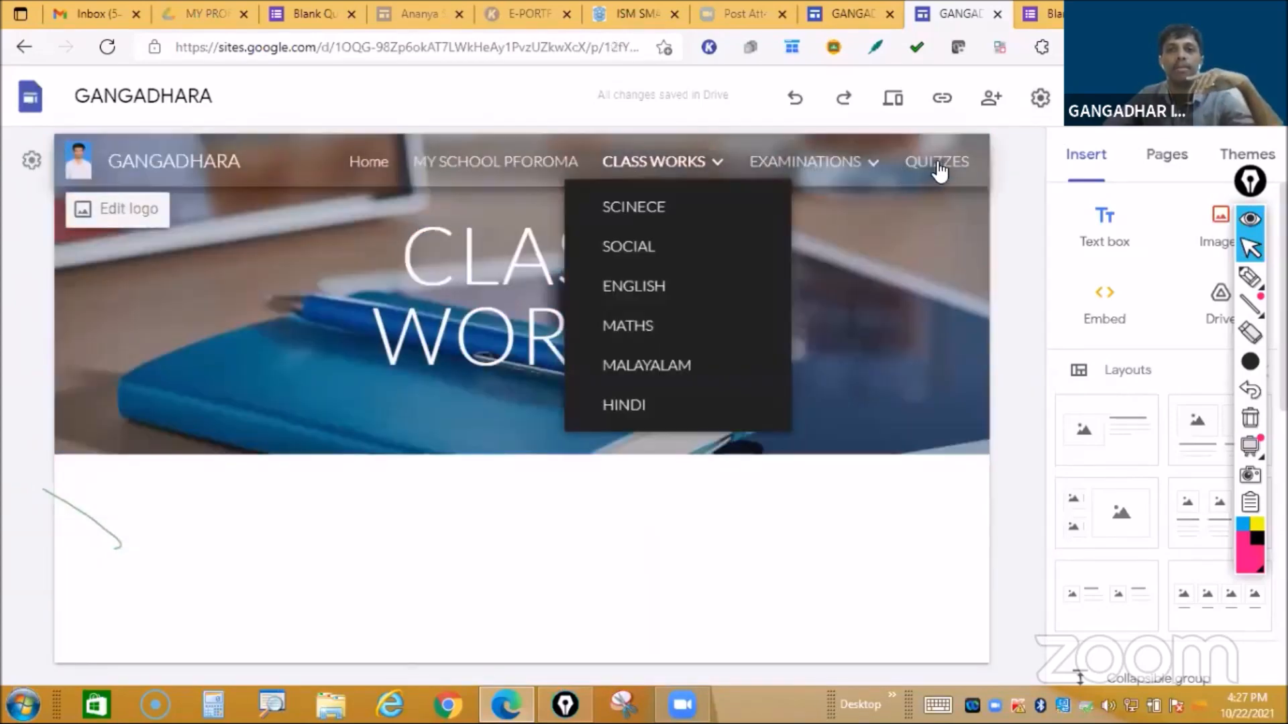
left_click(937, 163)
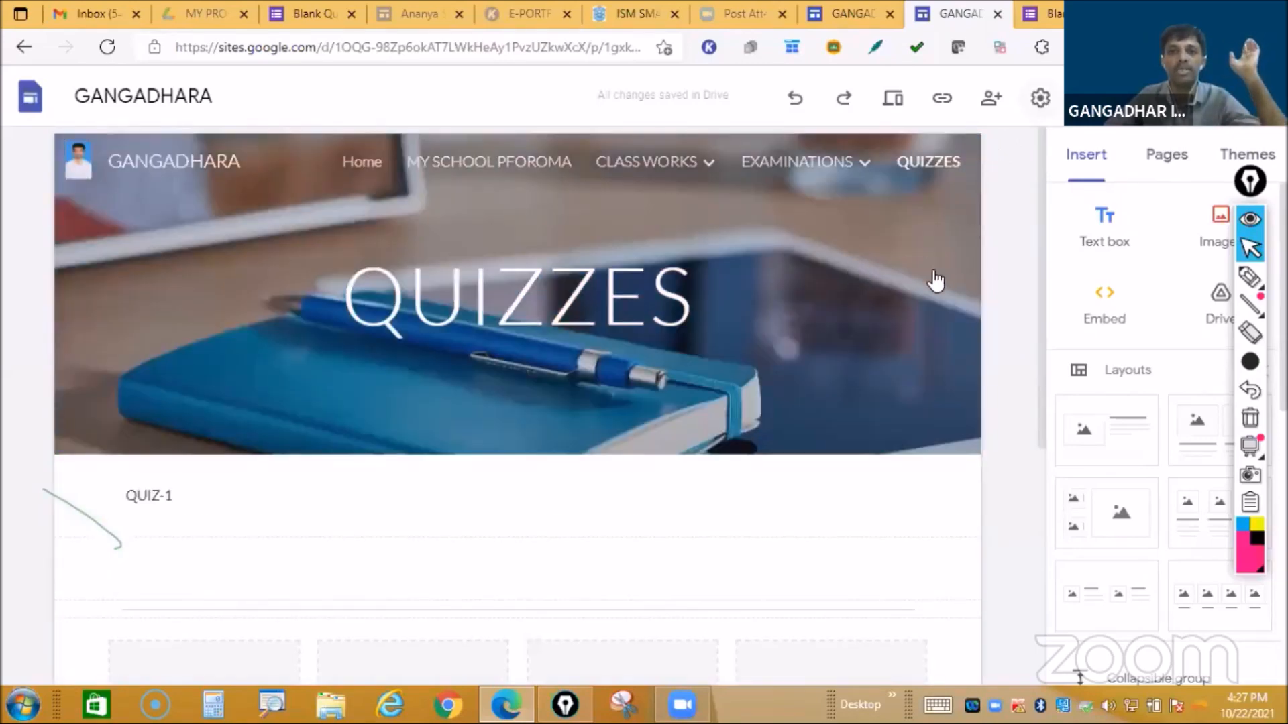
Step: Set the site's navigation mode to Side and close the settings
left_click(933, 270)
left_click(818, 324)
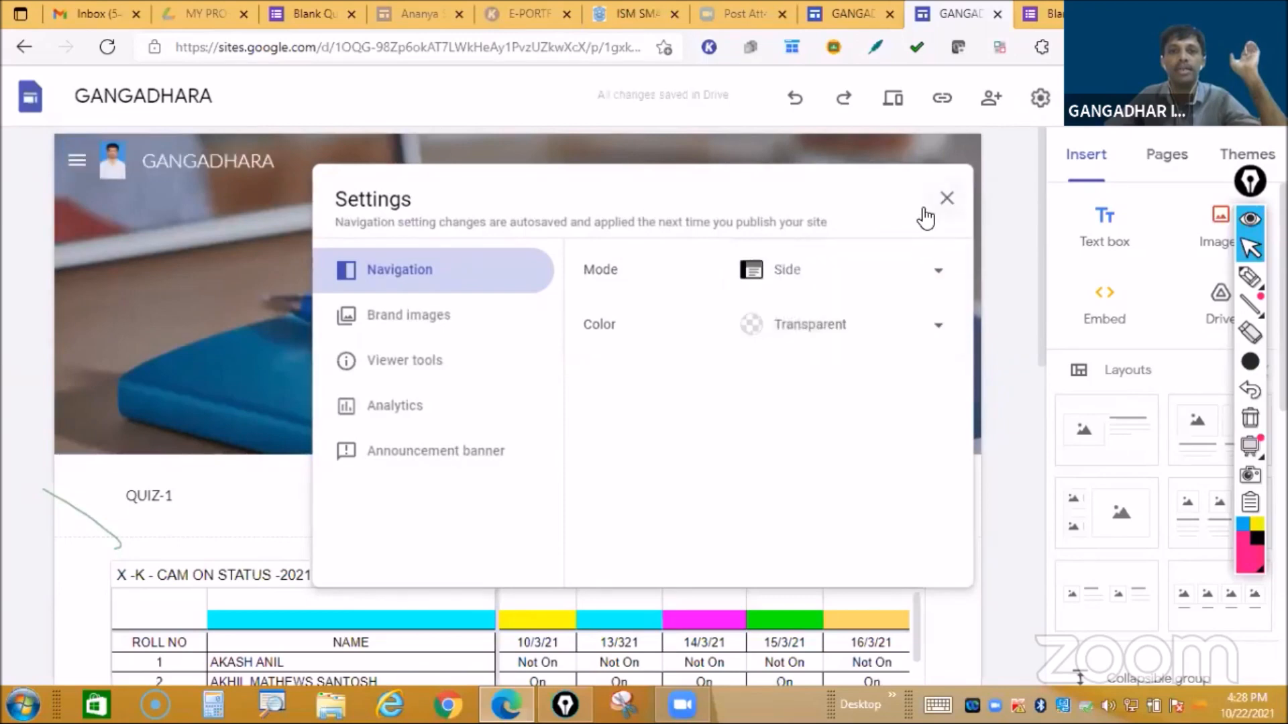
left_click(326, 418)
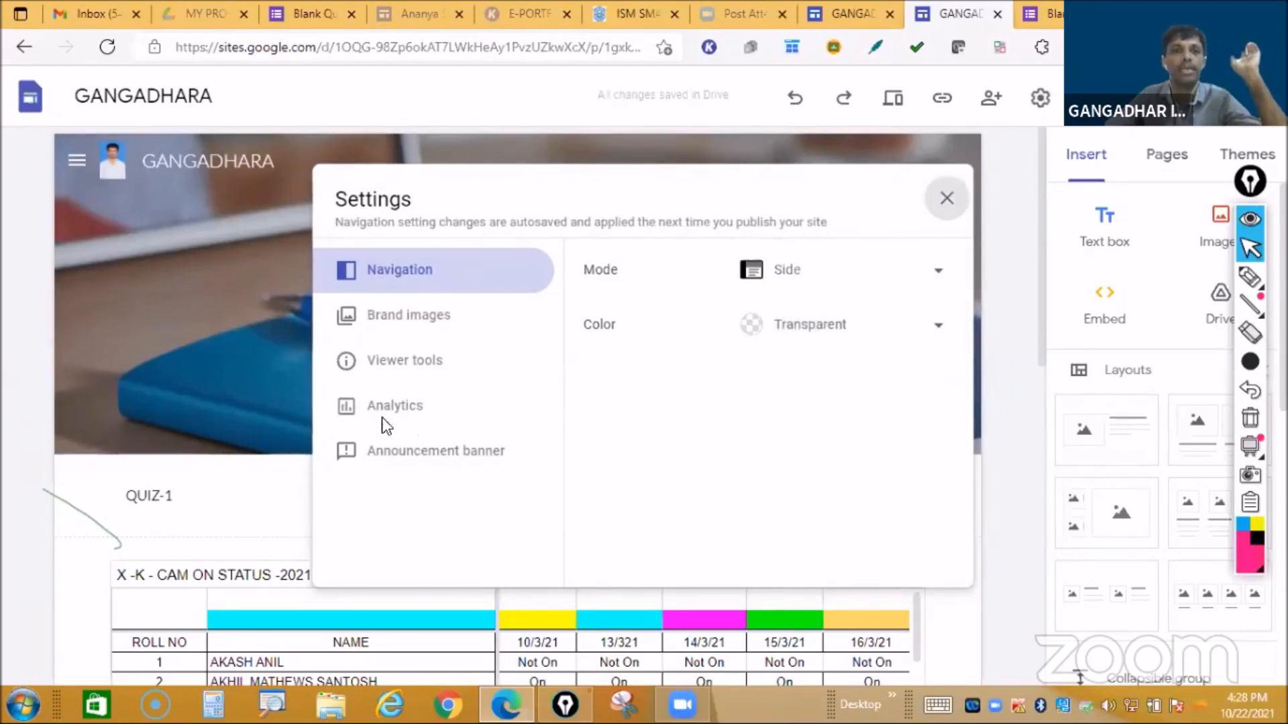
scroll(521, 328, "down", 4)
scroll(555, 316, "up", 4)
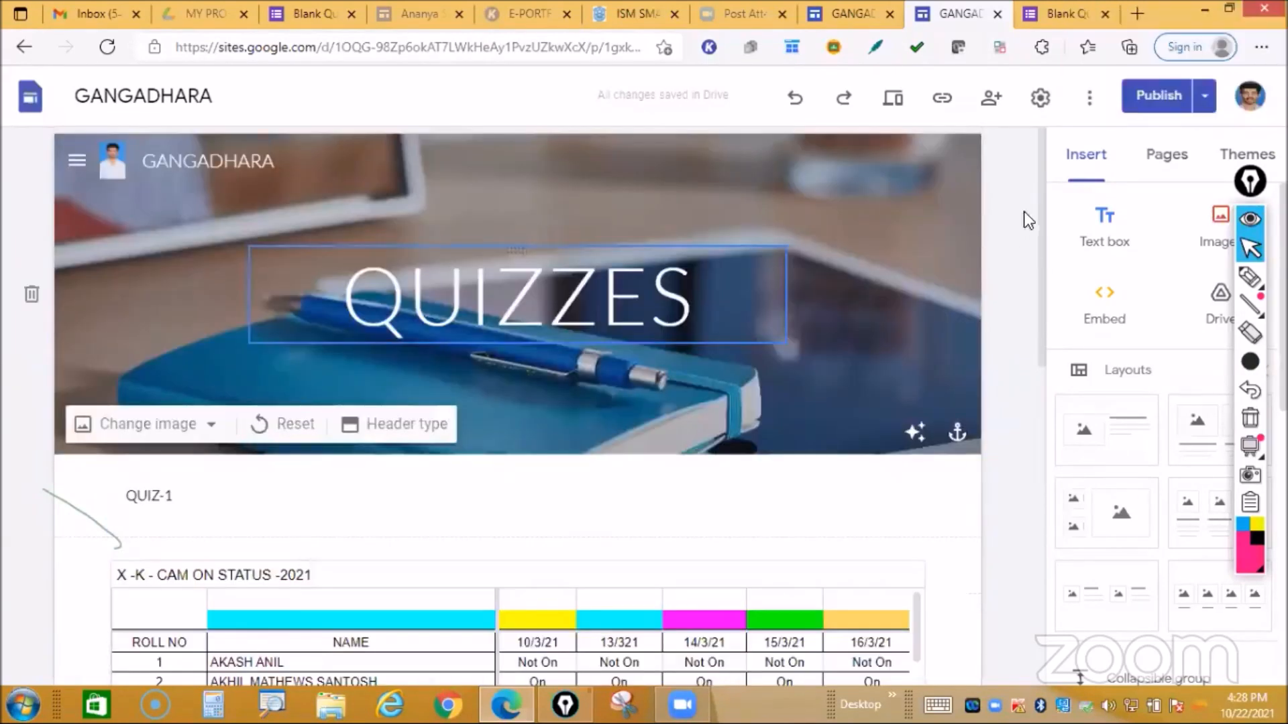
Step: Publish the site changes and look over the QUIZZES page in the editor
left_click(1156, 96)
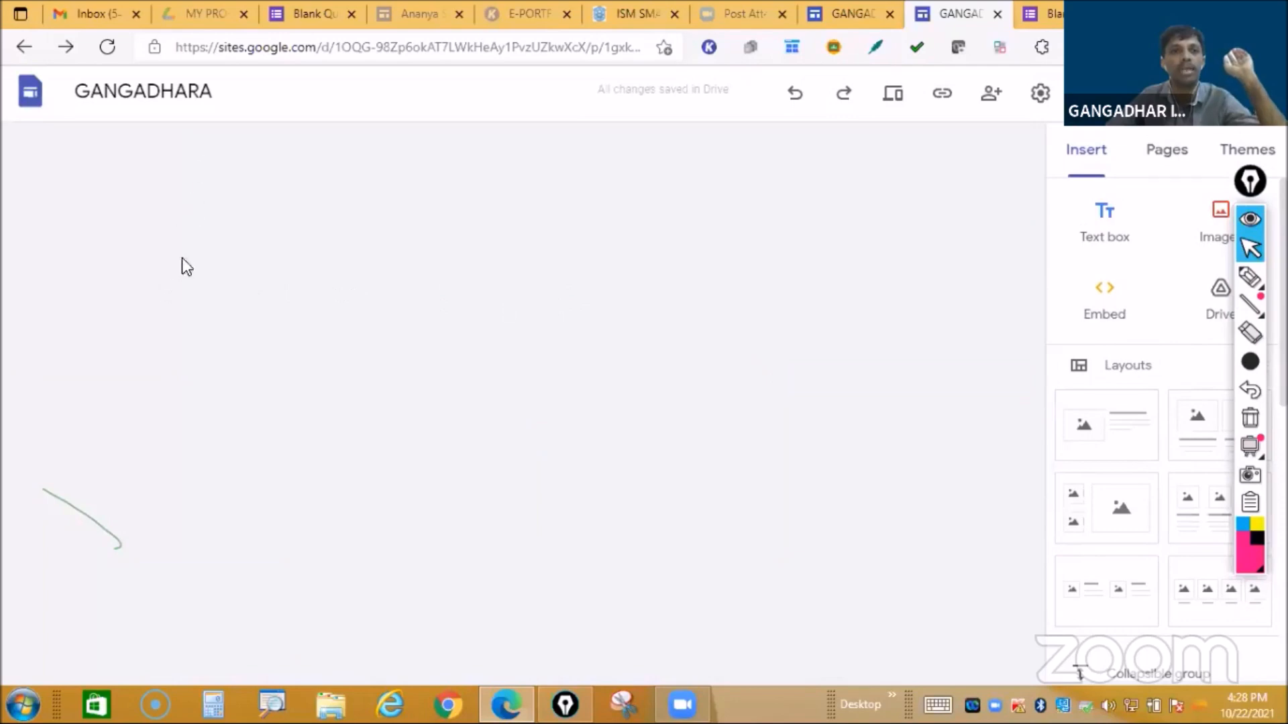
scroll(1012, 215, "down", 6)
scroll(1011, 216, "up", 6)
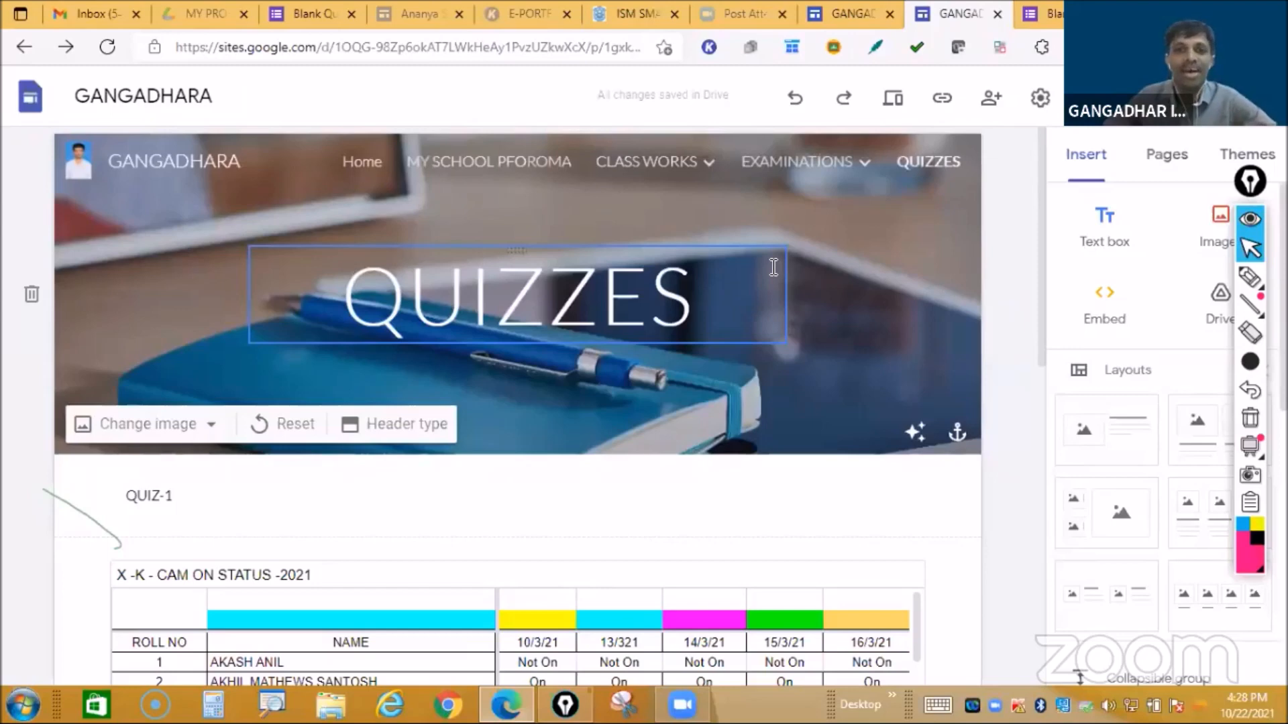
Step: Switch to the E-PORTFOLIO document in Kami and handwrite 10 : 20 : 70% in red, circling the 70% and underlining the ratio
left_click(509, 14)
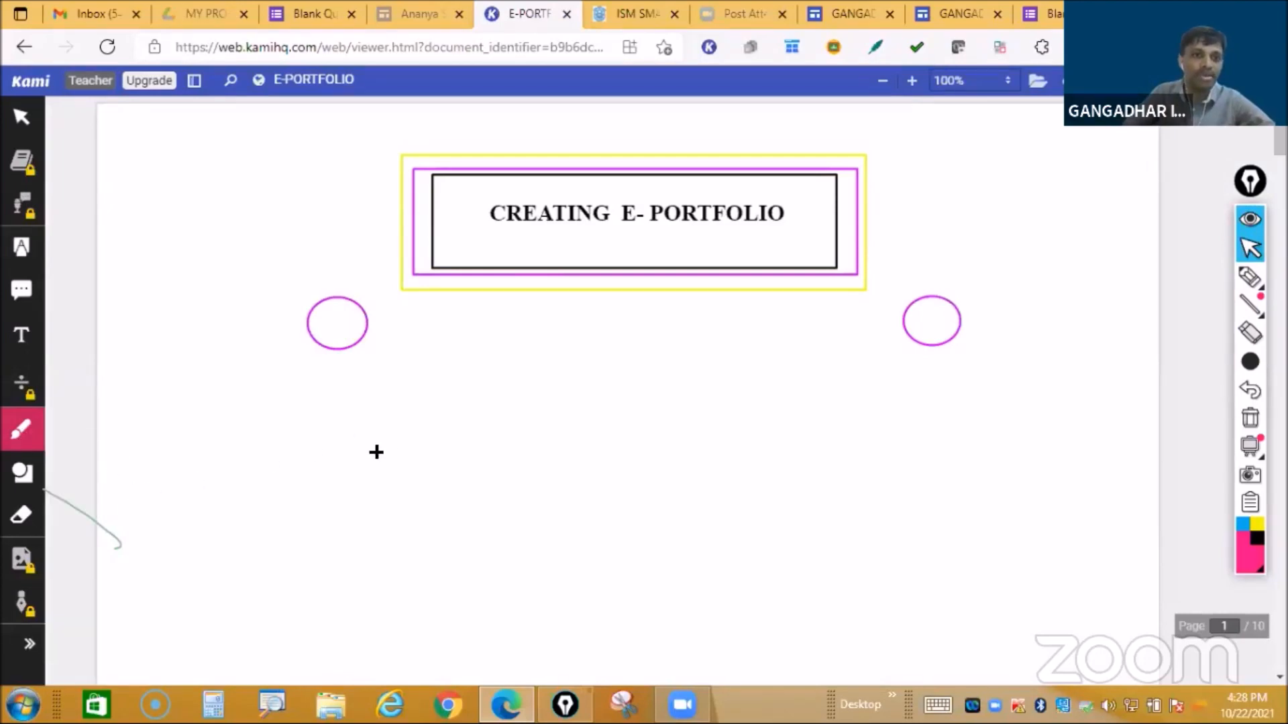
mouse_move(386, 470)
left_mouse_down()
mouse_move(402, 450)
mouse_move(481, 437)
mouse_move(492, 420)
left_mouse_up()
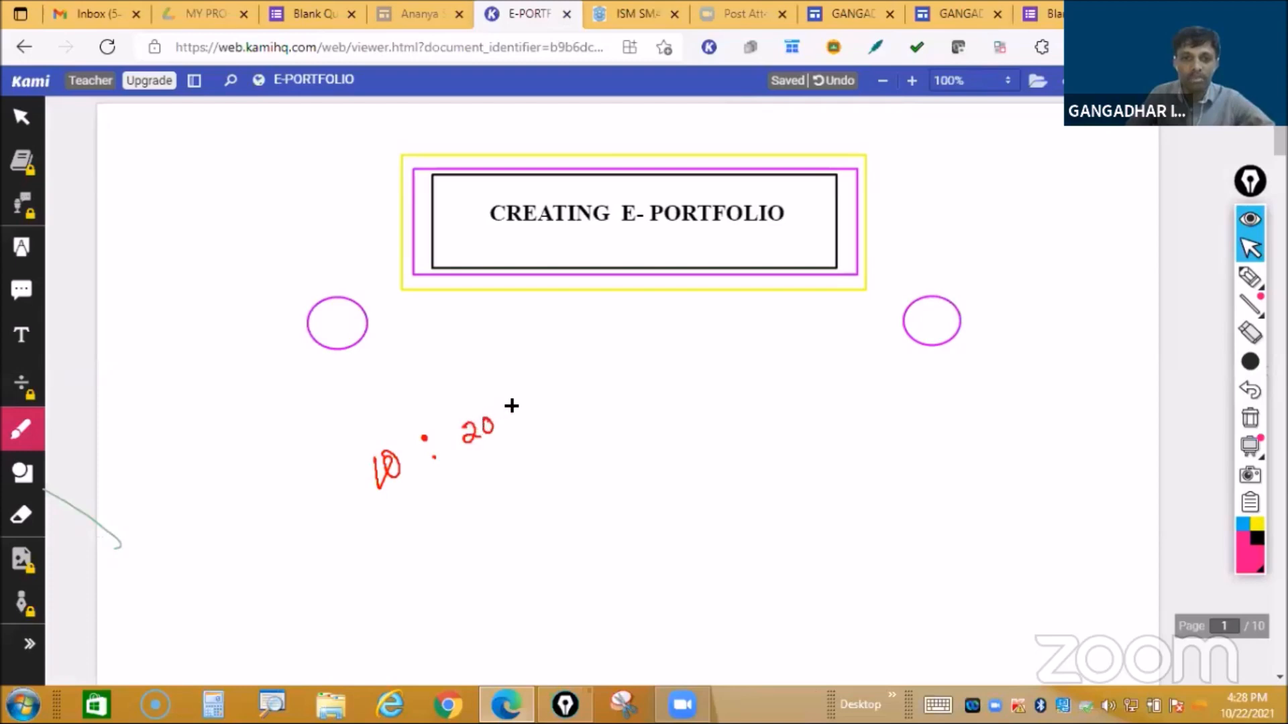
mouse_move(554, 387)
left_mouse_down()
mouse_move(575, 405)
mouse_move(584, 379)
mouse_move(624, 367)
mouse_move(655, 382)
mouse_move(597, 371)
left_mouse_up()
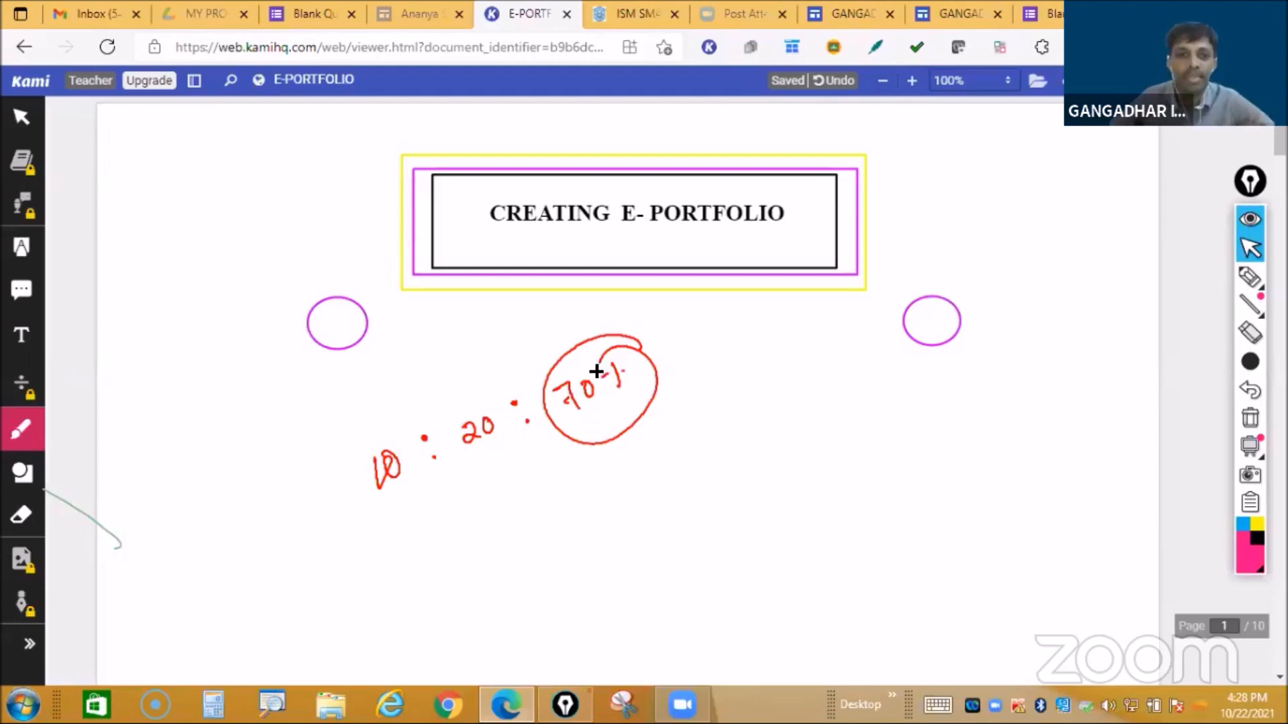
left_click_drag(456, 525, 586, 450)
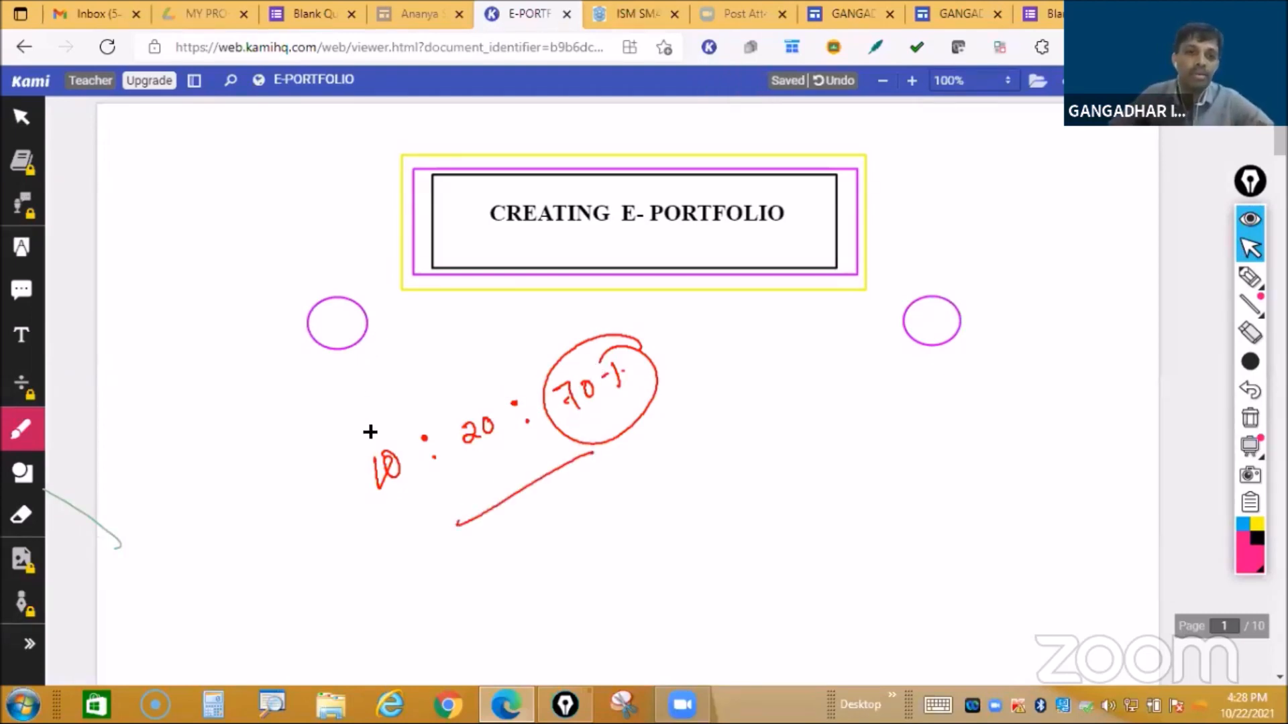
Step: Draw red tick marks above the 10 and the 20 and beside the circled 70%
left_click_drag(370, 439, 378, 418)
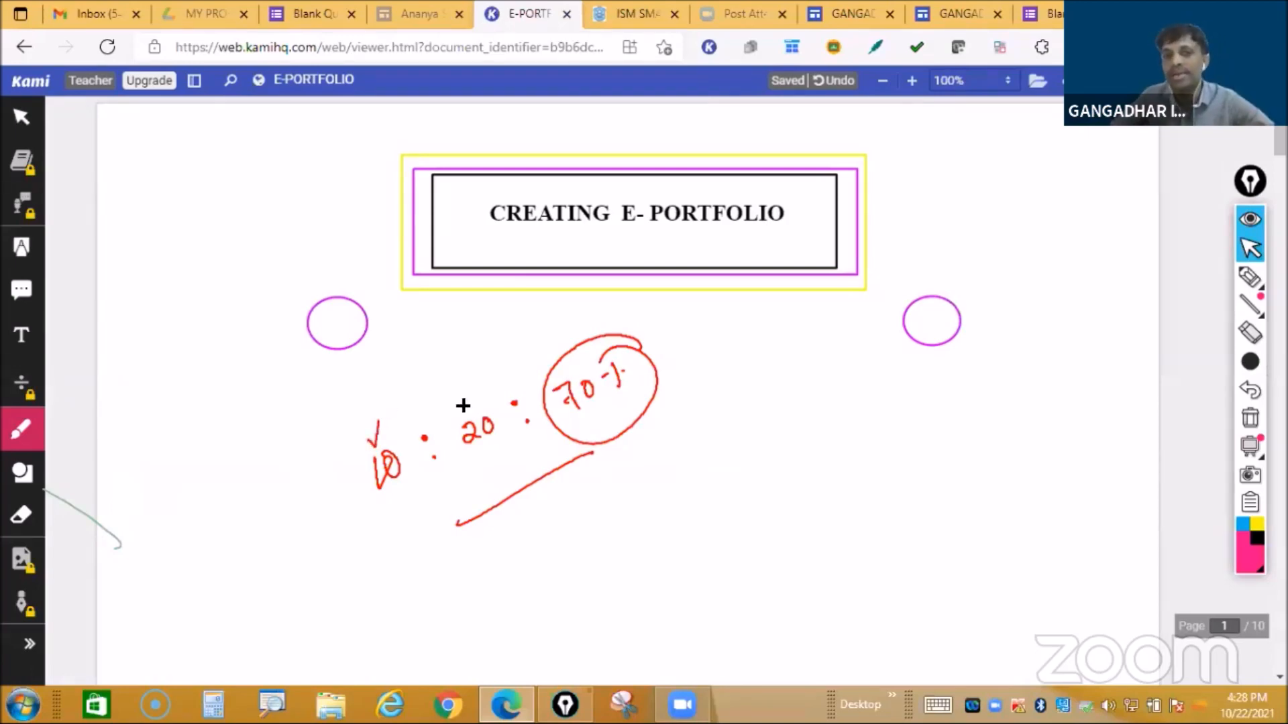
left_click_drag(462, 402, 483, 379)
left_click_drag(667, 370, 715, 326)
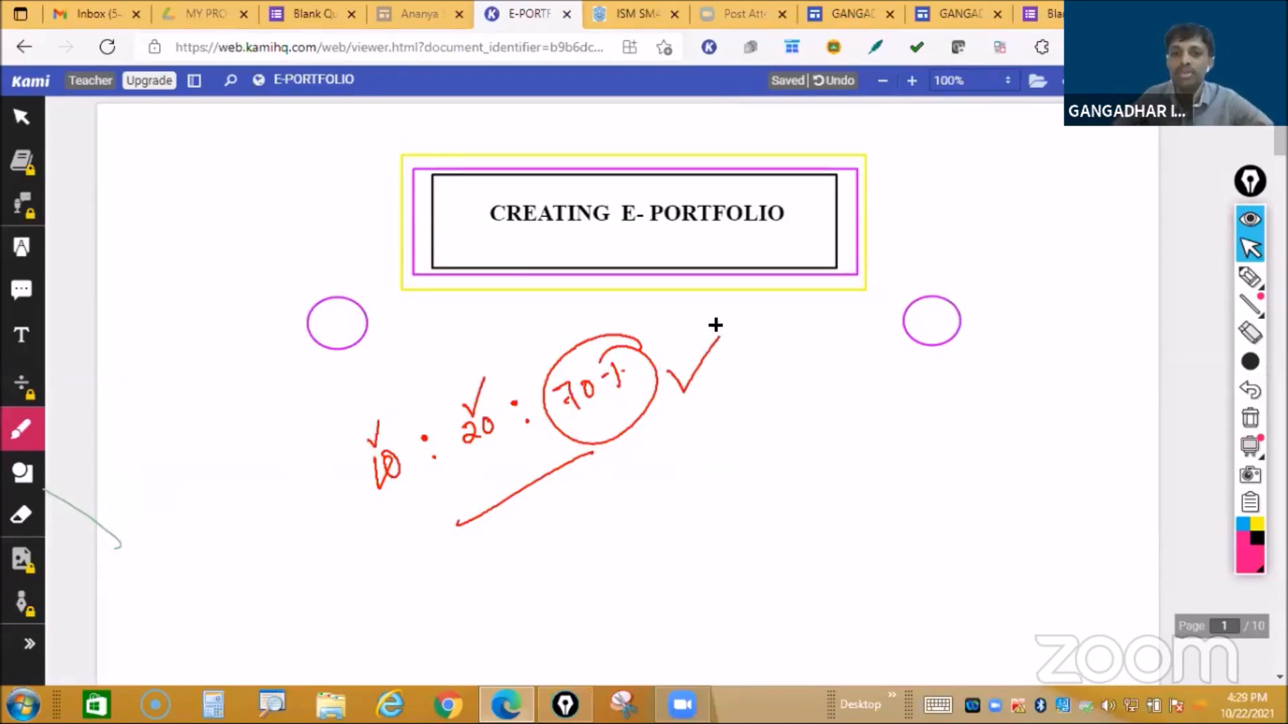
Step: Switch back to the Google Sites editor and add a new page named CO-CURRICULAR to the site
left_click(960, 13)
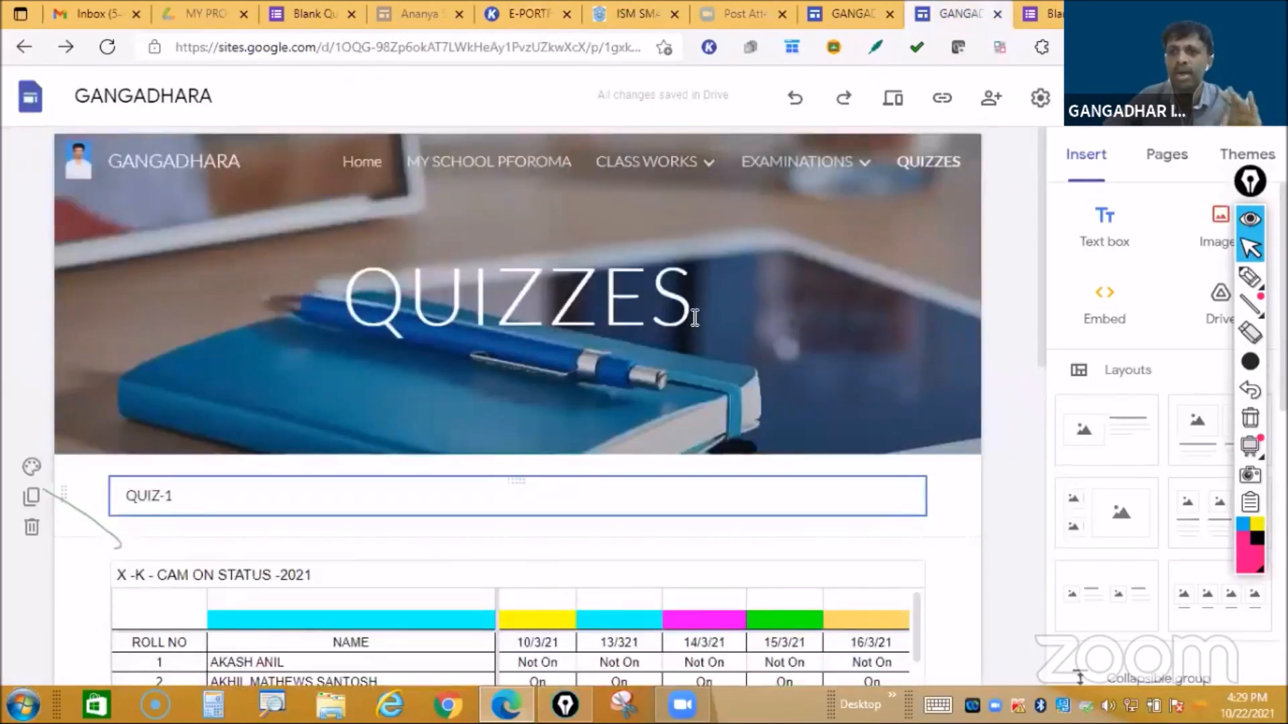
scroll(1100, 497, "down", 10)
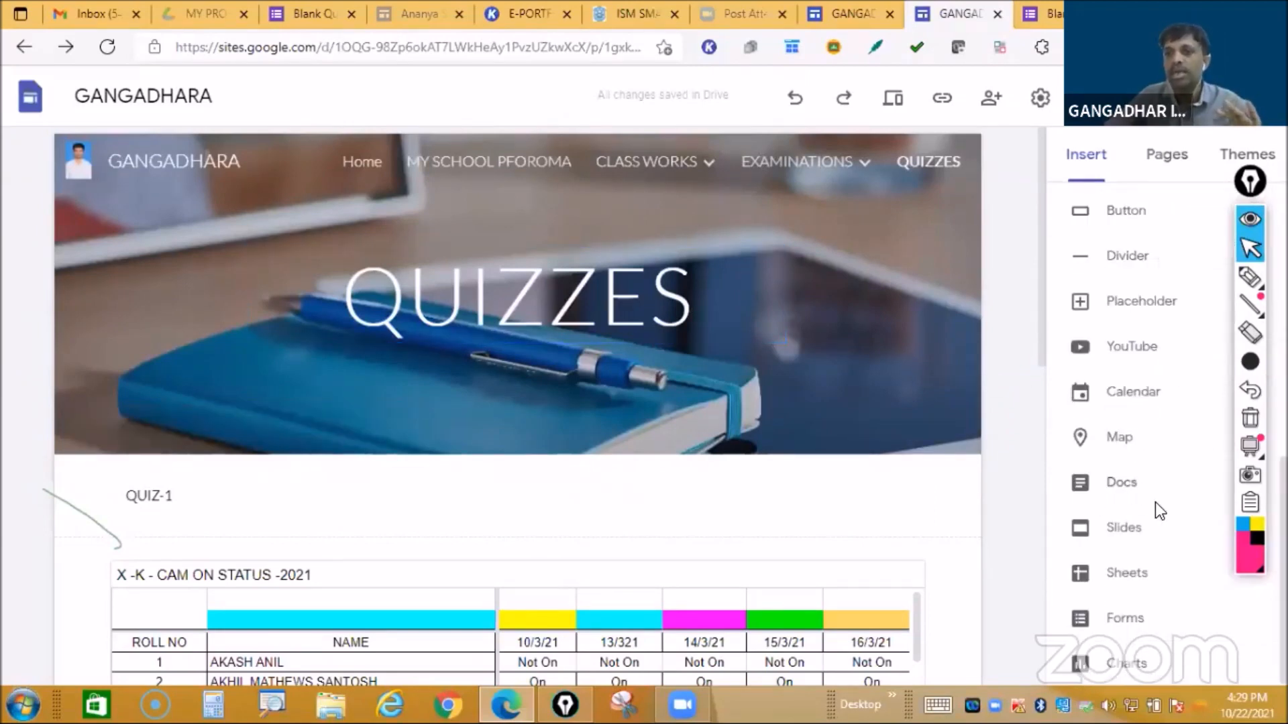
mouse_move(810, 172)
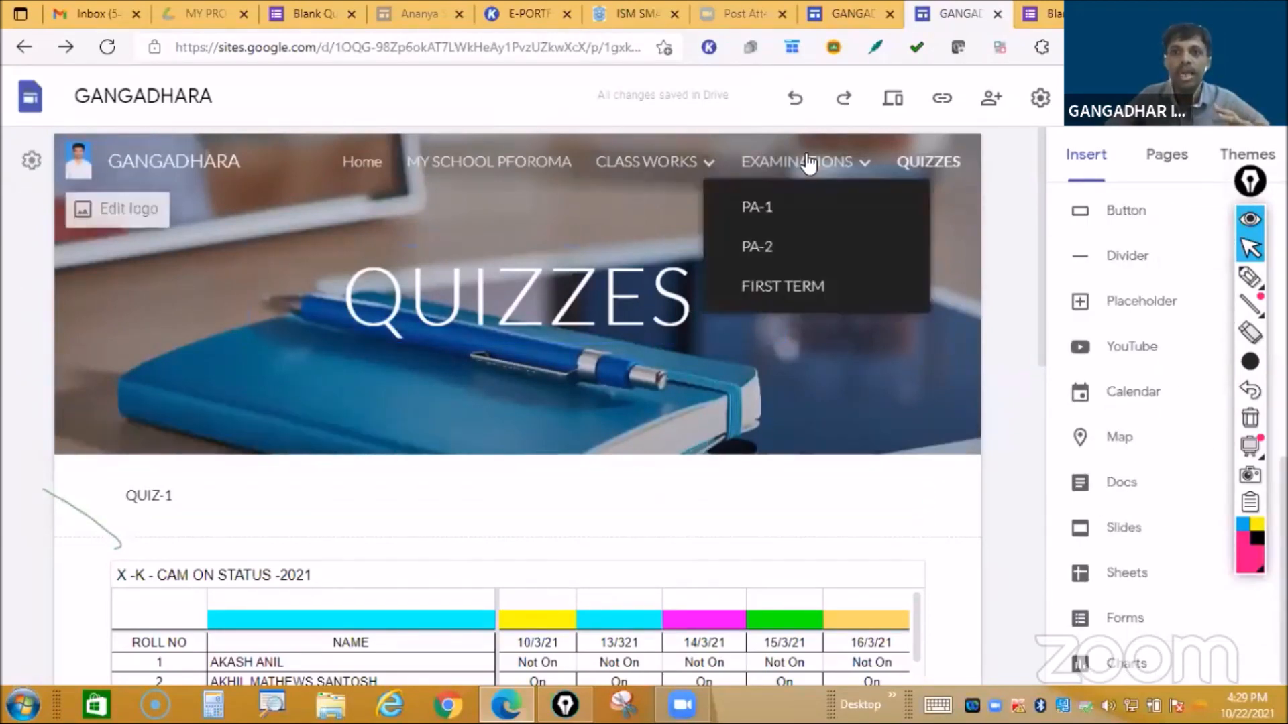
left_click(1165, 171)
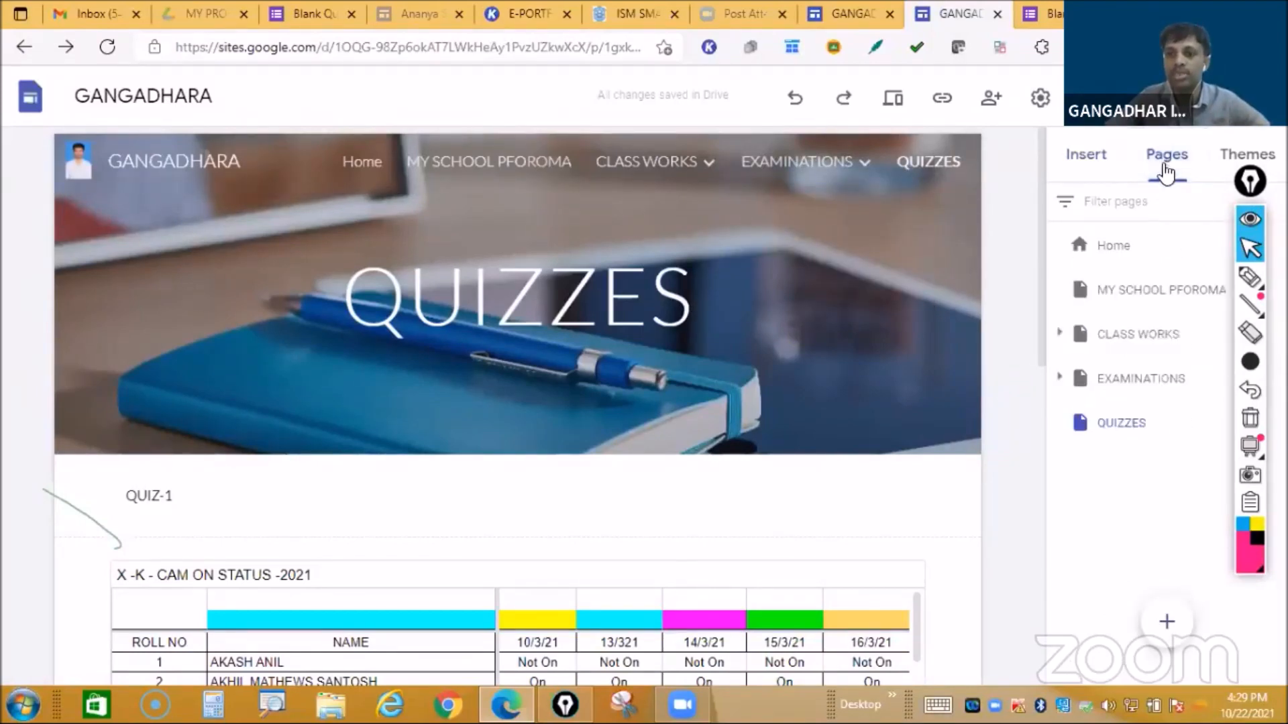
left_click(1168, 622)
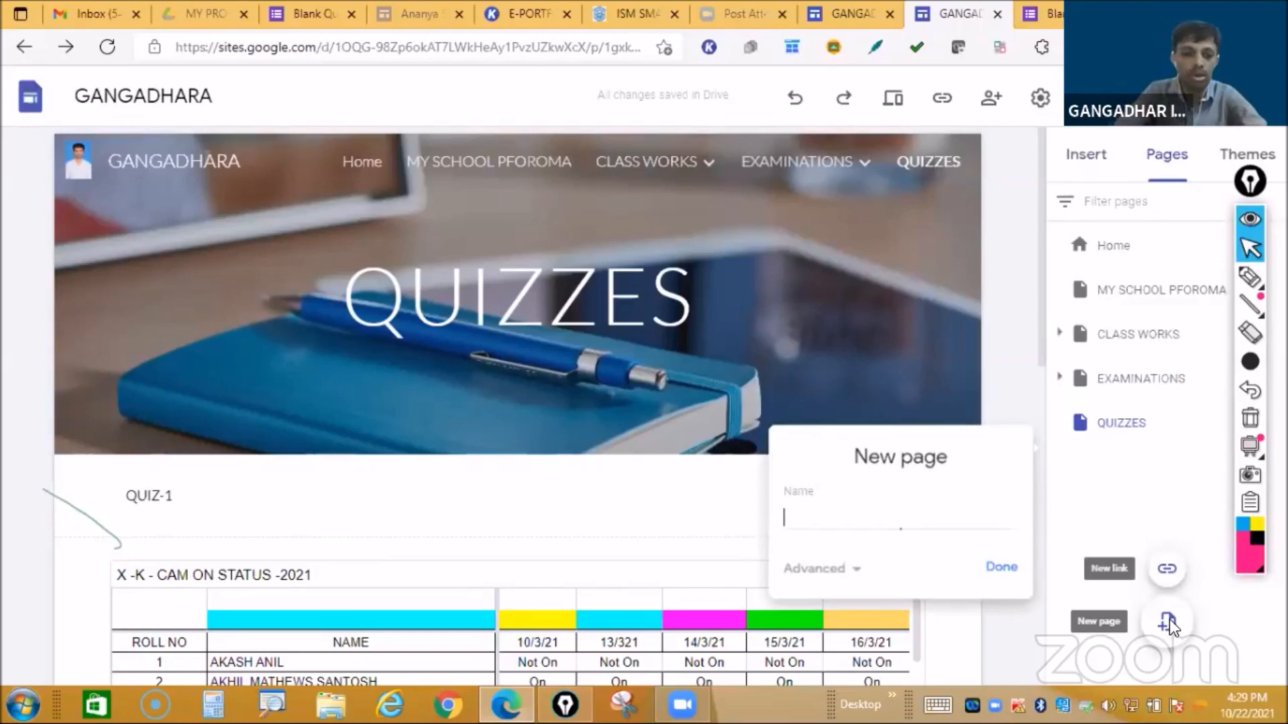
type("c")
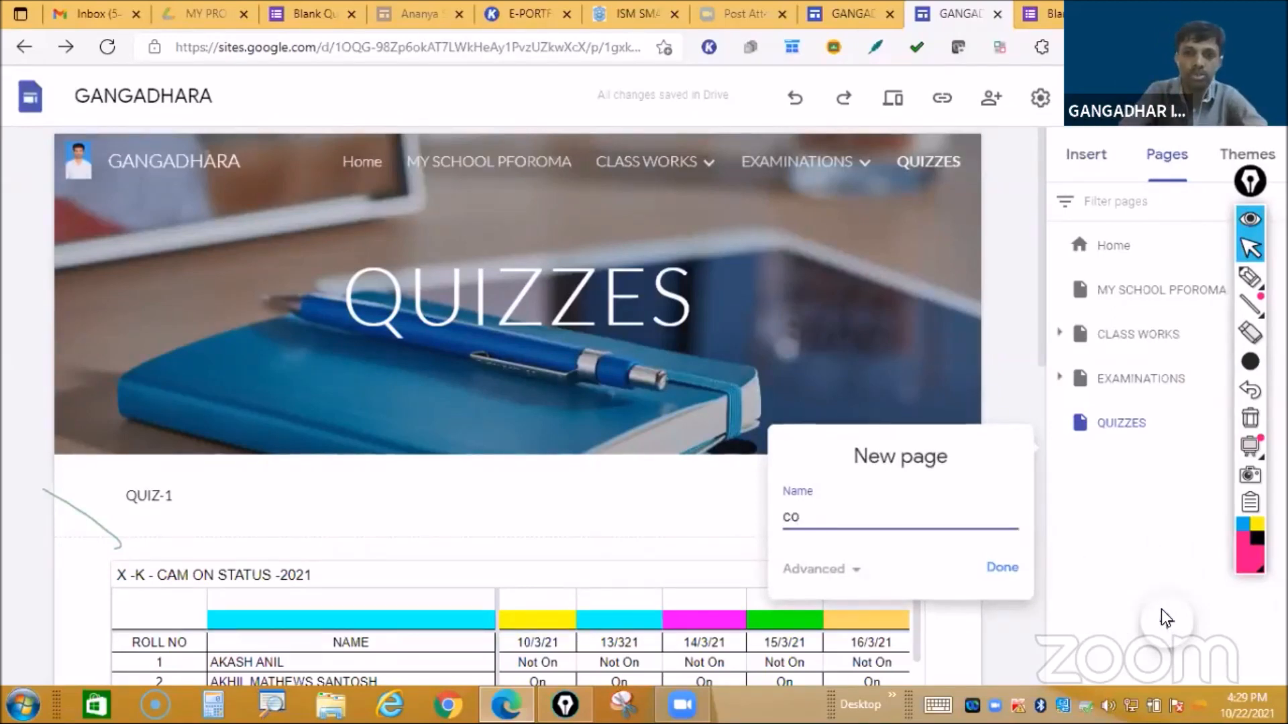
type("OOCURRICUAL")
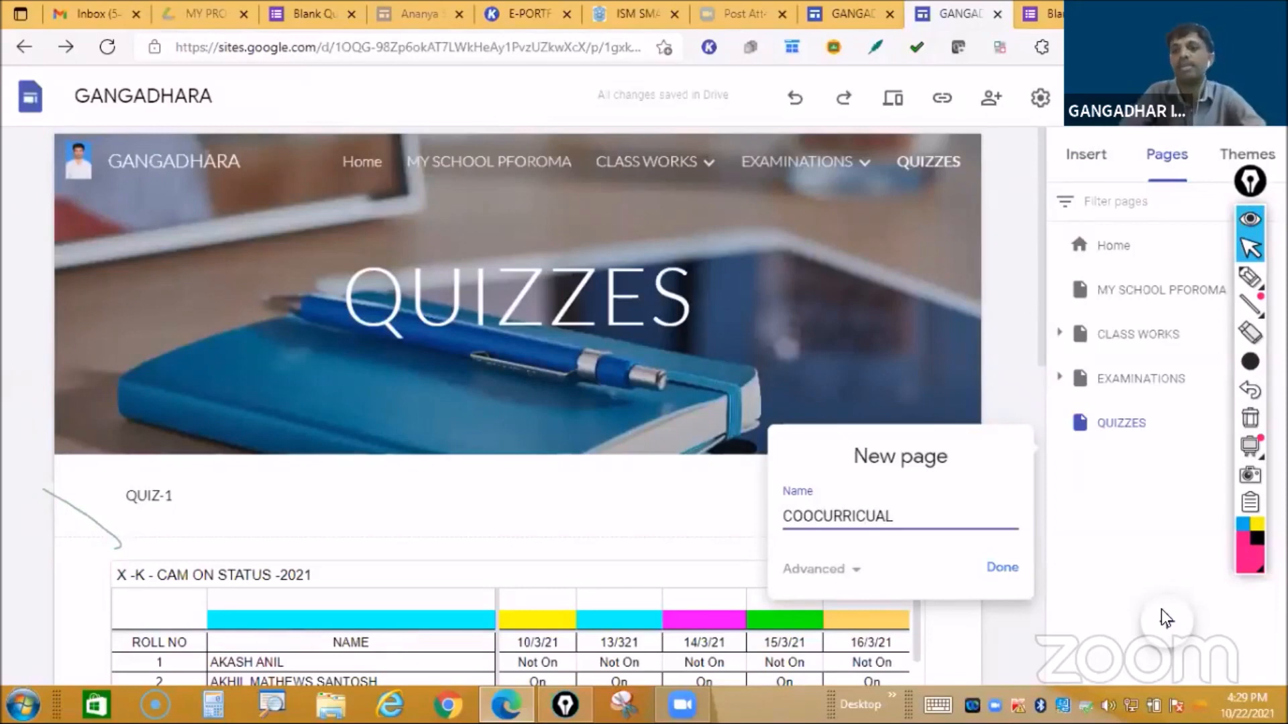
key("BackSpace")
key("BackSpace")
type("LAR")
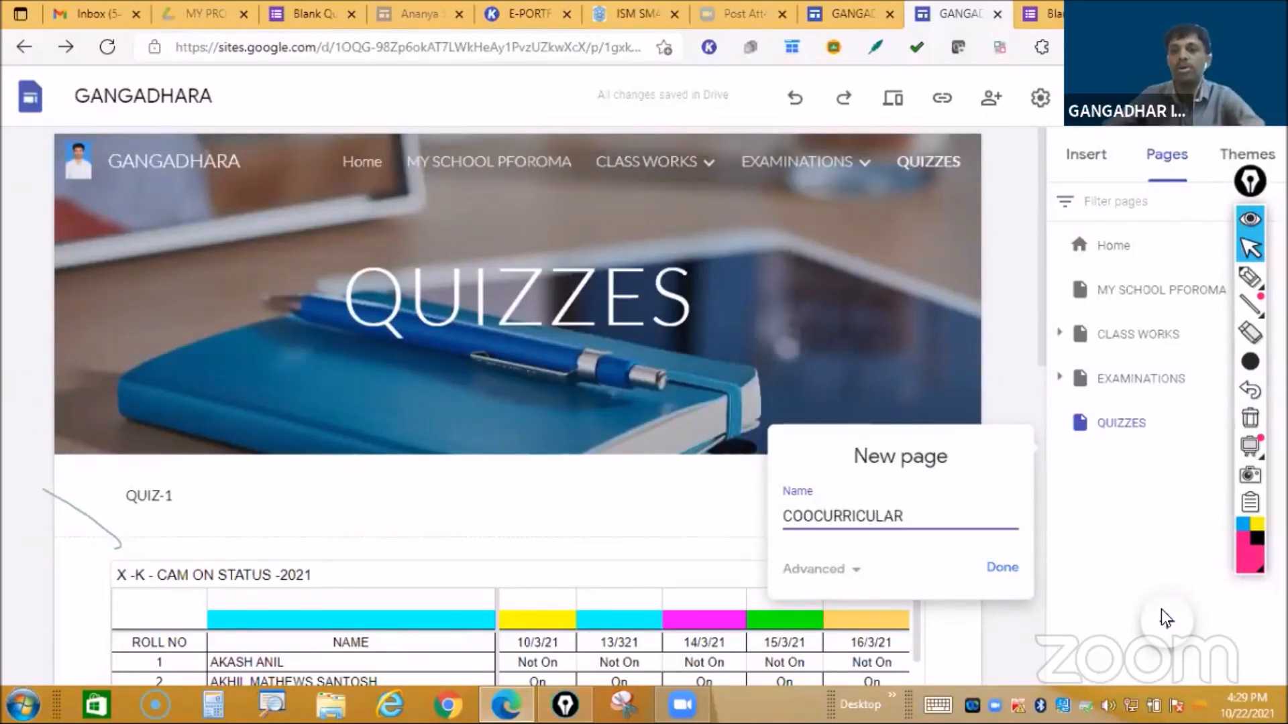
left_click(810, 516)
key("Delete")
type("-")
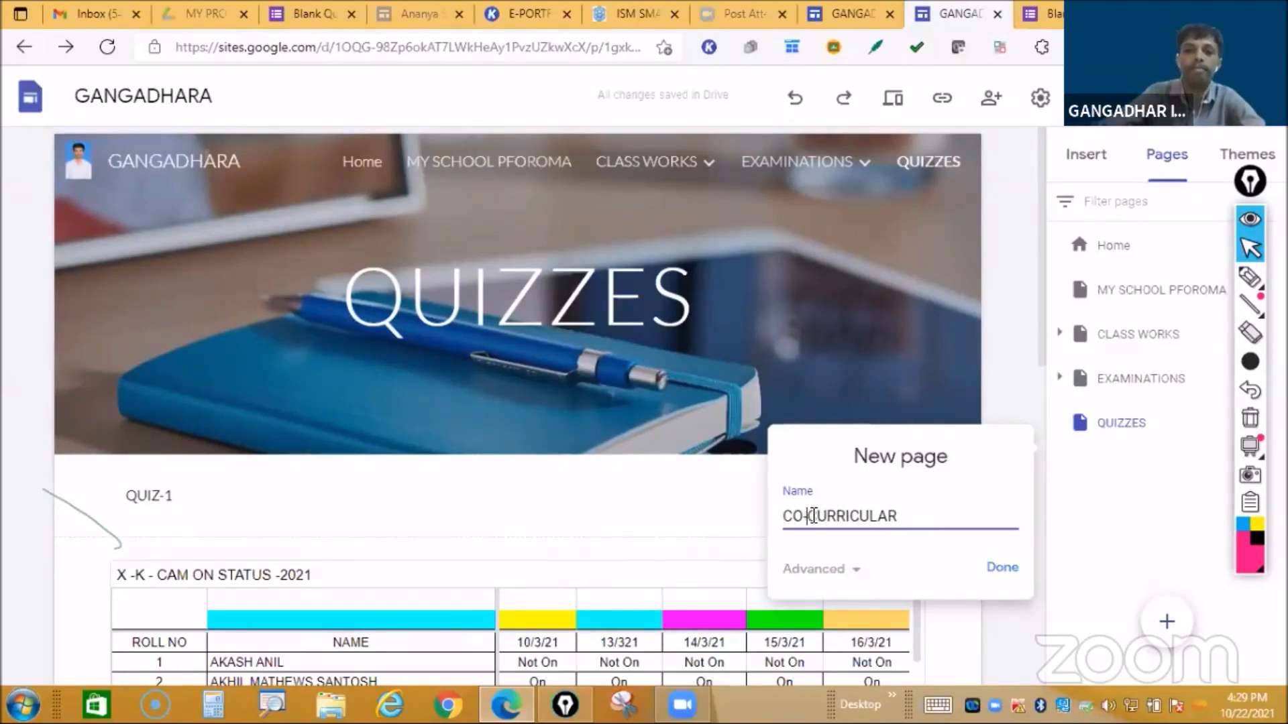
left_click(994, 567)
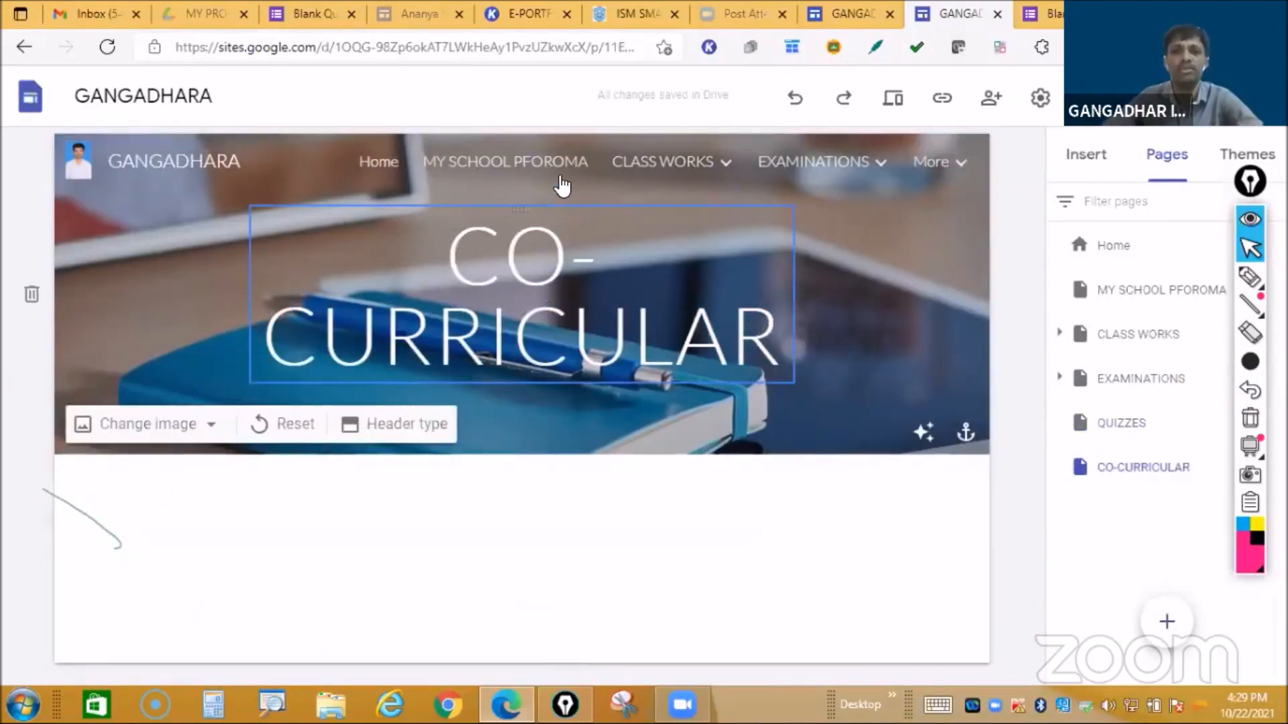
Step: Set the font size of the CO-CURRICULAR header title to 18
triple_click(522, 336)
left_click(539, 175)
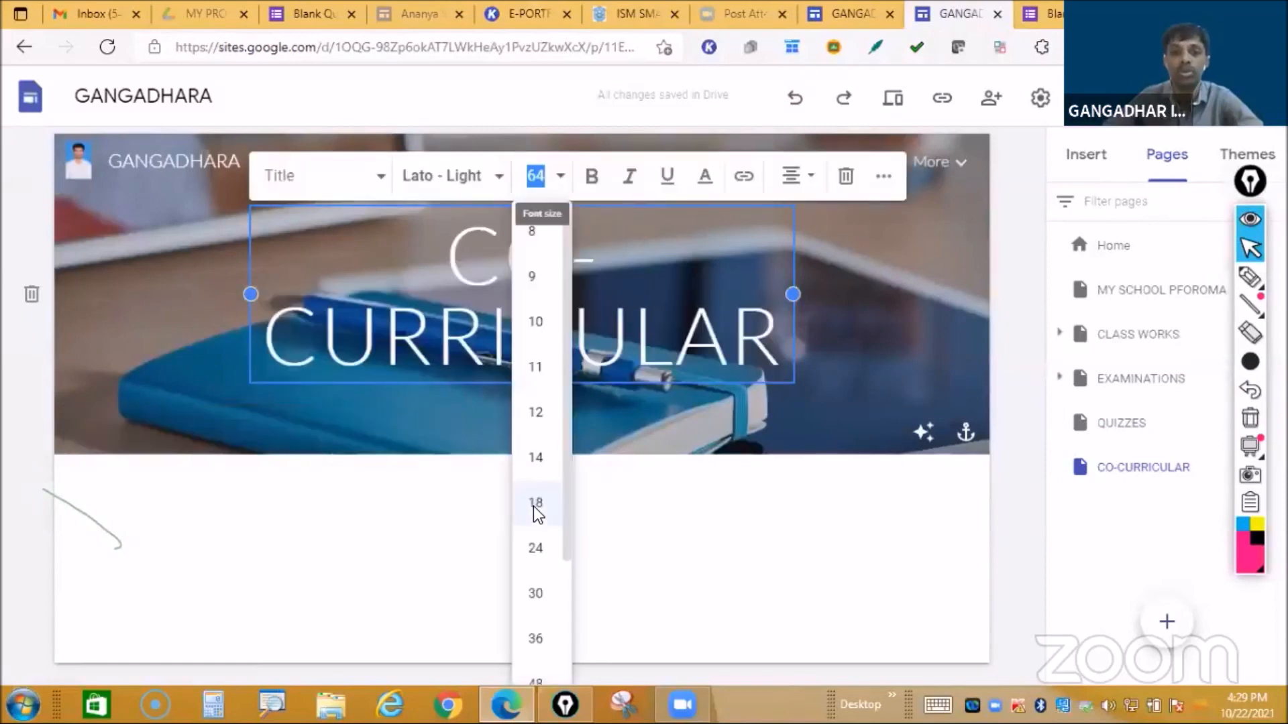
left_click(534, 510)
left_click(587, 446)
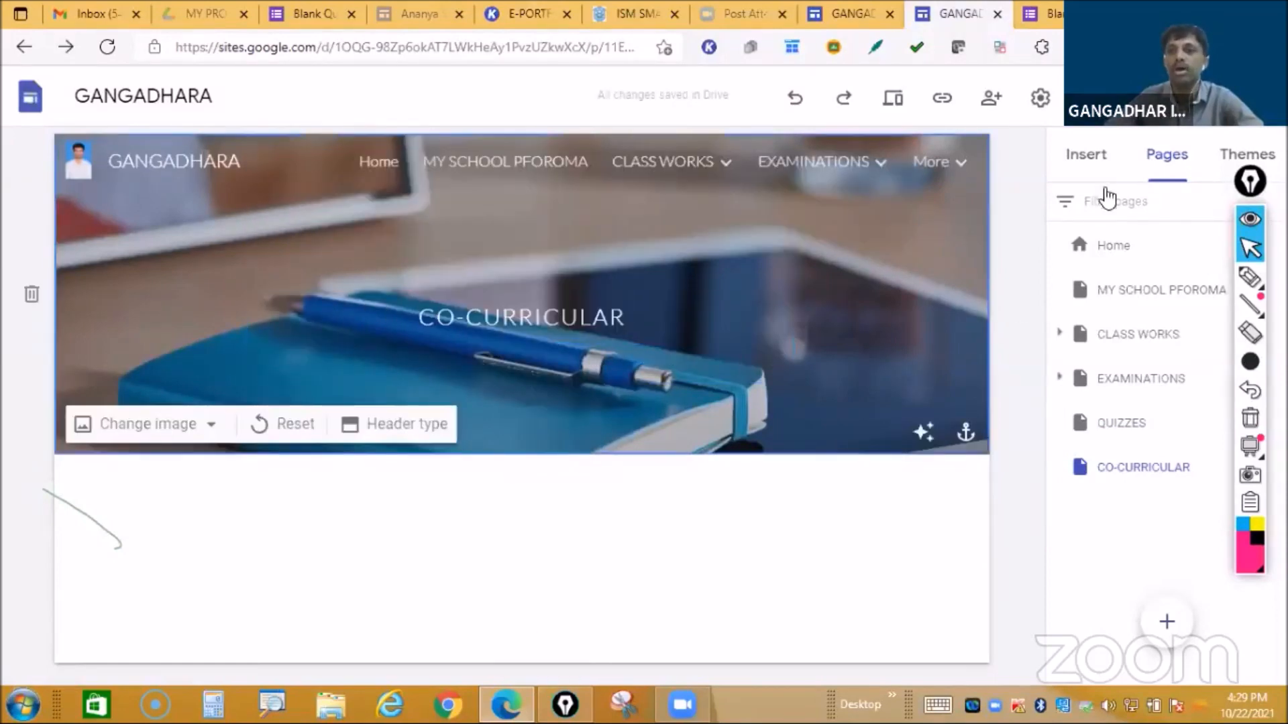
Step: Start an image carousel on the CO-CURRICULAR page and open the selection of existing images from Google Drive
left_click(1088, 159)
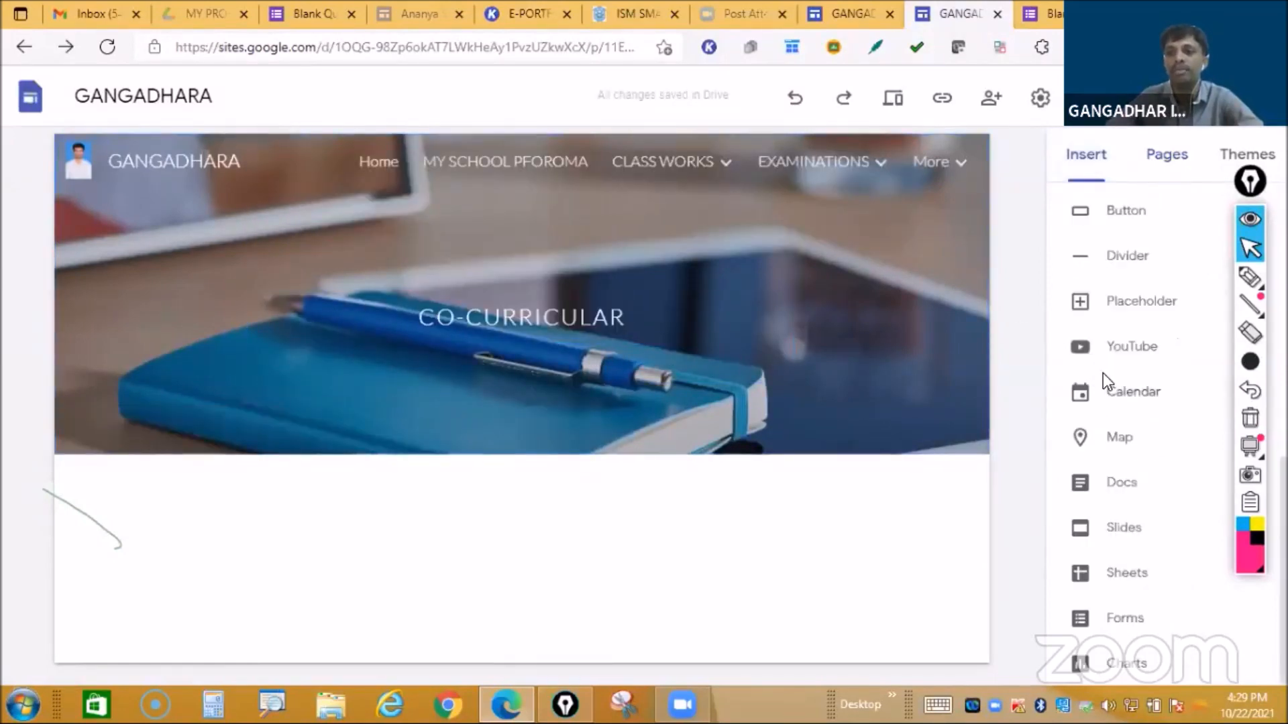
scroll(1133, 365, "up", 3)
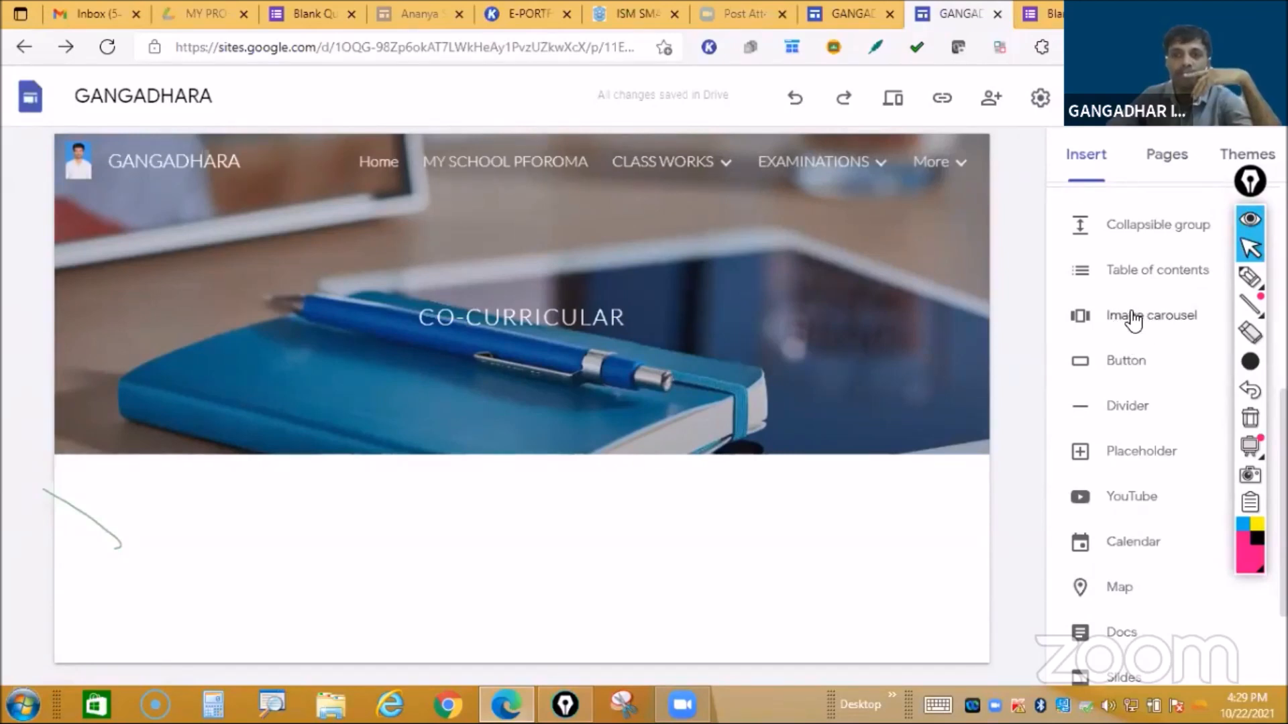
left_click(1131, 317)
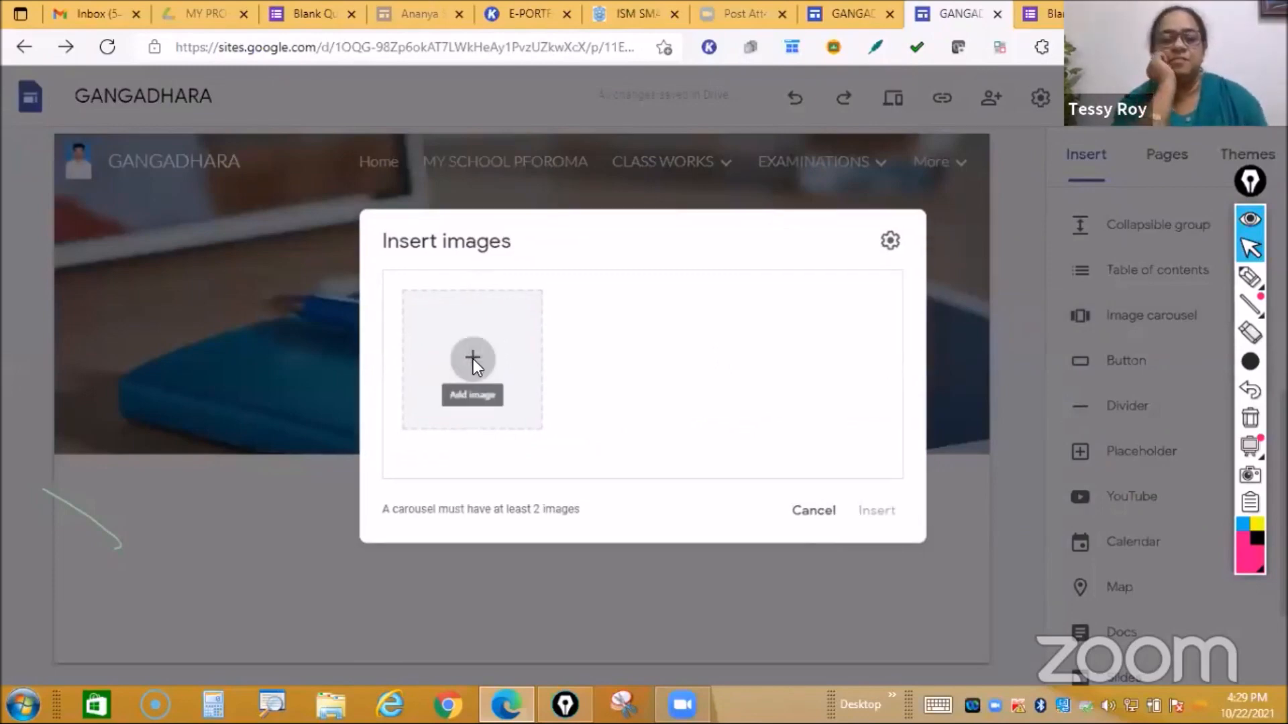
left_click(473, 360)
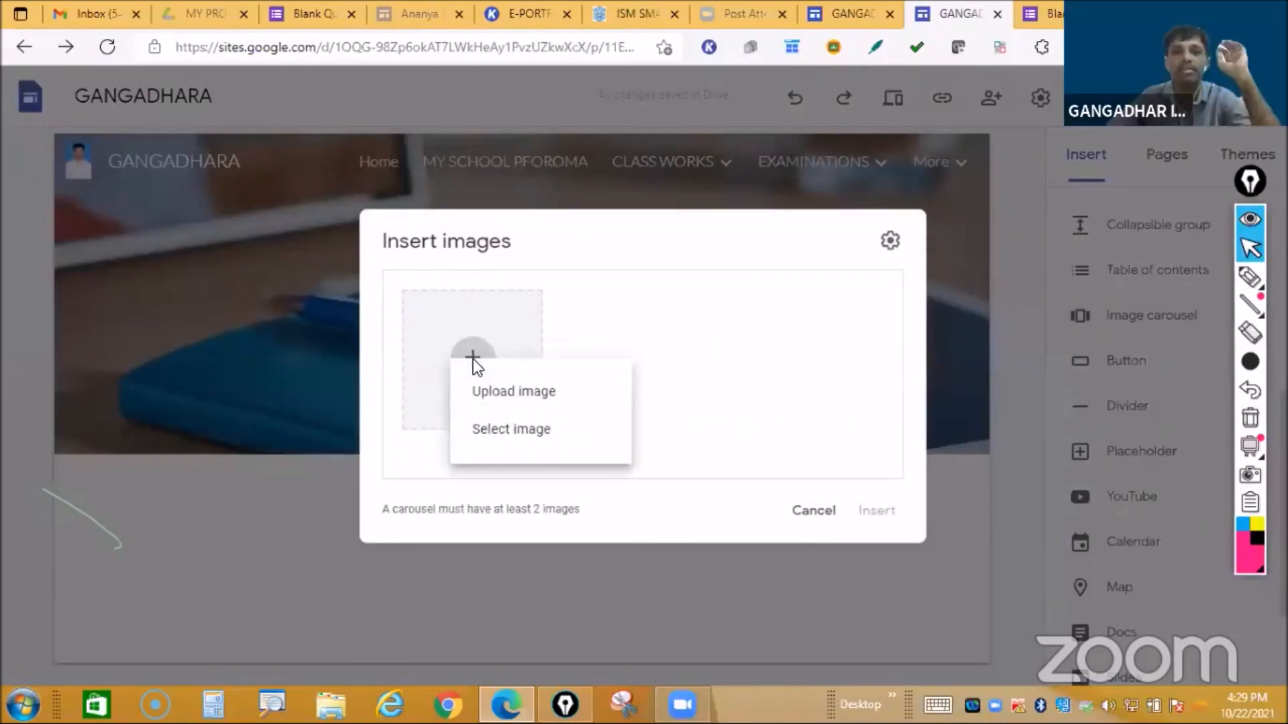
left_click(523, 428)
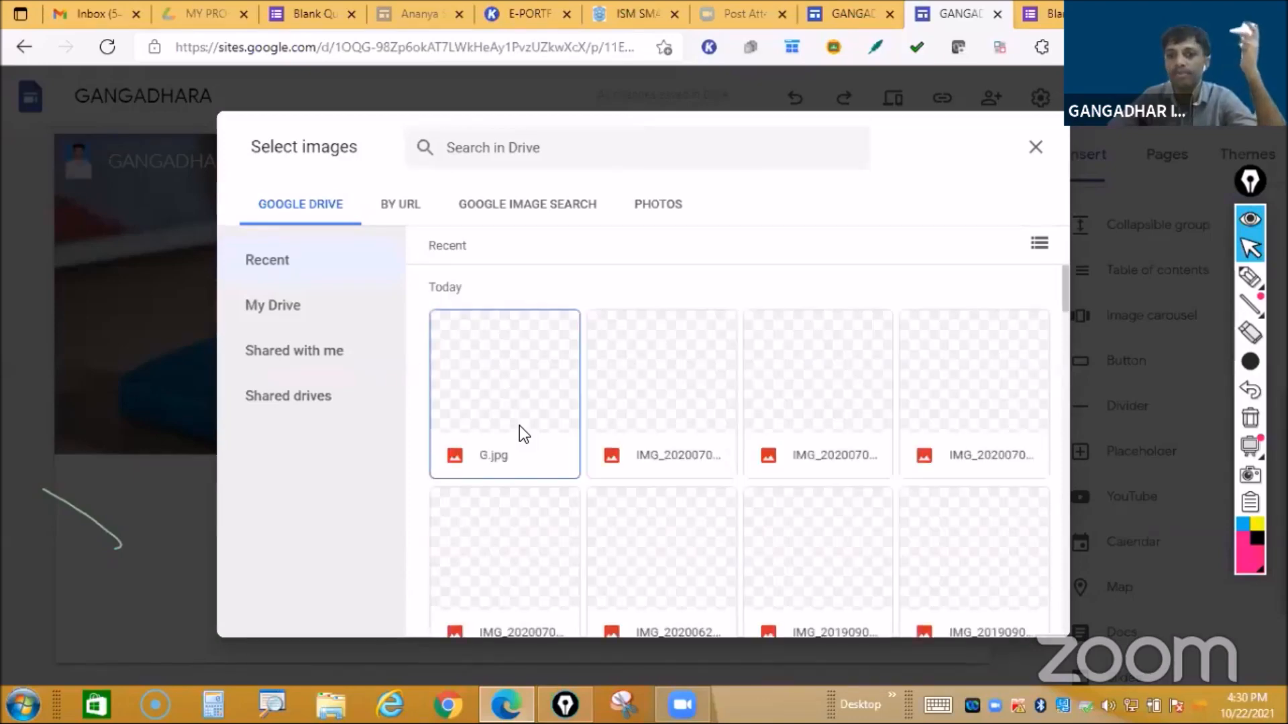
Step: Select 13 recent Drive images beginning with G.jpg and insert them into the page as the carousel
left_click(475, 397)
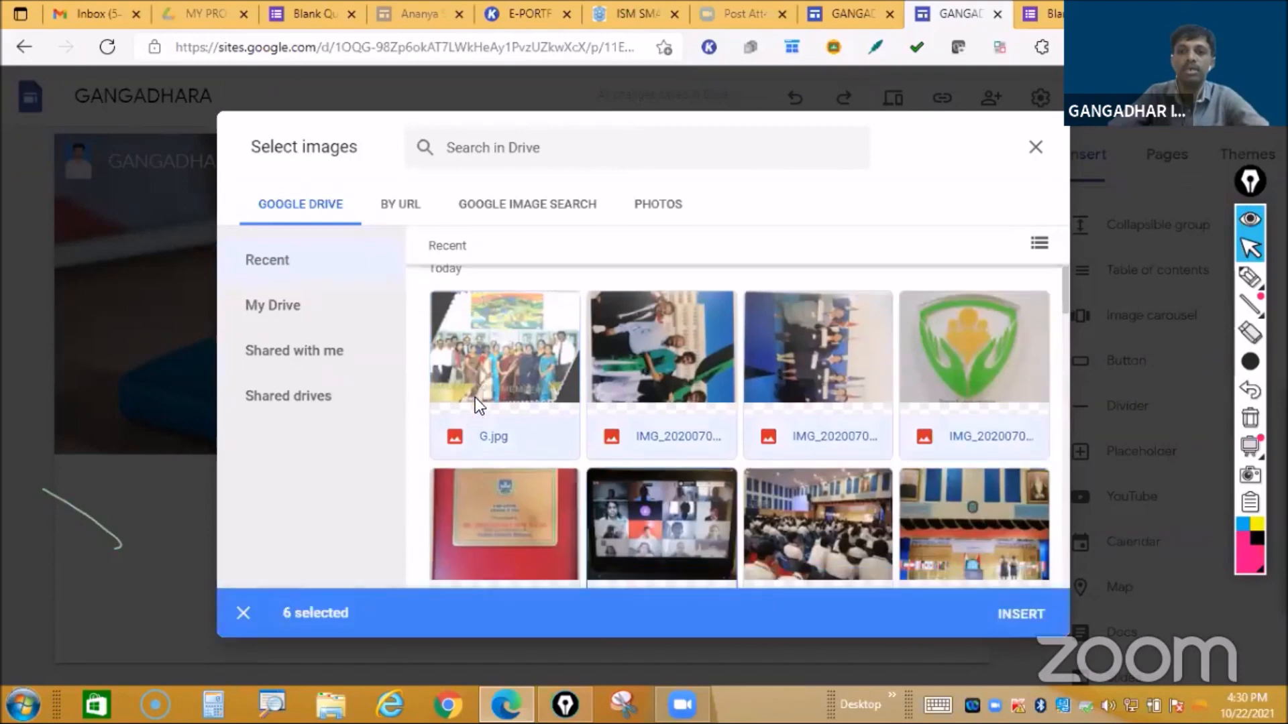
key("shift+Right")
key("shift+Right")
key("shift+Right")
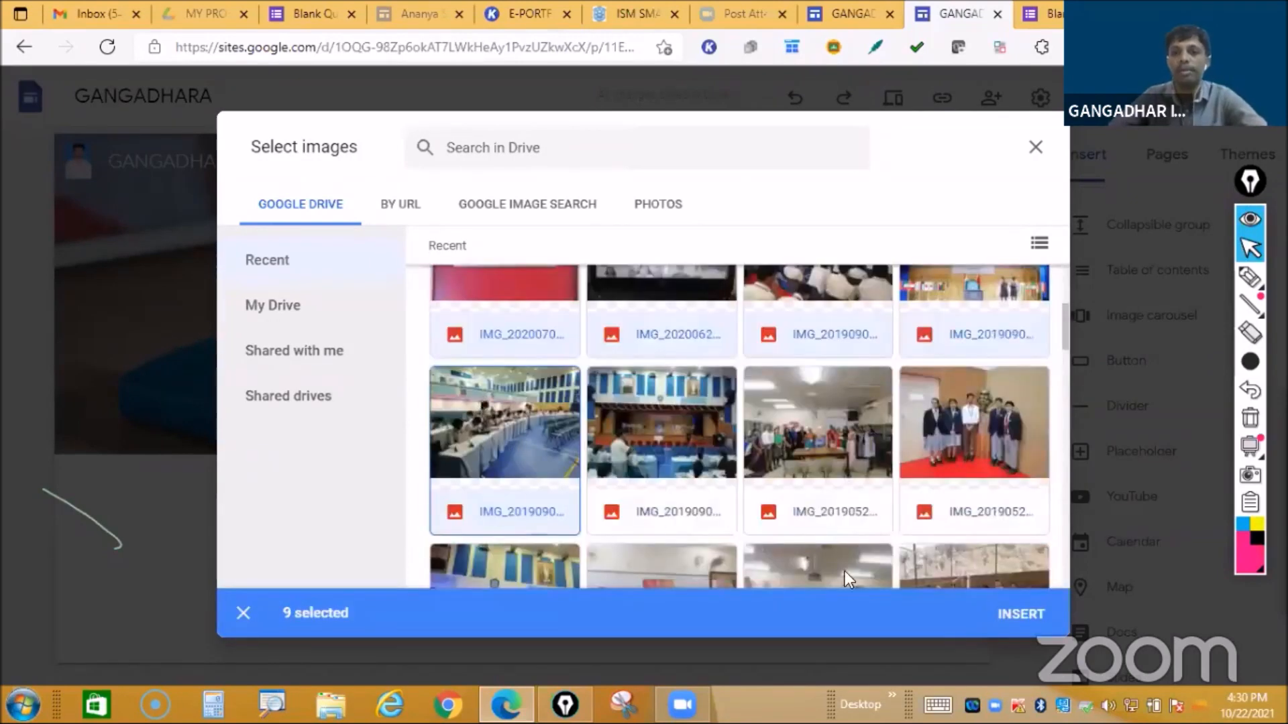
key("shift+Down")
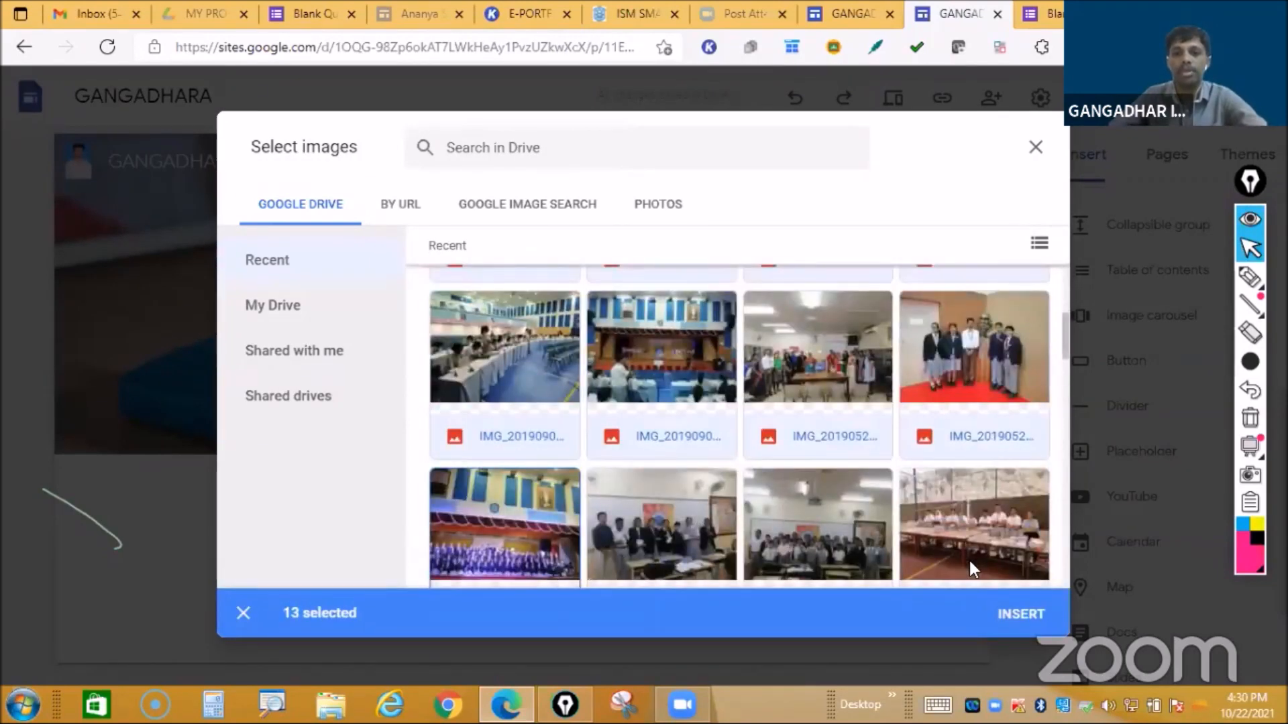
scroll(1052, 546, "down", 1)
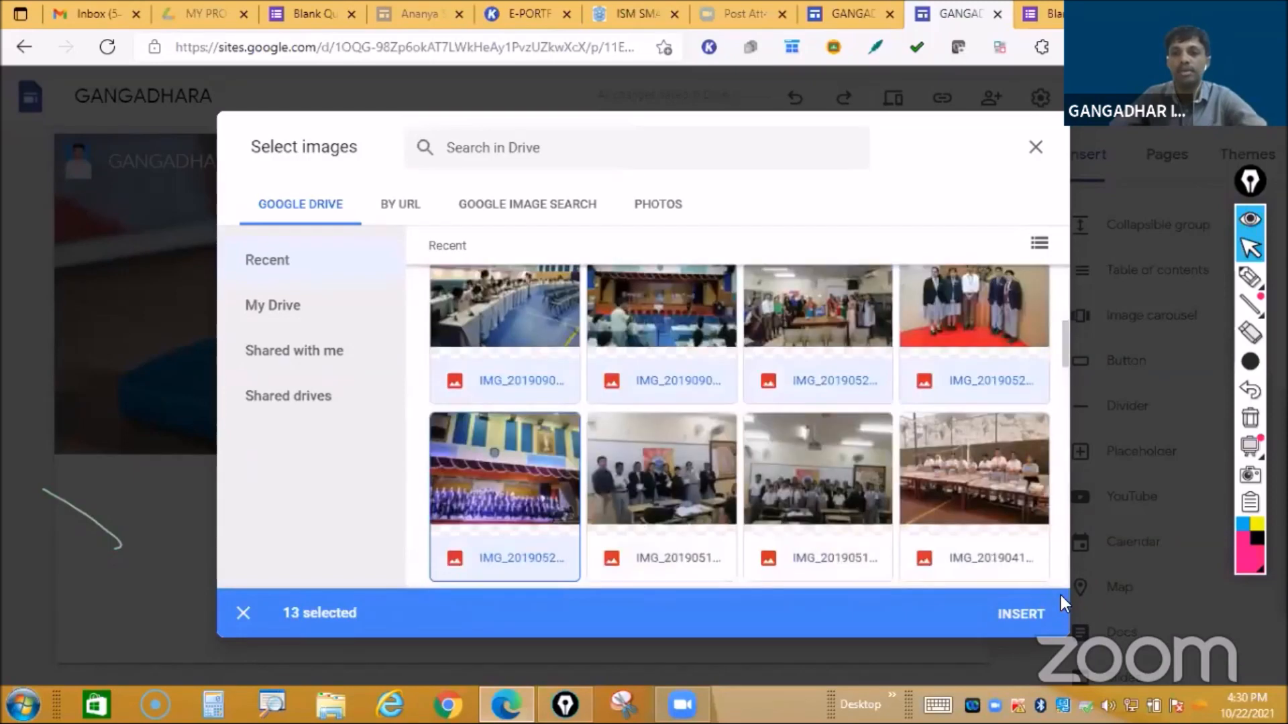
scroll(1060, 594, "down", 3)
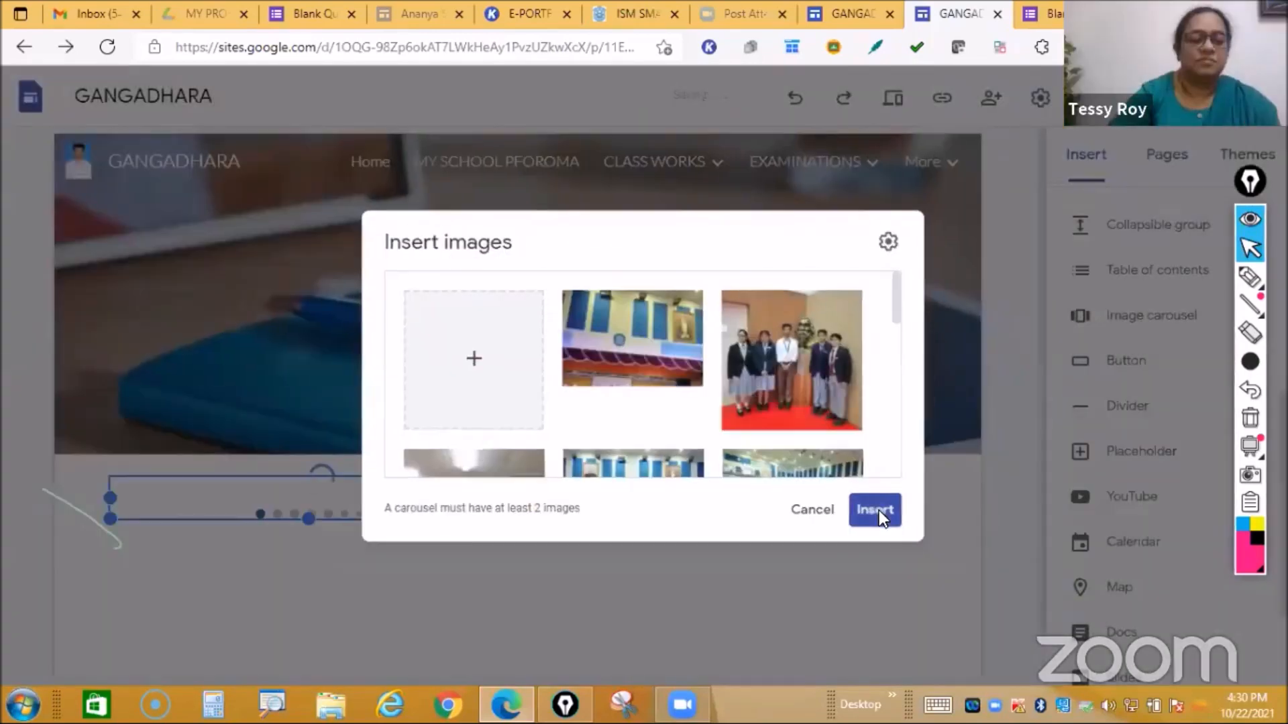
left_click(875, 509)
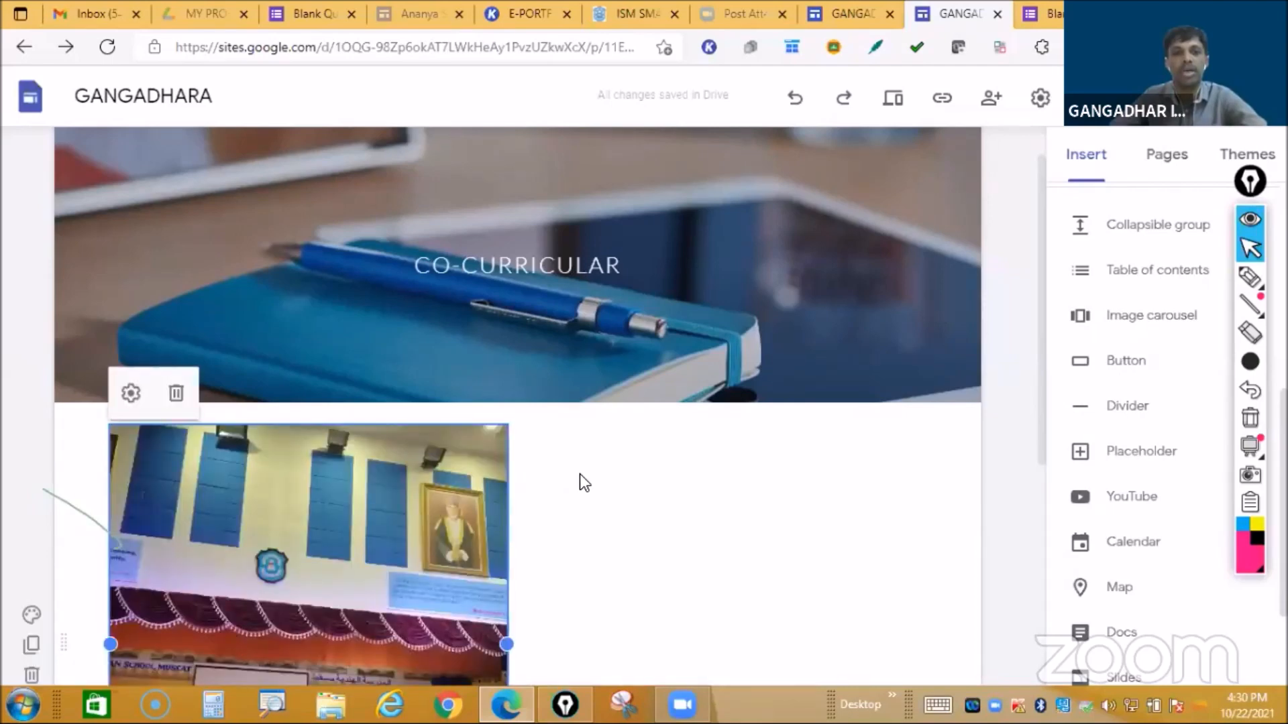
Step: Widen the image carousel on the CO-CURRICULAR page by extending its right edge
scroll(580, 474, "down", 2)
scroll(554, 255, "down", 4)
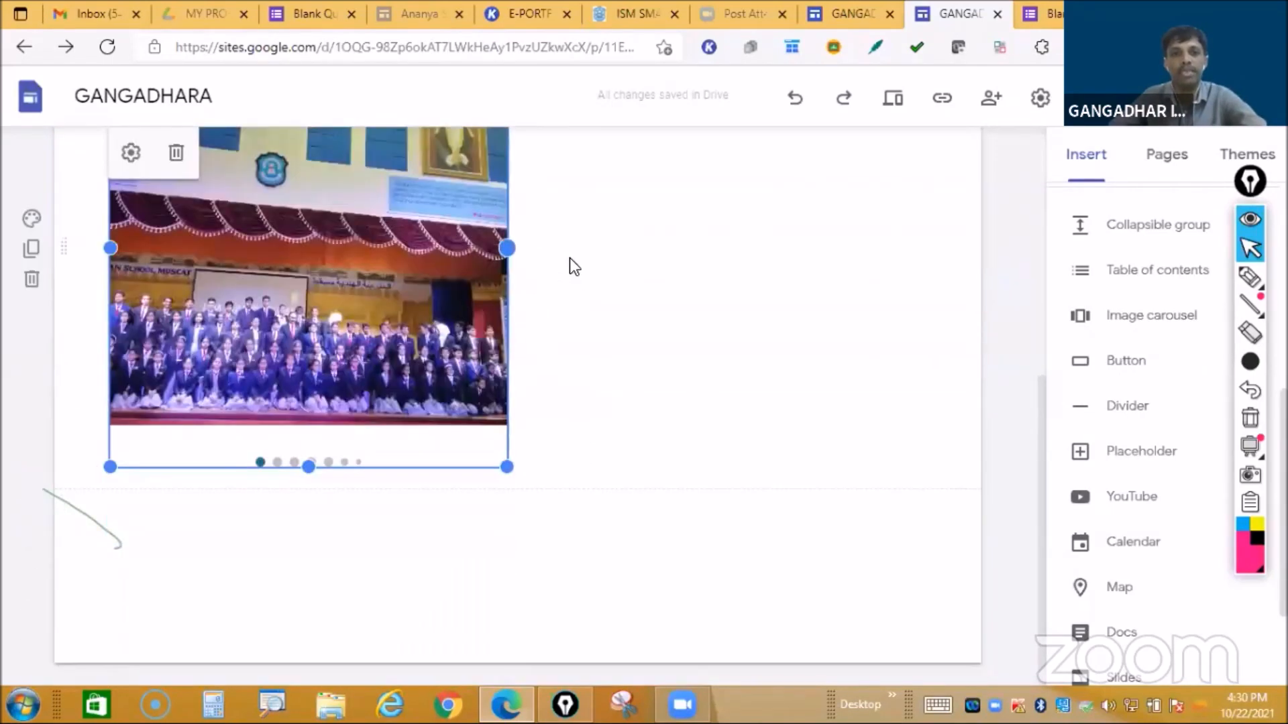
left_click_drag(507, 248, 576, 248)
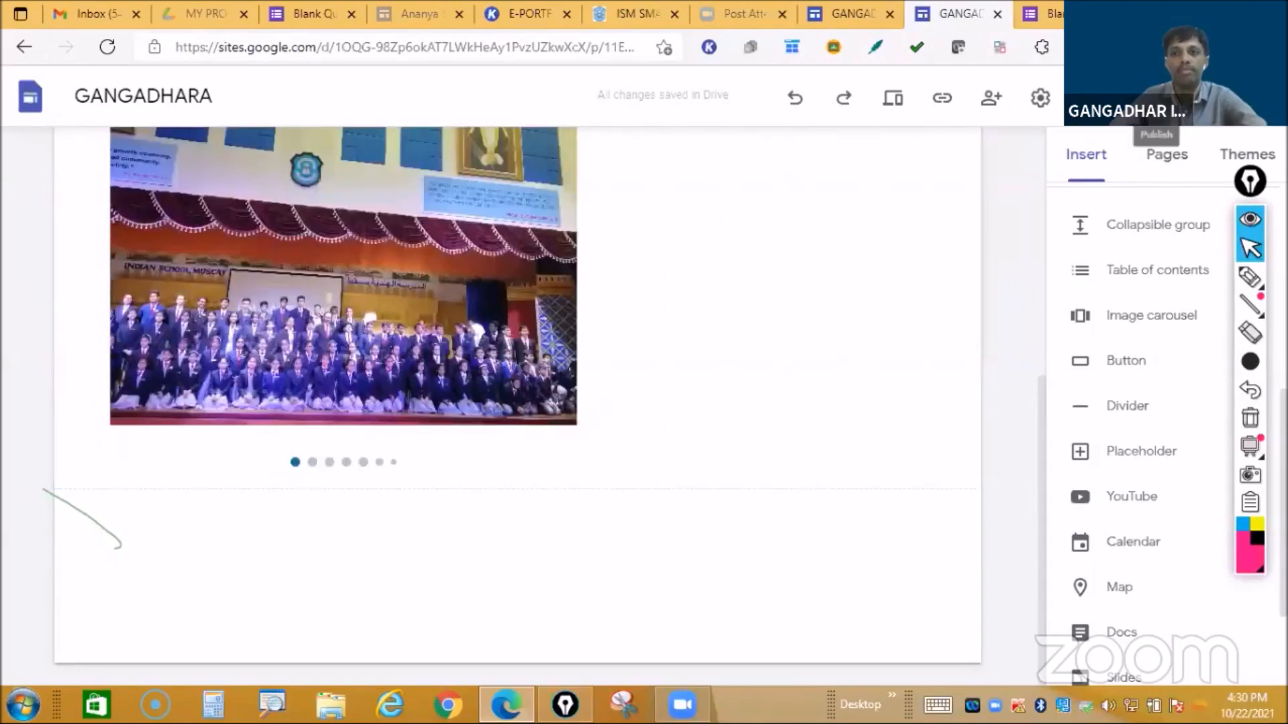
Step: Review the site's unpublished changes without publishing them and open the published site
left_click(1155, 96)
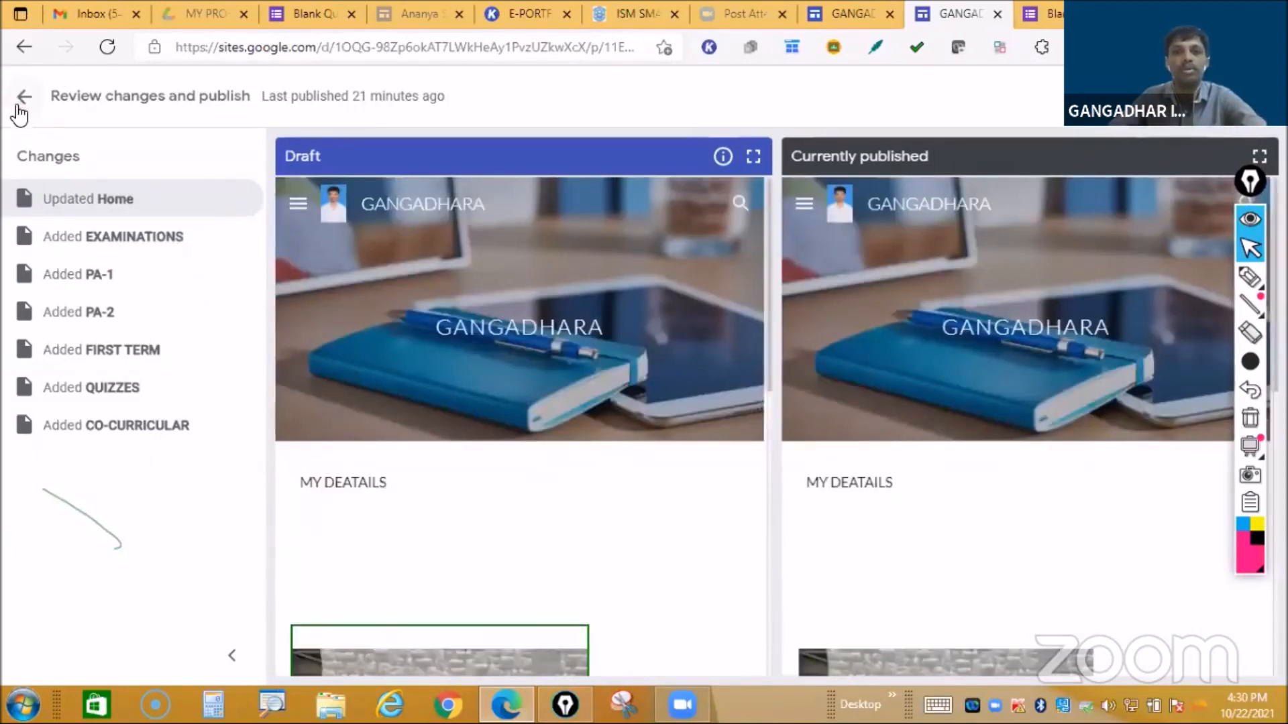
left_click(24, 96)
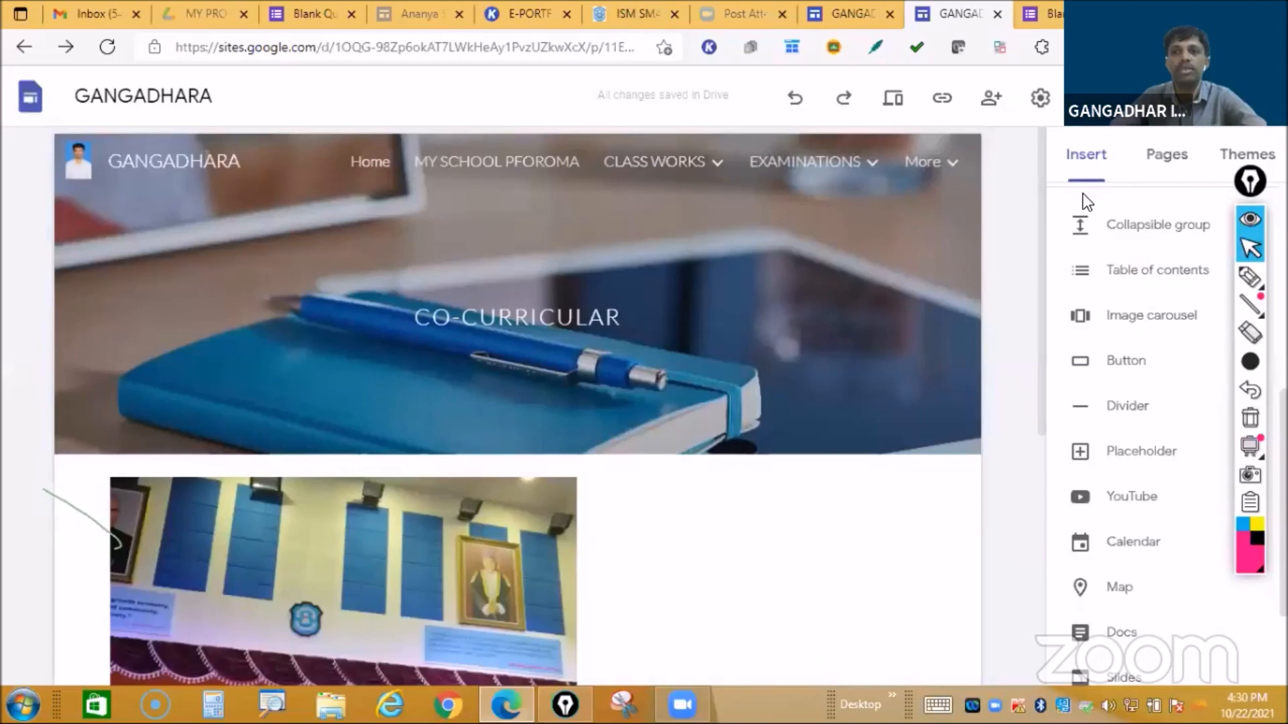
left_click(1082, 193)
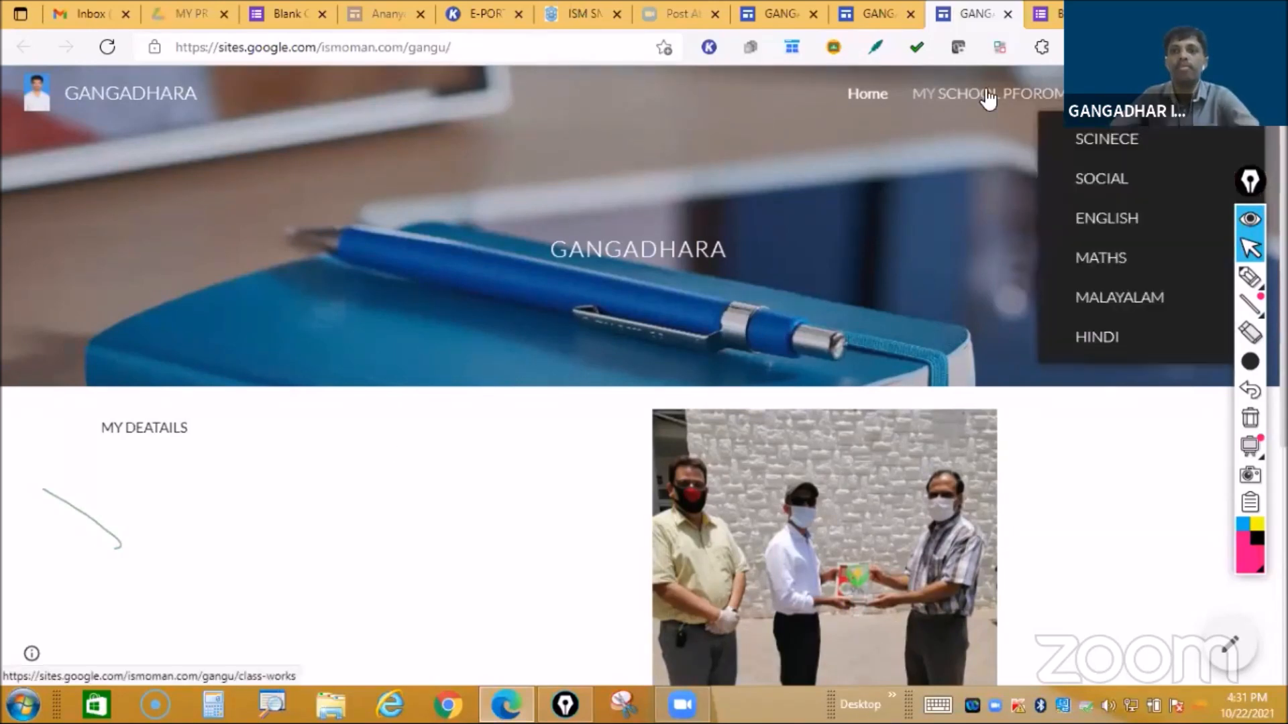
Step: Look over the published site's Home and MY SCHOOL PFOROMA pages and return to the site editor
left_click(874, 101)
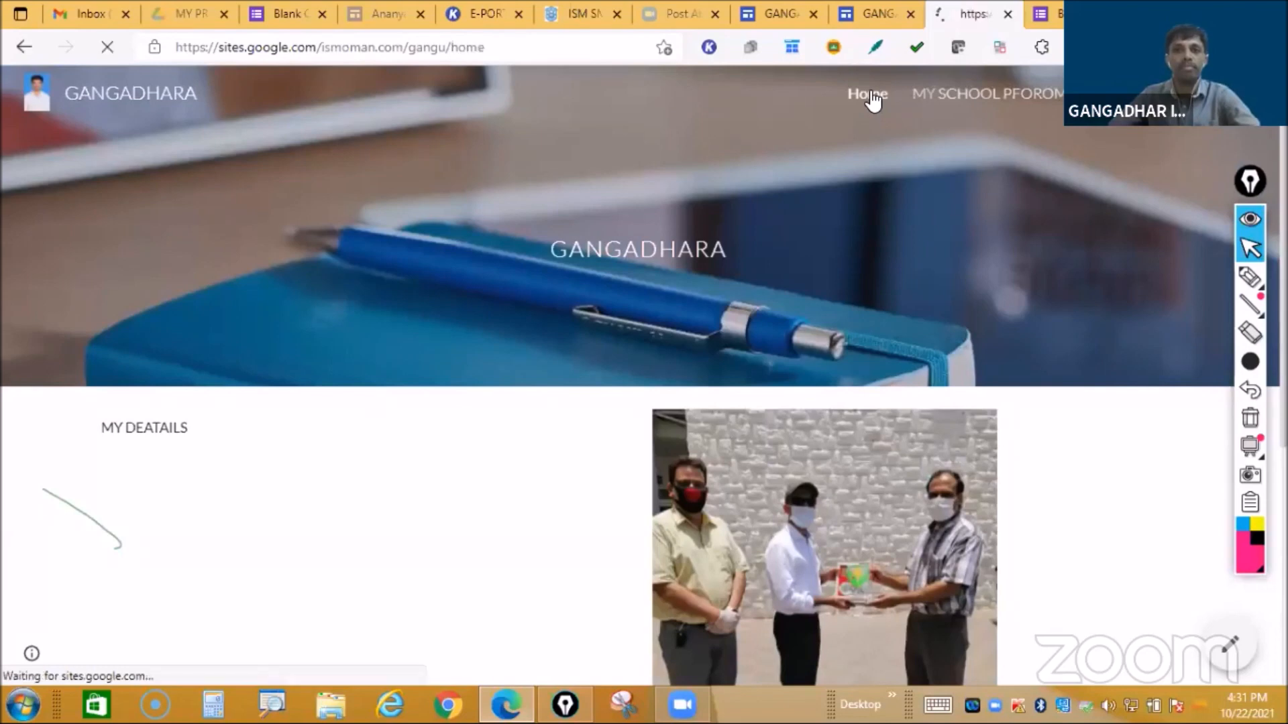
scroll(865, 259, "down", 4)
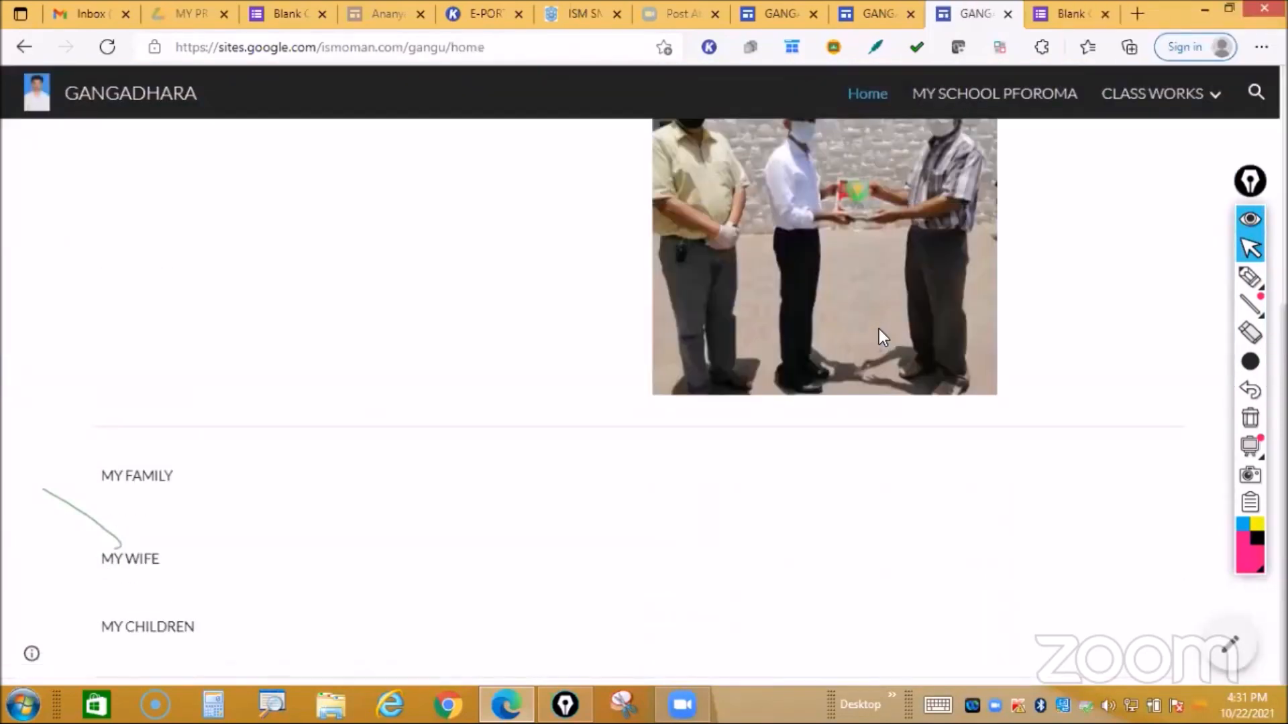
scroll(1187, 106, "up", 4)
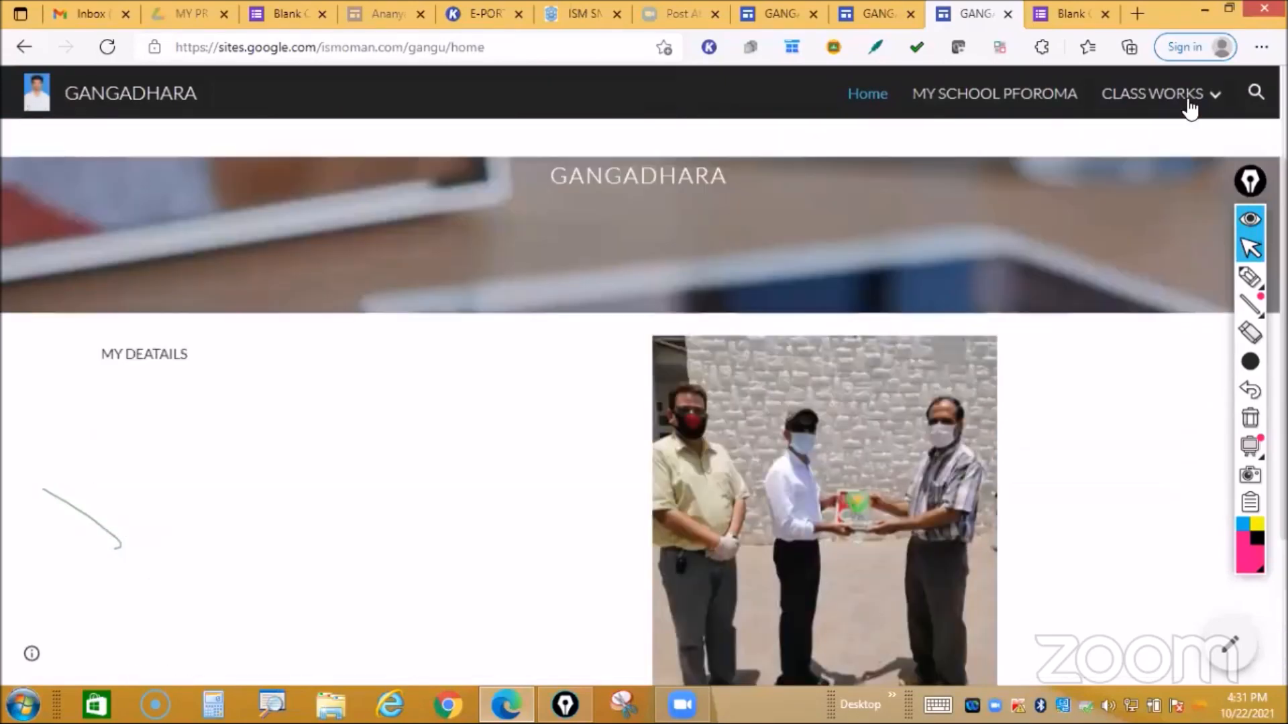
scroll(1189, 107, "up", 1)
mouse_move(1190, 104)
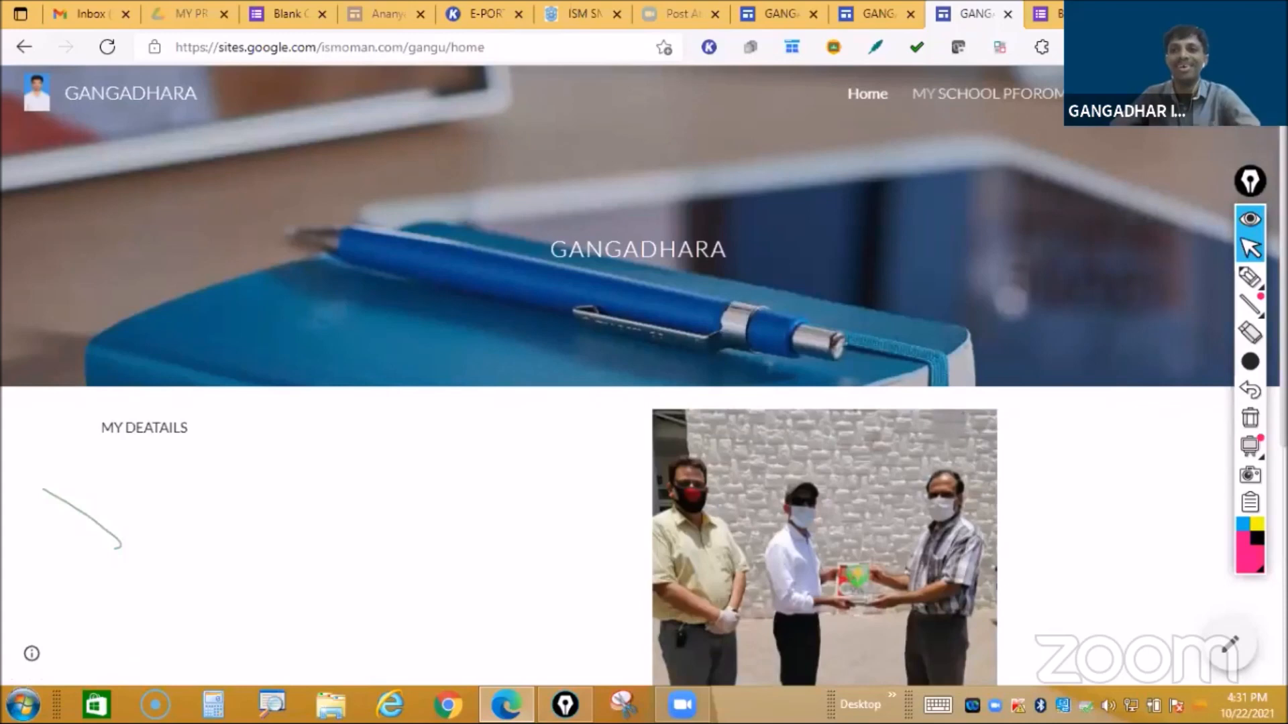
left_click(1004, 97)
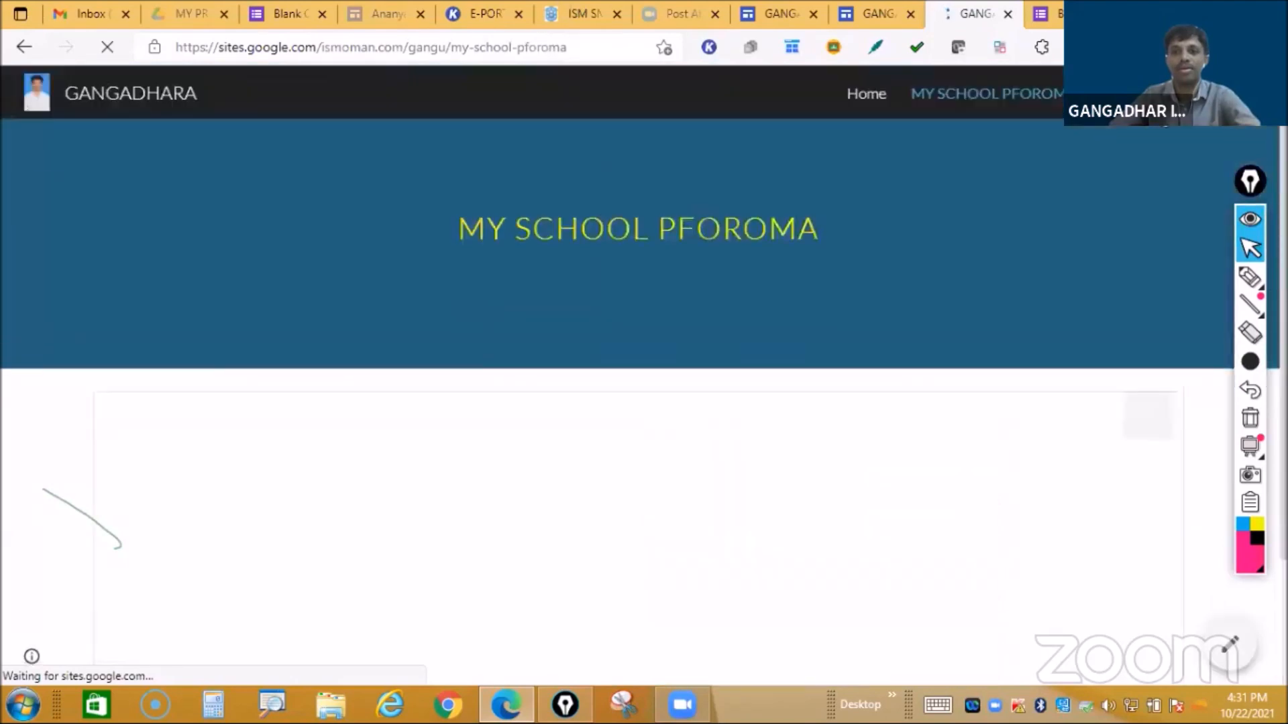
mouse_move(1140, 94)
left_click(1178, 267)
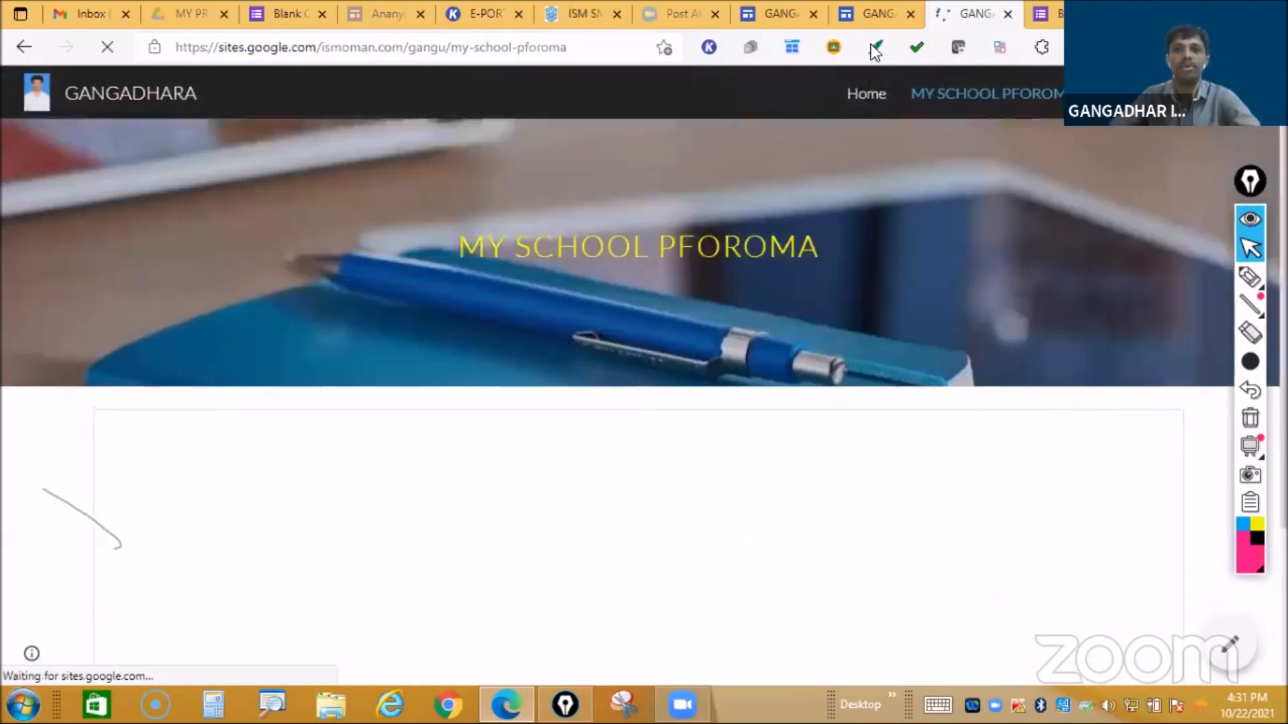
left_click(876, 12)
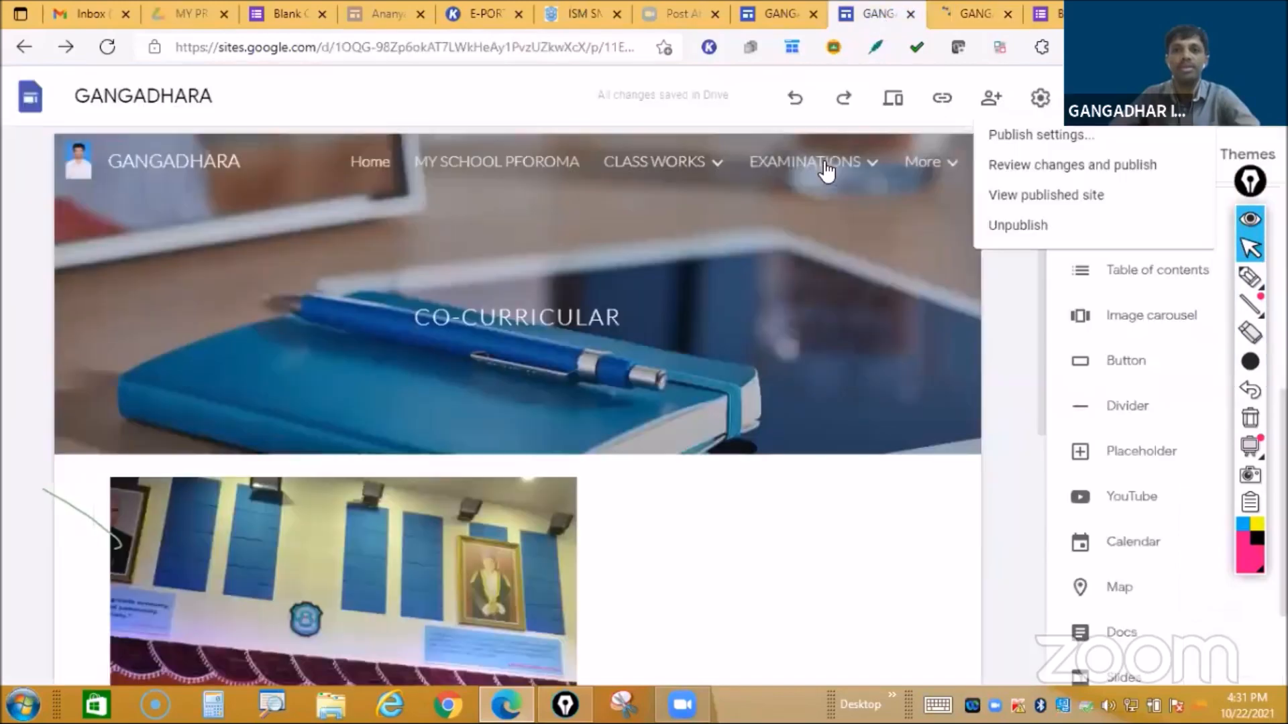
Step: Open the CO-CURRICULAR page from the site navigation and review the site's unpublished changes without publishing them
left_click(948, 165)
mouse_move(936, 167)
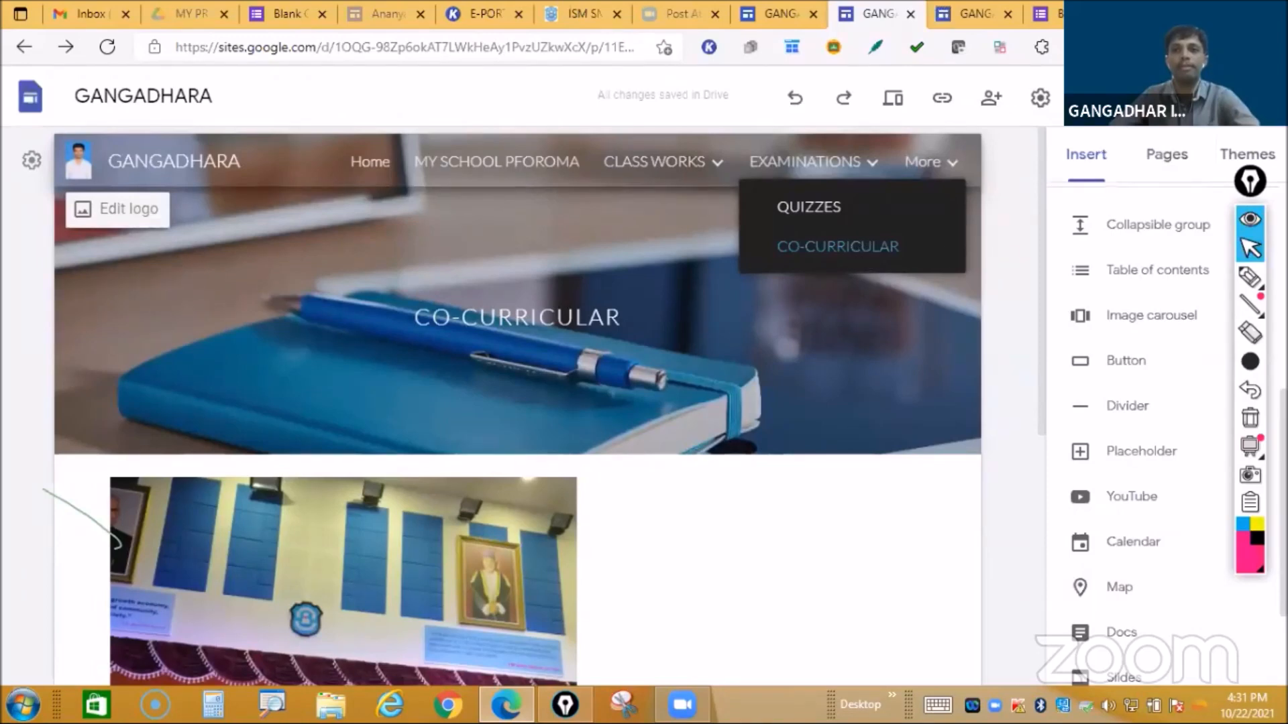
left_click(837, 247)
left_click(1136, 98)
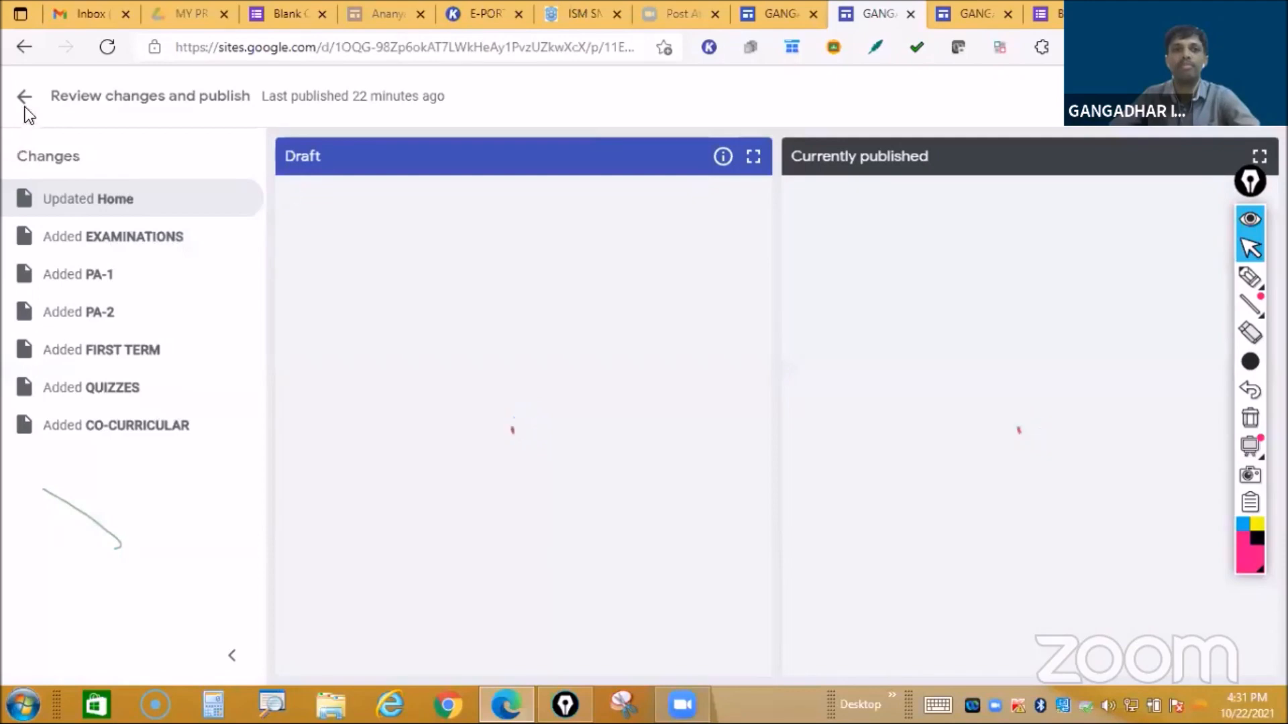
left_click(27, 98)
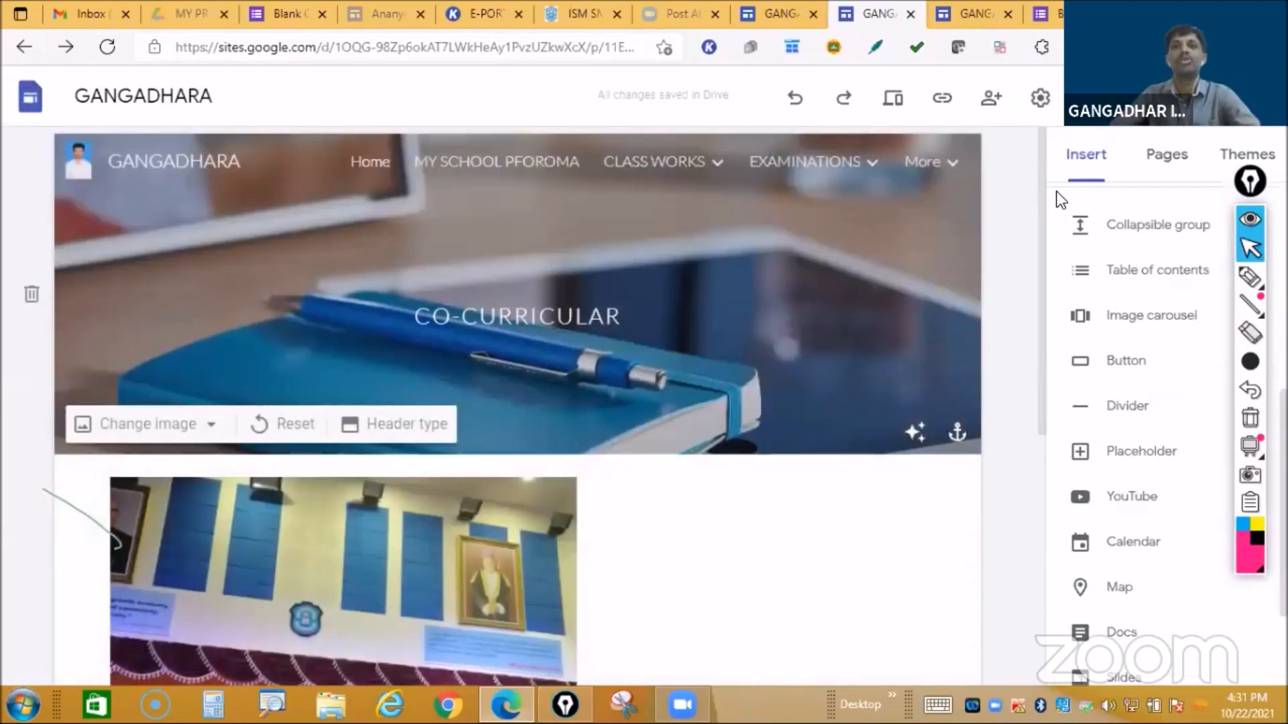
Step: View the published site and look over its Home page, MY SCHOOL PFOROMA page and CLASS WORKS subpage list
left_click(1056, 193)
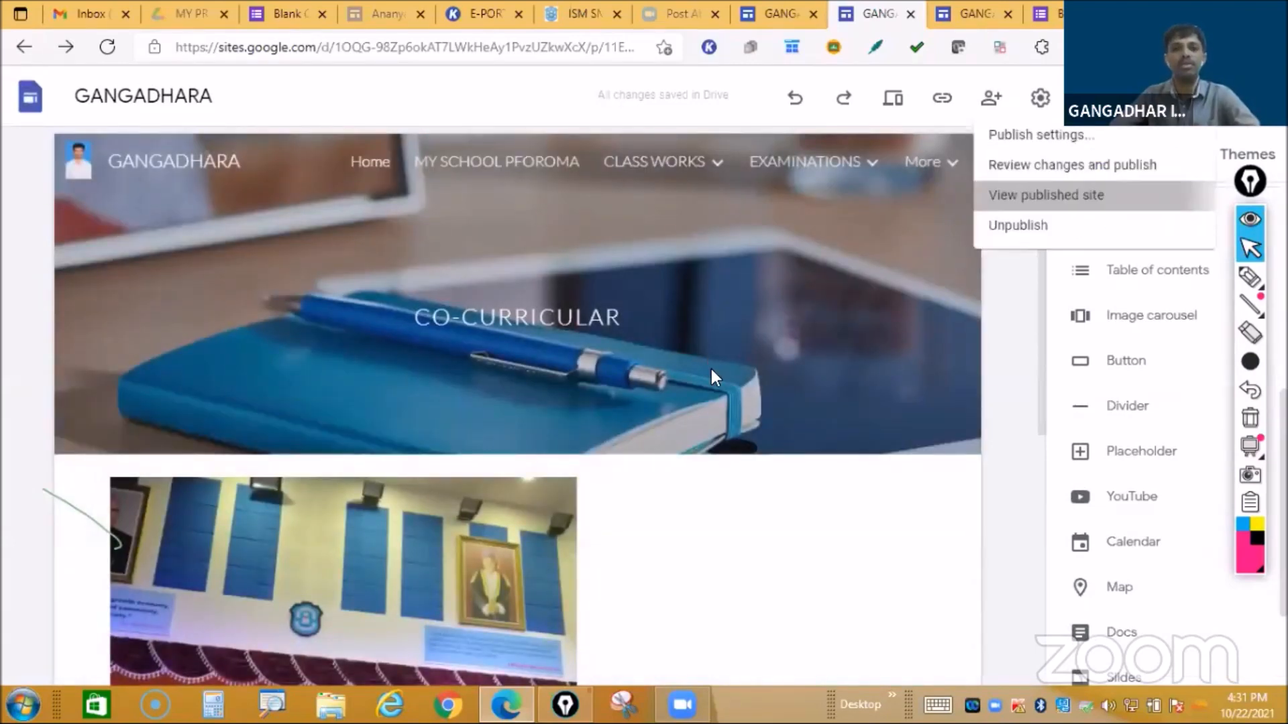
scroll(1130, 124, "down", 4)
scroll(1129, 124, "up", 2)
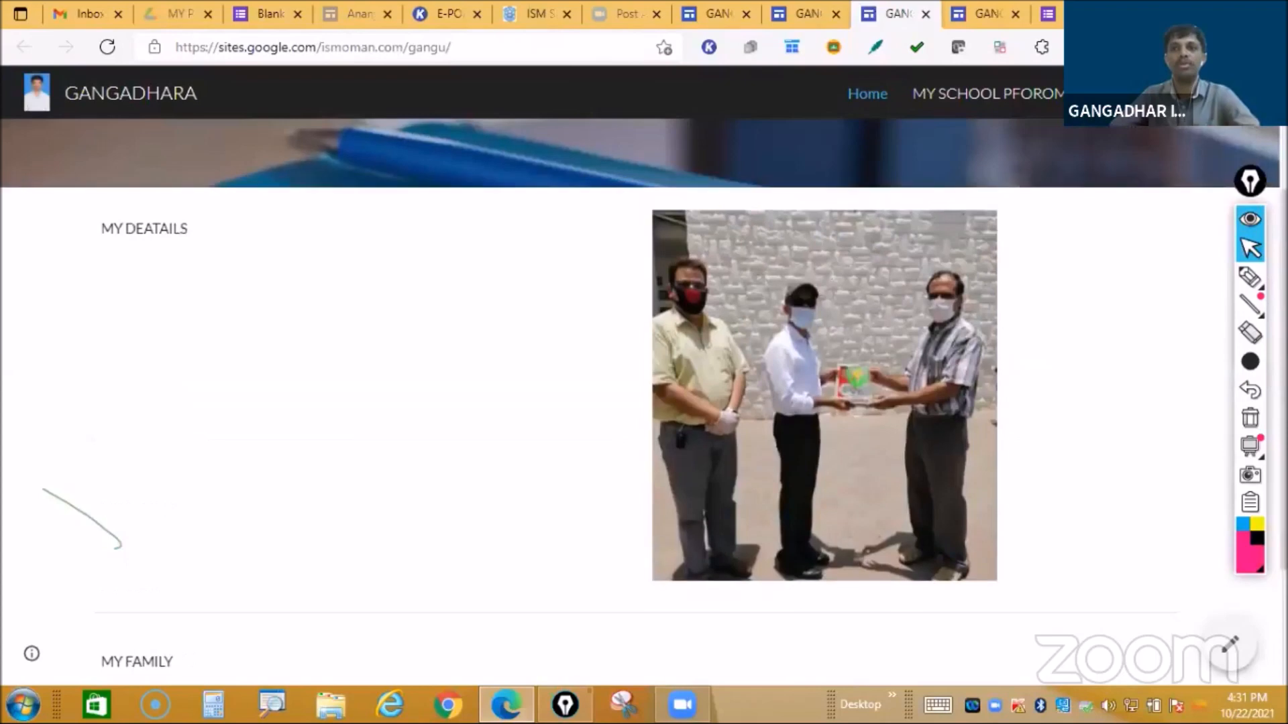
mouse_move(1150, 95)
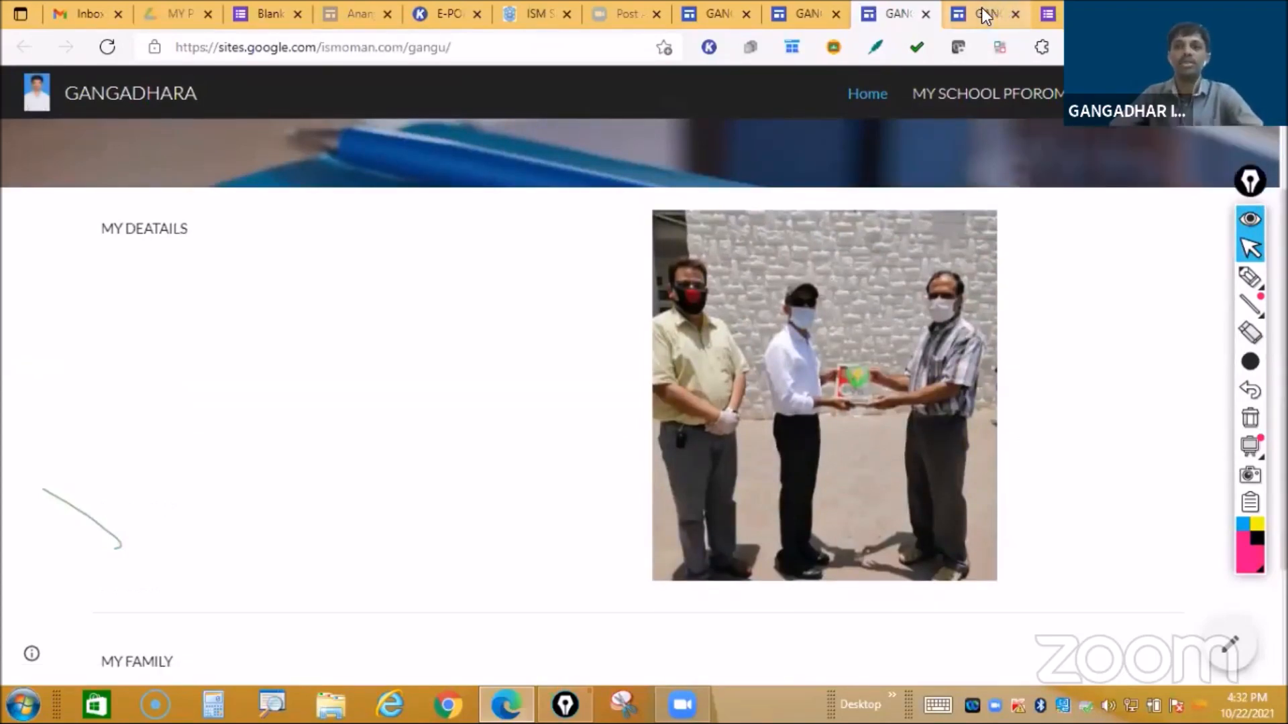
key("ctrl+Tab")
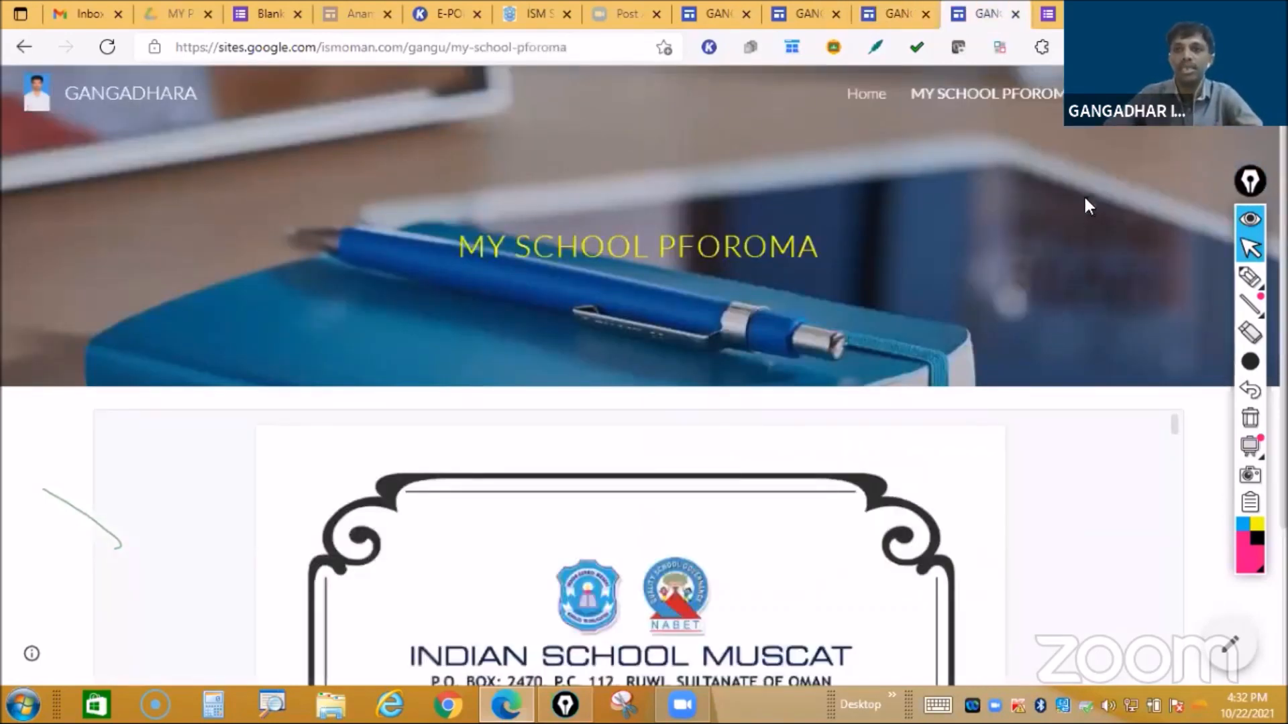
scroll(1097, 357, "down", 1)
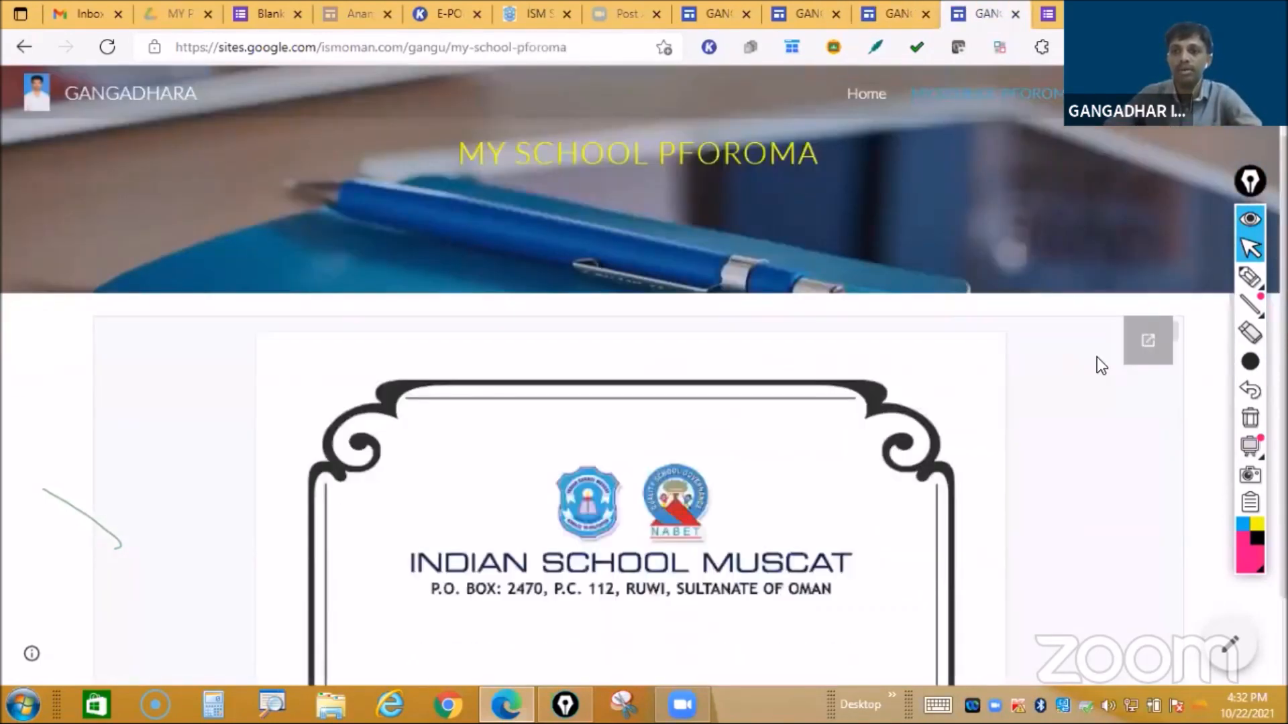
scroll(1236, 659, "down", 3)
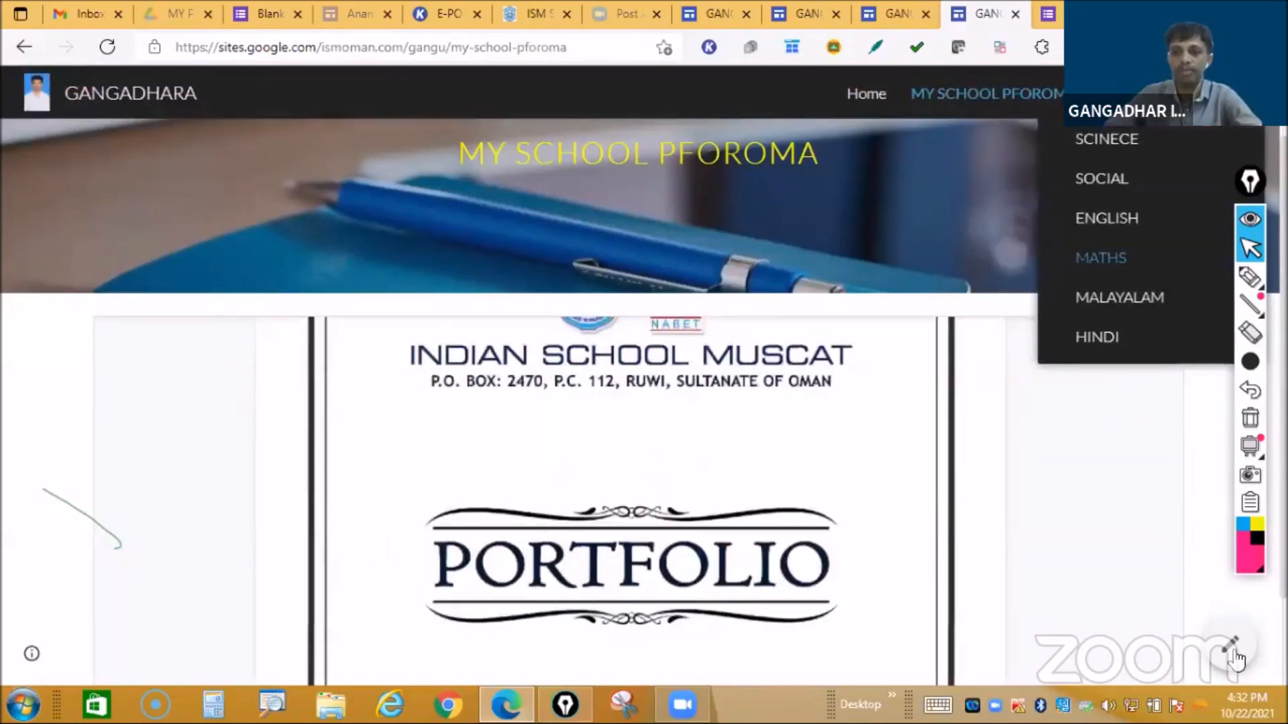
Step: Open the site editor from the published page and bring up the image carousel dialog without inserting any images
left_click(1233, 651)
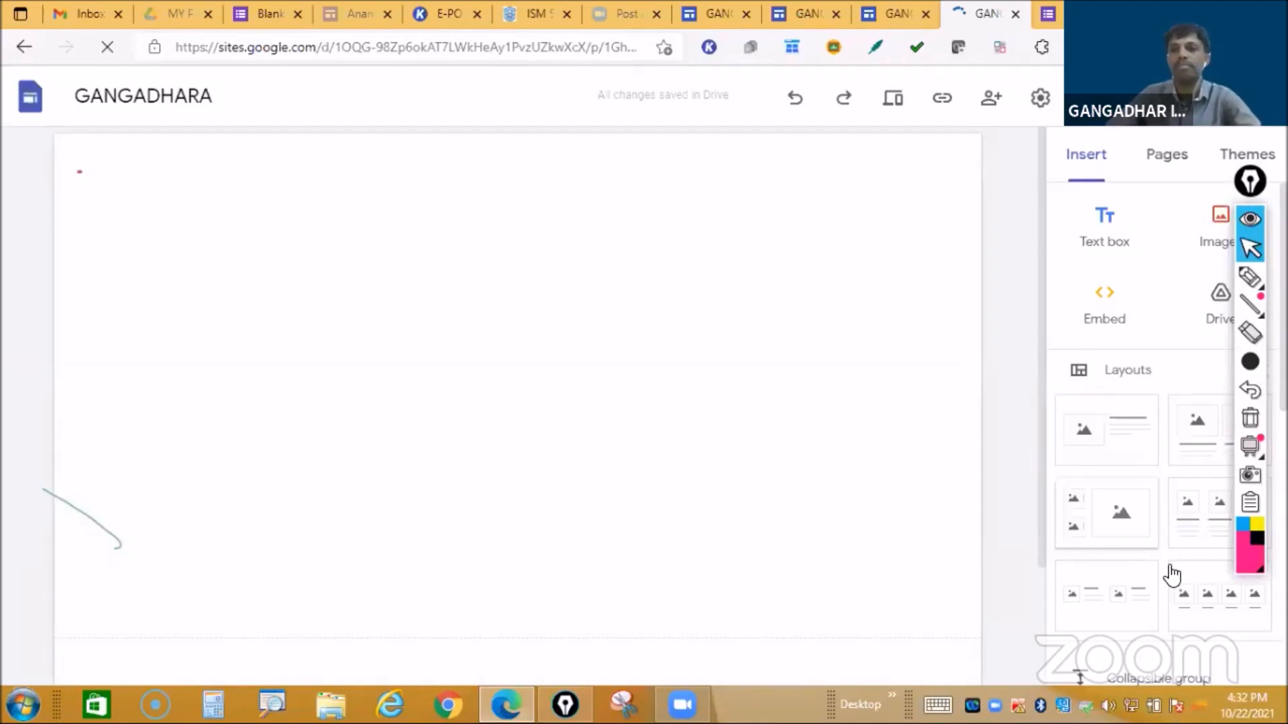
scroll(1172, 575, "down", 5)
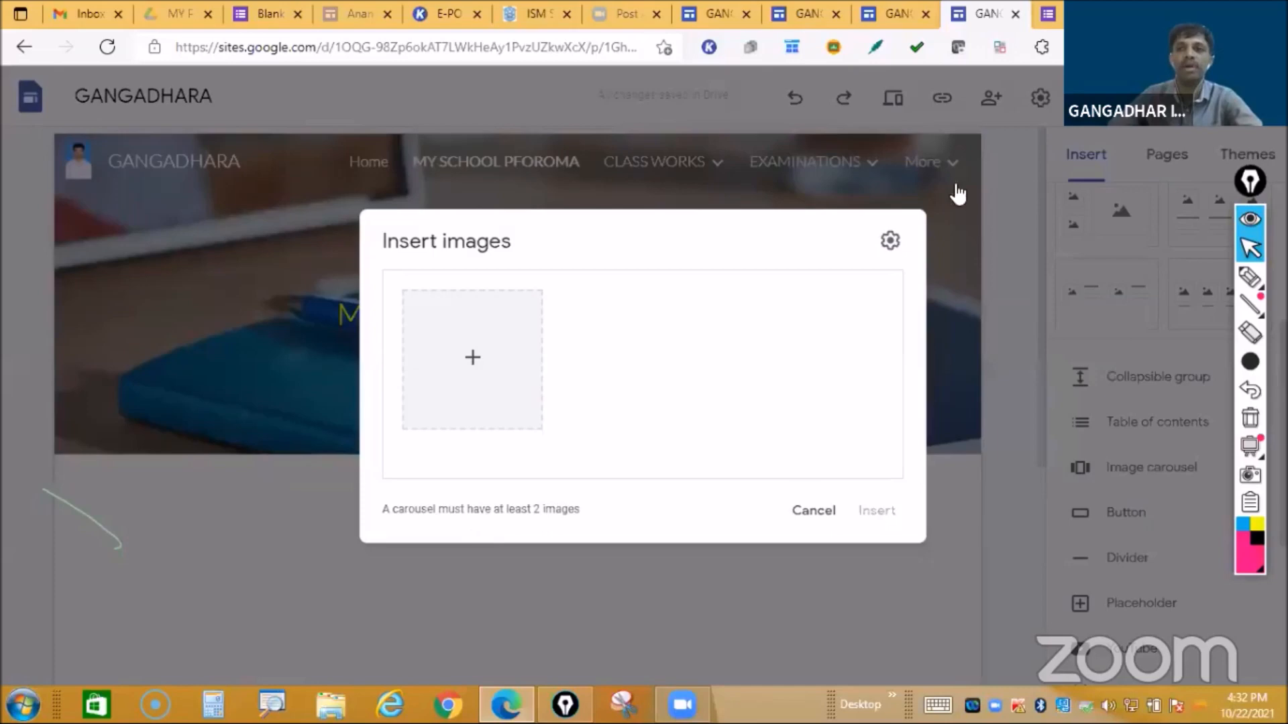
left_click(959, 276)
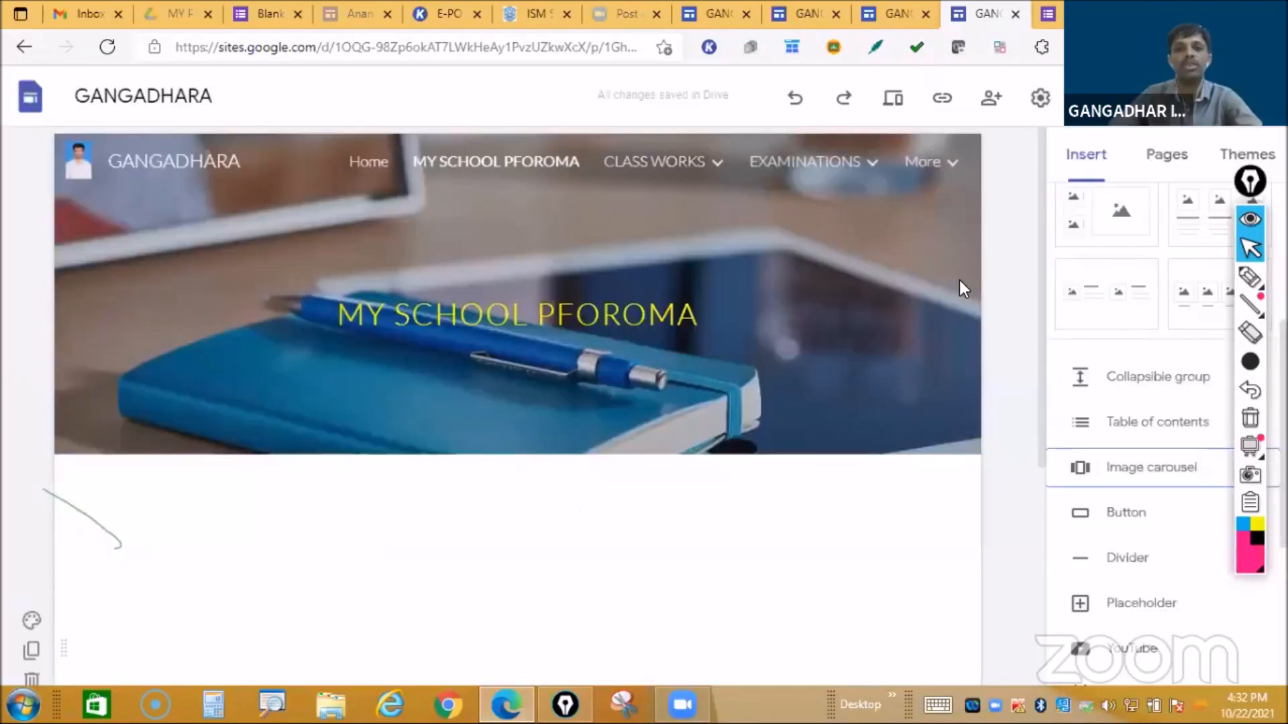
Step: Open the Home page in the editor and look over its header, MY DEATAILS and MY FAMILY sections
left_click(365, 167)
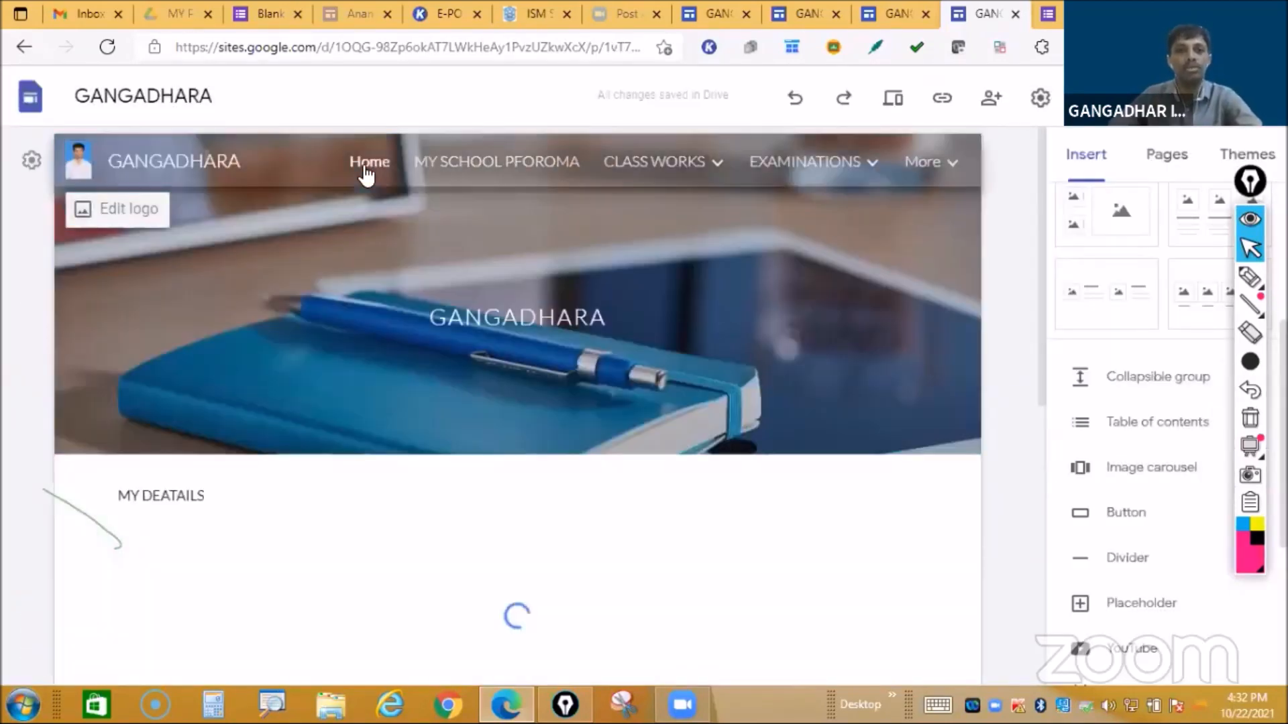
scroll(516, 389, "down", 5)
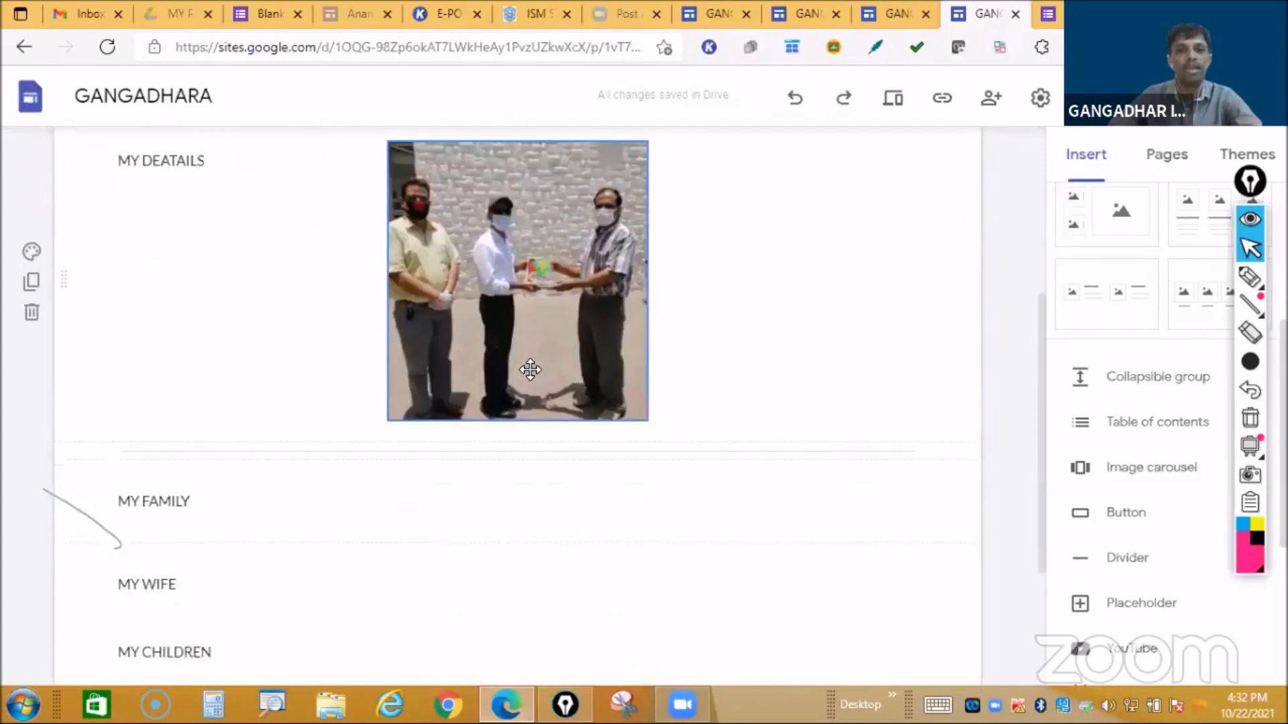
scroll(602, 167, "up", 4)
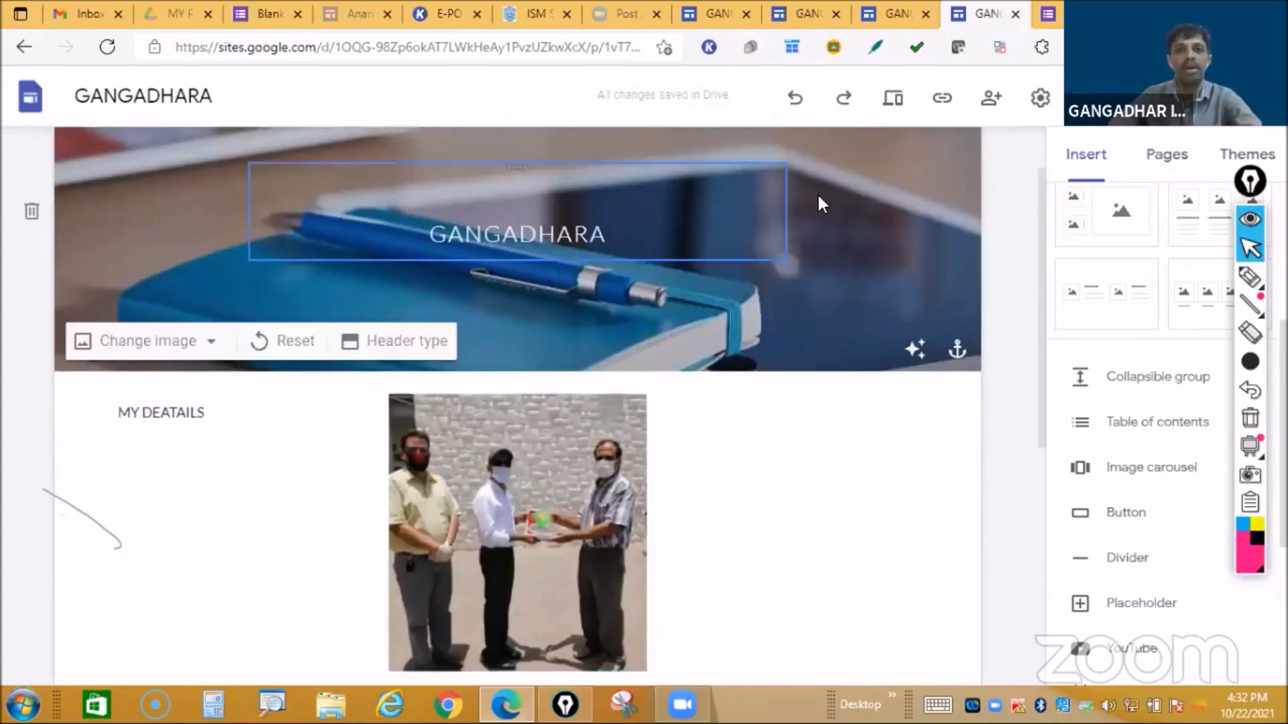
scroll(814, 231, "up", 2)
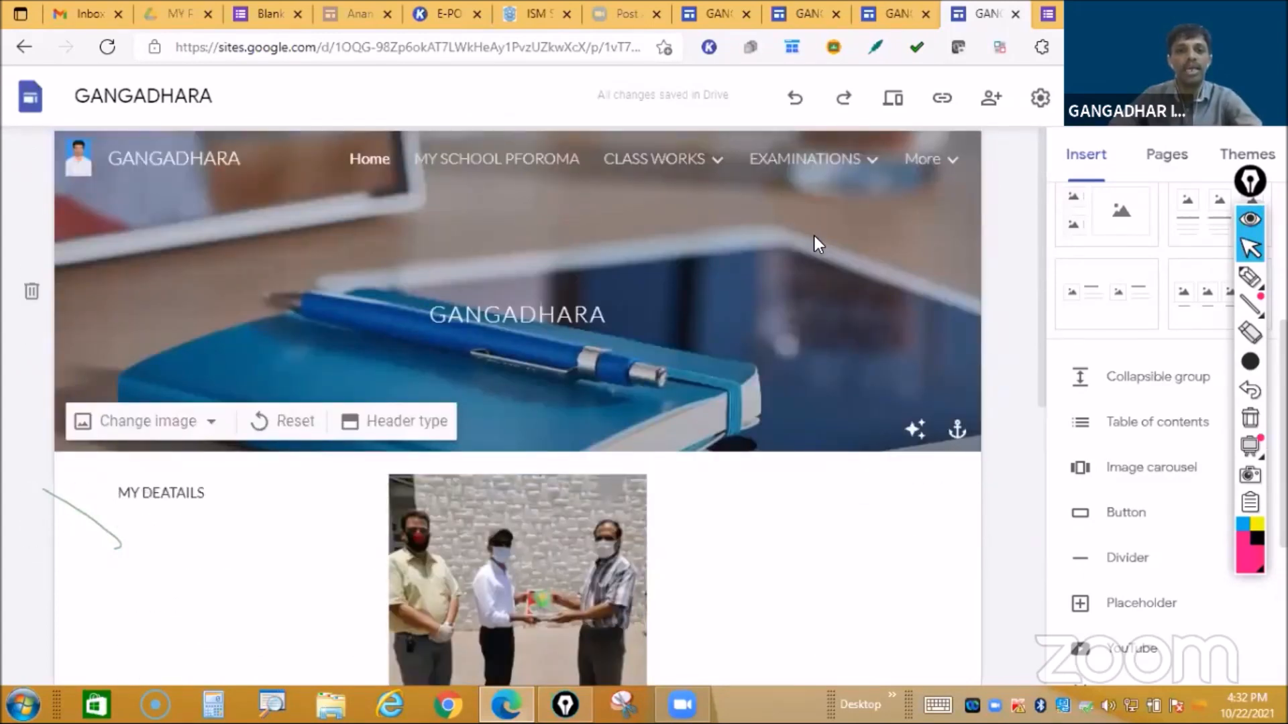
scroll(539, 349, "down", 4)
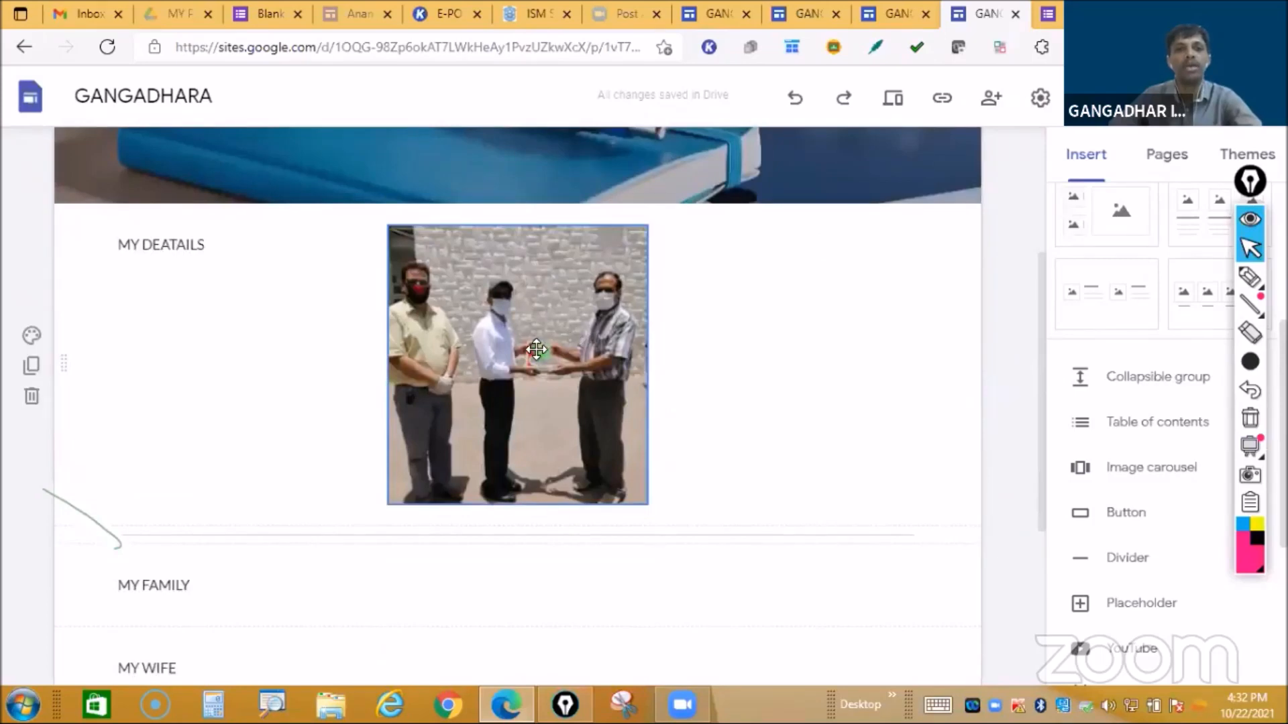
left_click(516, 360)
double_click(515, 361)
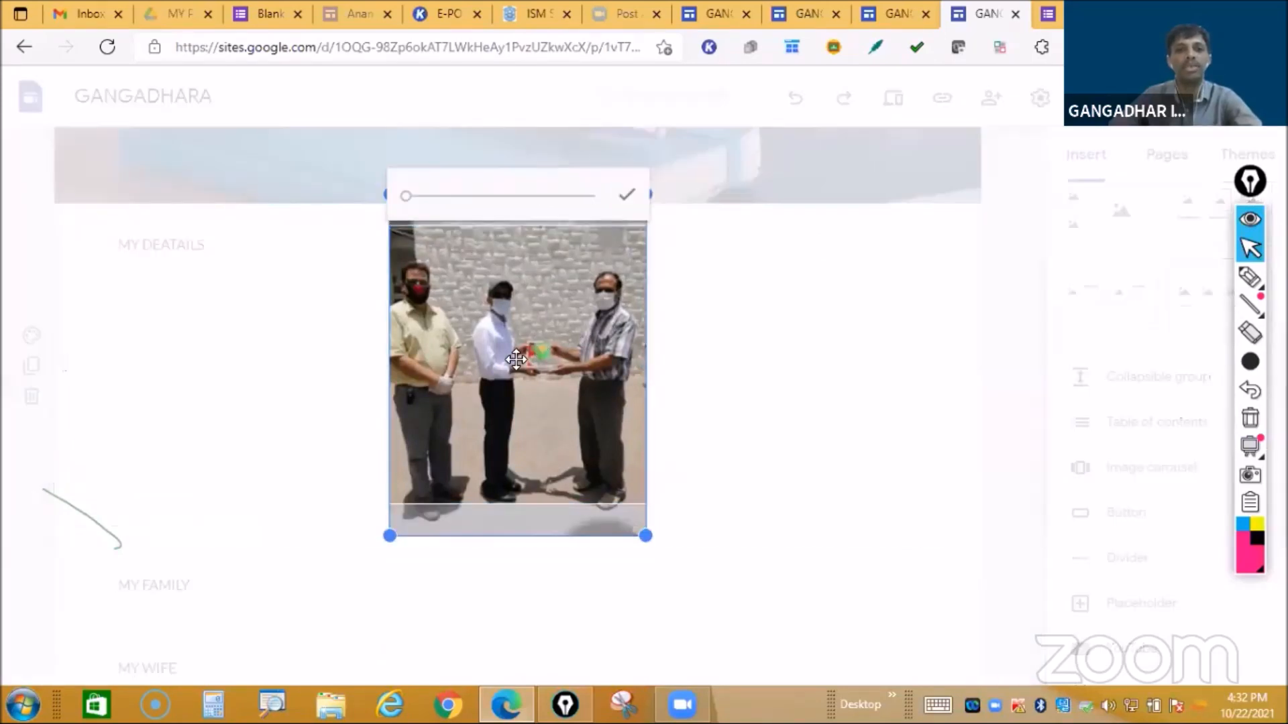
left_click(838, 387)
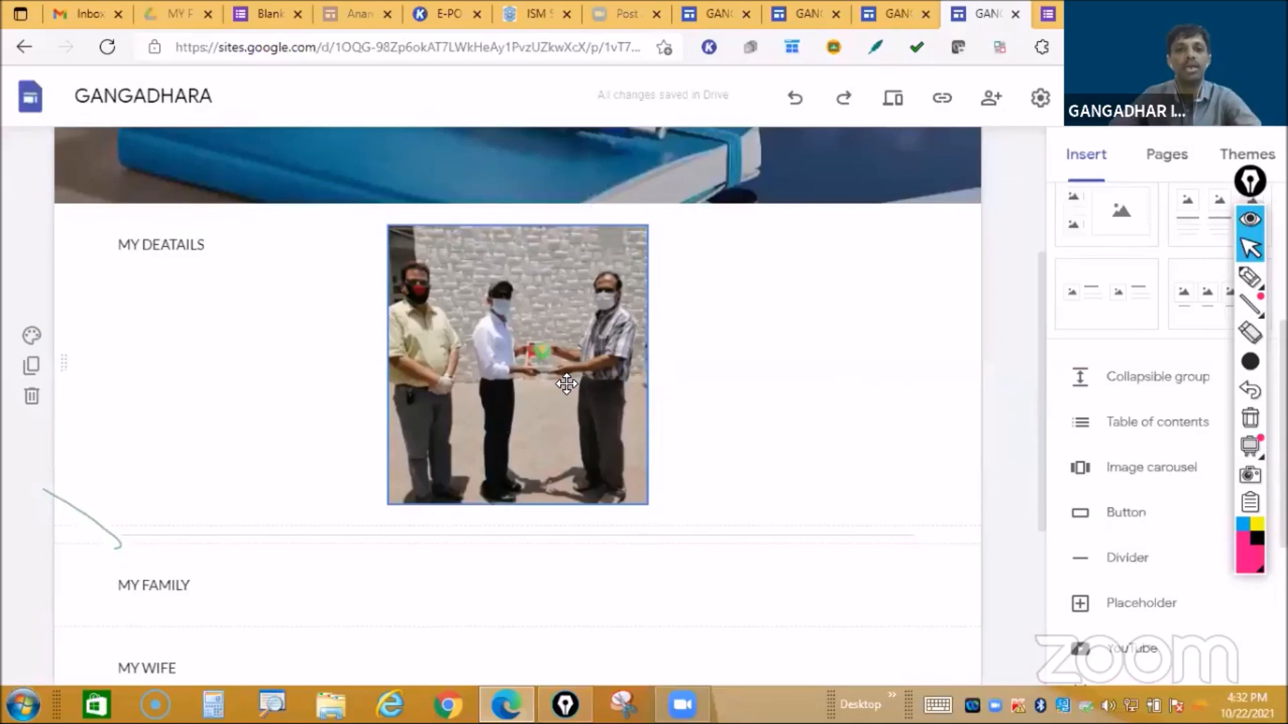
left_click(566, 384)
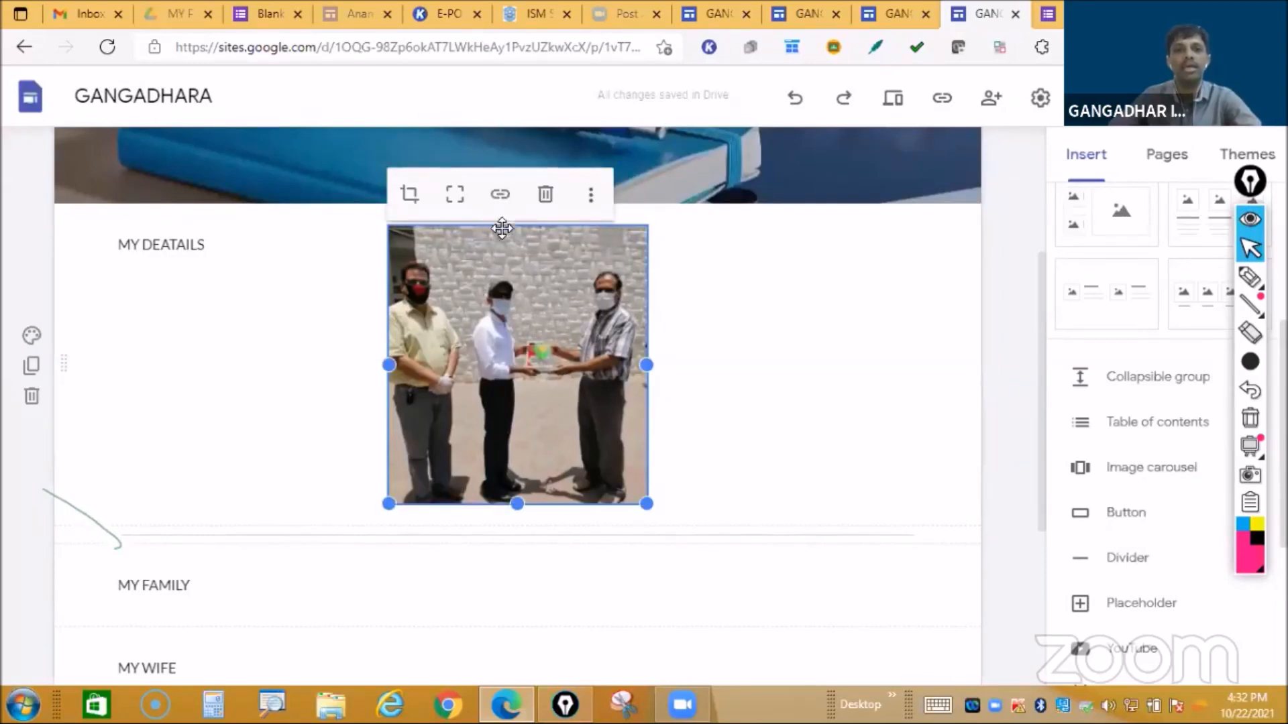
left_click(775, 343)
Step: Link the photo in the Home page's MY DEATAILS section to the site's EXAMINATIONS page
scroll(705, 217, "up", 1)
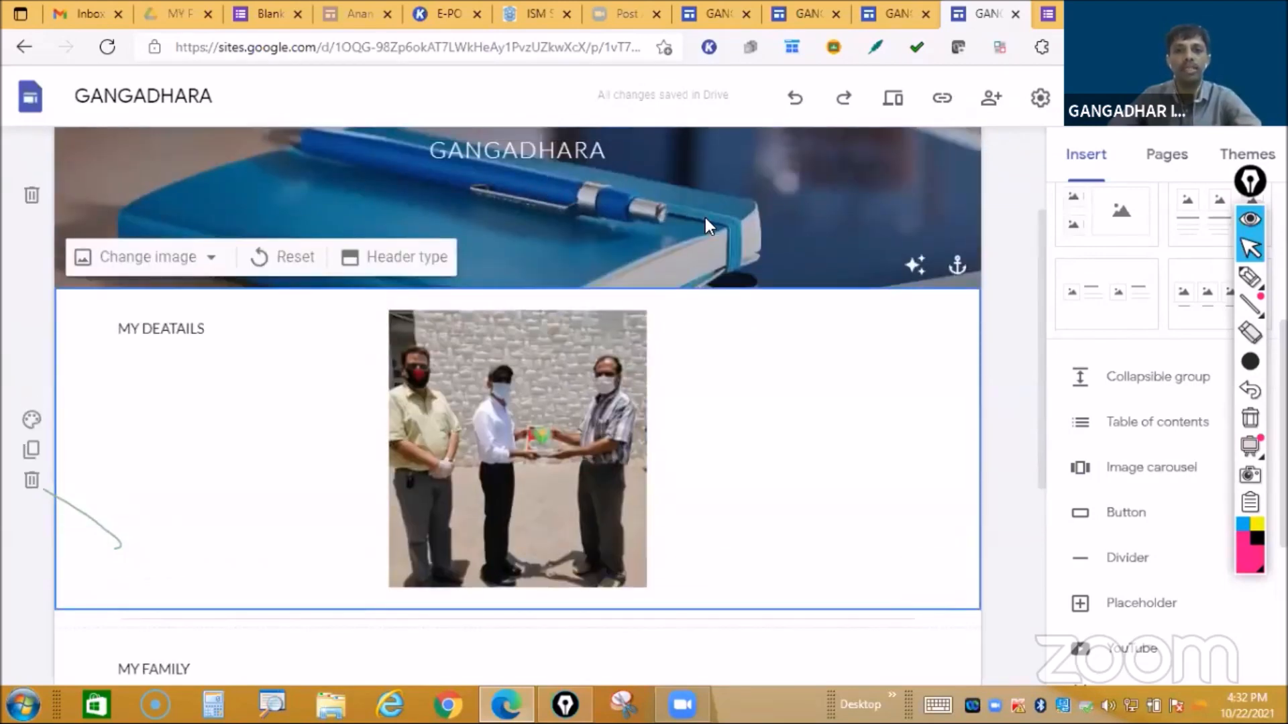
scroll(365, 176, "up", 2)
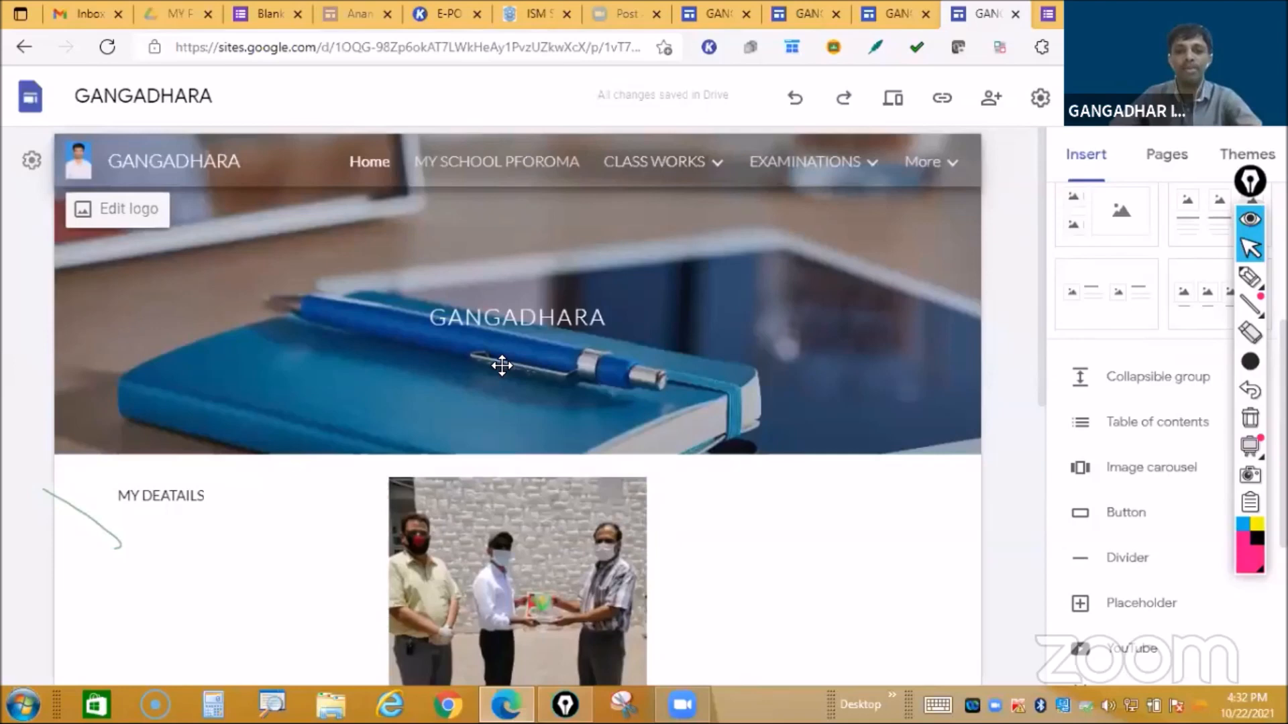
scroll(501, 365, "down", 4)
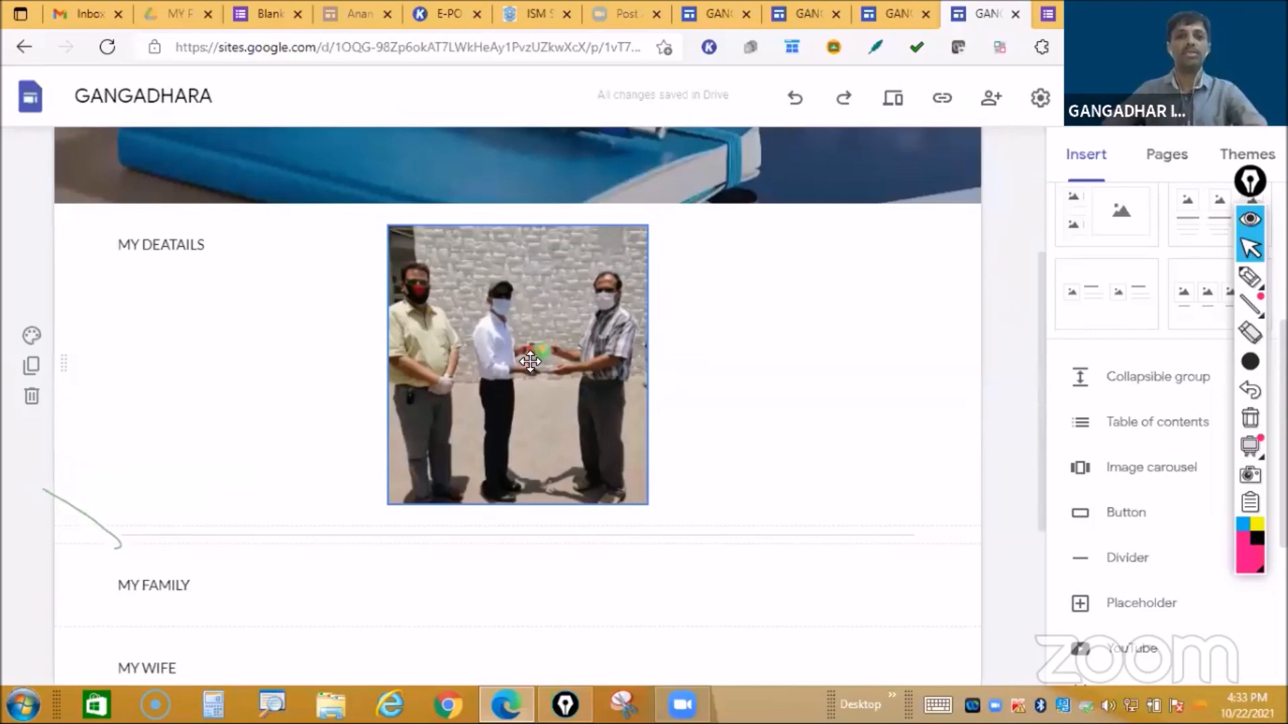
left_click(530, 362)
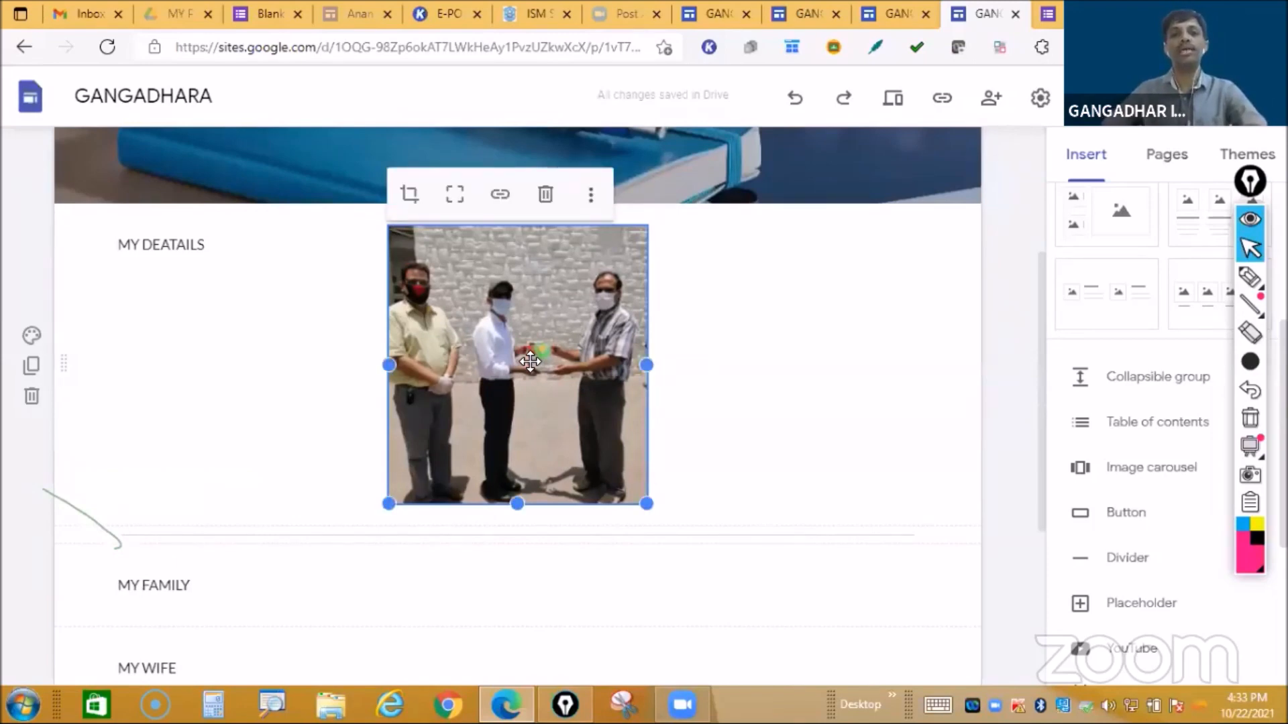
left_click(500, 196)
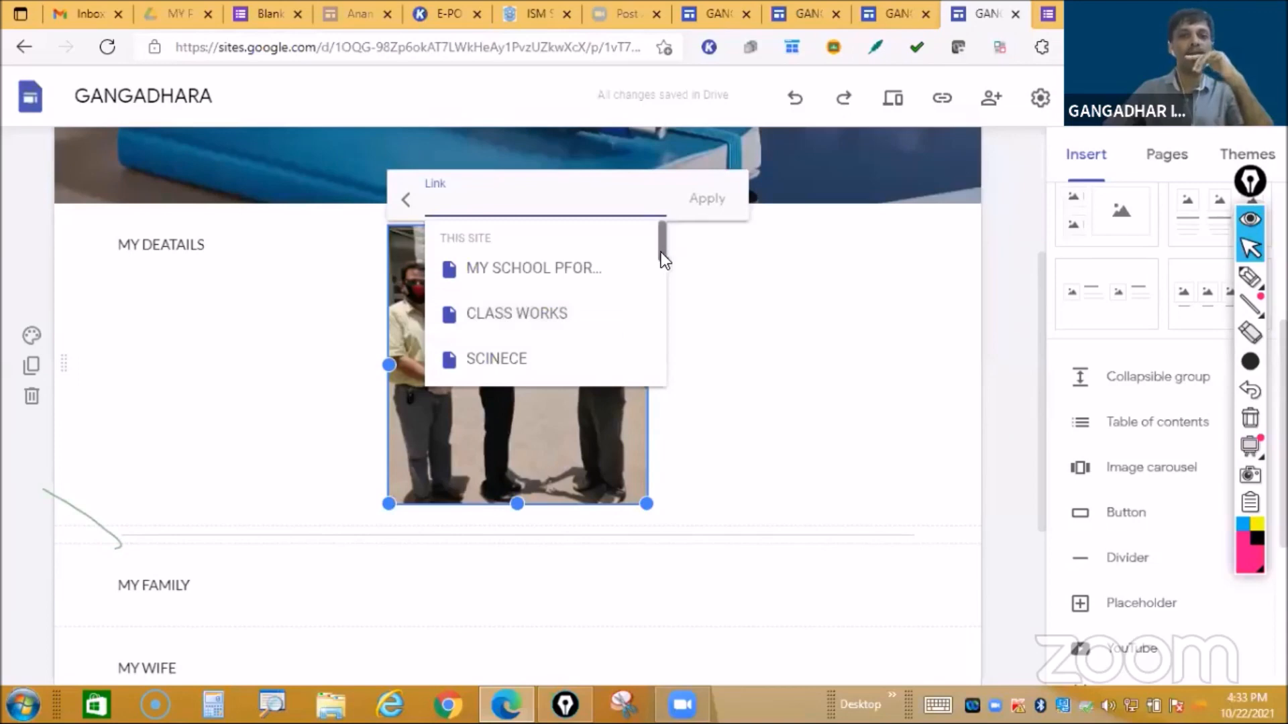
scroll(662, 296, "down", 2)
scroll(660, 297, "down", 4)
scroll(662, 340, "up", 5)
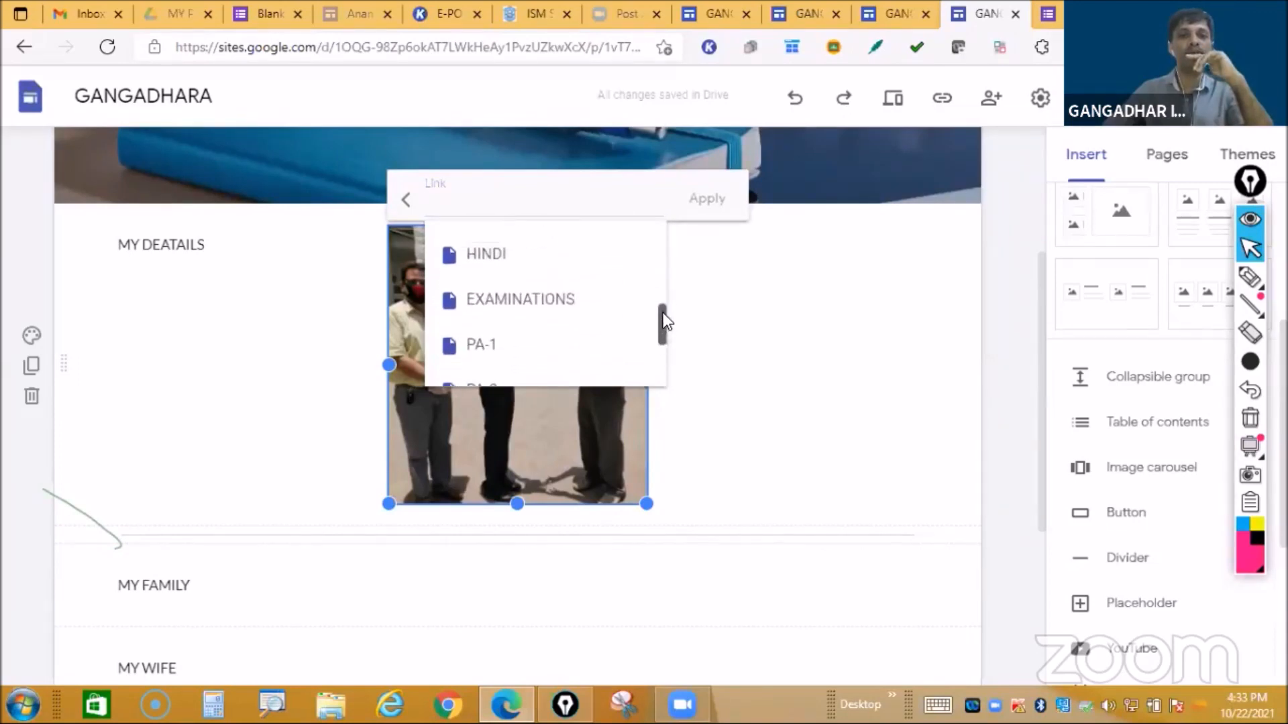
scroll(653, 236, "up", 1)
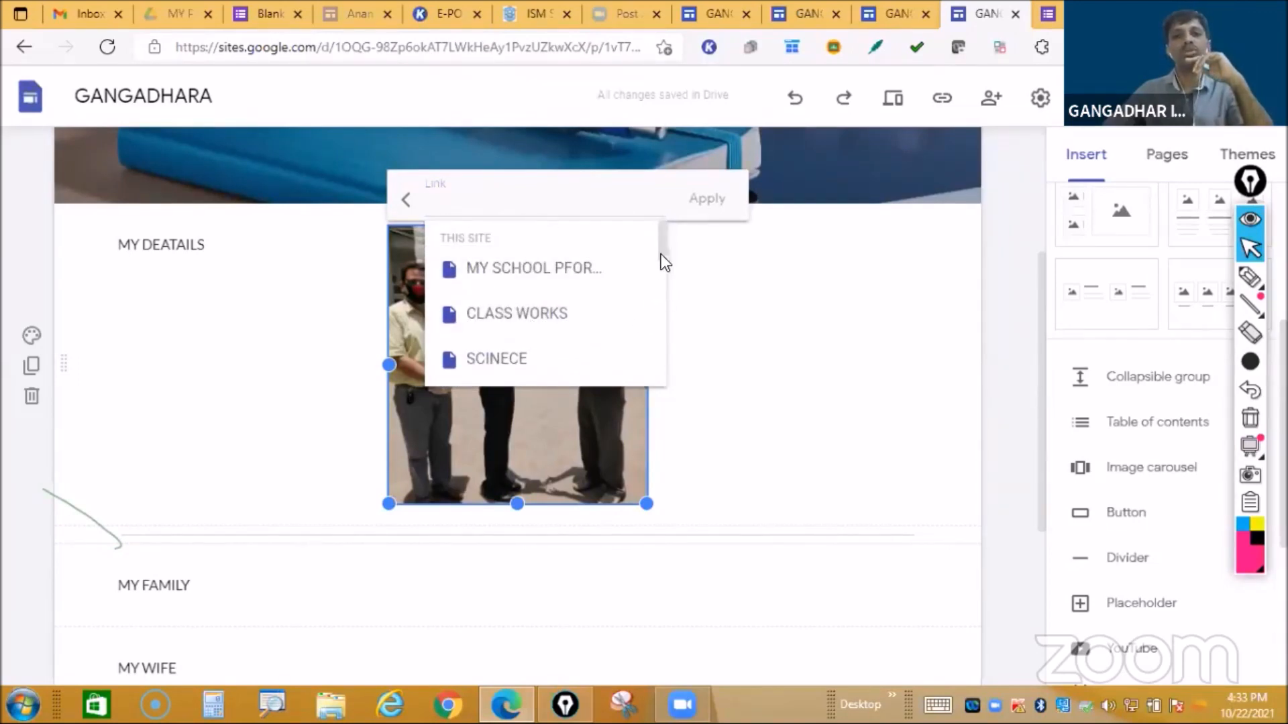
scroll(661, 268, "down", 3)
scroll(664, 315, "down", 5)
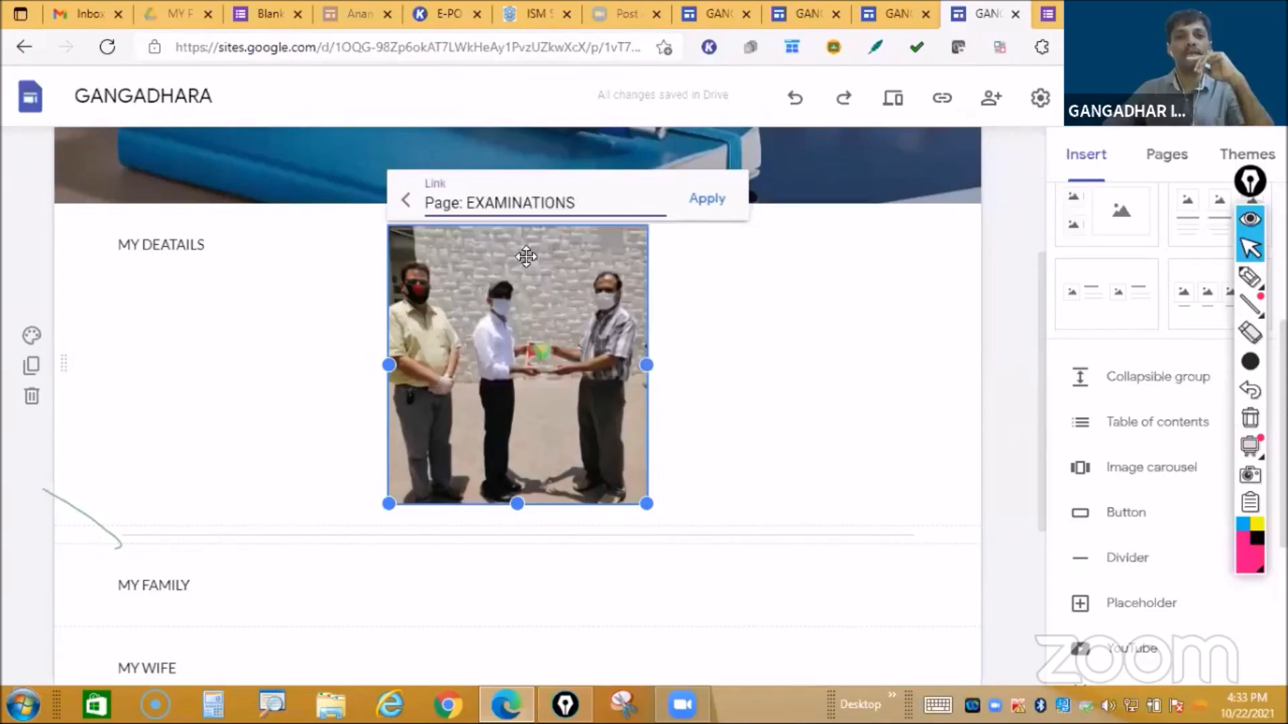
left_click(703, 198)
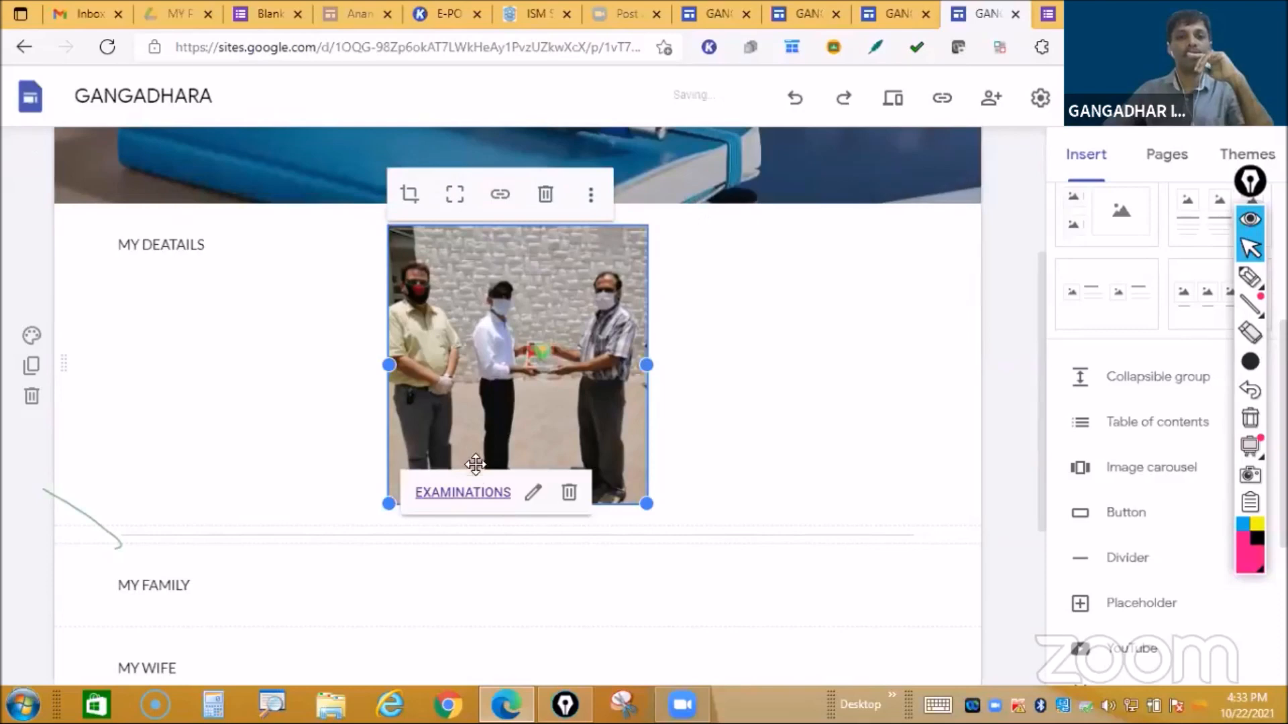
left_click(762, 448)
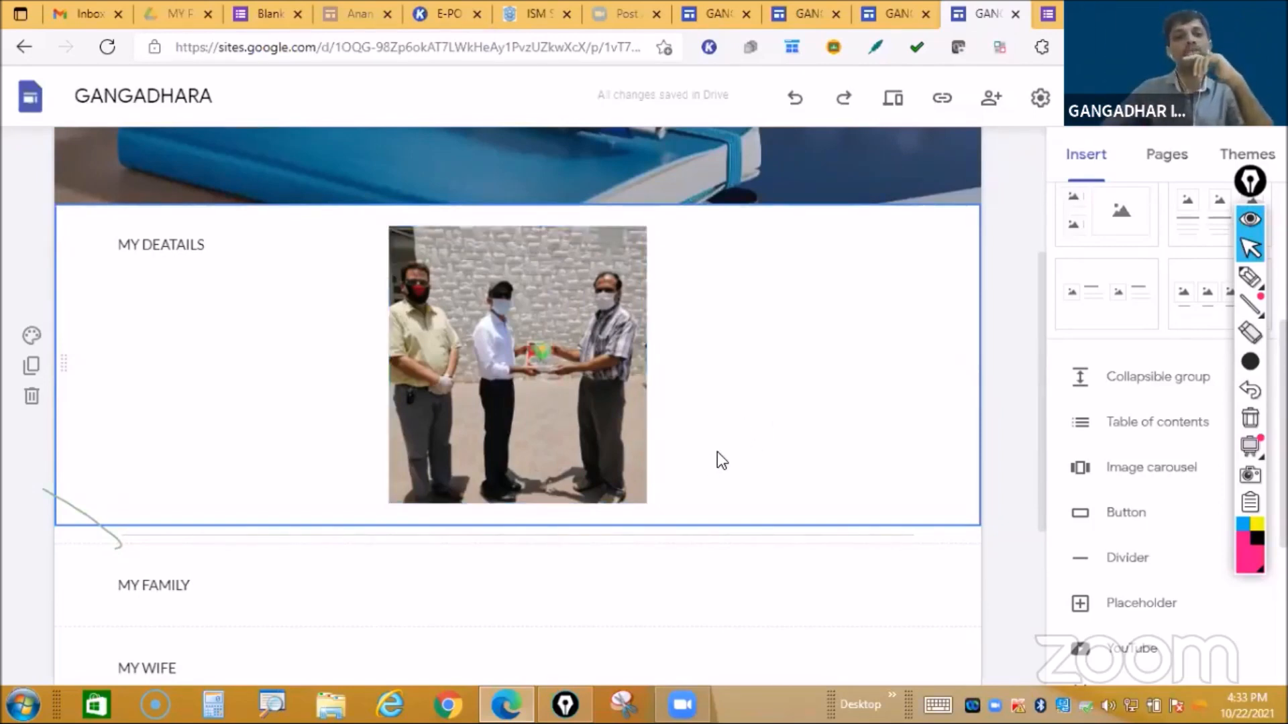
scroll(718, 452, "up", 4)
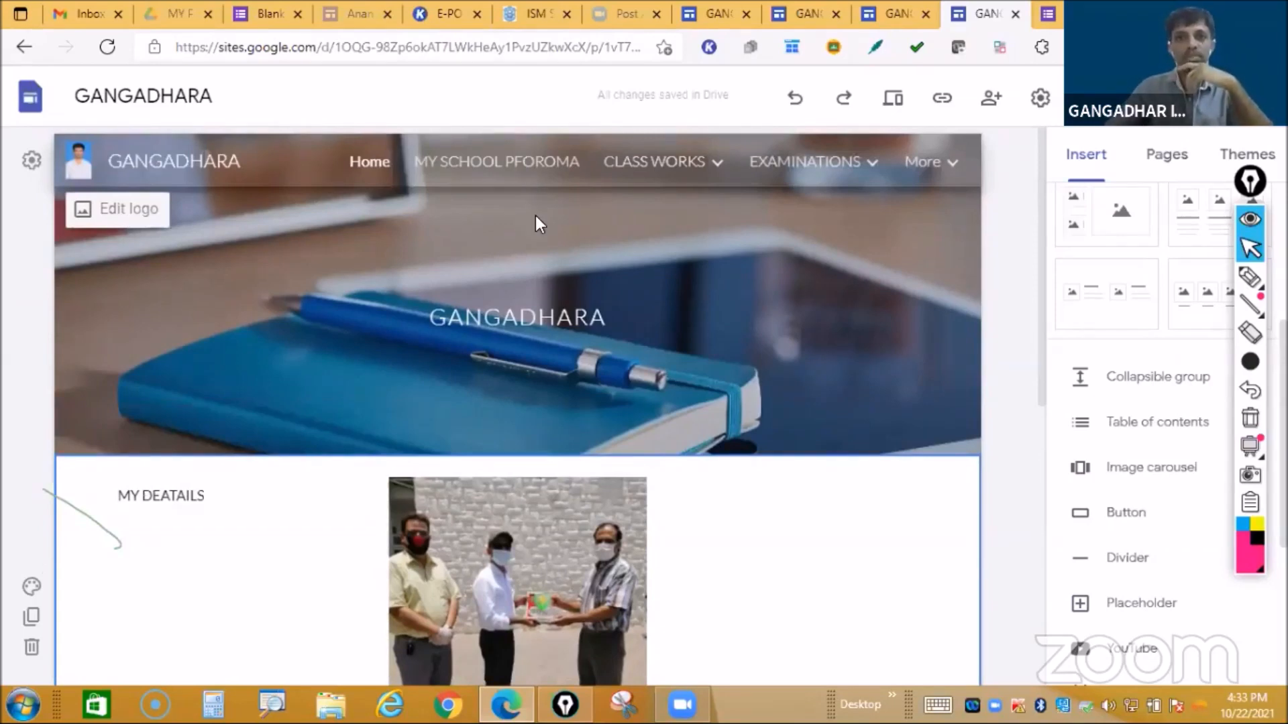
scroll(861, 343, "down", 1)
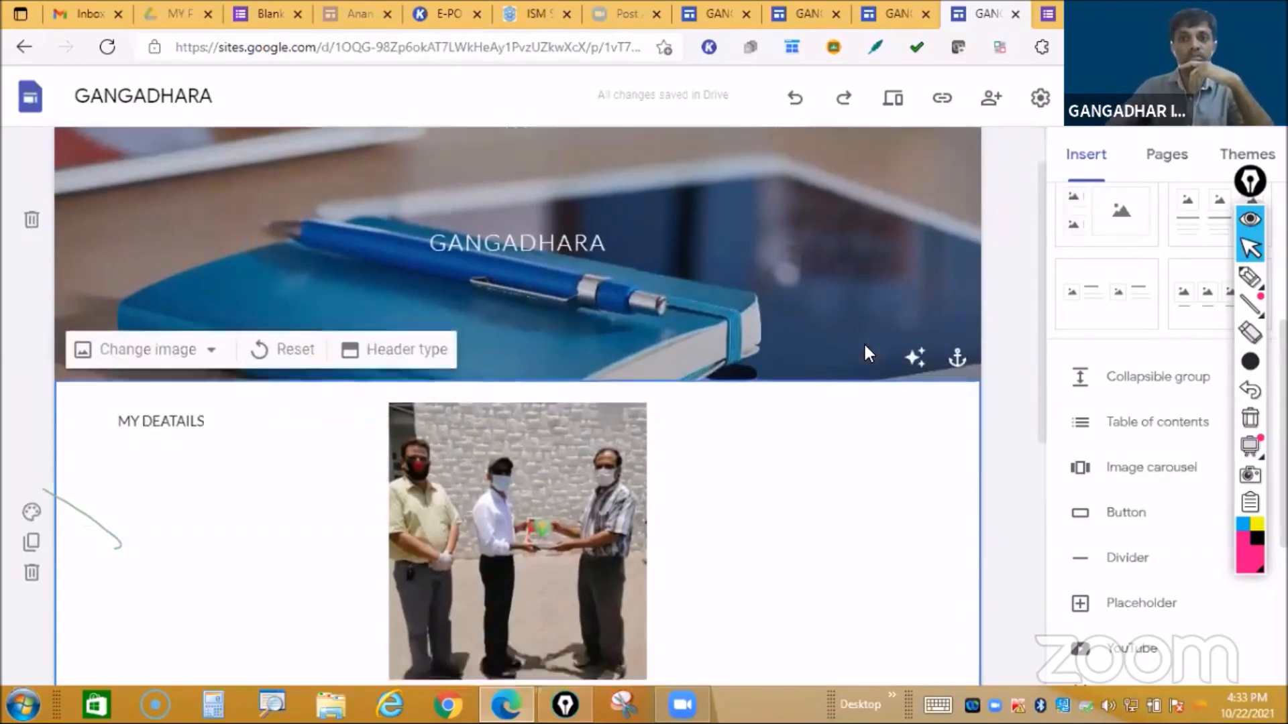
scroll(866, 350, "down", 4)
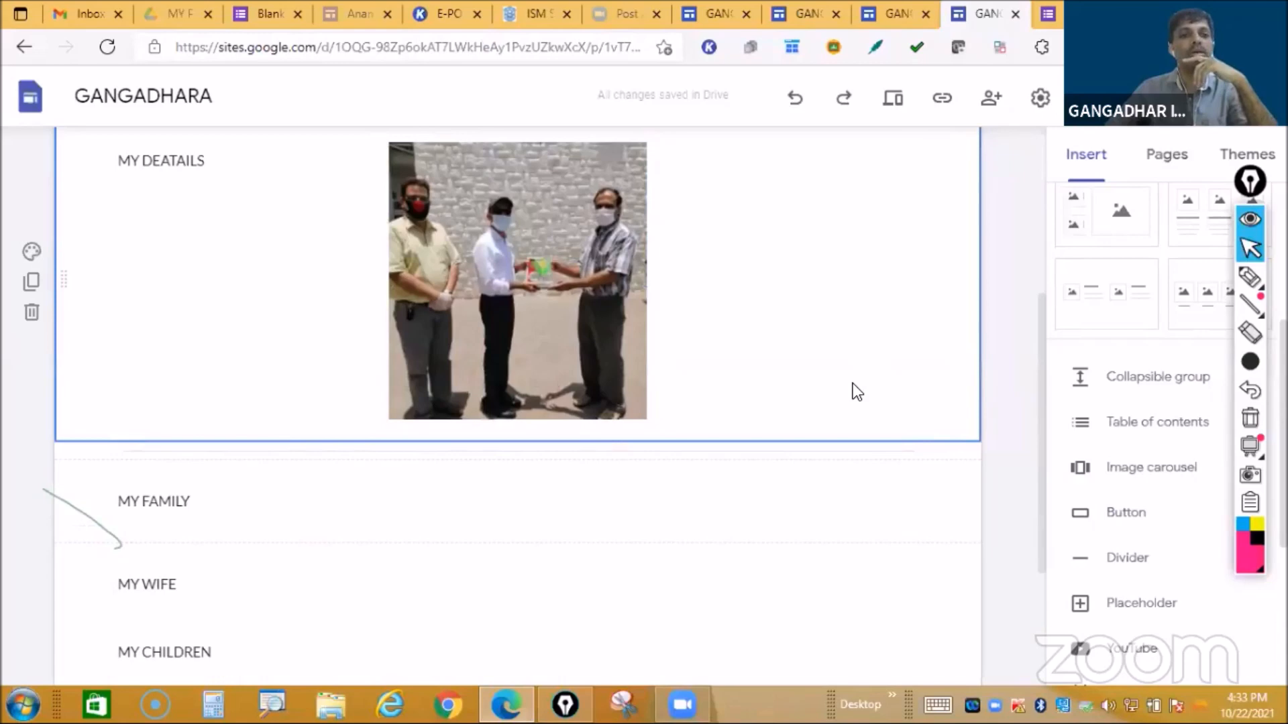
scroll(851, 384, "down", 3)
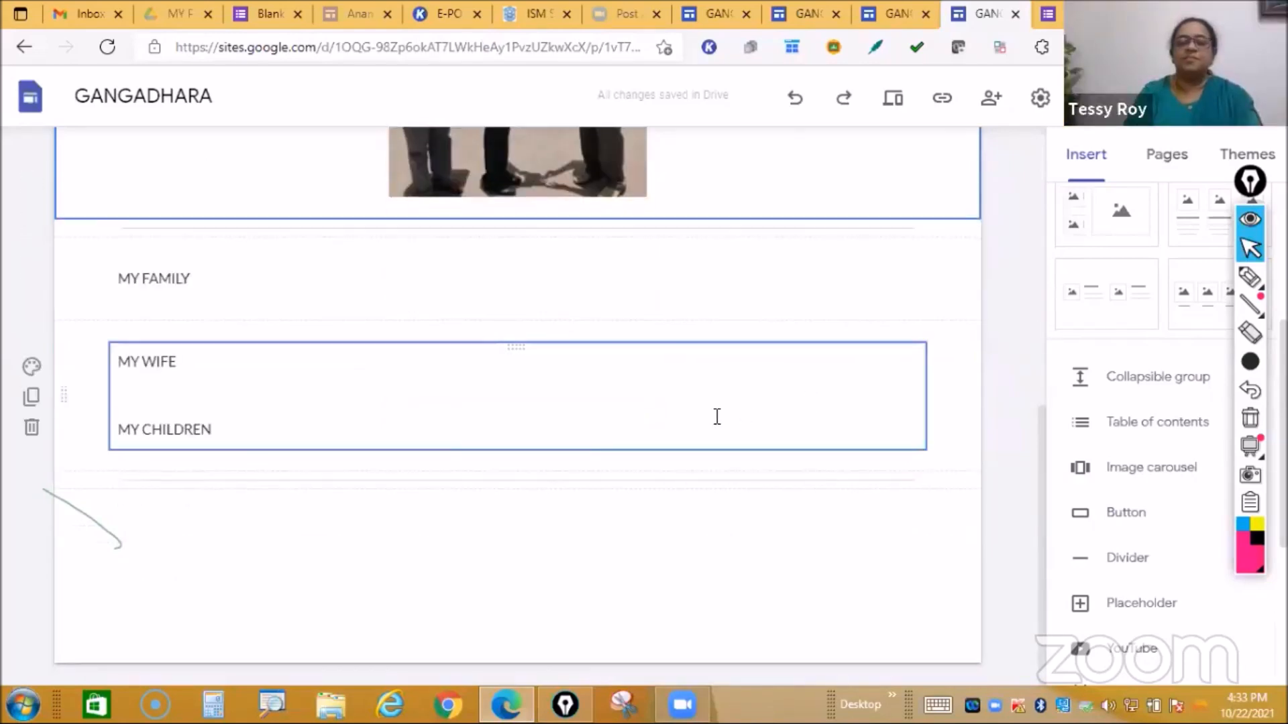
scroll(594, 435, "up", 8)
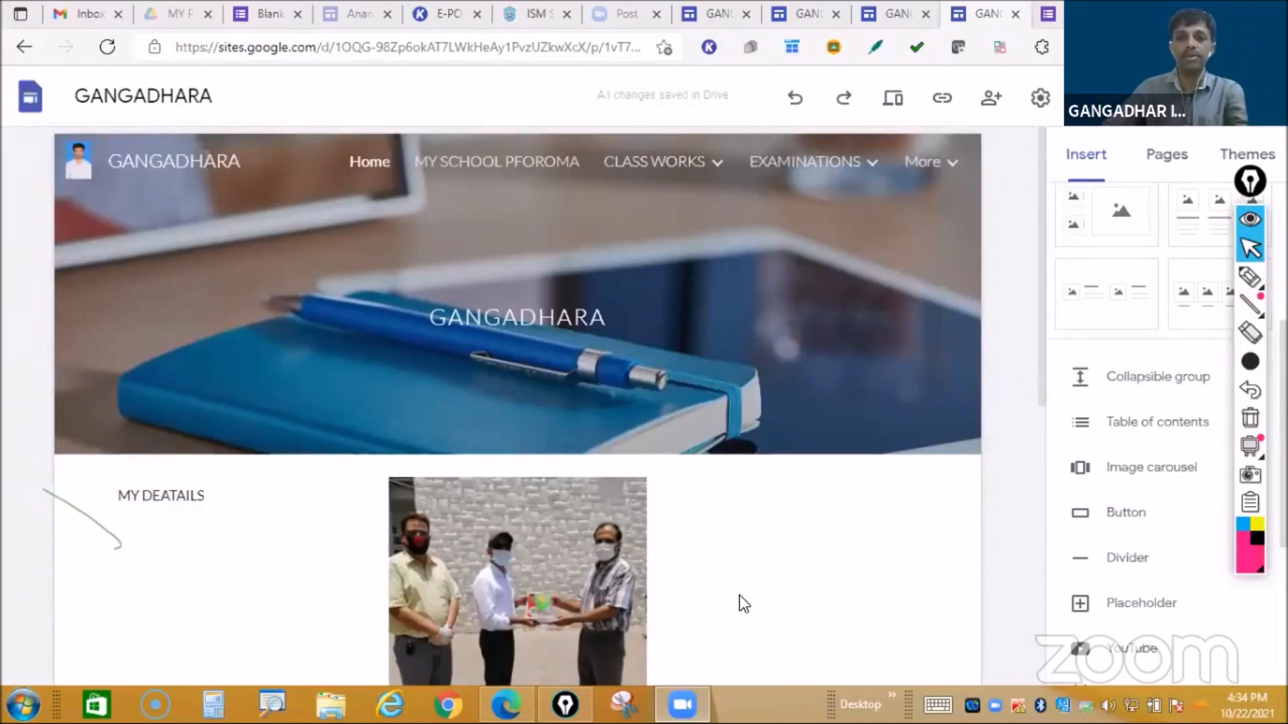
Step: Insert the layout with four image placeholders and captions below the MY CHILDREN section of the Home page
double_click(762, 576)
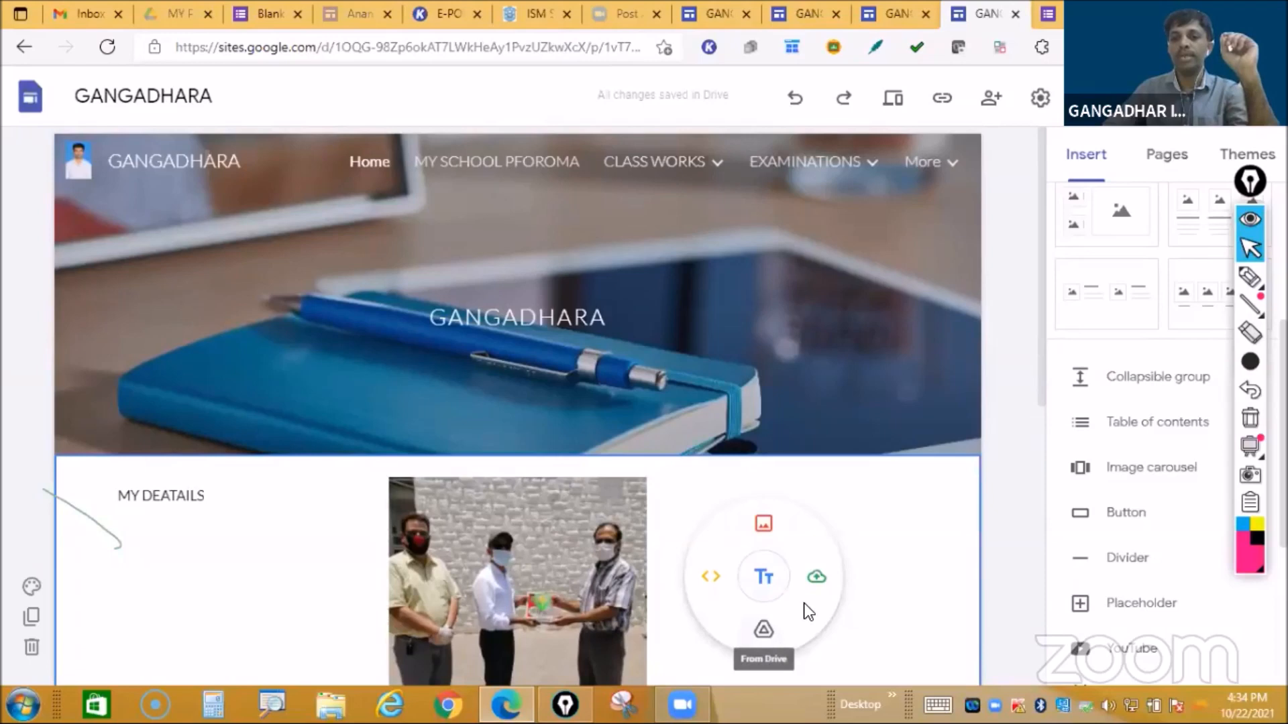
scroll(710, 633, "down", 5)
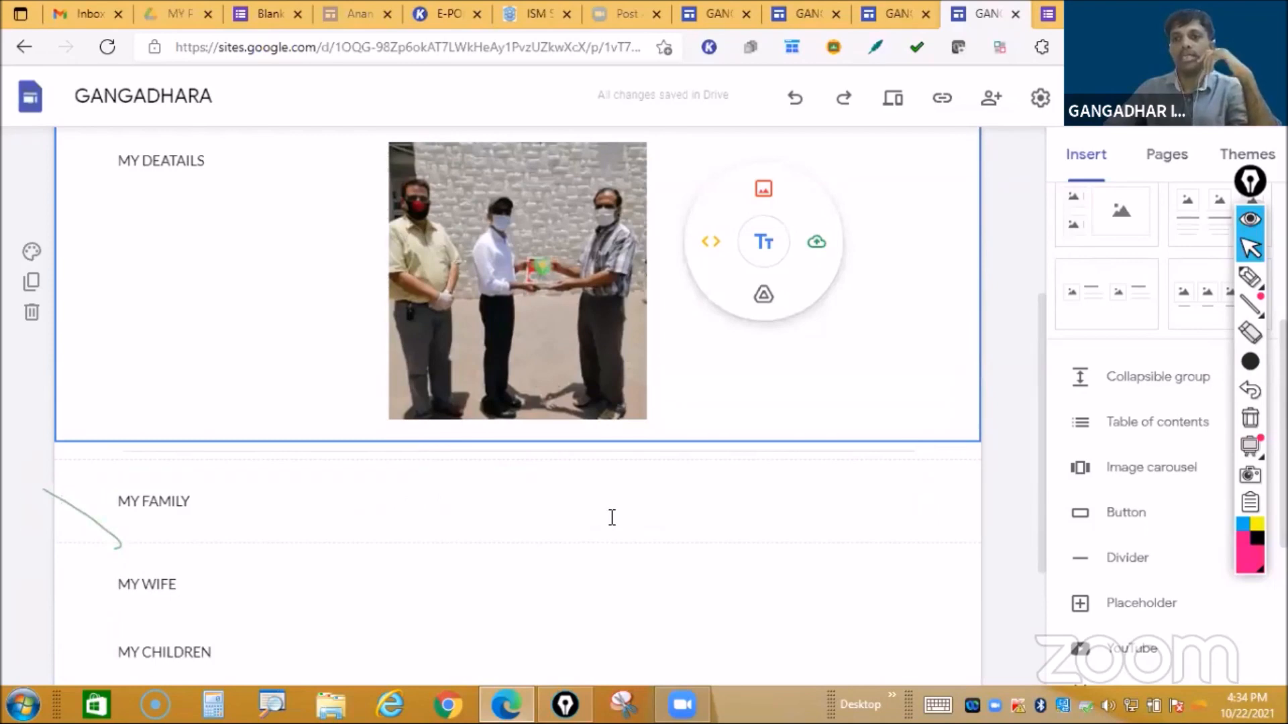
left_click(1205, 301)
Step: Check the content options of the four image placeholders without adding anything, and insert a divider below the layout
left_click(207, 329)
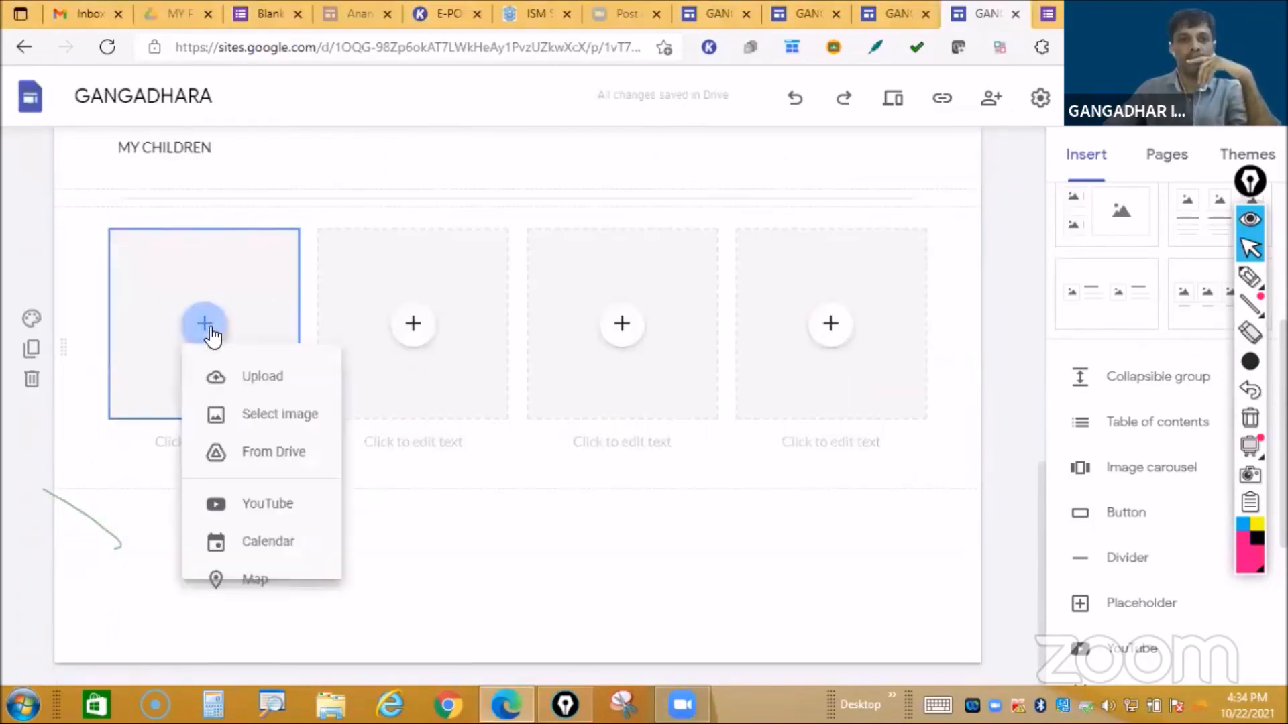
left_click(417, 330)
left_click(636, 338)
left_click(868, 327)
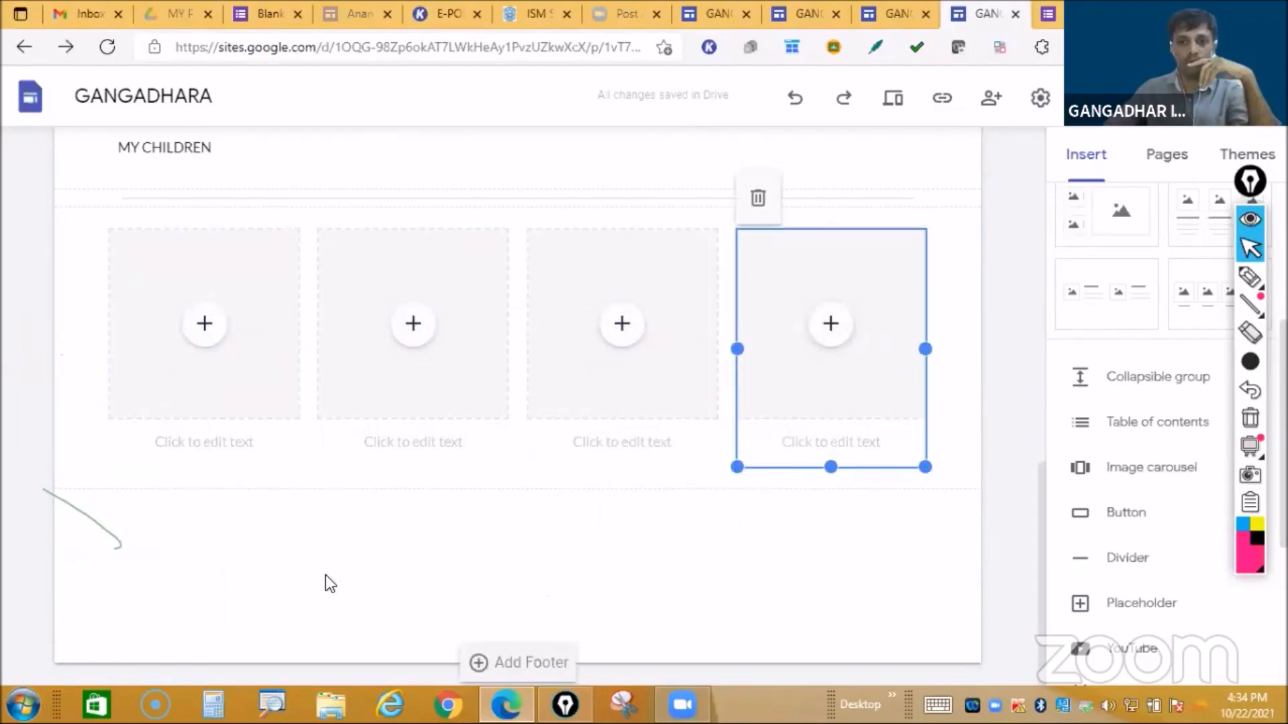
left_click(1119, 557)
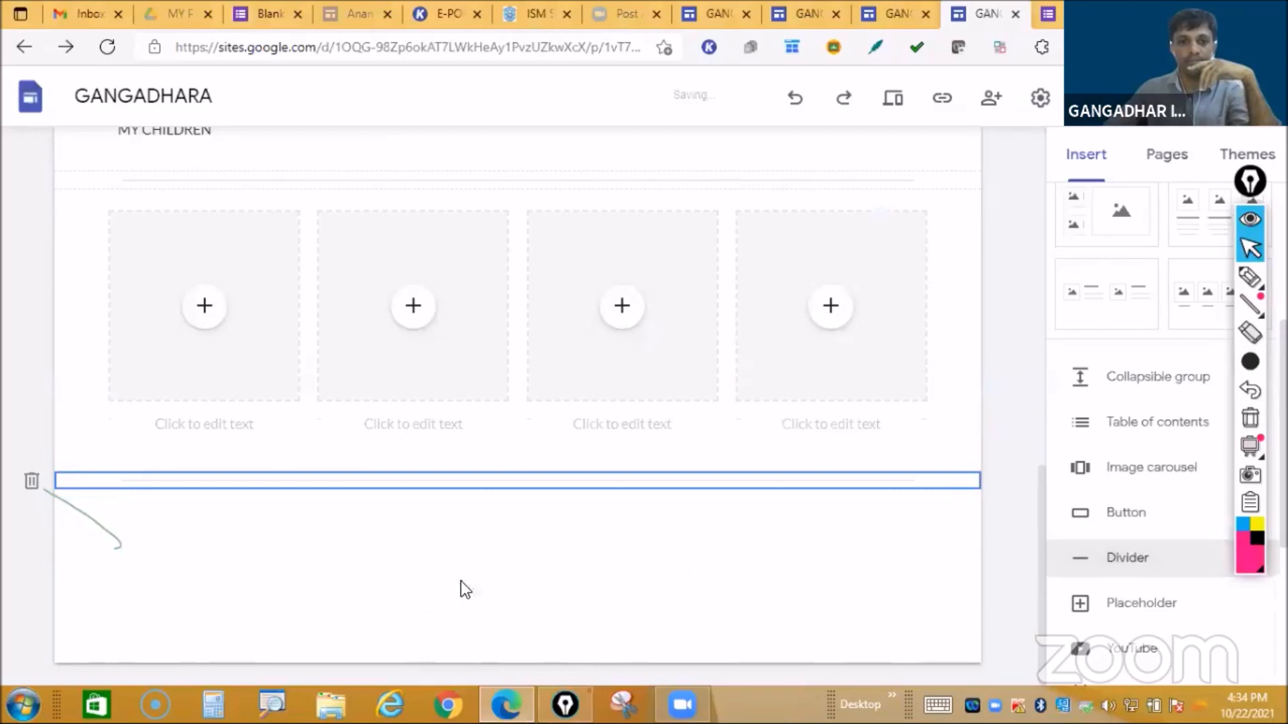
left_click(1250, 305)
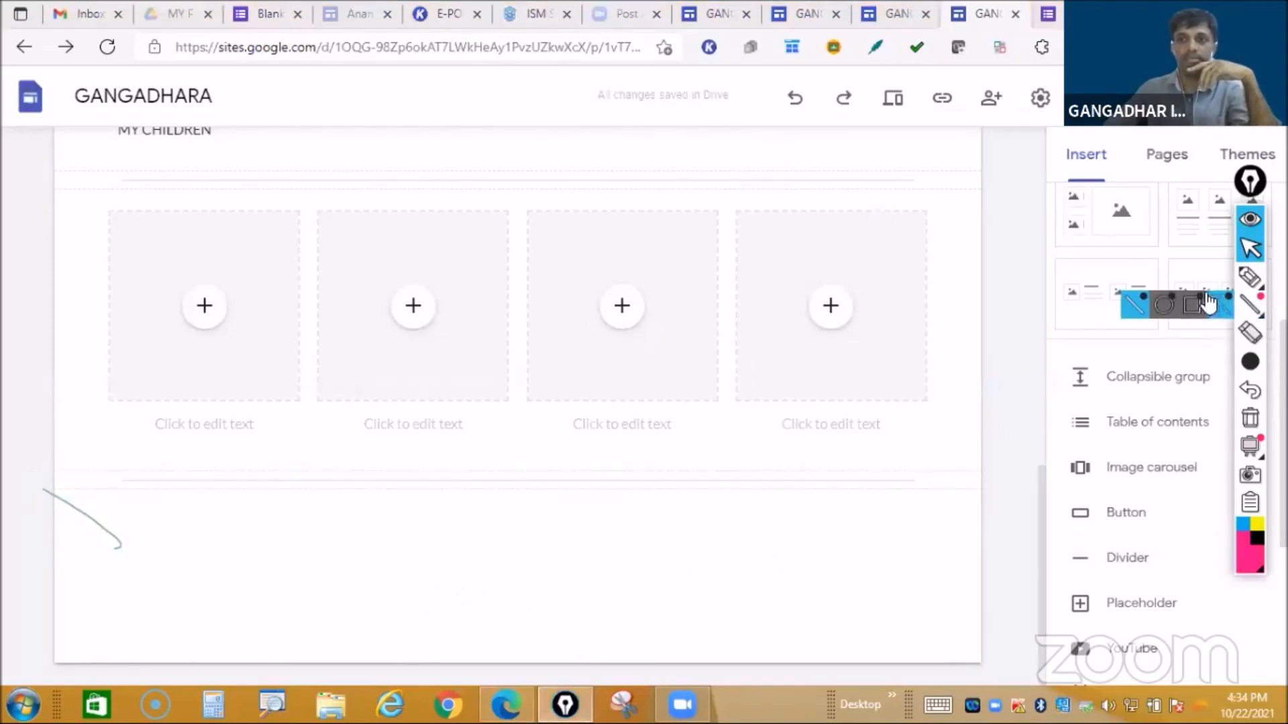
left_click(1209, 303)
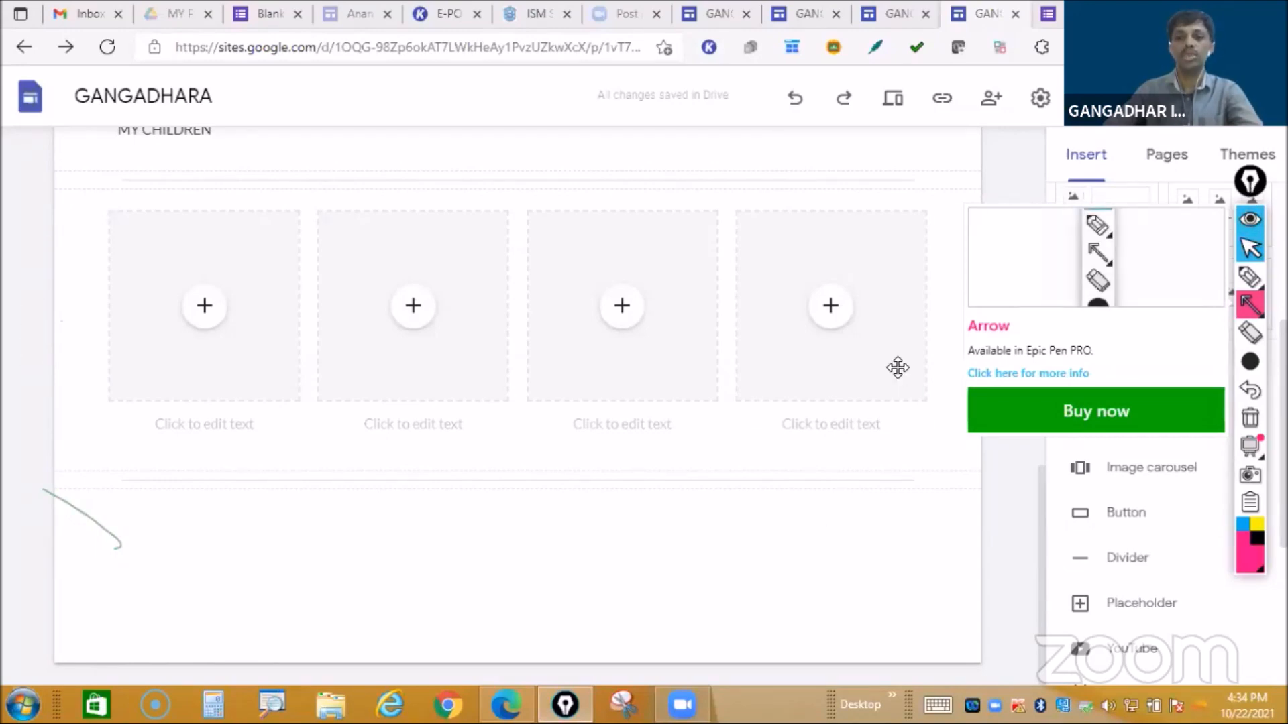
left_click(887, 416)
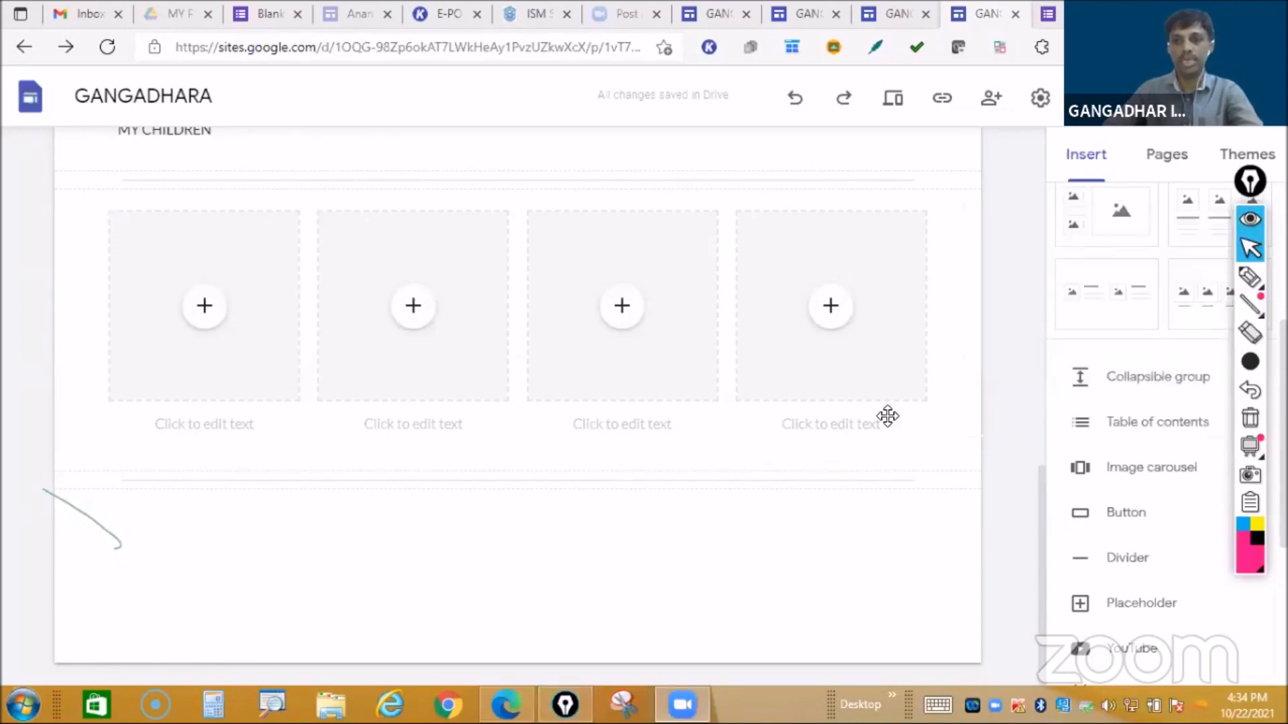